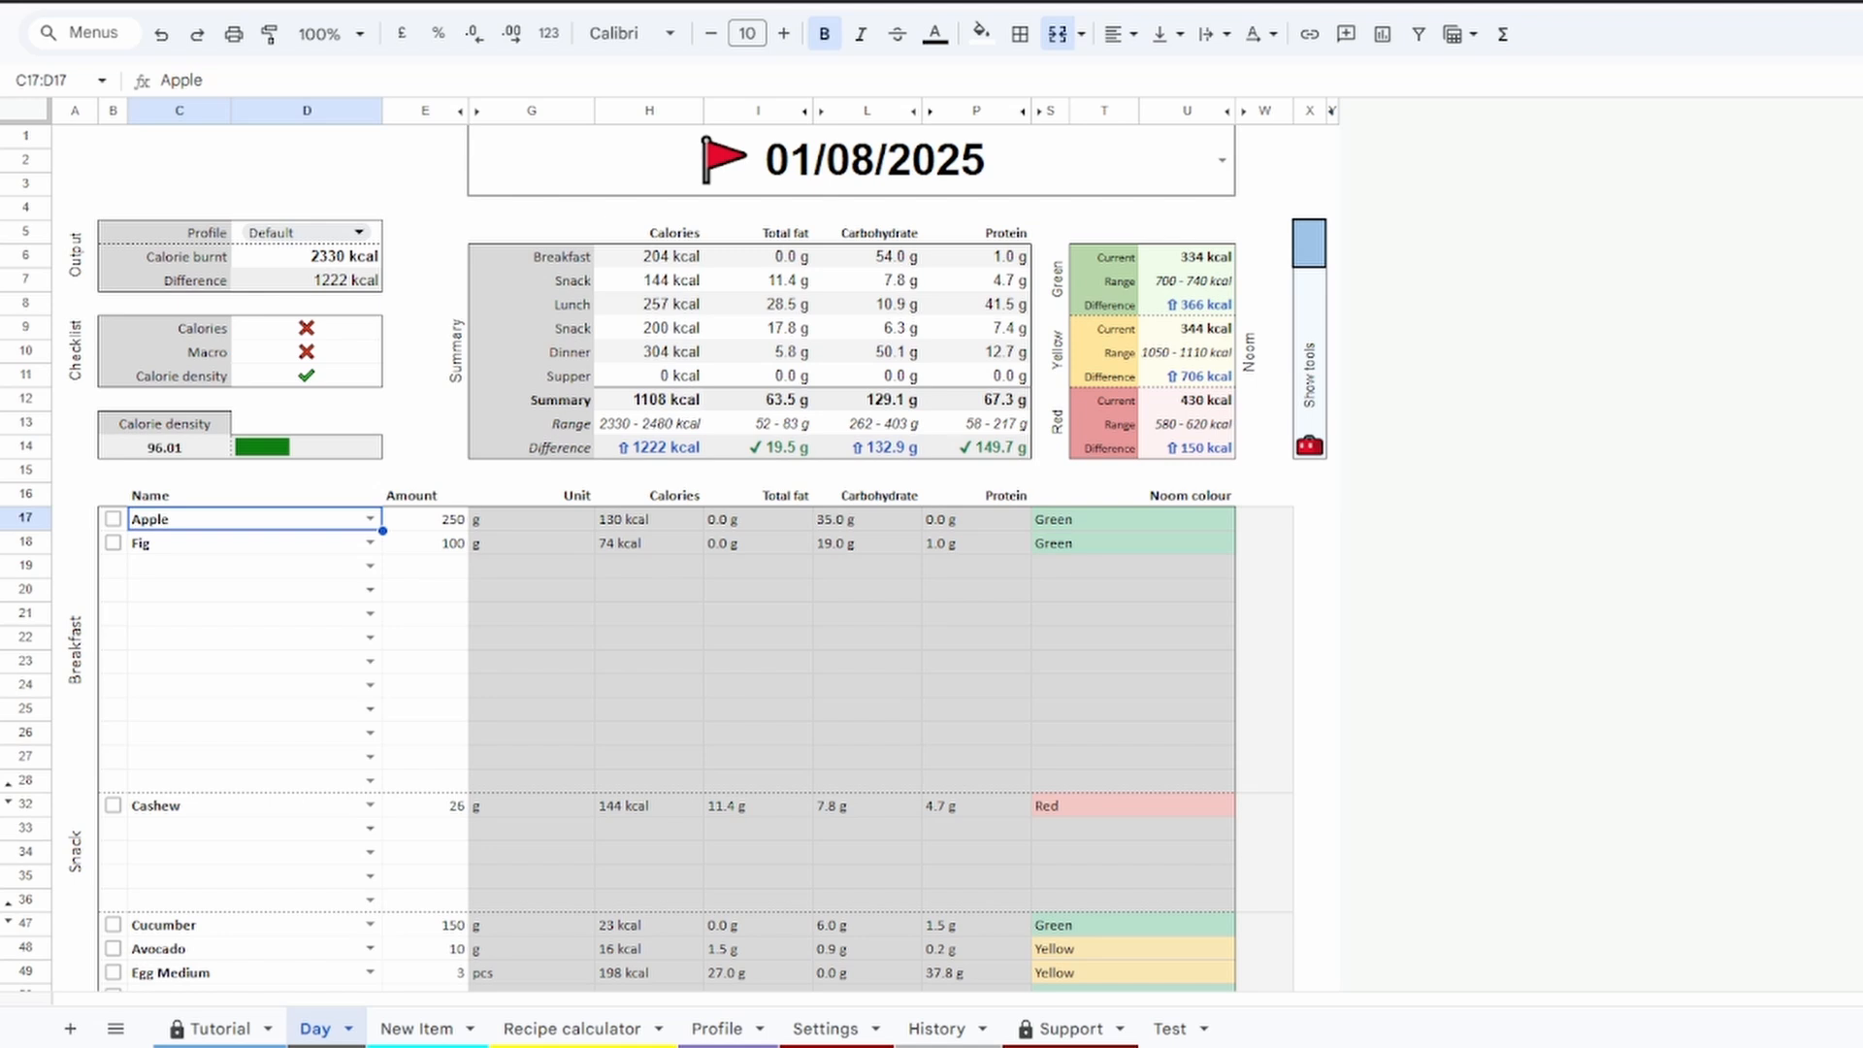
# Show the day and meal tools beside the 01/08/2025 table and look over the day's meals
pyautogui.click(1309, 243)
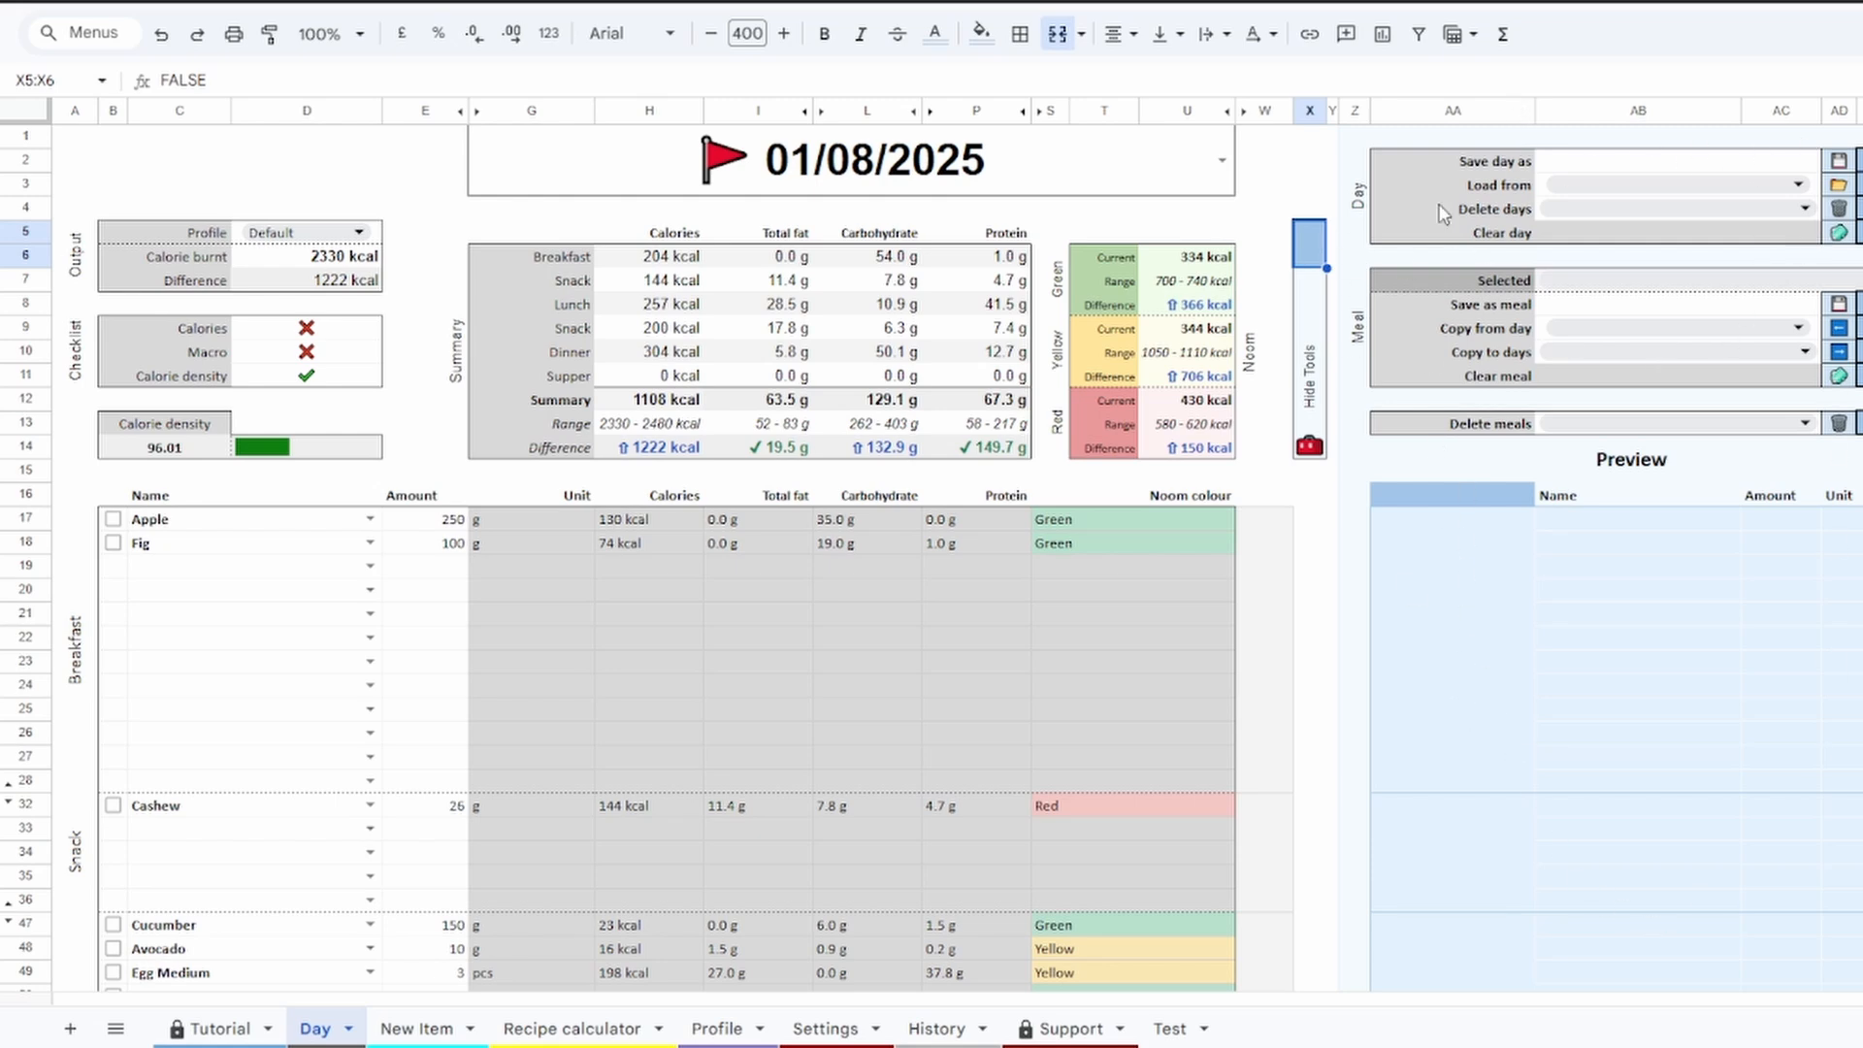
pyautogui.click(1315, 260)
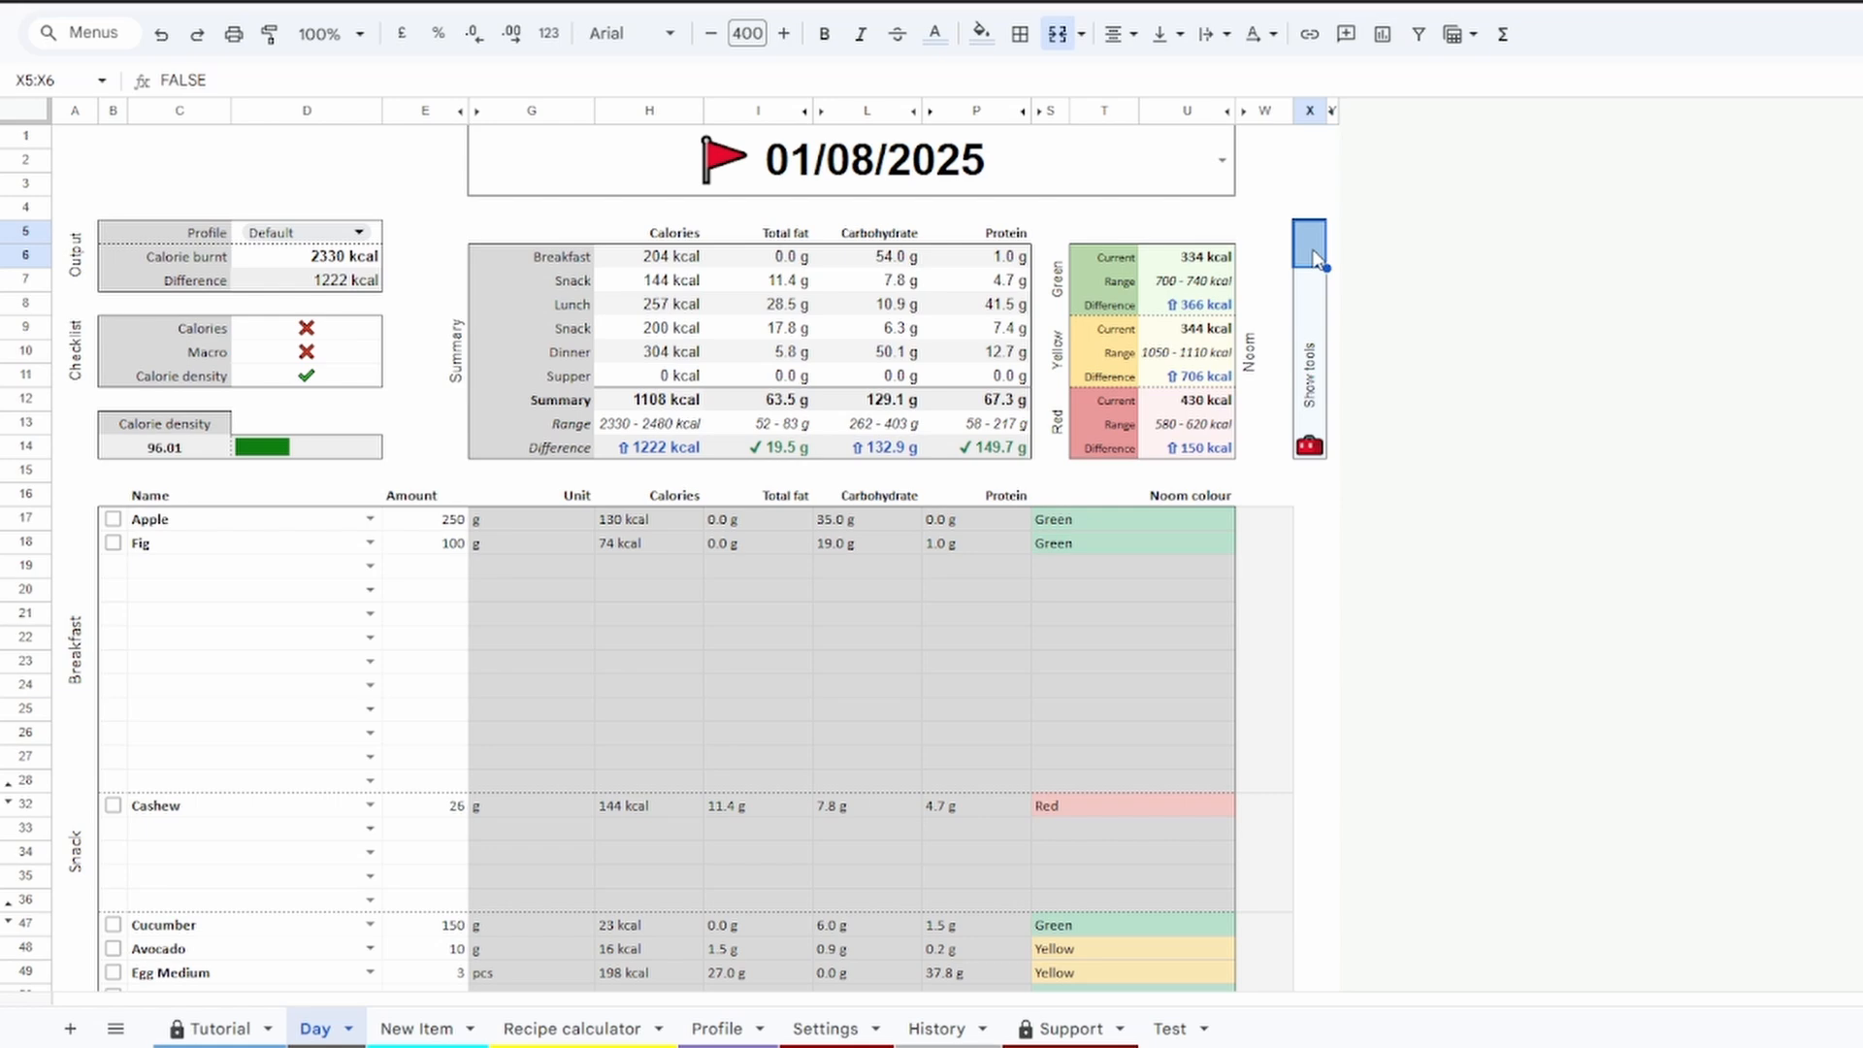
pyautogui.click(1316, 259)
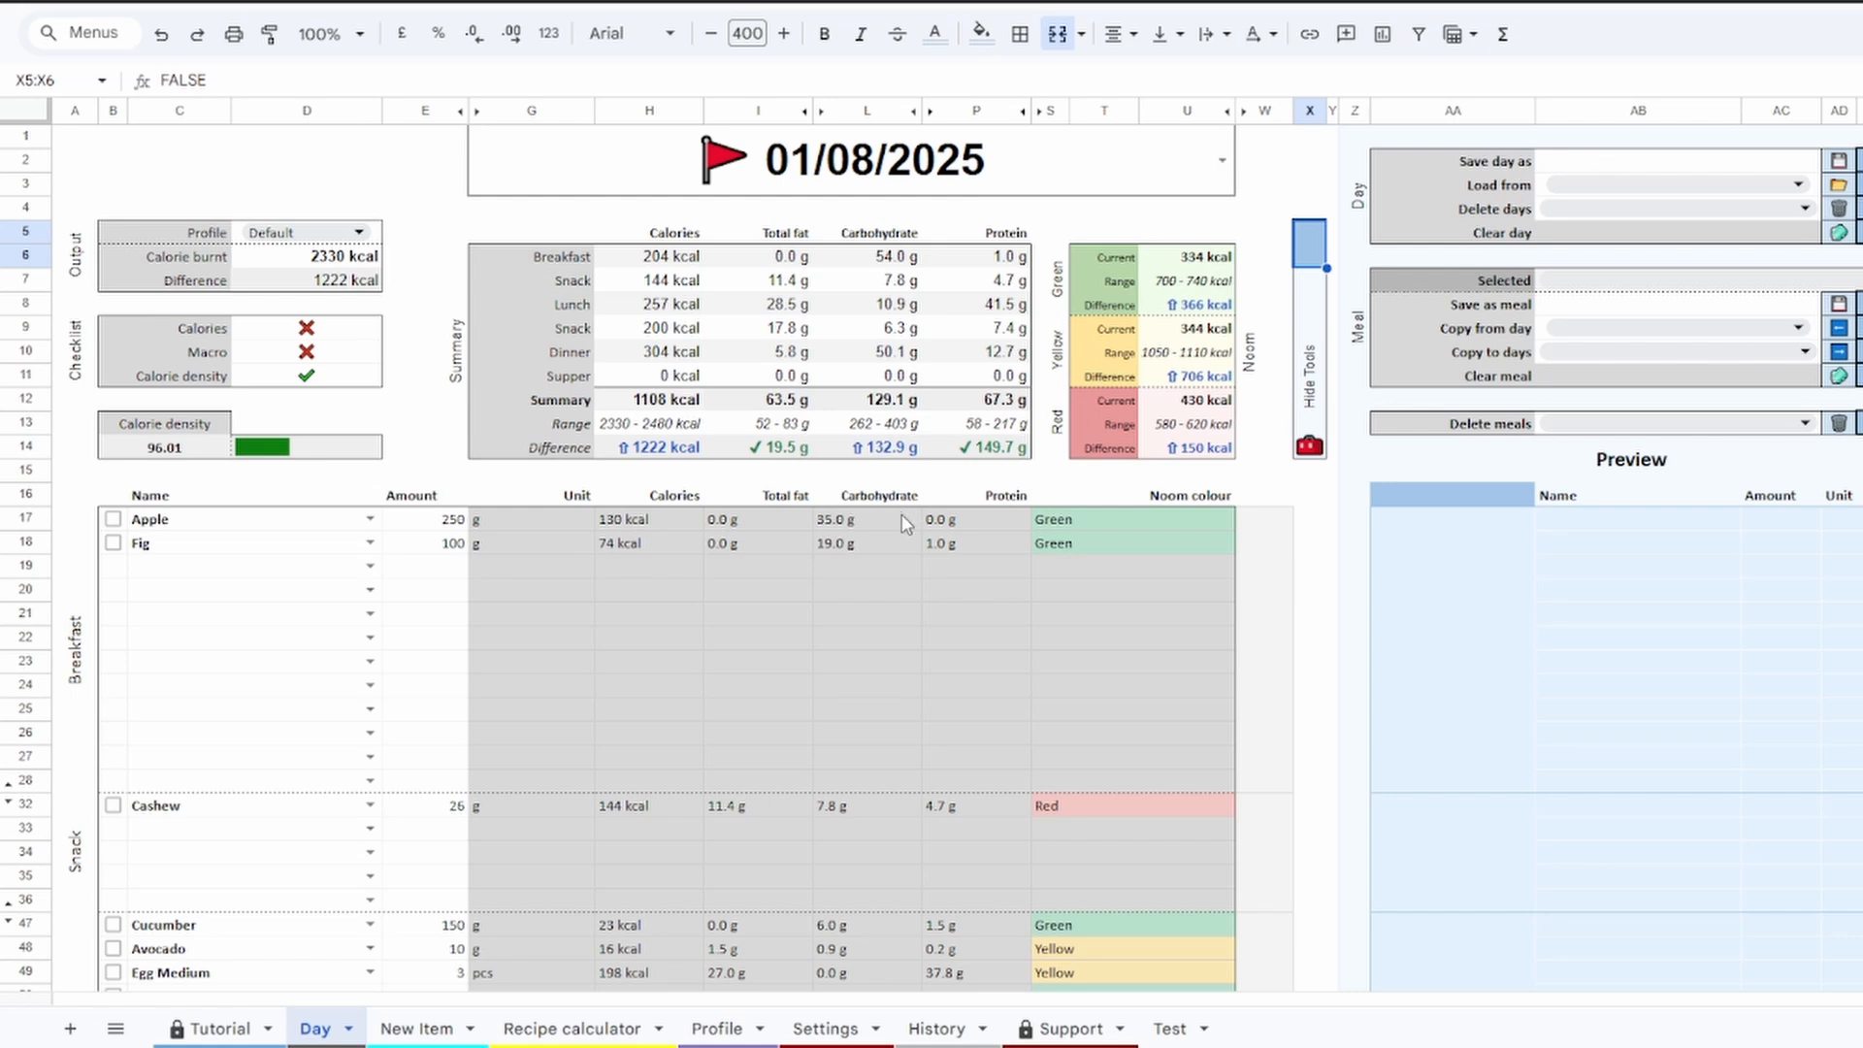
pyautogui.scroll(-6, 379, 631)
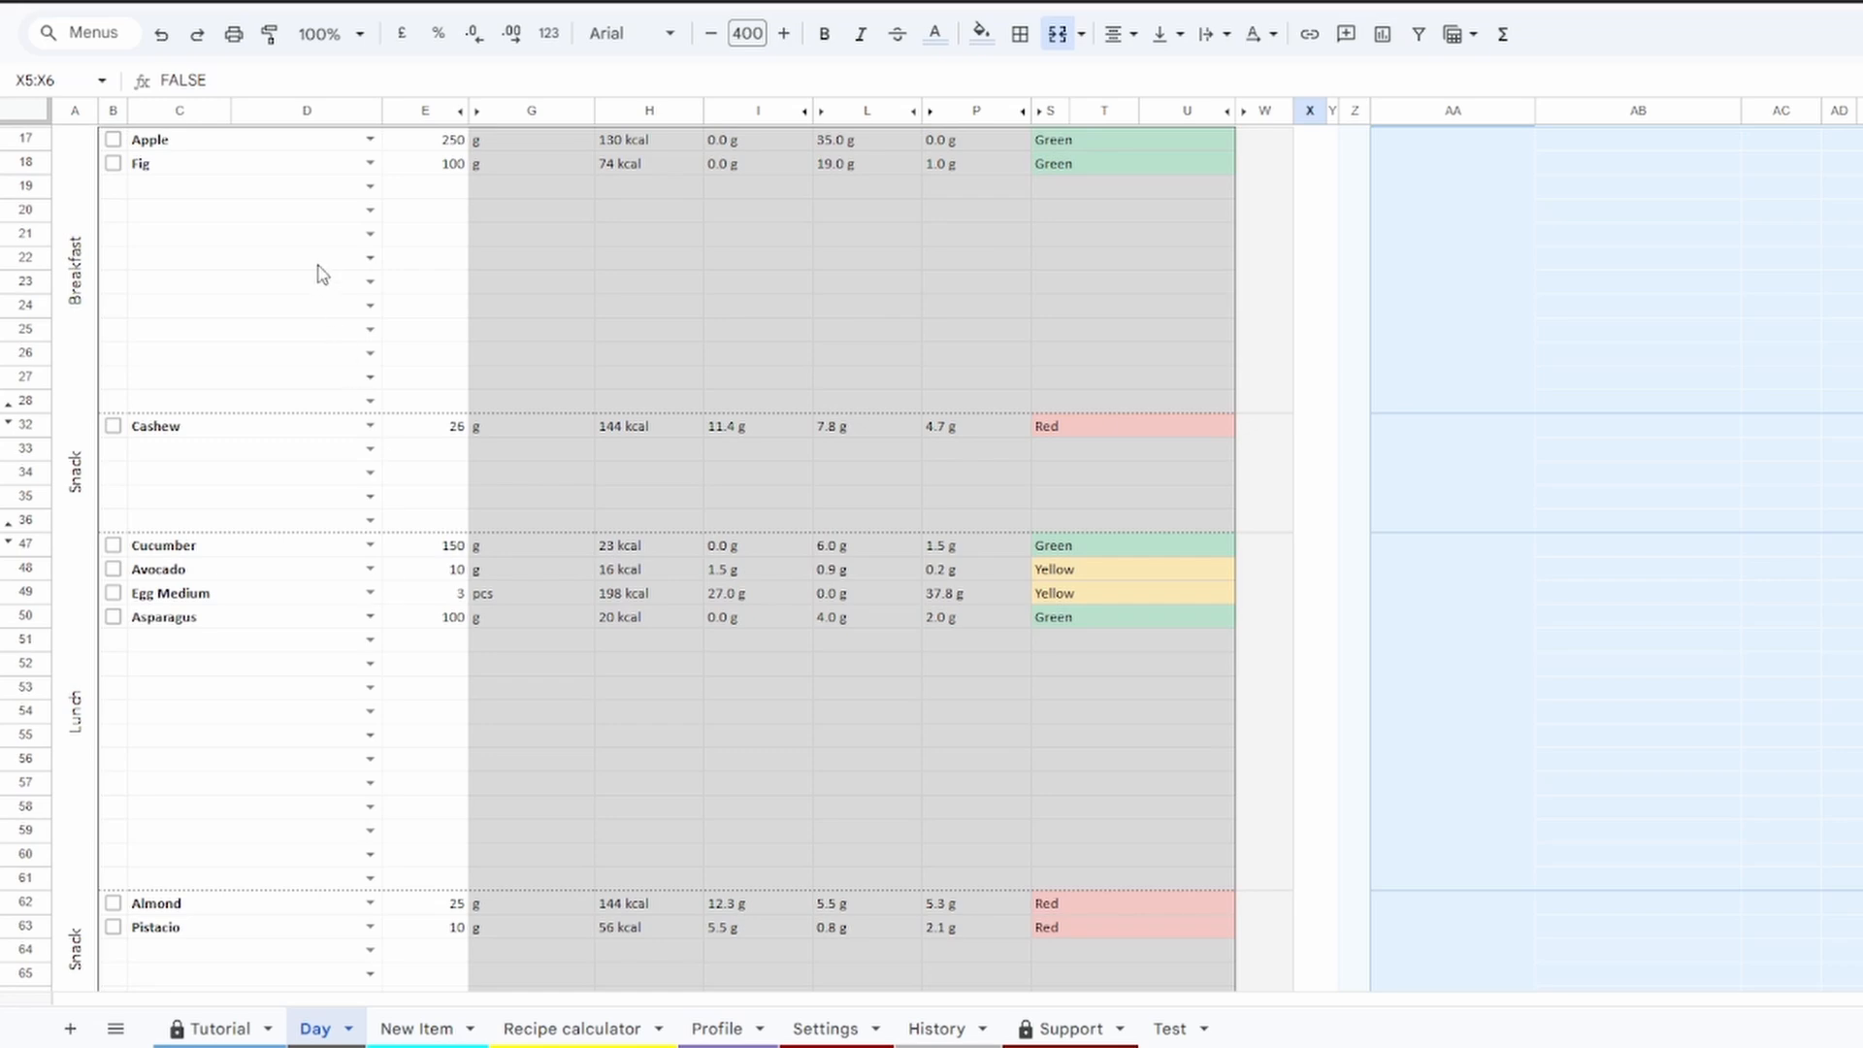
pyautogui.scroll(-5, 271, 448)
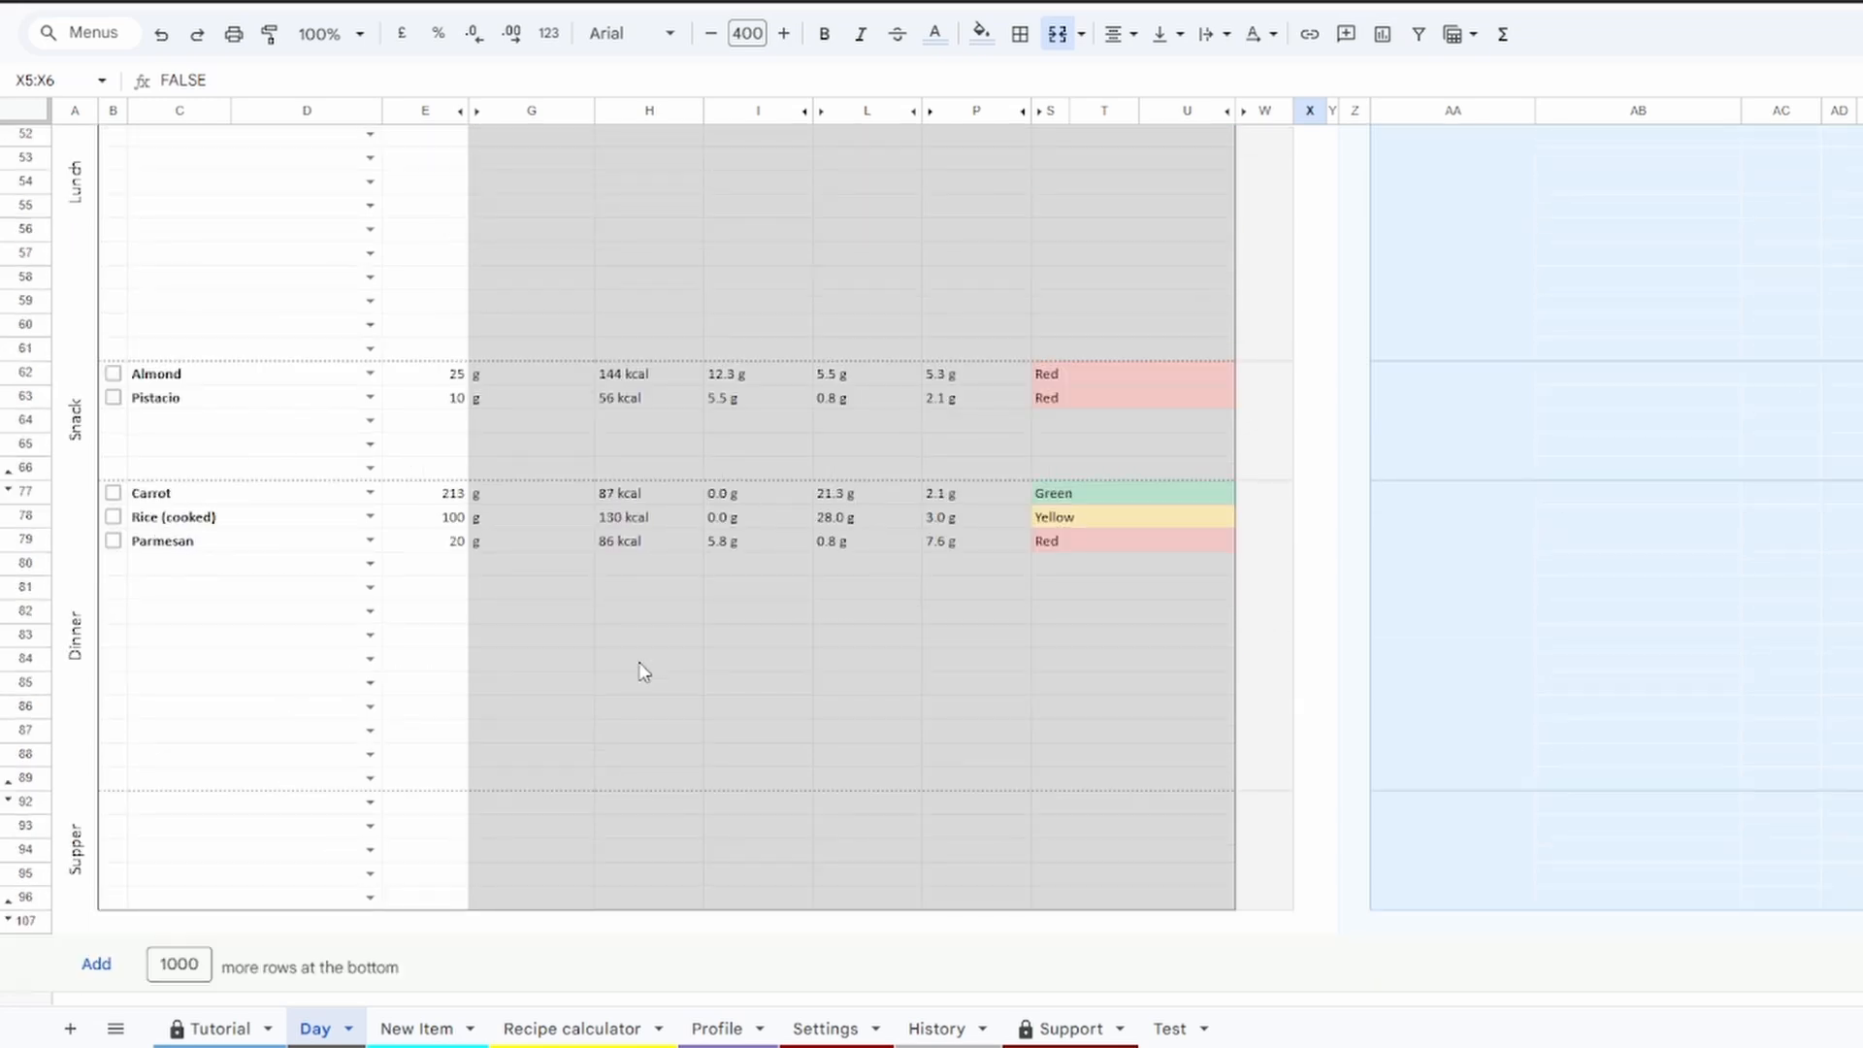
pyautogui.scroll(10, 645, 670)
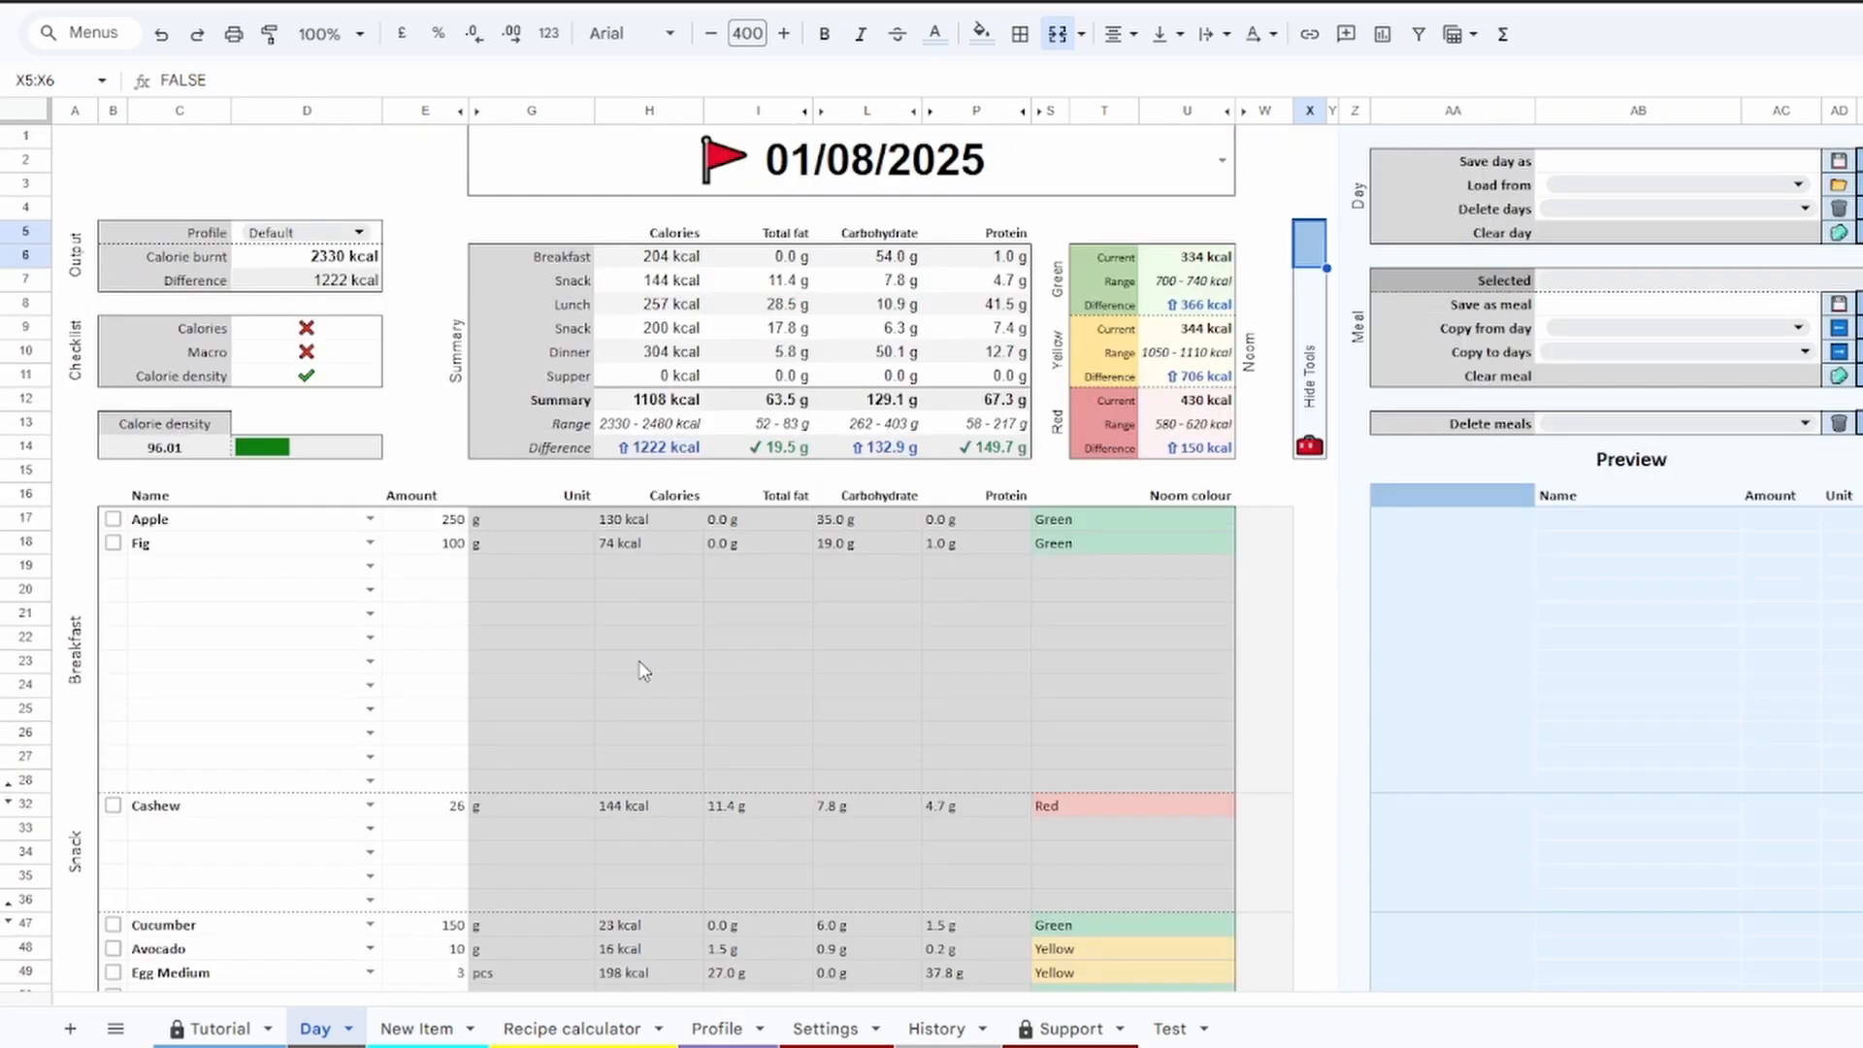
# Enter "New day template" as the name for saving the day and review the save preview across all meals
pyautogui.click(1627, 167)
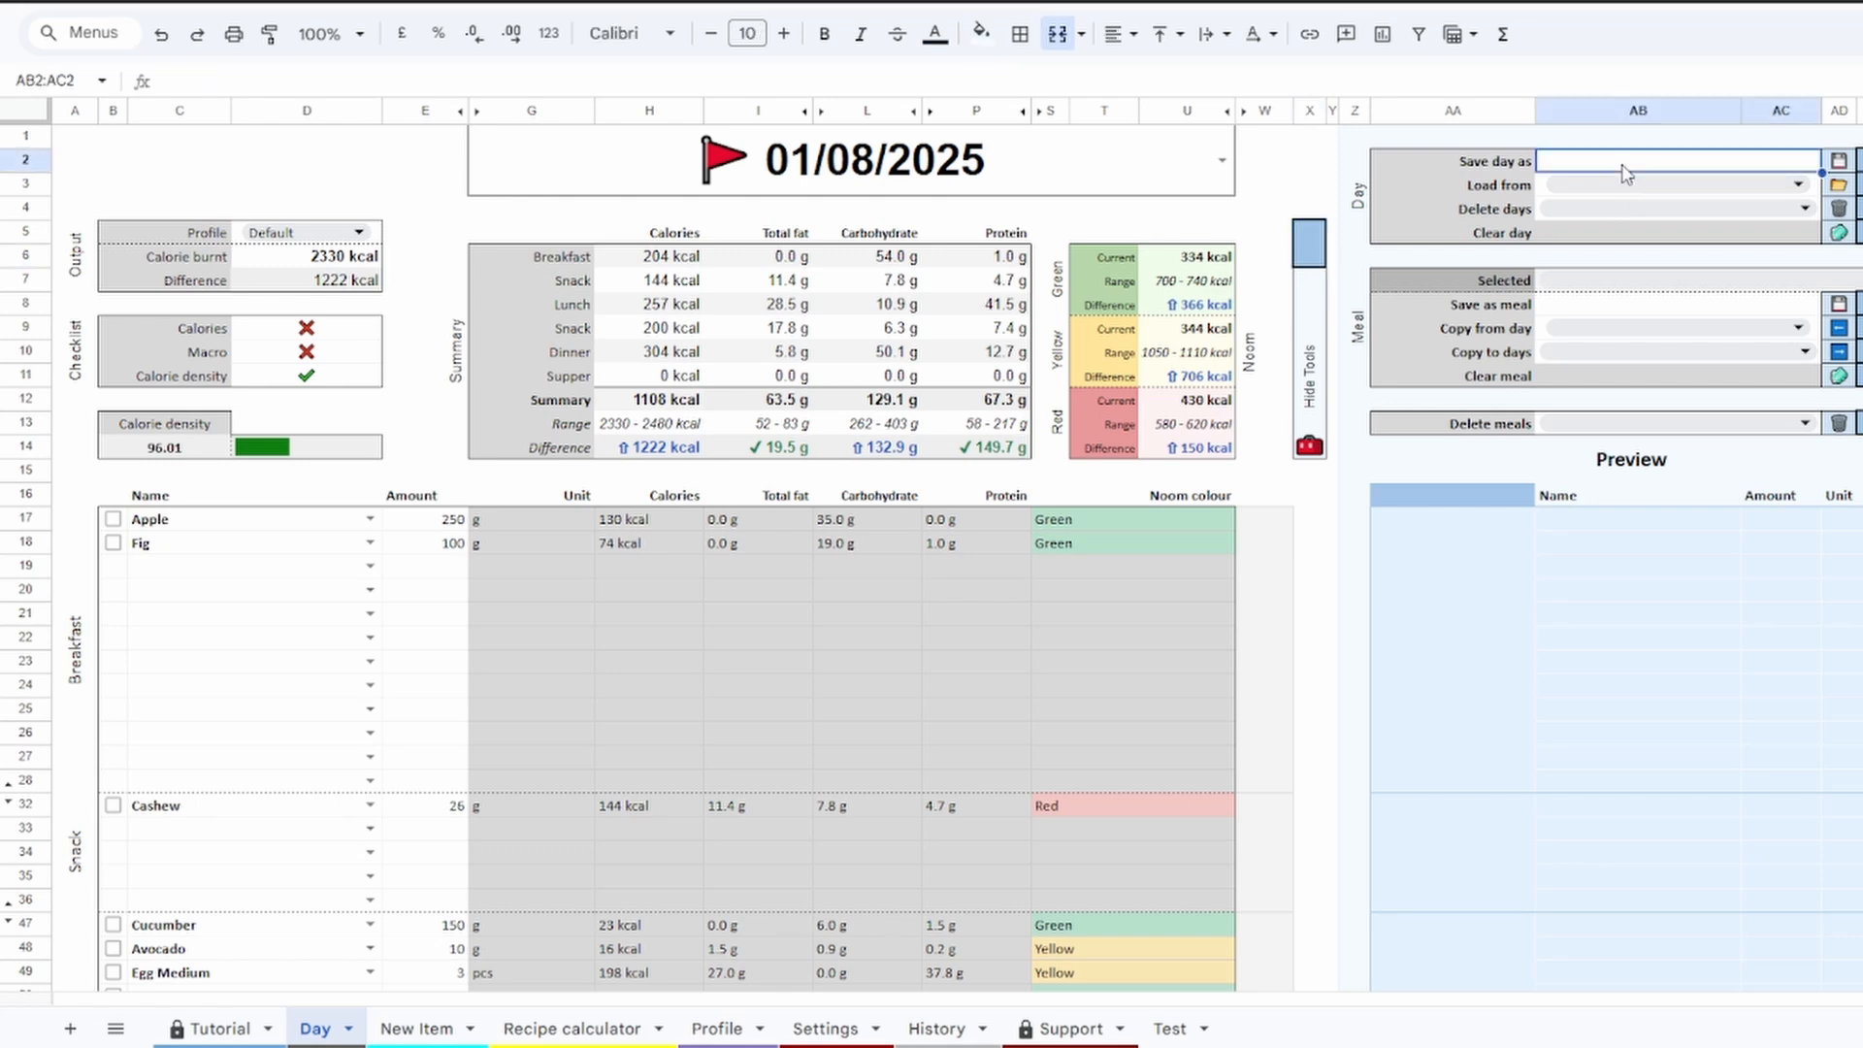
pyautogui.write('New day')
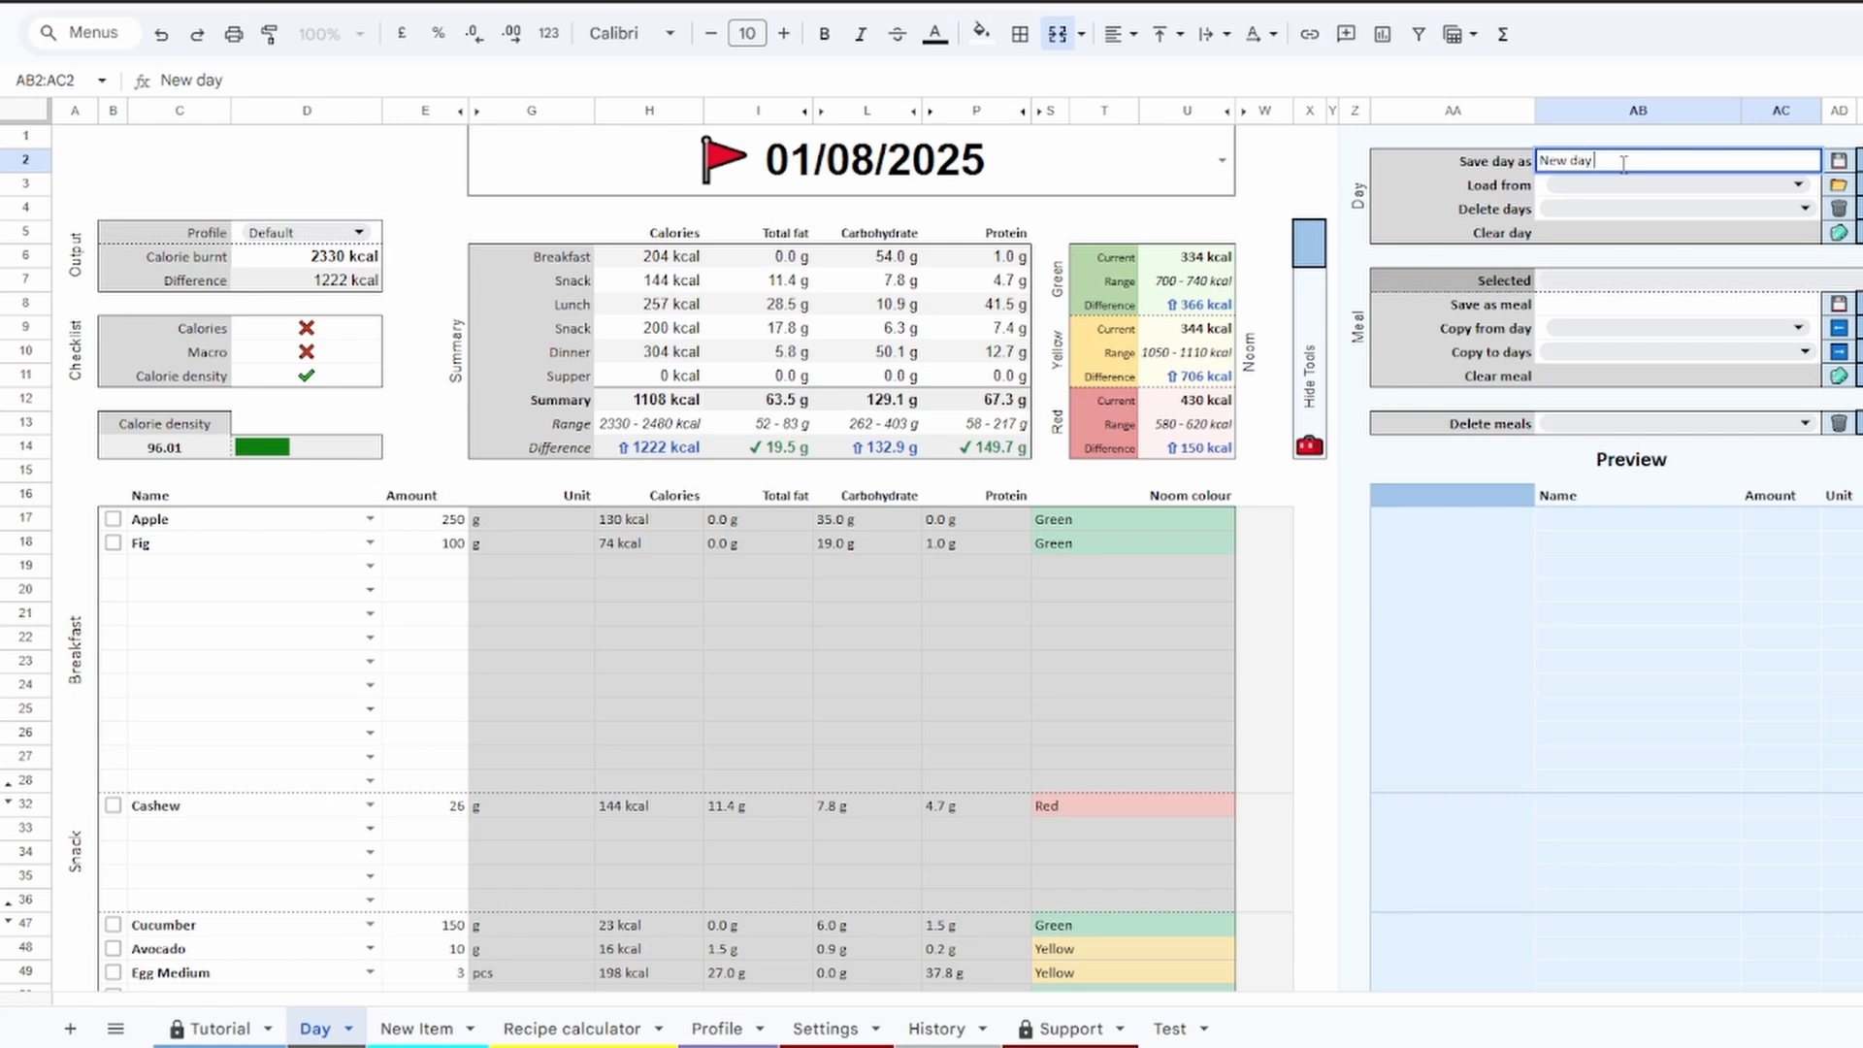
pyautogui.write(' template')
pyautogui.click(1785, 138)
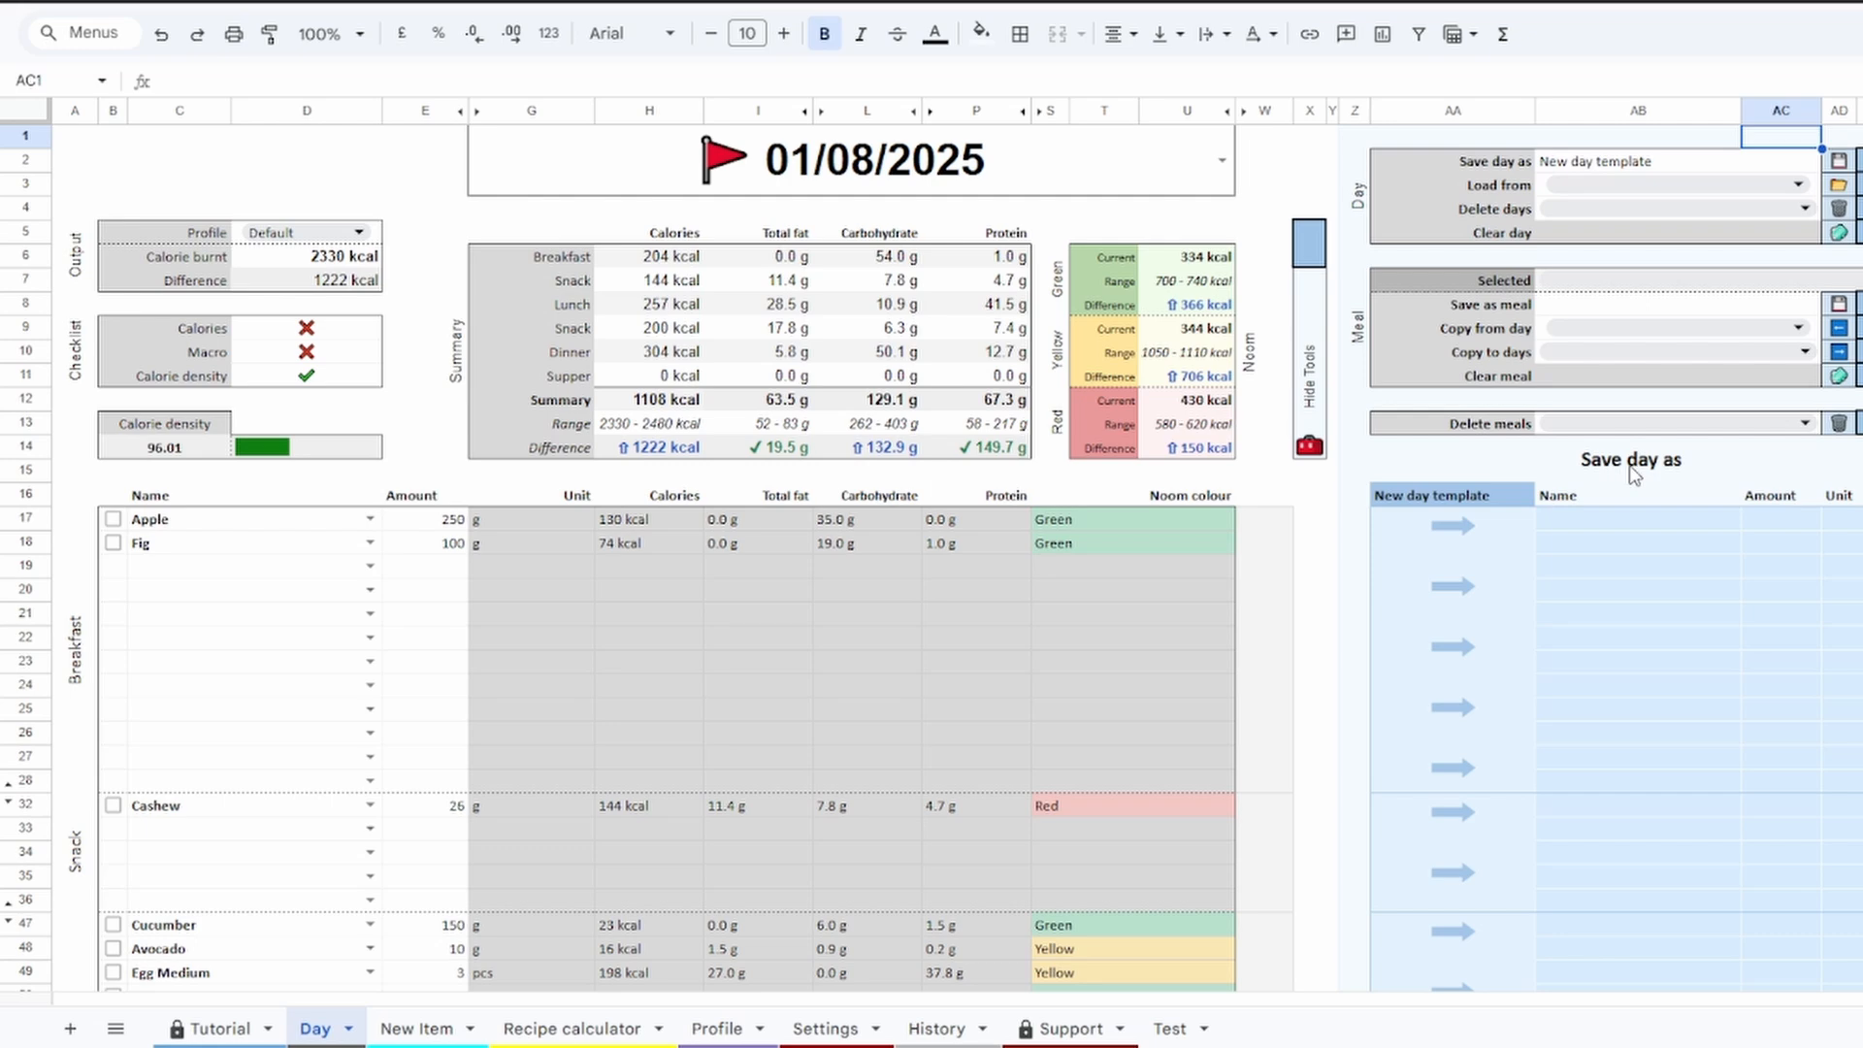
pyautogui.scroll(-2, 1470, 713)
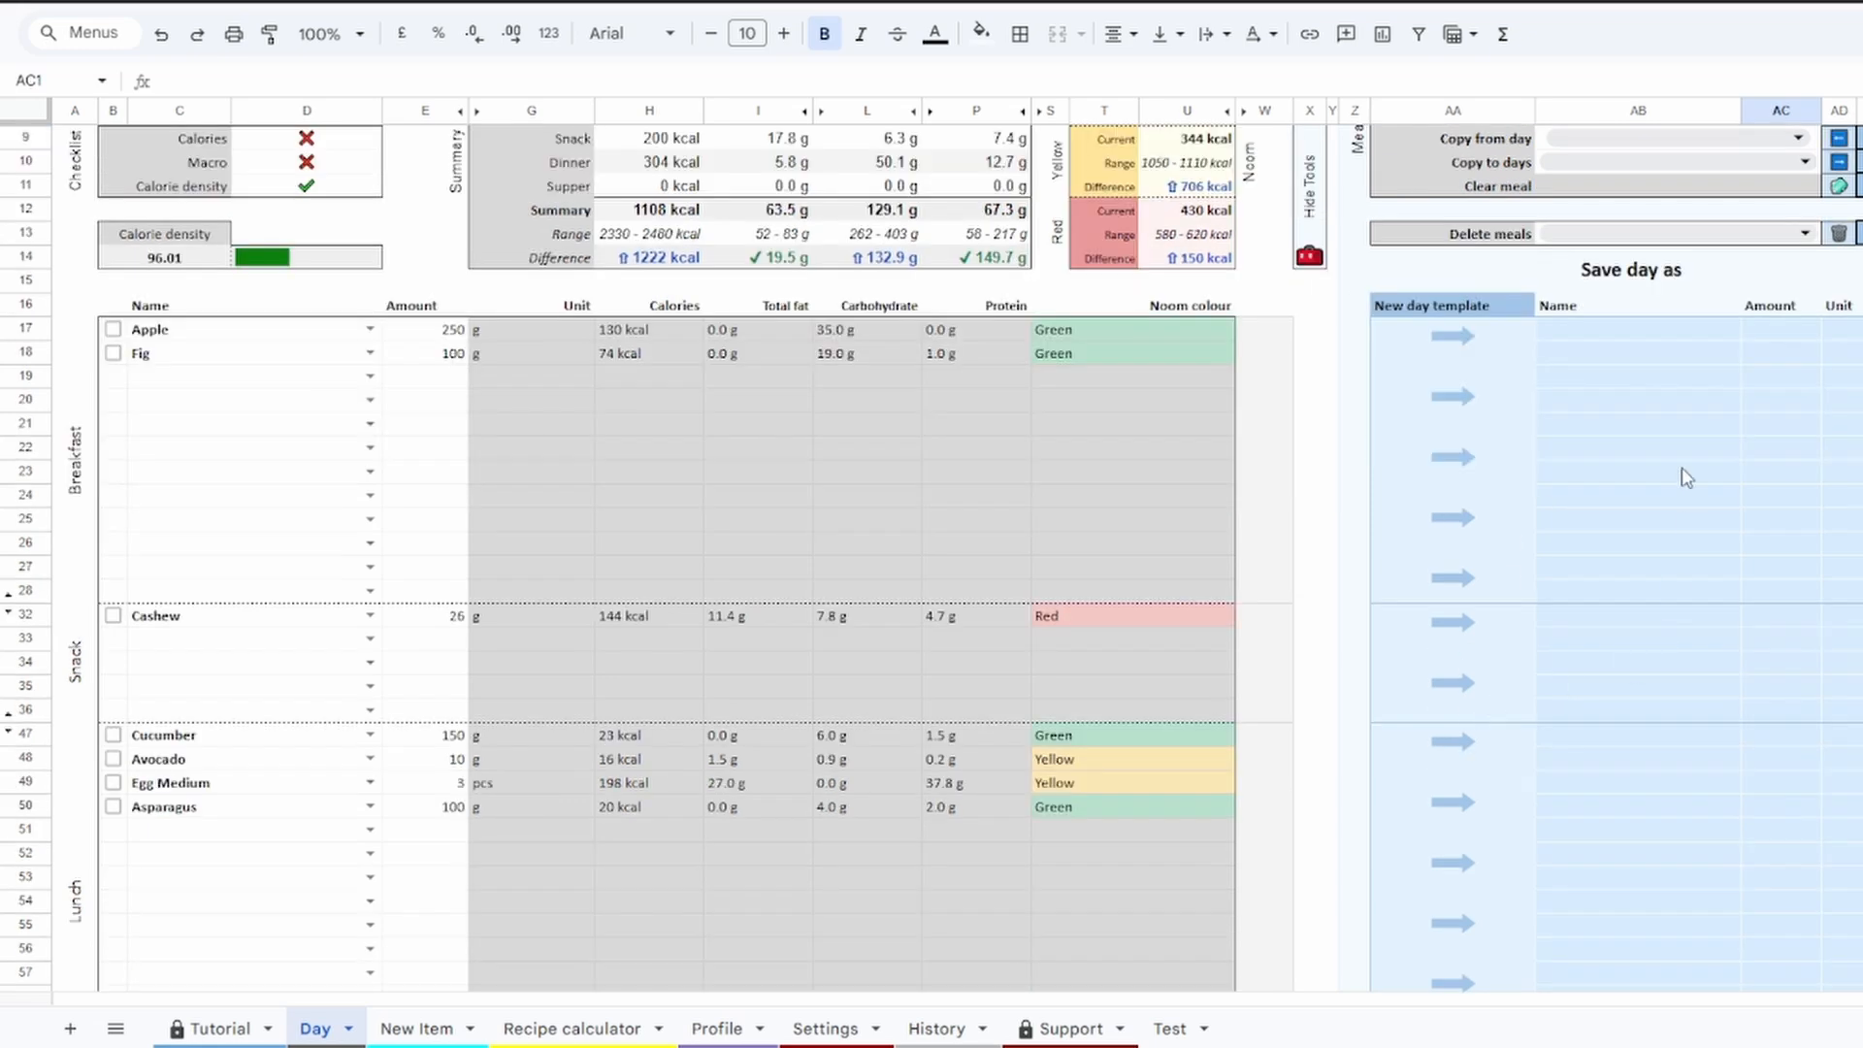
pyautogui.scroll(2, 1634, 320)
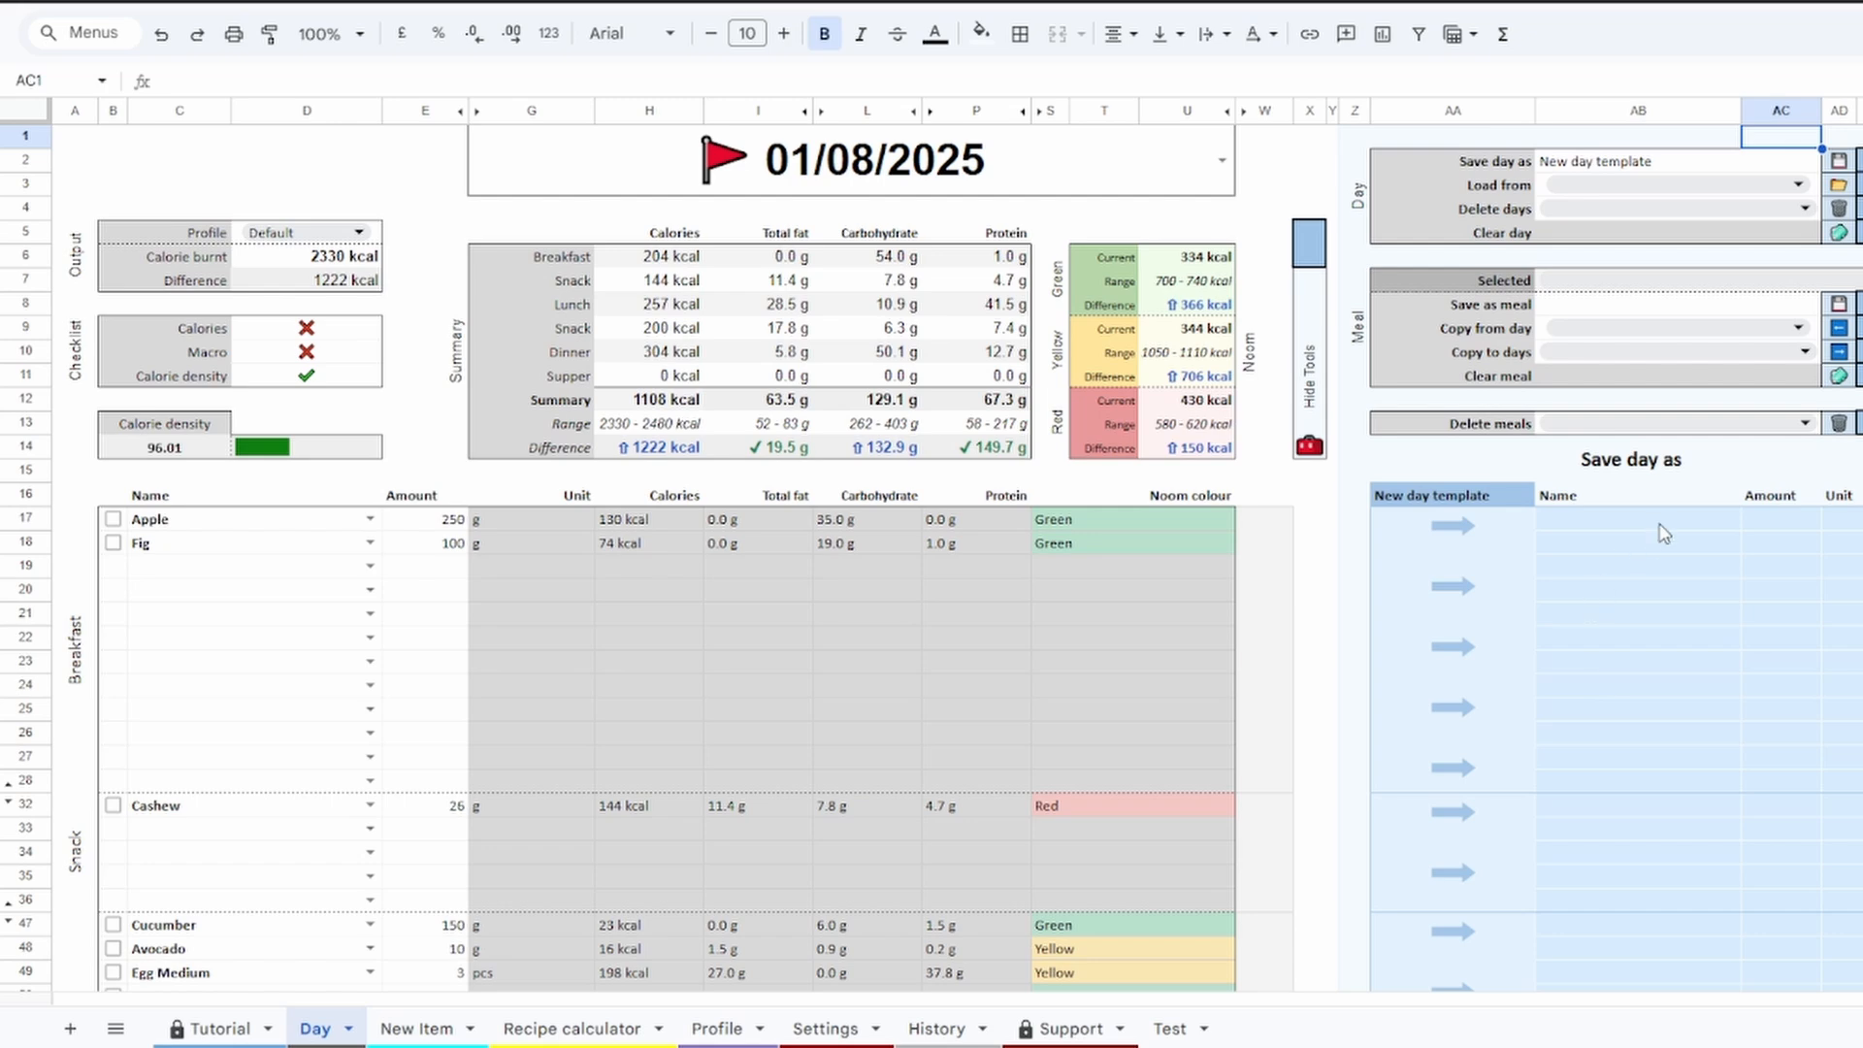
pyautogui.scroll(-6, 1747, 649)
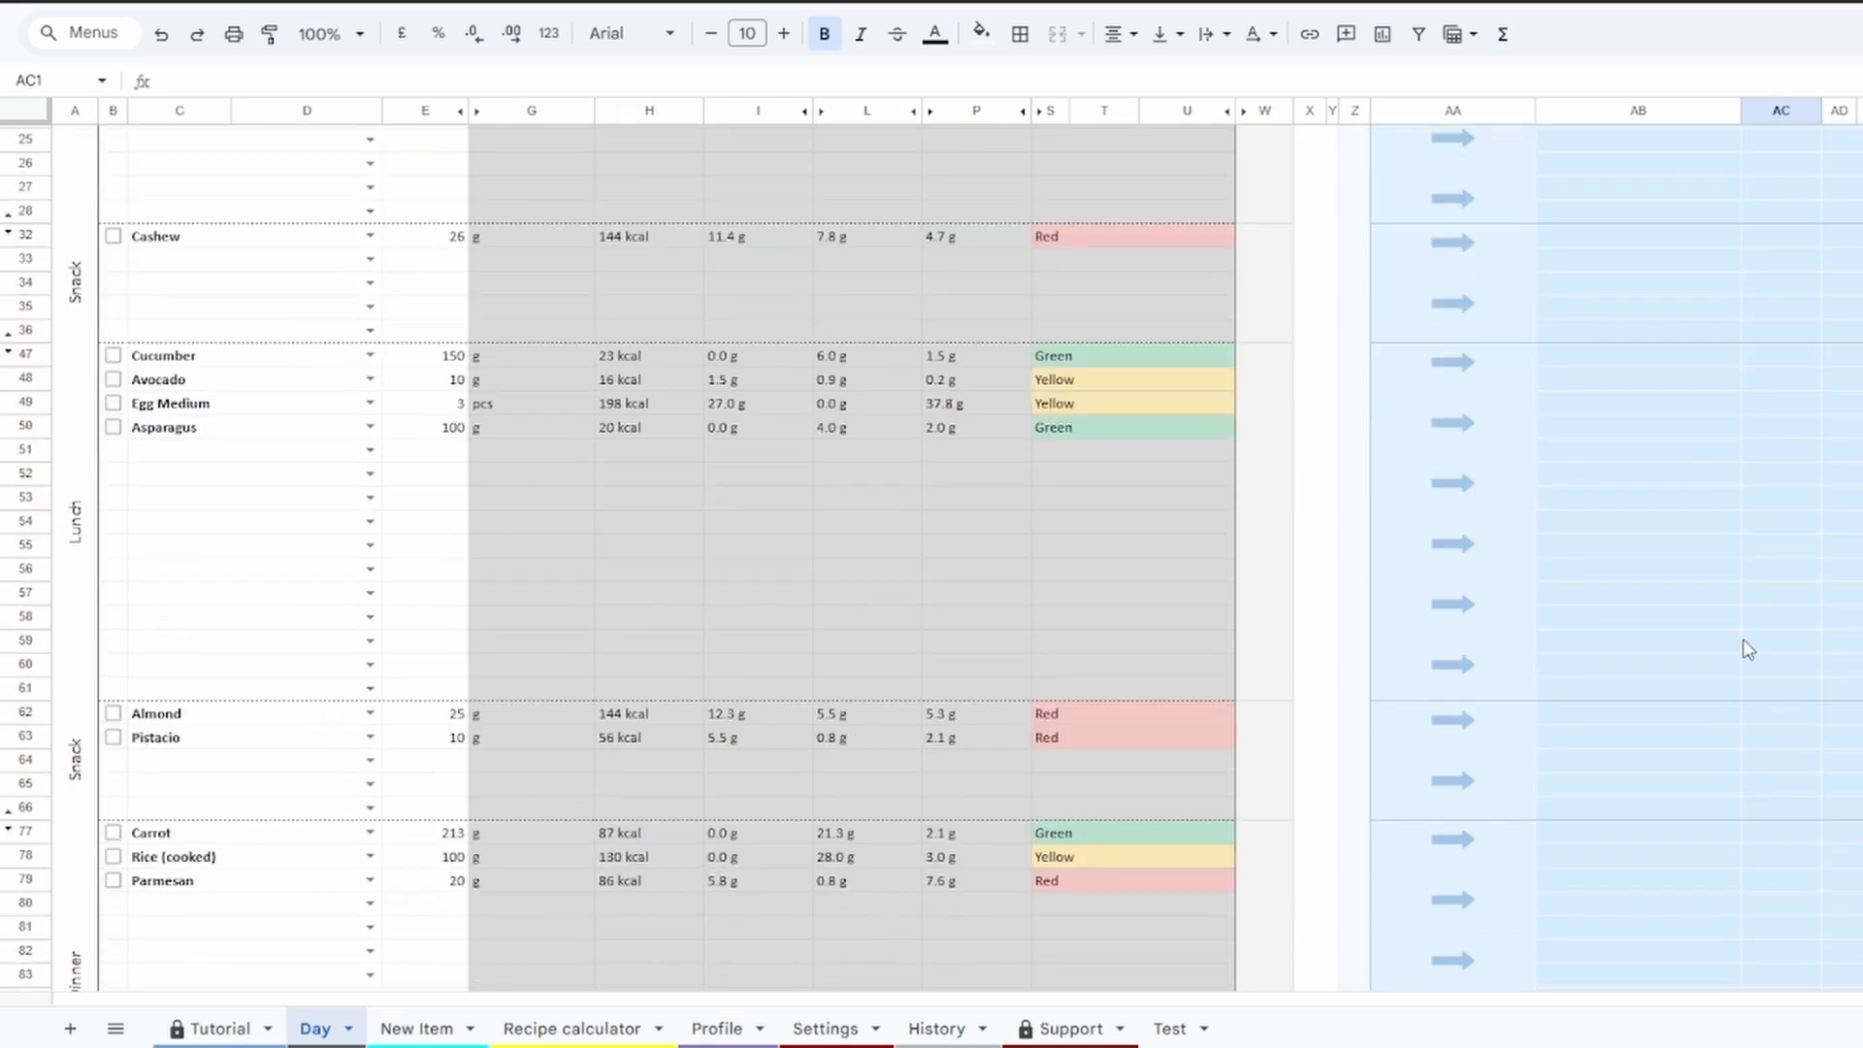
pyautogui.scroll(-4, 1744, 641)
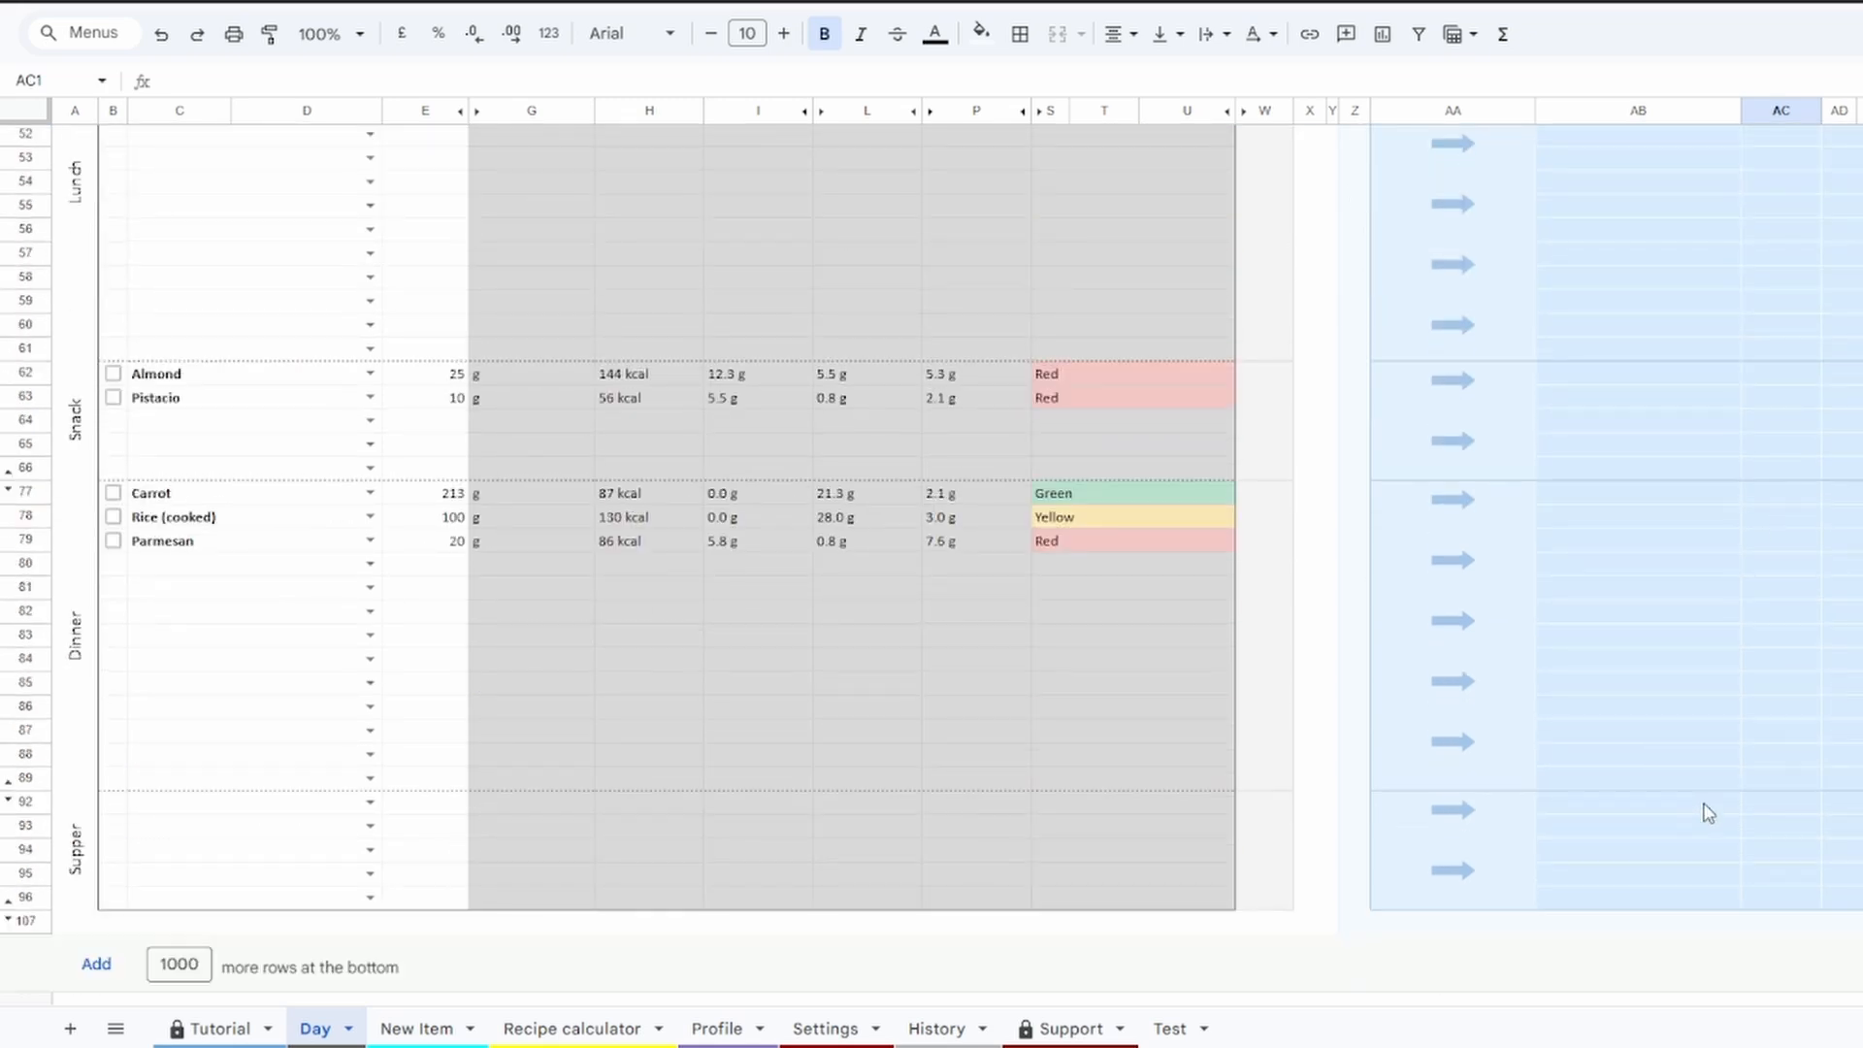
pyautogui.scroll(10, 1706, 812)
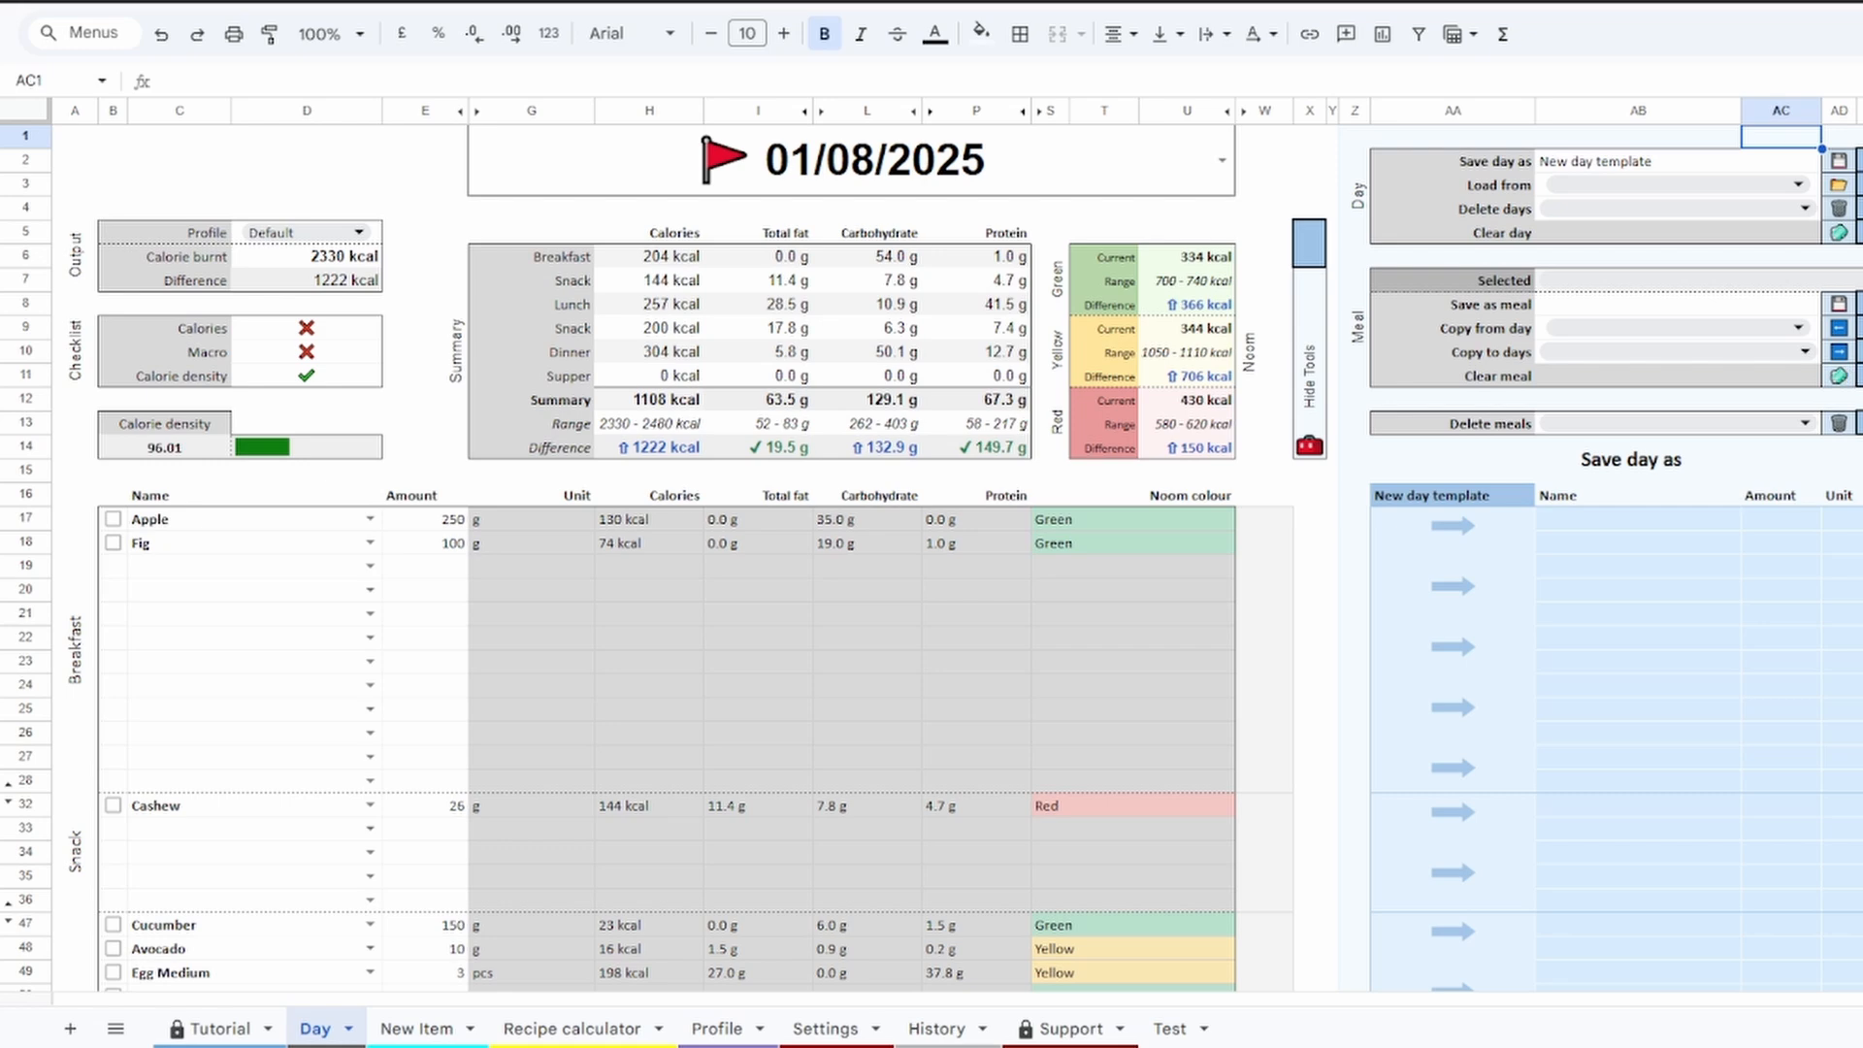
# Save the day under the entered name and check the list of days available for loading
pyautogui.click(1860, 161)
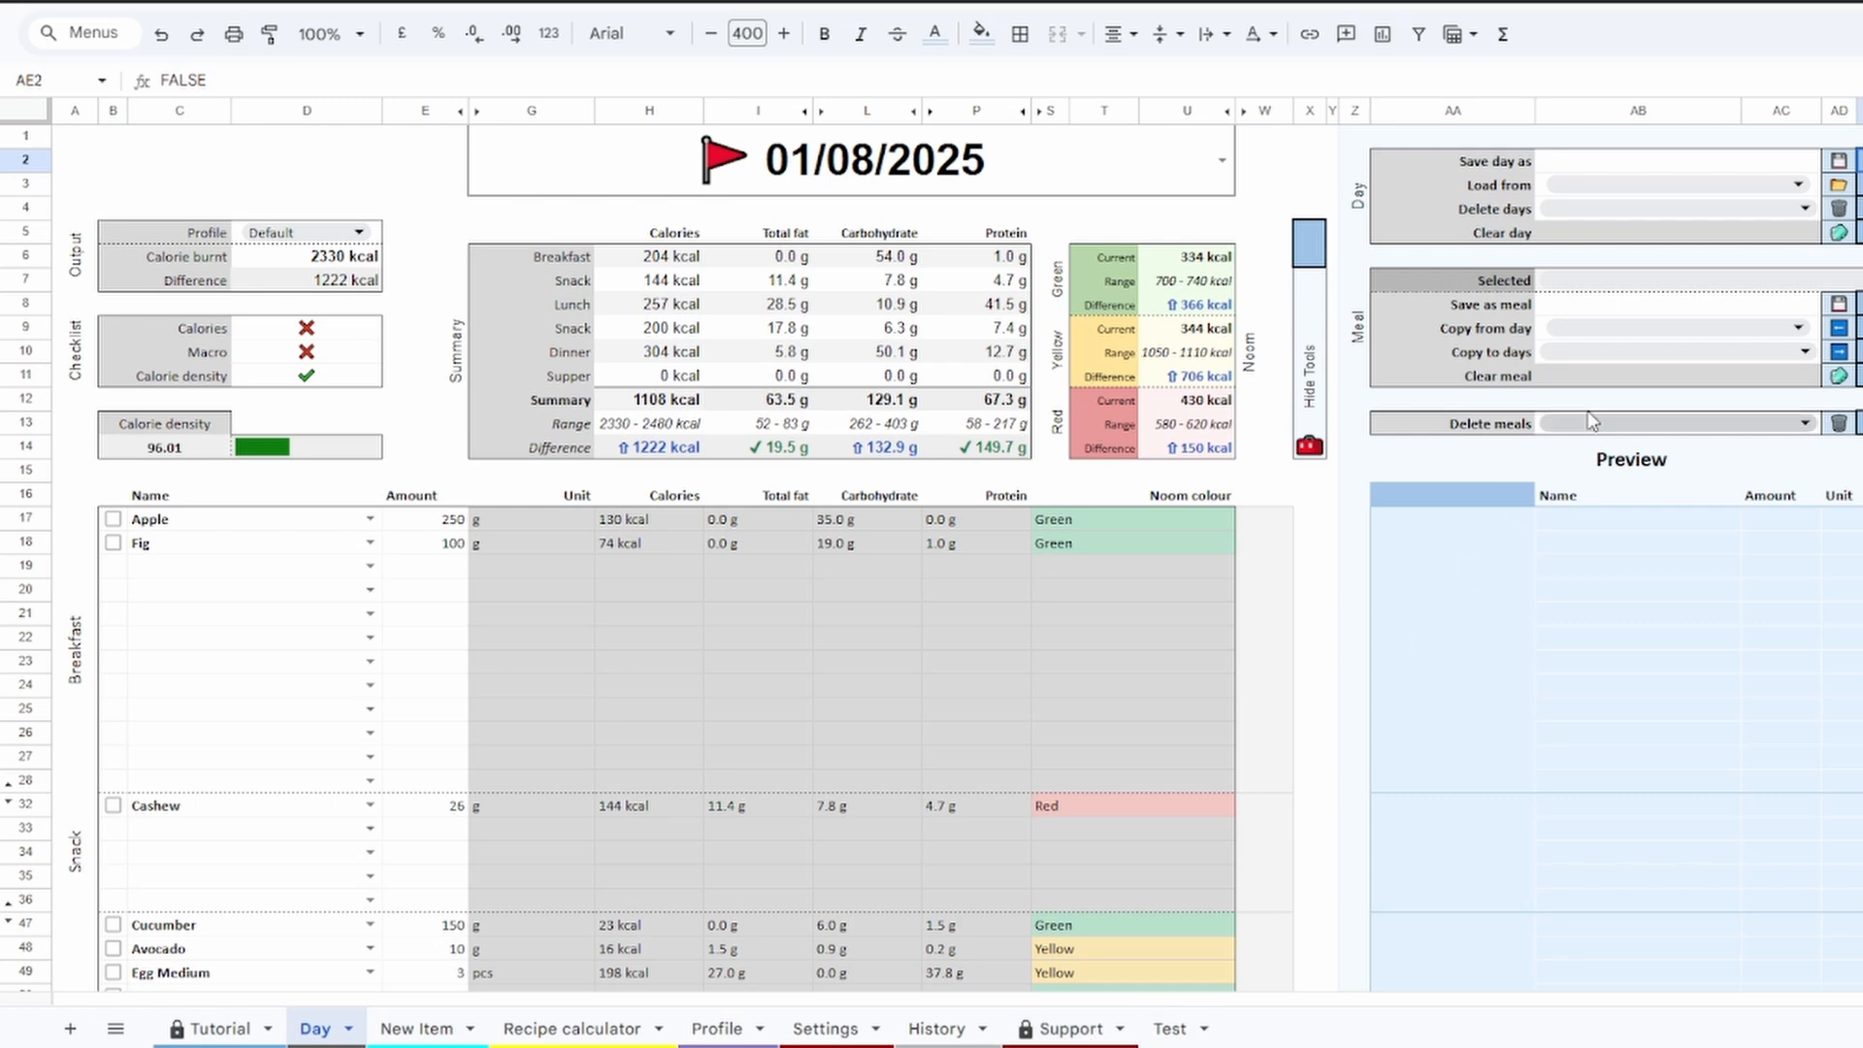
pyautogui.click(1736, 187)
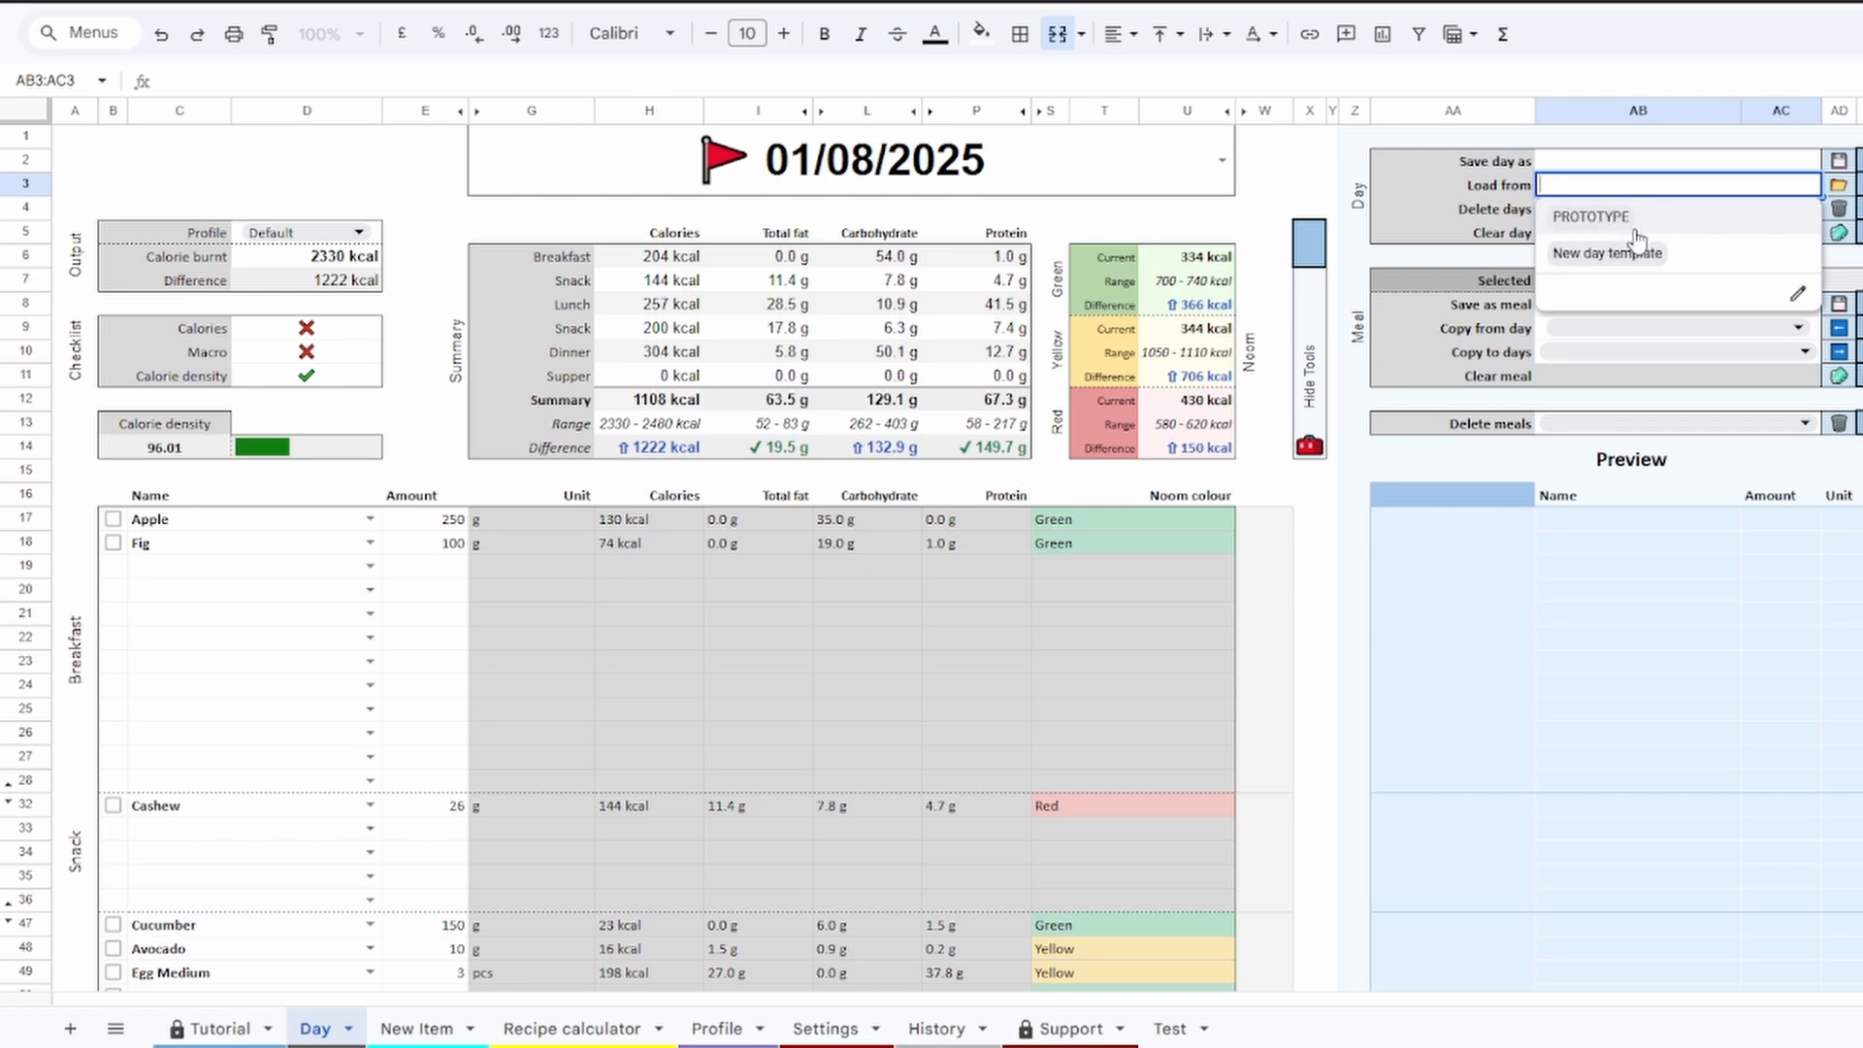
pyautogui.click(1628, 163)
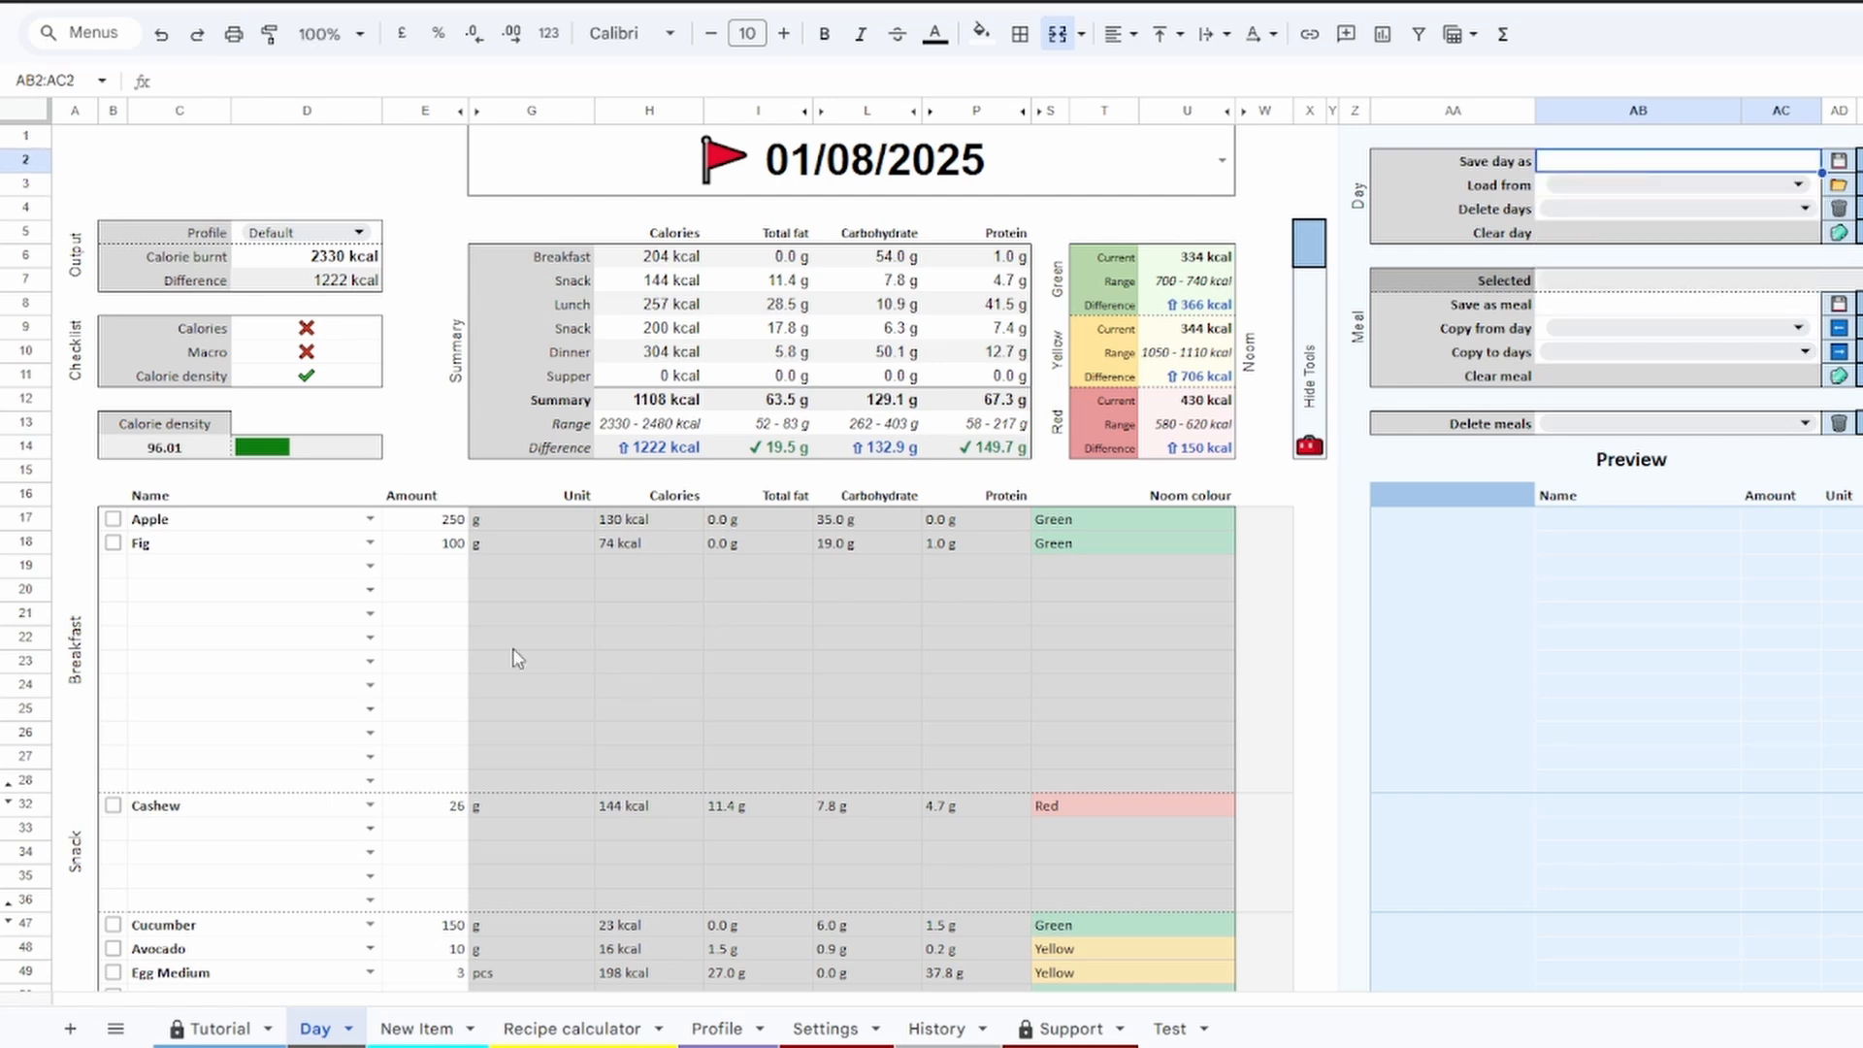
# Remove Fig from the breakfast items and Asparagus from the lunch items
pyautogui.click(369, 545)
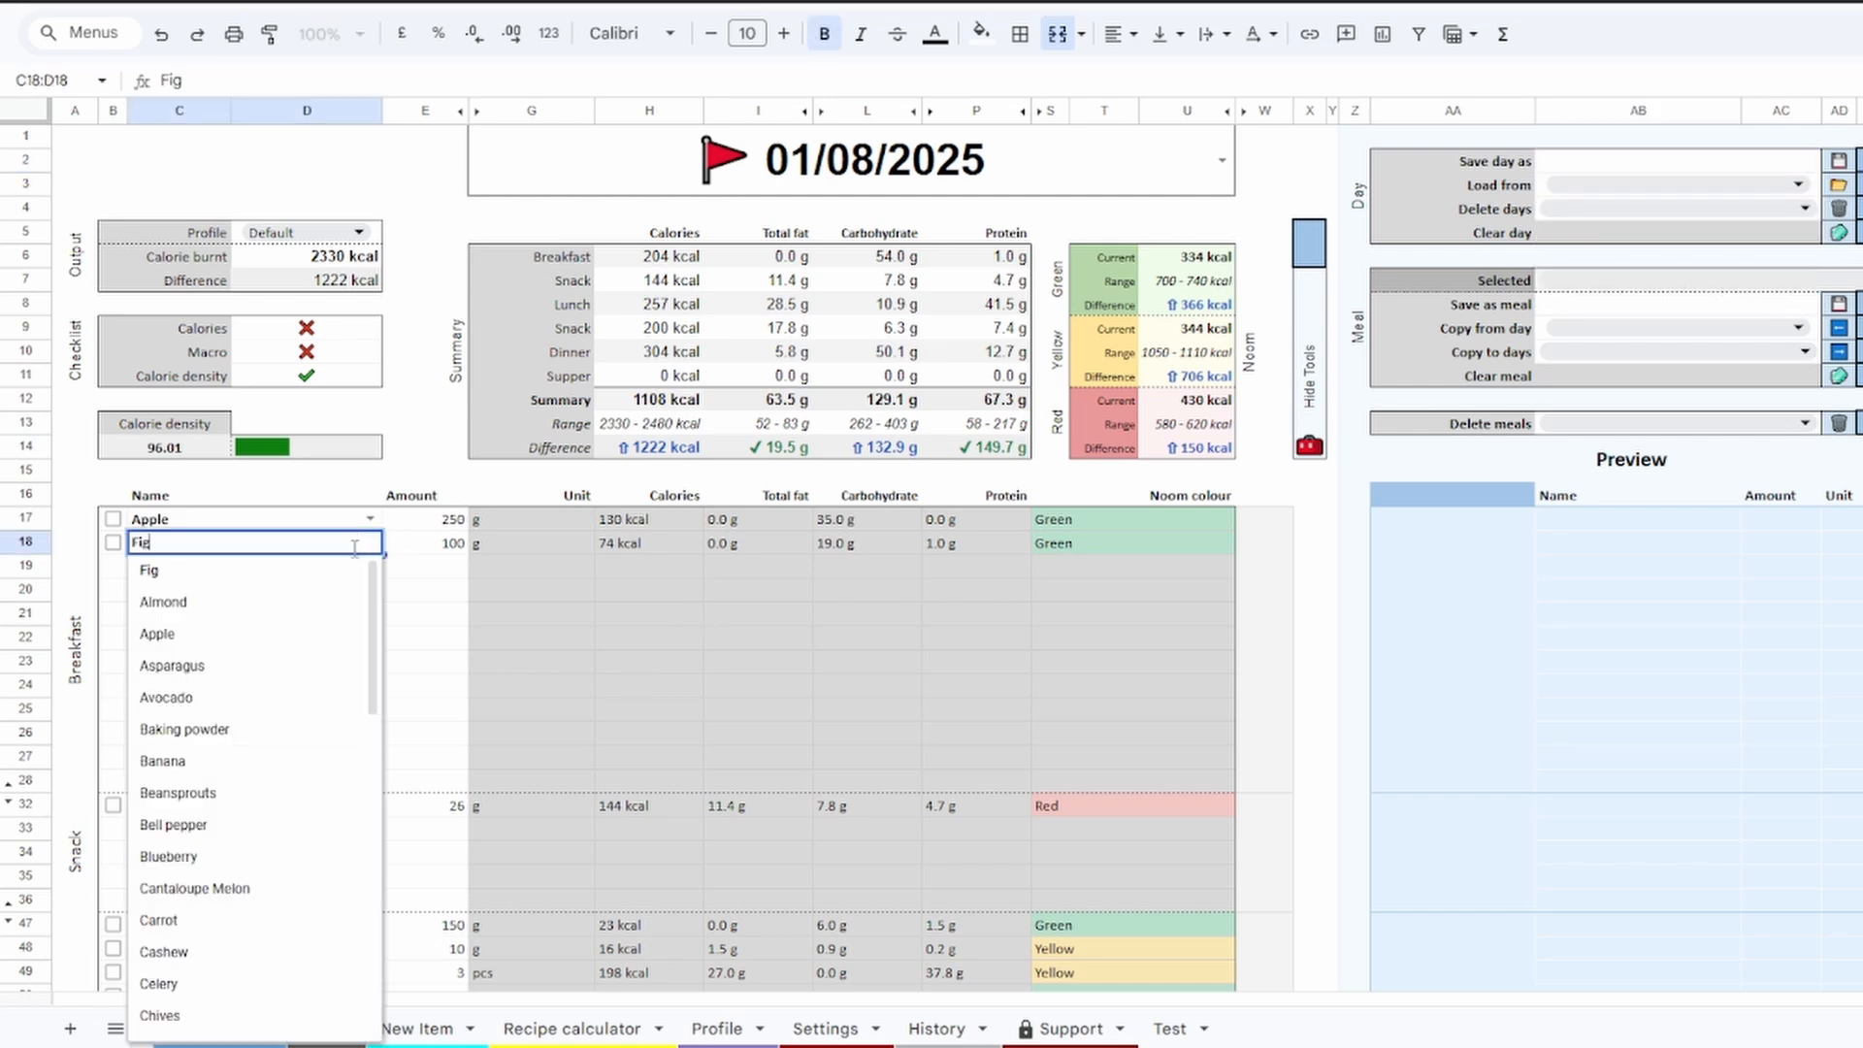
pyautogui.moveTo(270, 540); pyautogui.dragTo(109, 546)
pyautogui.press('BackSpace')
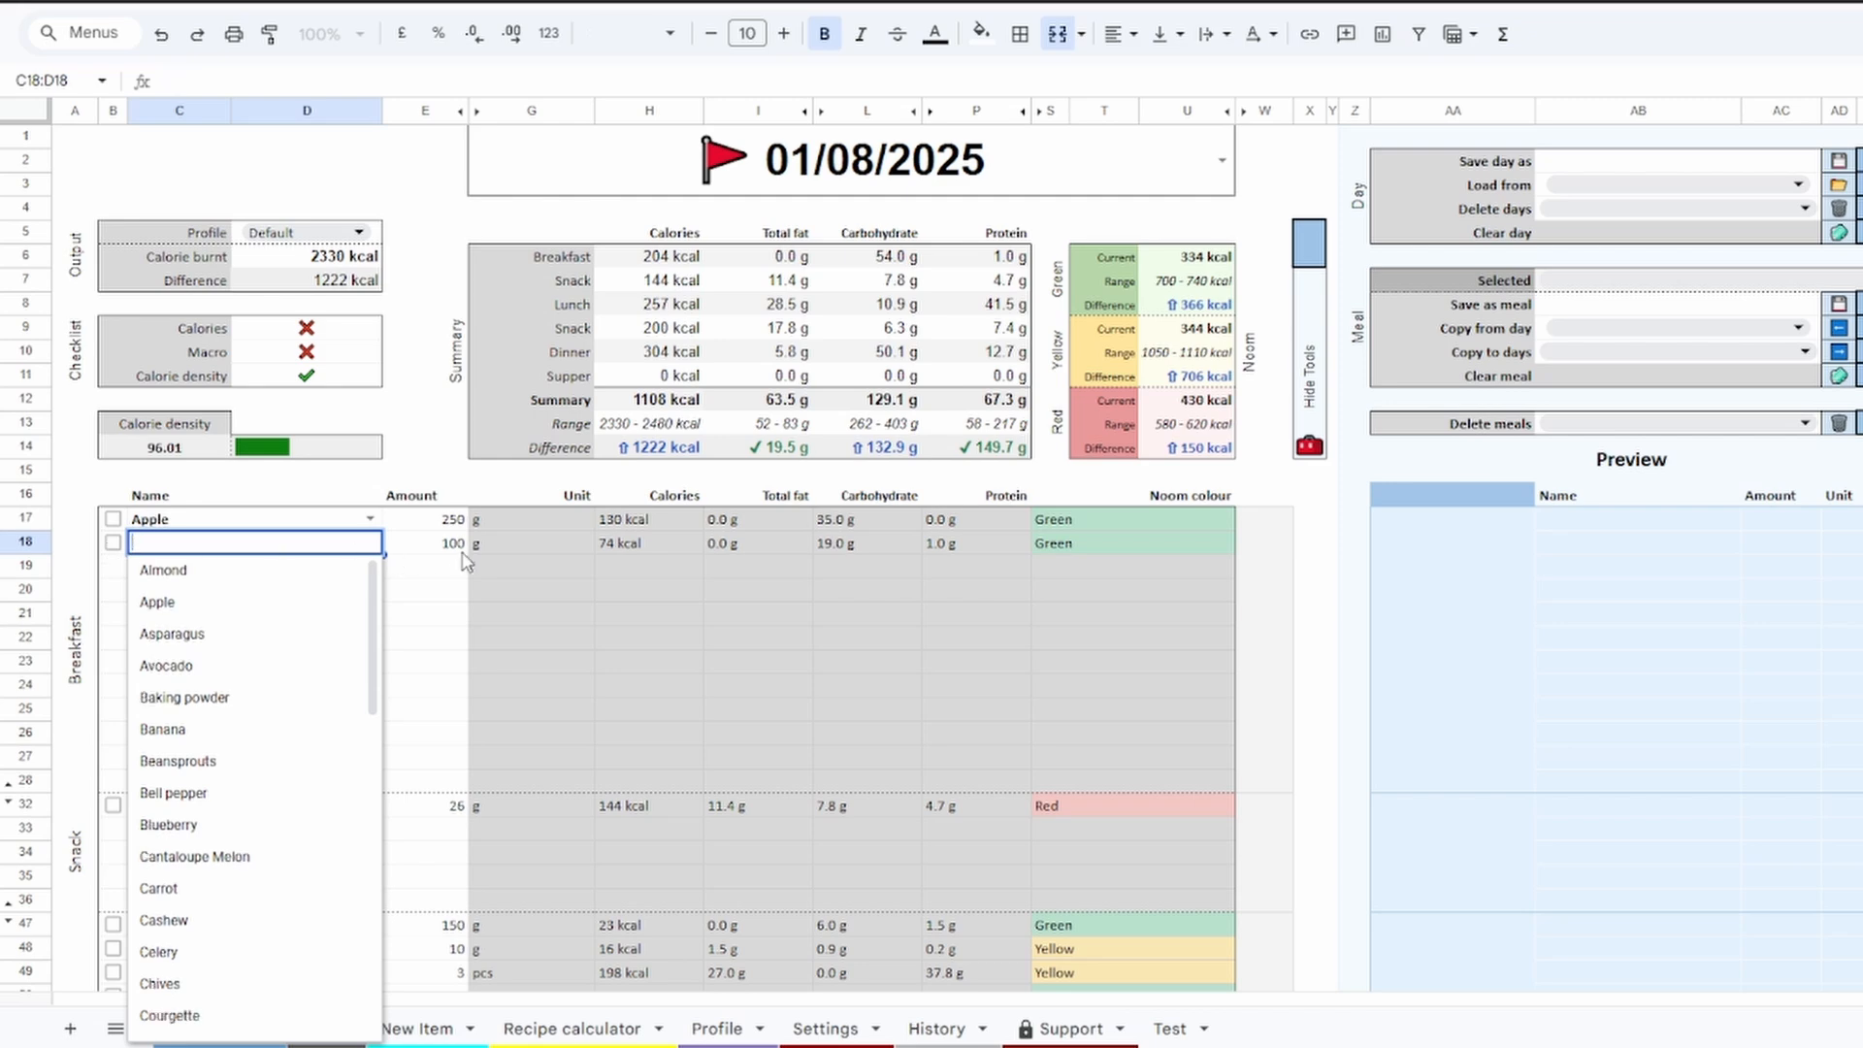
pyautogui.click(416, 564)
pyautogui.click(311, 592)
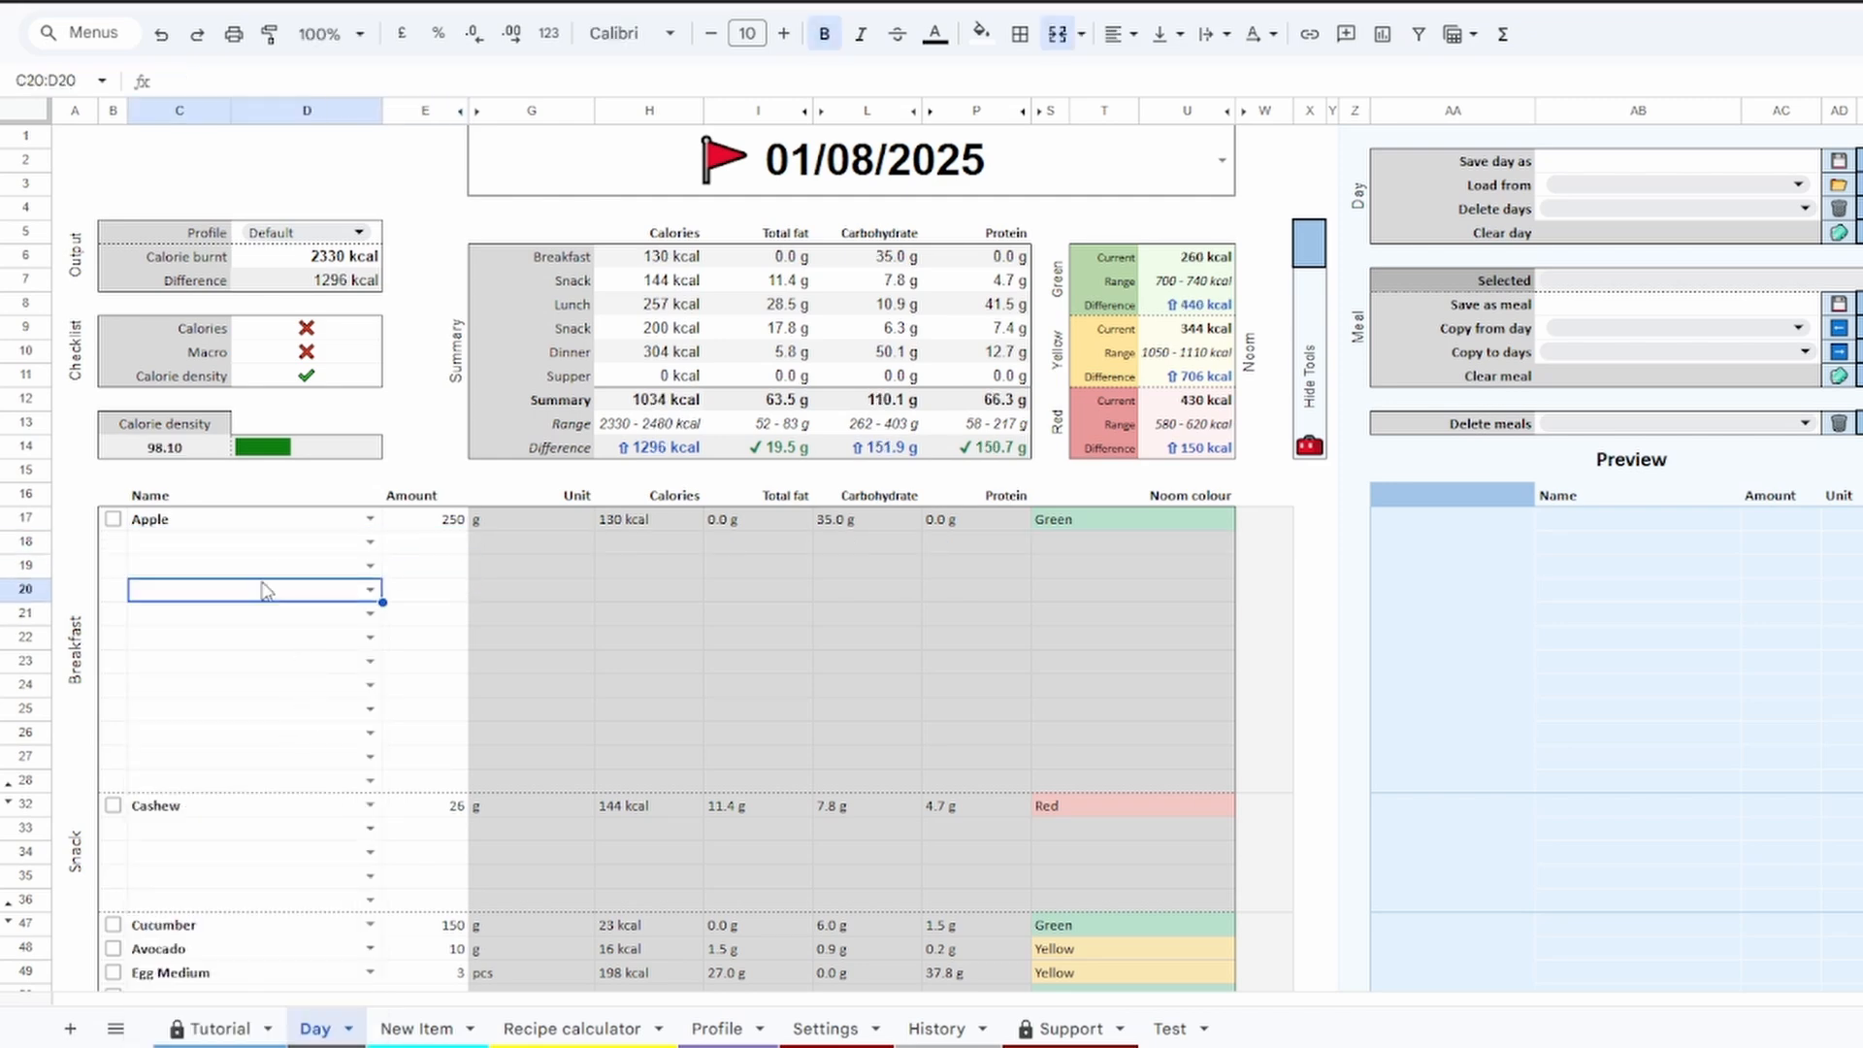
pyautogui.scroll(-3, 291, 825)
pyautogui.click(249, 805)
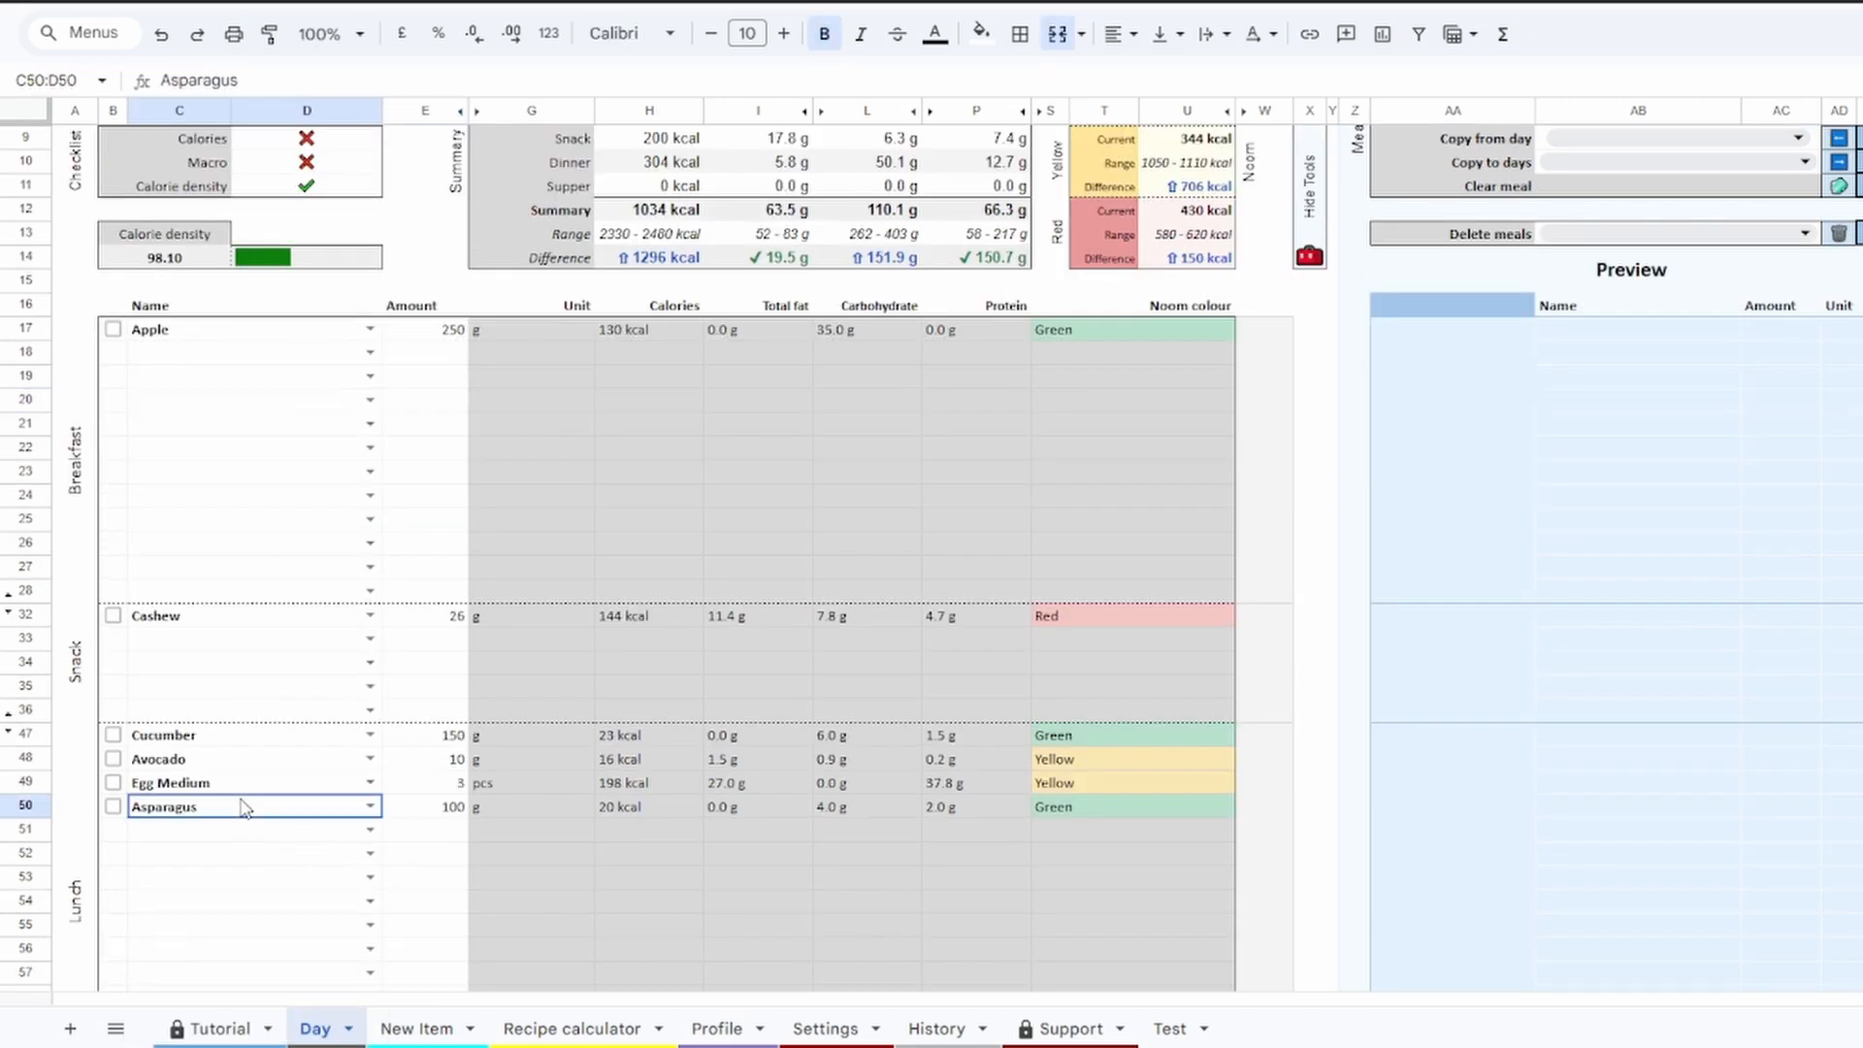
pyautogui.press('Delete')
# Enter the existing name "New day template" as the save name for the modified day
pyautogui.scroll(3, 447, 835)
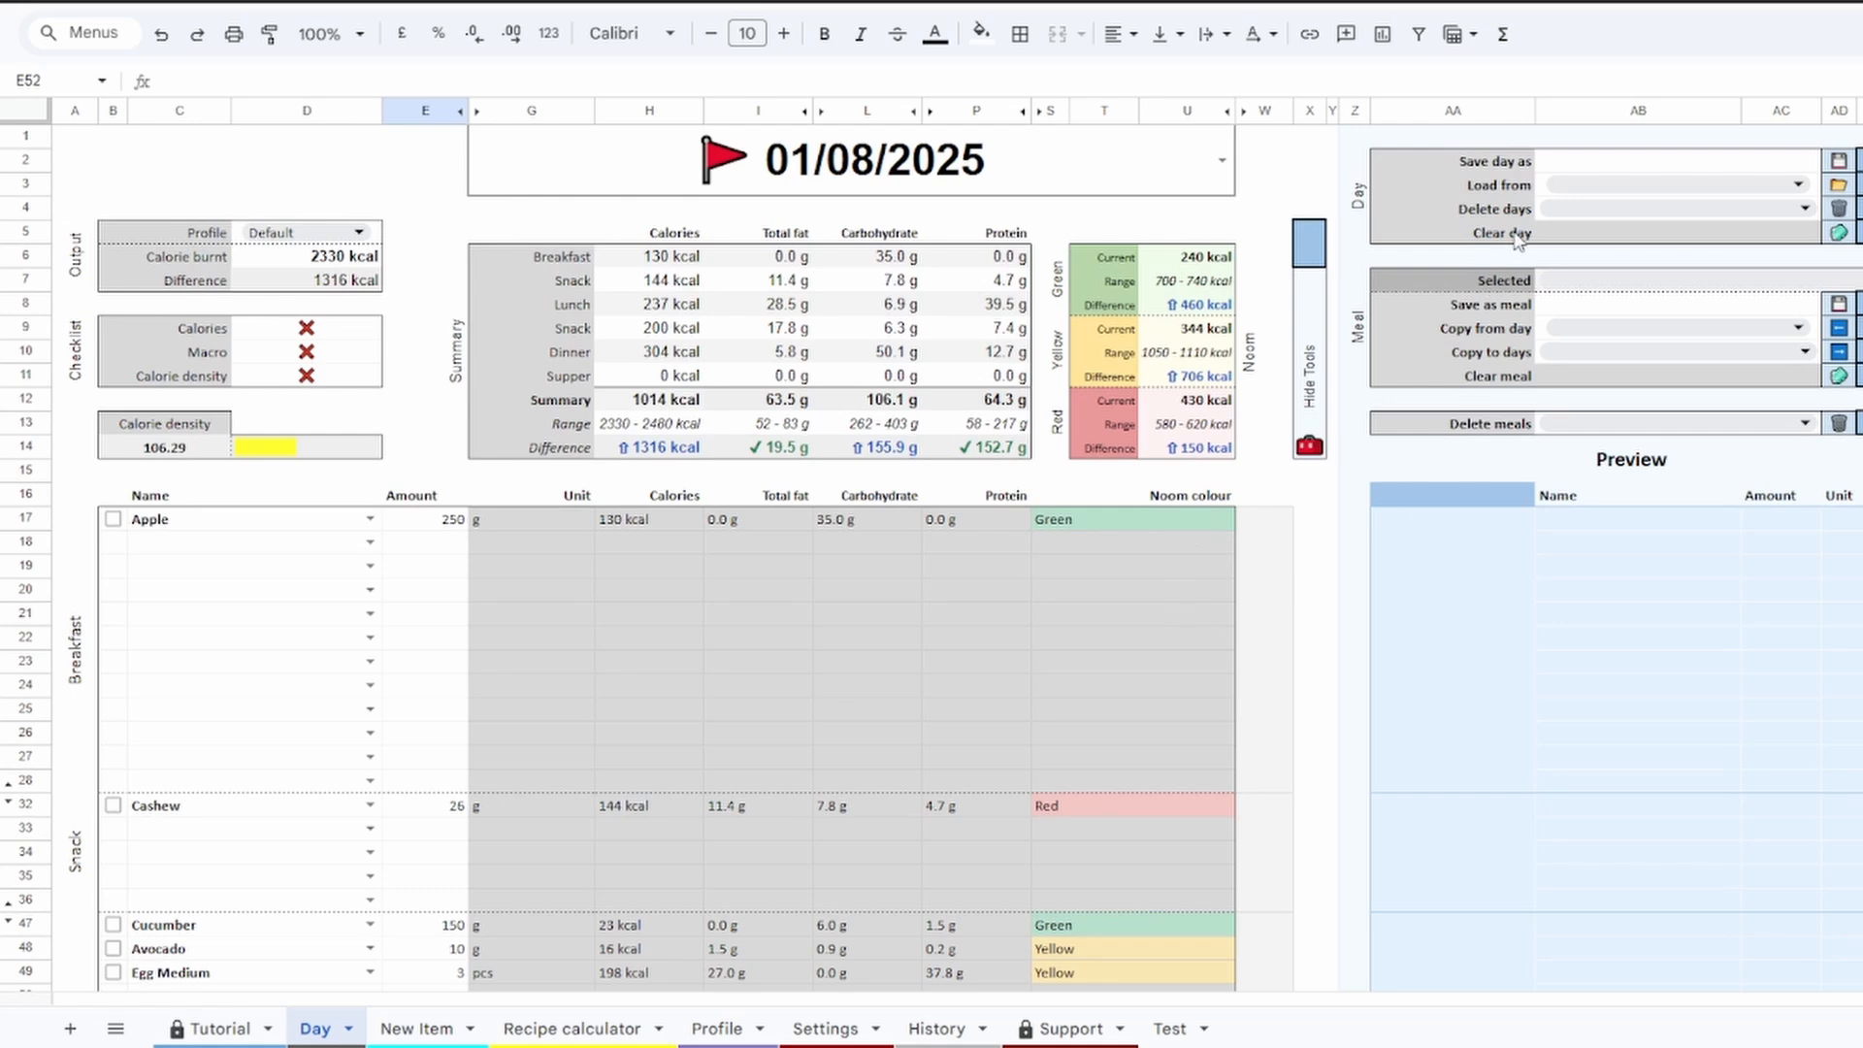
pyautogui.click(1574, 170)
pyautogui.write('New')
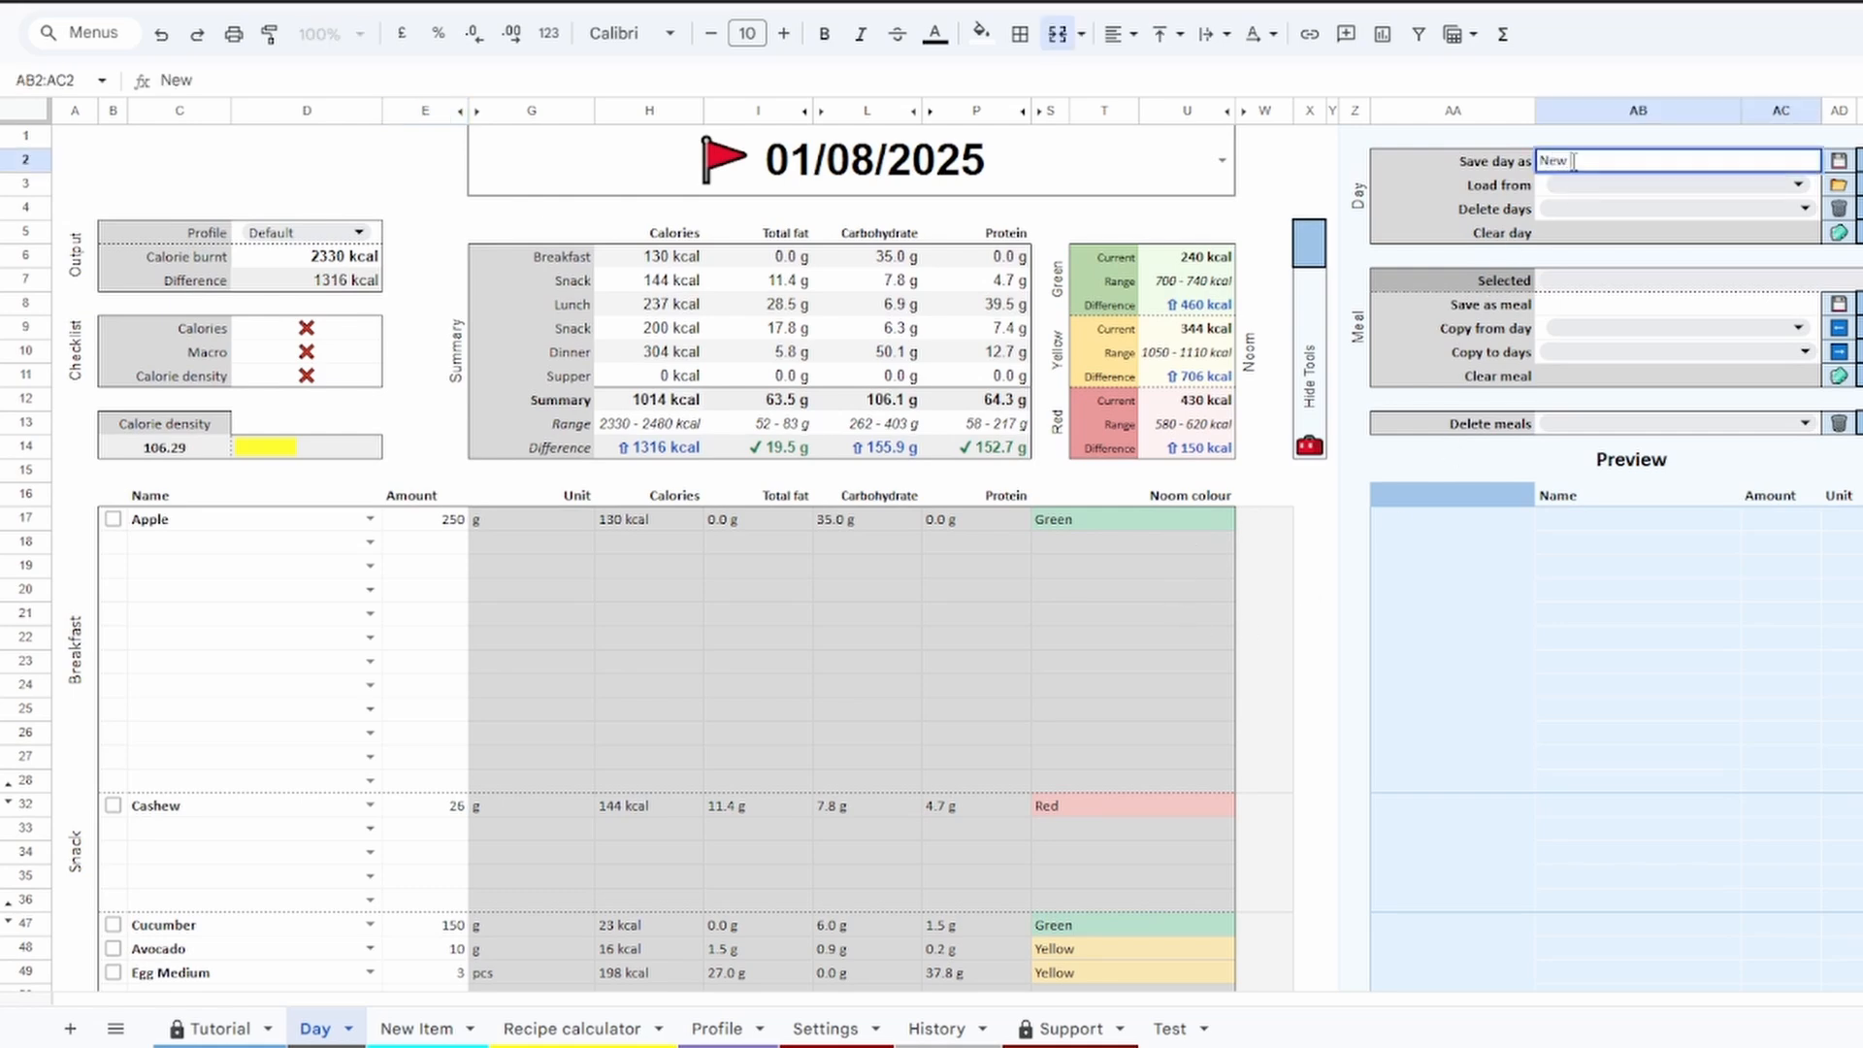
pyautogui.click(1706, 184)
pyautogui.click(1664, 163)
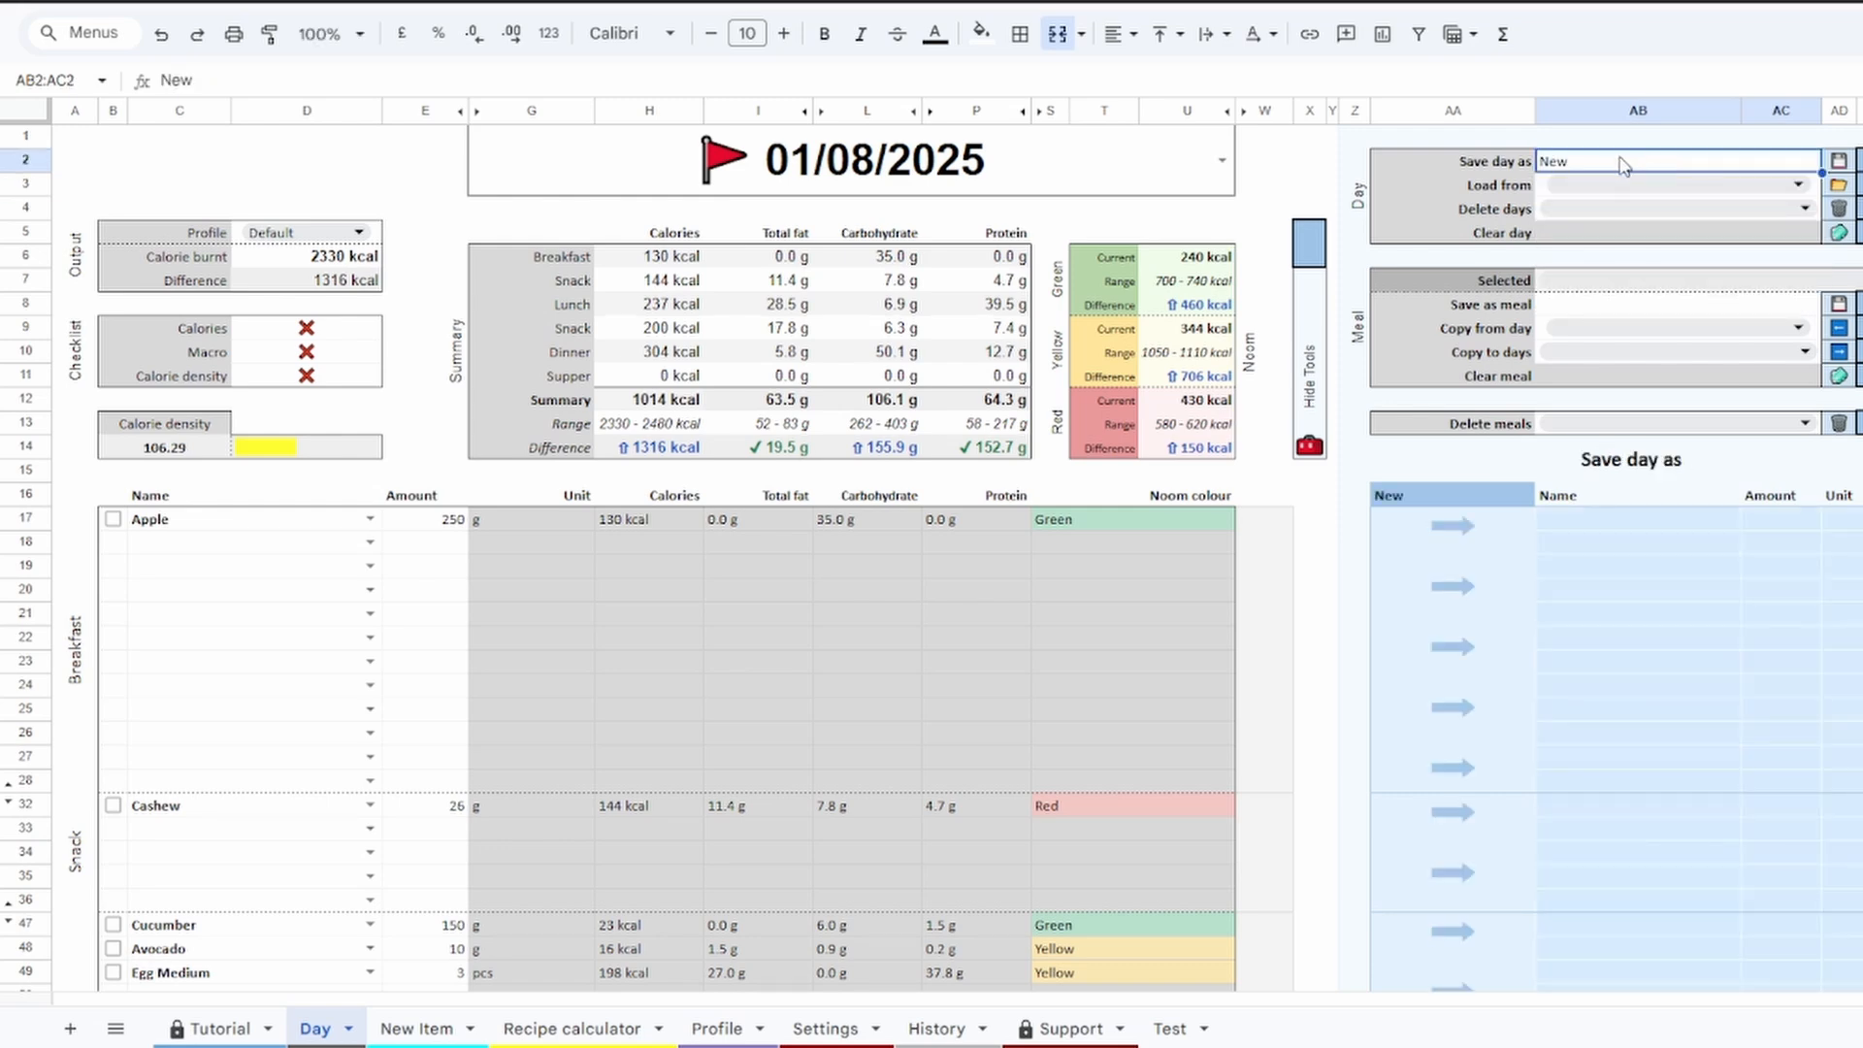
pyautogui.doubleClick(1621, 160)
pyautogui.write('day')
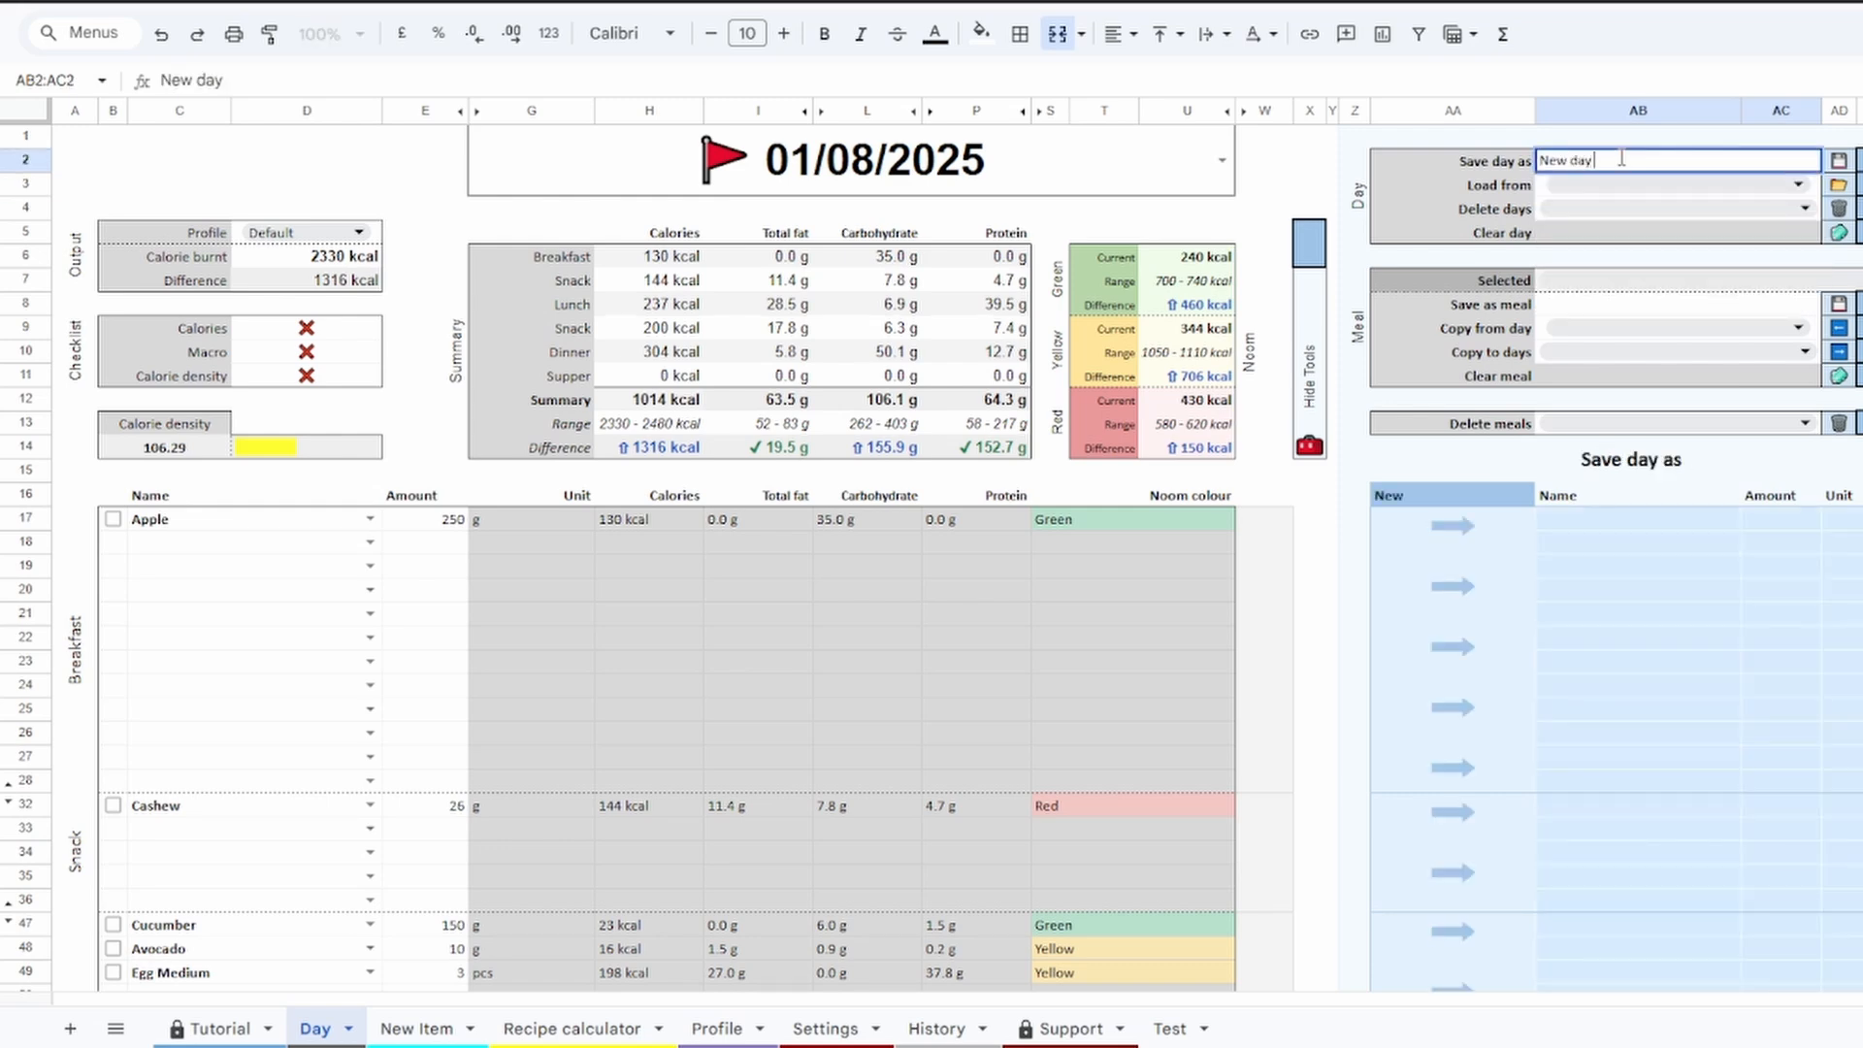
pyautogui.write(' template')
pyautogui.click(1667, 139)
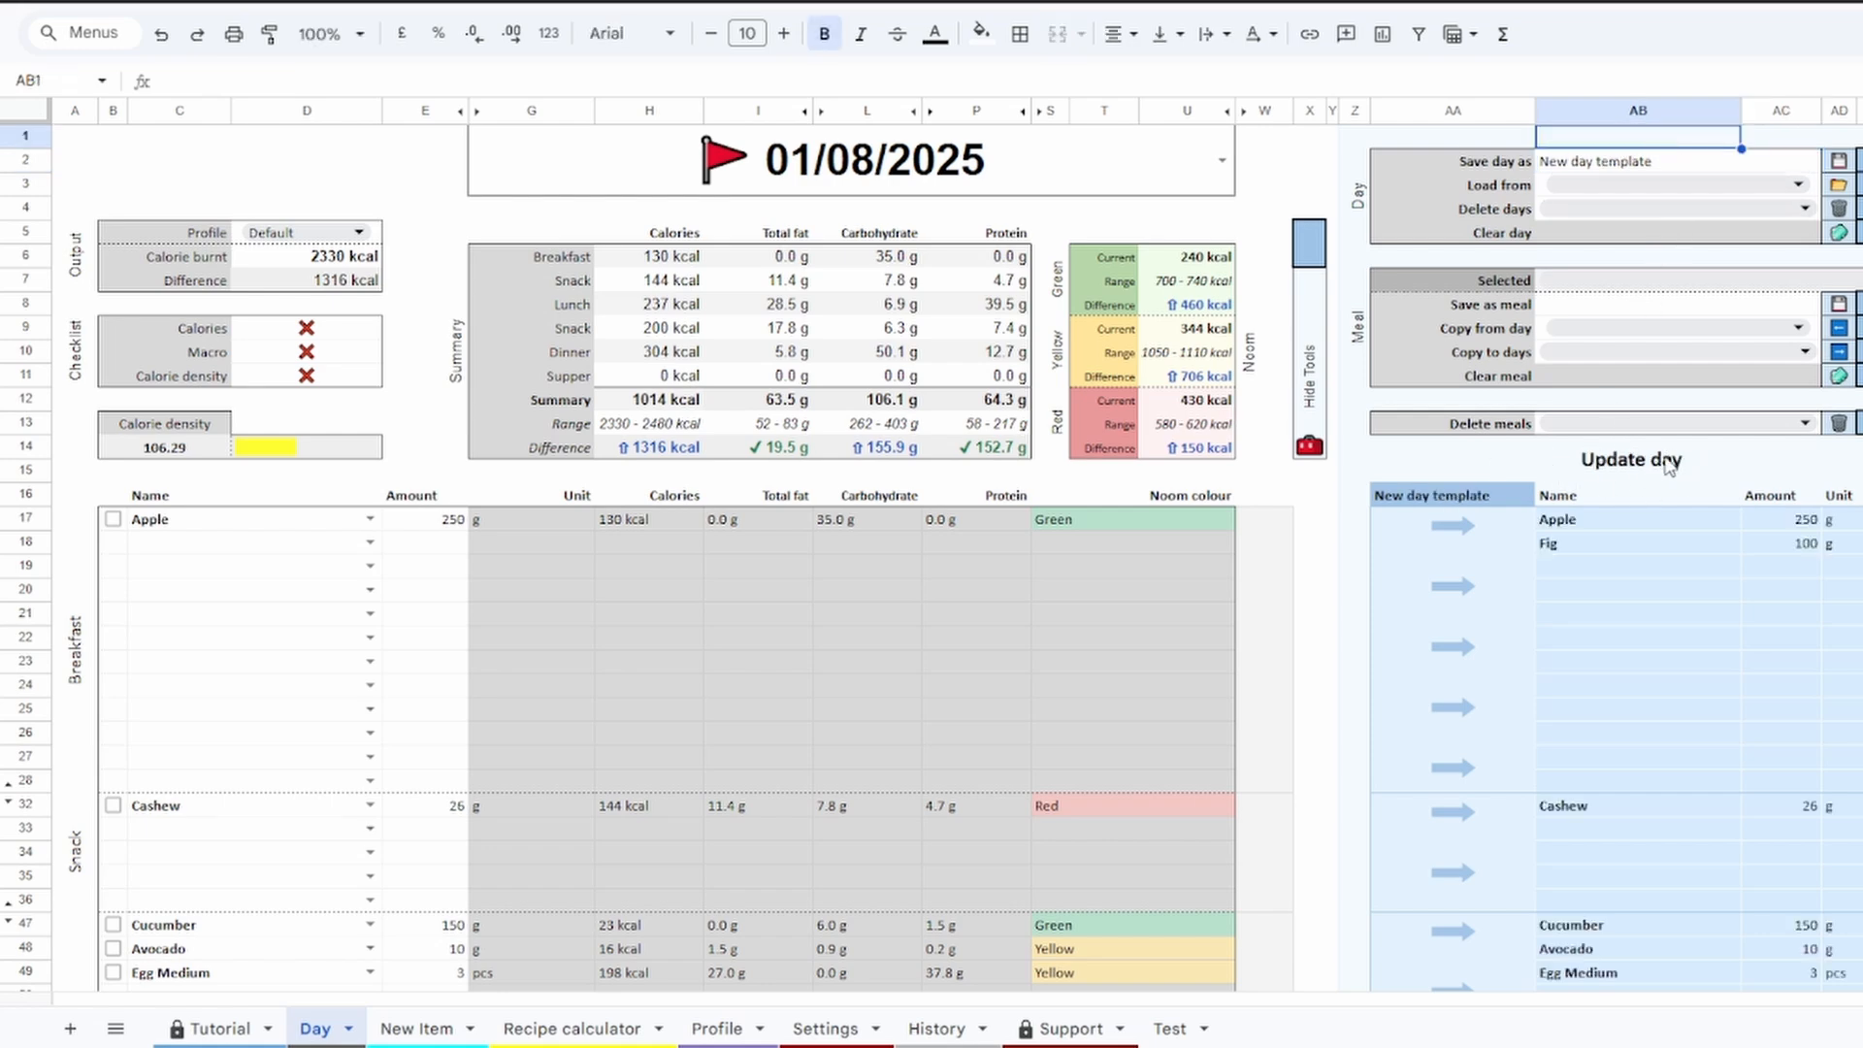
# Compare the update preview with the current day's items across all meals, and clear the save name
pyautogui.scroll(-3, 1643, 572)
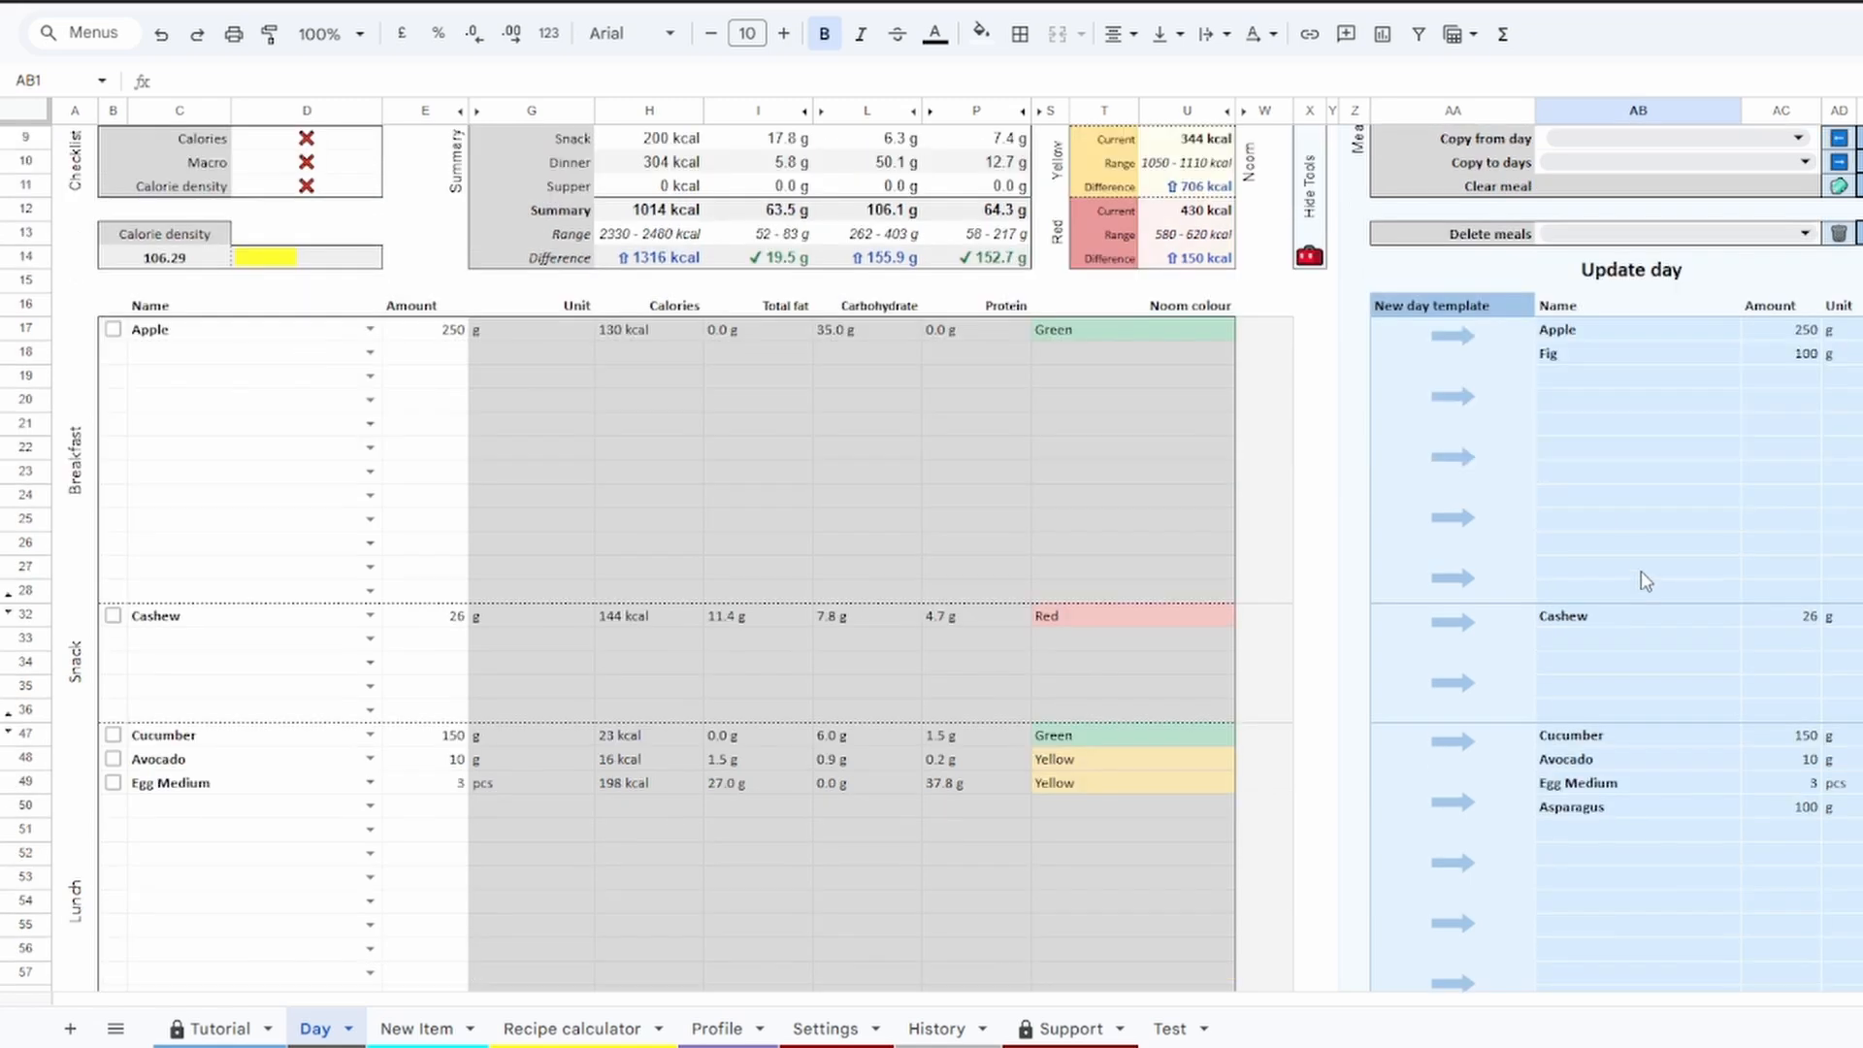
pyautogui.scroll(-10, 1646, 580)
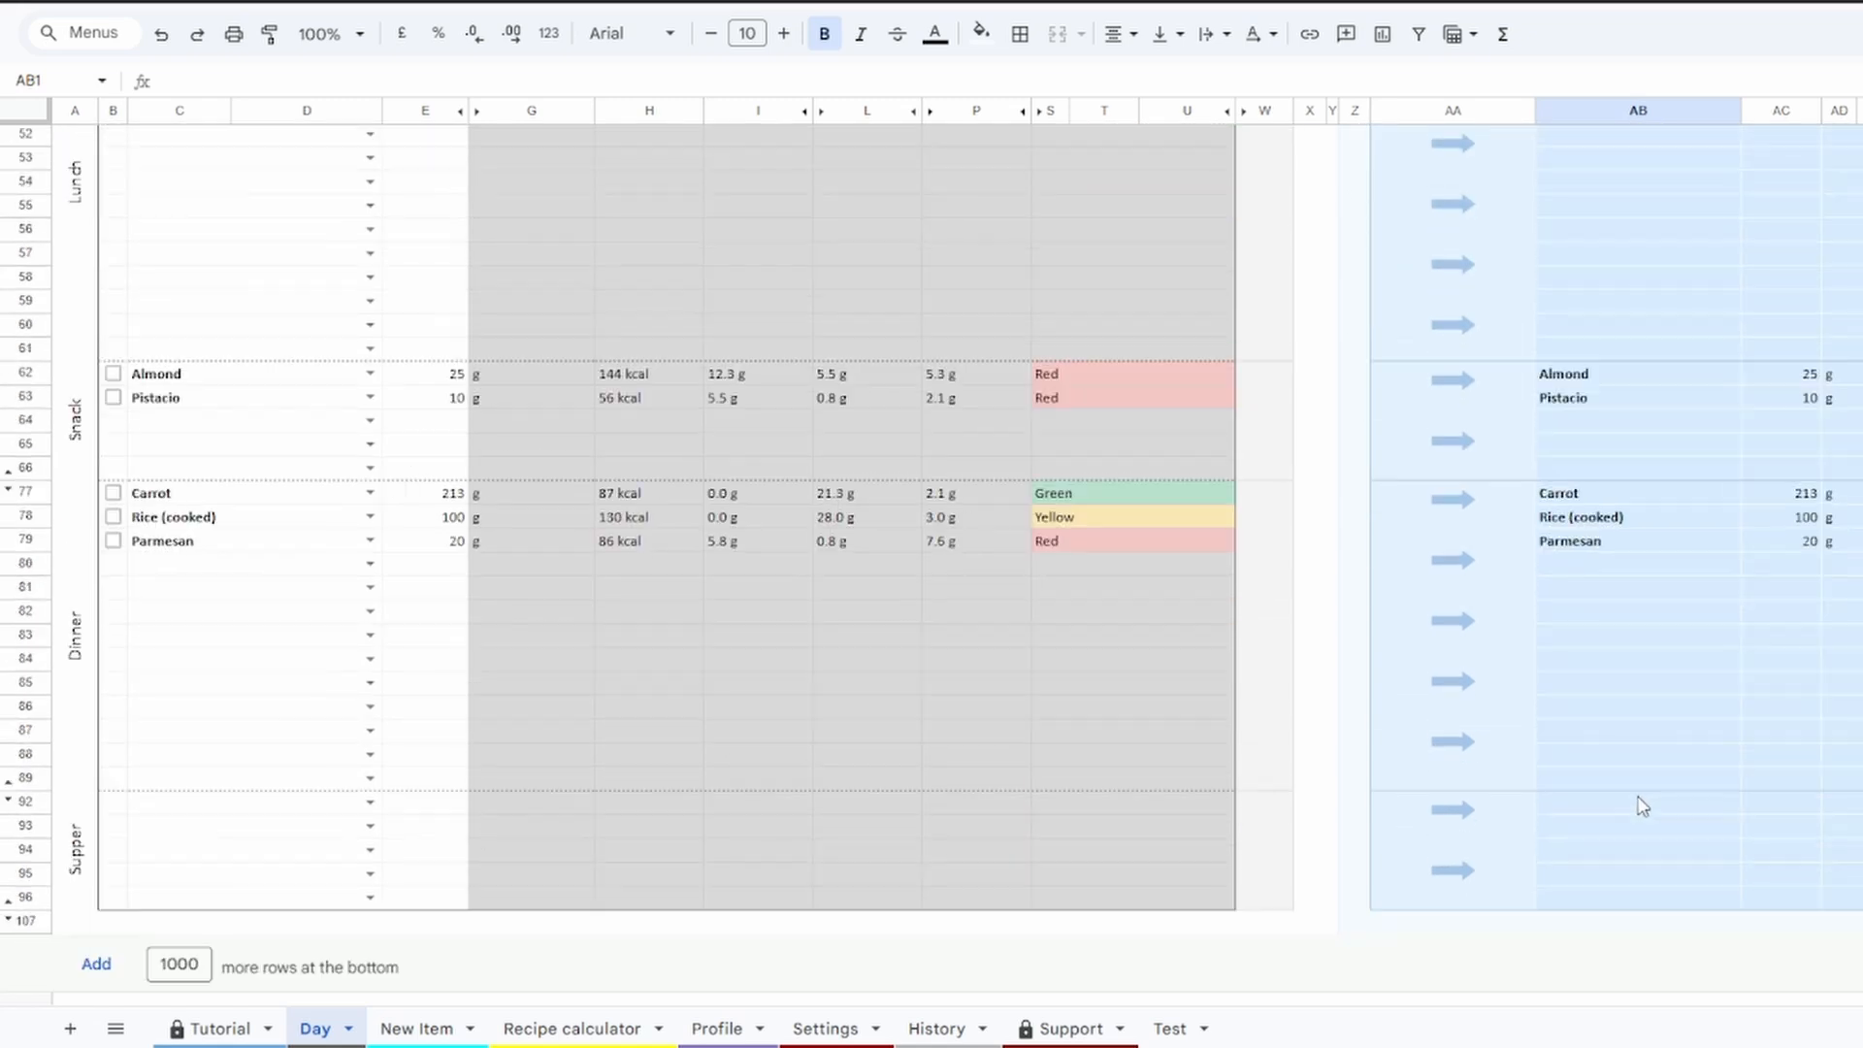
pyautogui.scroll(12, 1642, 806)
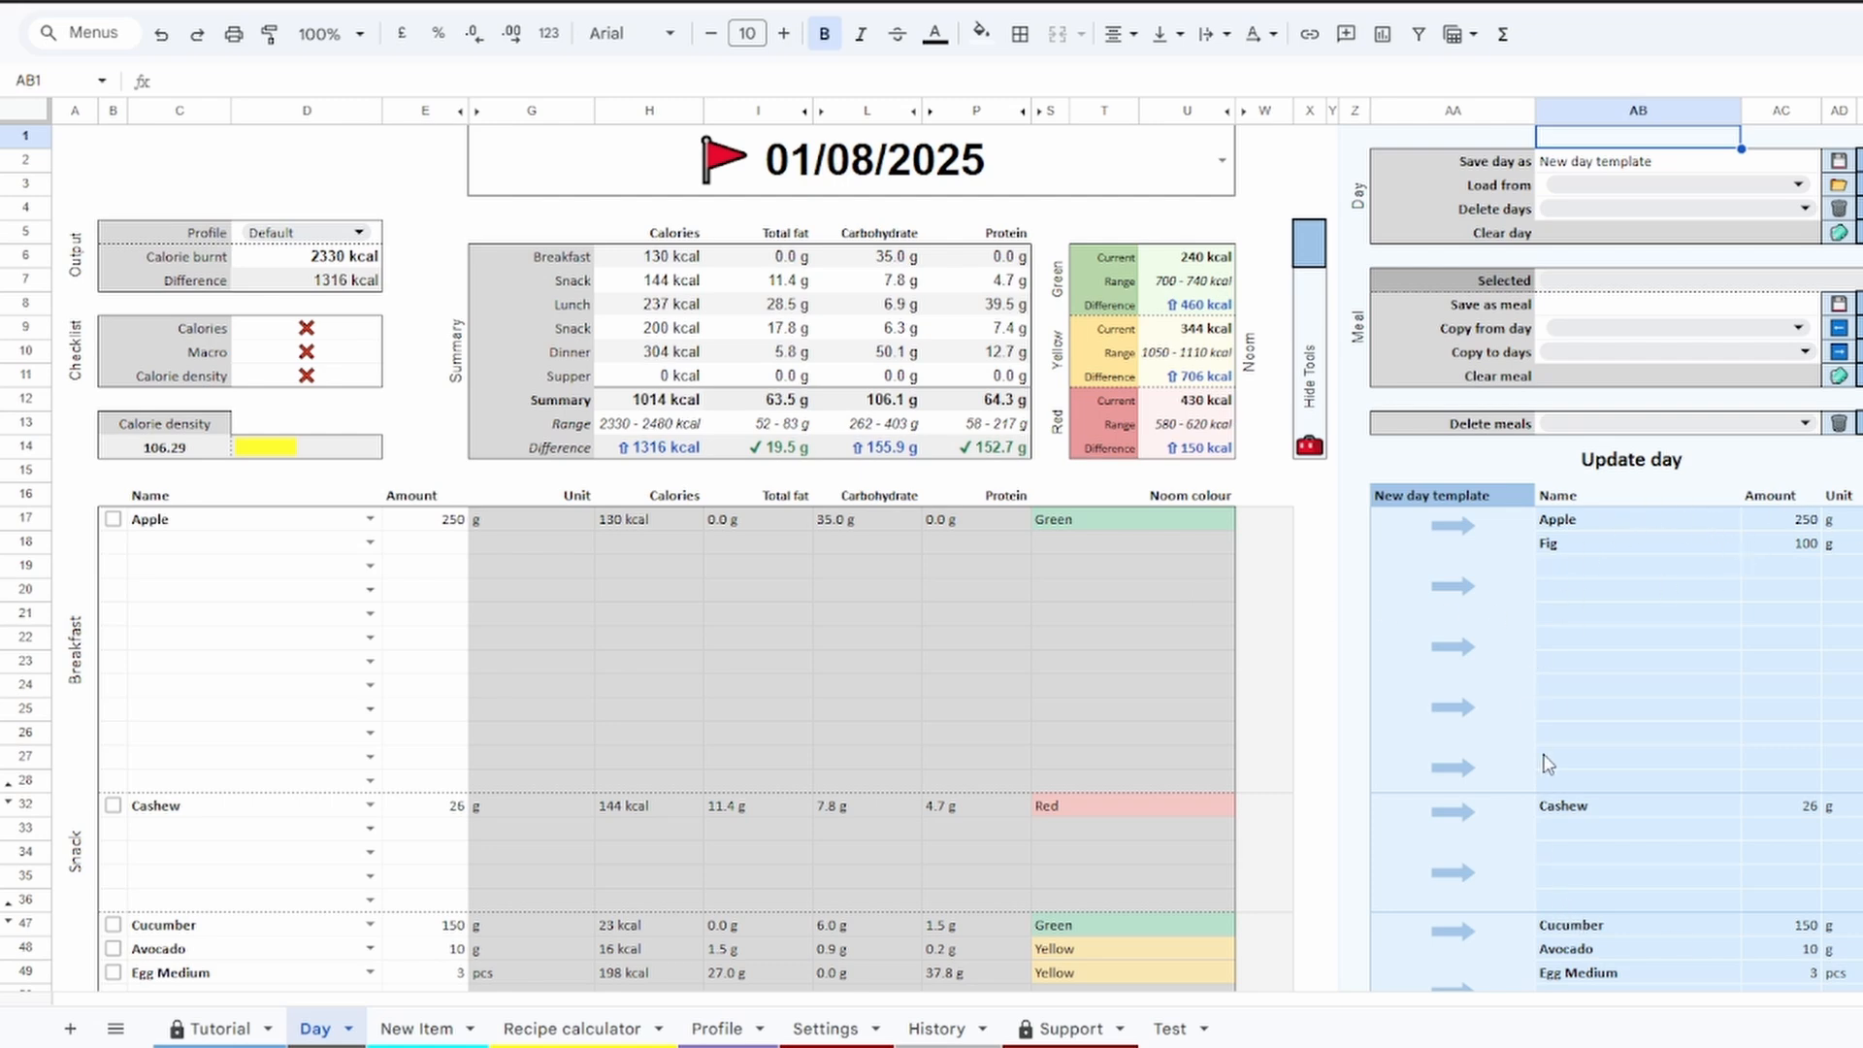
pyautogui.scroll(-10, 1580, 869)
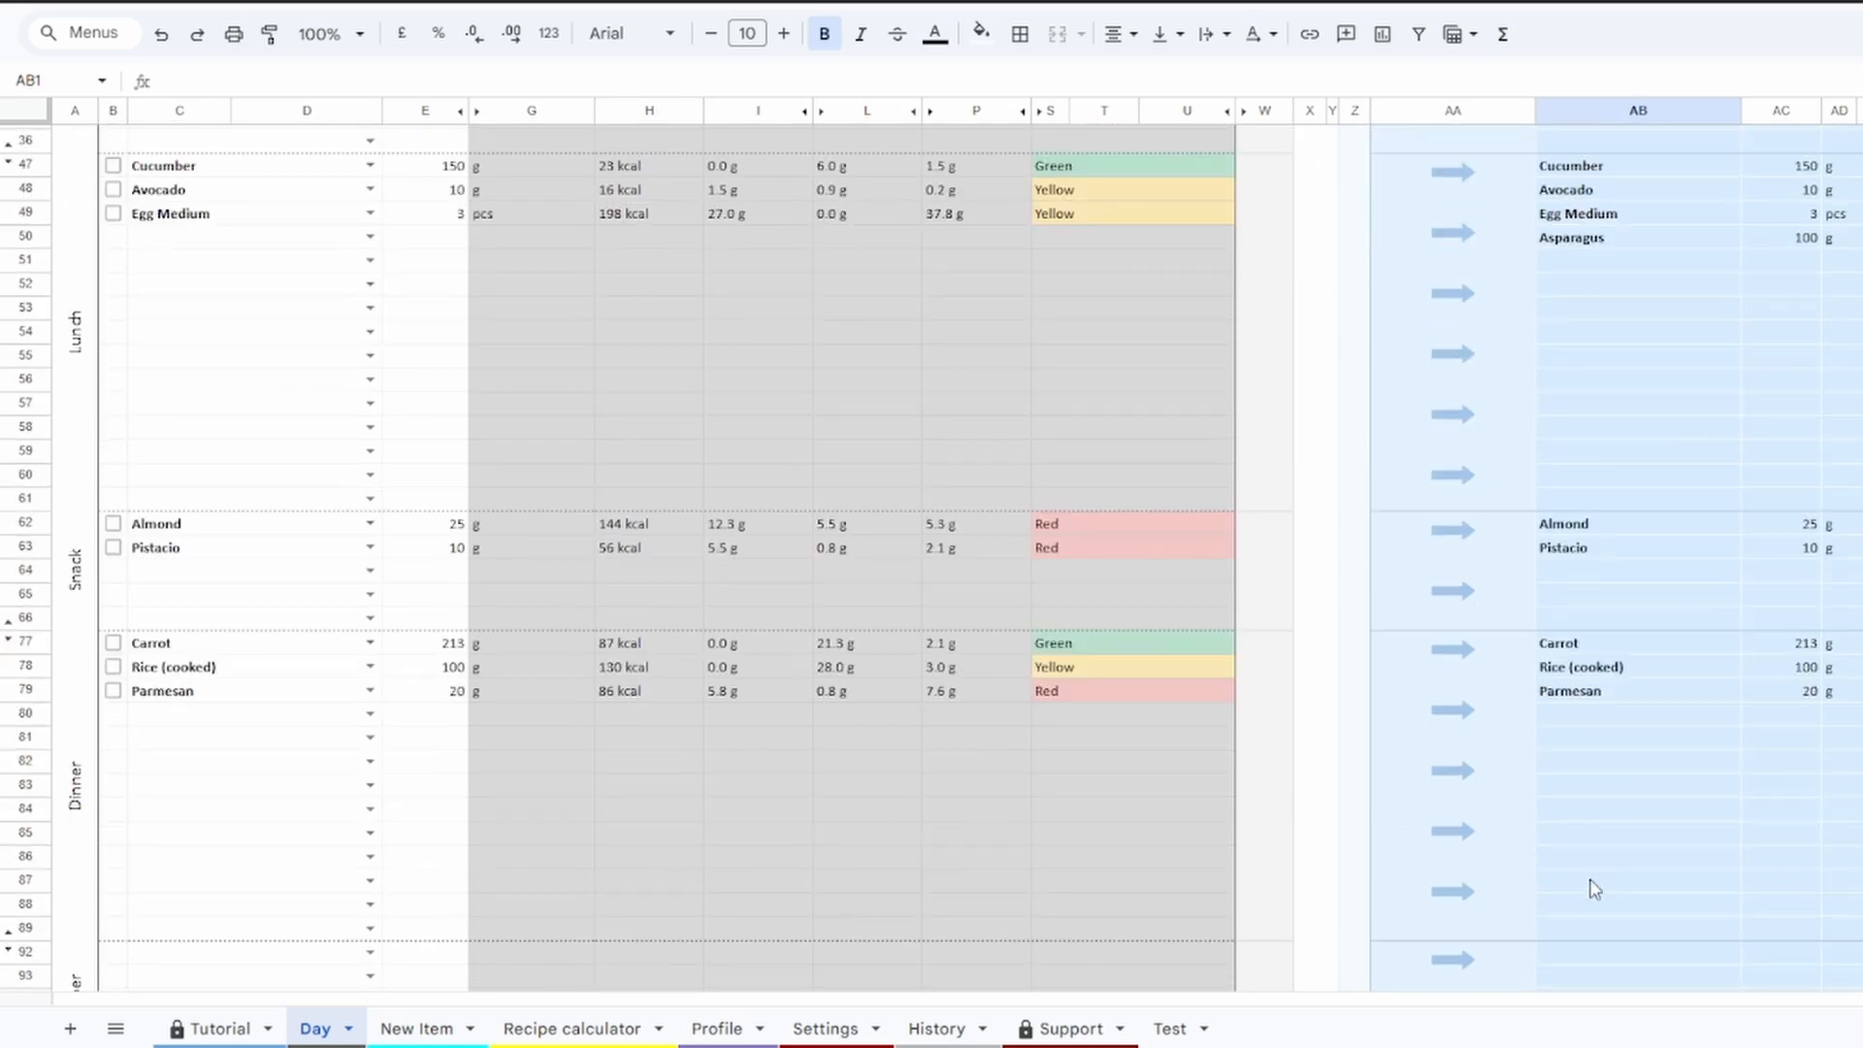
pyautogui.scroll(-5, 1592, 887)
pyautogui.scroll(15, 1751, 844)
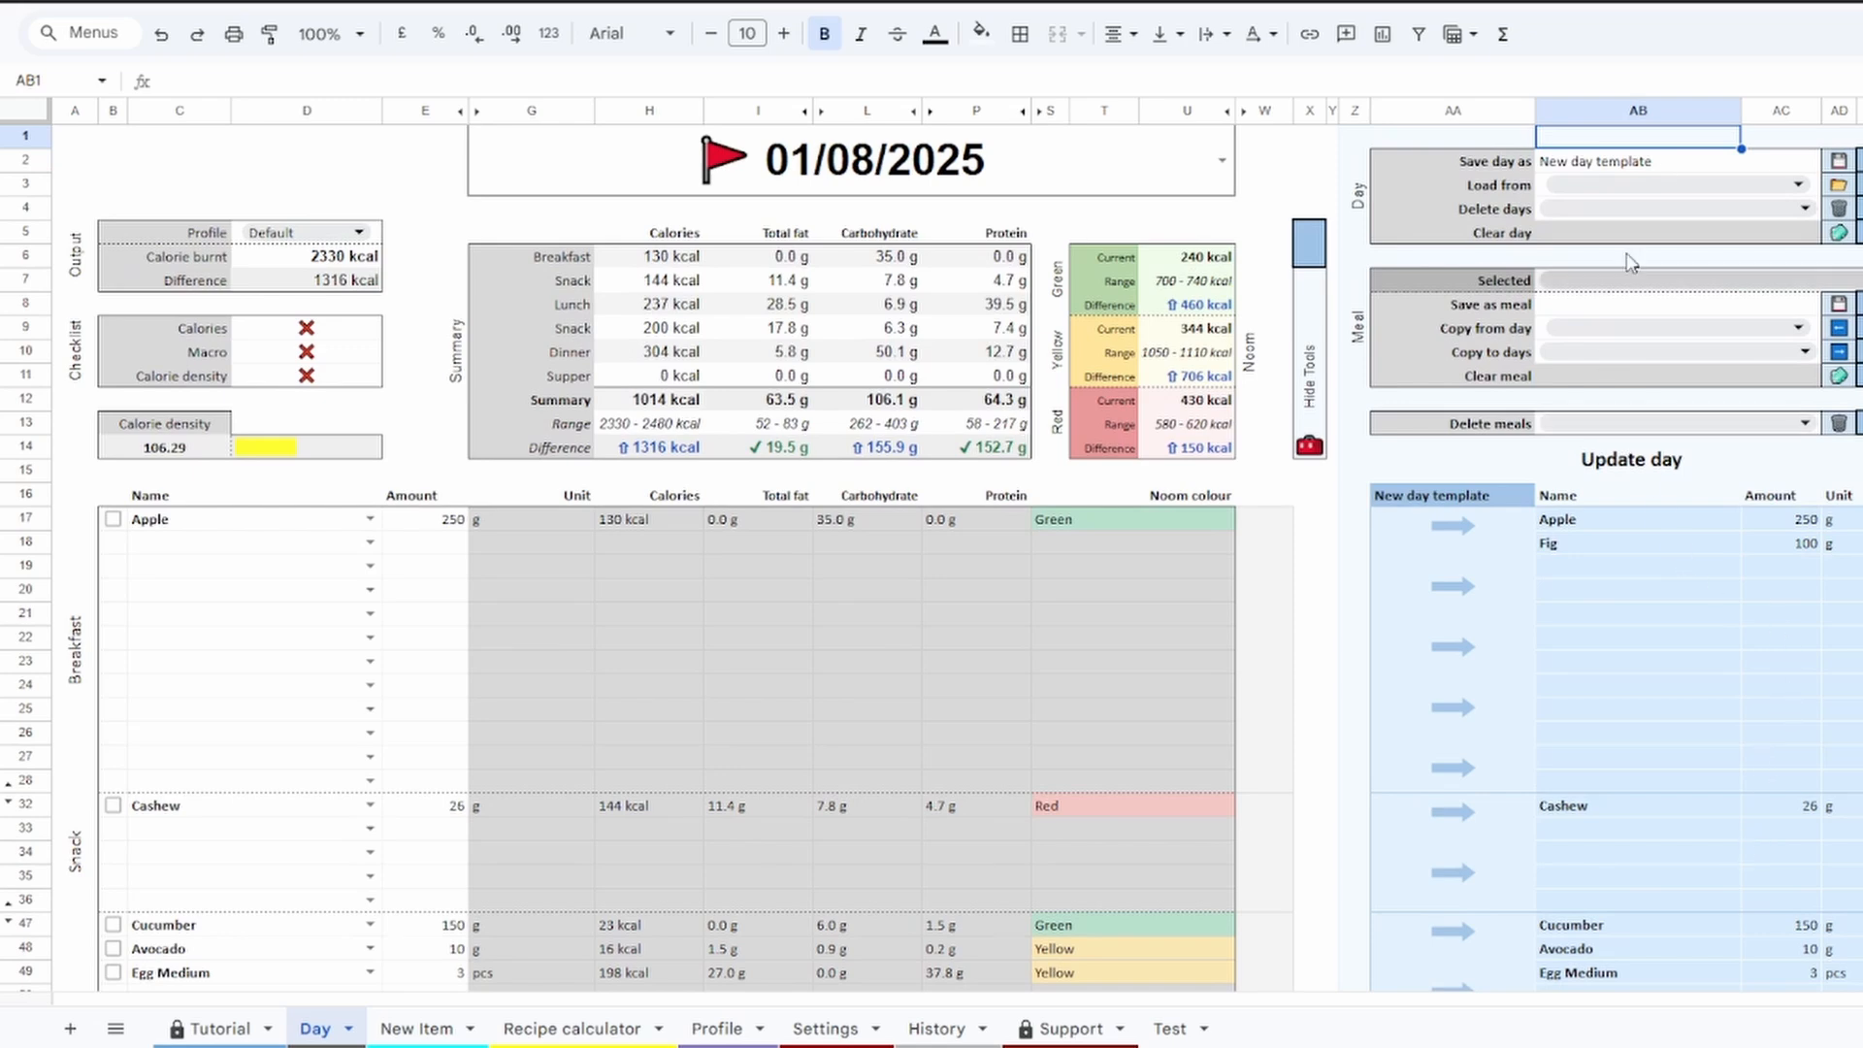
pyautogui.click(1696, 169)
pyautogui.press('Delete')
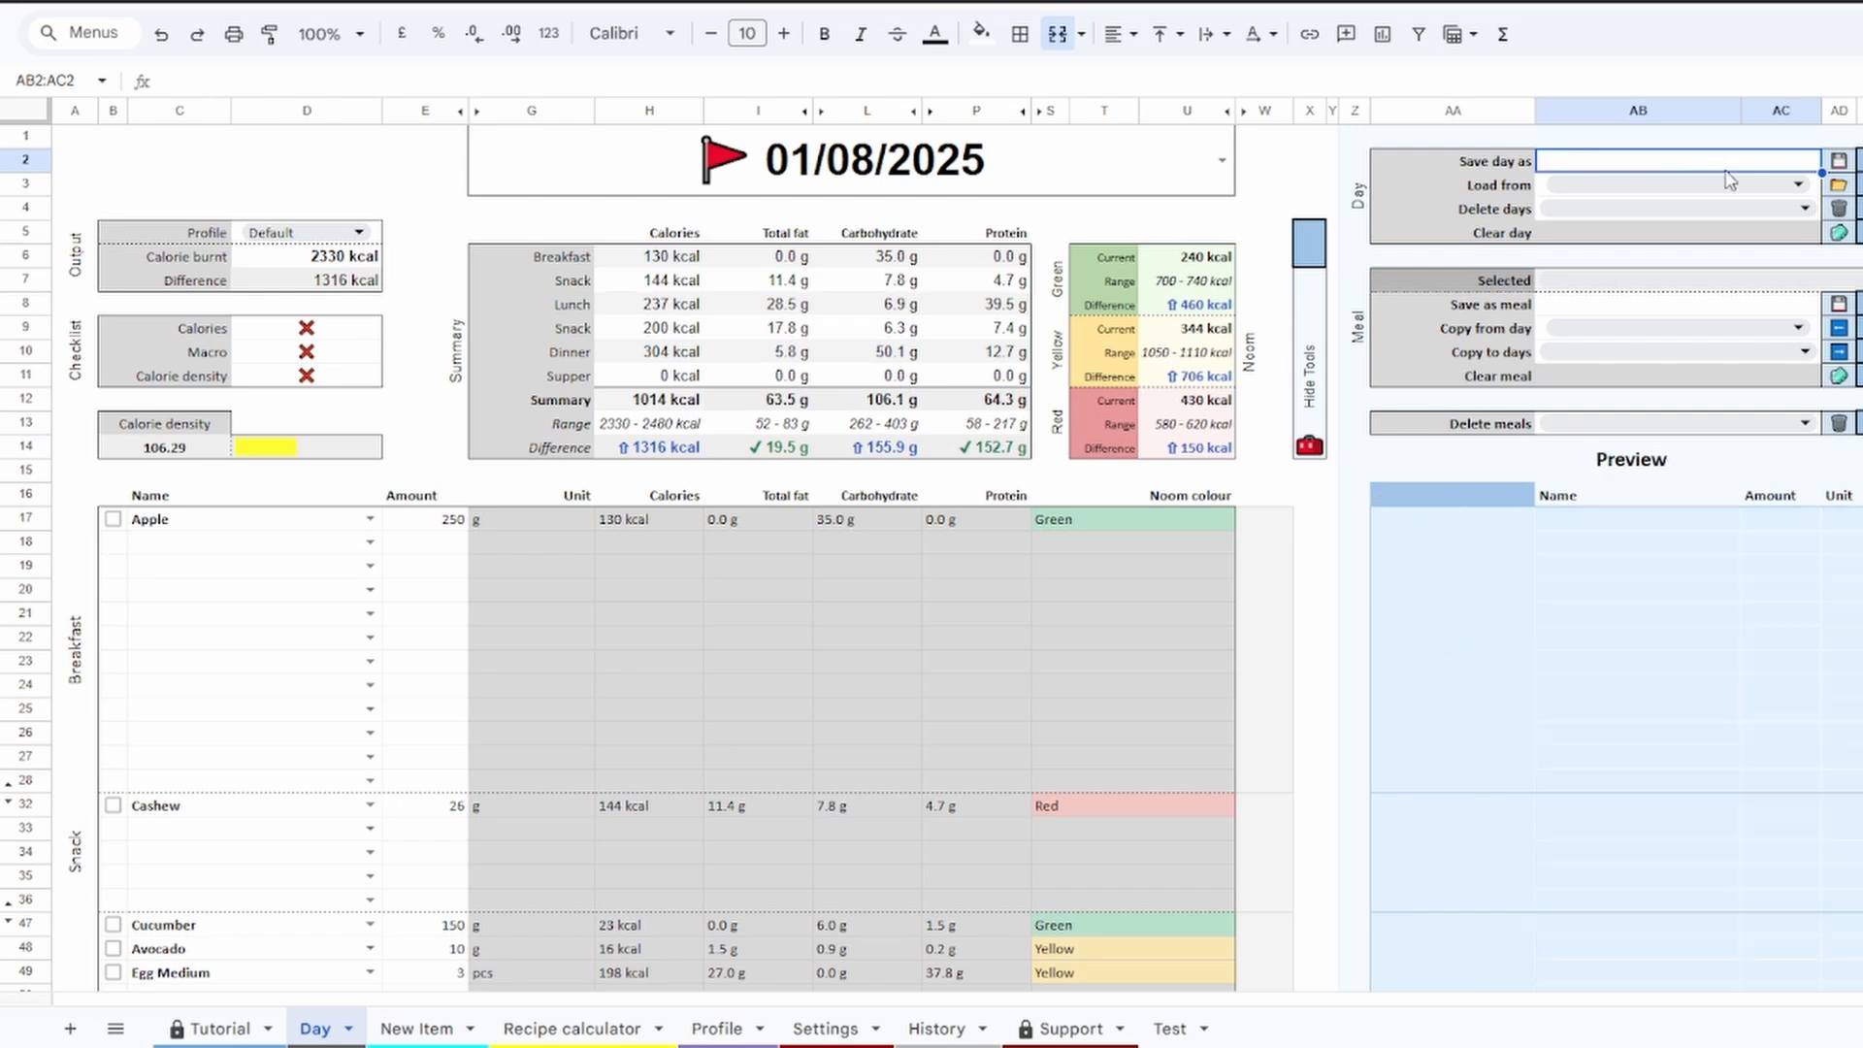
# Load the PROTOTYPE day into the current day
pyautogui.click(1777, 186)
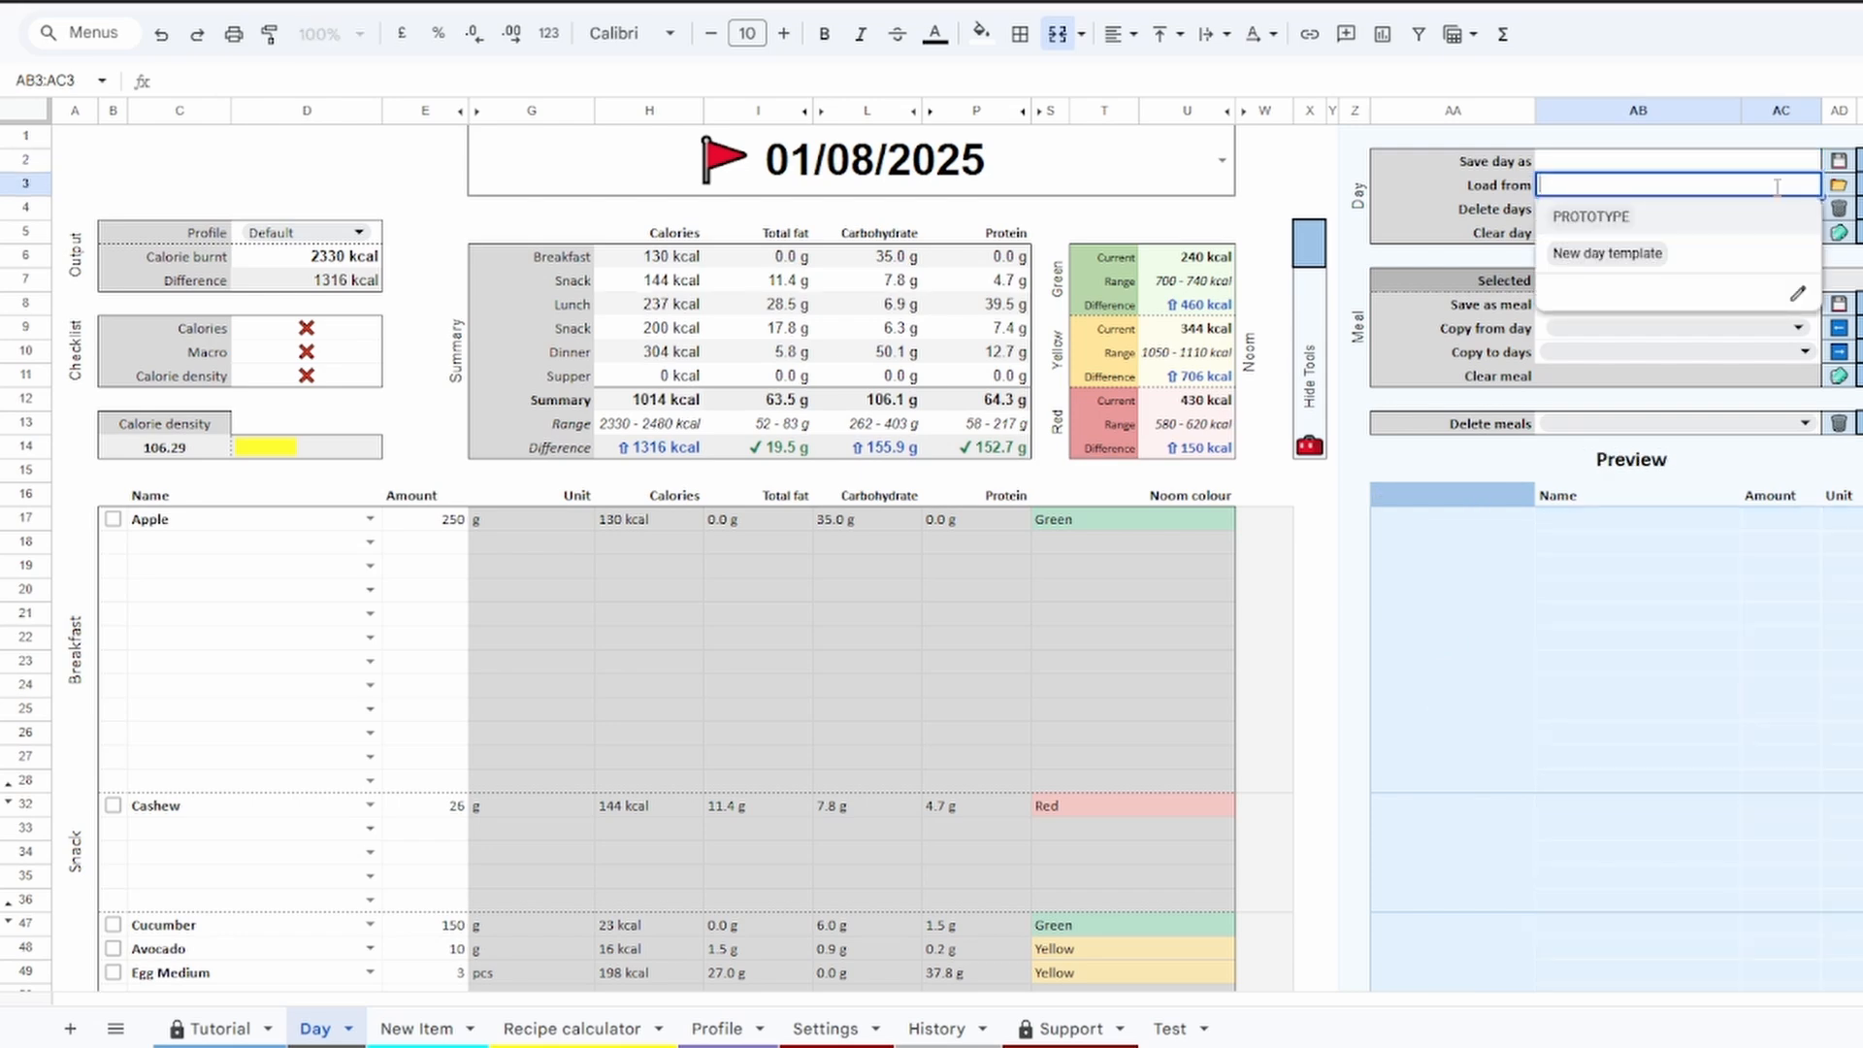
pyautogui.click(1645, 221)
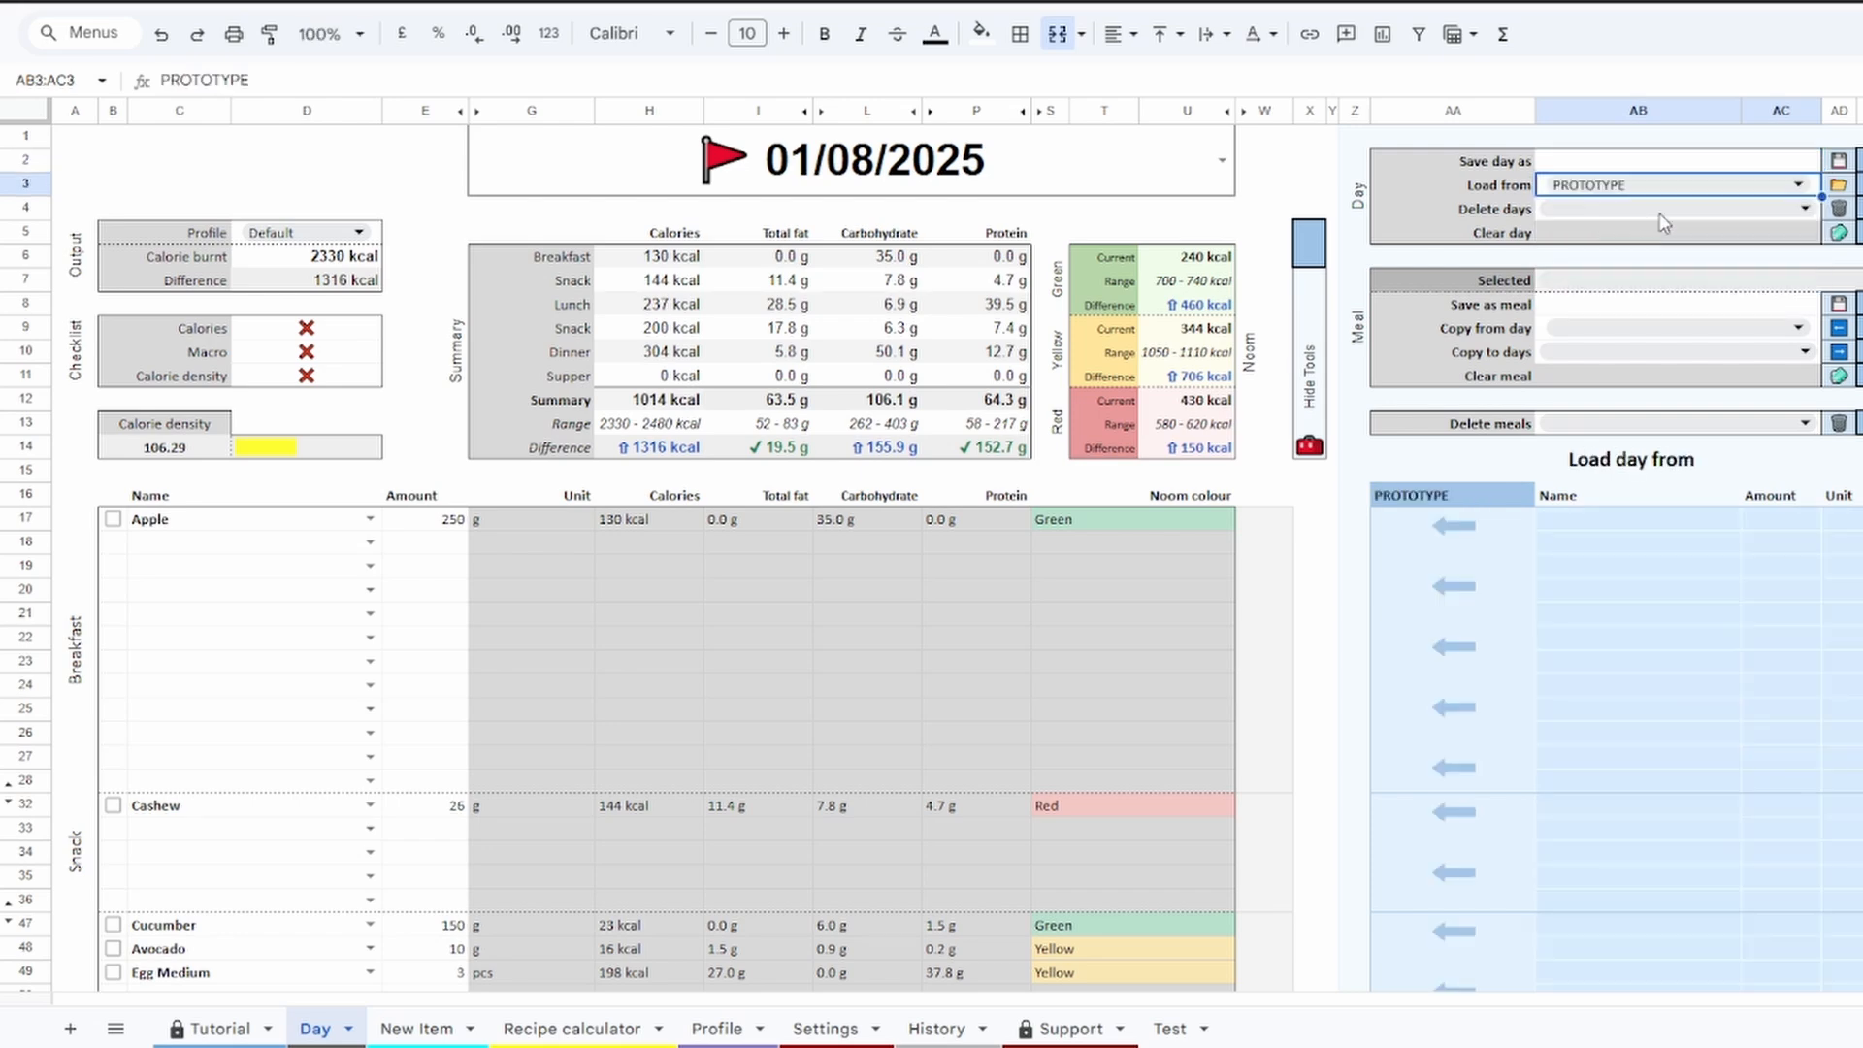
pyautogui.click(1859, 185)
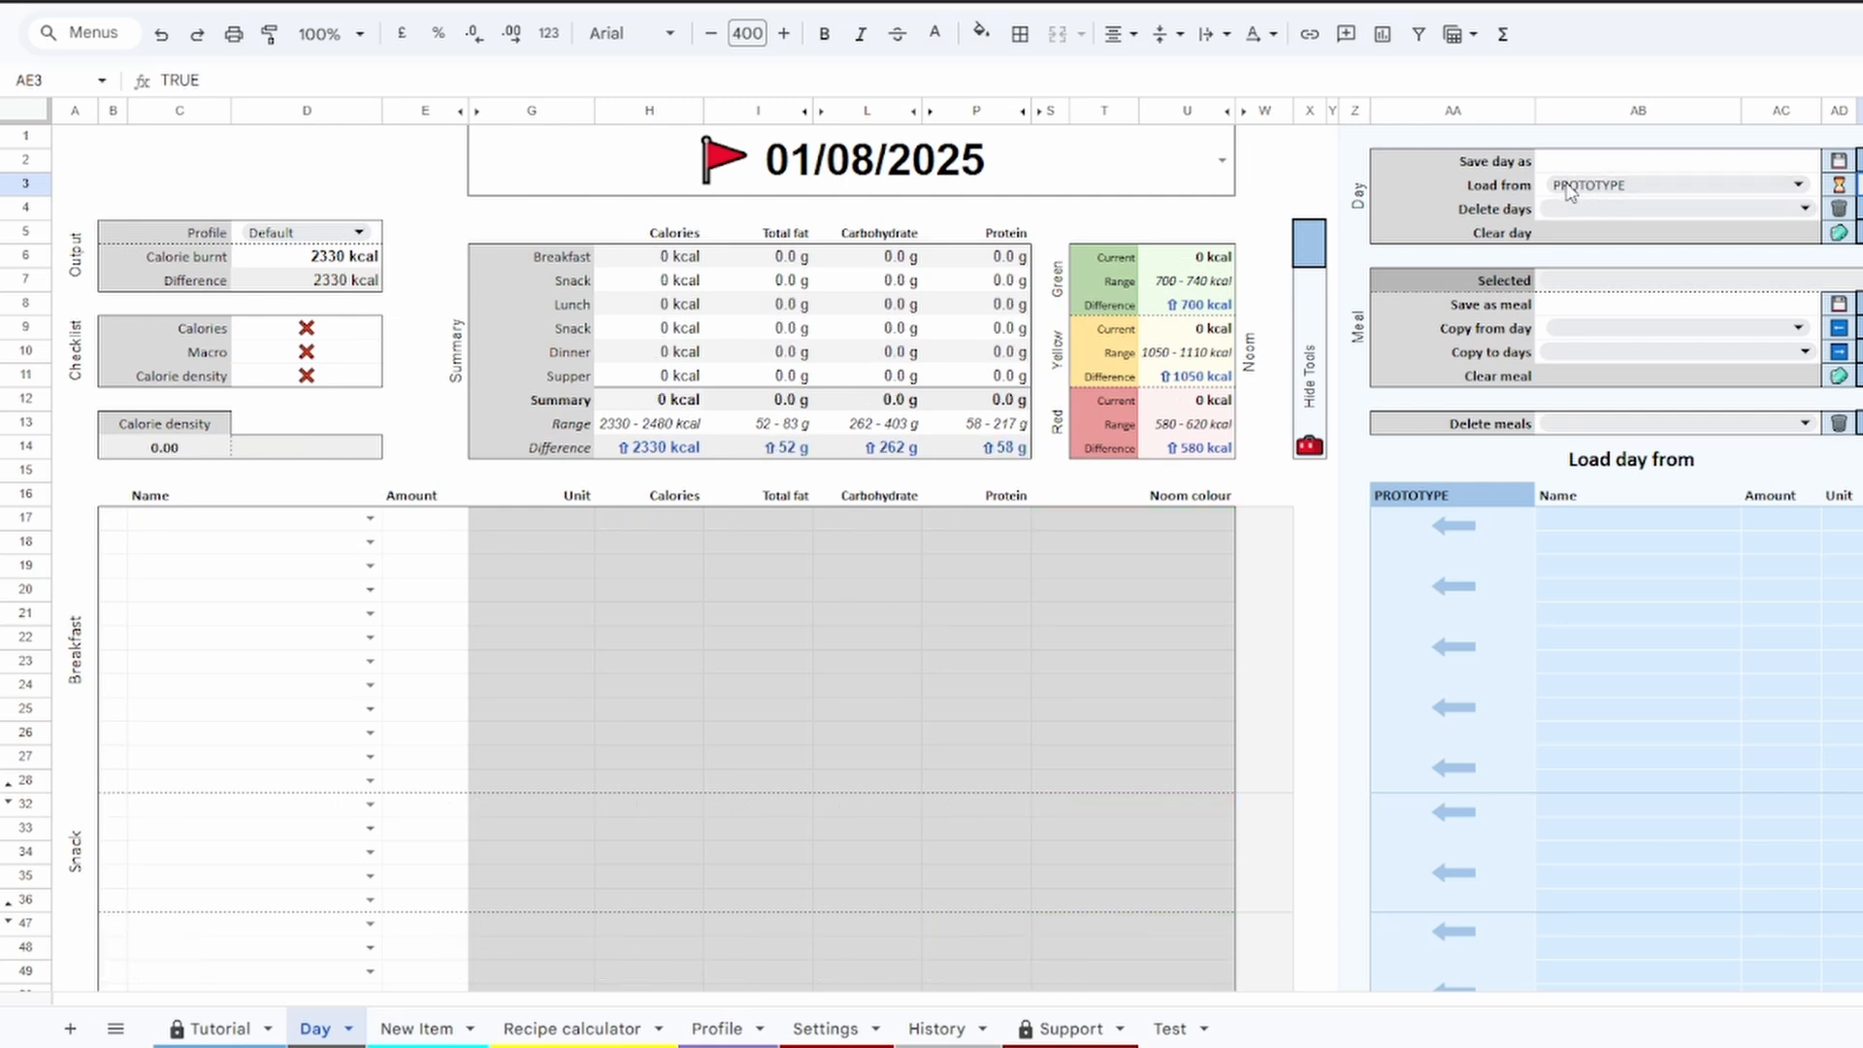
# Check the current day's items across all meals following the load of the PROTOTYPE day
pyautogui.scroll(-9, 737, 690)
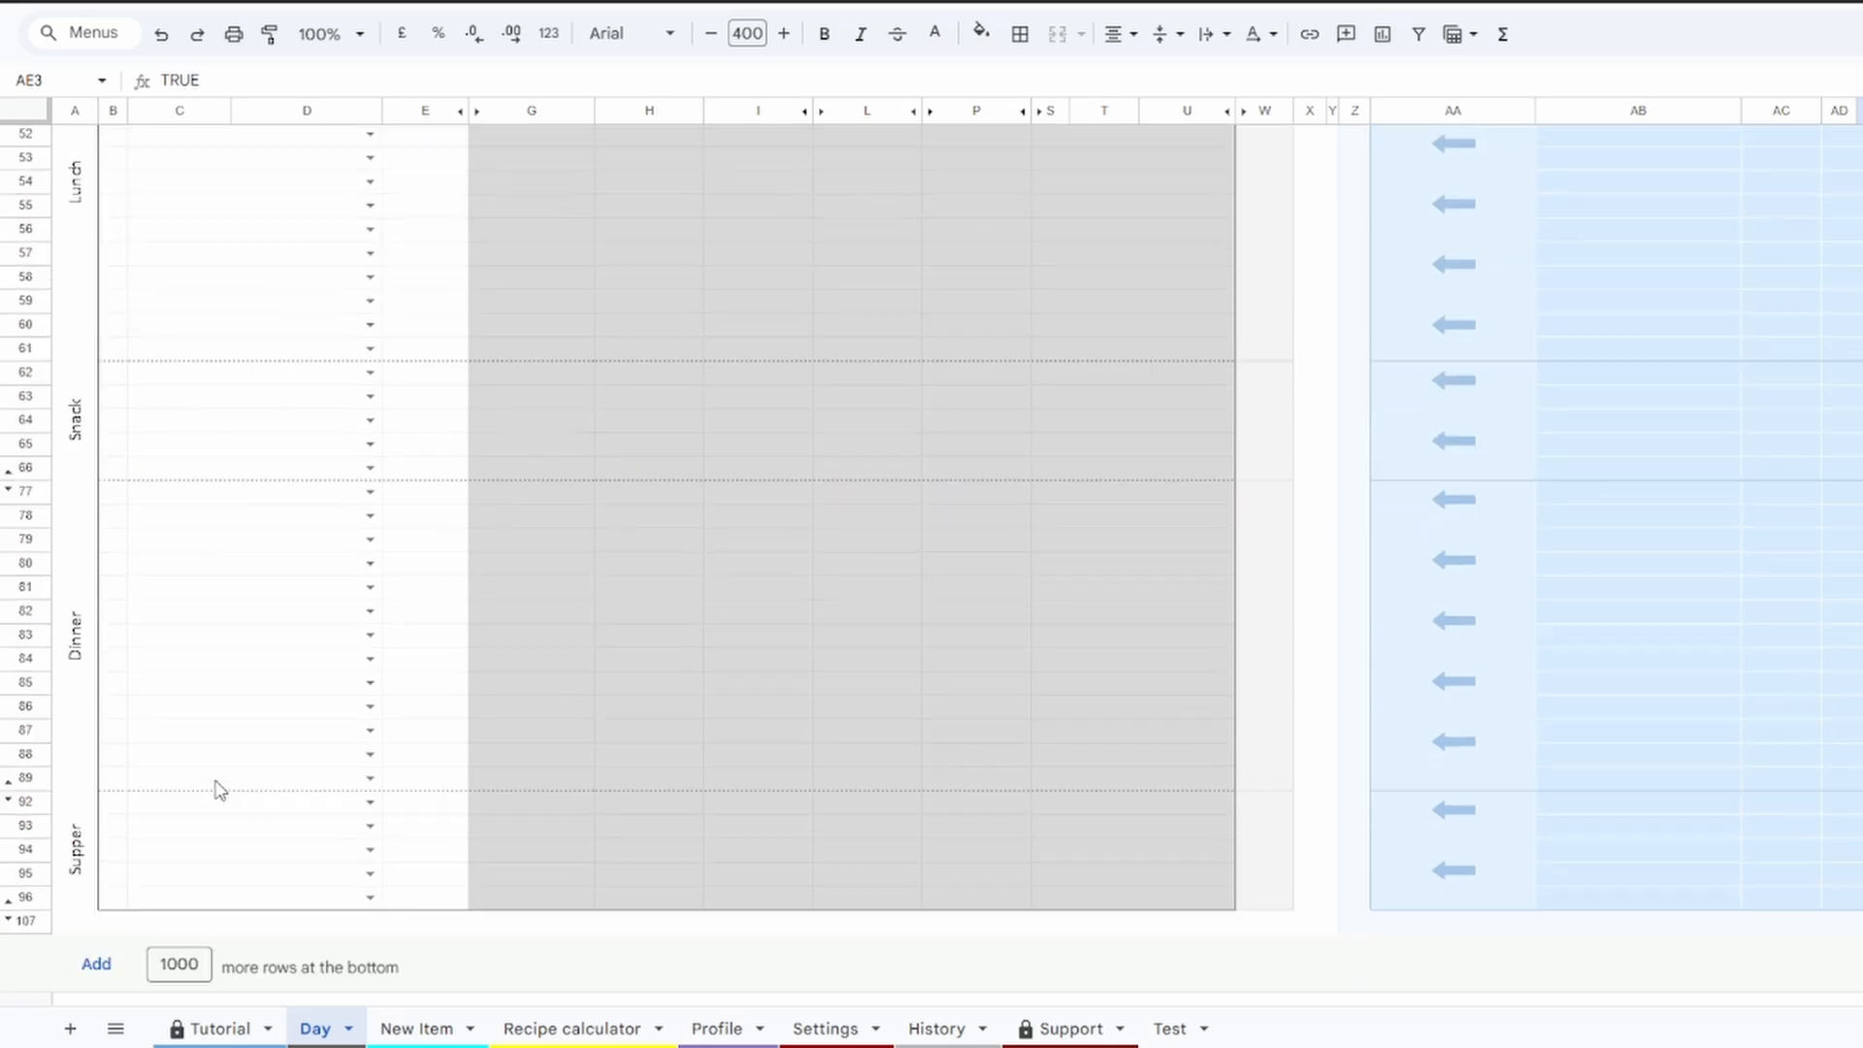
pyautogui.scroll(9, 320, 837)
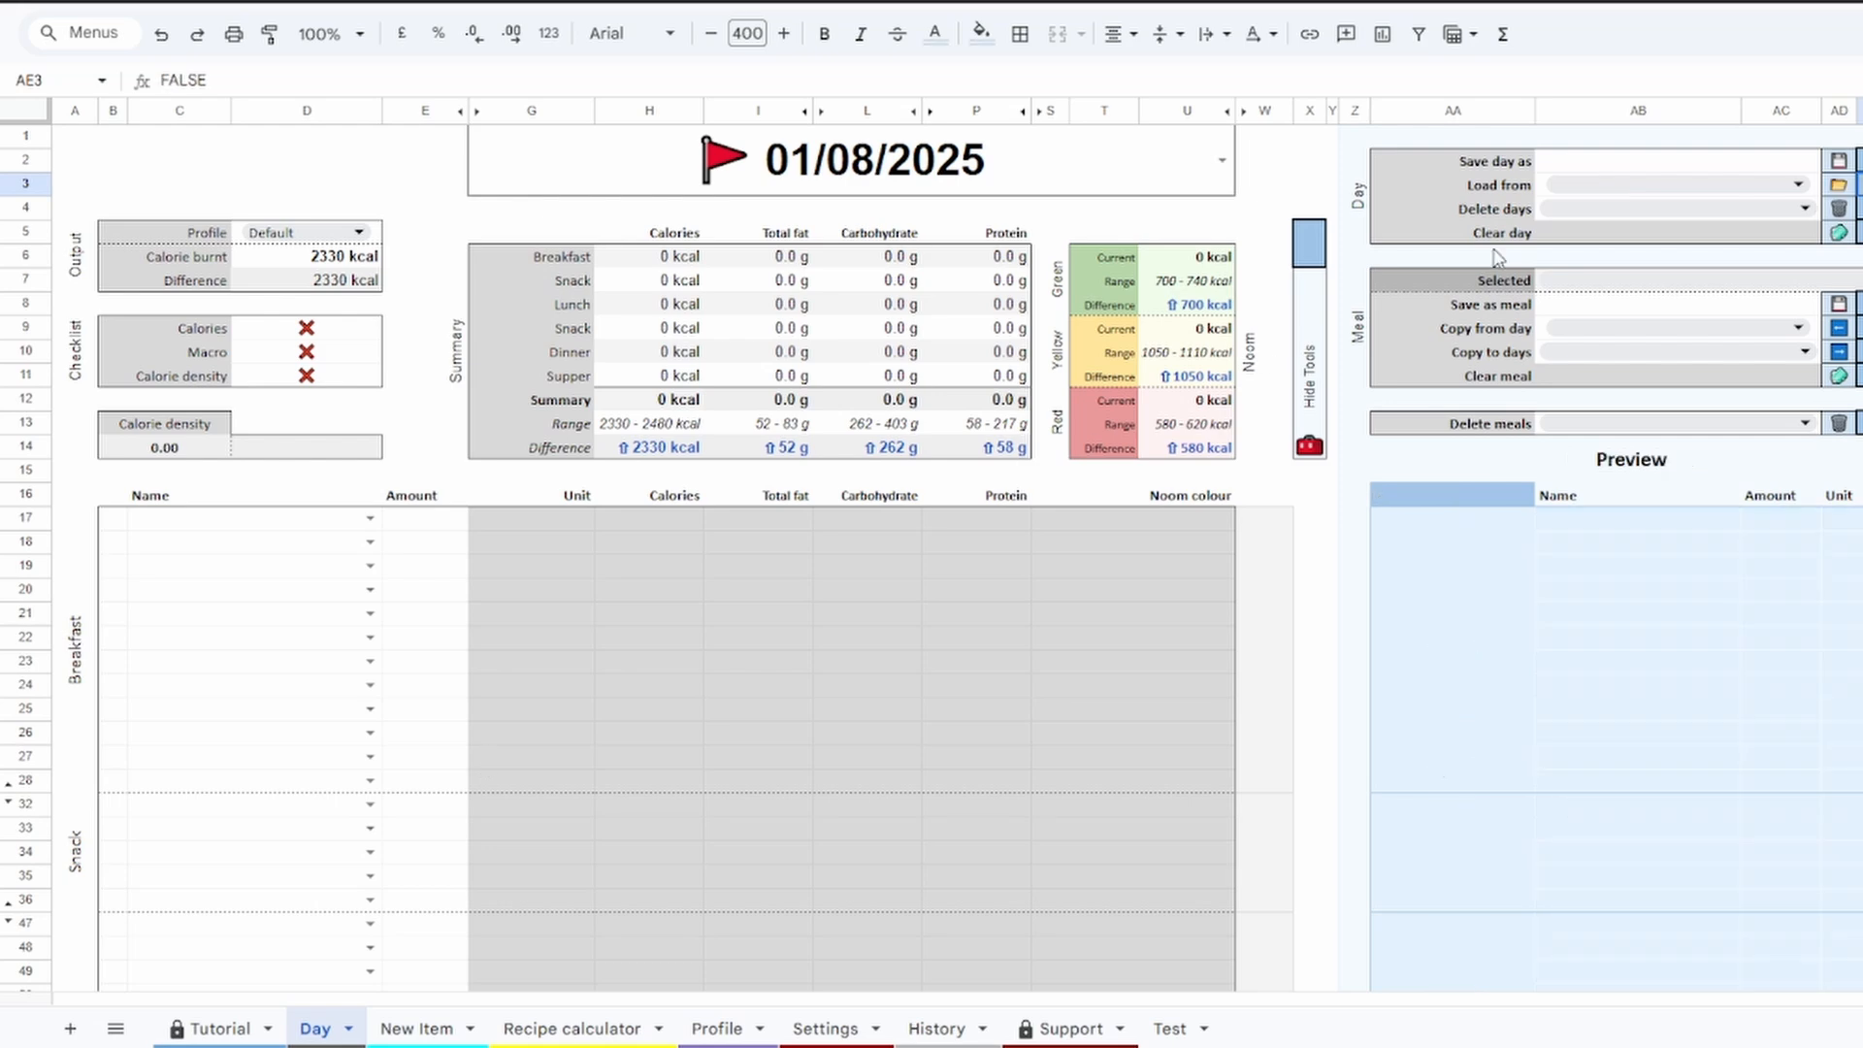
pyautogui.scroll(-3, 604, 625)
pyautogui.scroll(3, 620, 636)
# Choose the saved day "New day template" for deletion, review its items in the preview, and delete it
pyautogui.click(1749, 212)
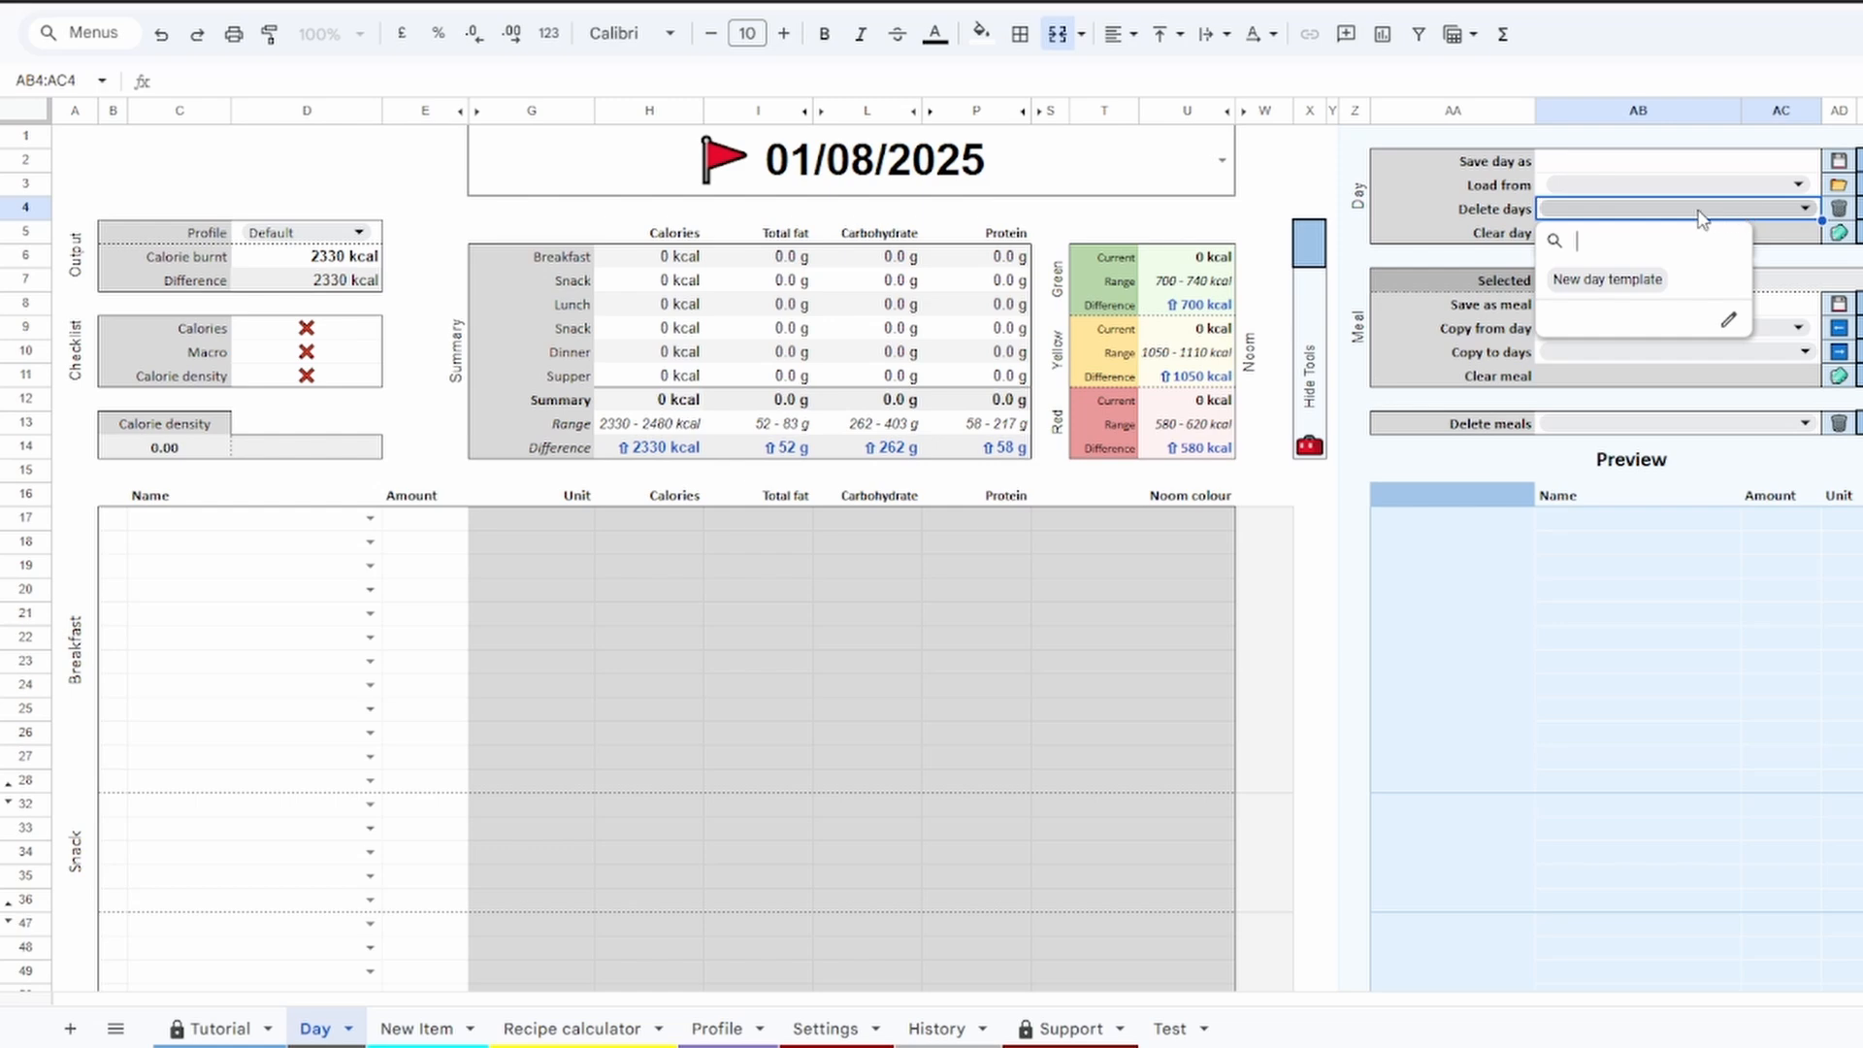
pyautogui.click(1606, 281)
pyautogui.click(1860, 208)
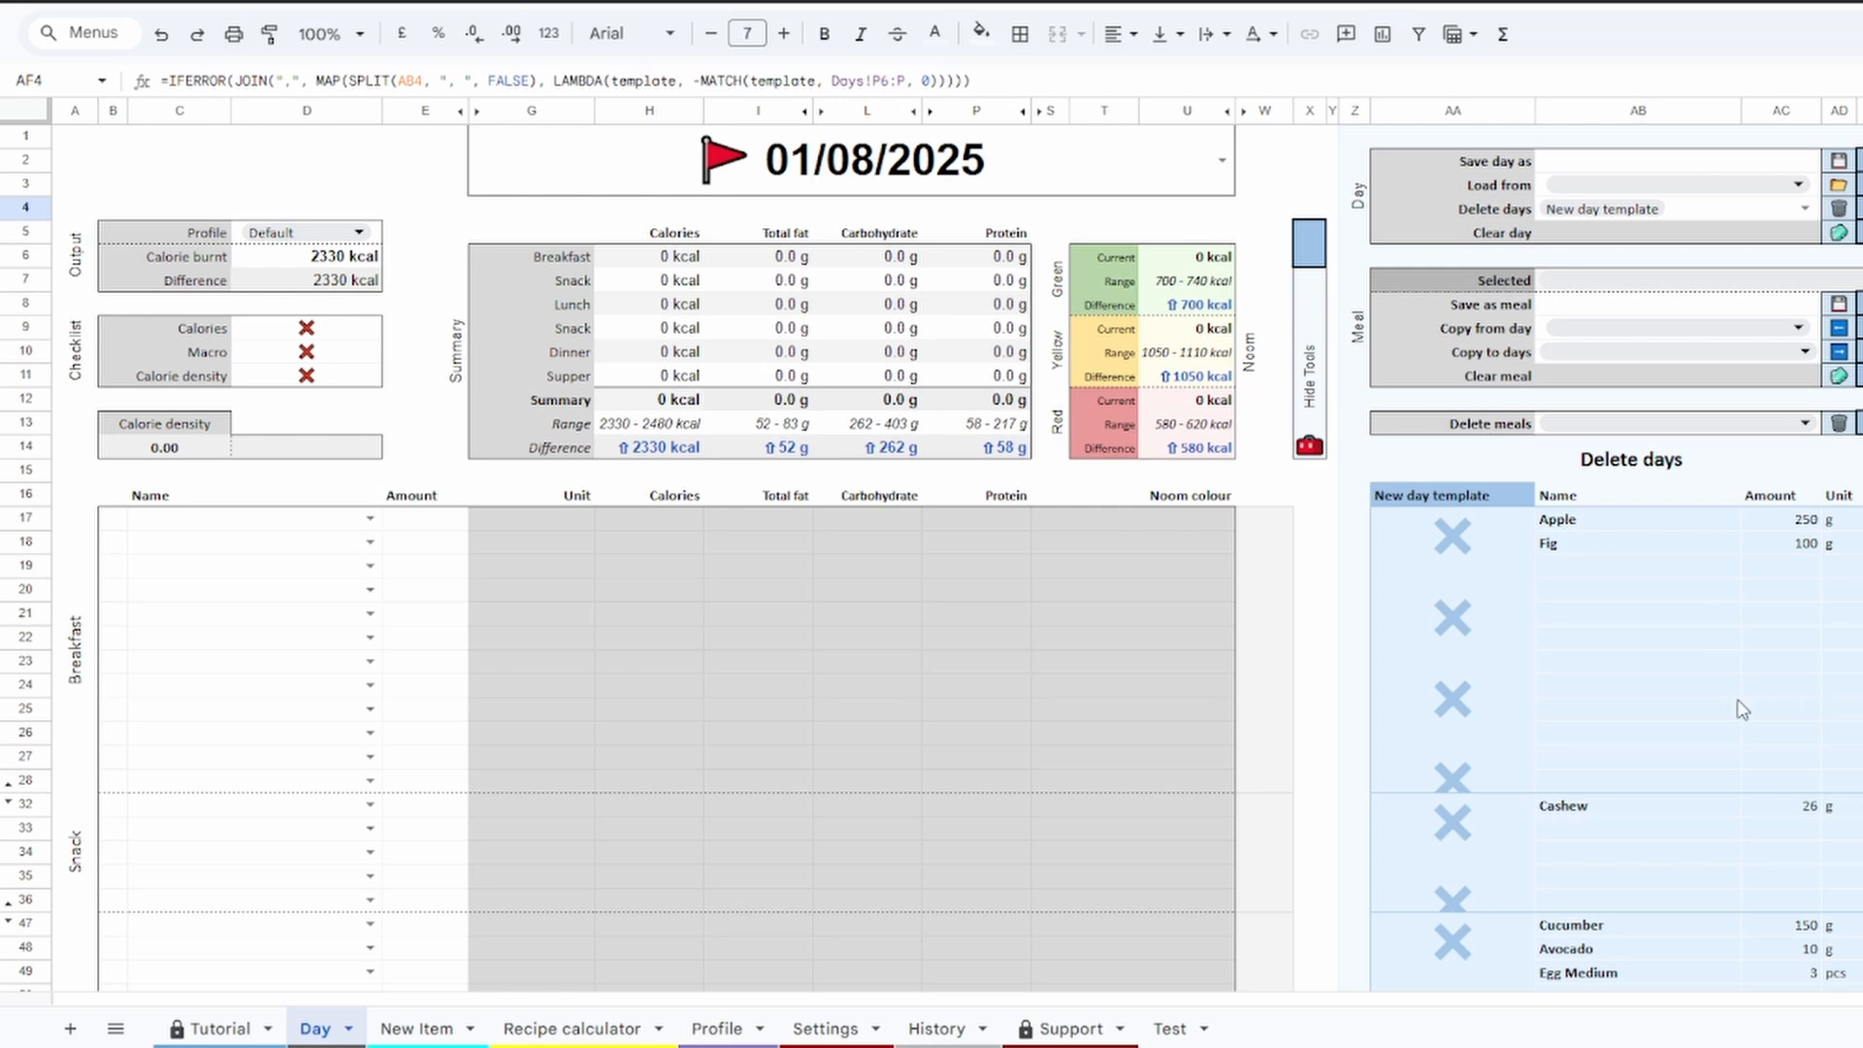
pyautogui.scroll(-3, 1639, 766)
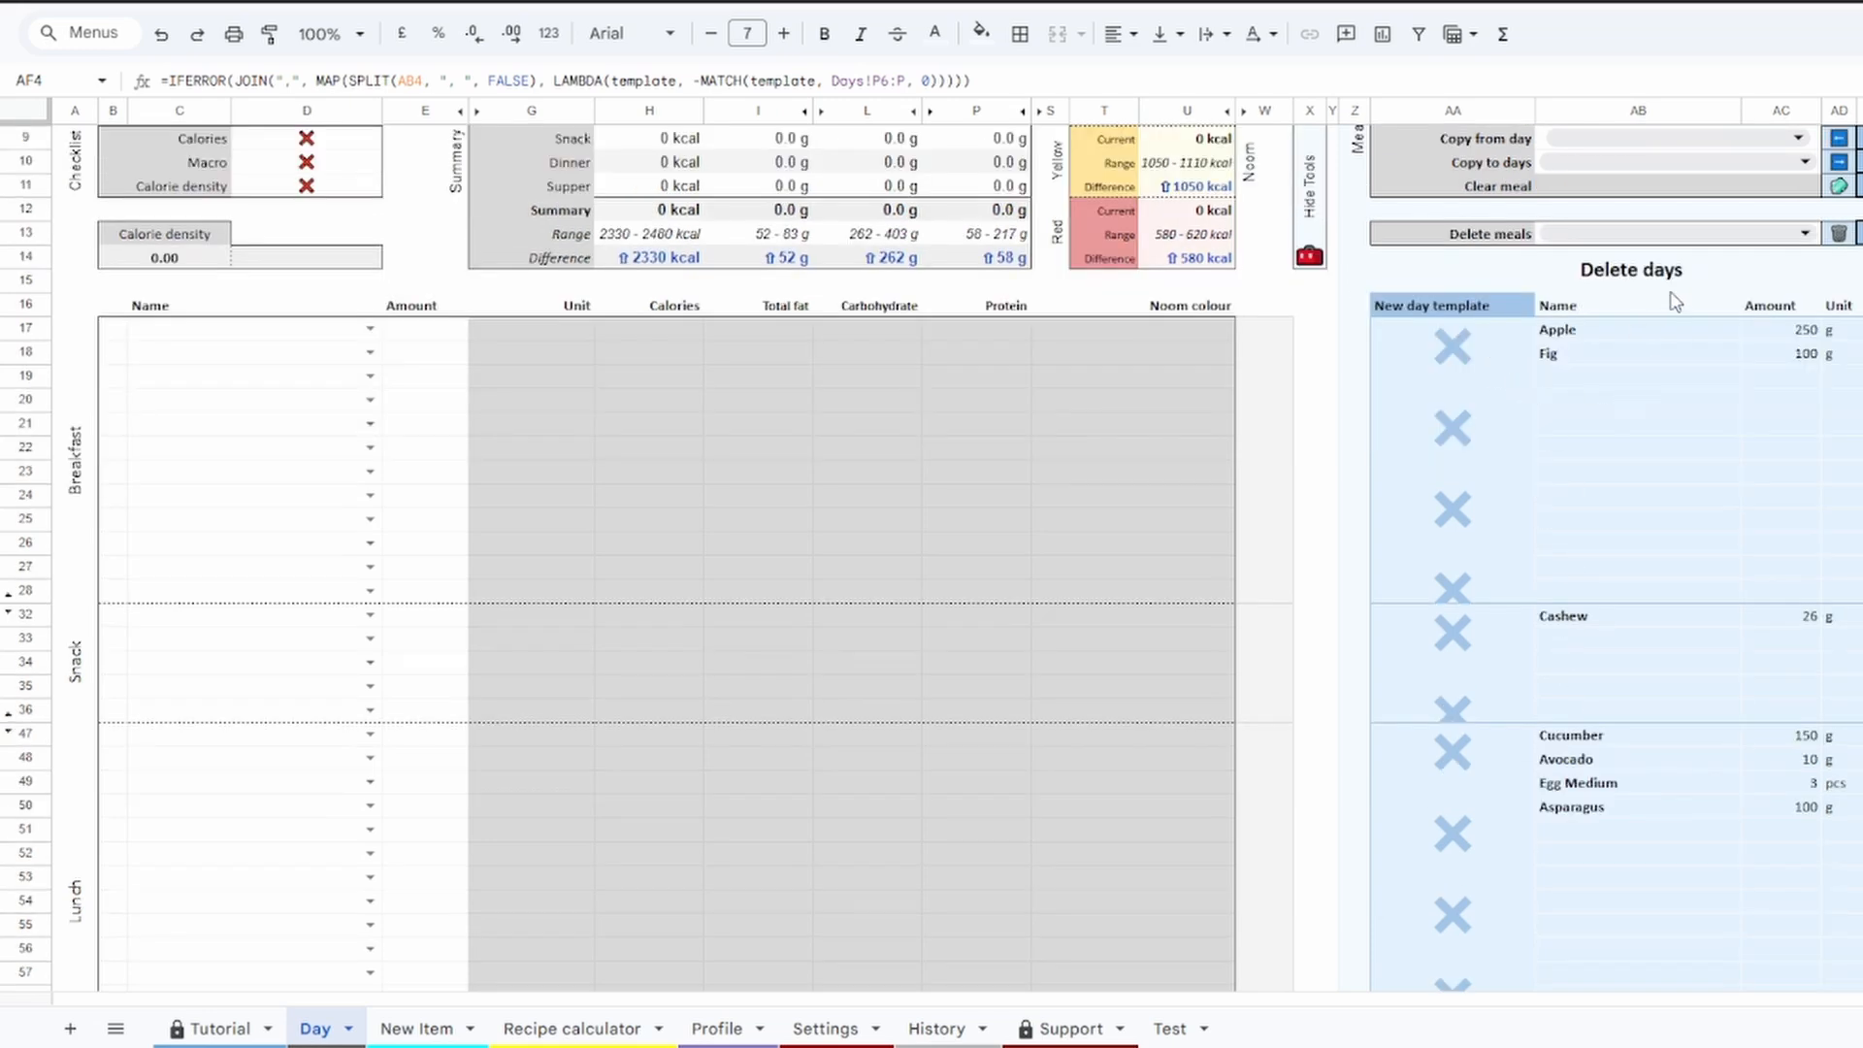
pyautogui.scroll(-10, 1609, 800)
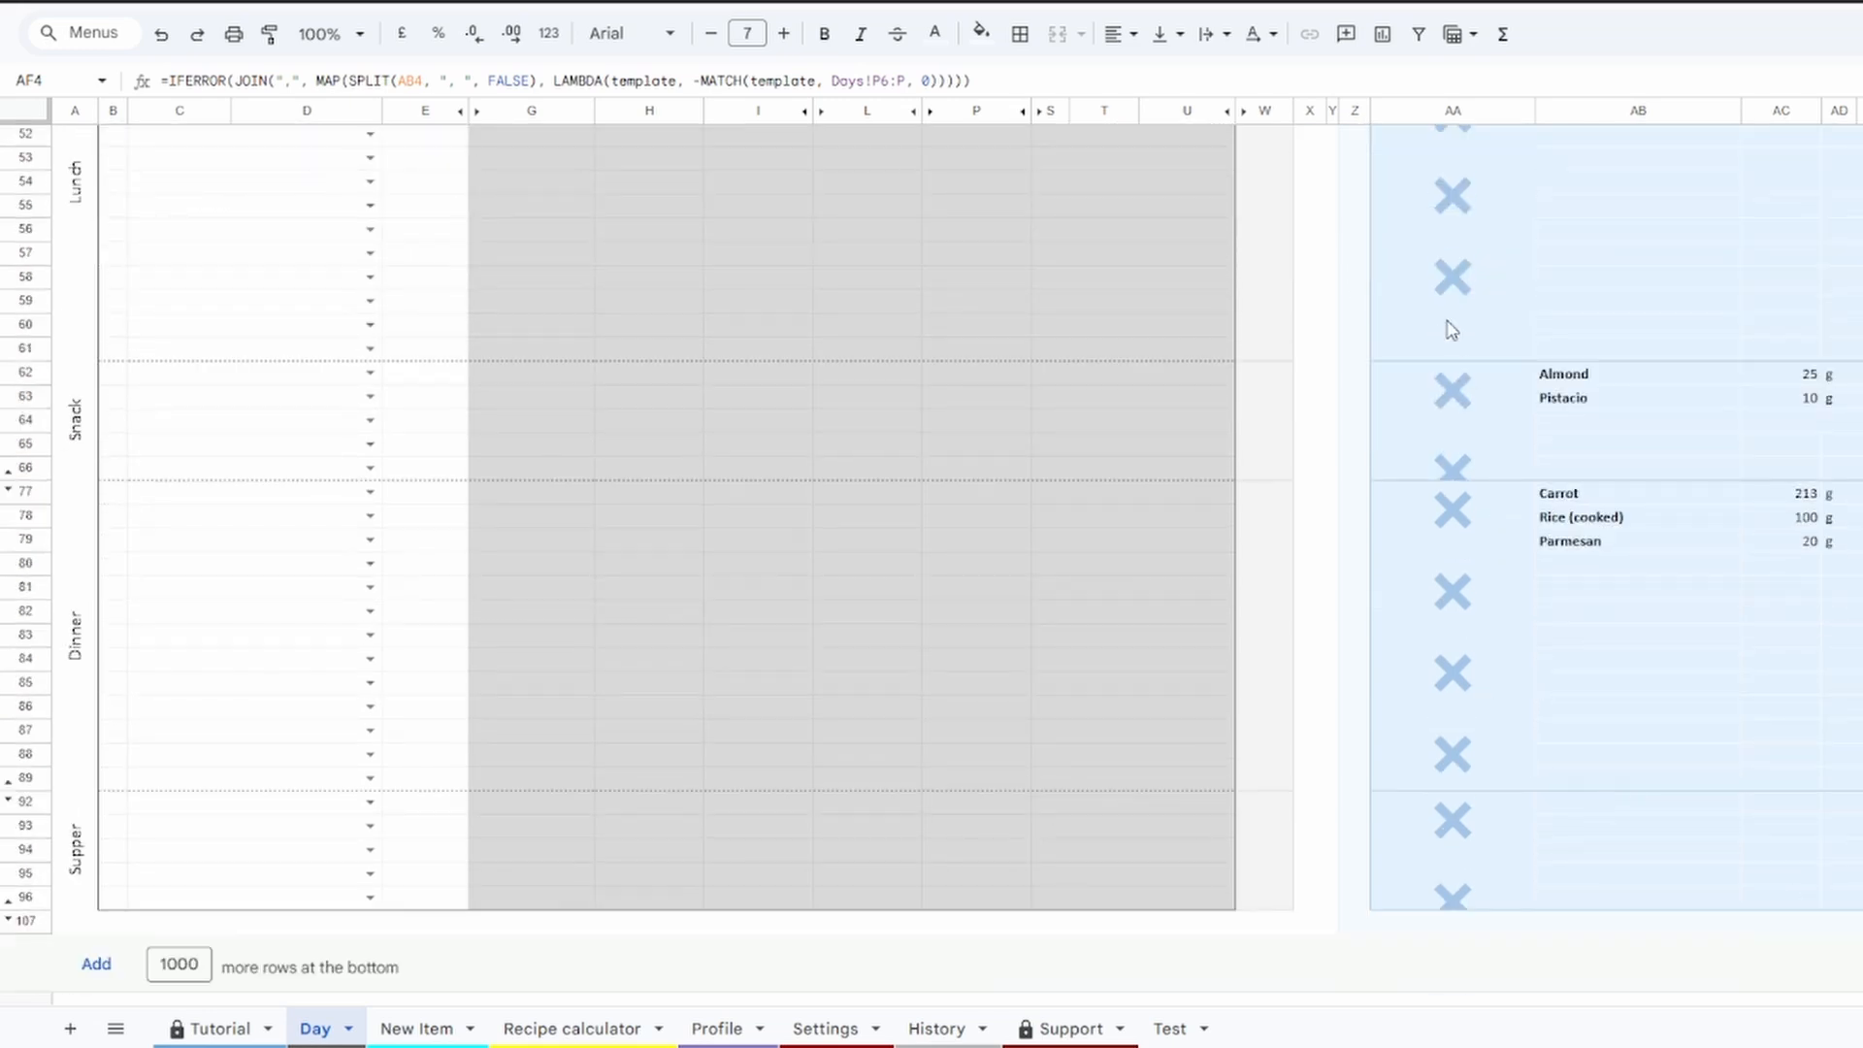
pyautogui.scroll(10, 1455, 887)
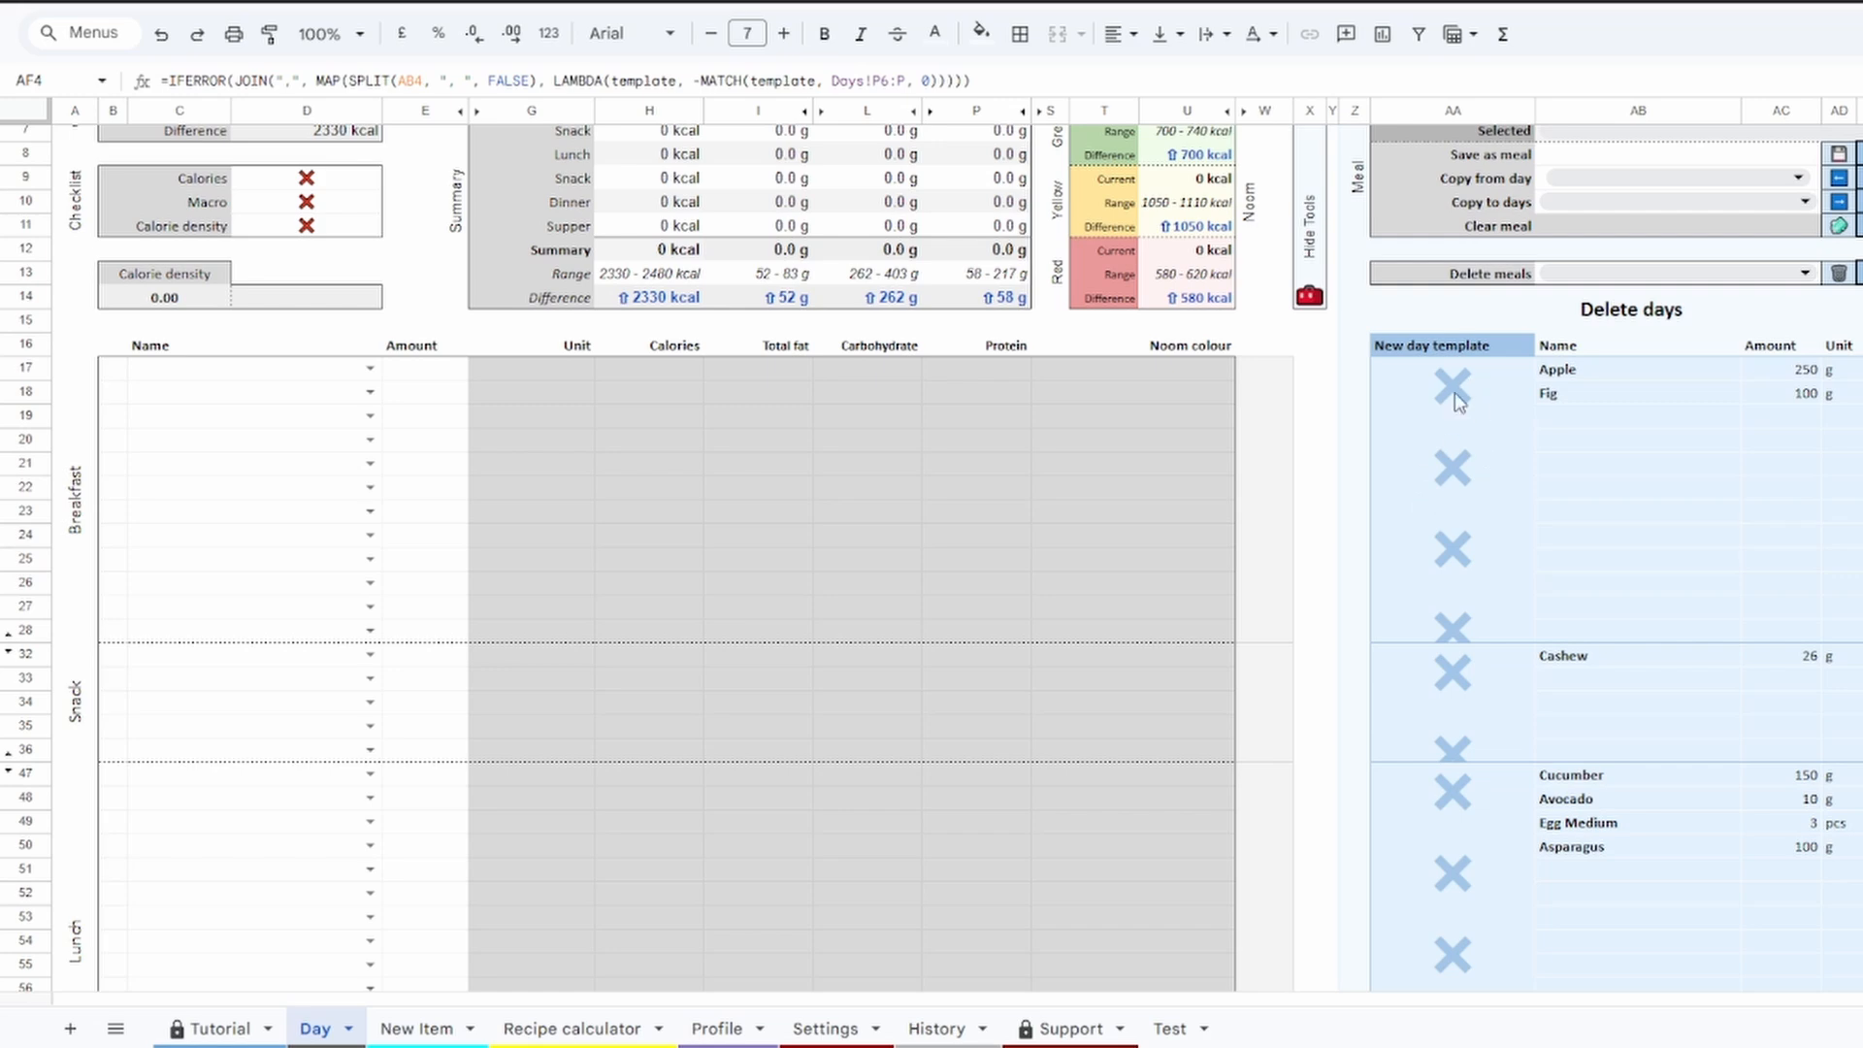
pyautogui.scroll(2, 1650, 543)
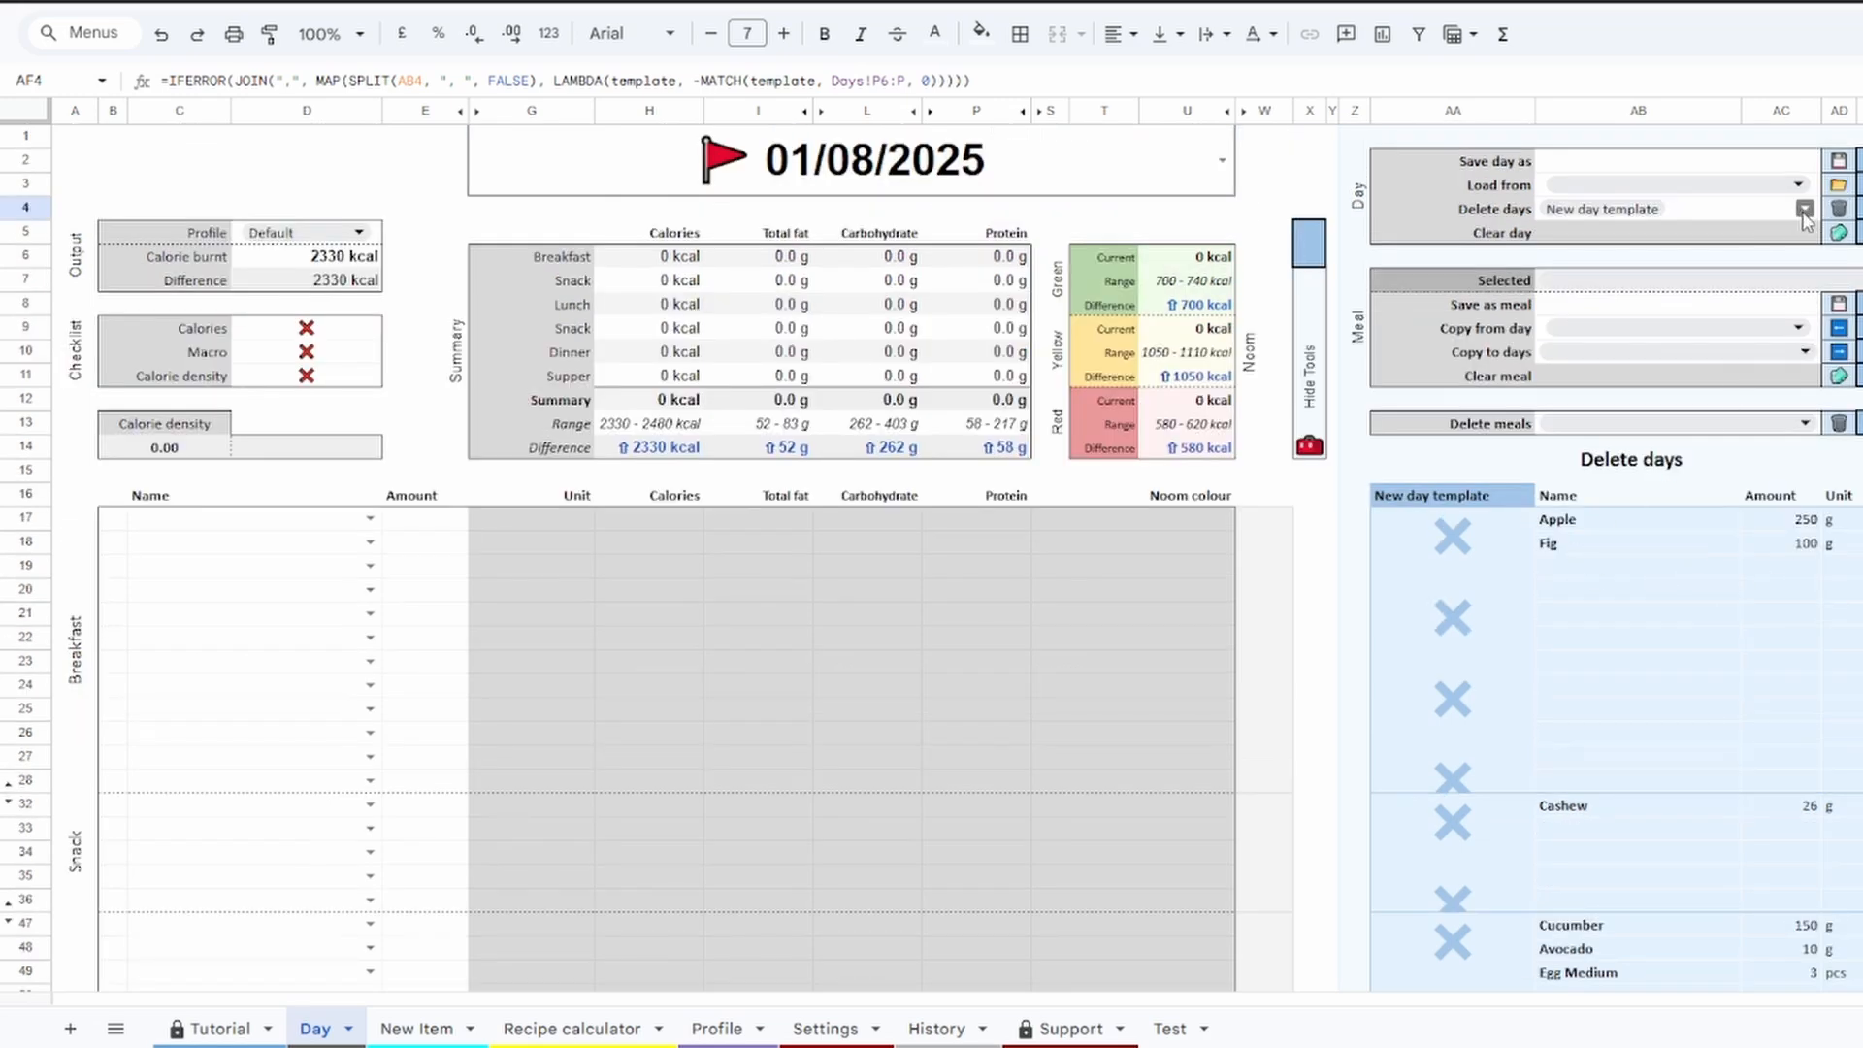
pyautogui.click(1839, 208)
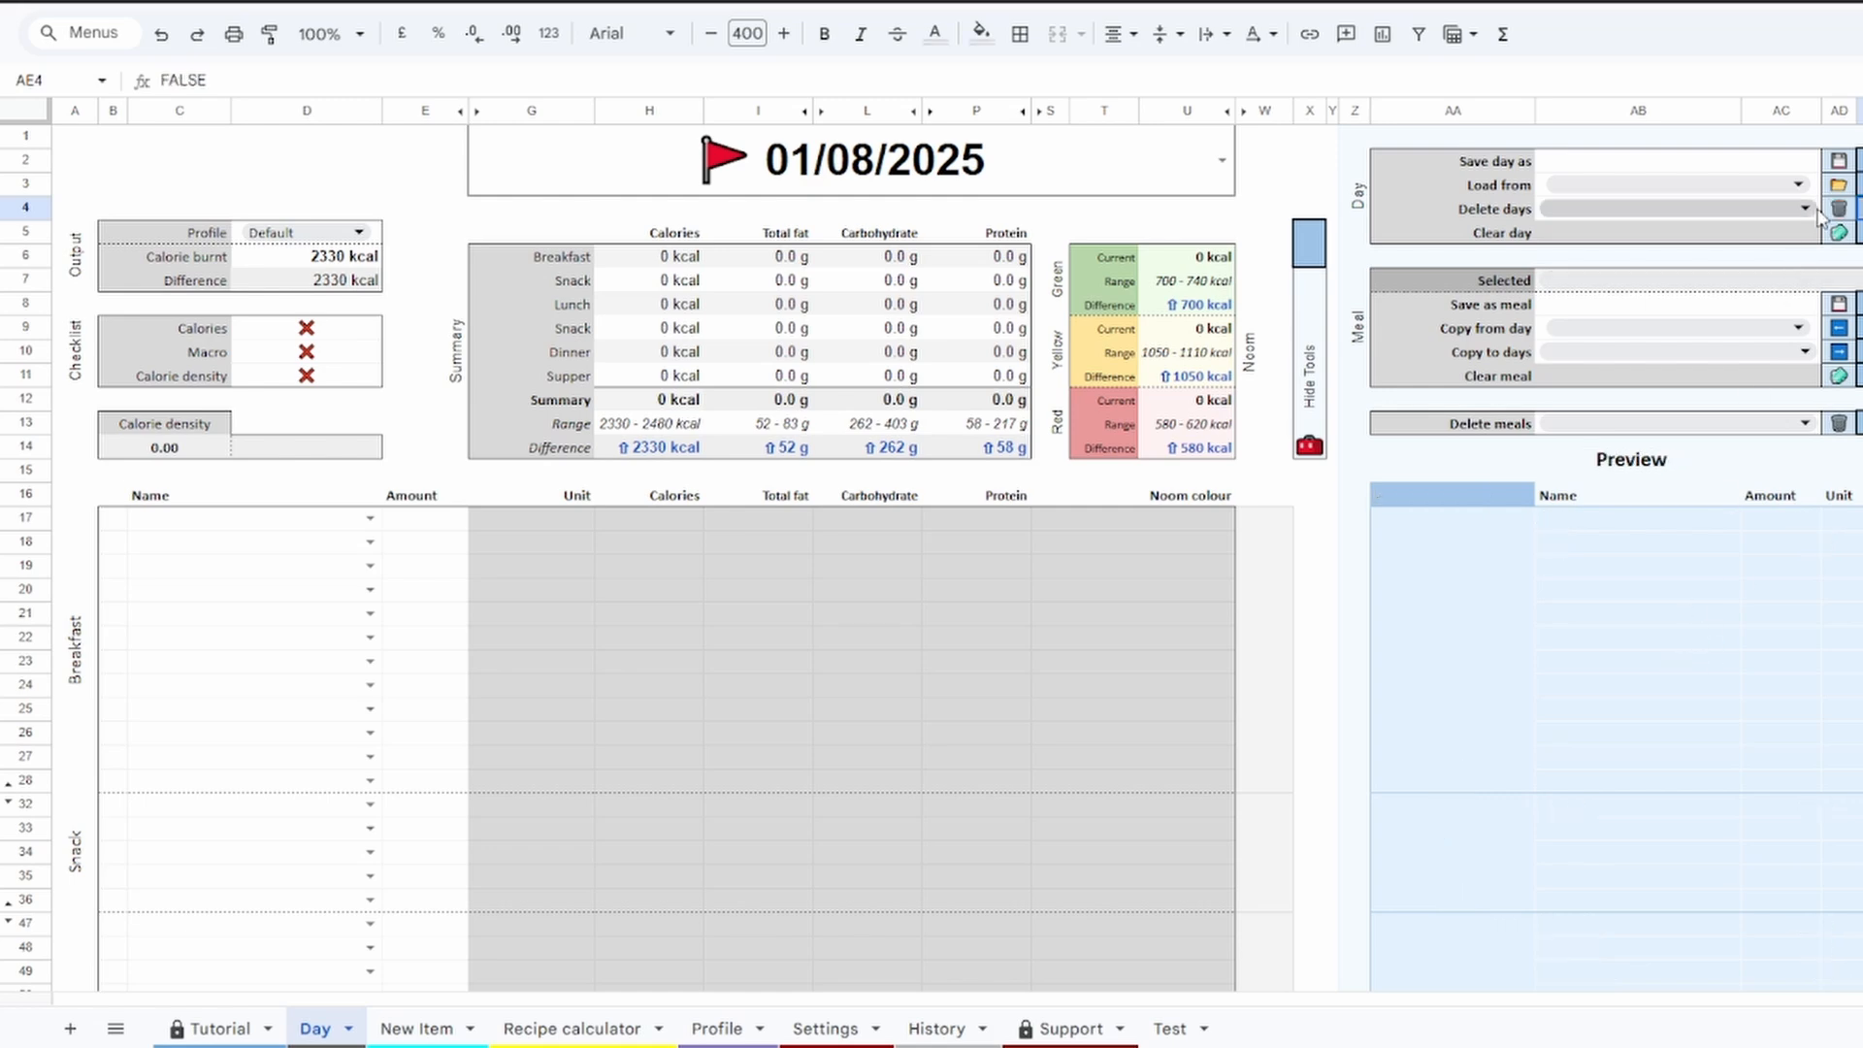
pyautogui.click(1814, 209)
pyautogui.click(1861, 209)
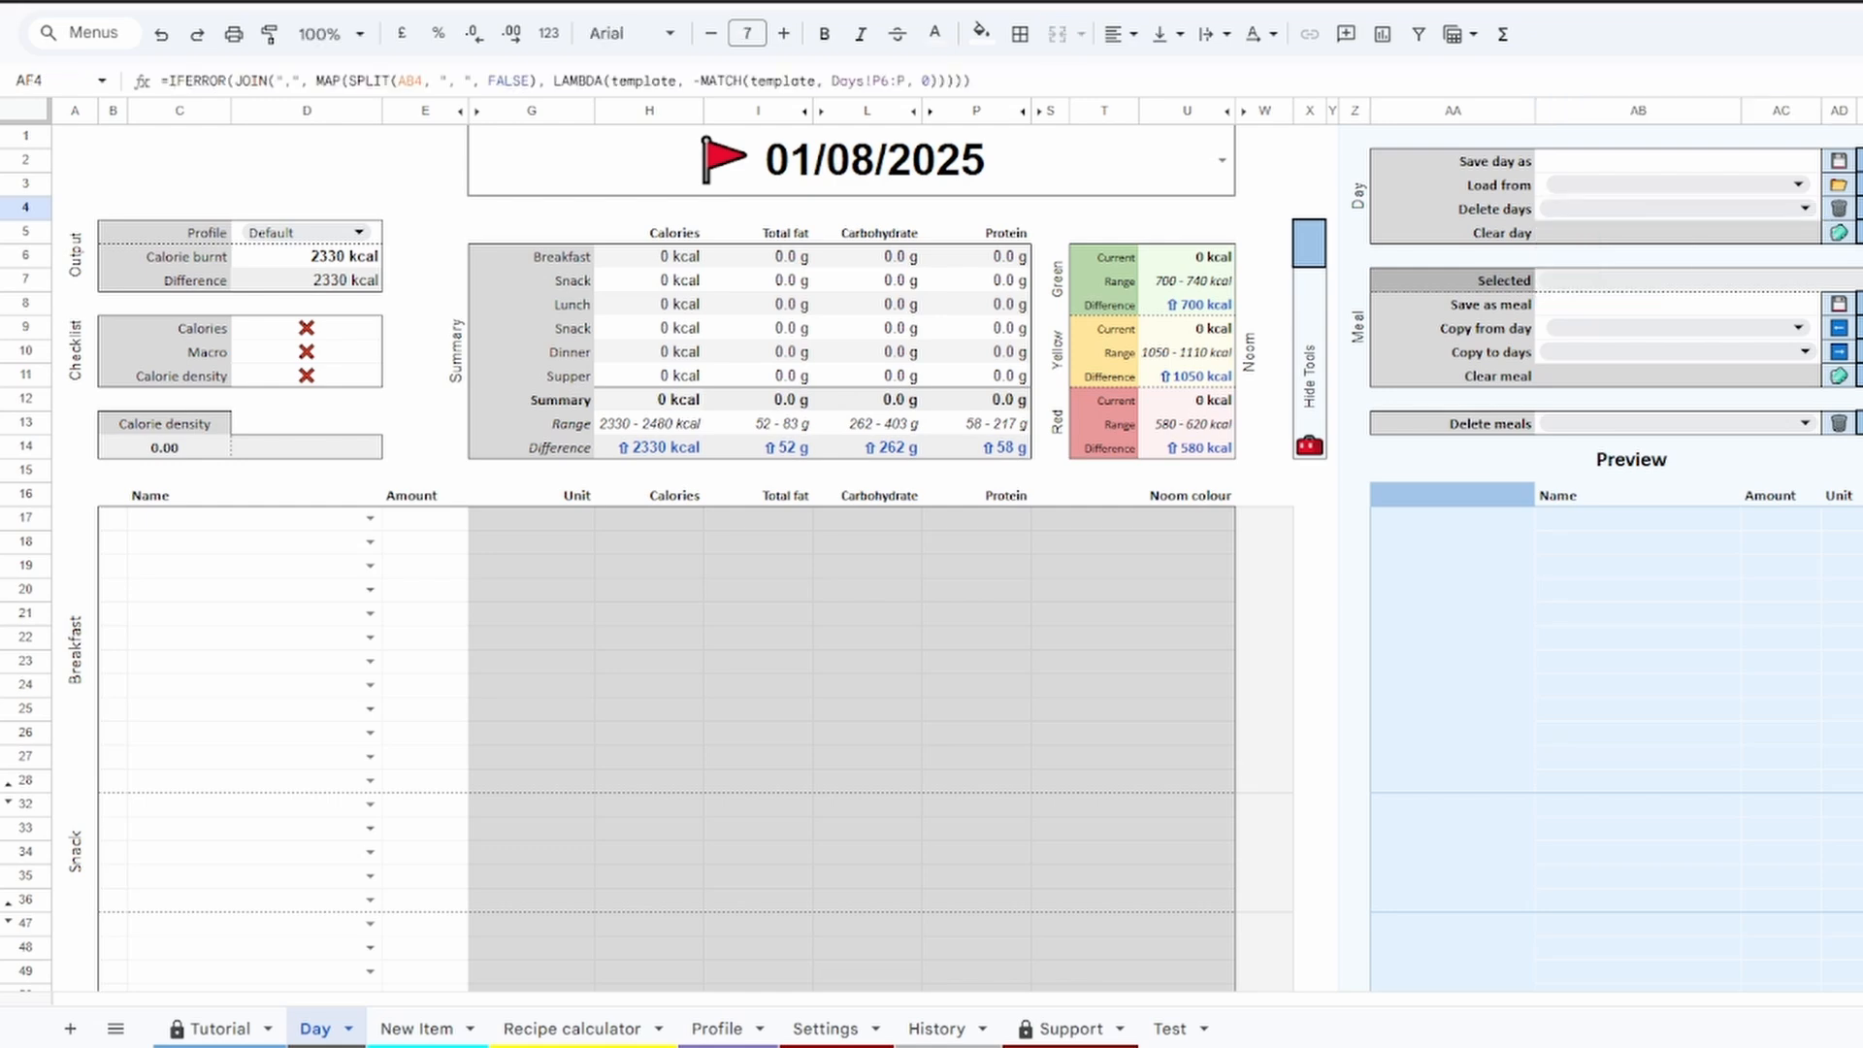
pyautogui.click(1788, 191)
pyautogui.click(1859, 208)
# Add Banana to the breakfast items with an amount of 1,212 g
pyautogui.click(370, 518)
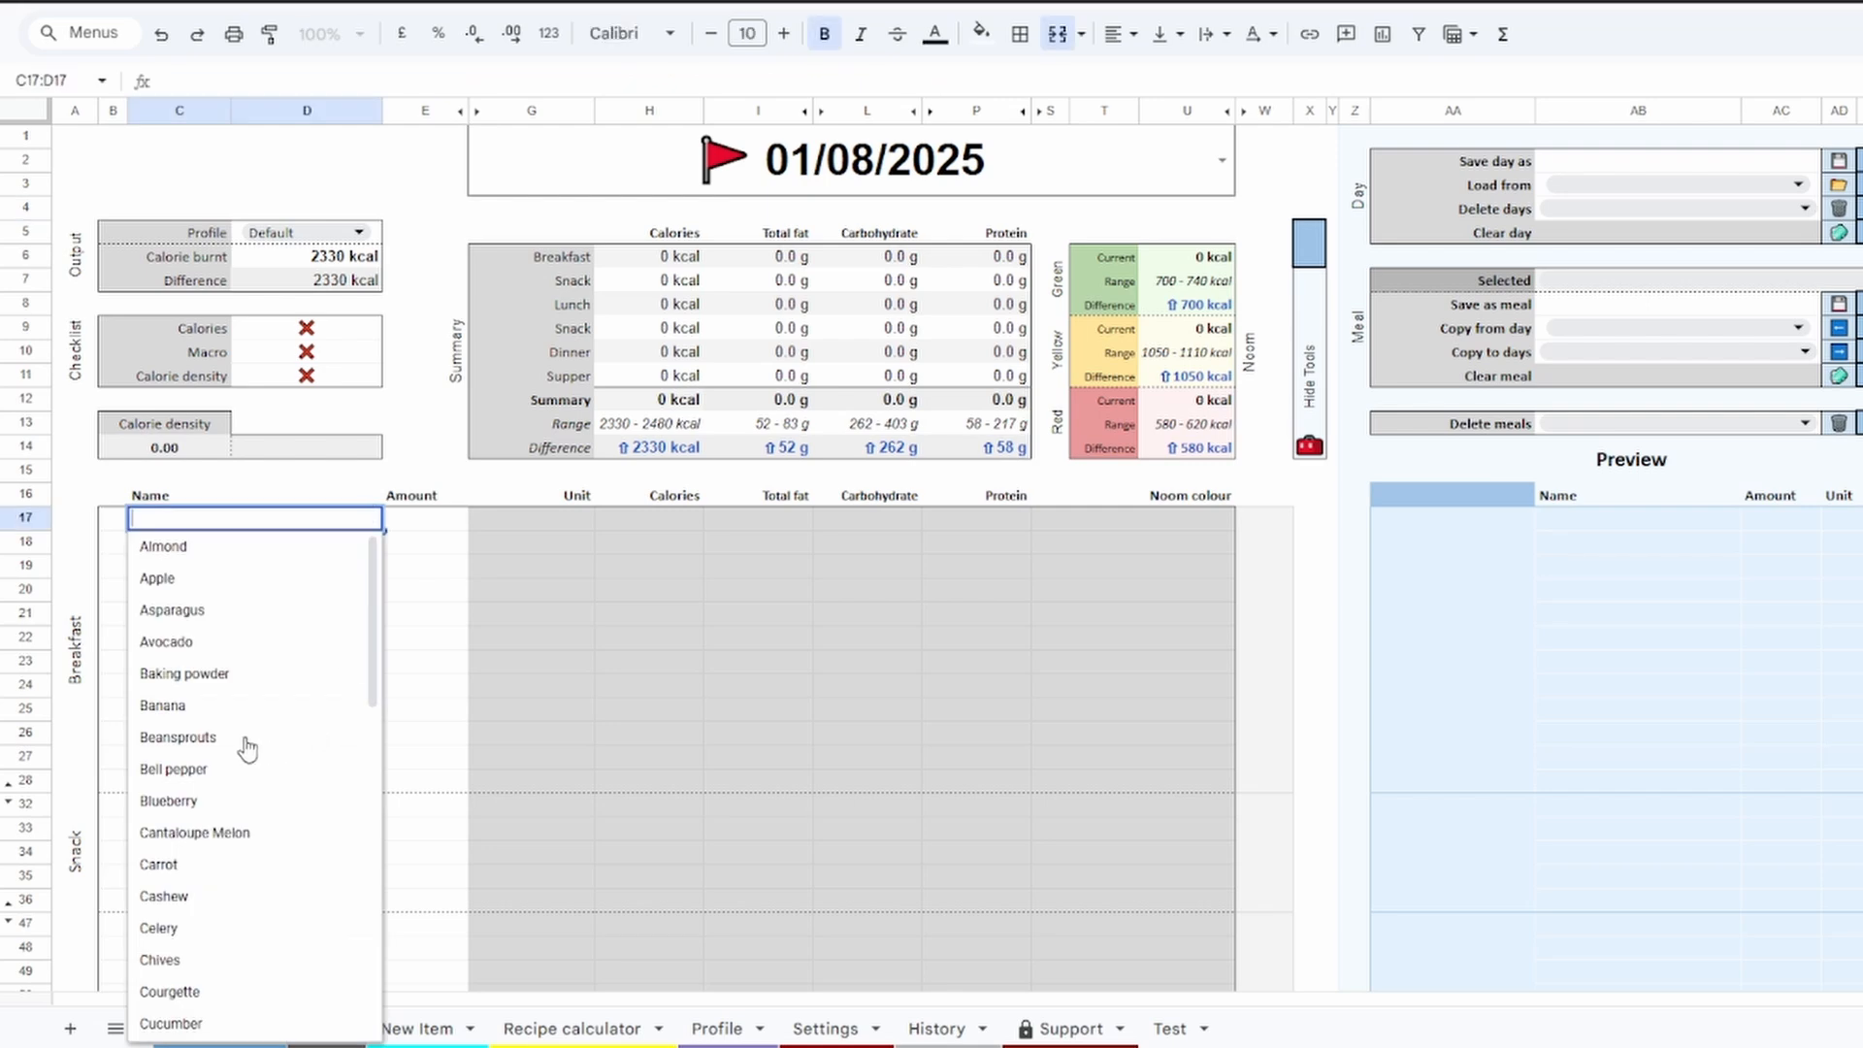
pyautogui.click(249, 706)
pyautogui.click(417, 546)
pyautogui.click(426, 529)
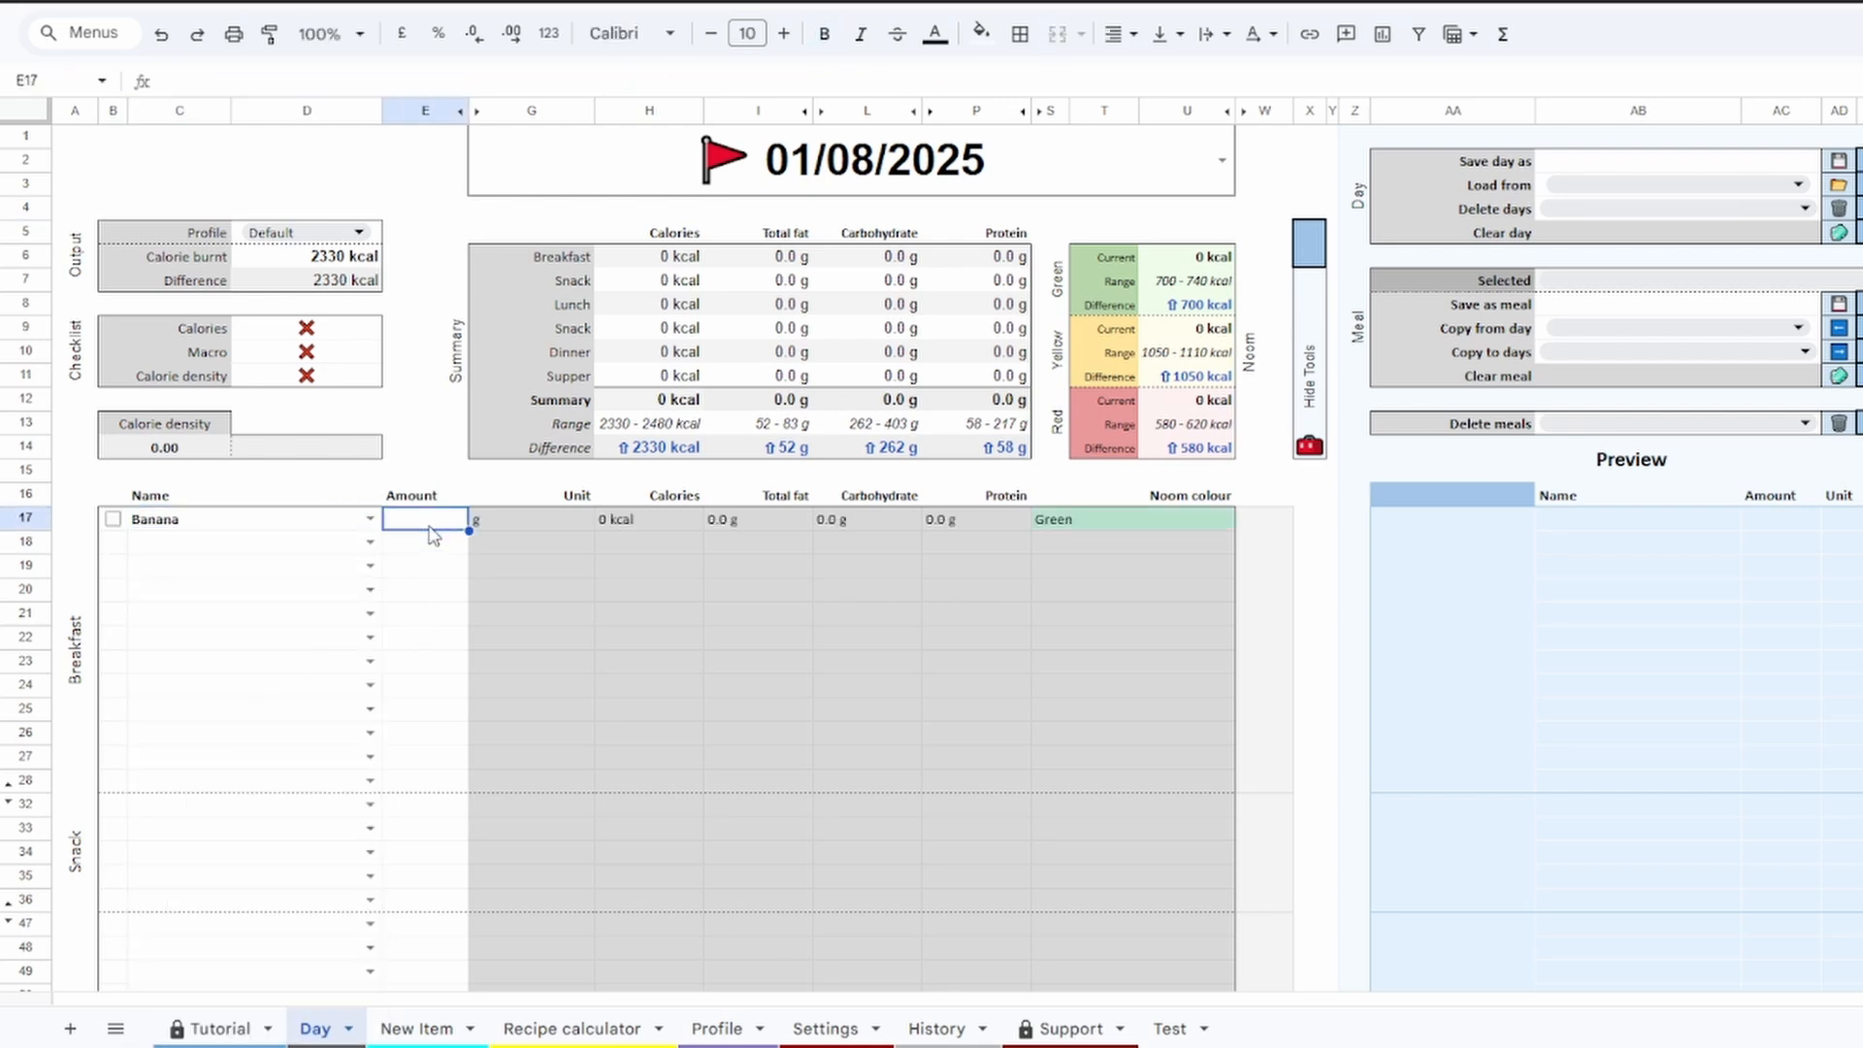
pyautogui.write('sdfsdf')
pyautogui.click(267, 735)
pyautogui.click(448, 524)
pyautogui.write('1212')
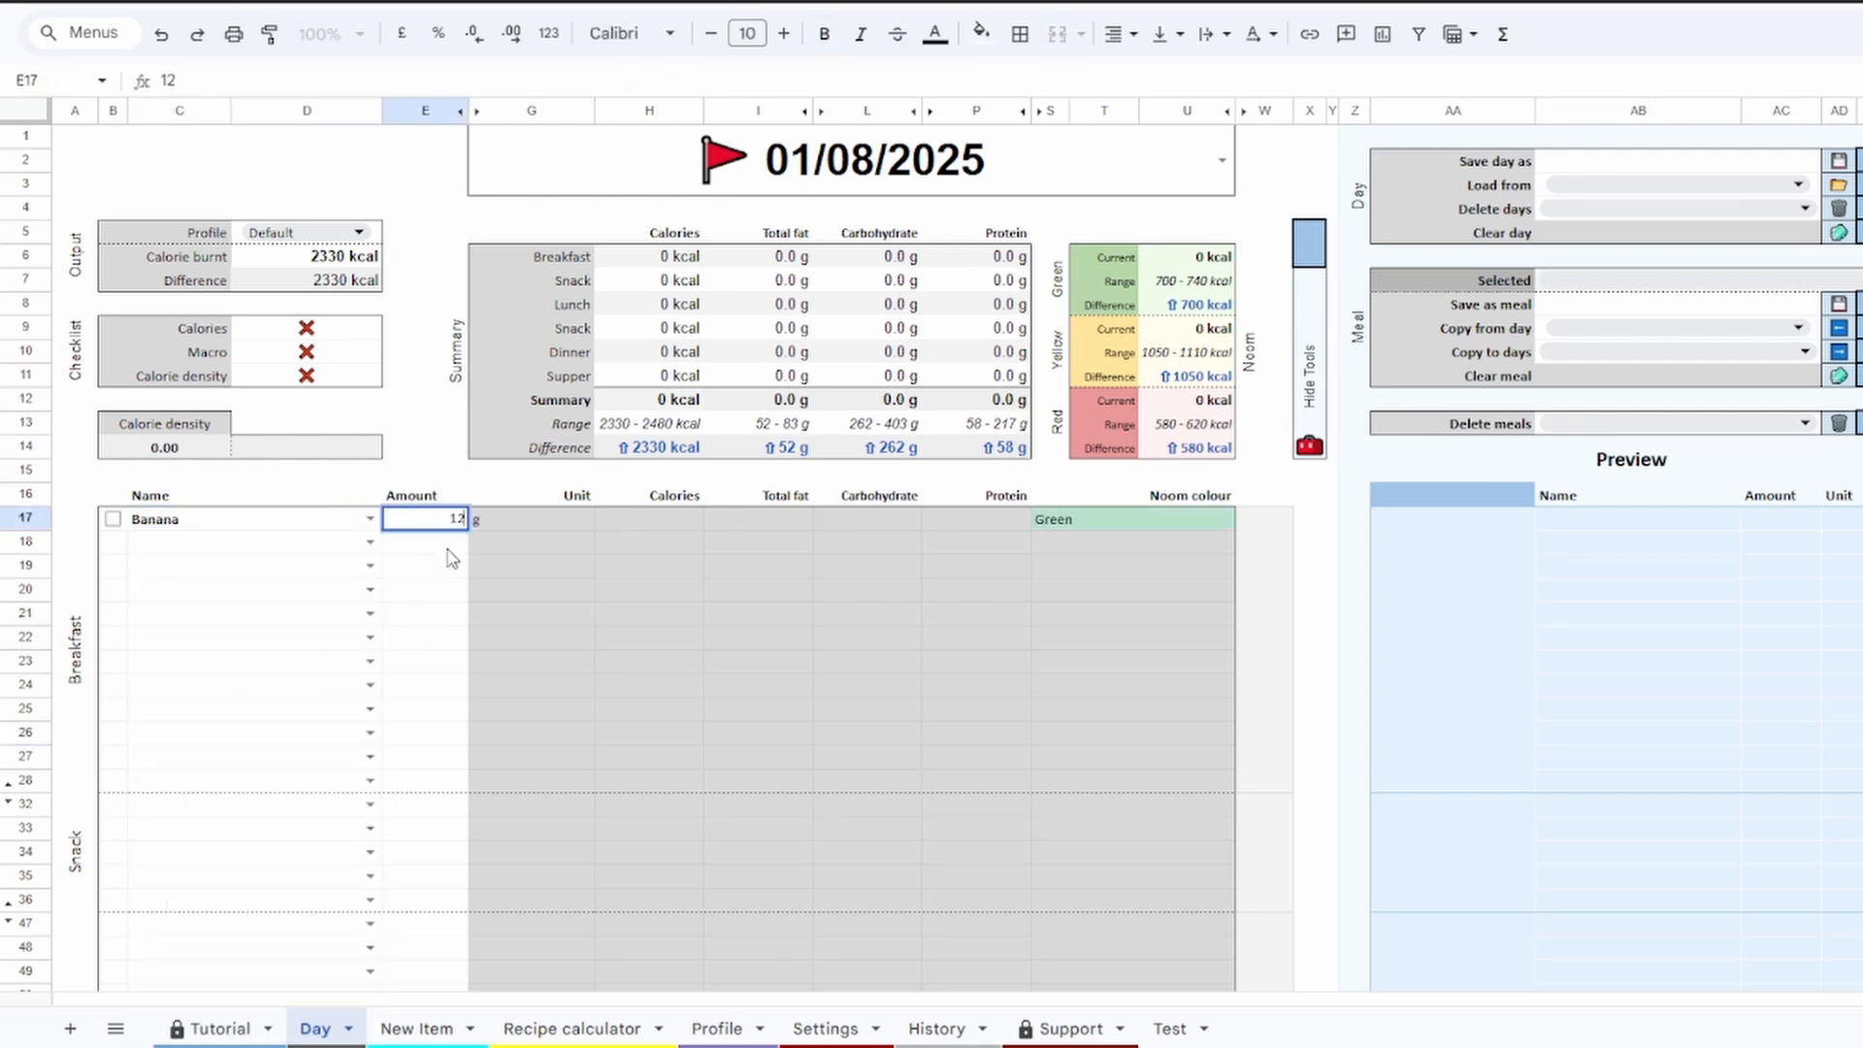
pyautogui.click(311, 592)
# Clear the current day and check the item lists of all its meals
pyautogui.click(1859, 233)
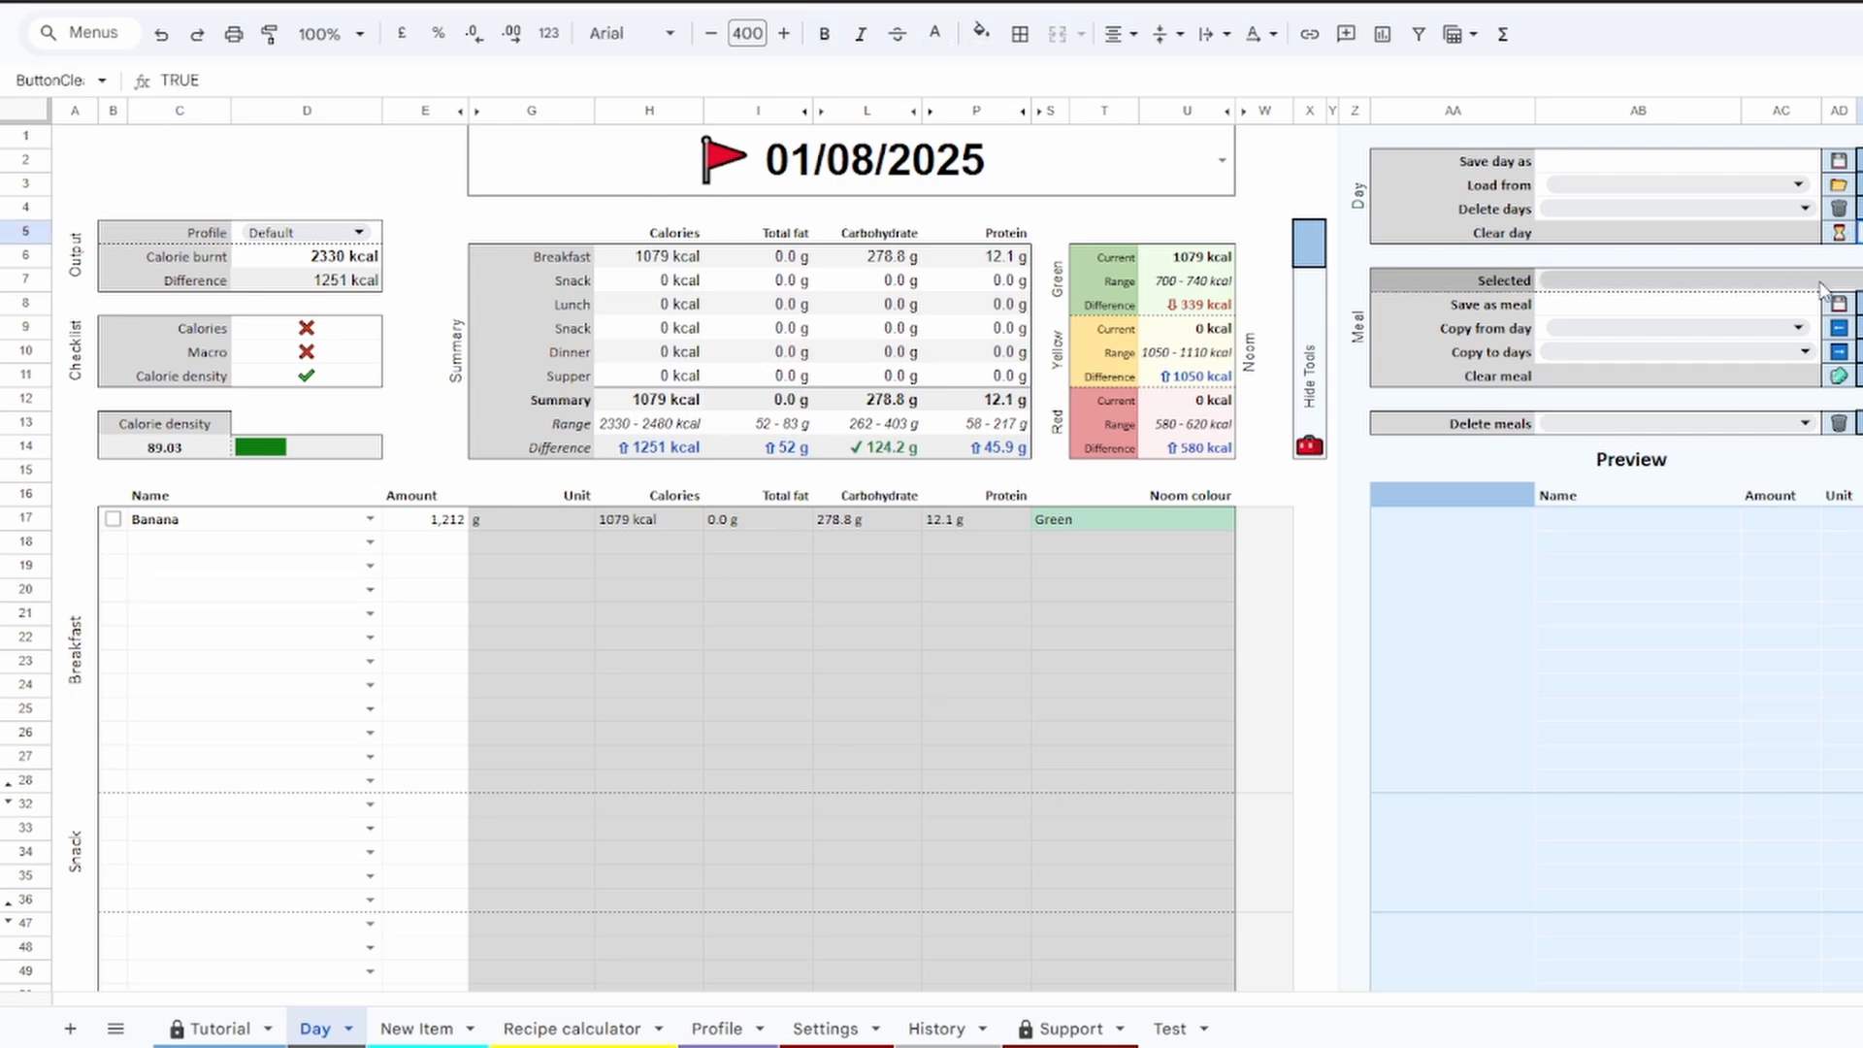
pyautogui.scroll(-15, 370, 594)
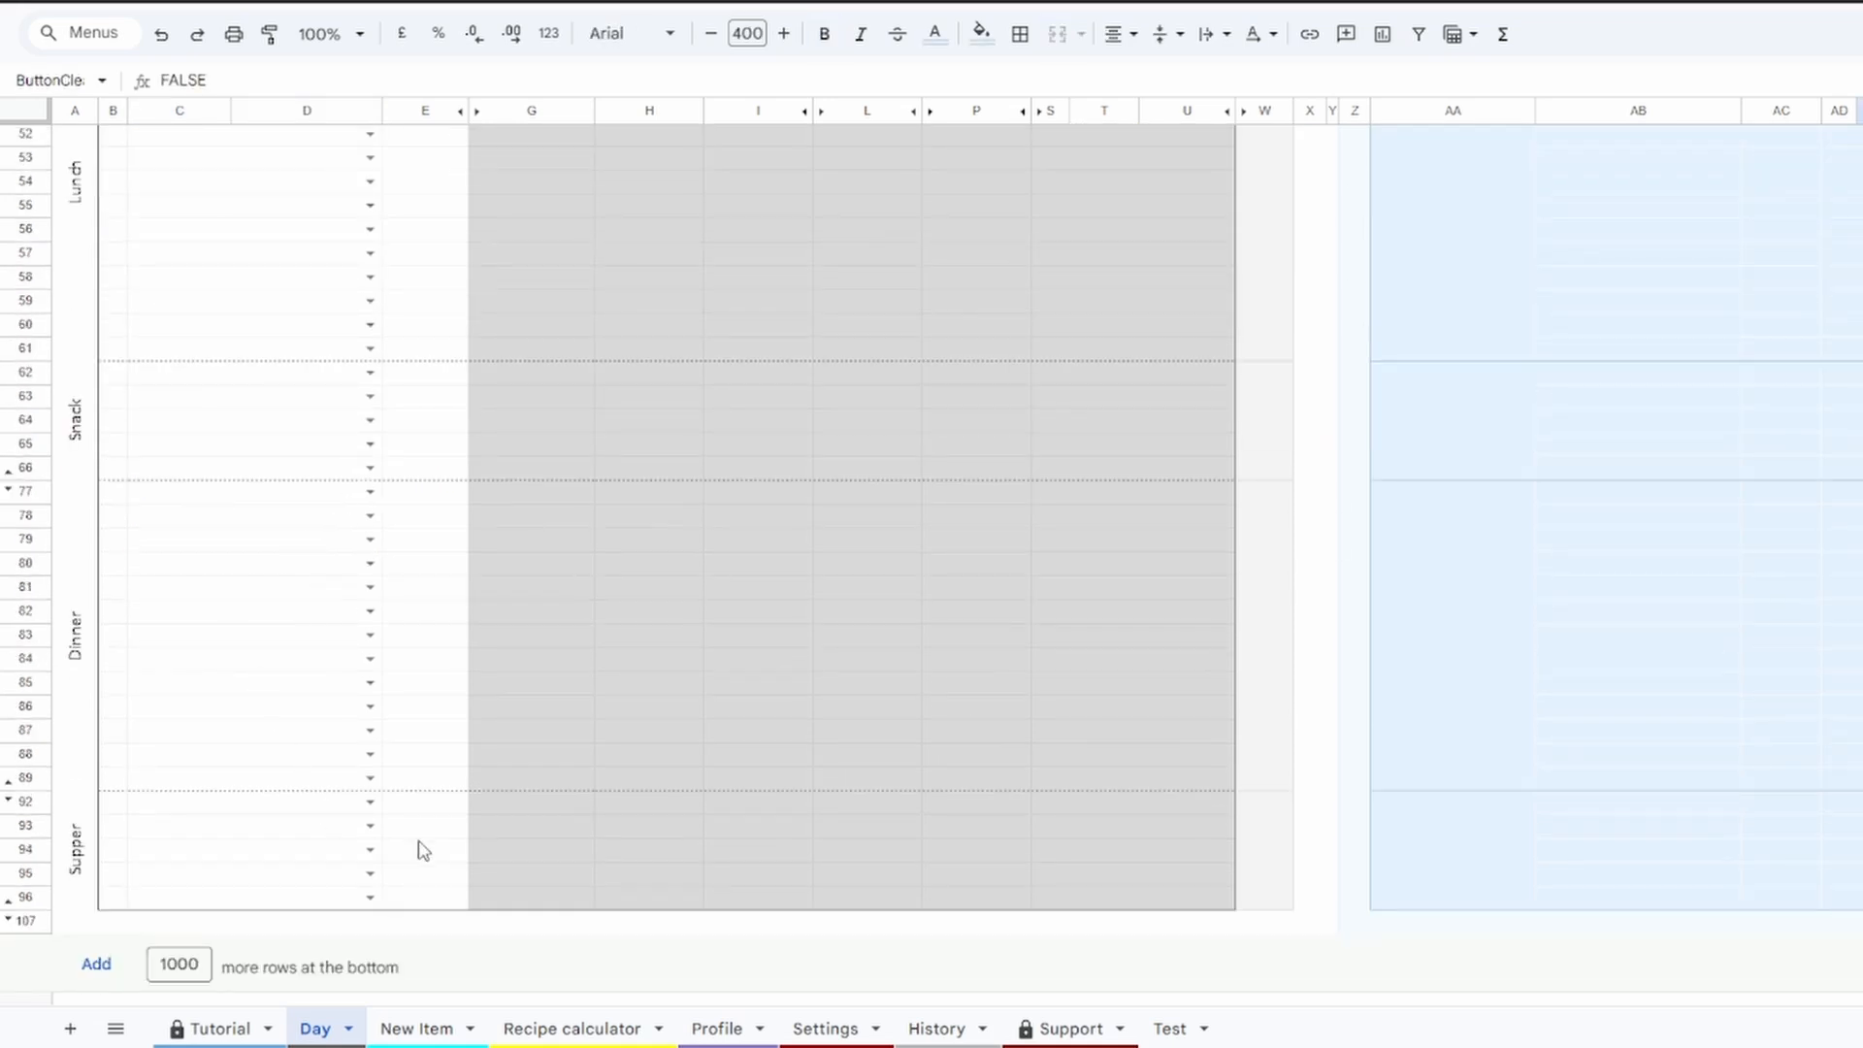
pyautogui.scroll(15, 391, 789)
pyautogui.scroll(2, 398, 798)
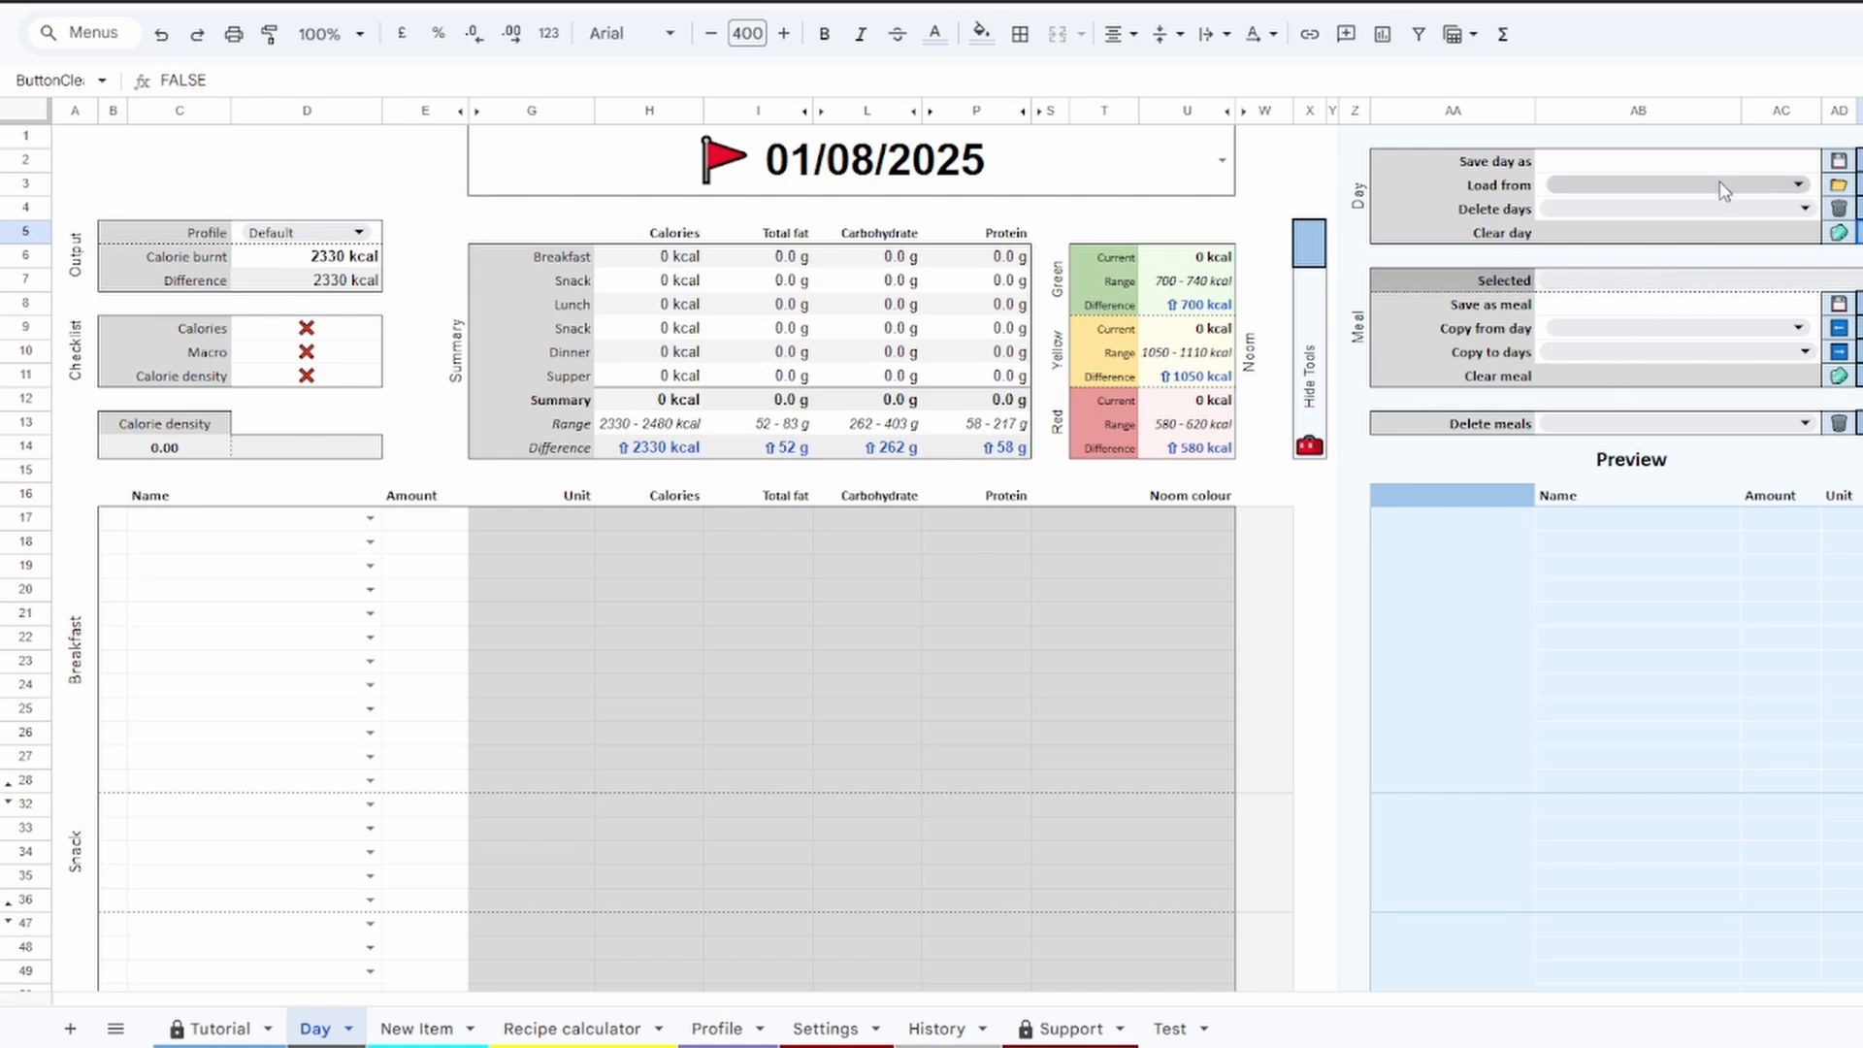
# Select "1. Breakfast" and "3. Lunch" as the meals for the meal tools and check their markers in the preview
pyautogui.click(1688, 163)
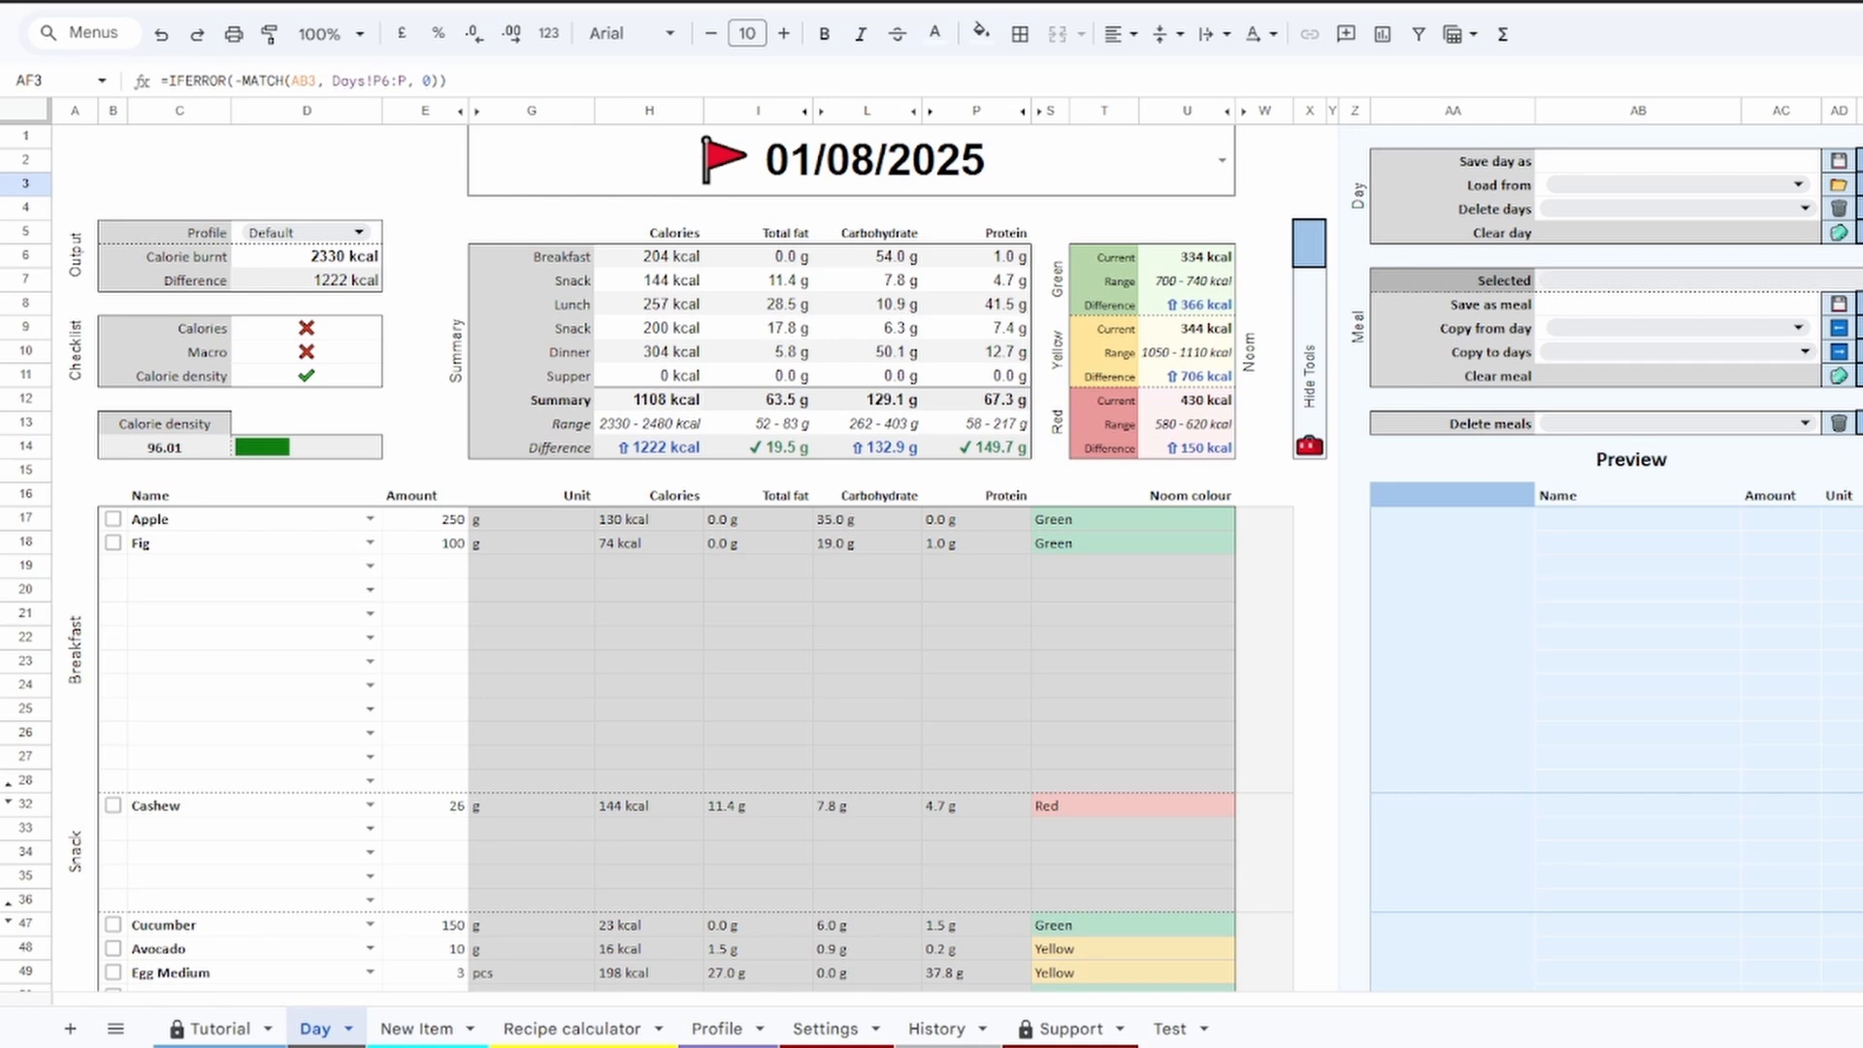
pyautogui.click(1649, 282)
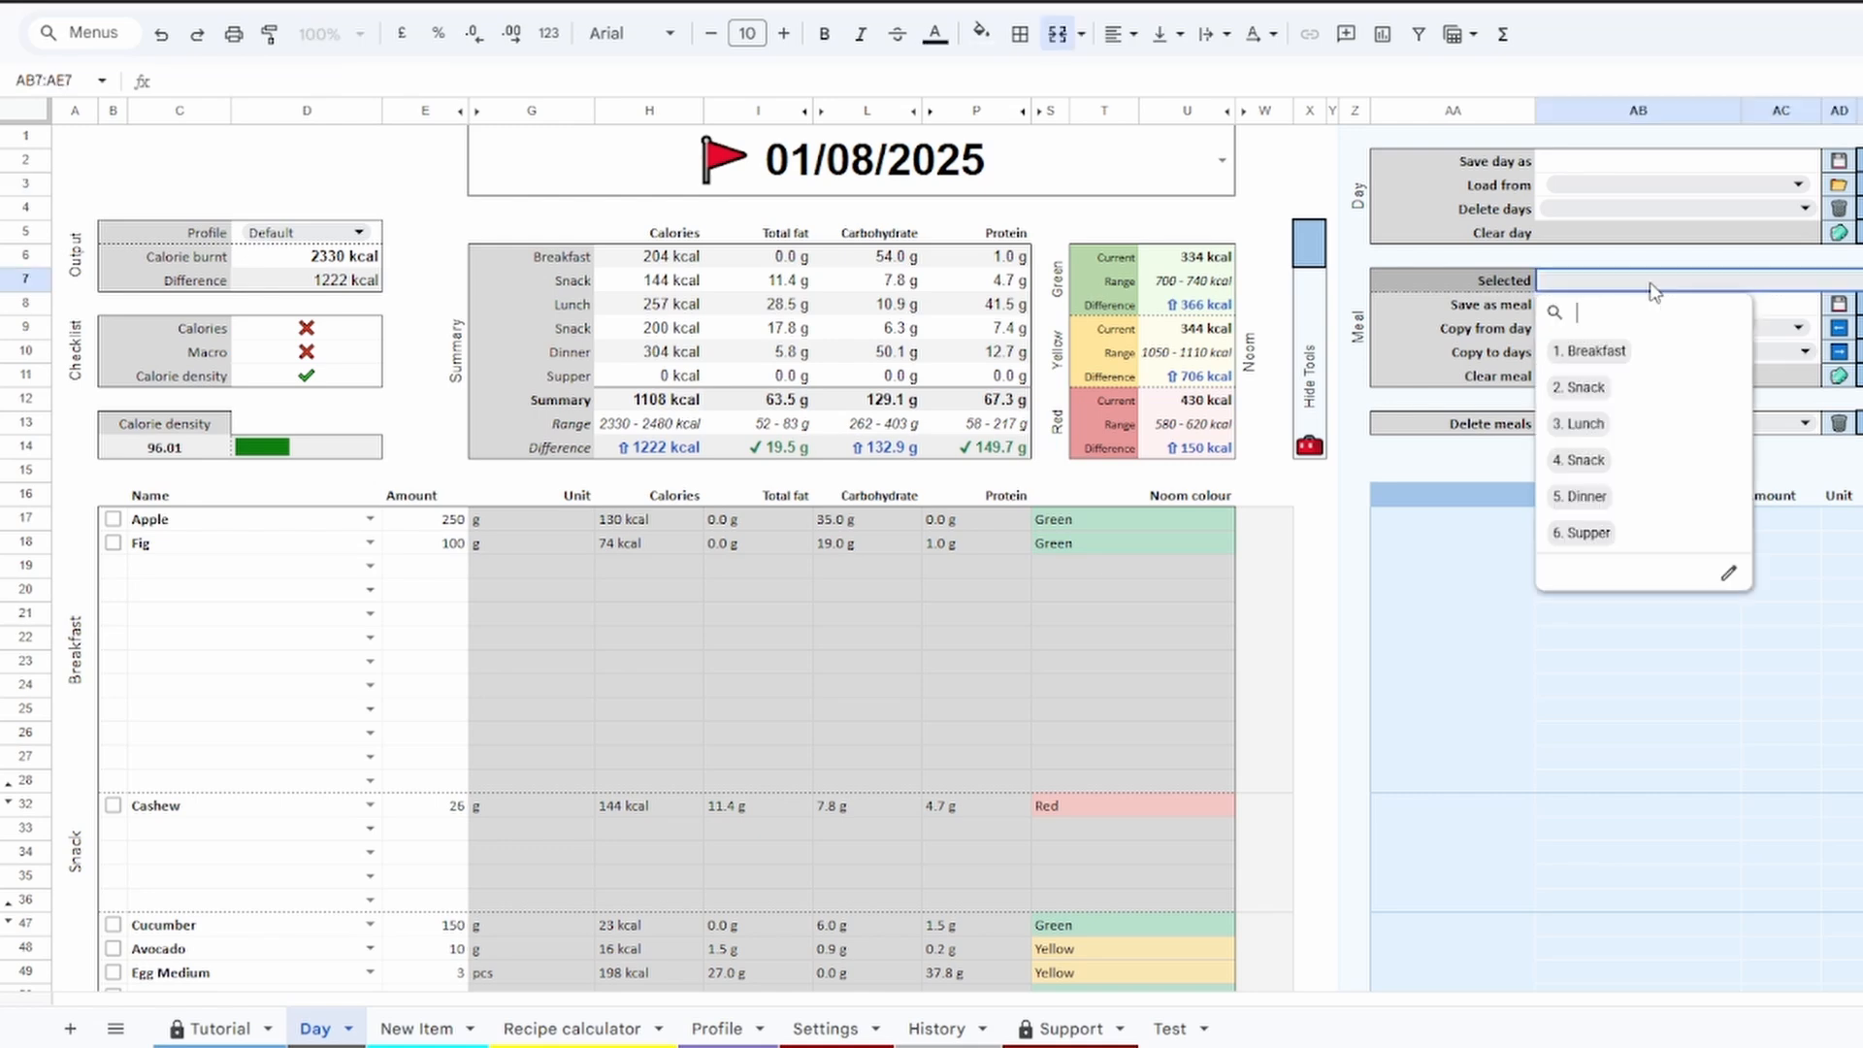
pyautogui.click(1659, 355)
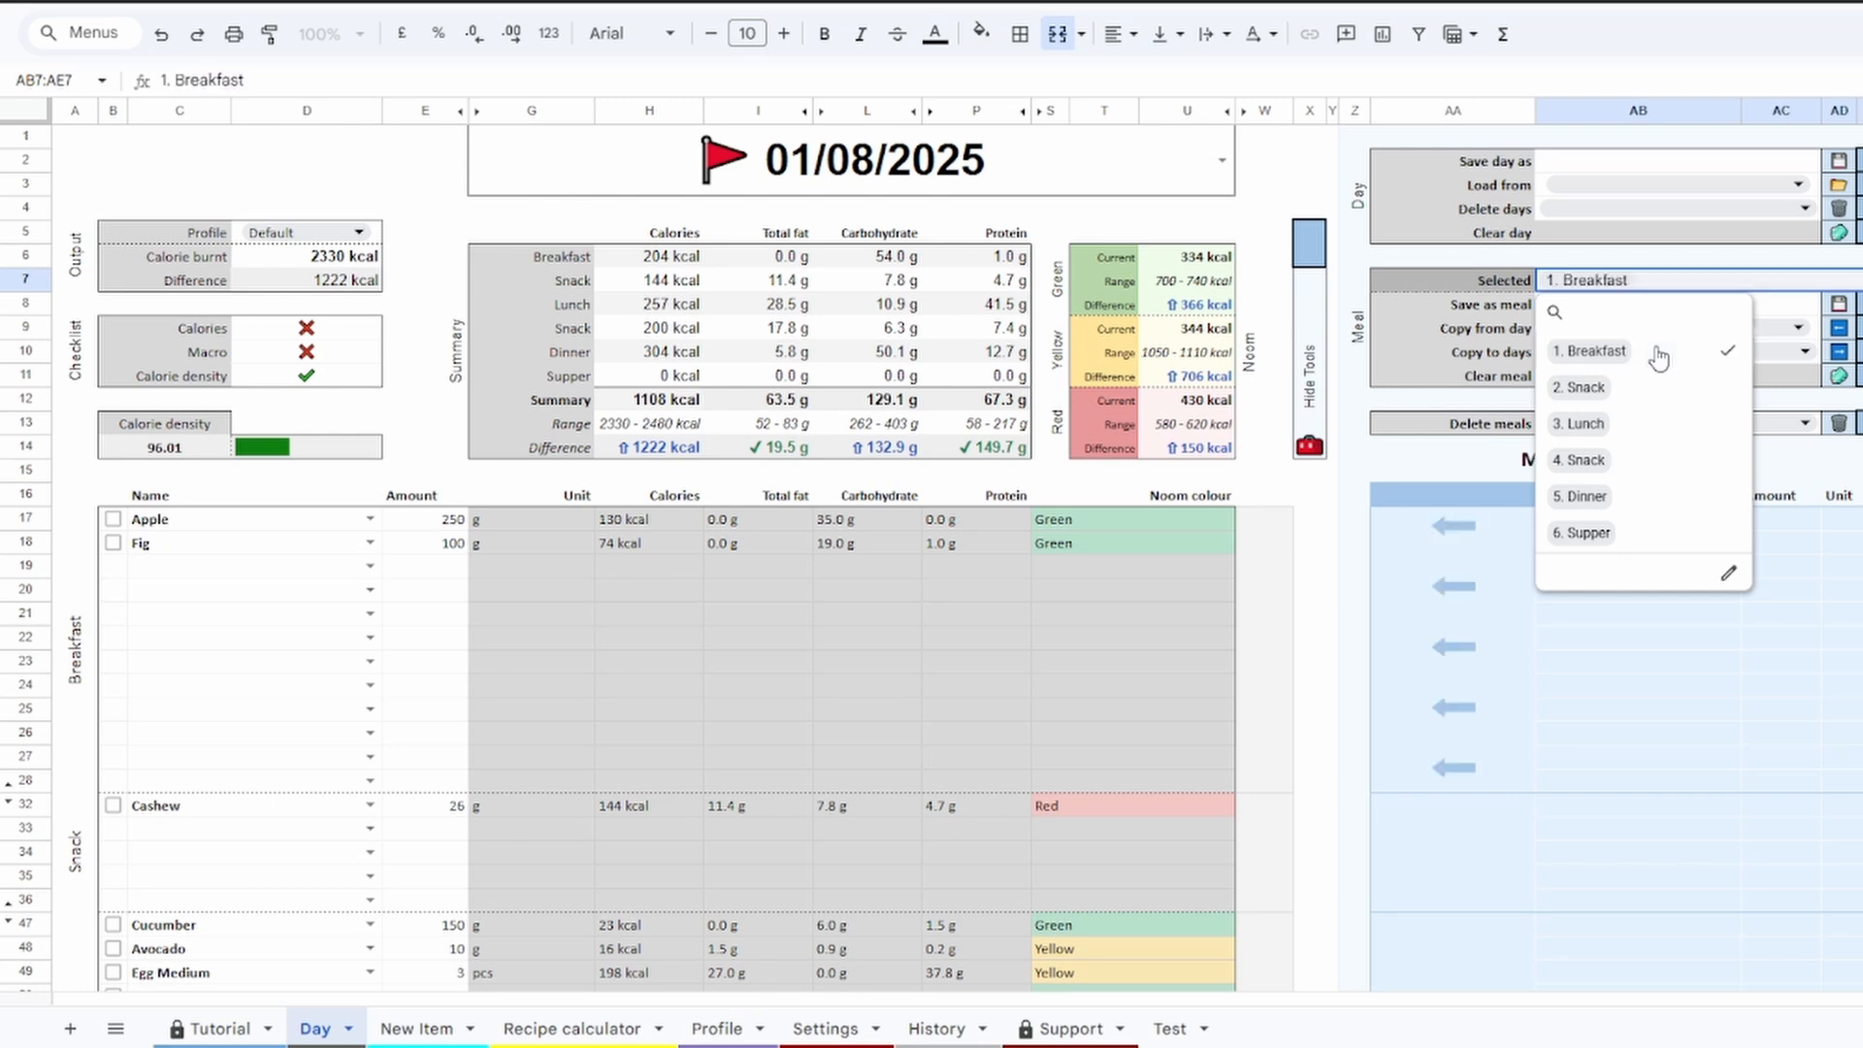
pyautogui.click(1642, 427)
pyautogui.click(1779, 590)
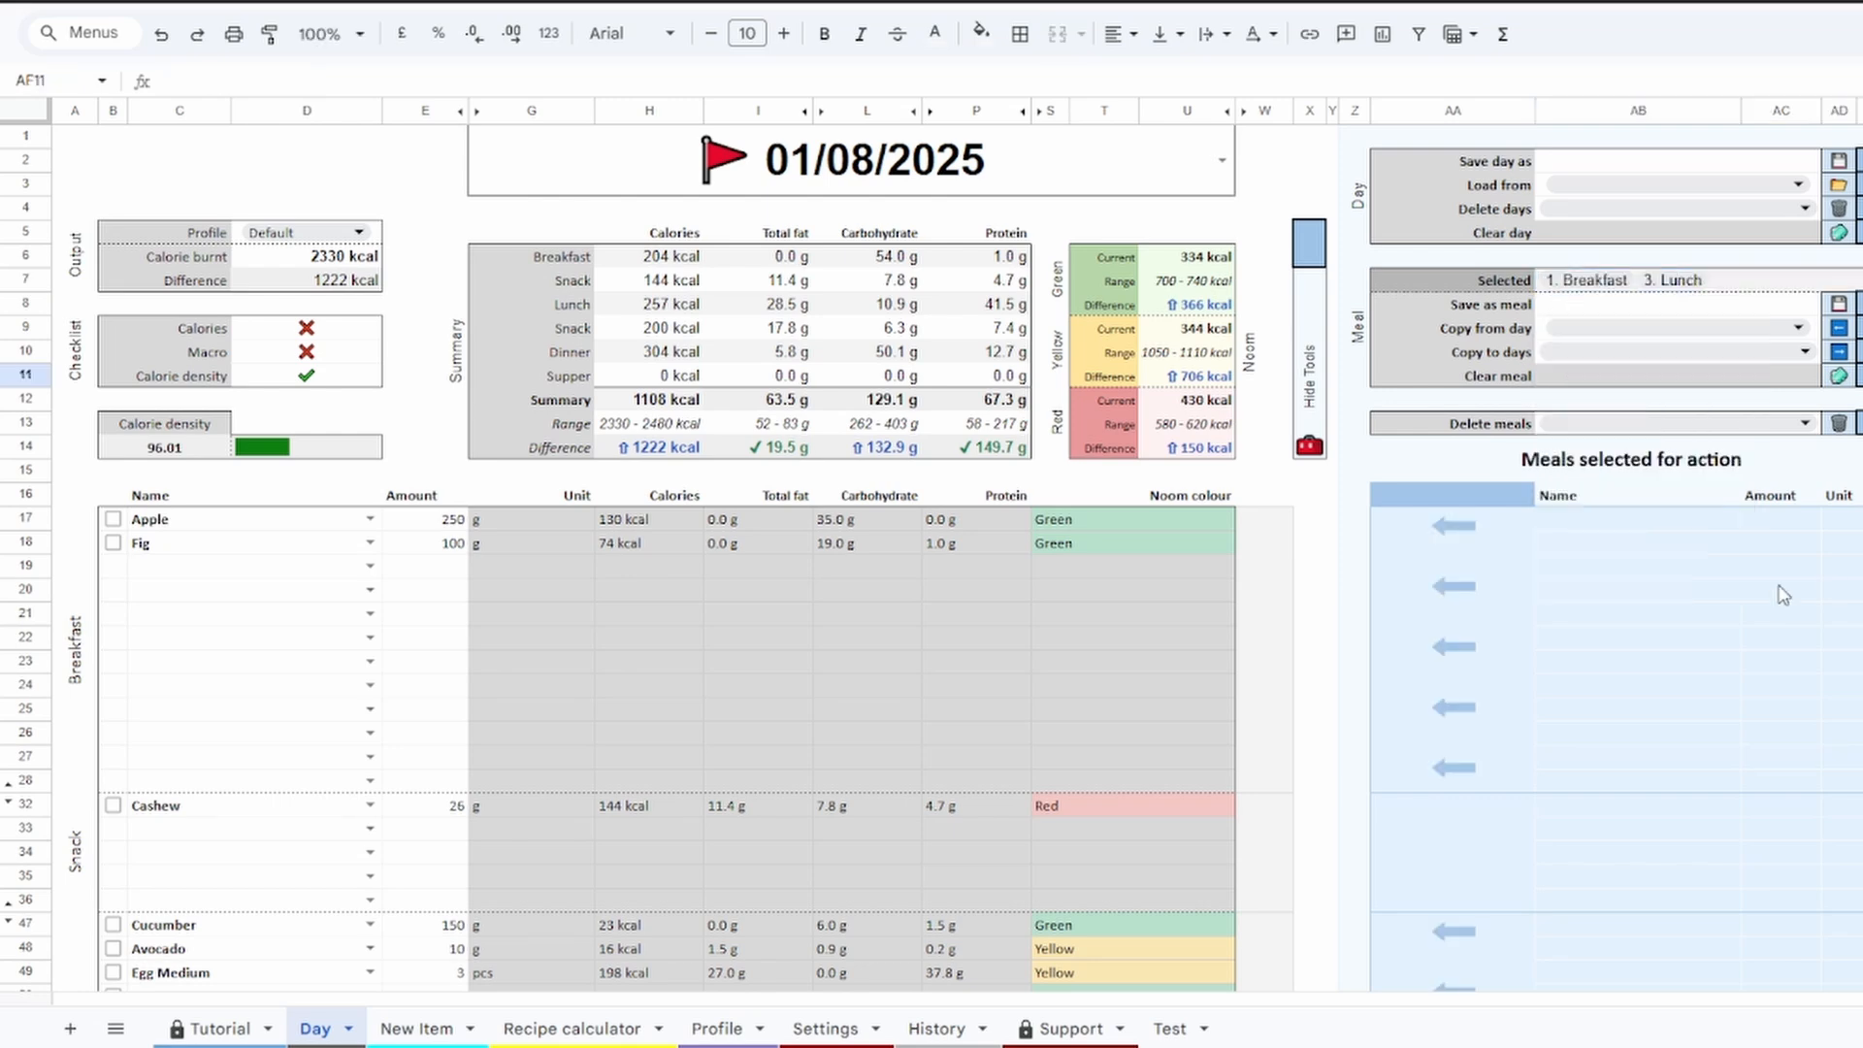
pyautogui.scroll(-4, 1517, 615)
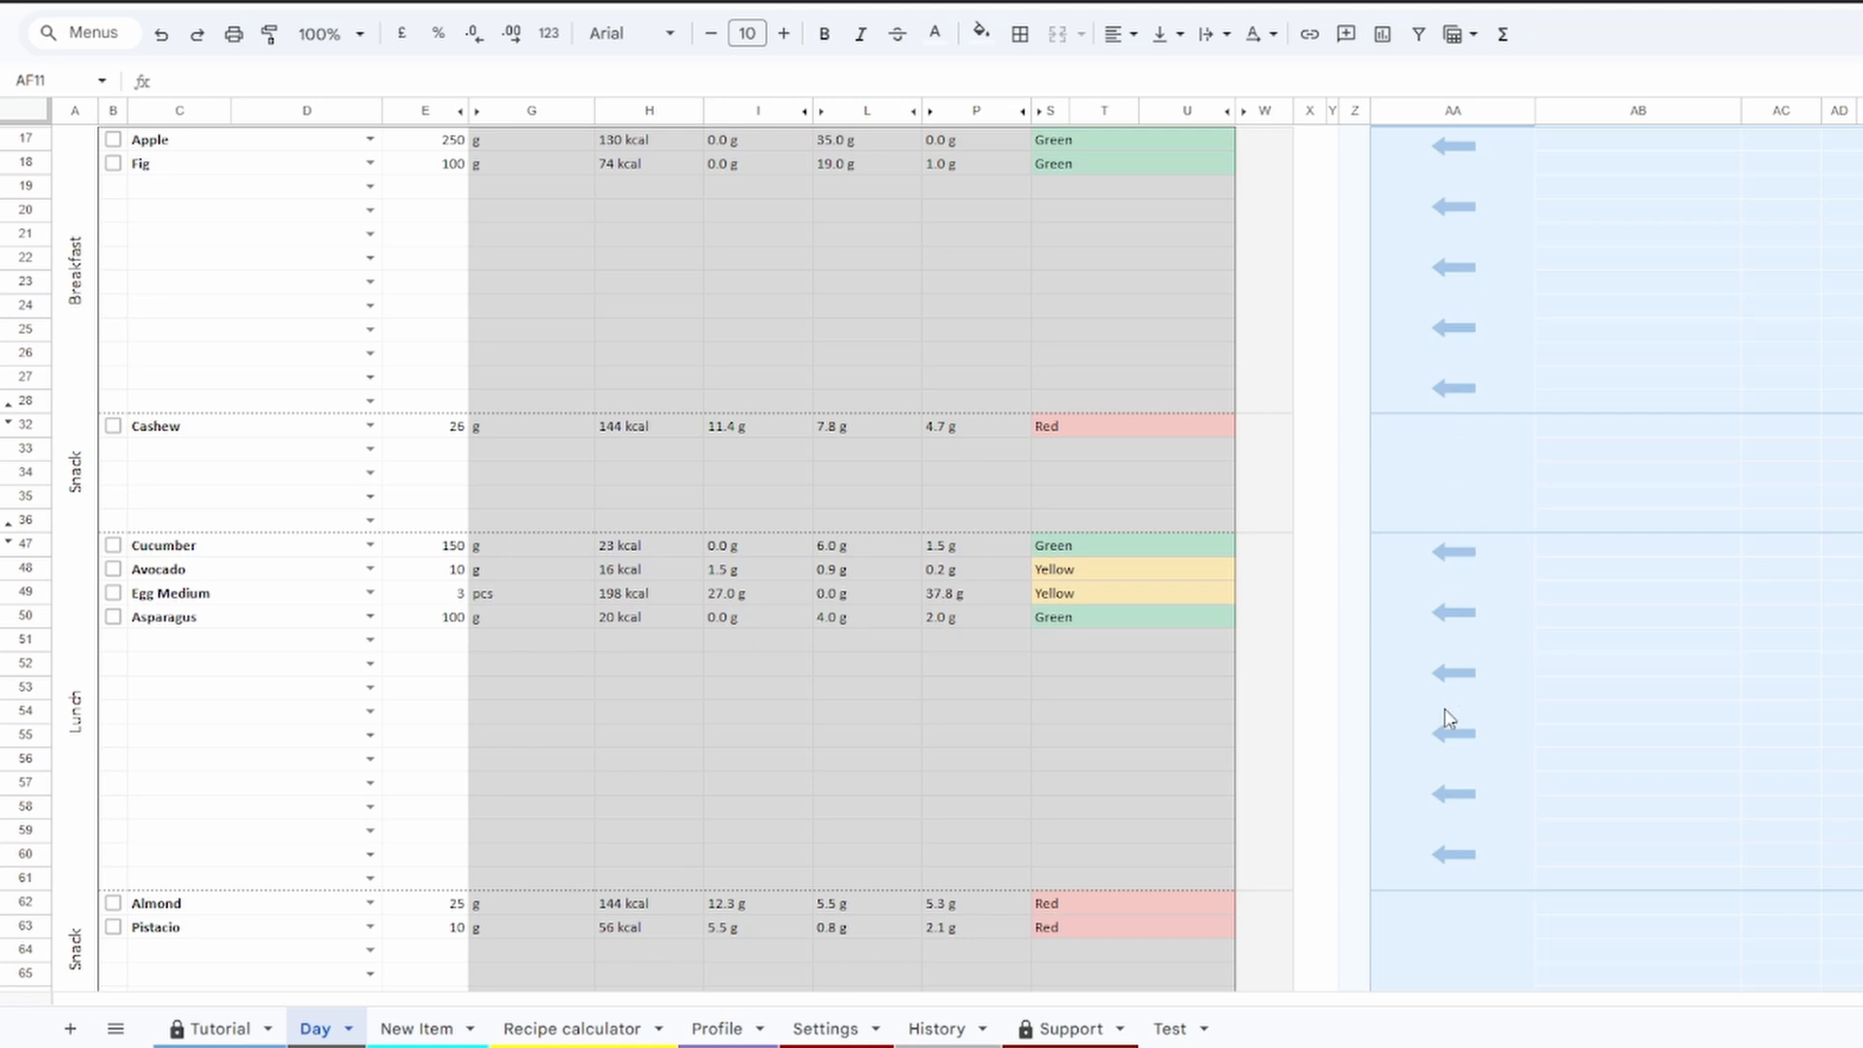
pyautogui.scroll(5, 1434, 757)
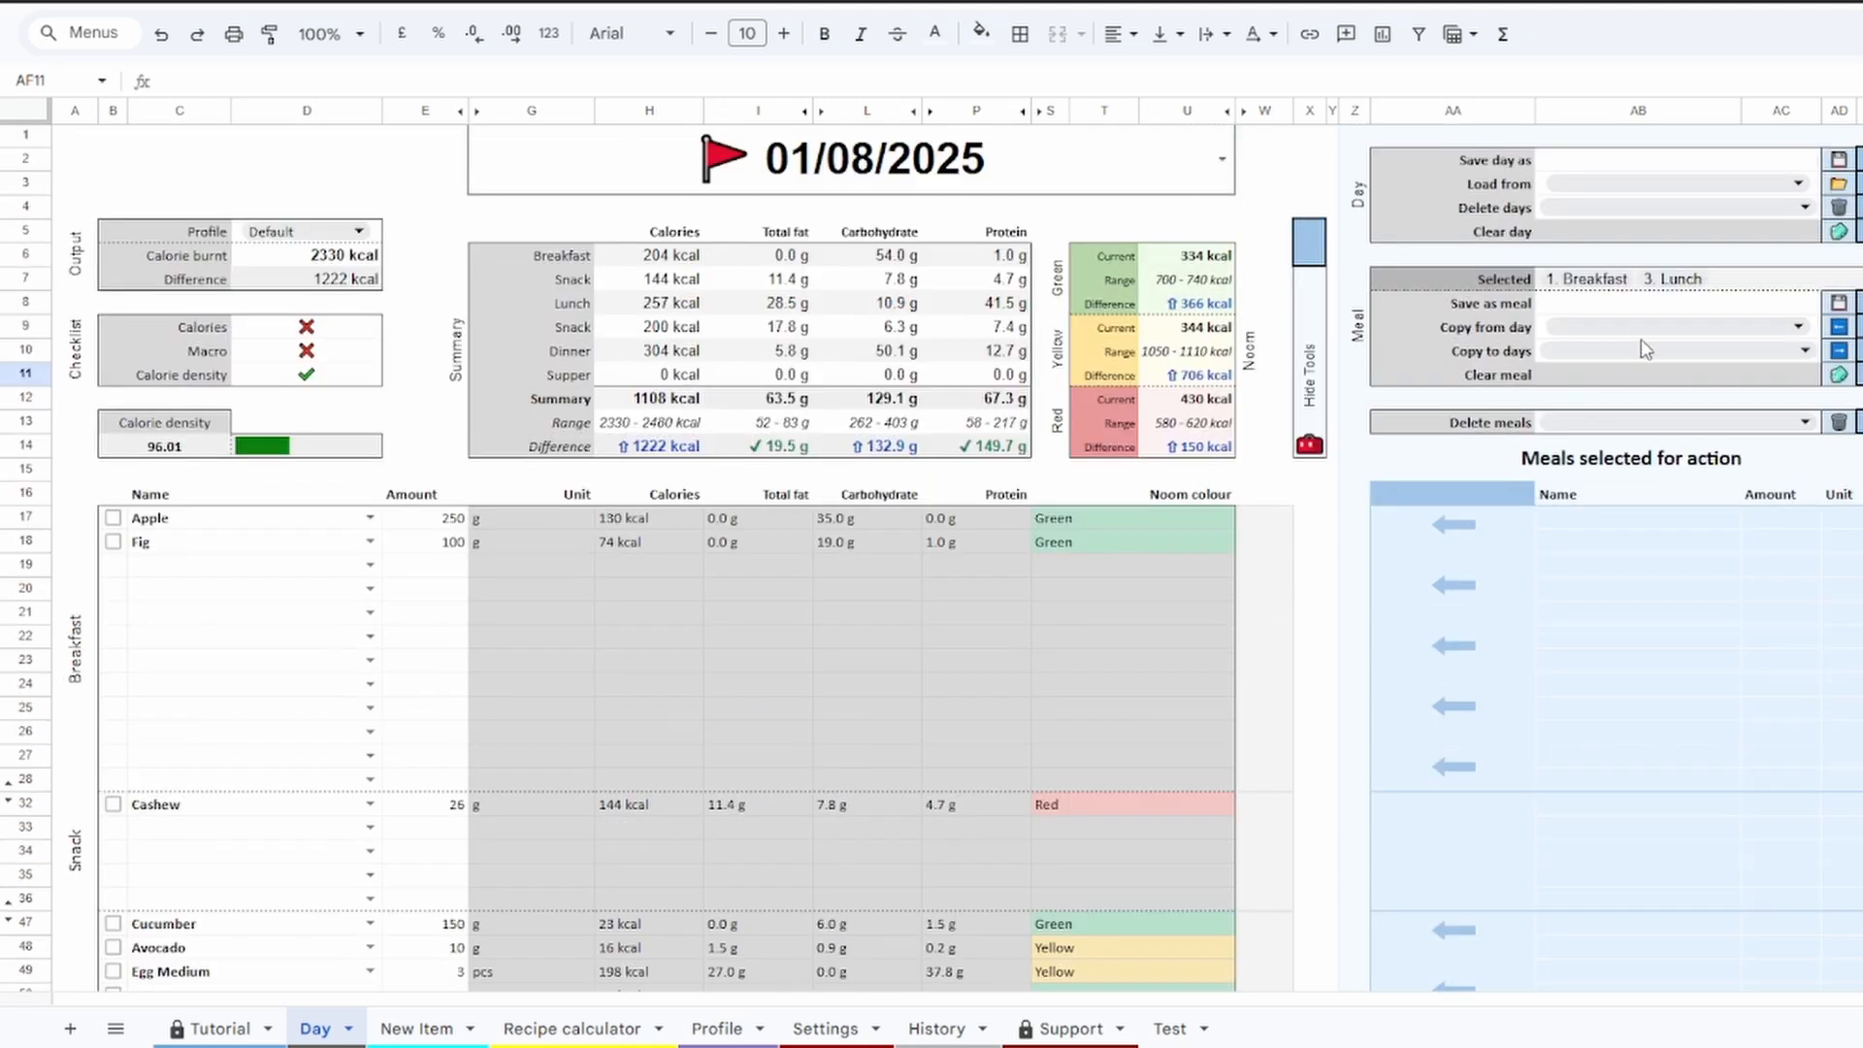
# Enter "Meal 1, Meal 2" as the save names for the selected breakfast and lunch
pyautogui.click(1681, 308)
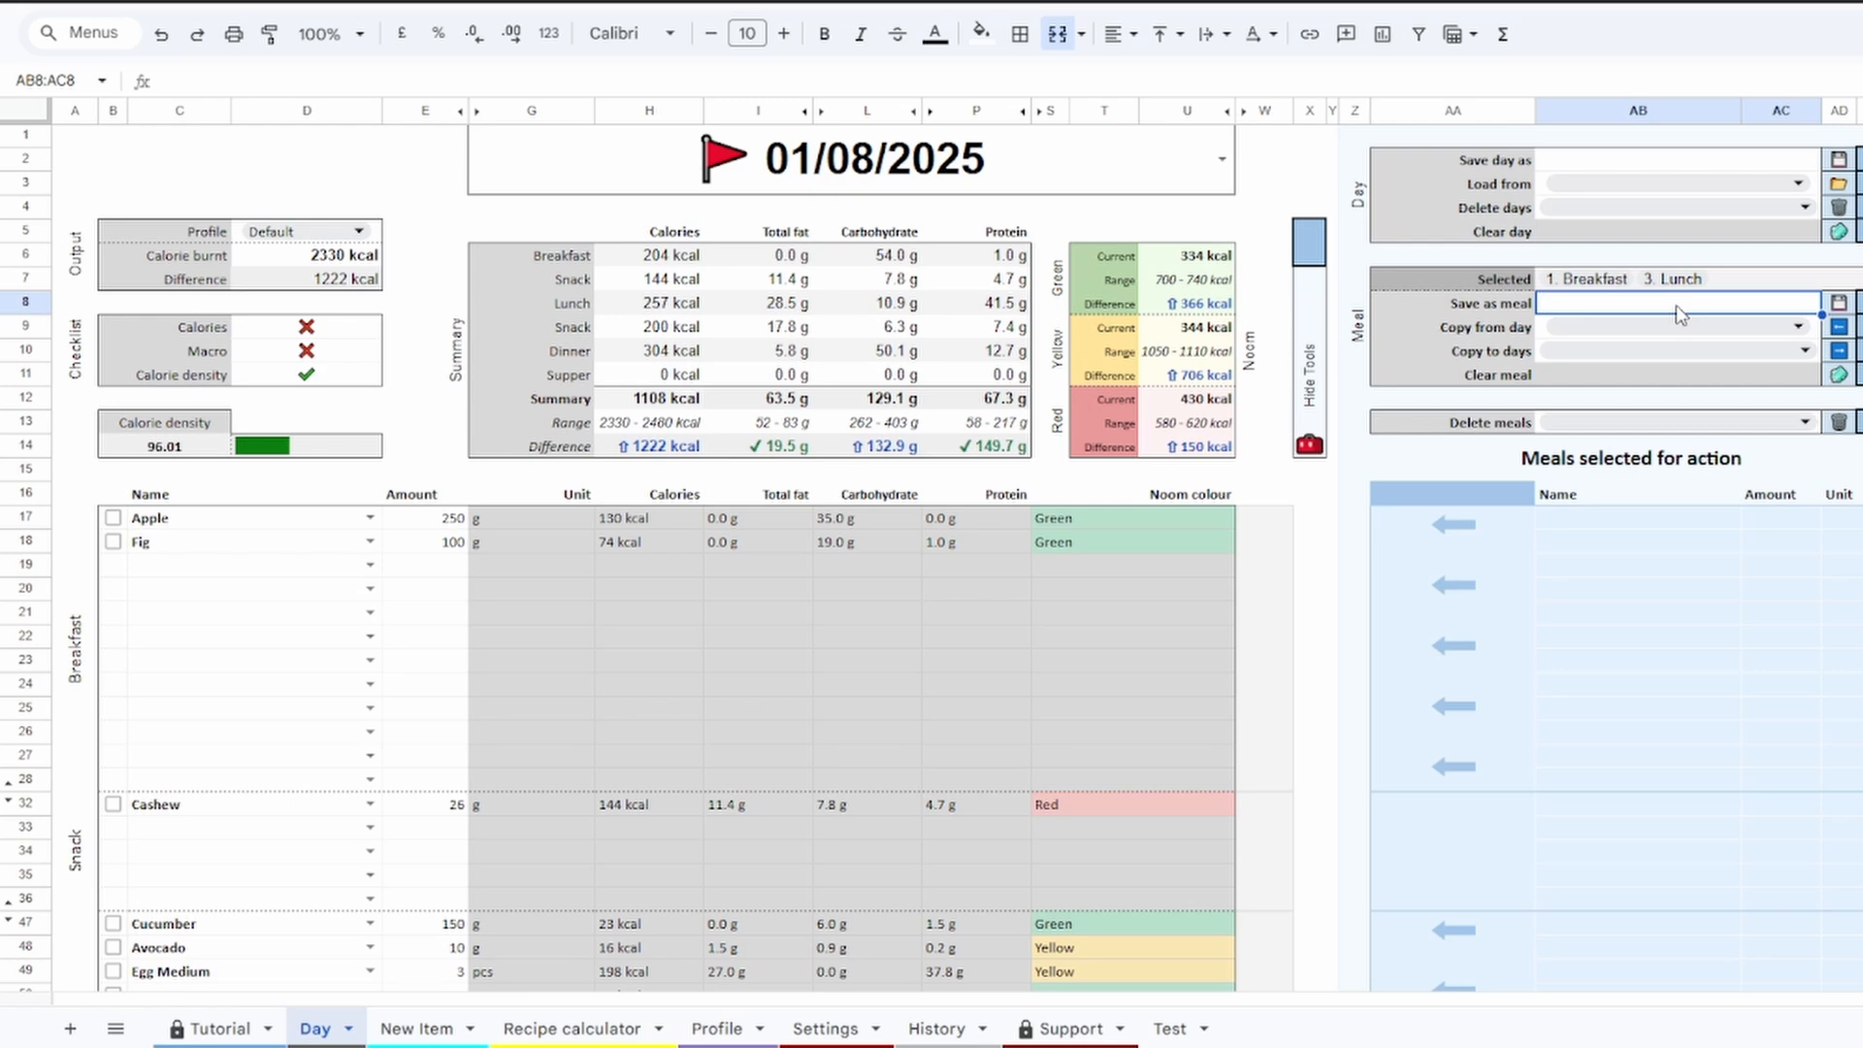
pyautogui.write('Meal 1, Meal')
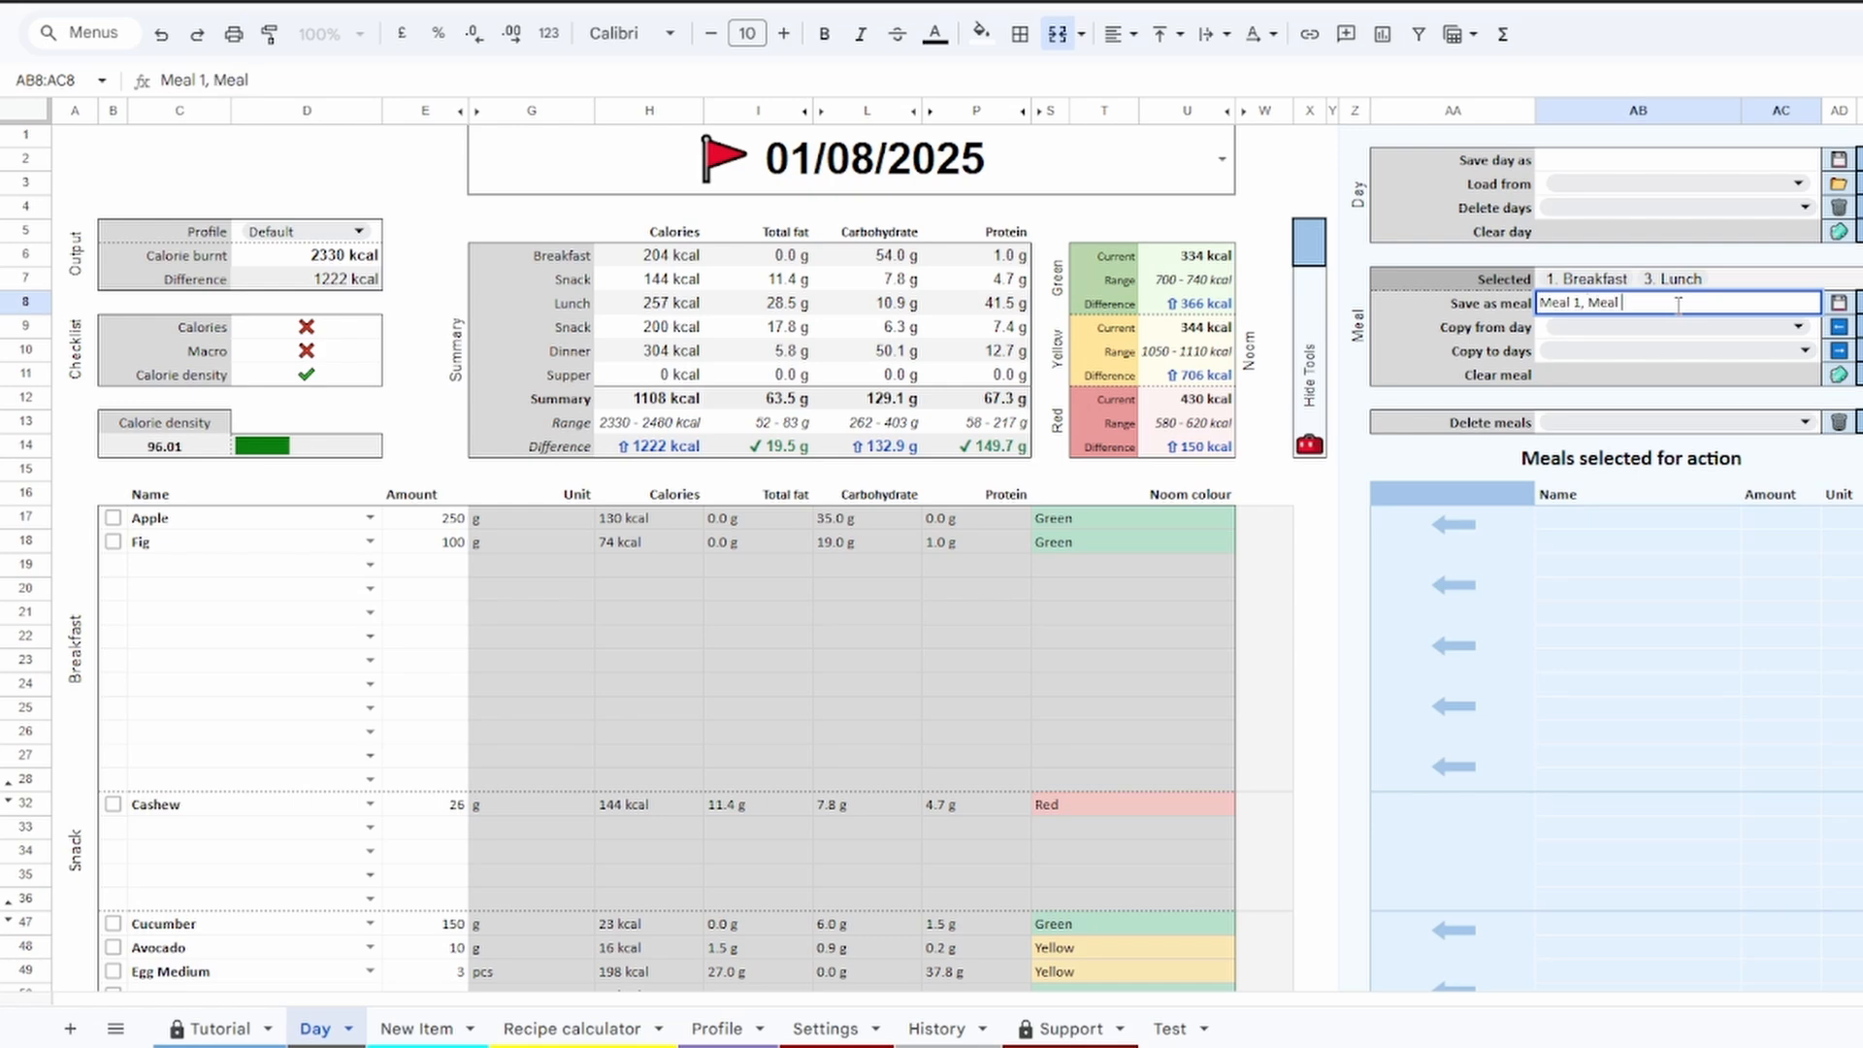
pyautogui.write('3')
pyautogui.press('Return')
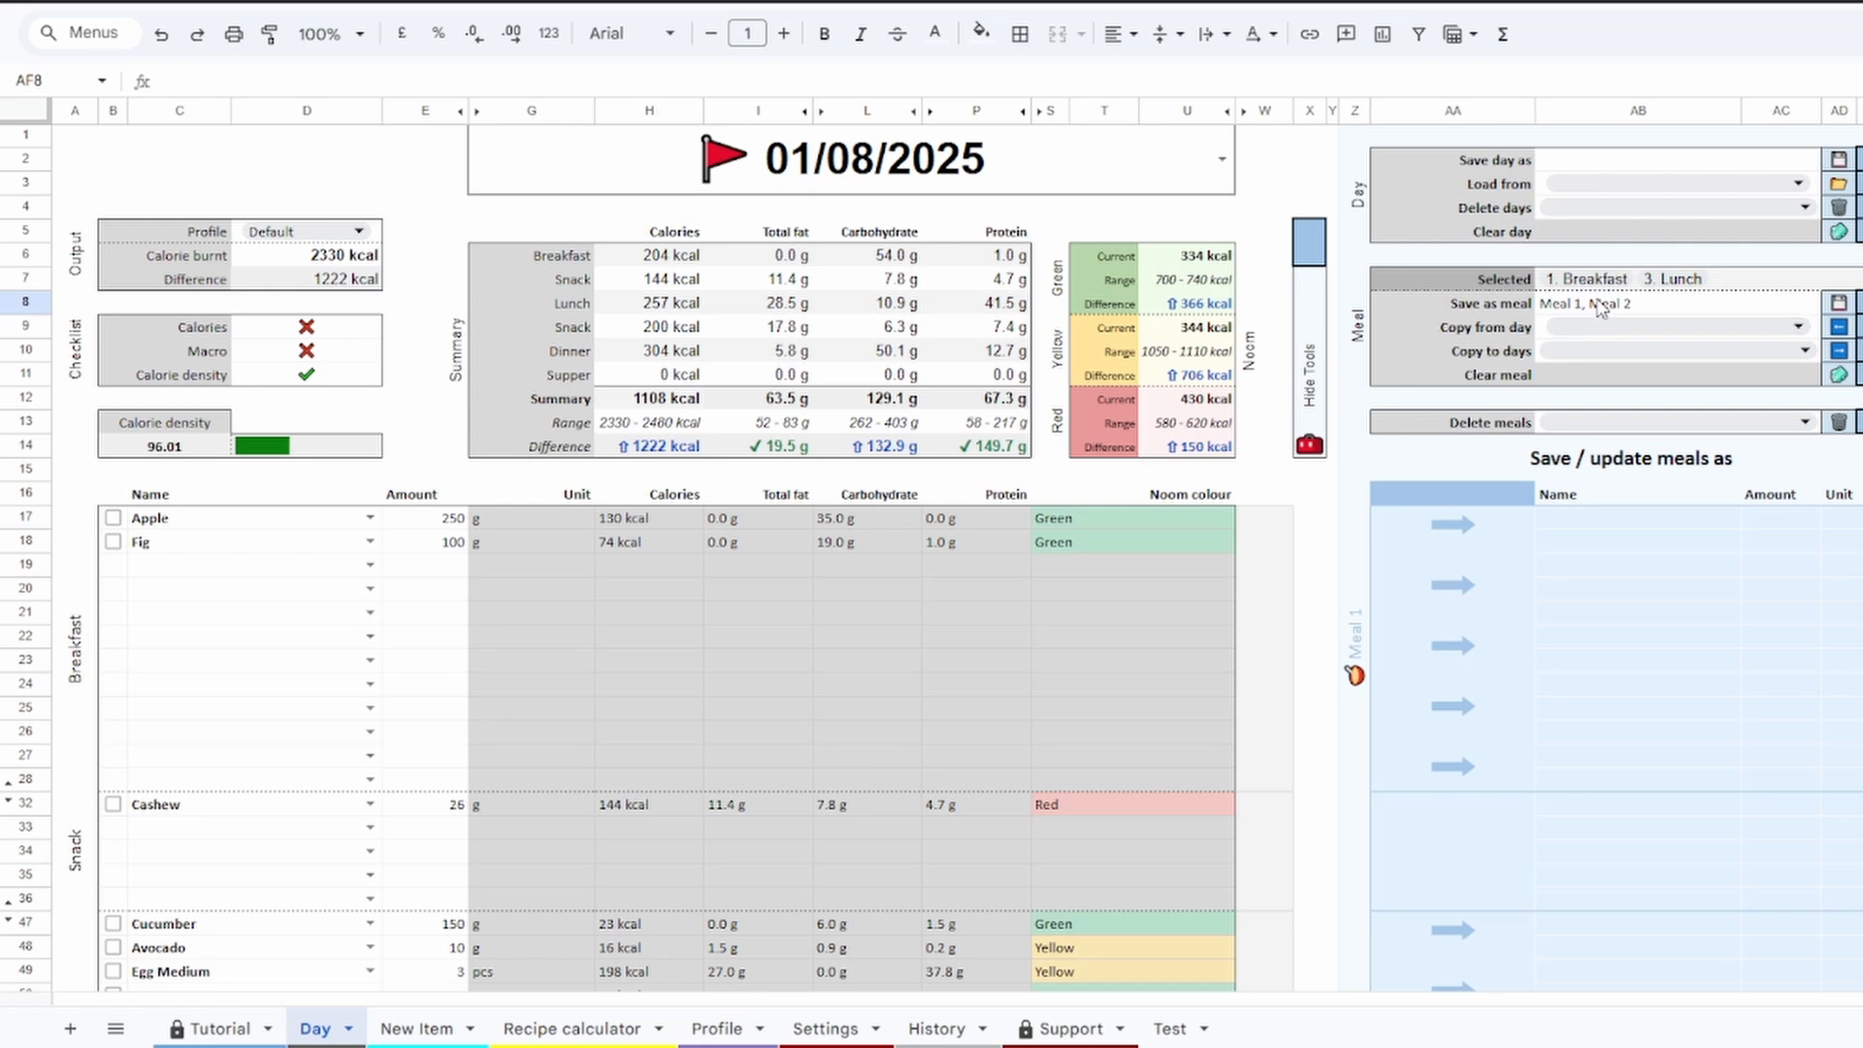
# Examine the save preview to see which meals of the day are assigned the names Meal 1 and Meal 2
pyautogui.scroll(-5, 1416, 669)
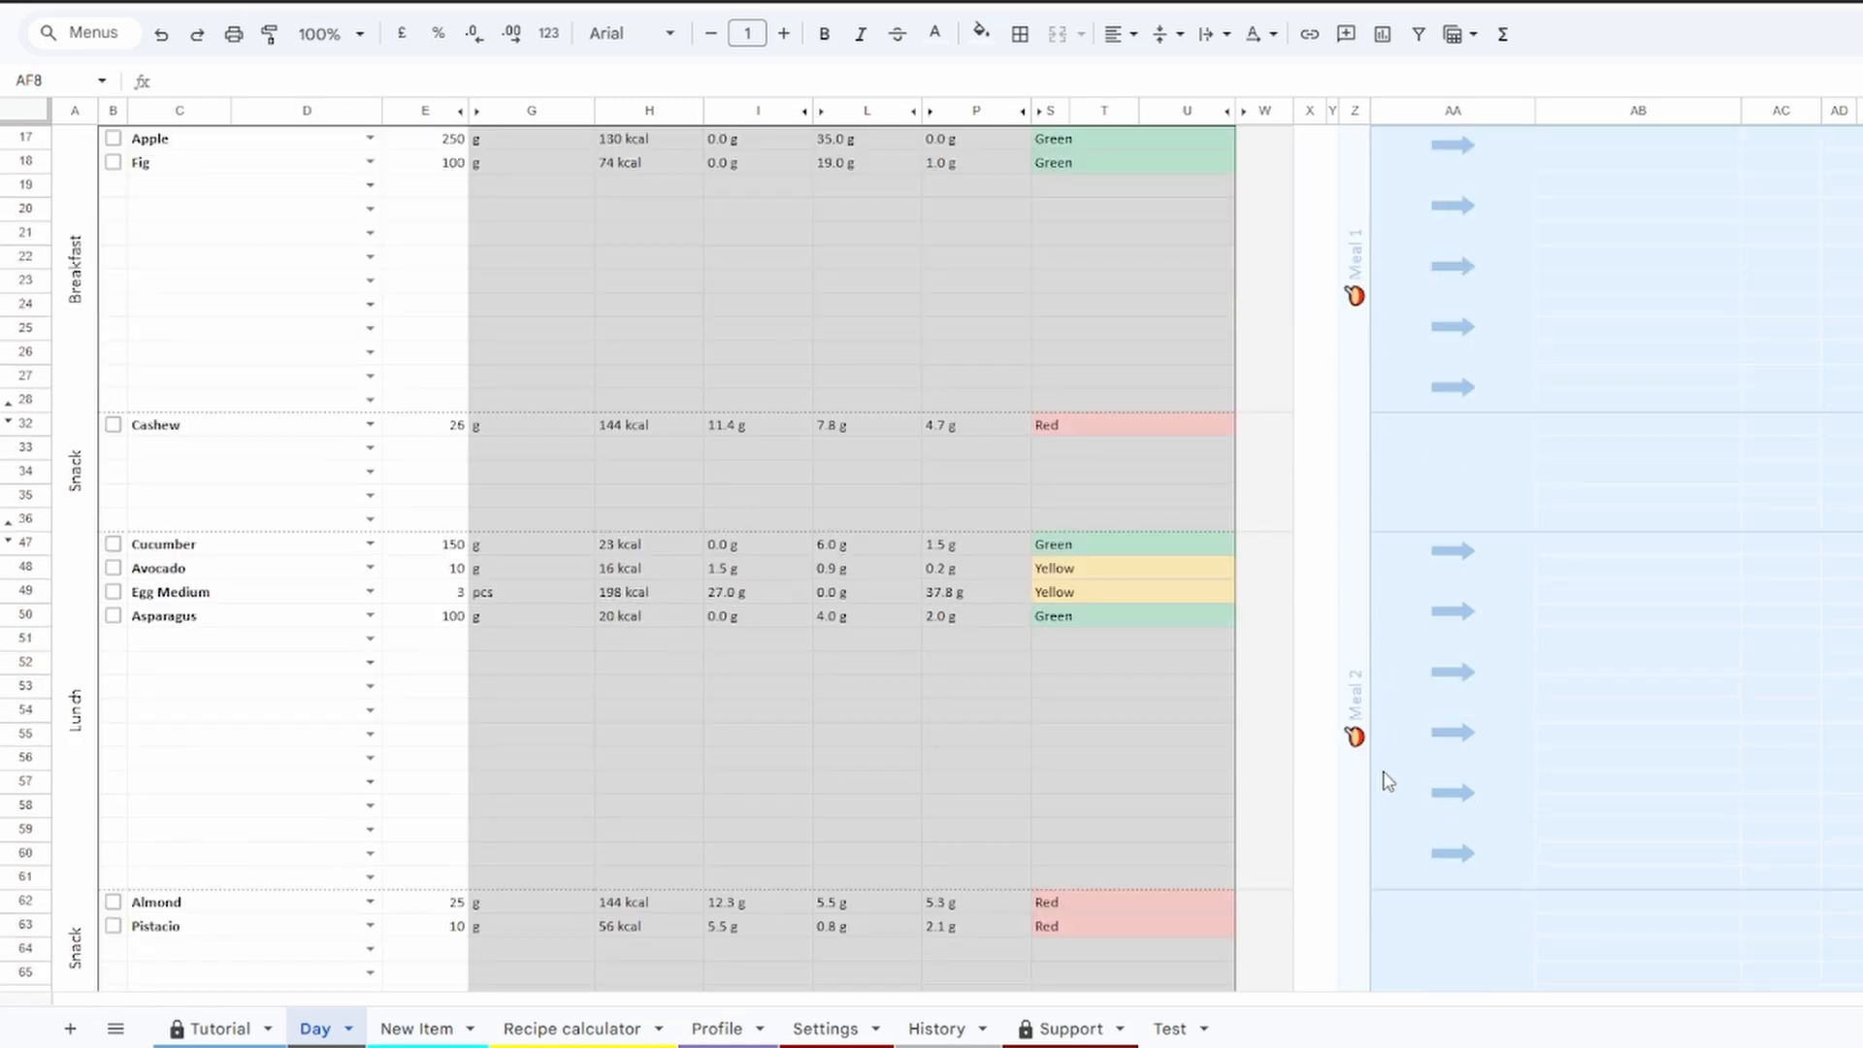
pyautogui.scroll(5, 1387, 781)
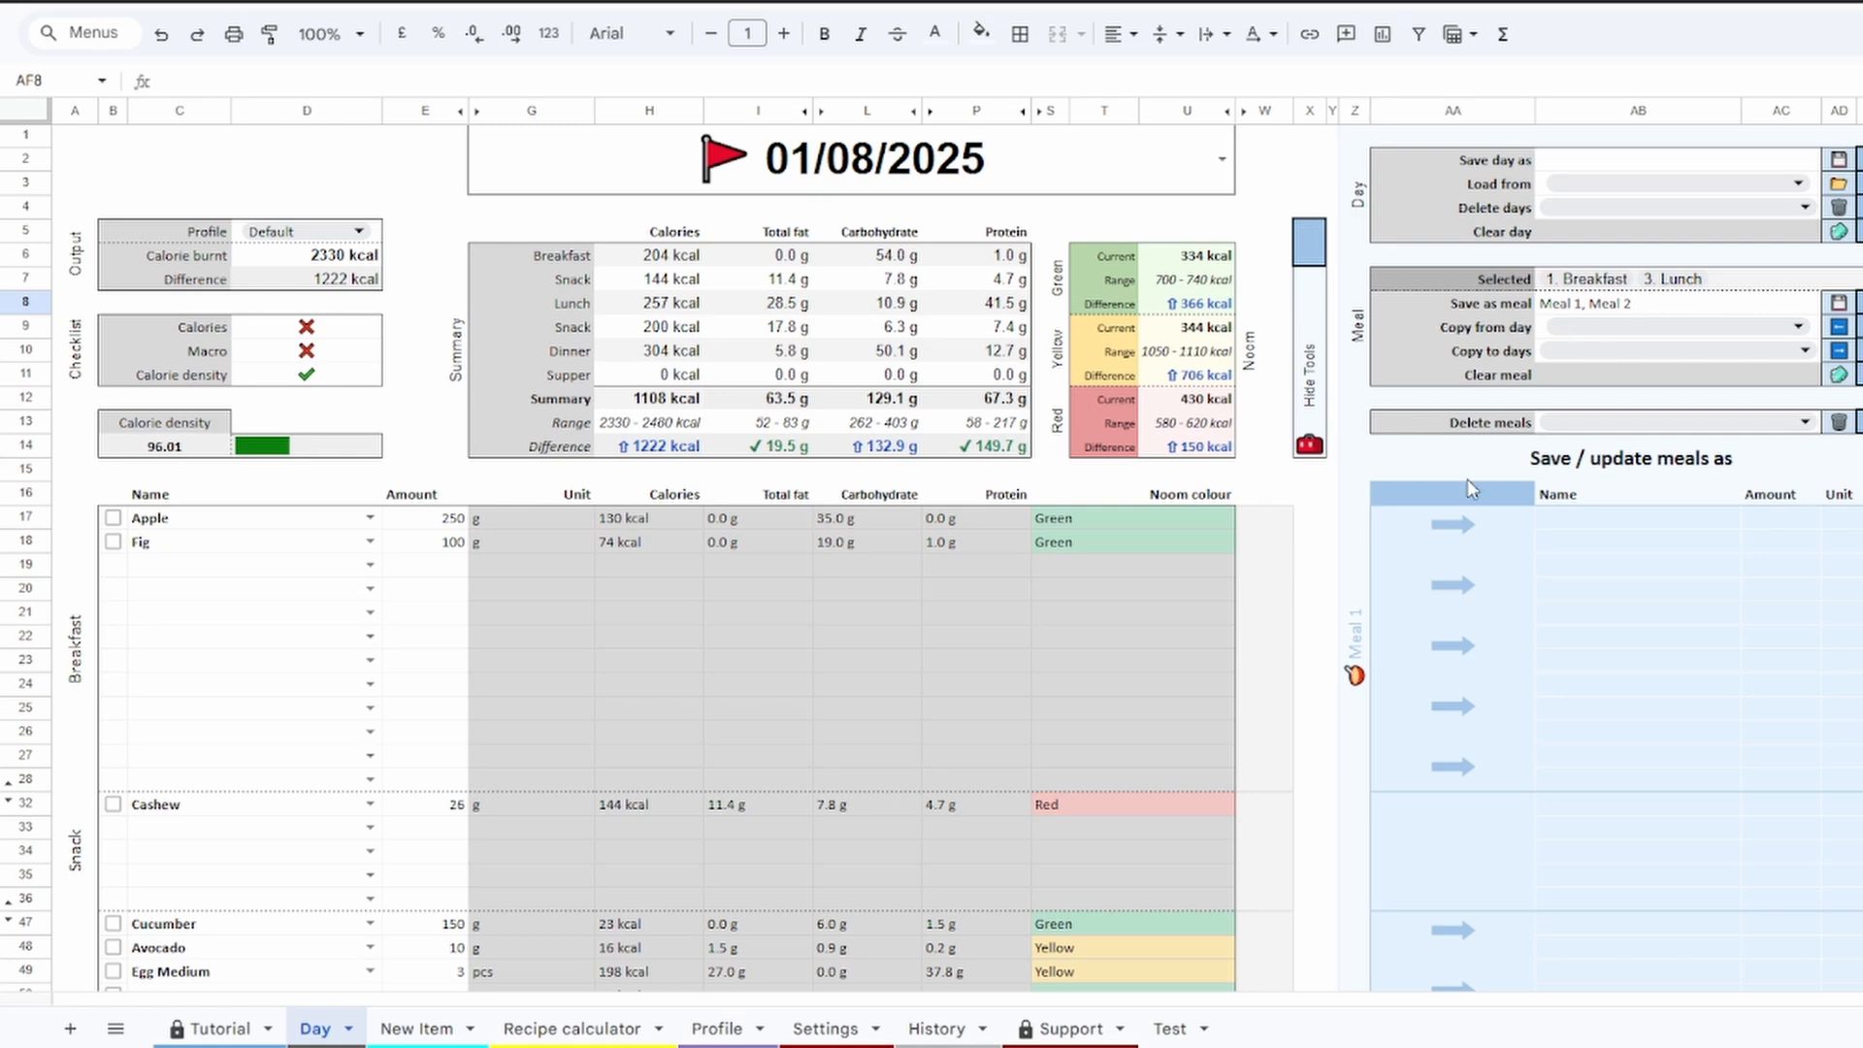
pyautogui.scroll(-3, 1359, 726)
pyautogui.scroll(3, 1402, 506)
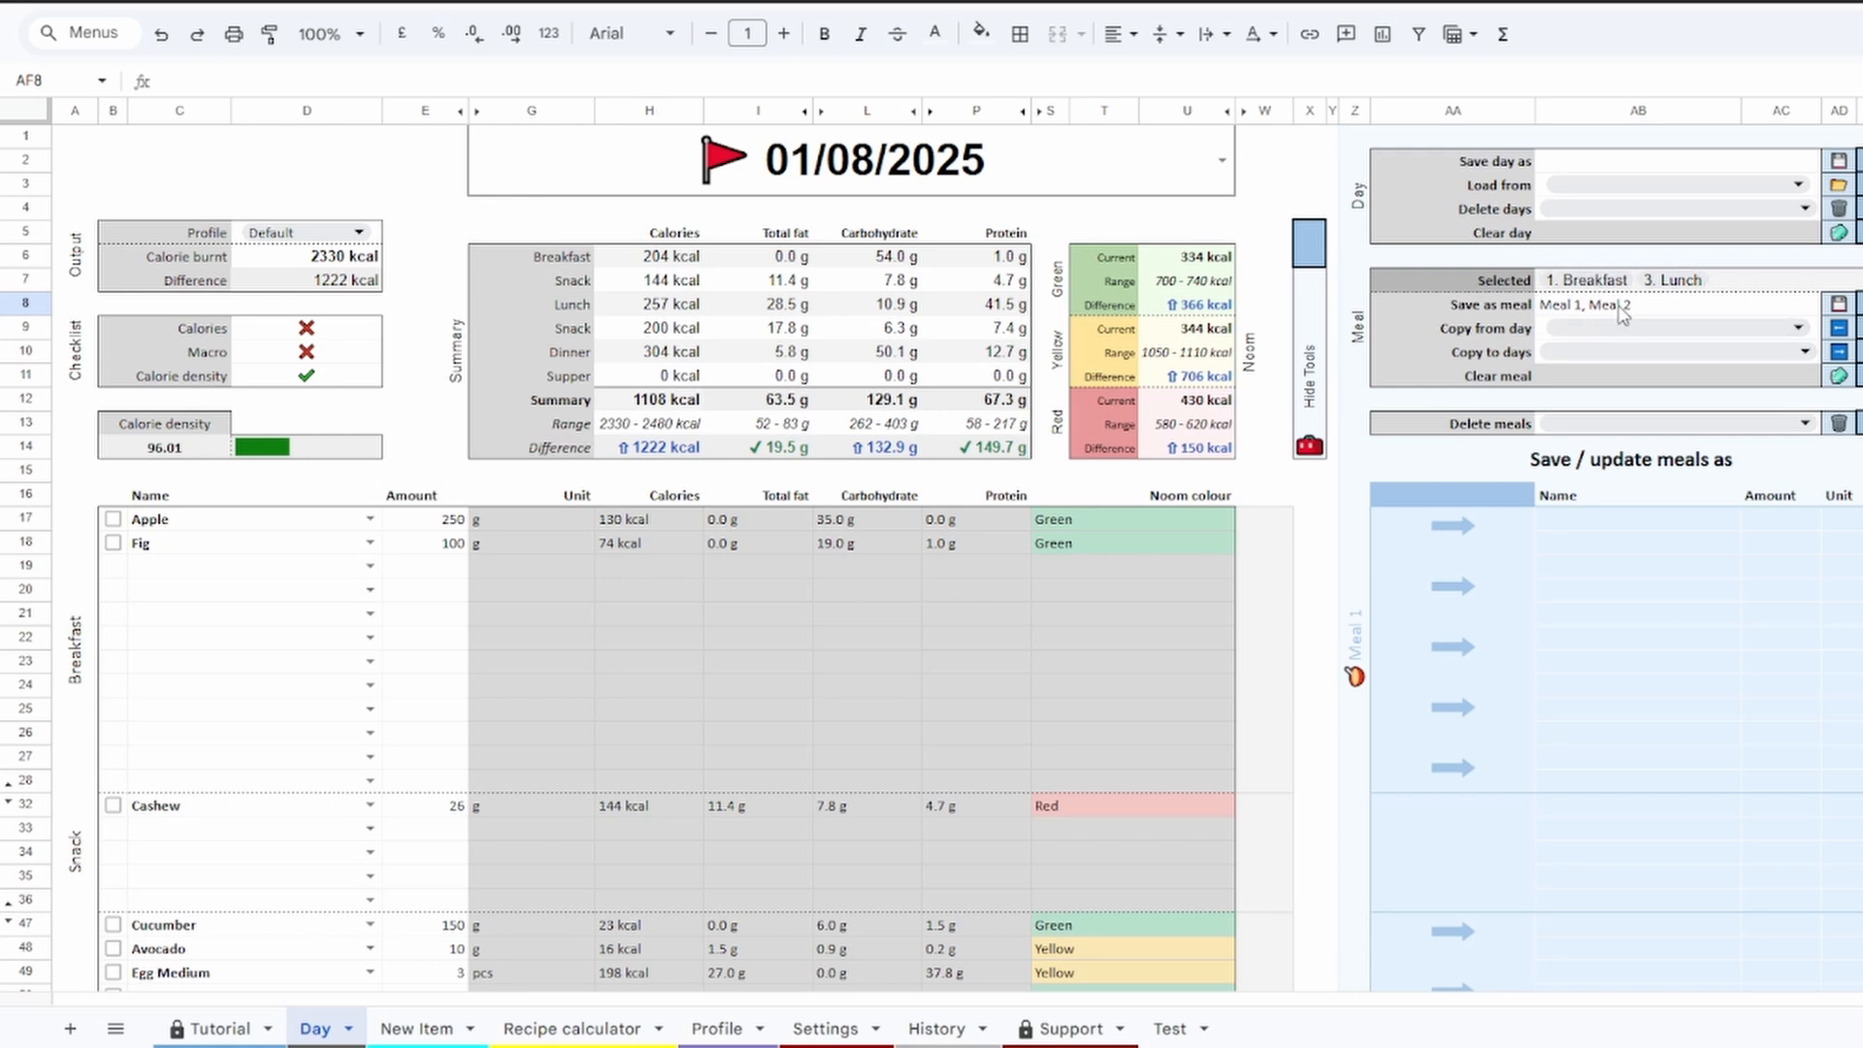
pyautogui.scroll(-5, 1569, 571)
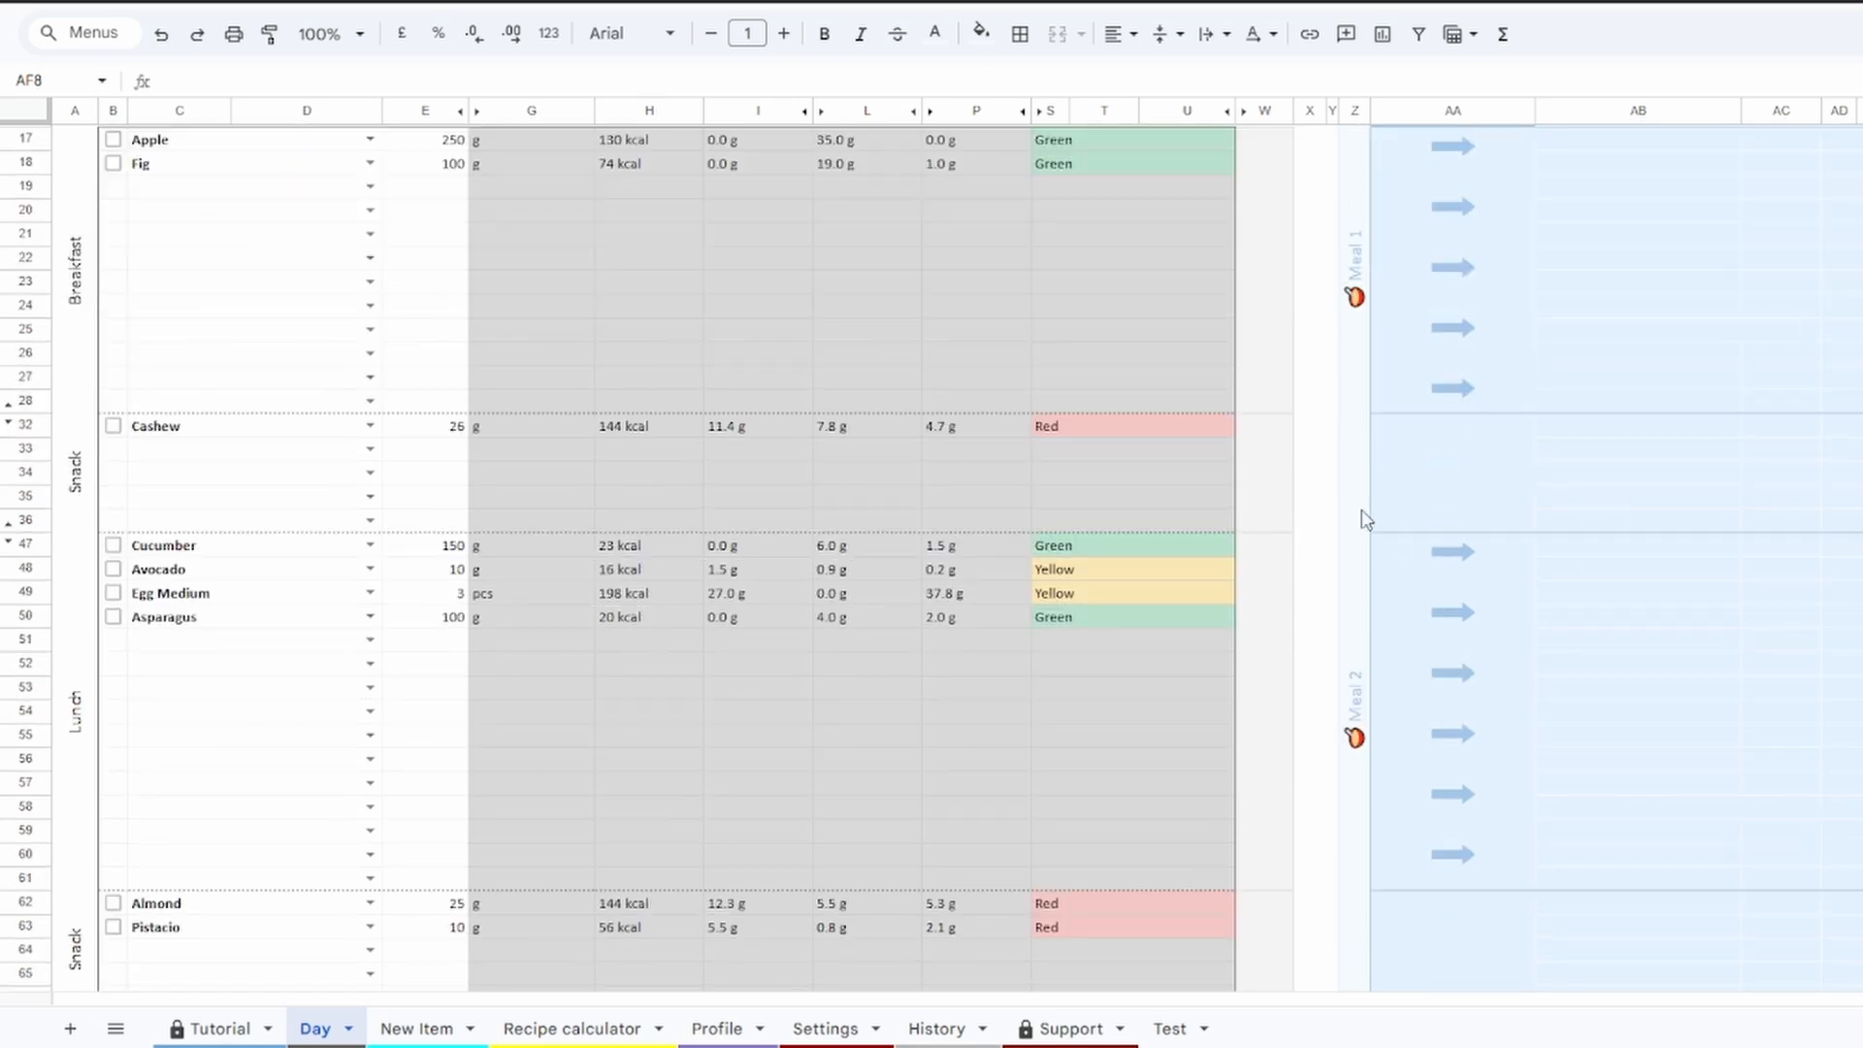
pyautogui.scroll(-7, 1363, 543)
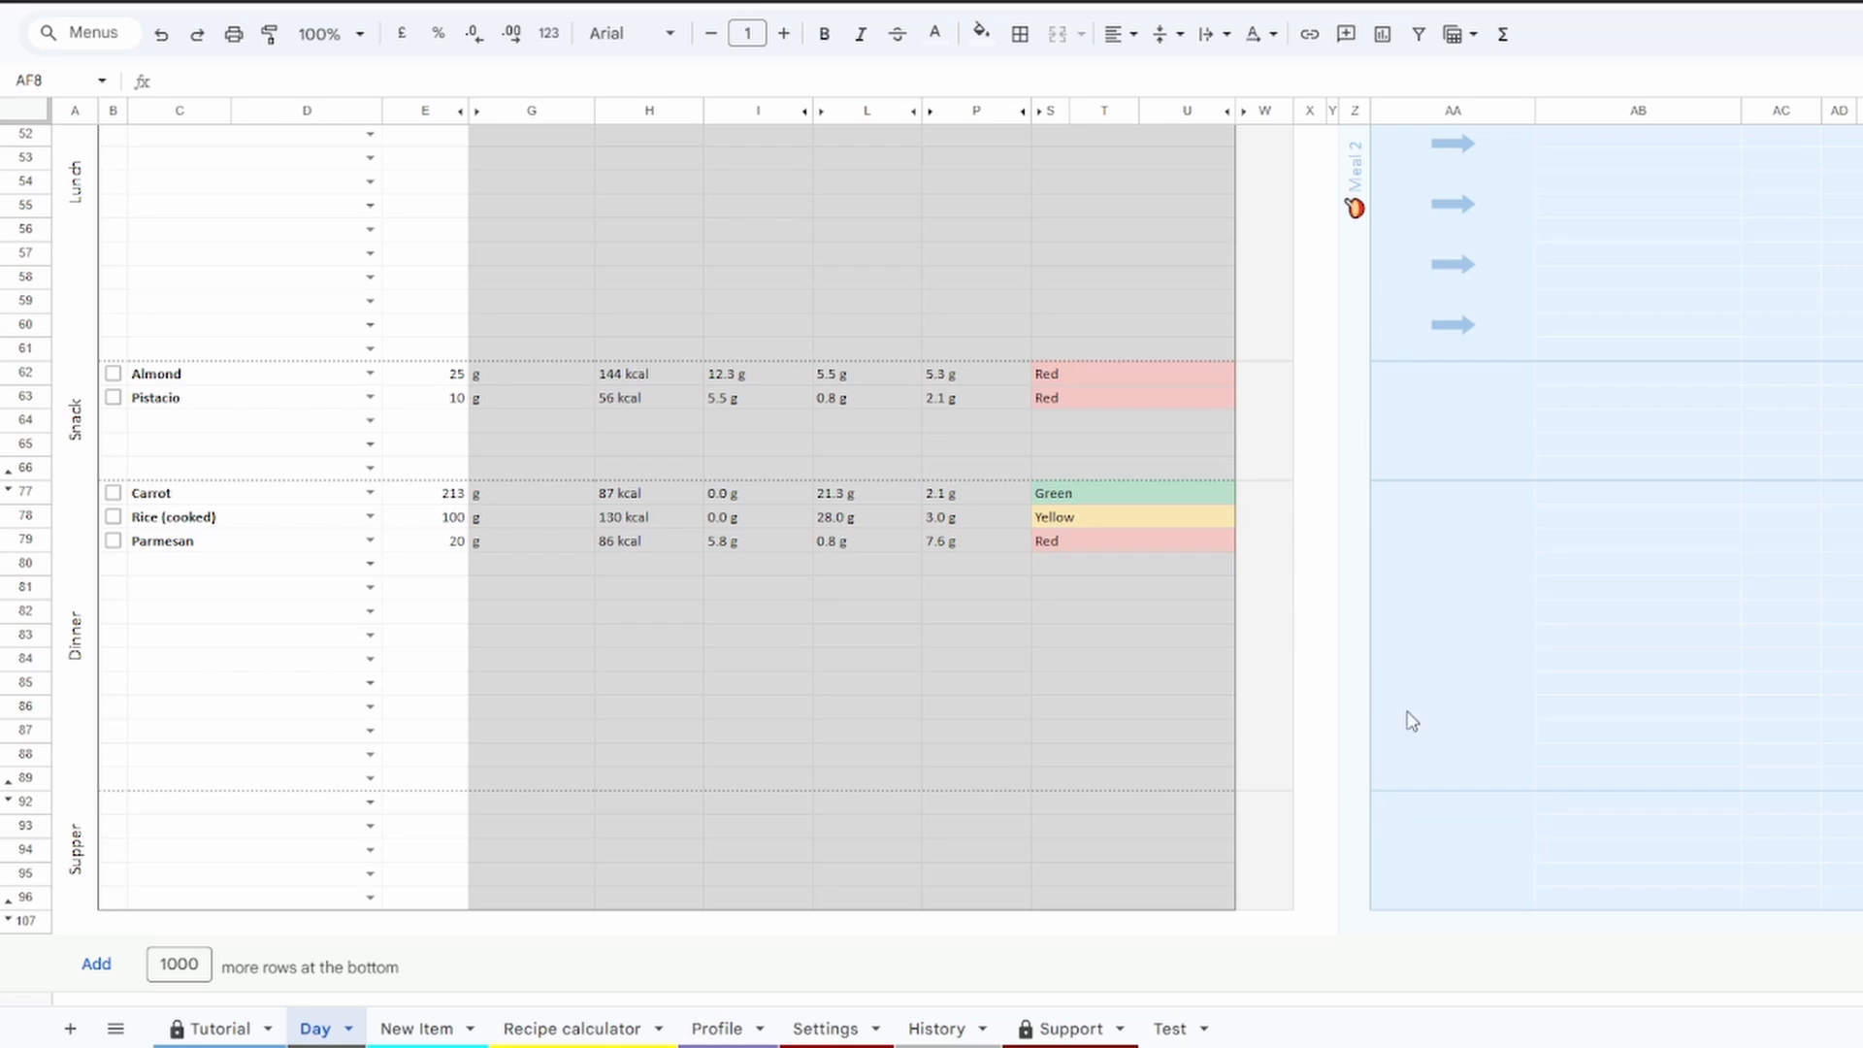
pyautogui.scroll(7, 1545, 713)
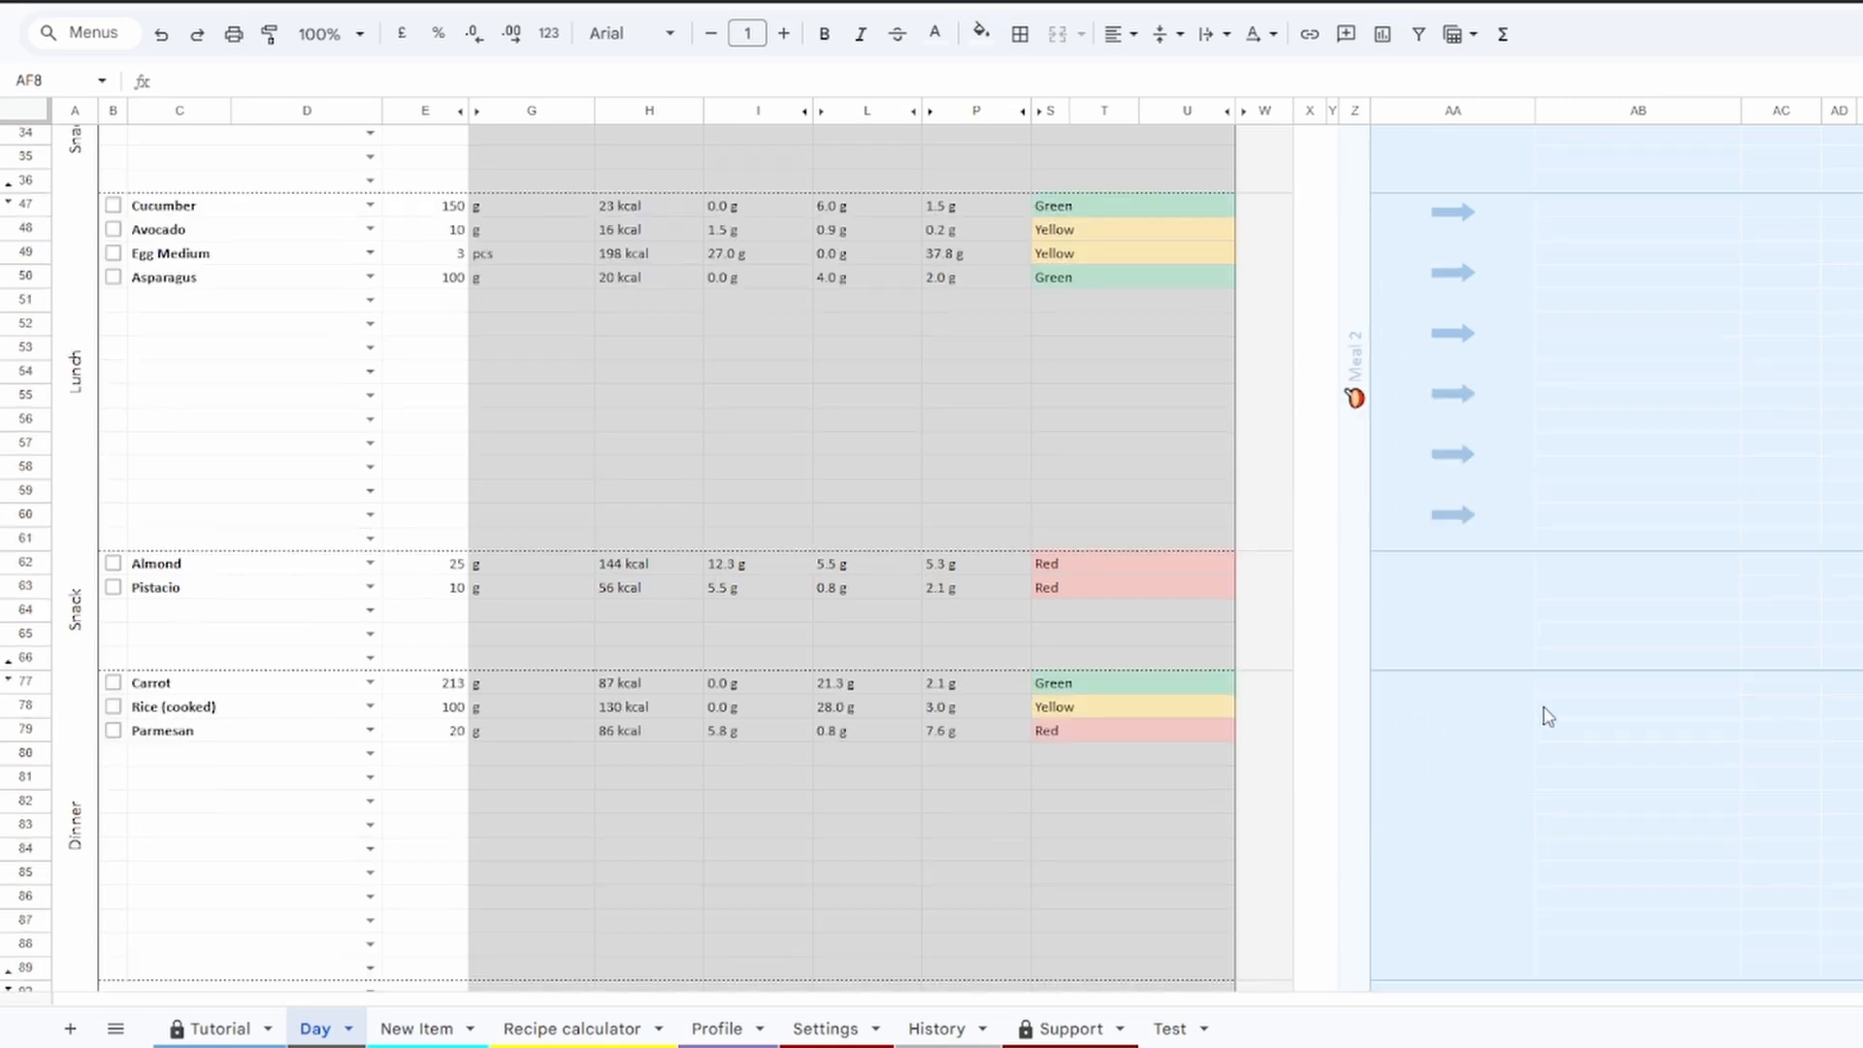
pyautogui.scroll(5, 1355, 692)
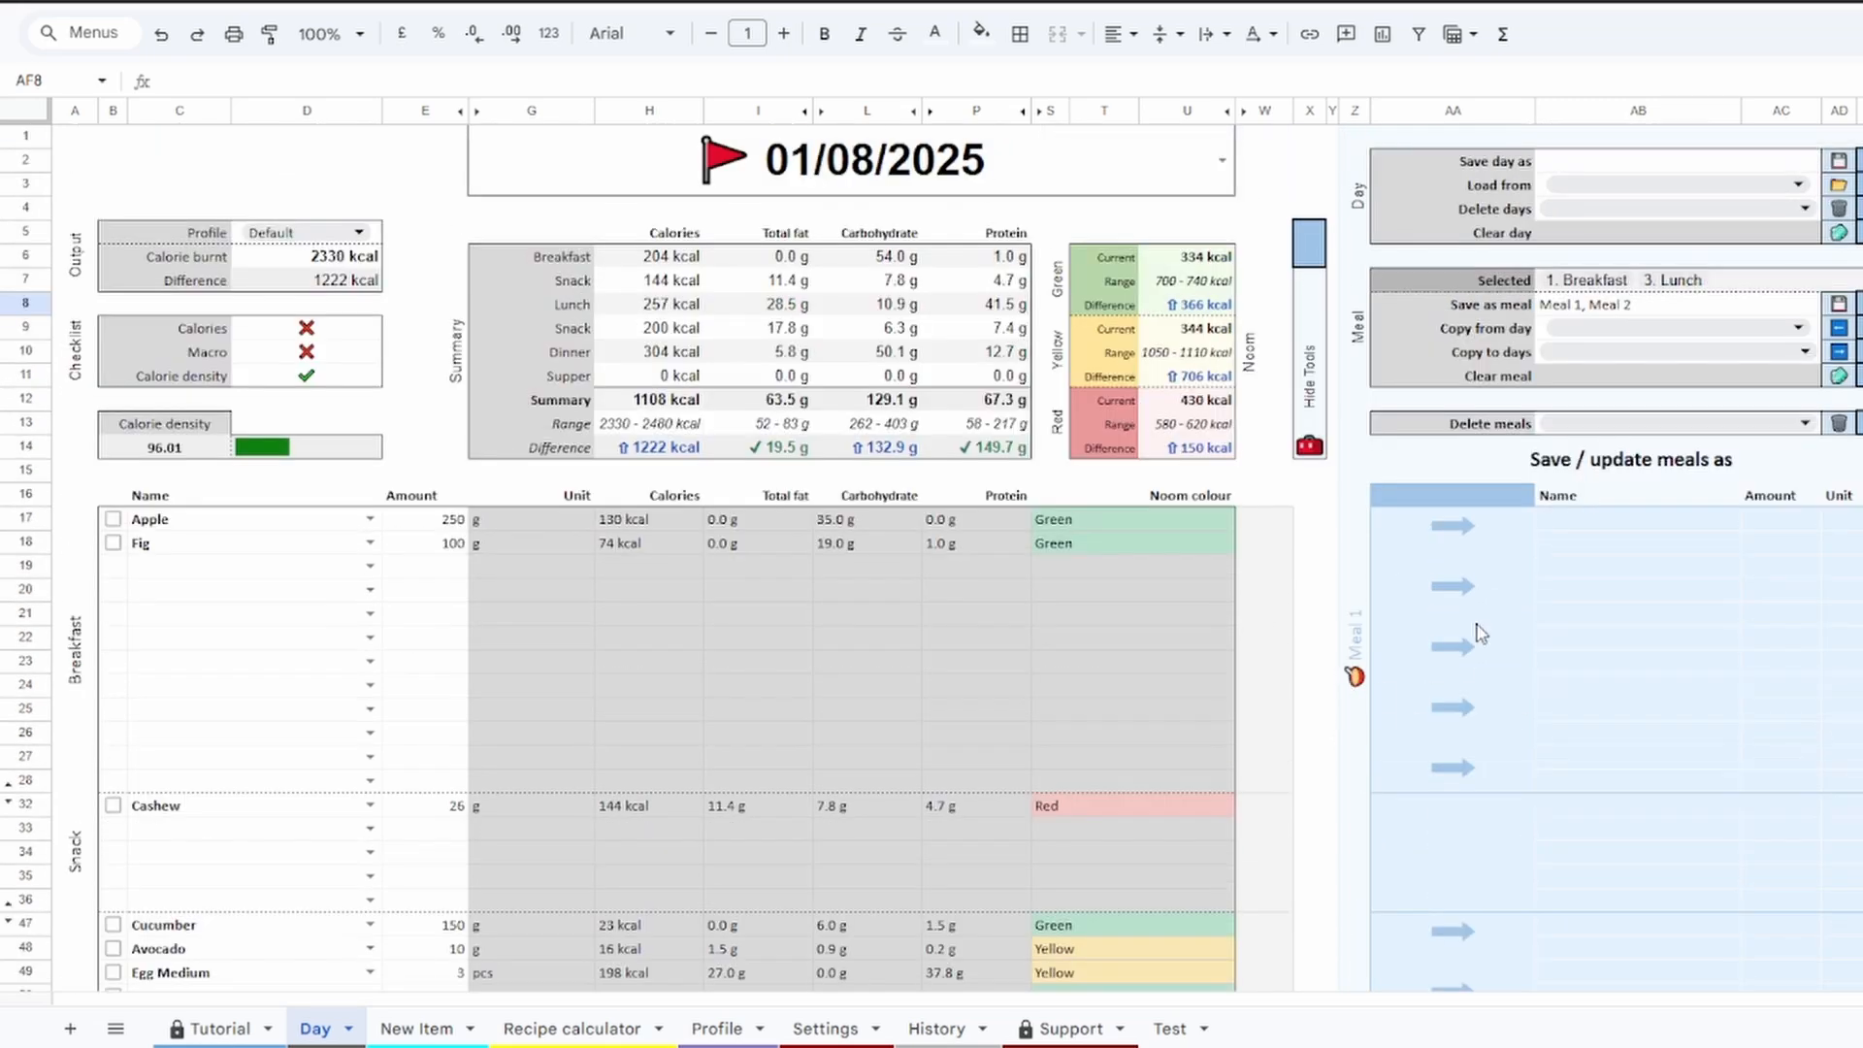
pyautogui.scroll(-5, 1103, 473)
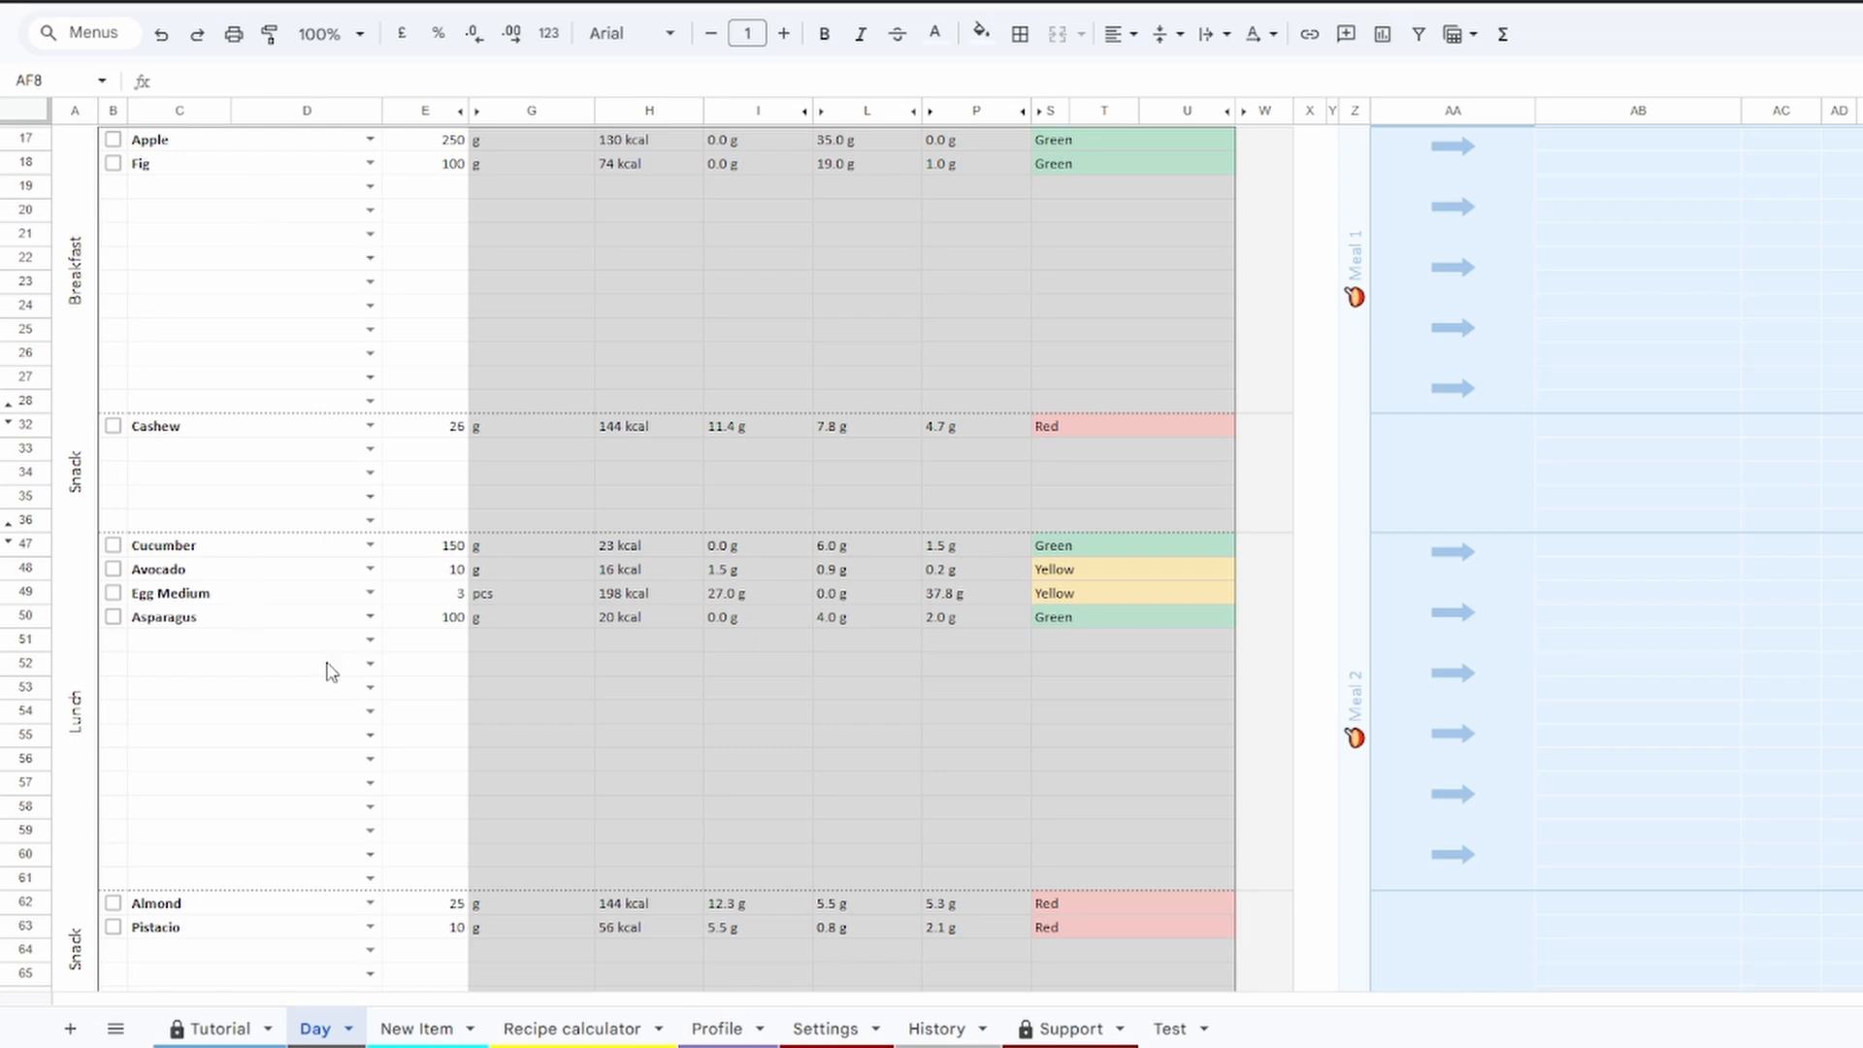
pyautogui.moveTo(246, 572); pyautogui.dragTo(310, 642)
pyautogui.click(1330, 598)
pyautogui.scroll(4, 1337, 594)
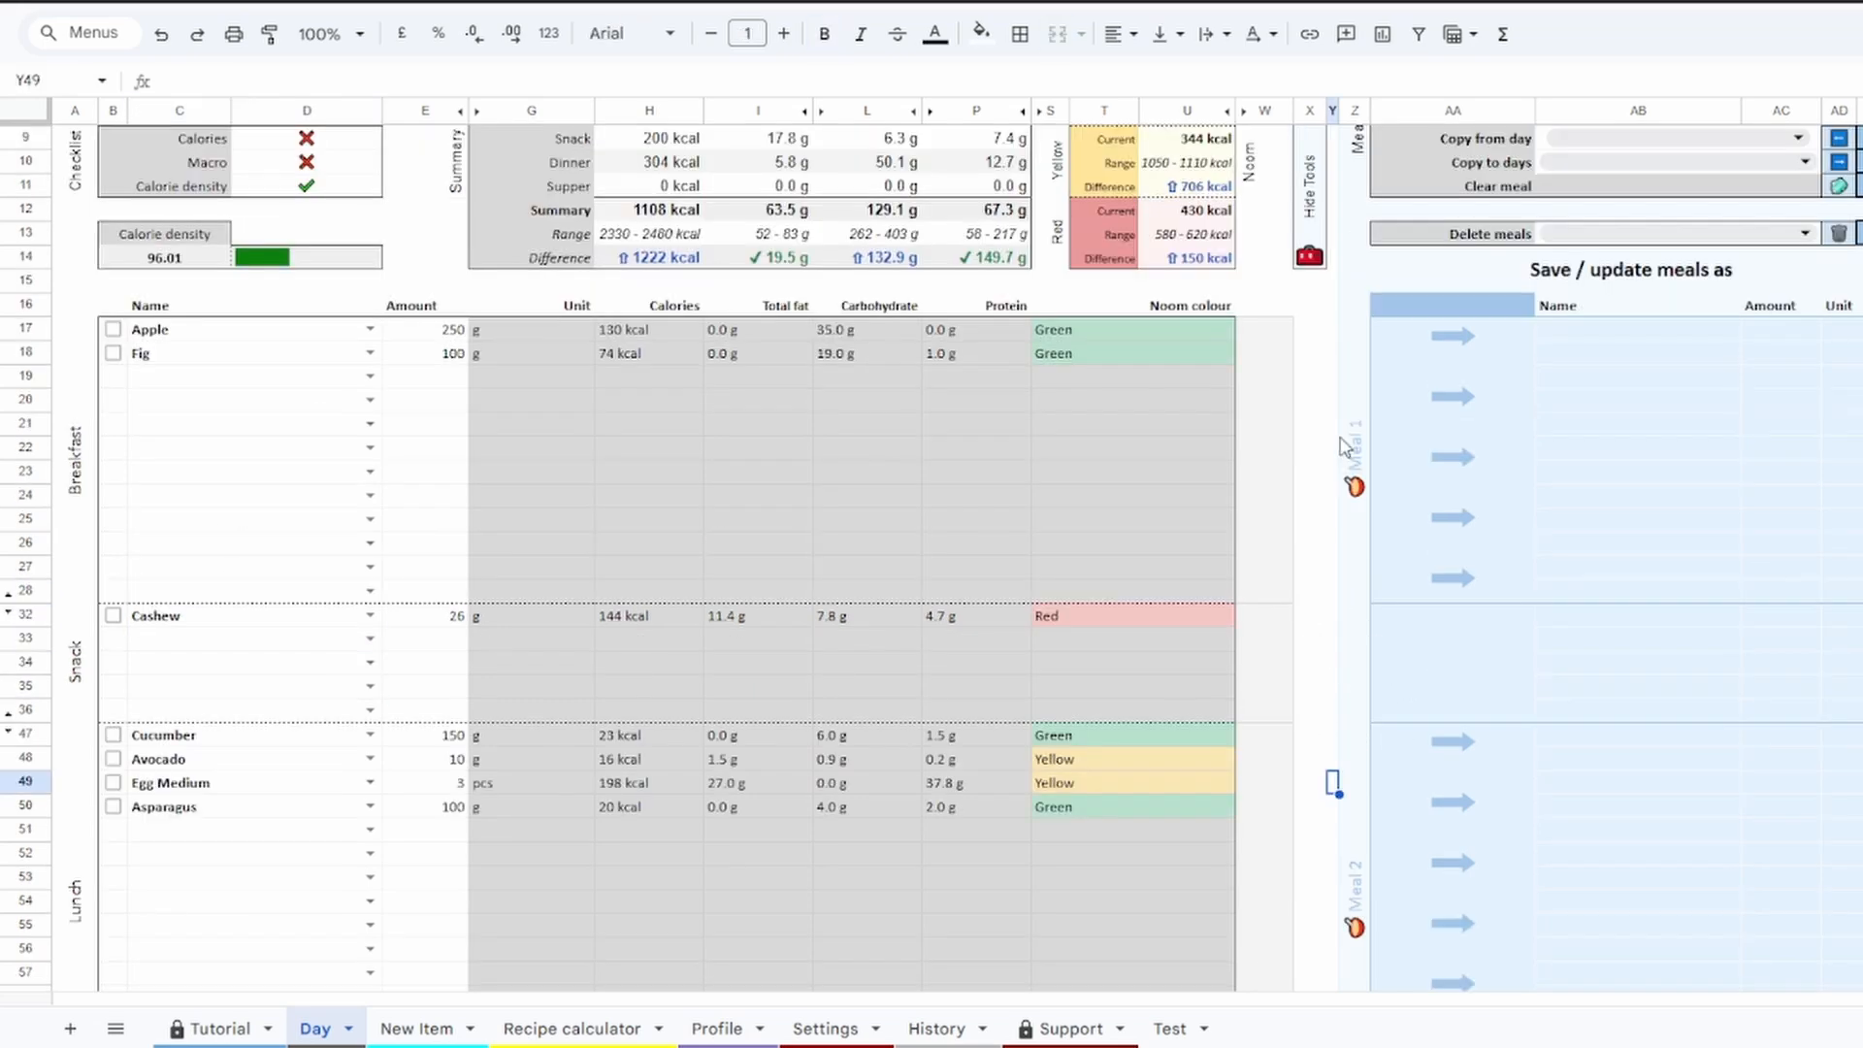
pyautogui.scroll(1, 1435, 774)
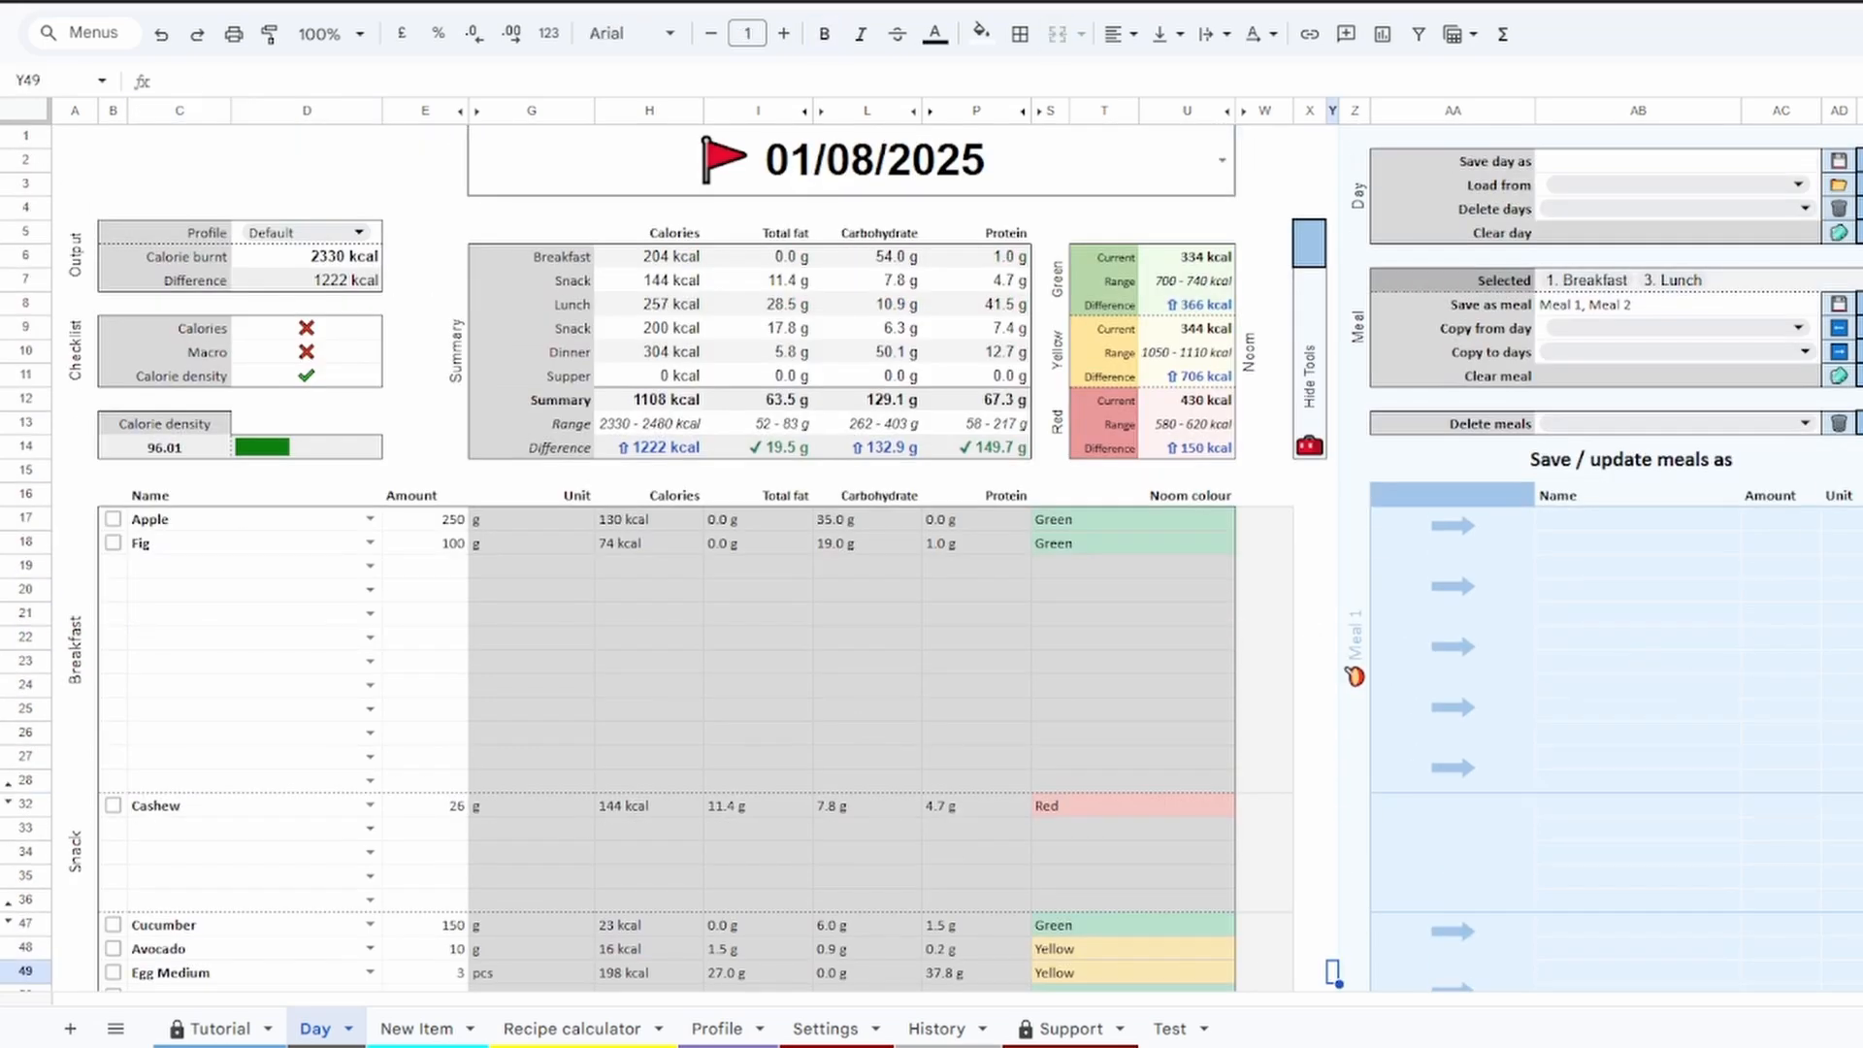
# Save the selected breakfast and lunch under the entered names Meal 1 and Meal 2
pyautogui.click(1839, 303)
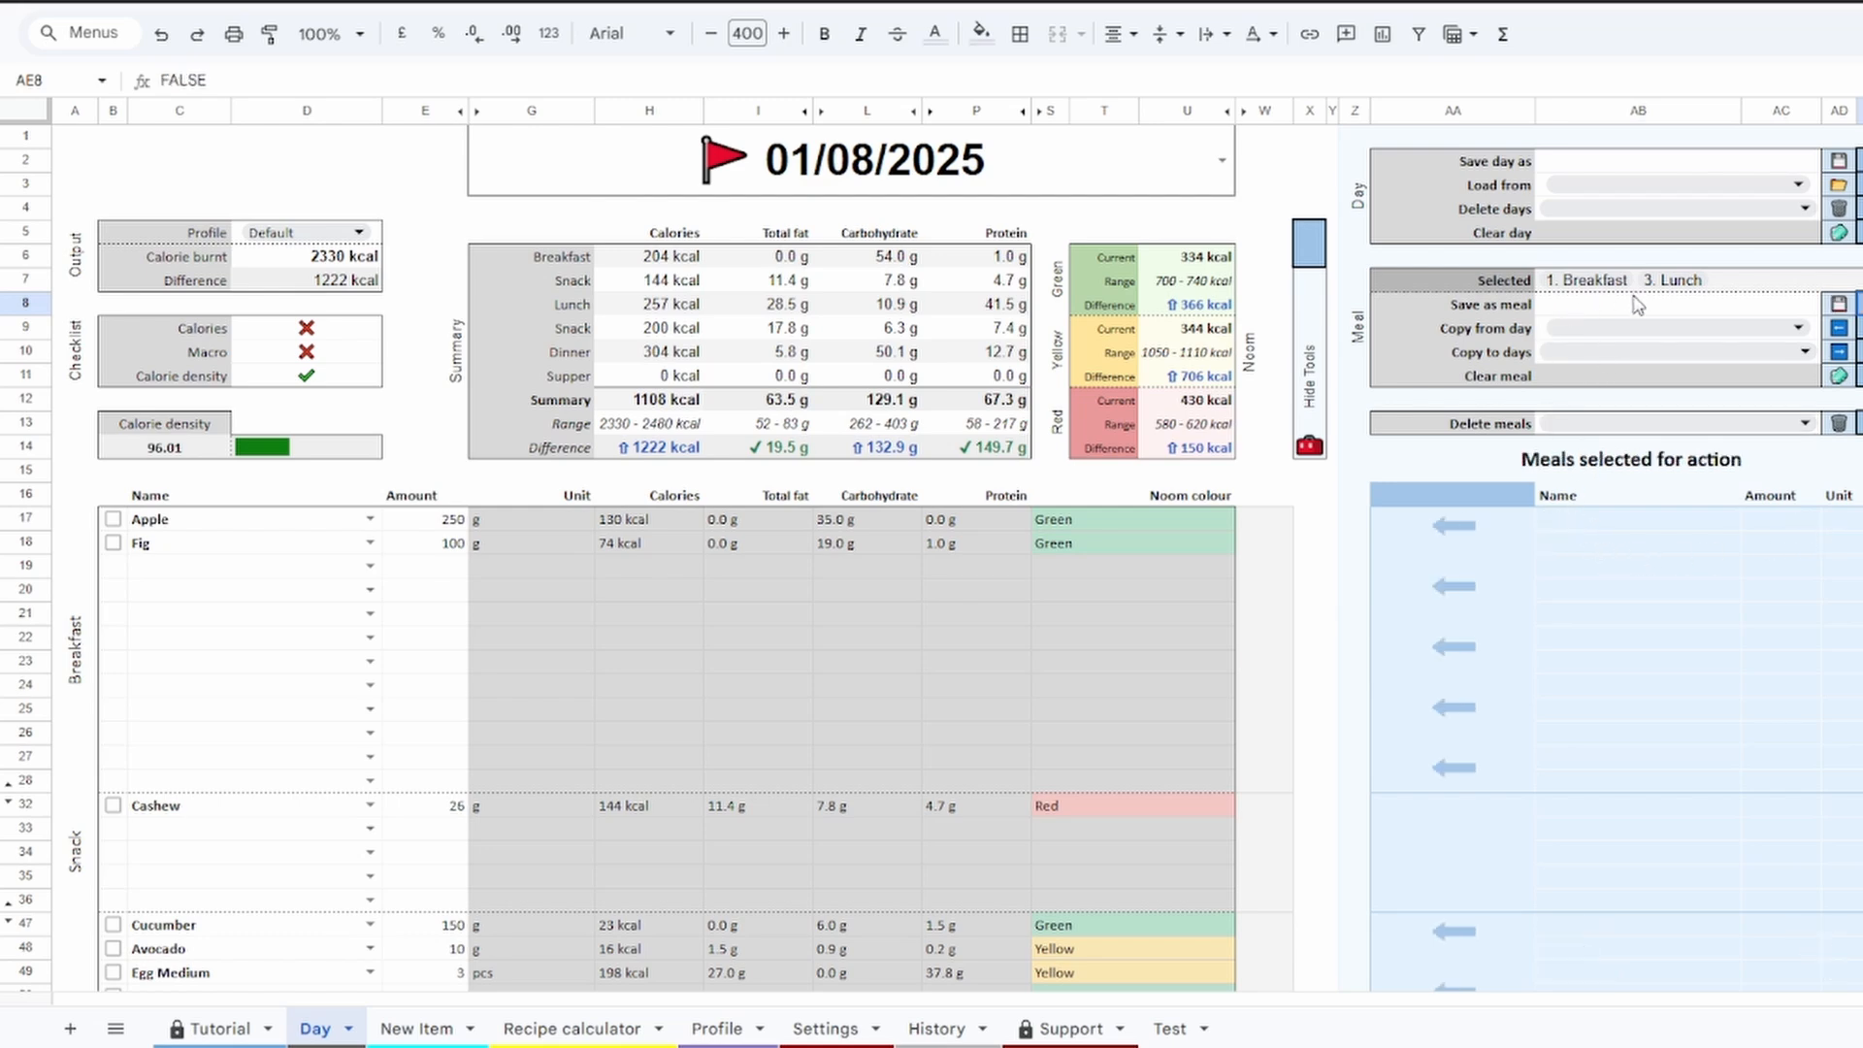
pyautogui.click(1739, 290)
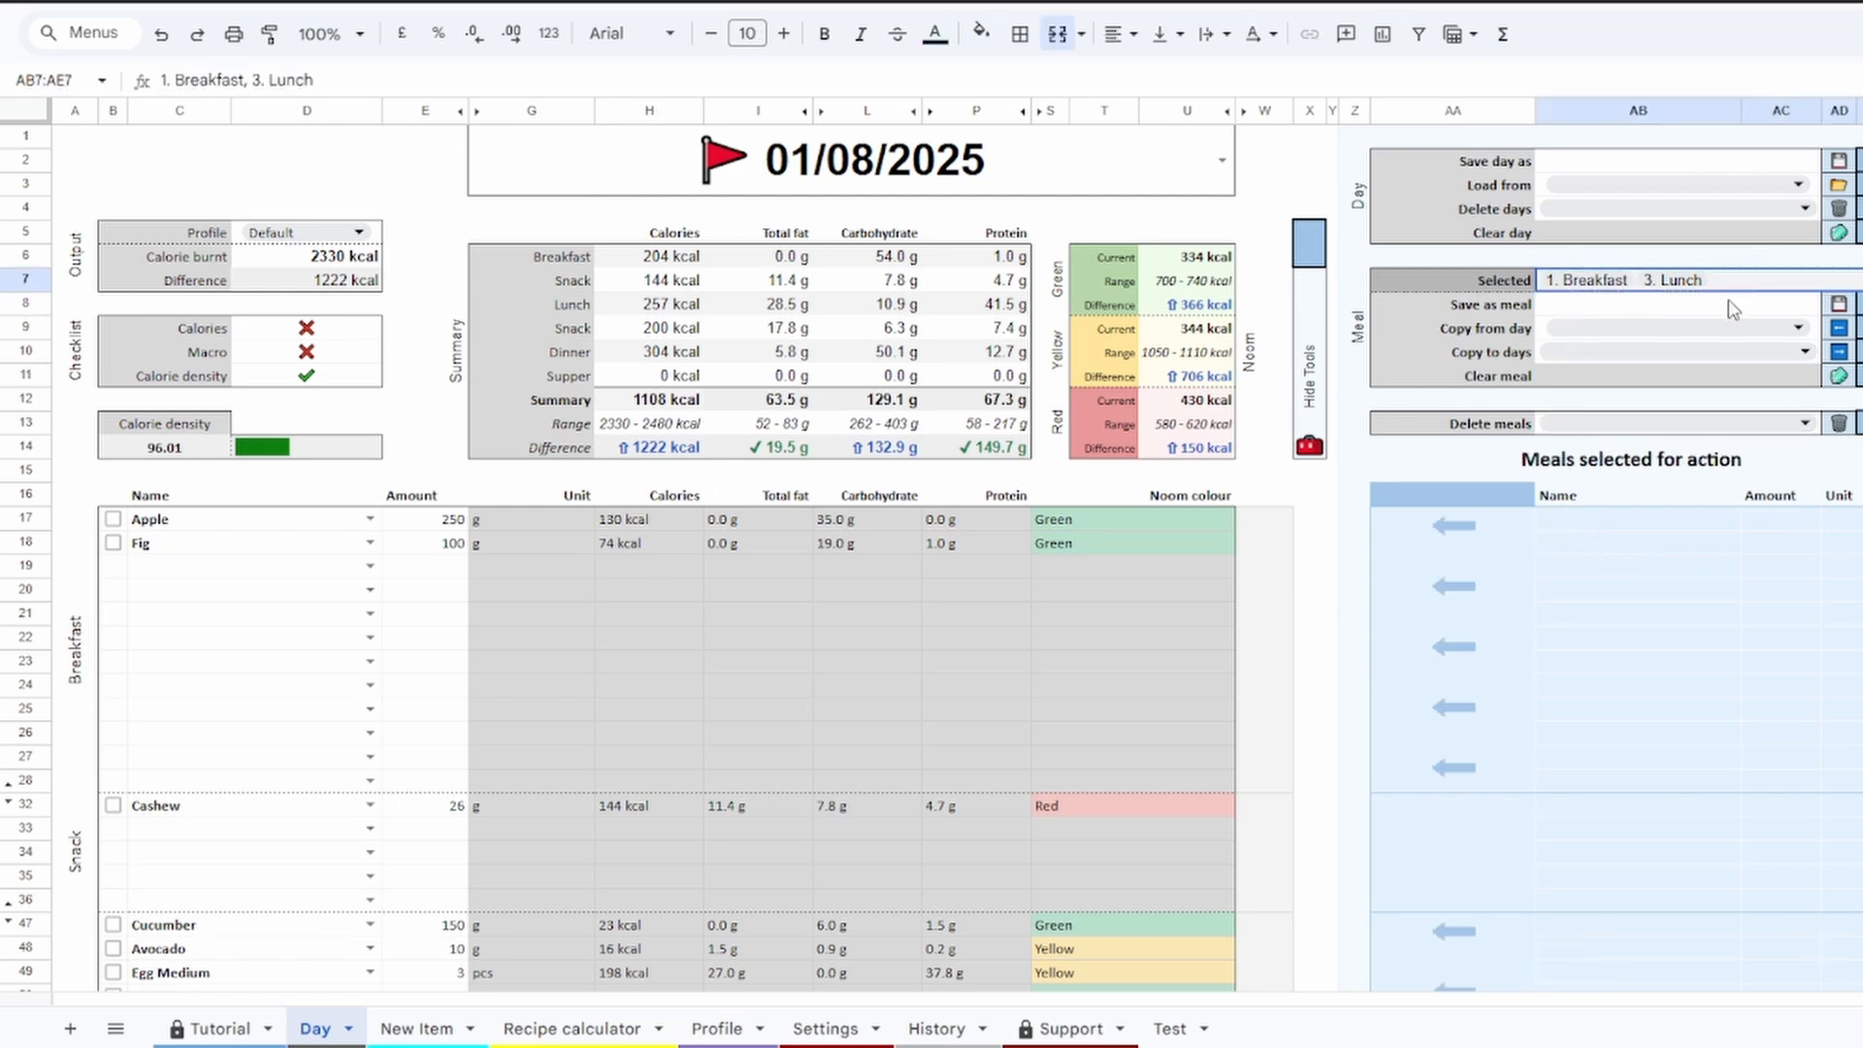
# Empty the breakfast's item rows and insert the saved Meal 1 in the first breakfast row
pyautogui.moveTo(250, 519); pyautogui.dragTo(456, 594)
pyautogui.press('Delete')
pyautogui.click(255, 525)
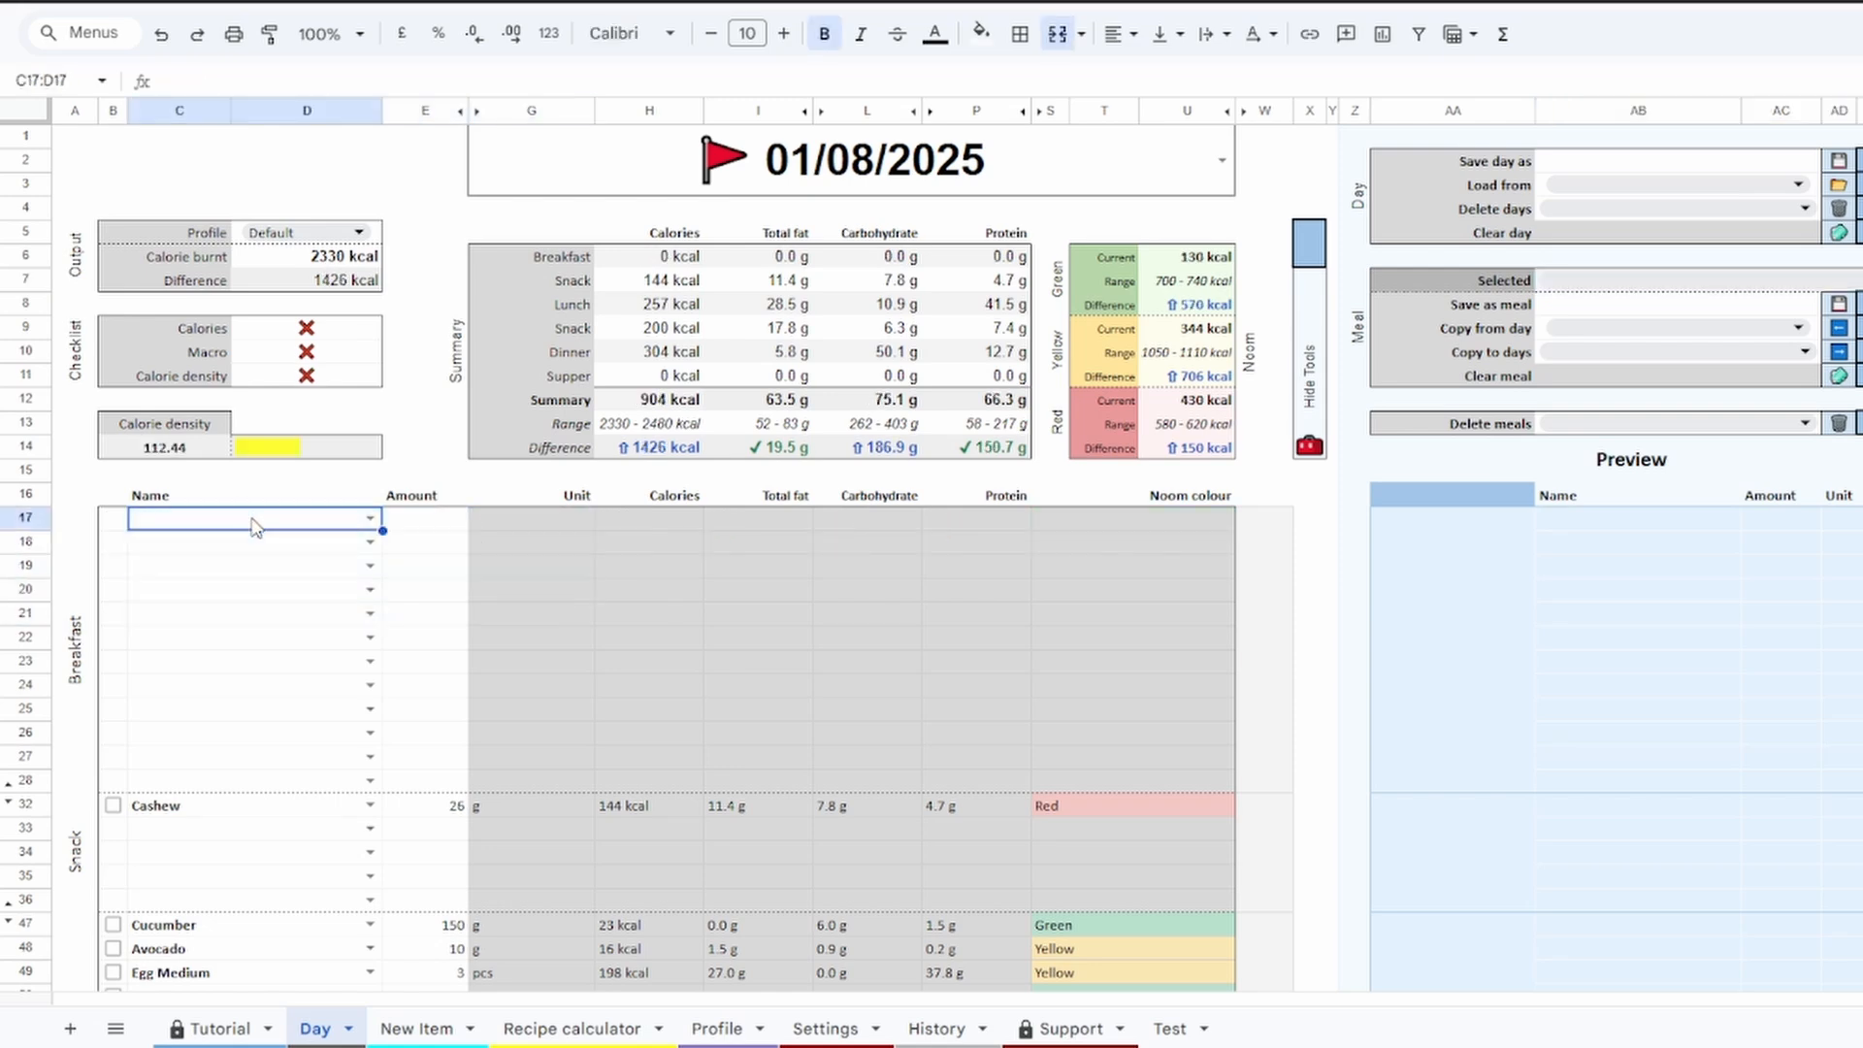
pyautogui.write('Mel')
pyautogui.press('BackSpace')
pyautogui.press('BackSpace')
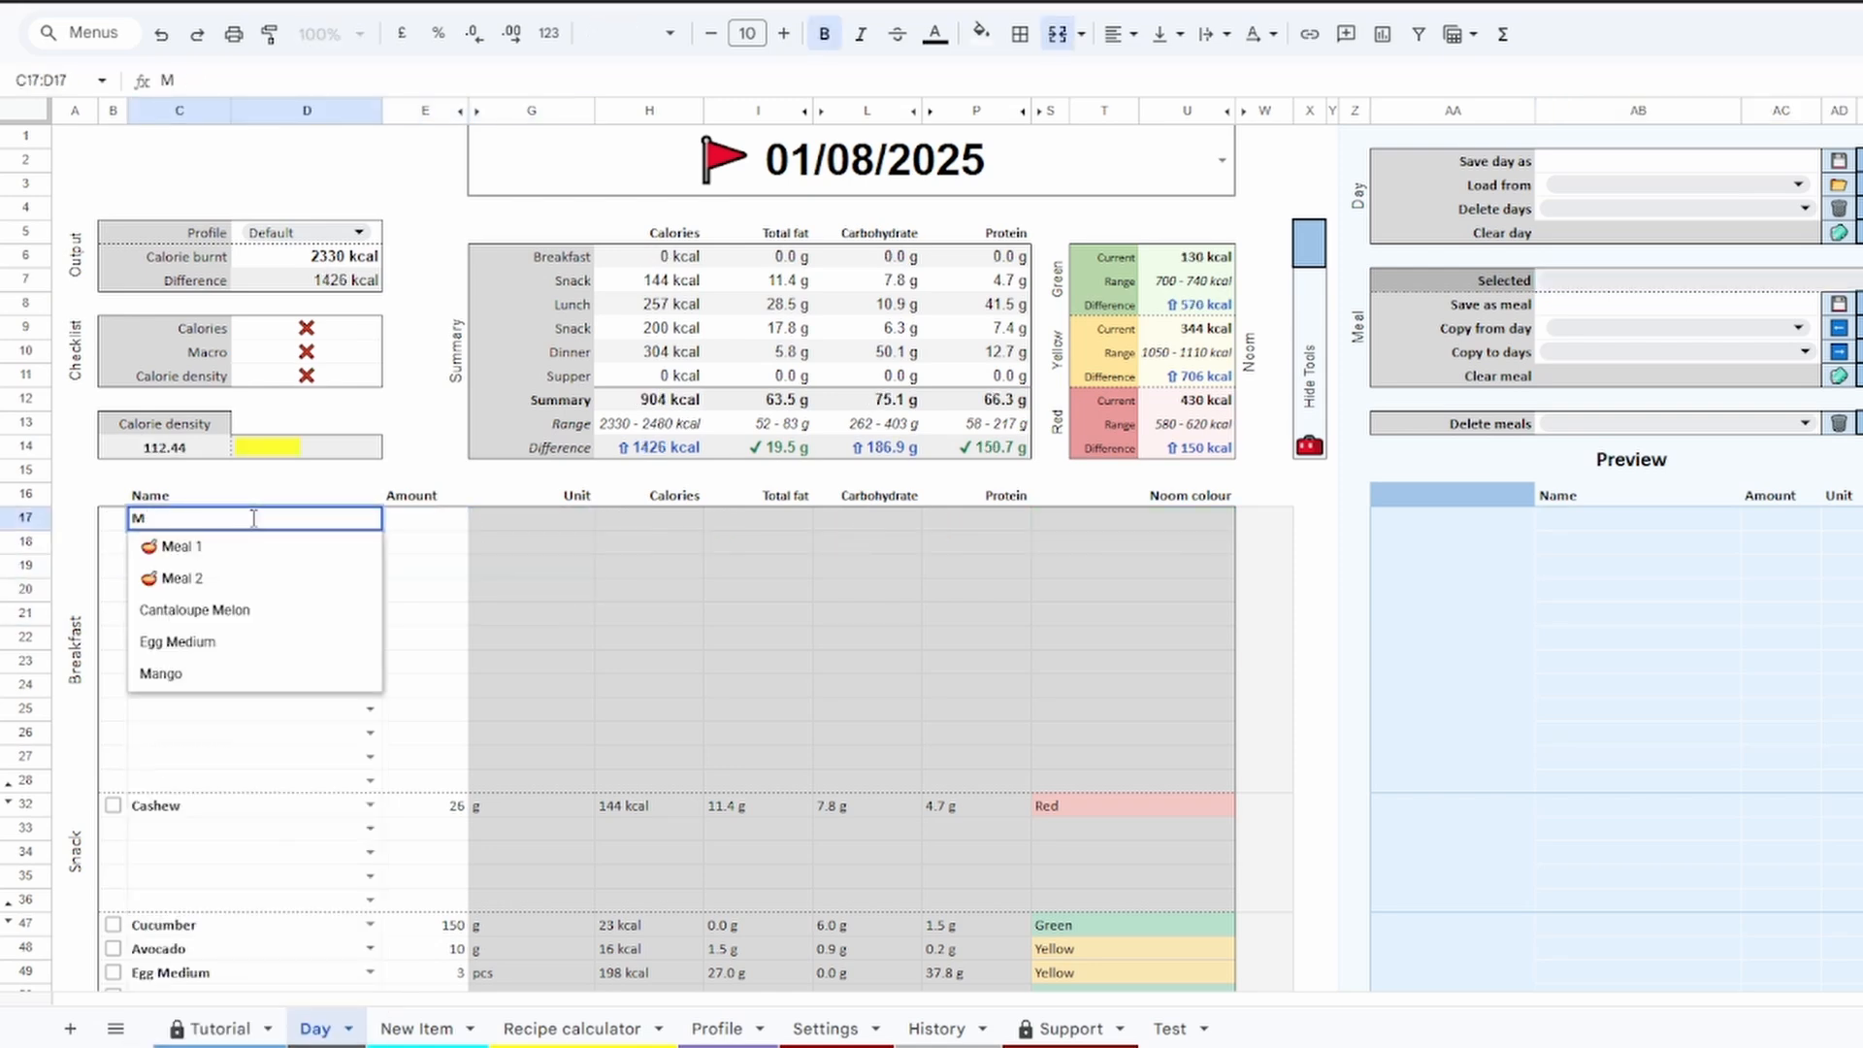
pyautogui.press('Down')
pyautogui.press('Return')
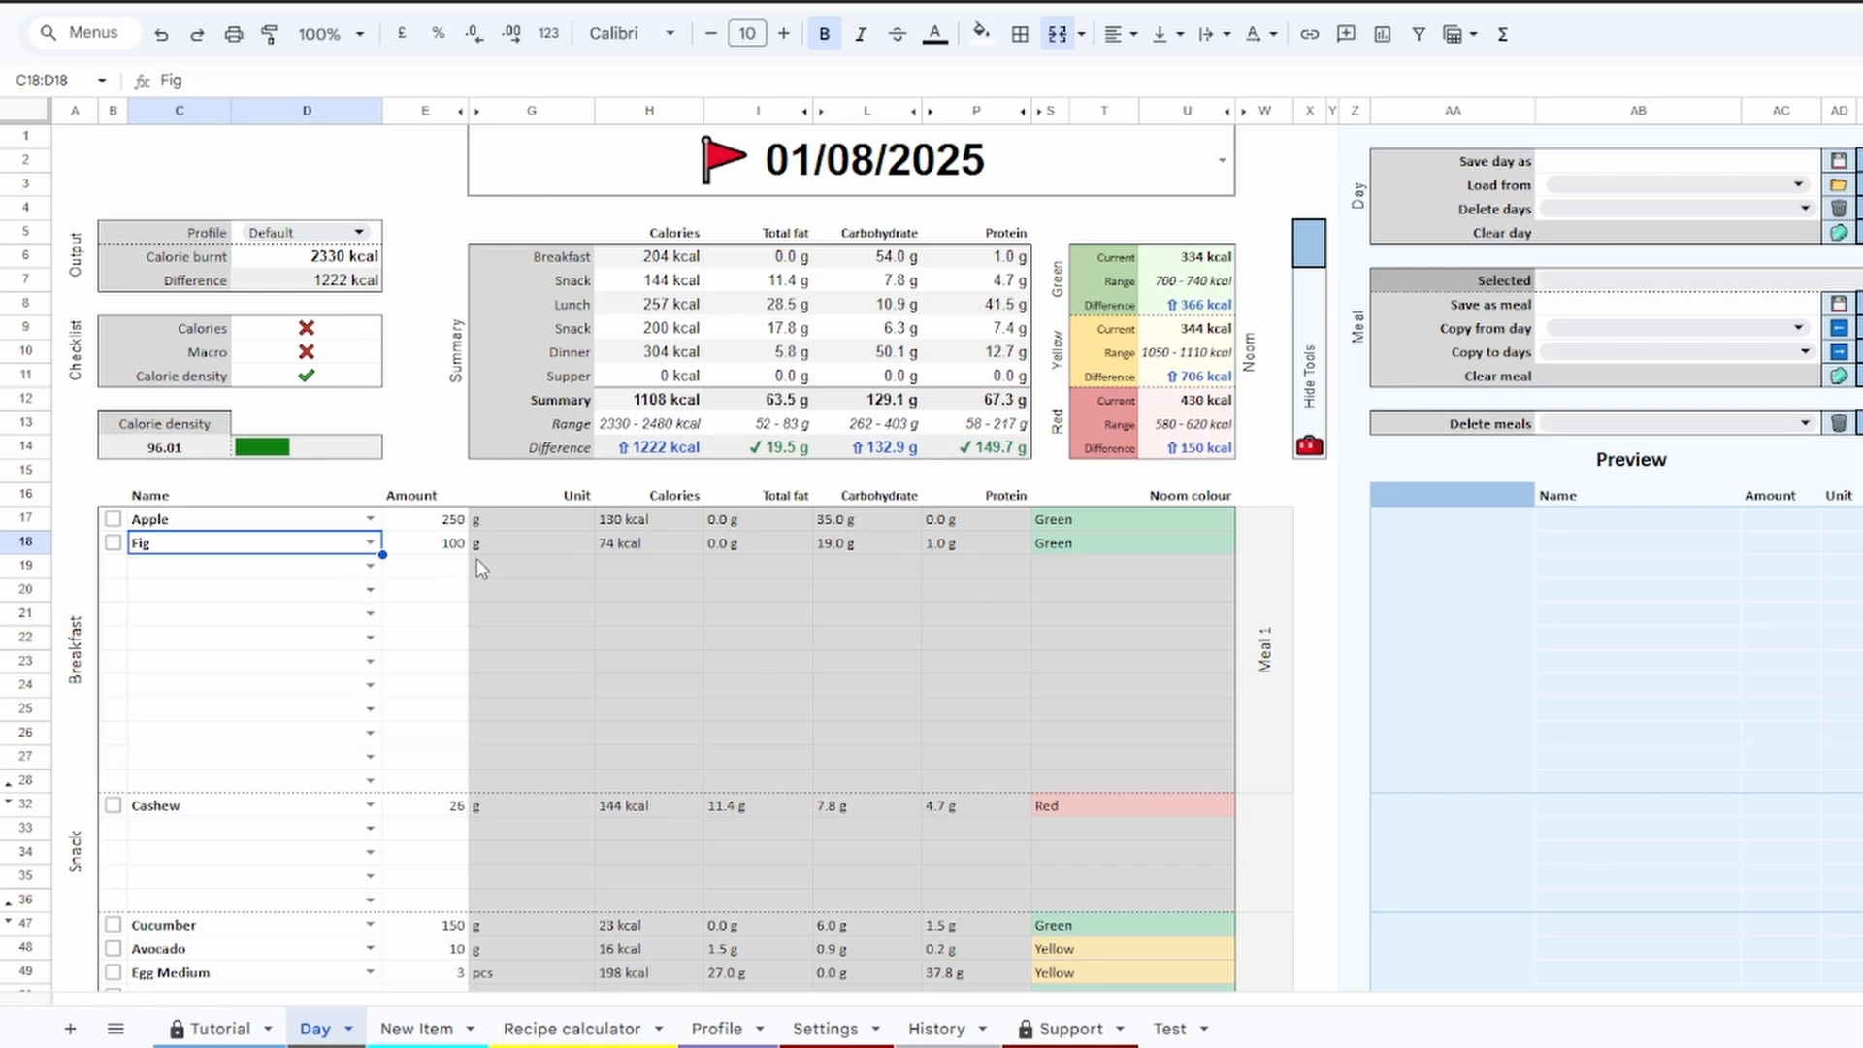
# Look at the days offered for copying meals from and locate the option for copying meals to days
pyautogui.click(1638, 335)
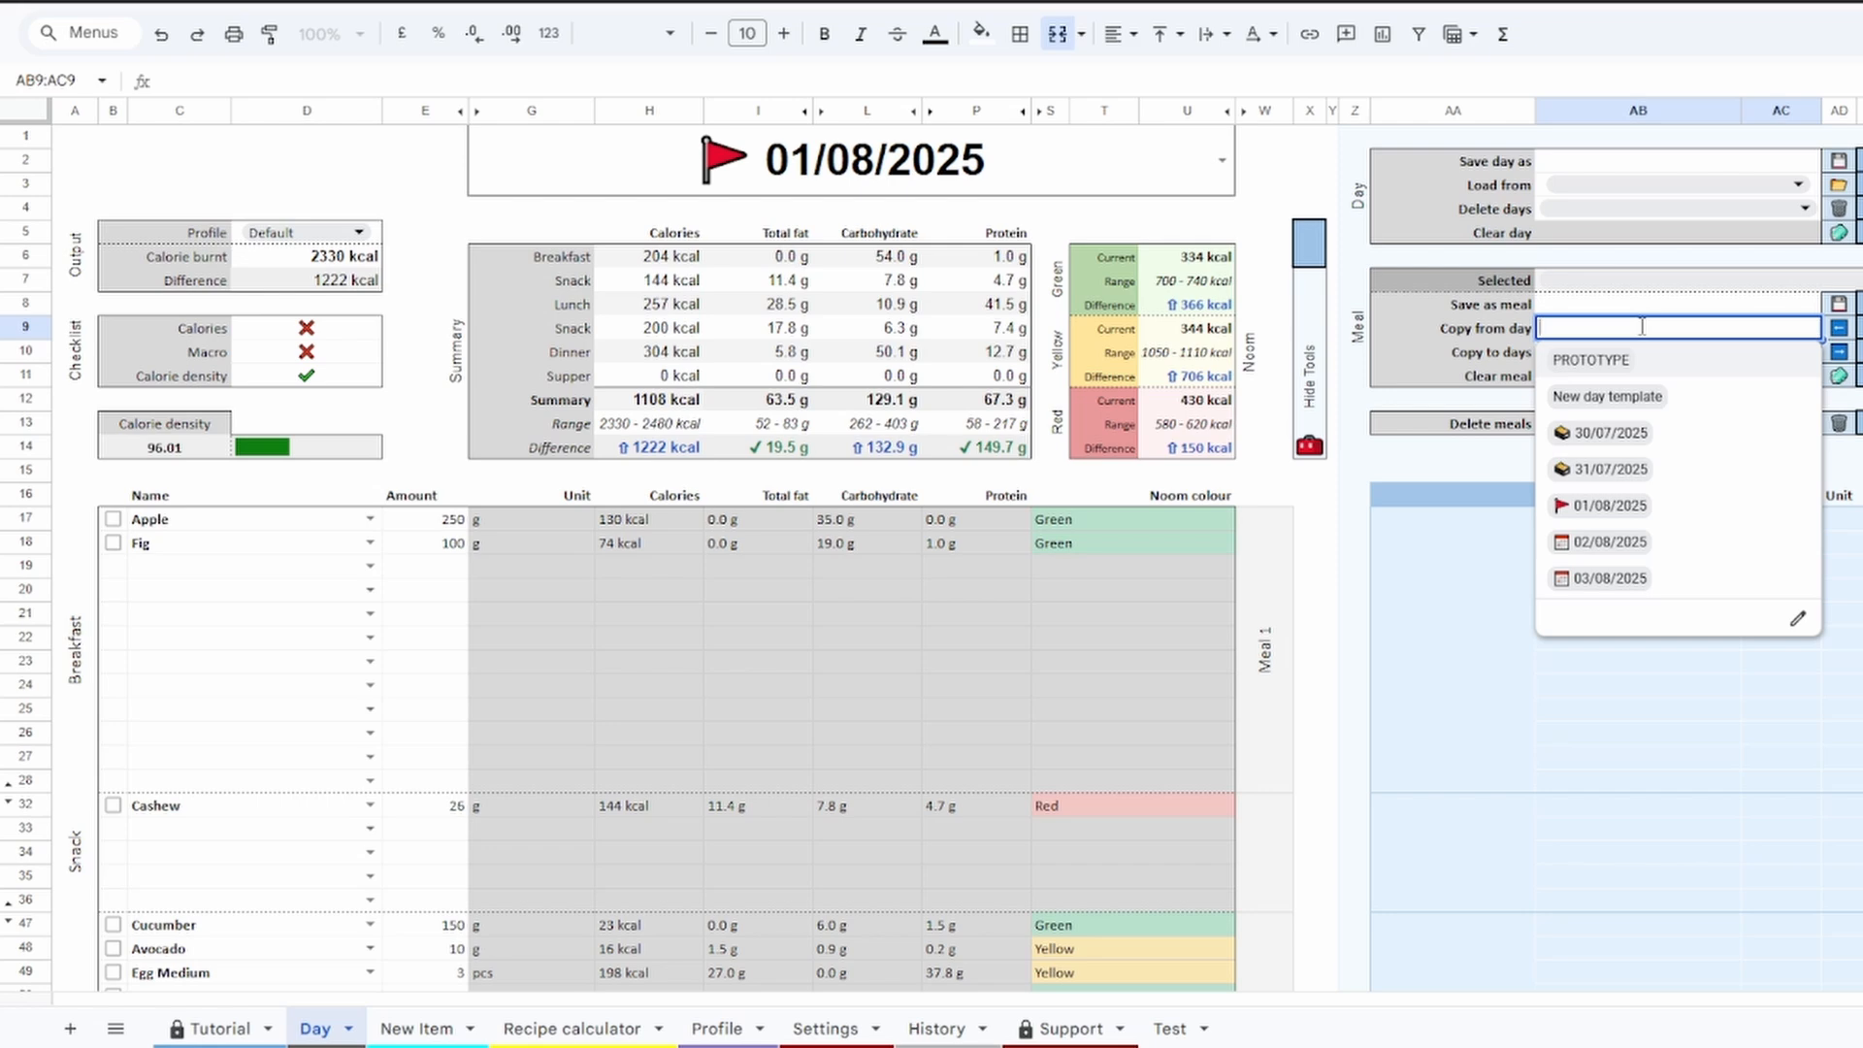
pyautogui.click(1486, 333)
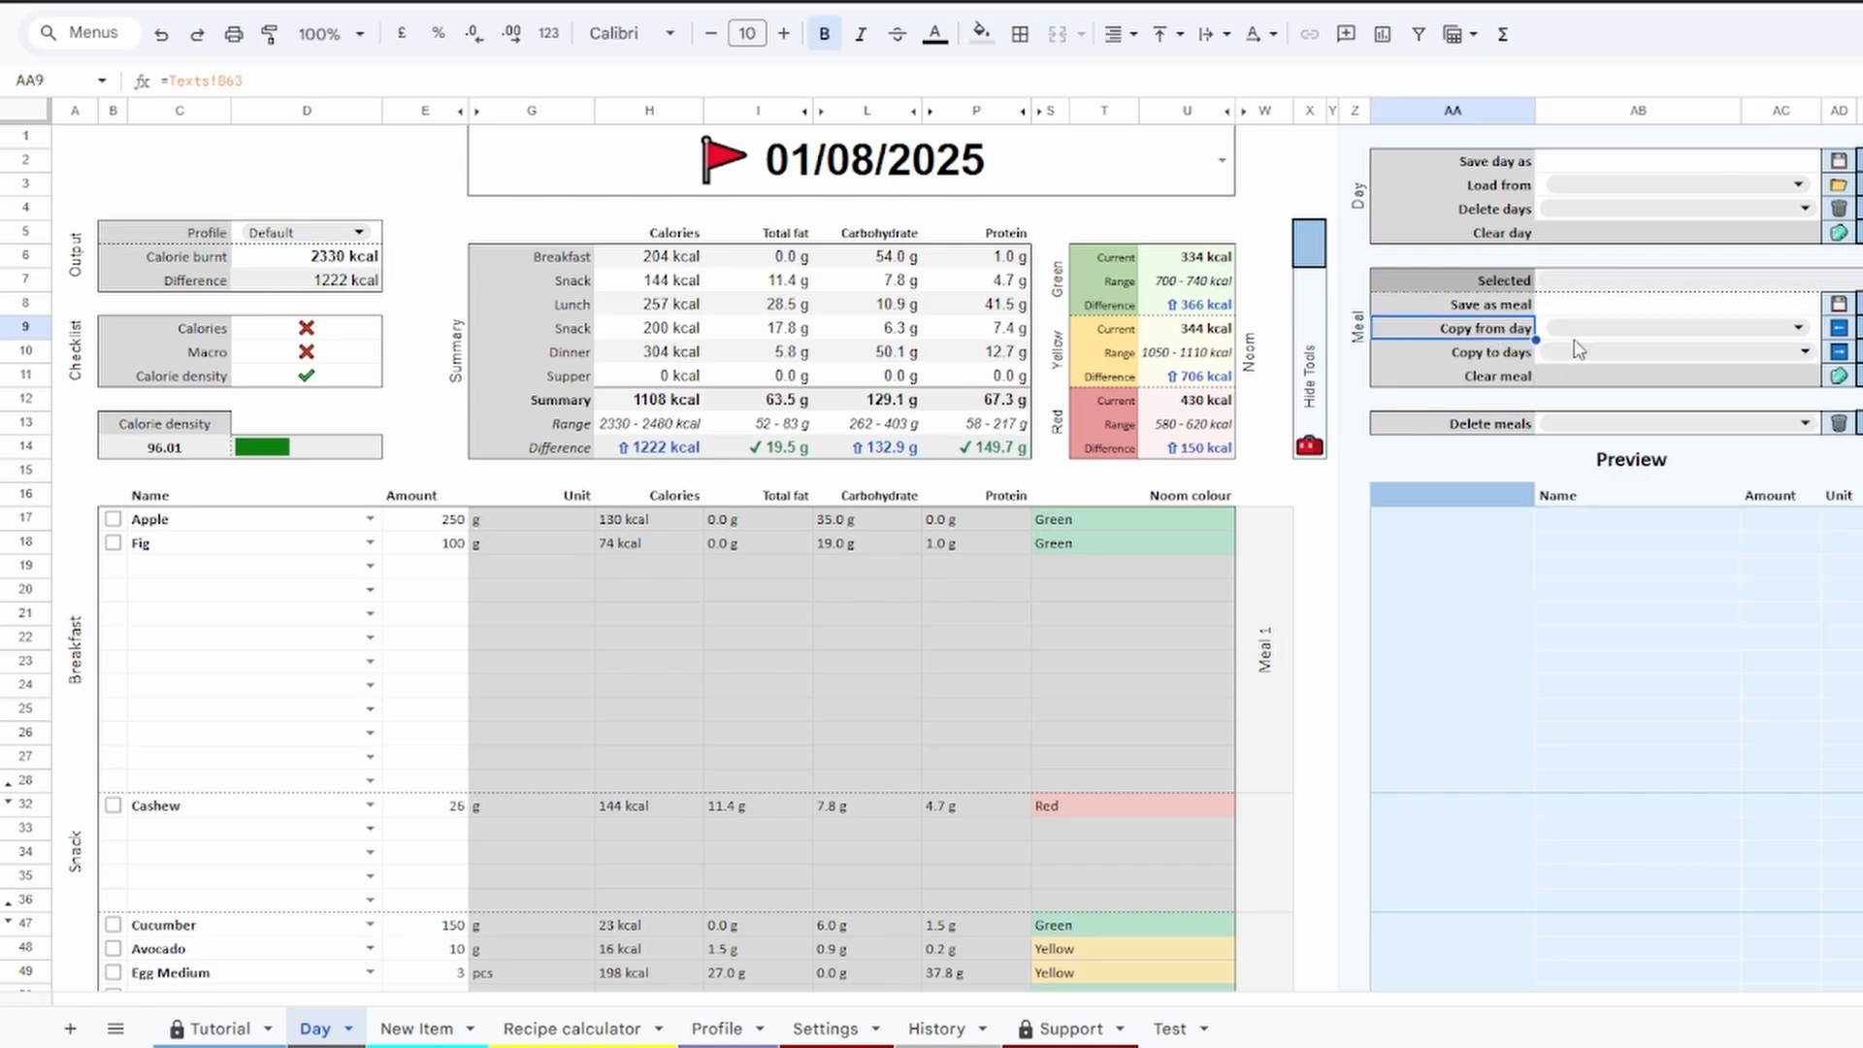
pyautogui.click(1458, 359)
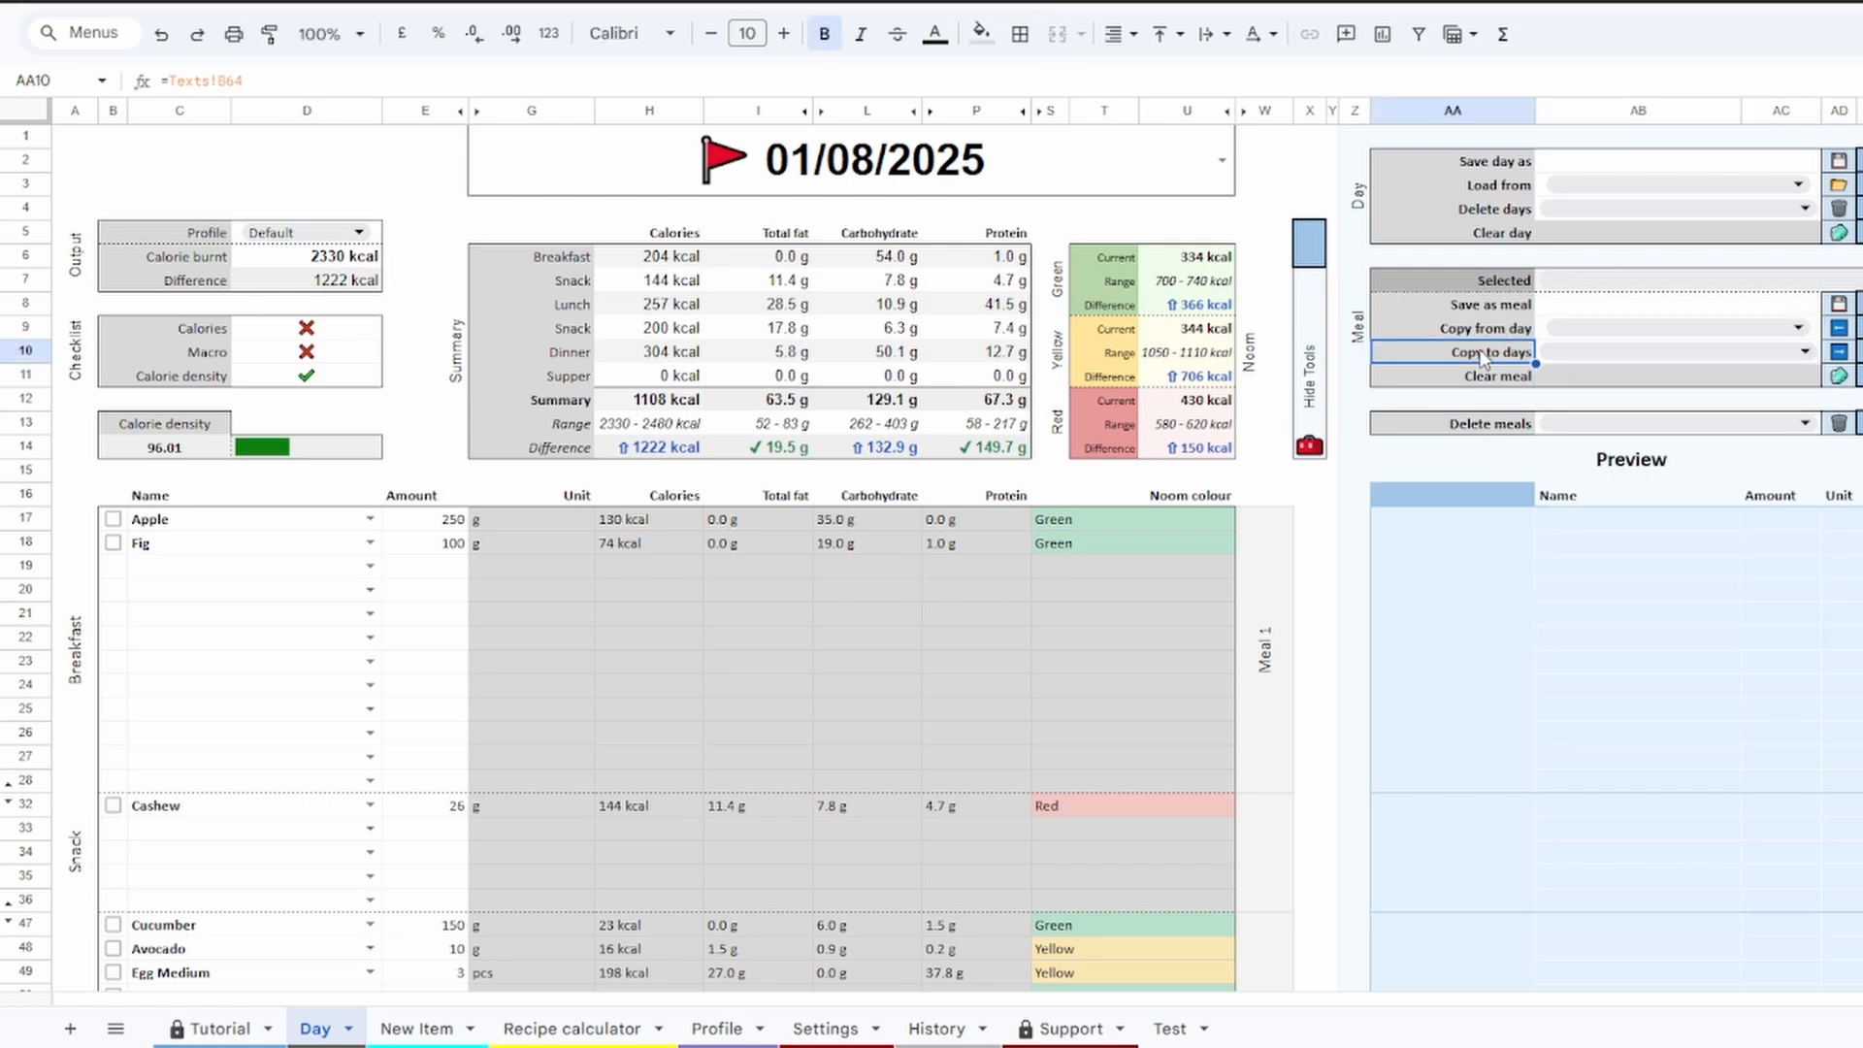
# Choose 30/07/2025 and 02/08/2025 as the days to copy meals to and check the preview
pyautogui.click(1756, 359)
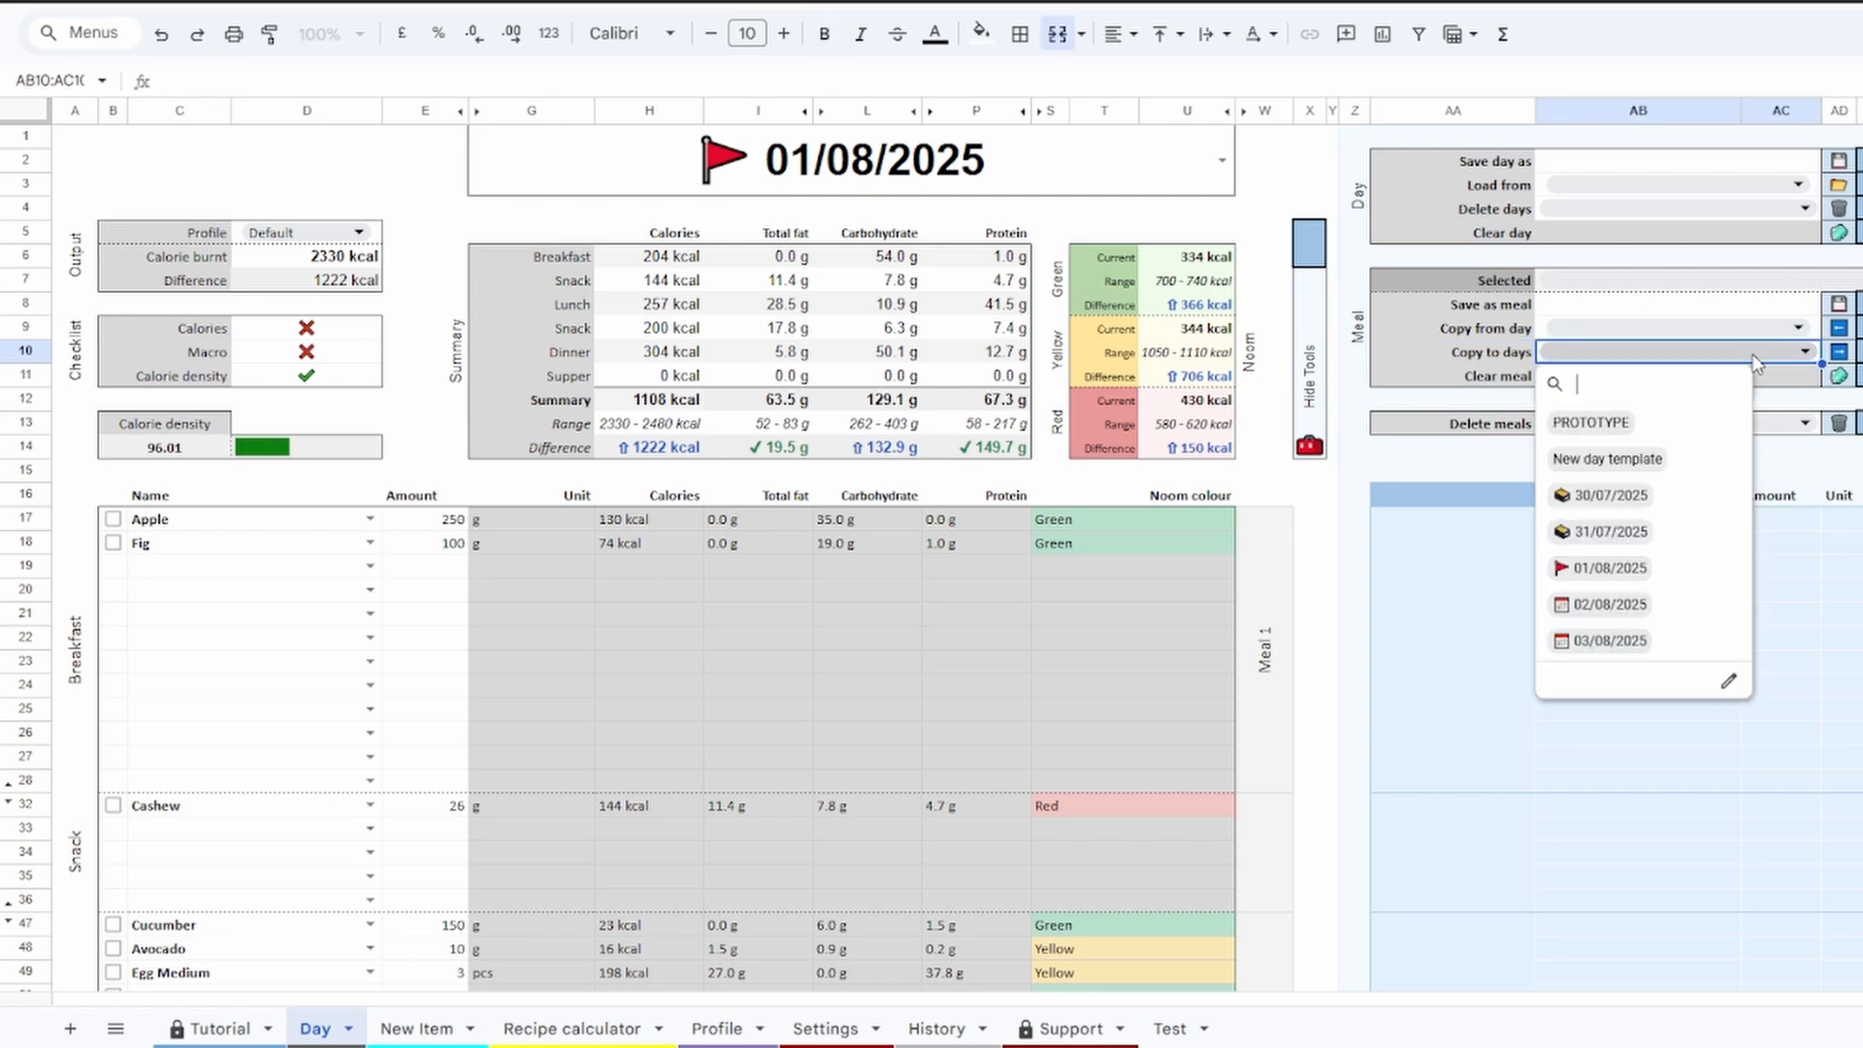
pyautogui.click(1646, 497)
pyautogui.click(1646, 604)
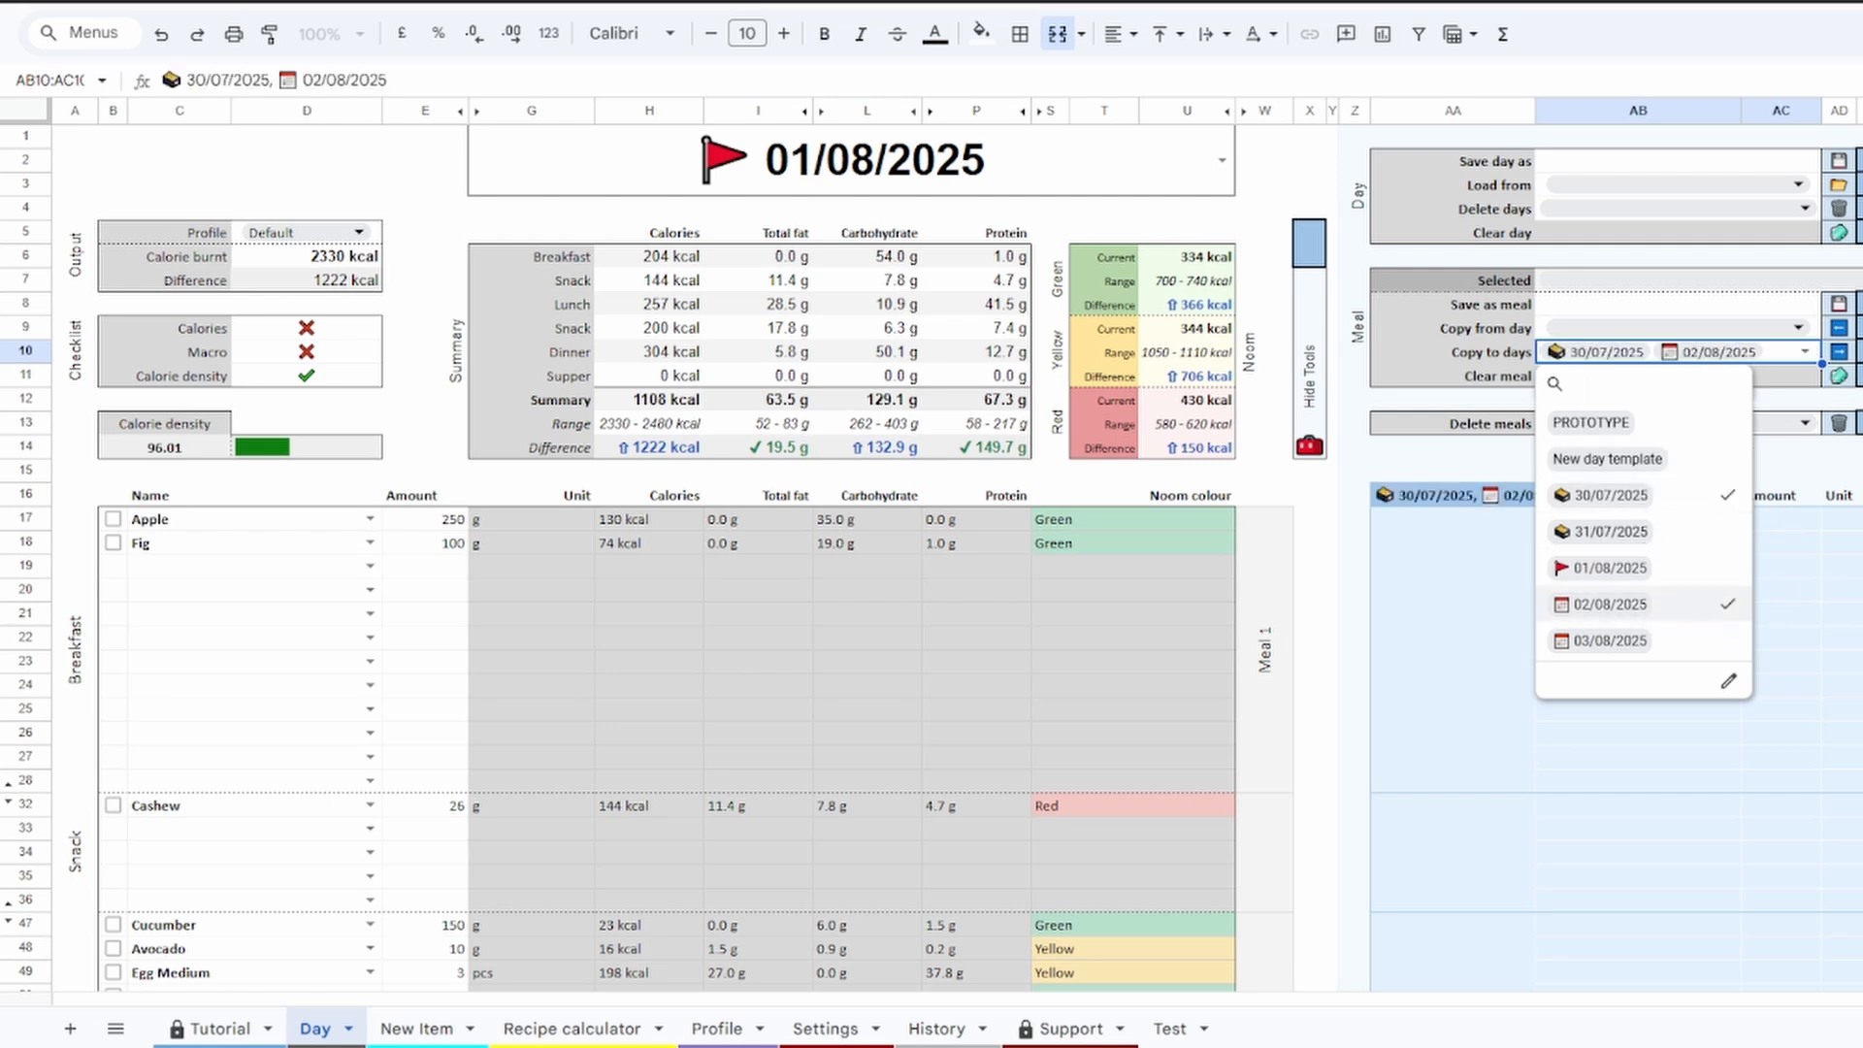
pyautogui.click(1860, 447)
pyautogui.scroll(-2, 1002, 742)
pyautogui.scroll(-2, 551, 719)
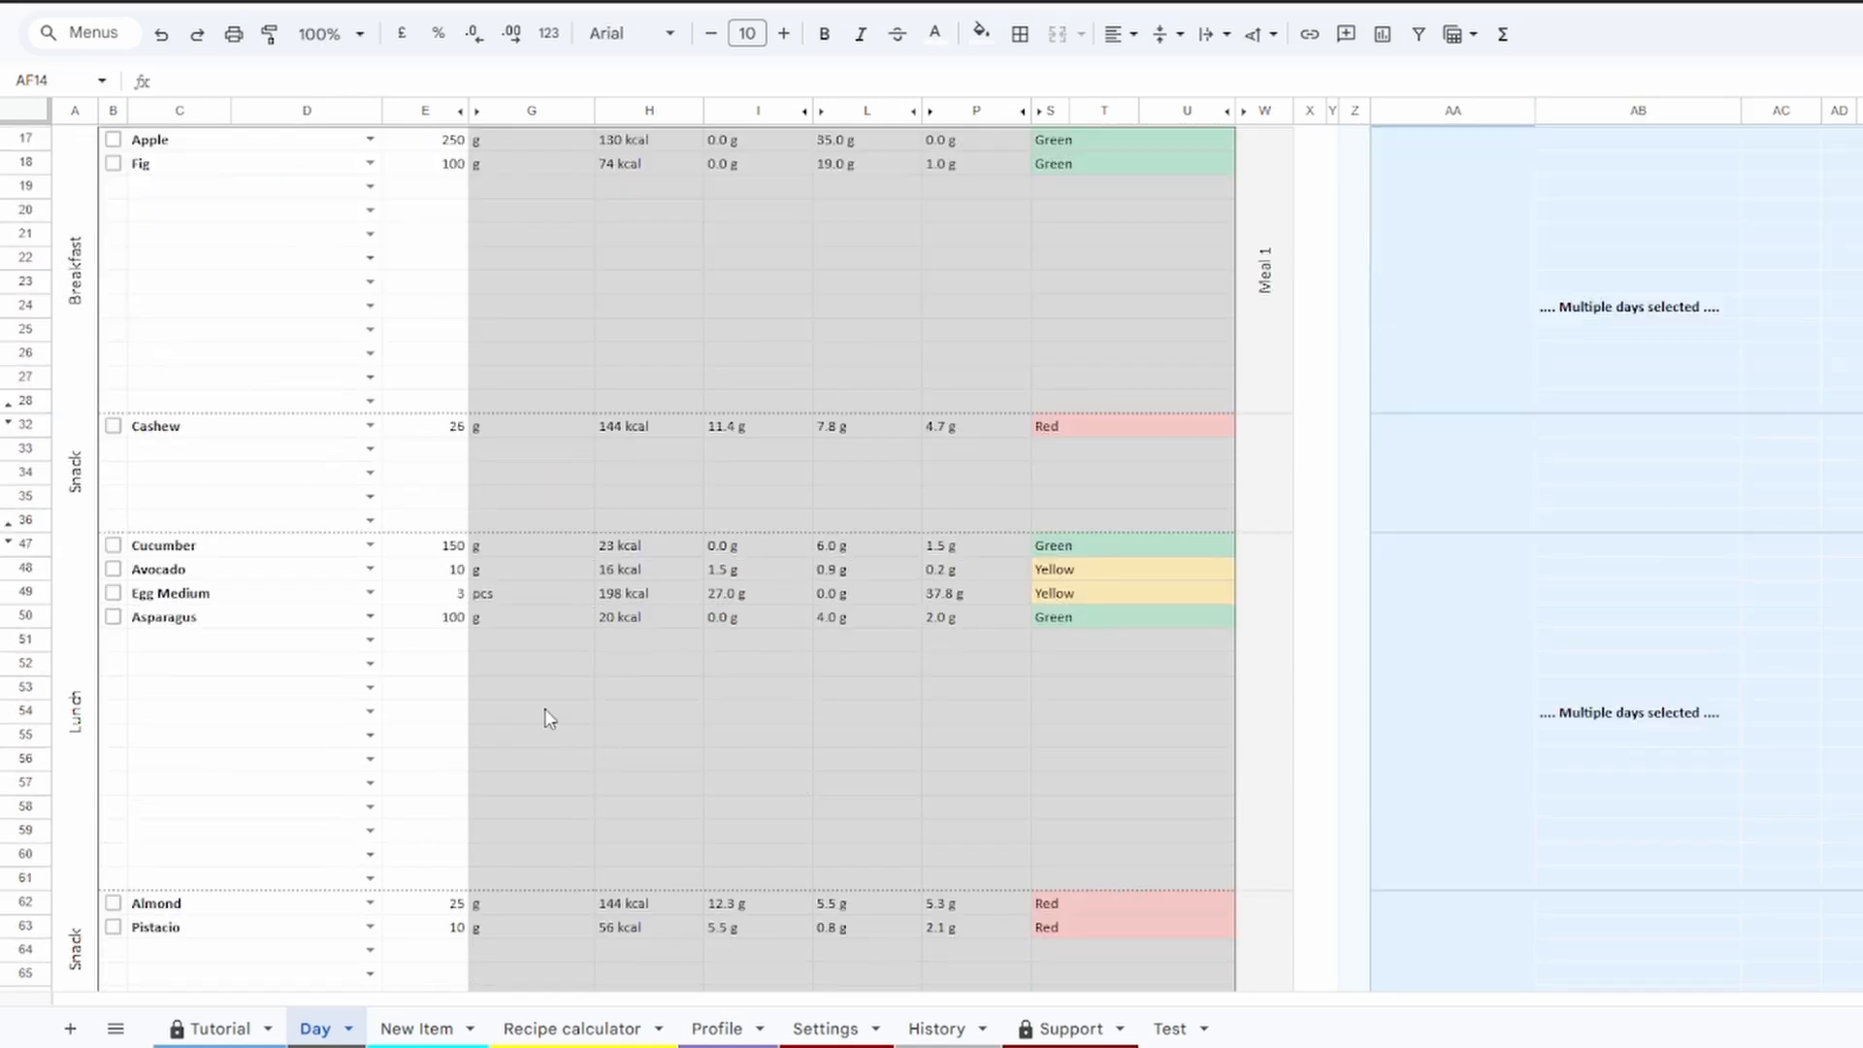
pyautogui.scroll(4, 1409, 747)
# Select "3. Lunch" for the meal tools and copy it to the chosen days
pyautogui.click(1630, 282)
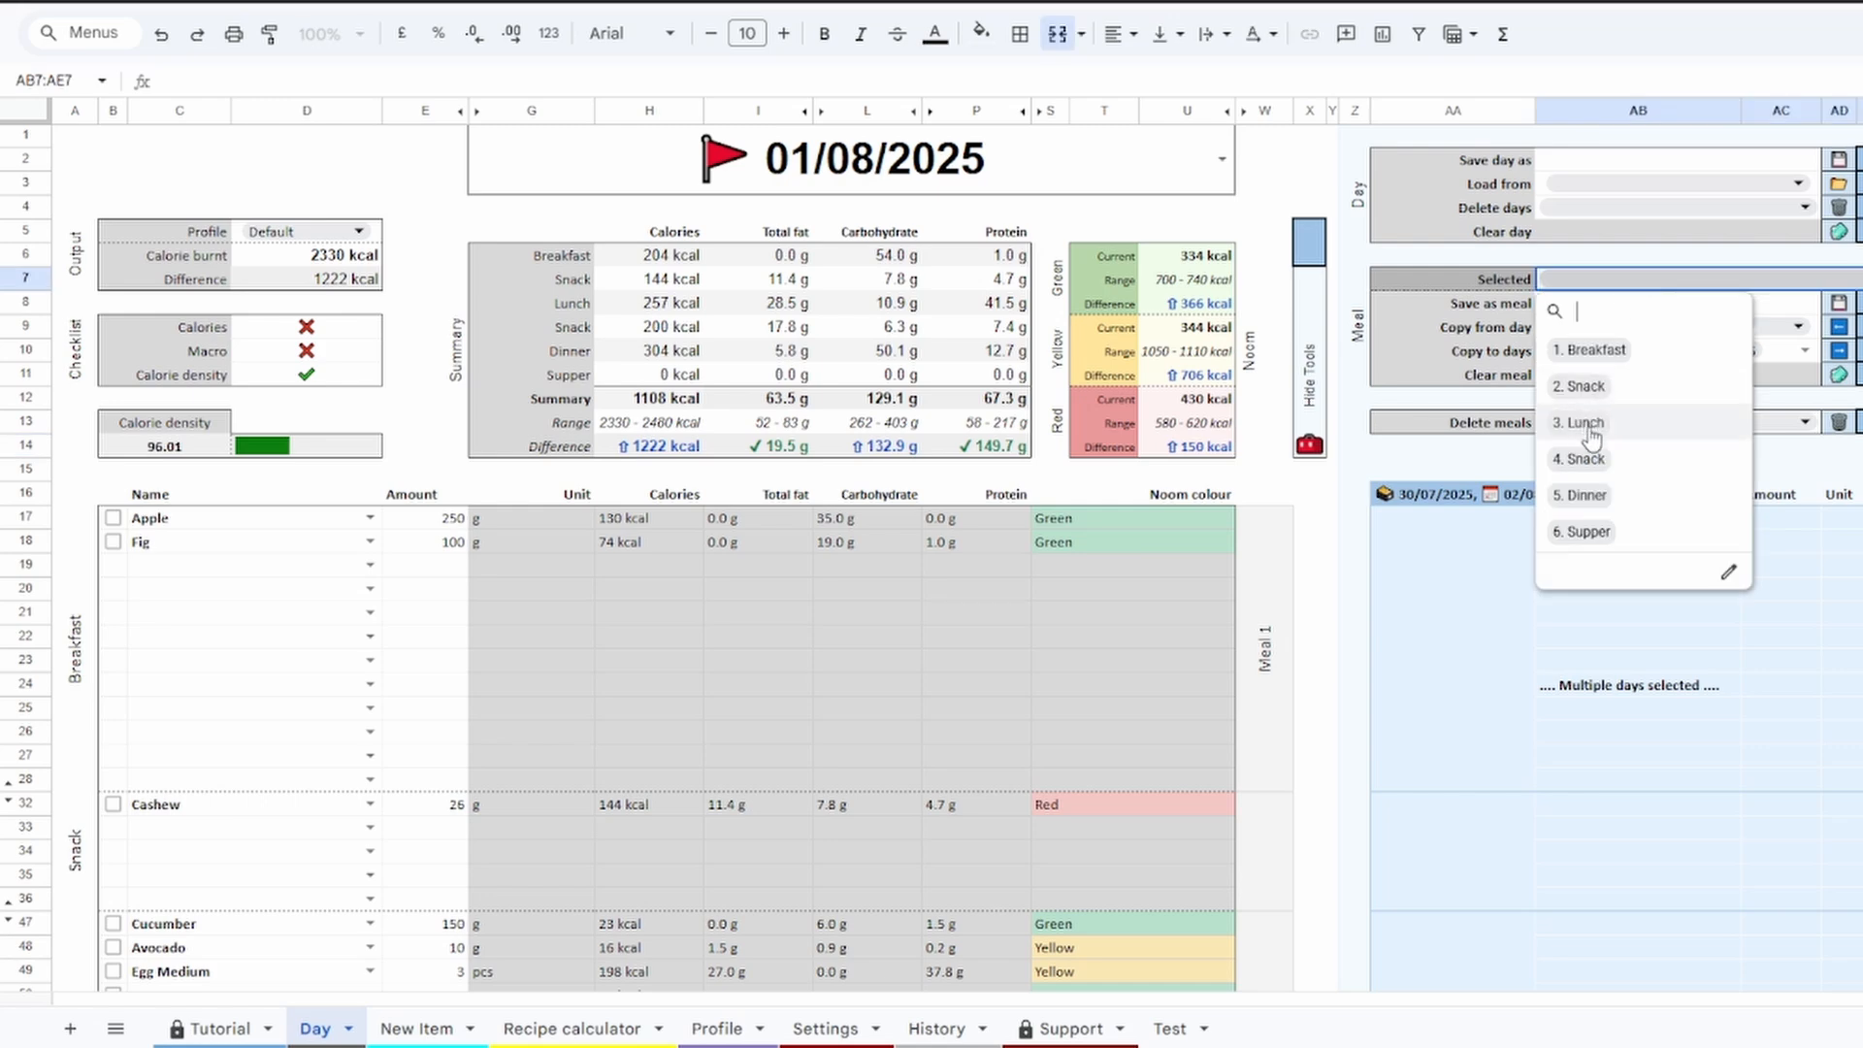
pyautogui.click(1586, 422)
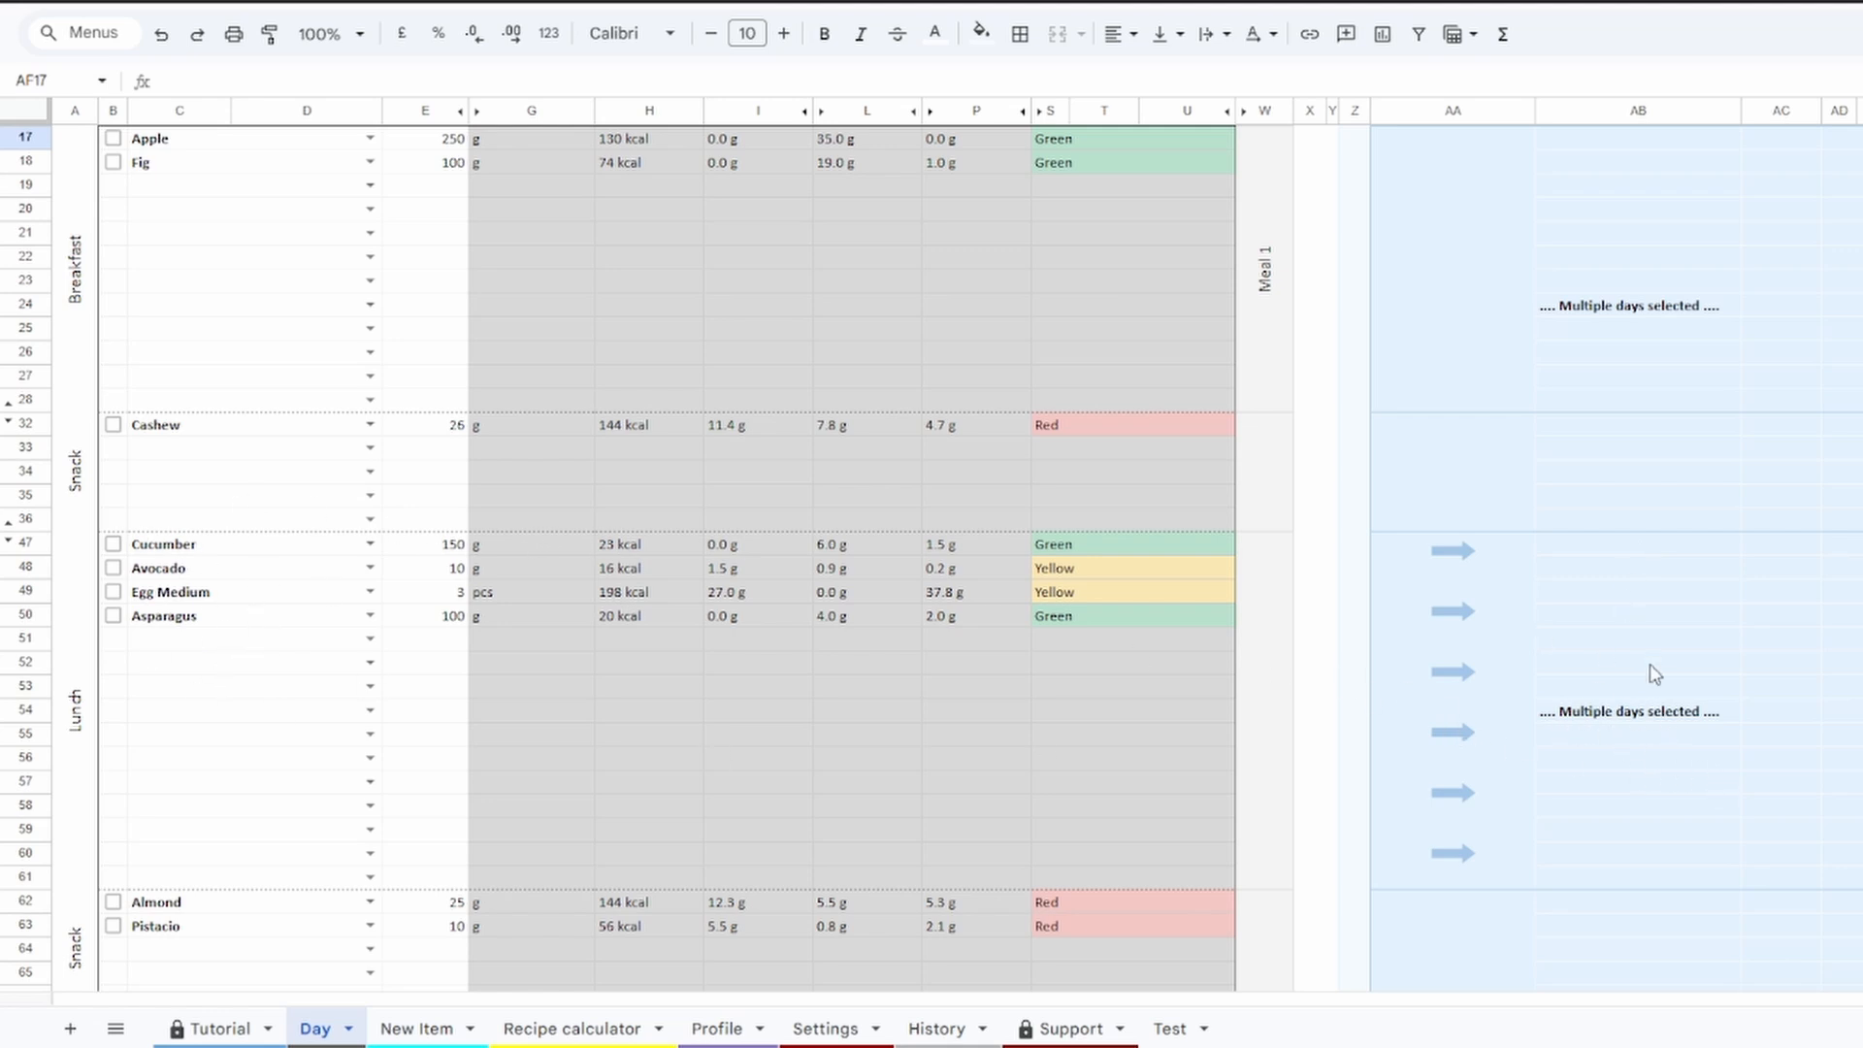
pyautogui.scroll(5, 1715, 730)
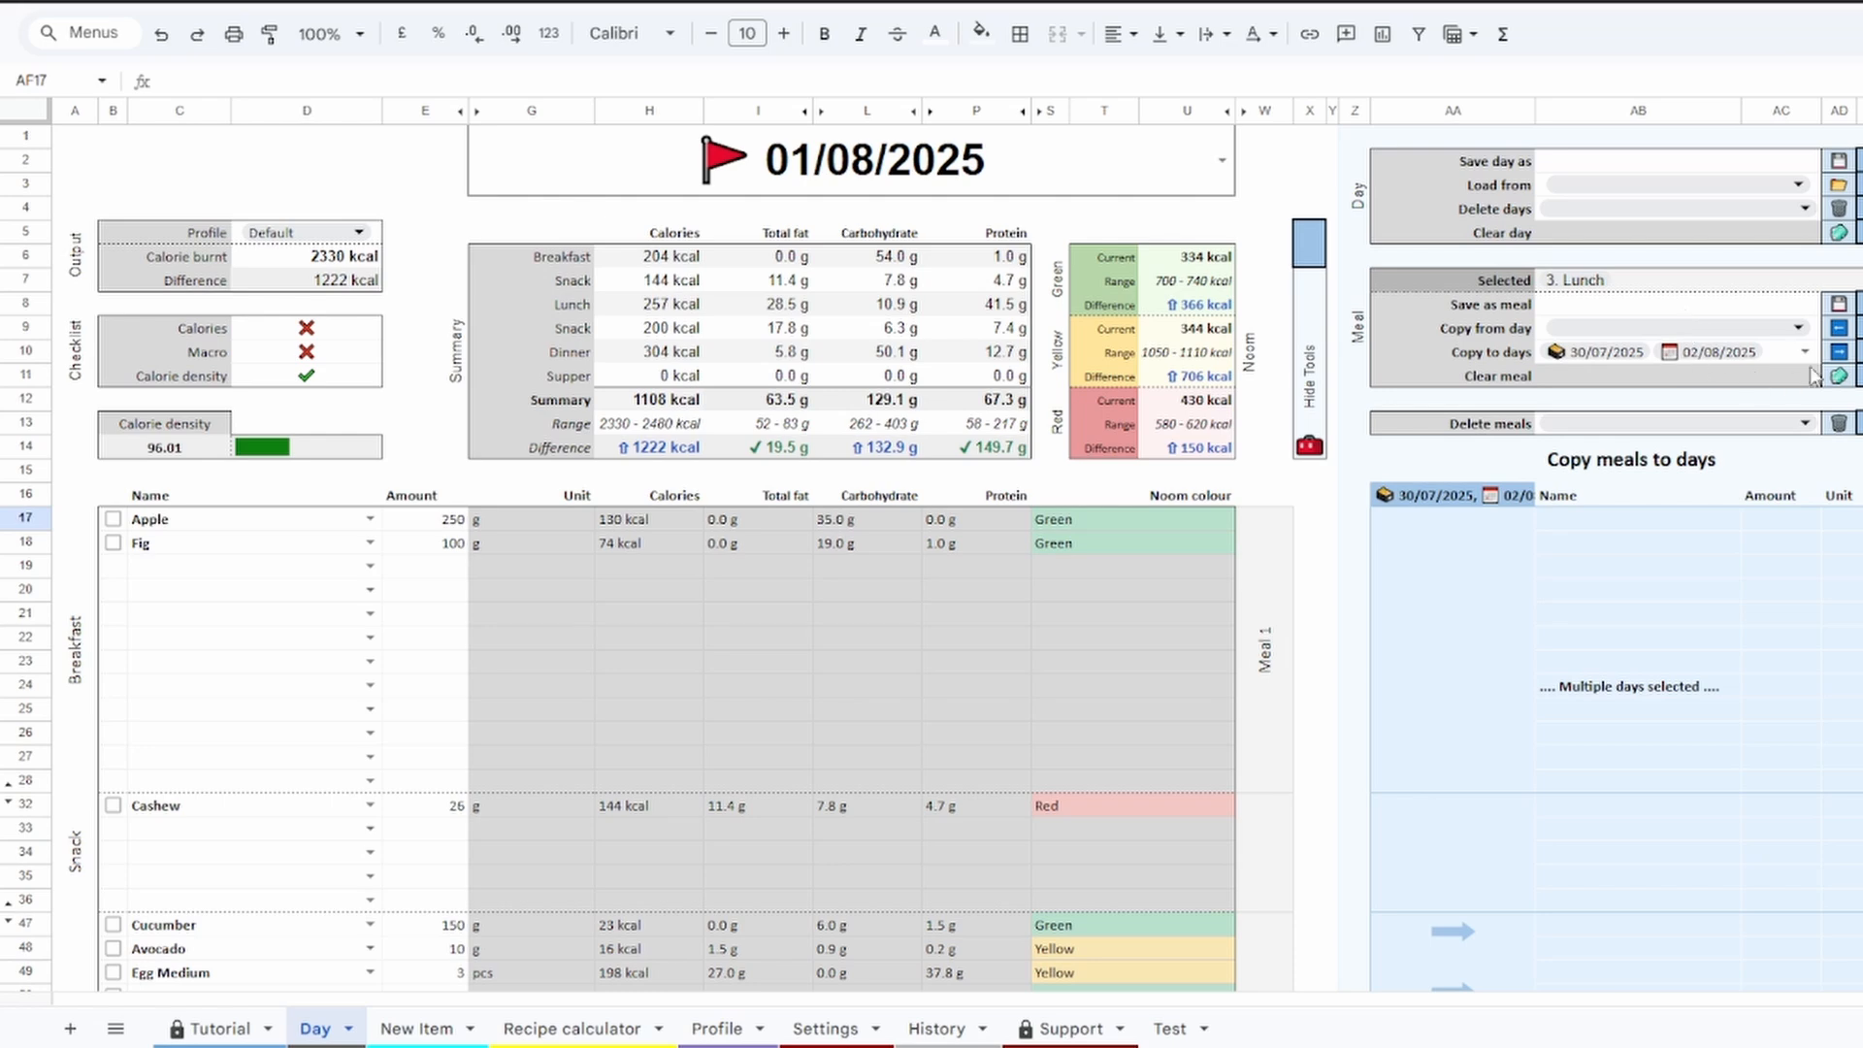
pyautogui.click(1860, 352)
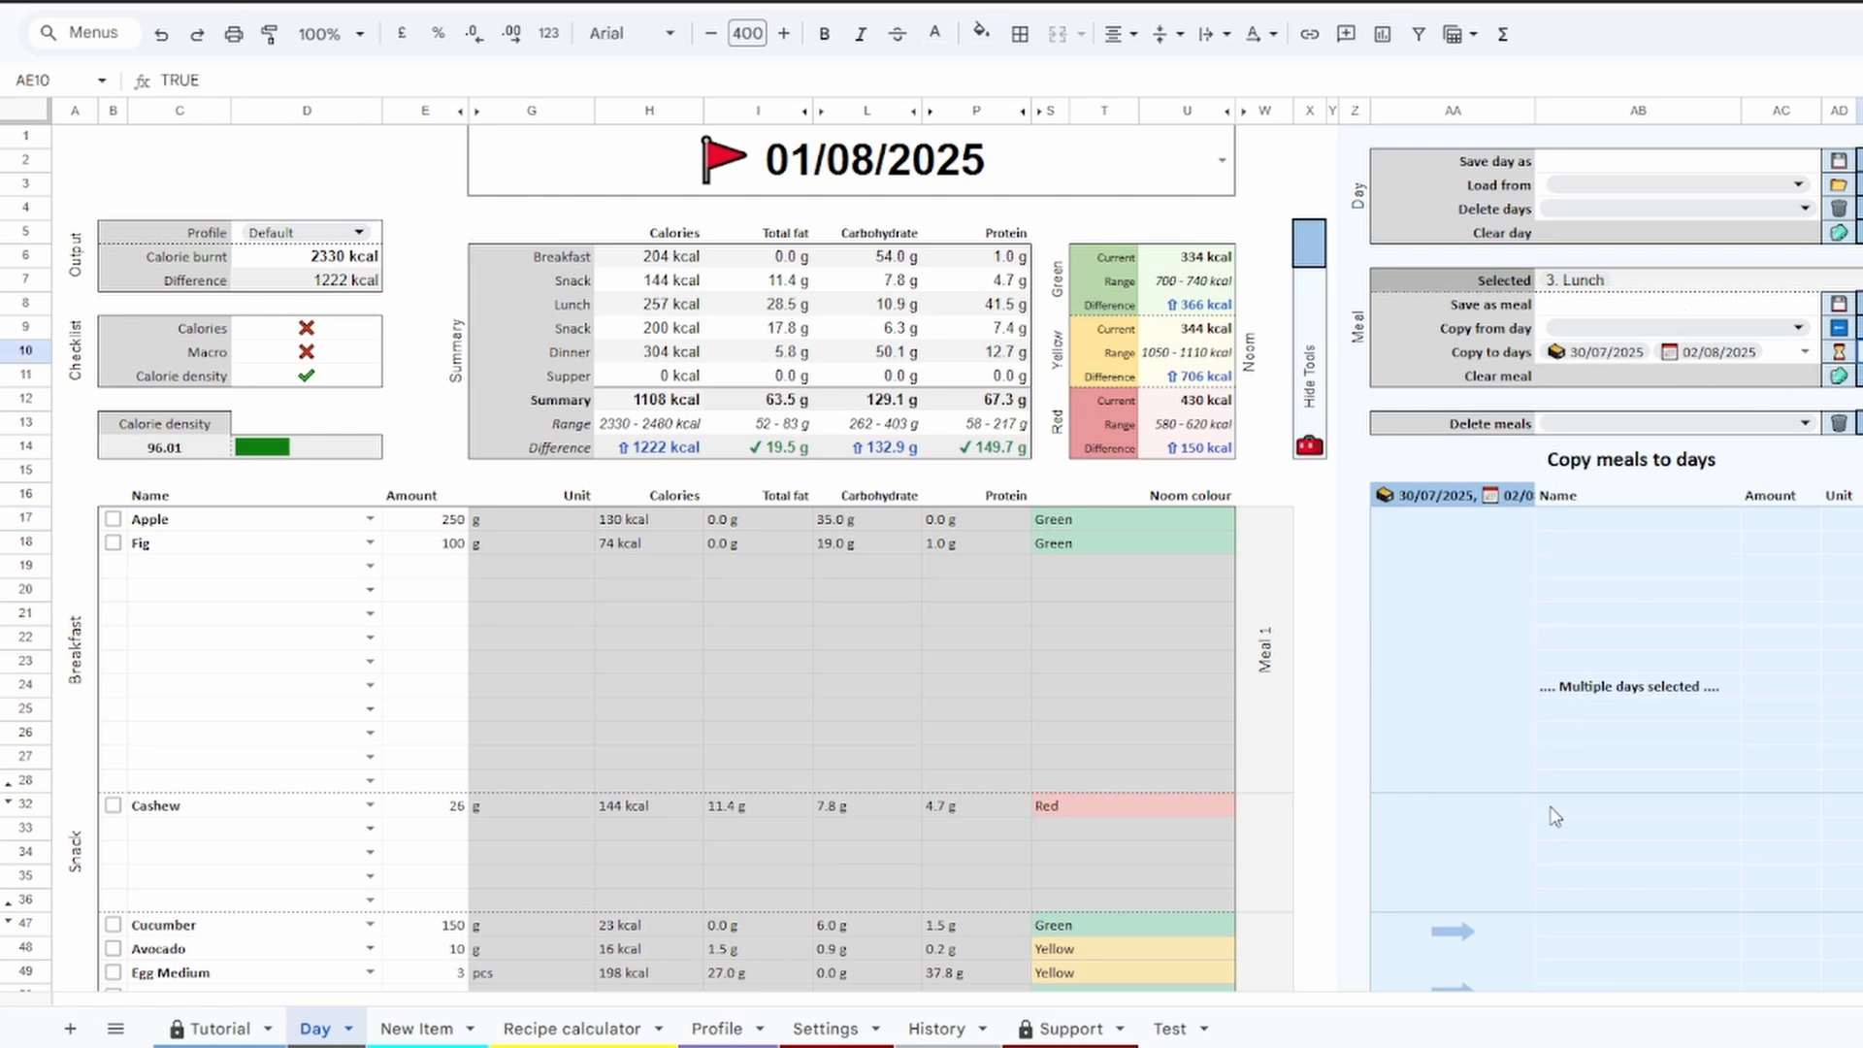
pyautogui.scroll(-6, 1554, 814)
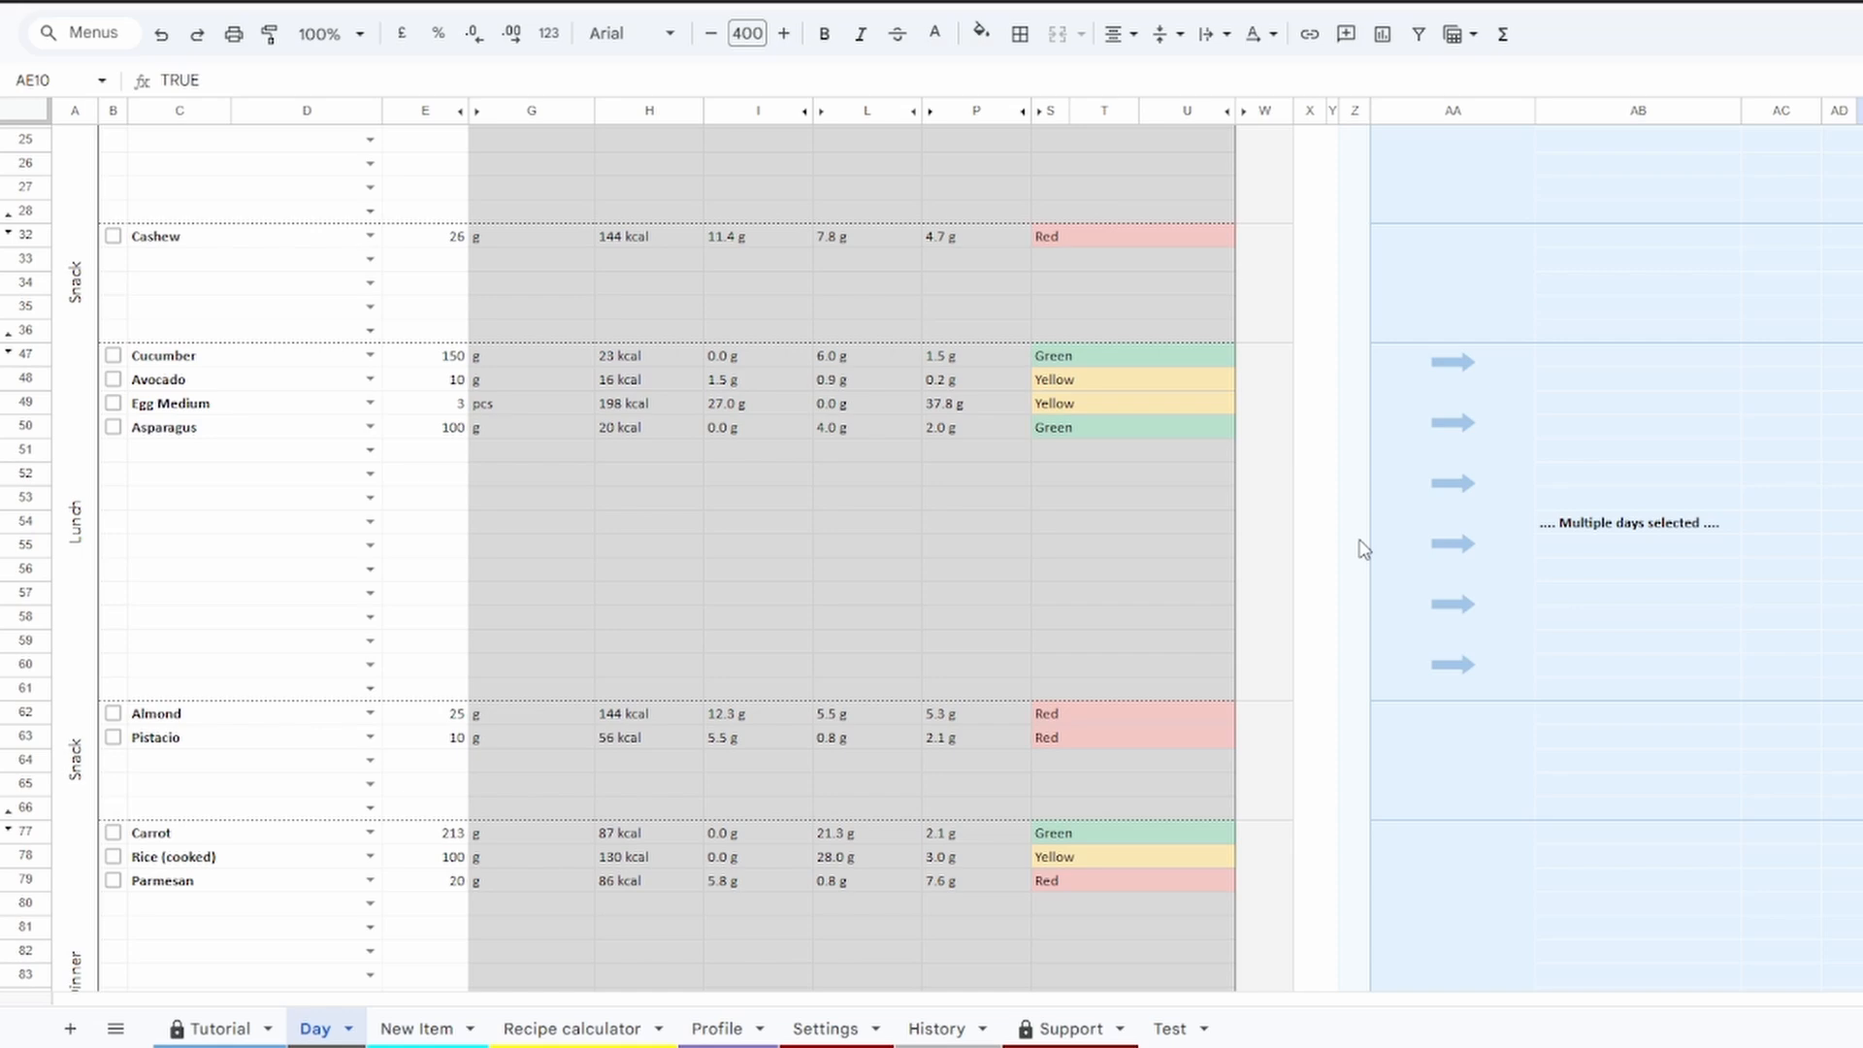
pyautogui.press('space')
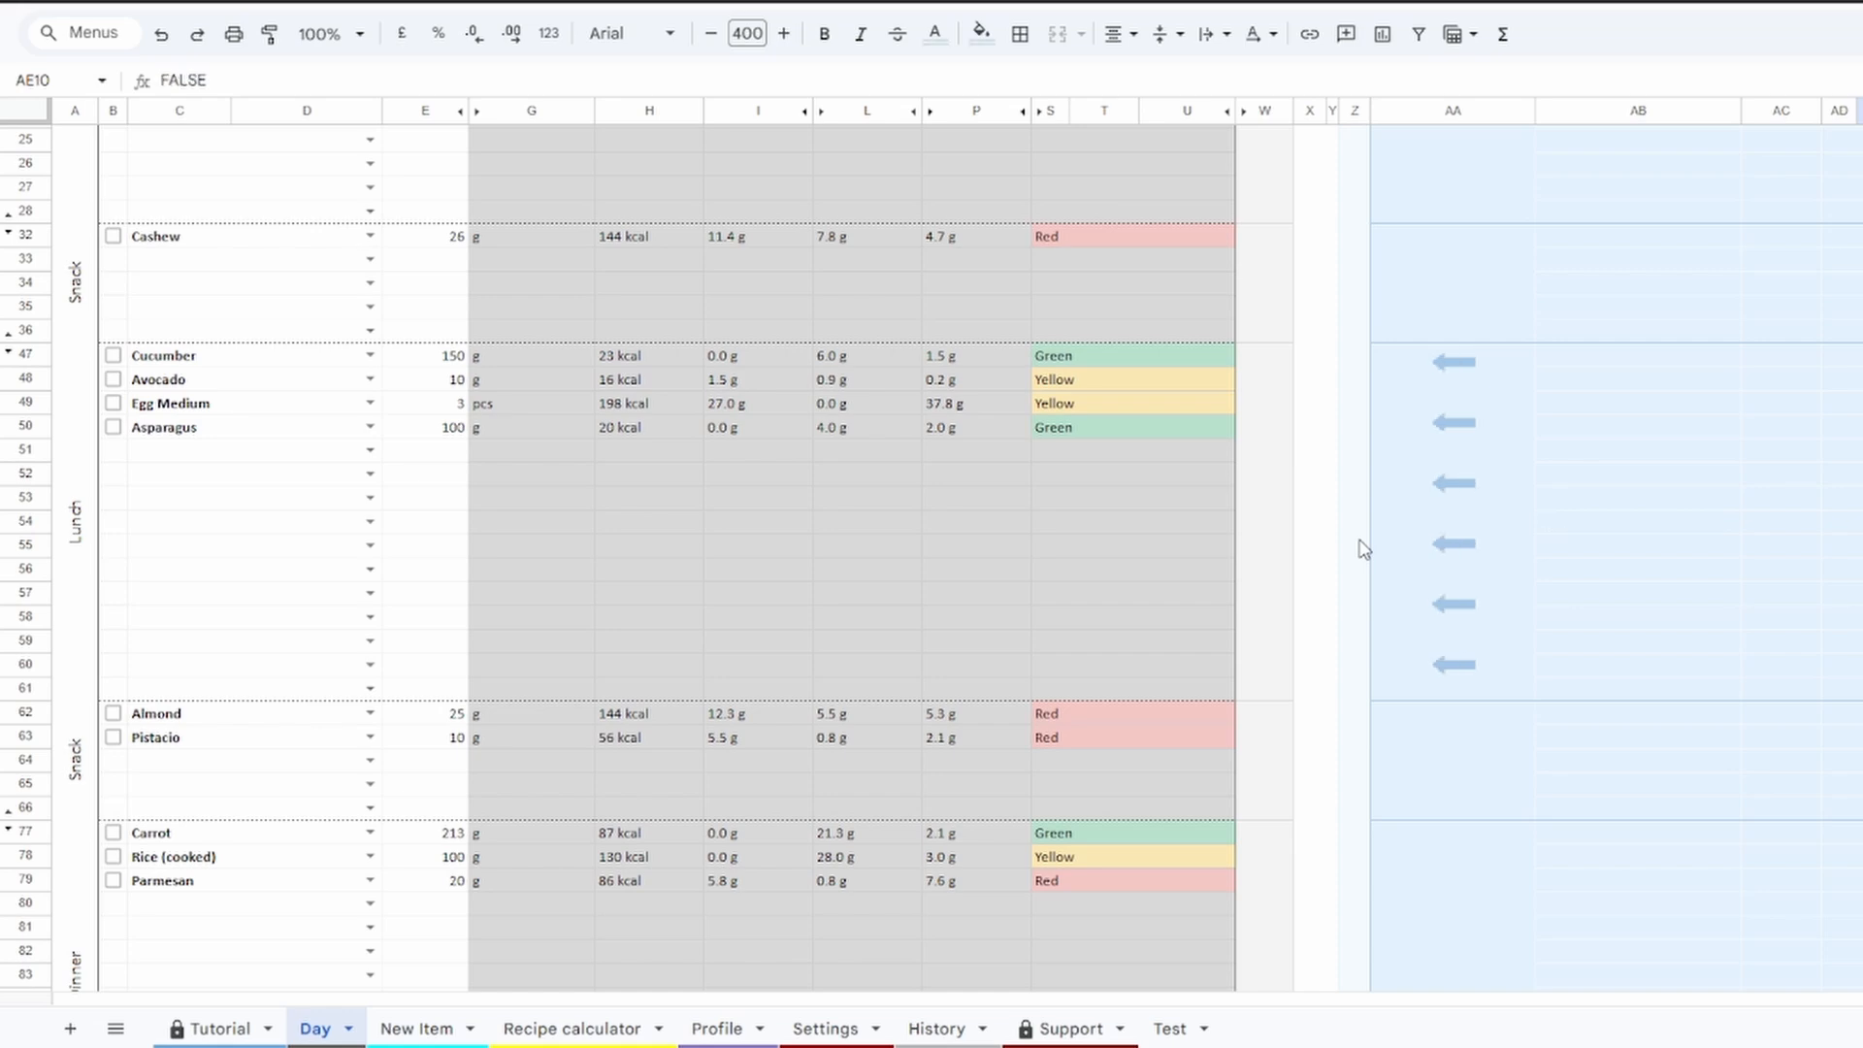
pyautogui.scroll(6, 1364, 550)
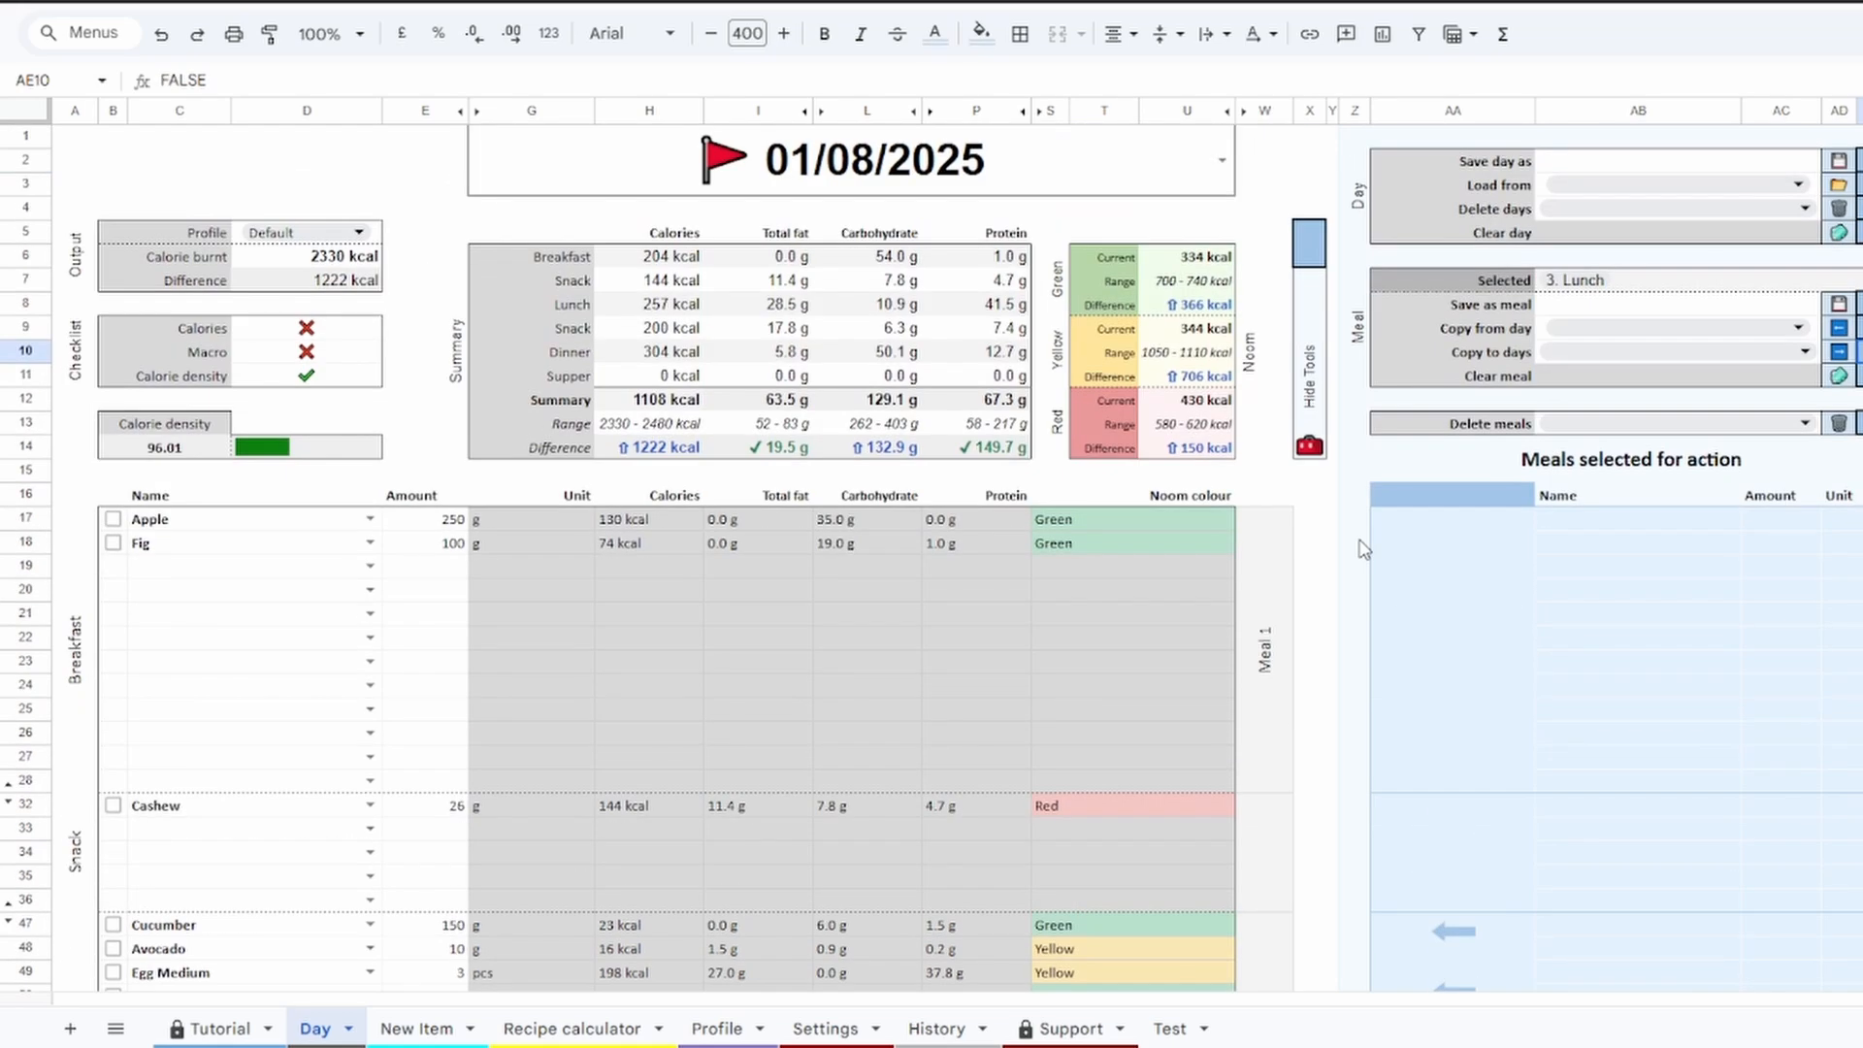
# Choose 02/08/2025 as the day to copy the lunch from and check the preview
pyautogui.click(1629, 333)
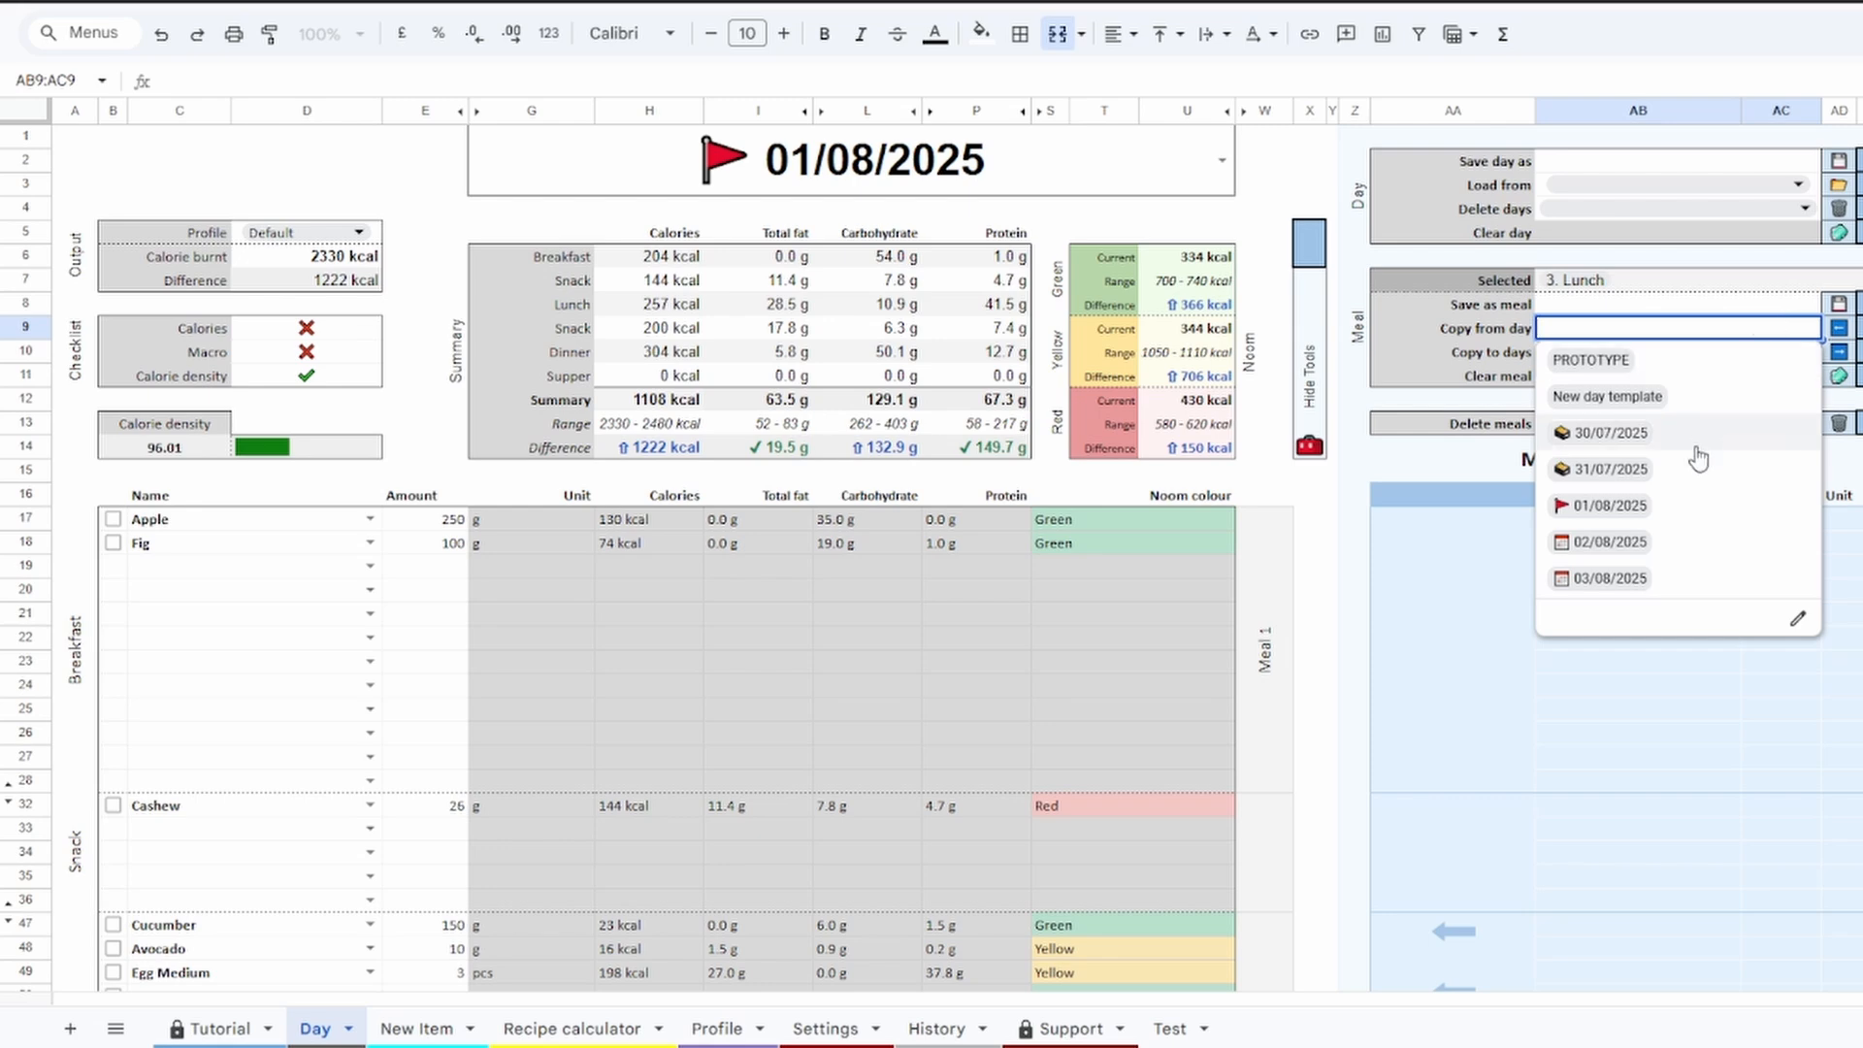
pyautogui.click(1680, 551)
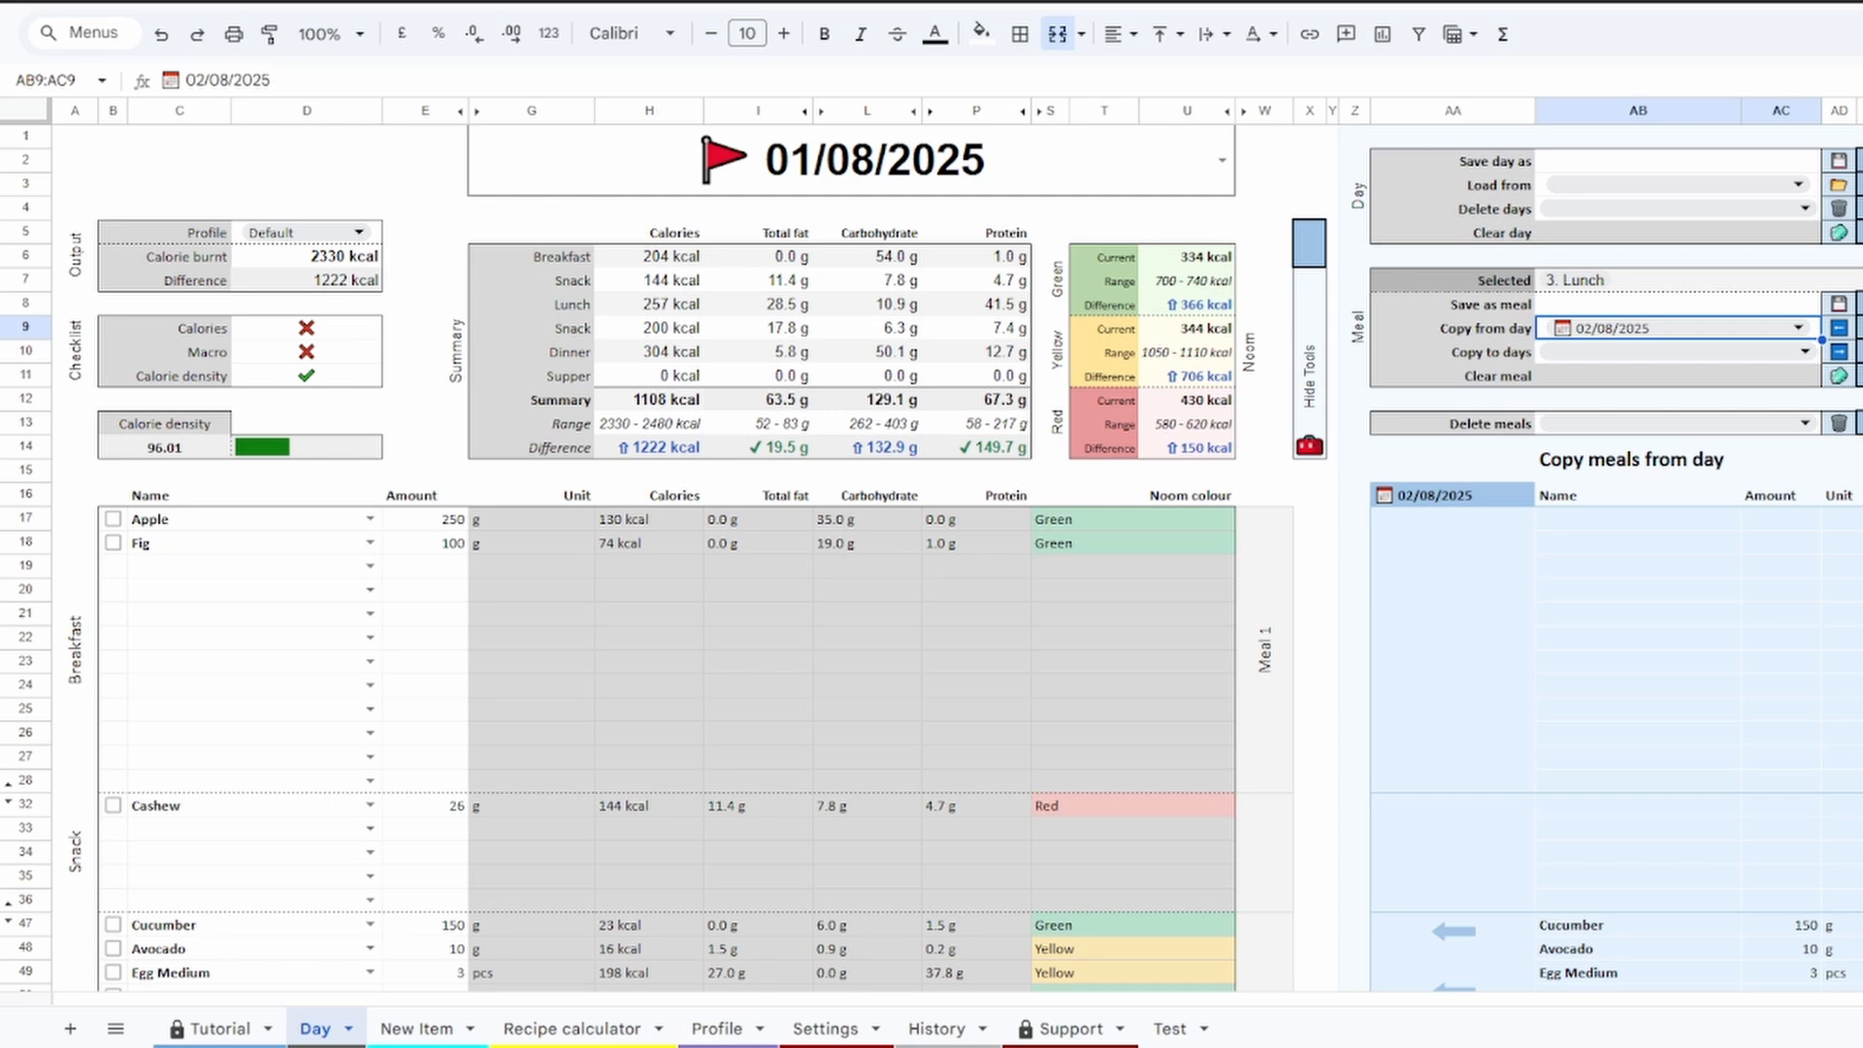
pyautogui.click(1679, 328)
pyautogui.click(1693, 305)
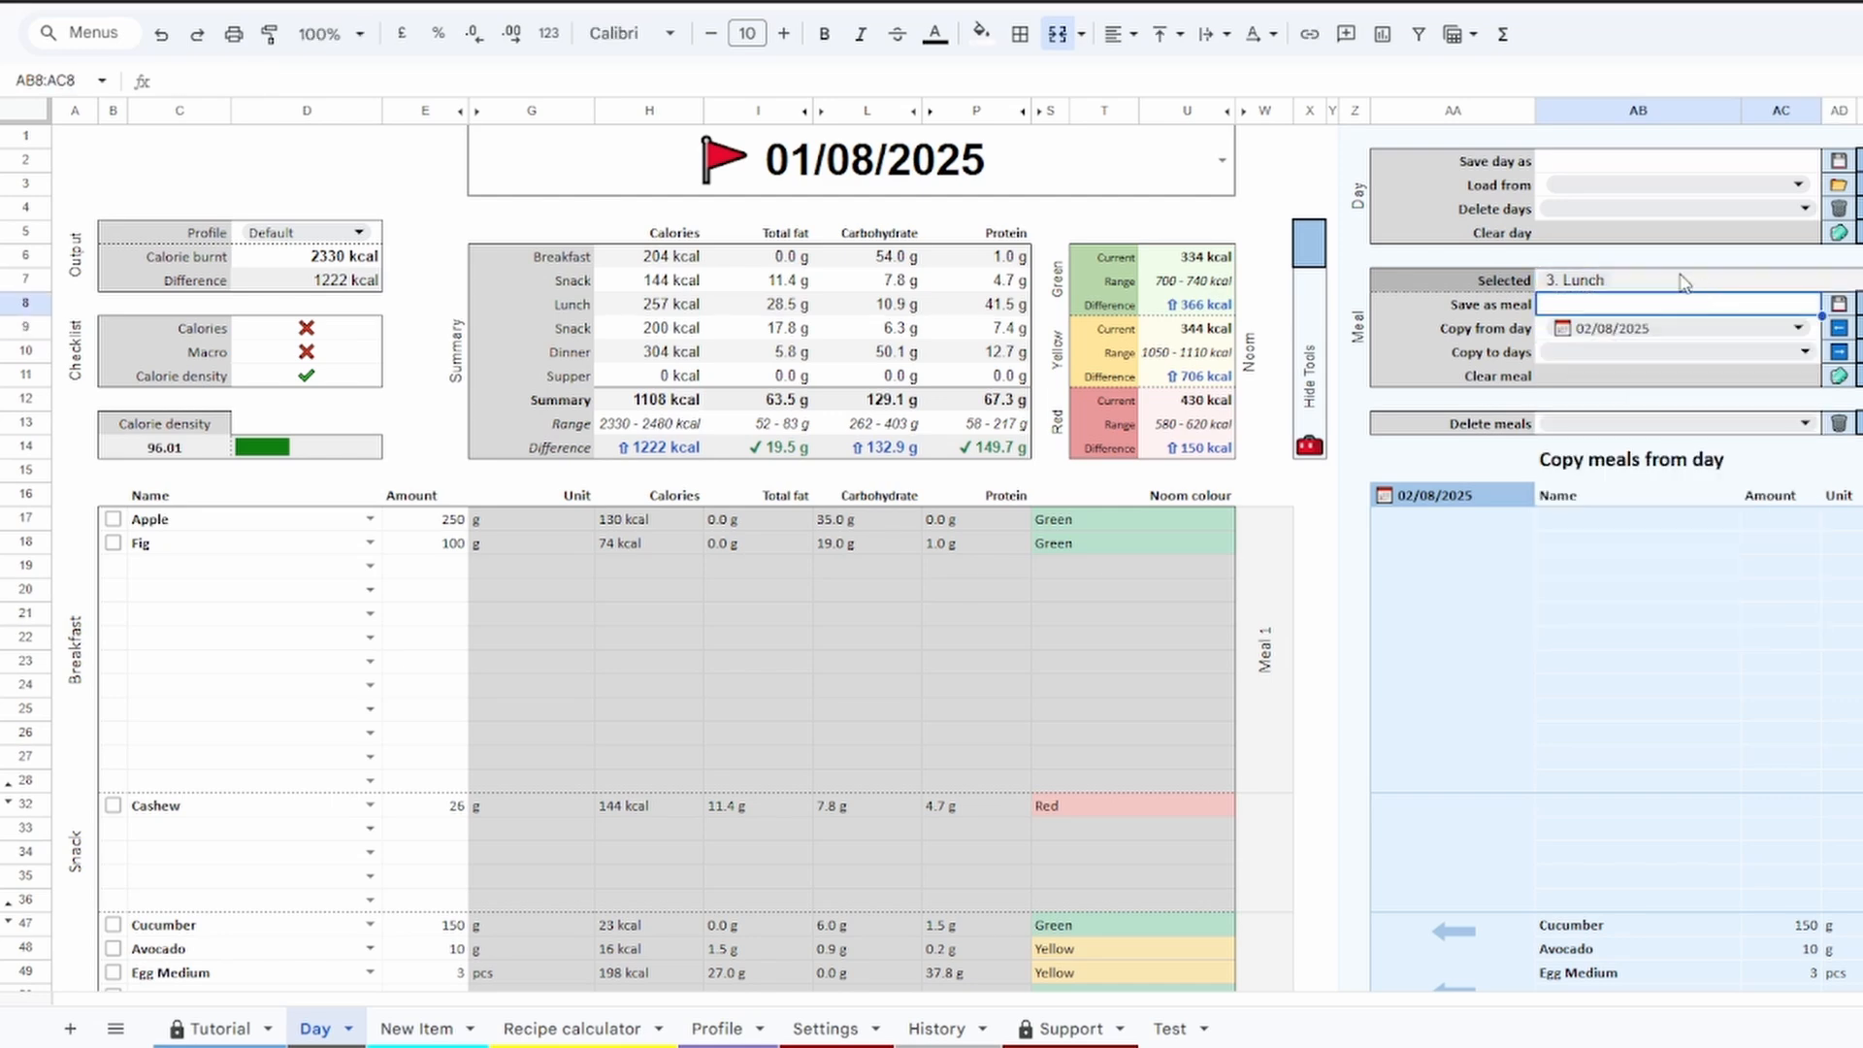
# Empty the meal selection and the copy-from day in the meal tools
pyautogui.click(1681, 279)
pyautogui.click(1684, 329)
pyautogui.click(1727, 306)
pyautogui.click(1713, 335)
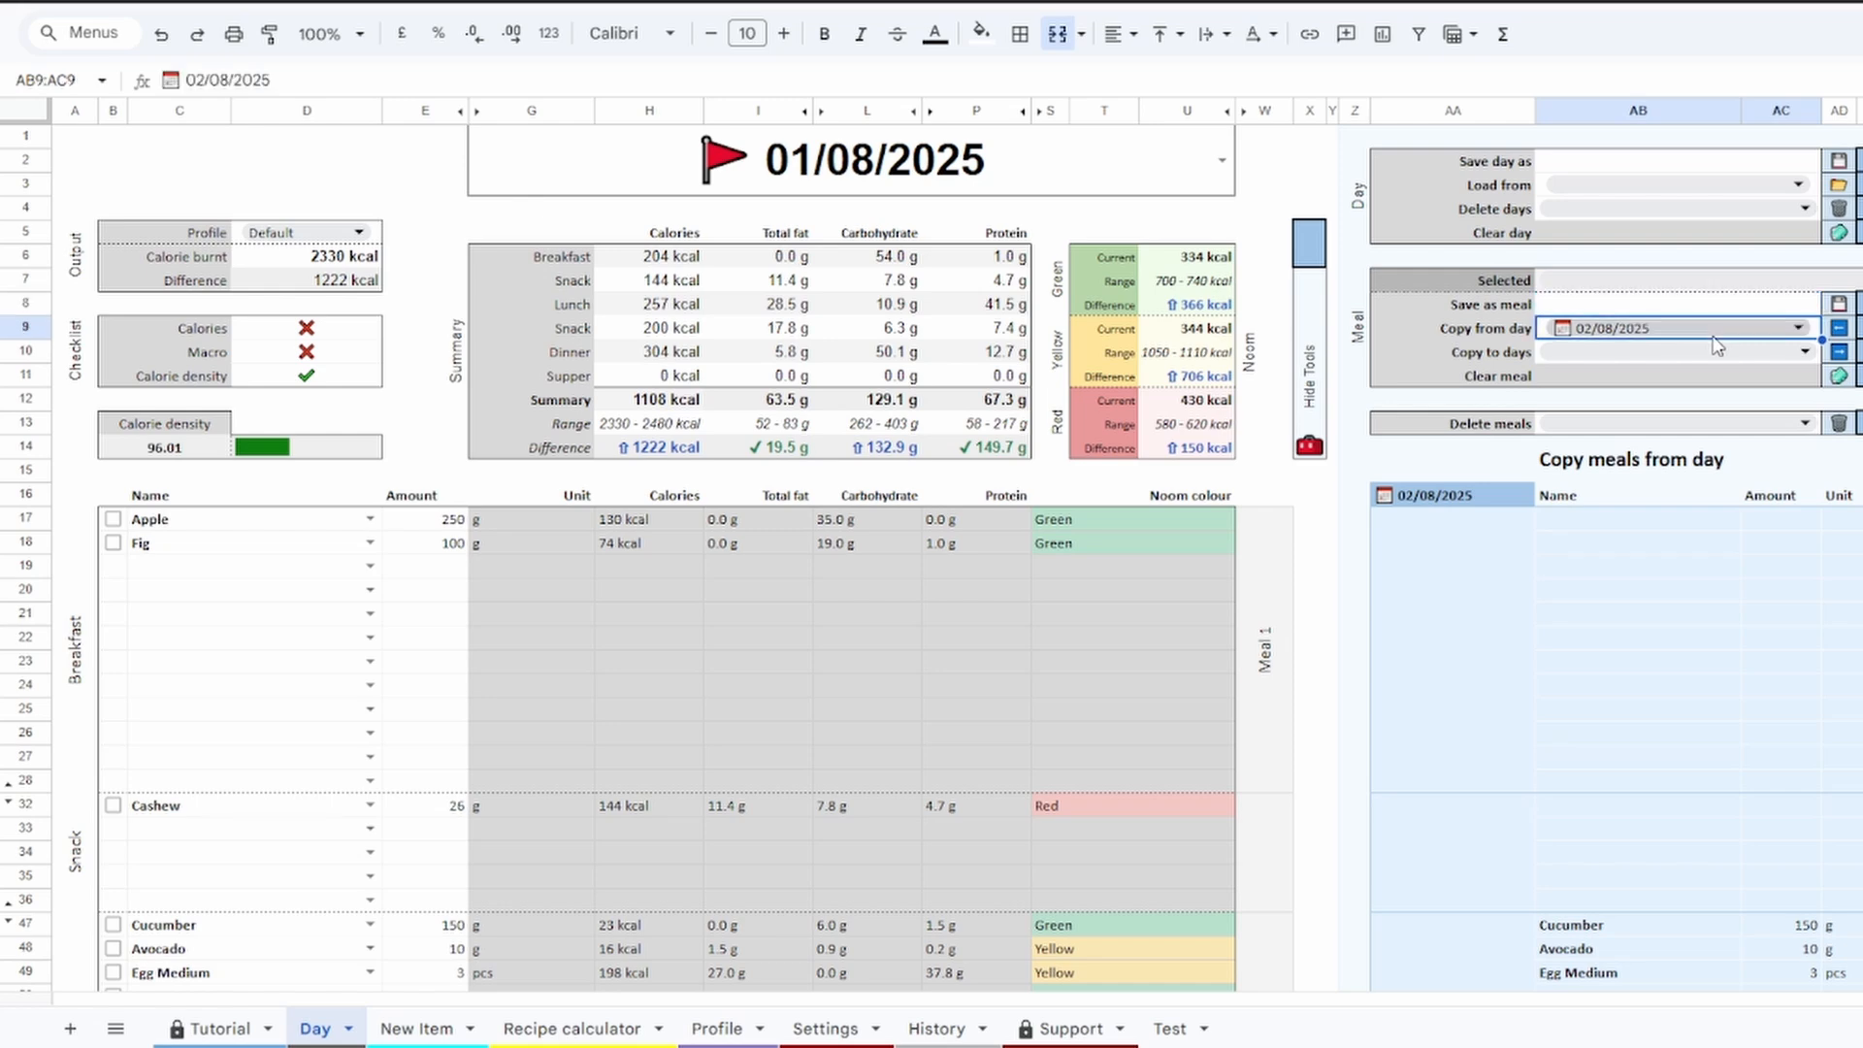
pyautogui.press('Delete')
pyautogui.click(1731, 352)
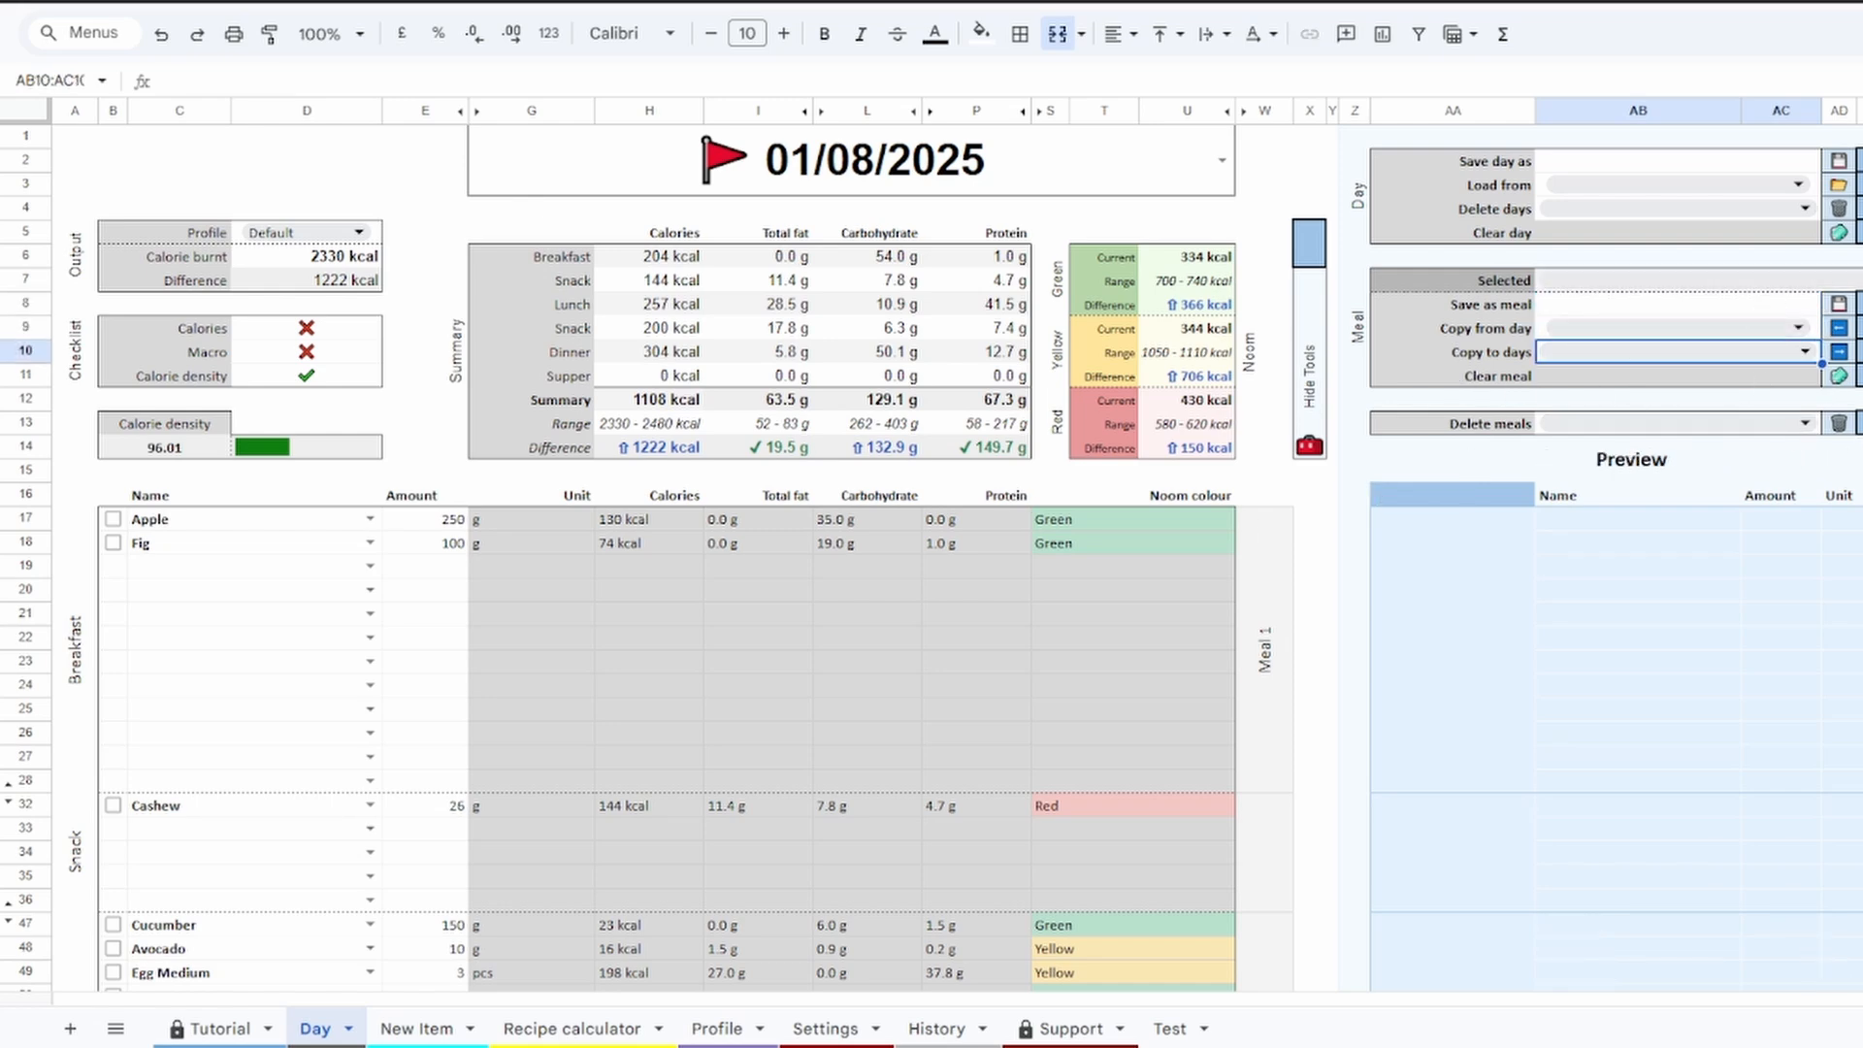
# Select "1. Breakfast" for the meal tools and clear that meal from the day
pyautogui.click(1729, 280)
pyautogui.click(1612, 354)
pyautogui.click(1861, 328)
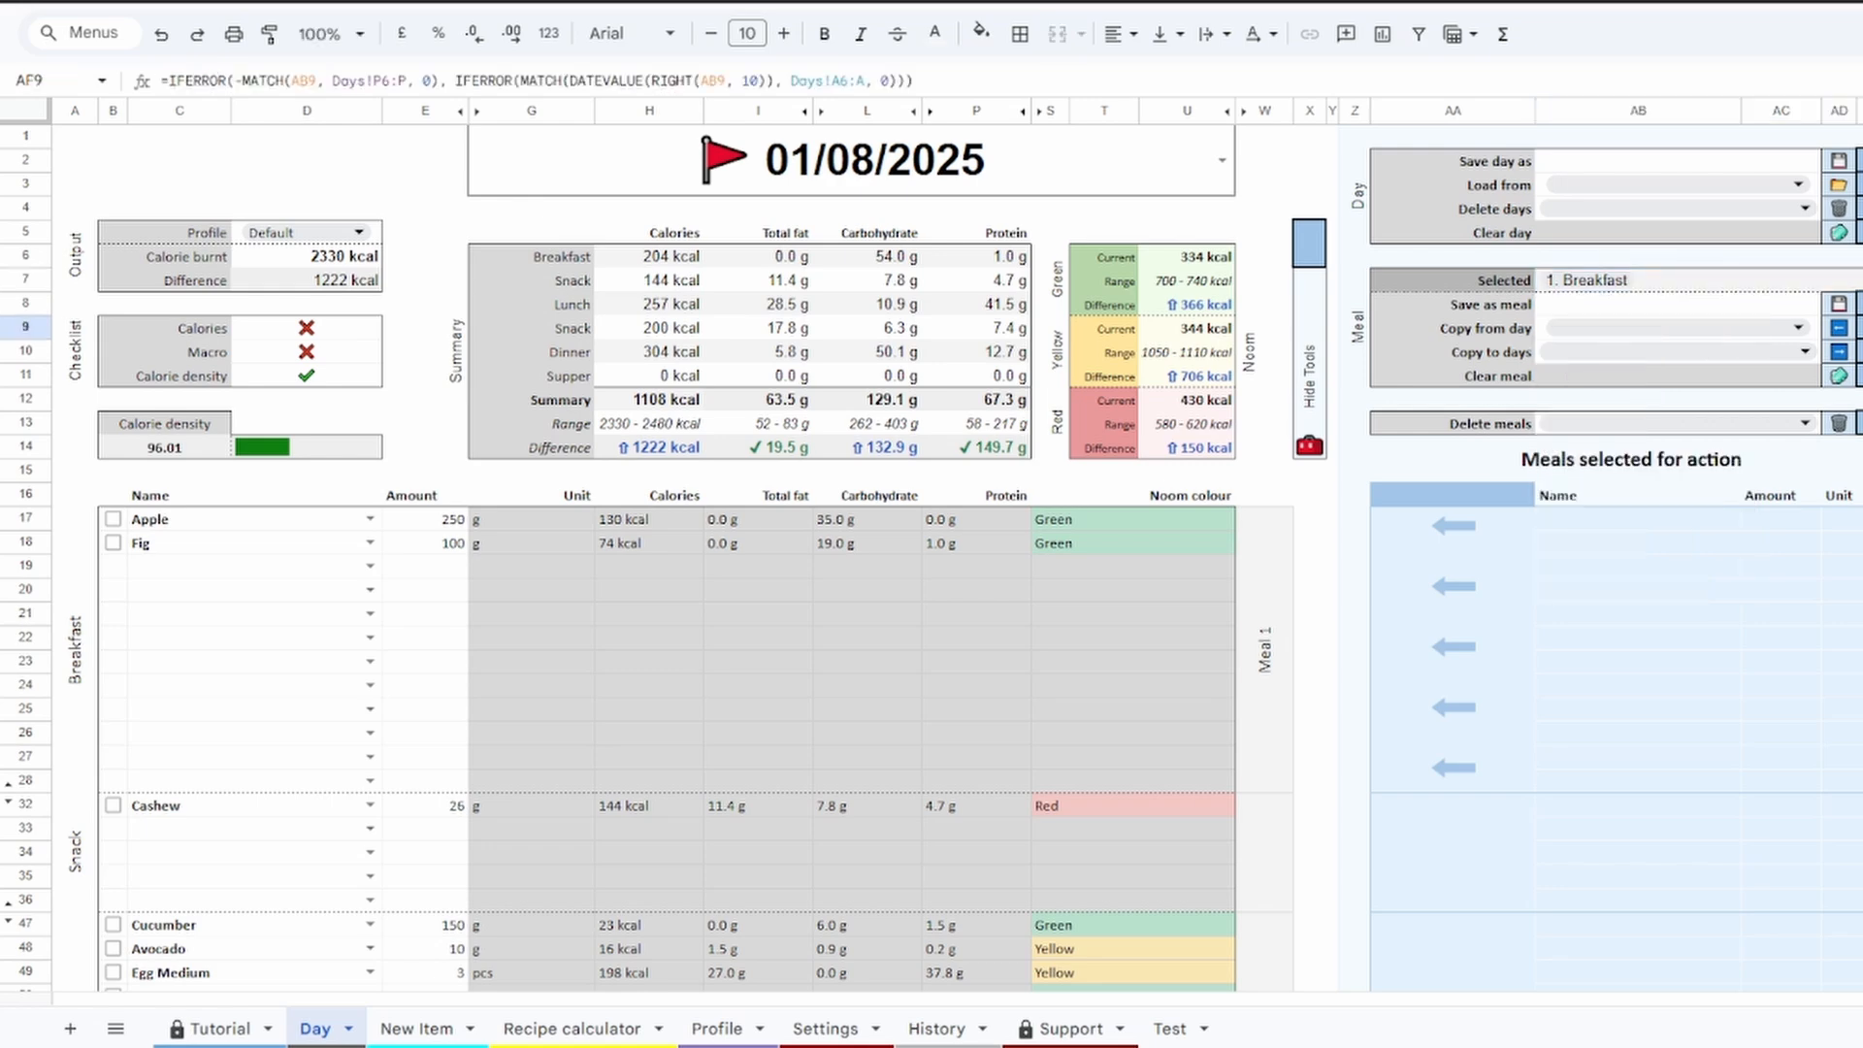
pyautogui.click(1856, 376)
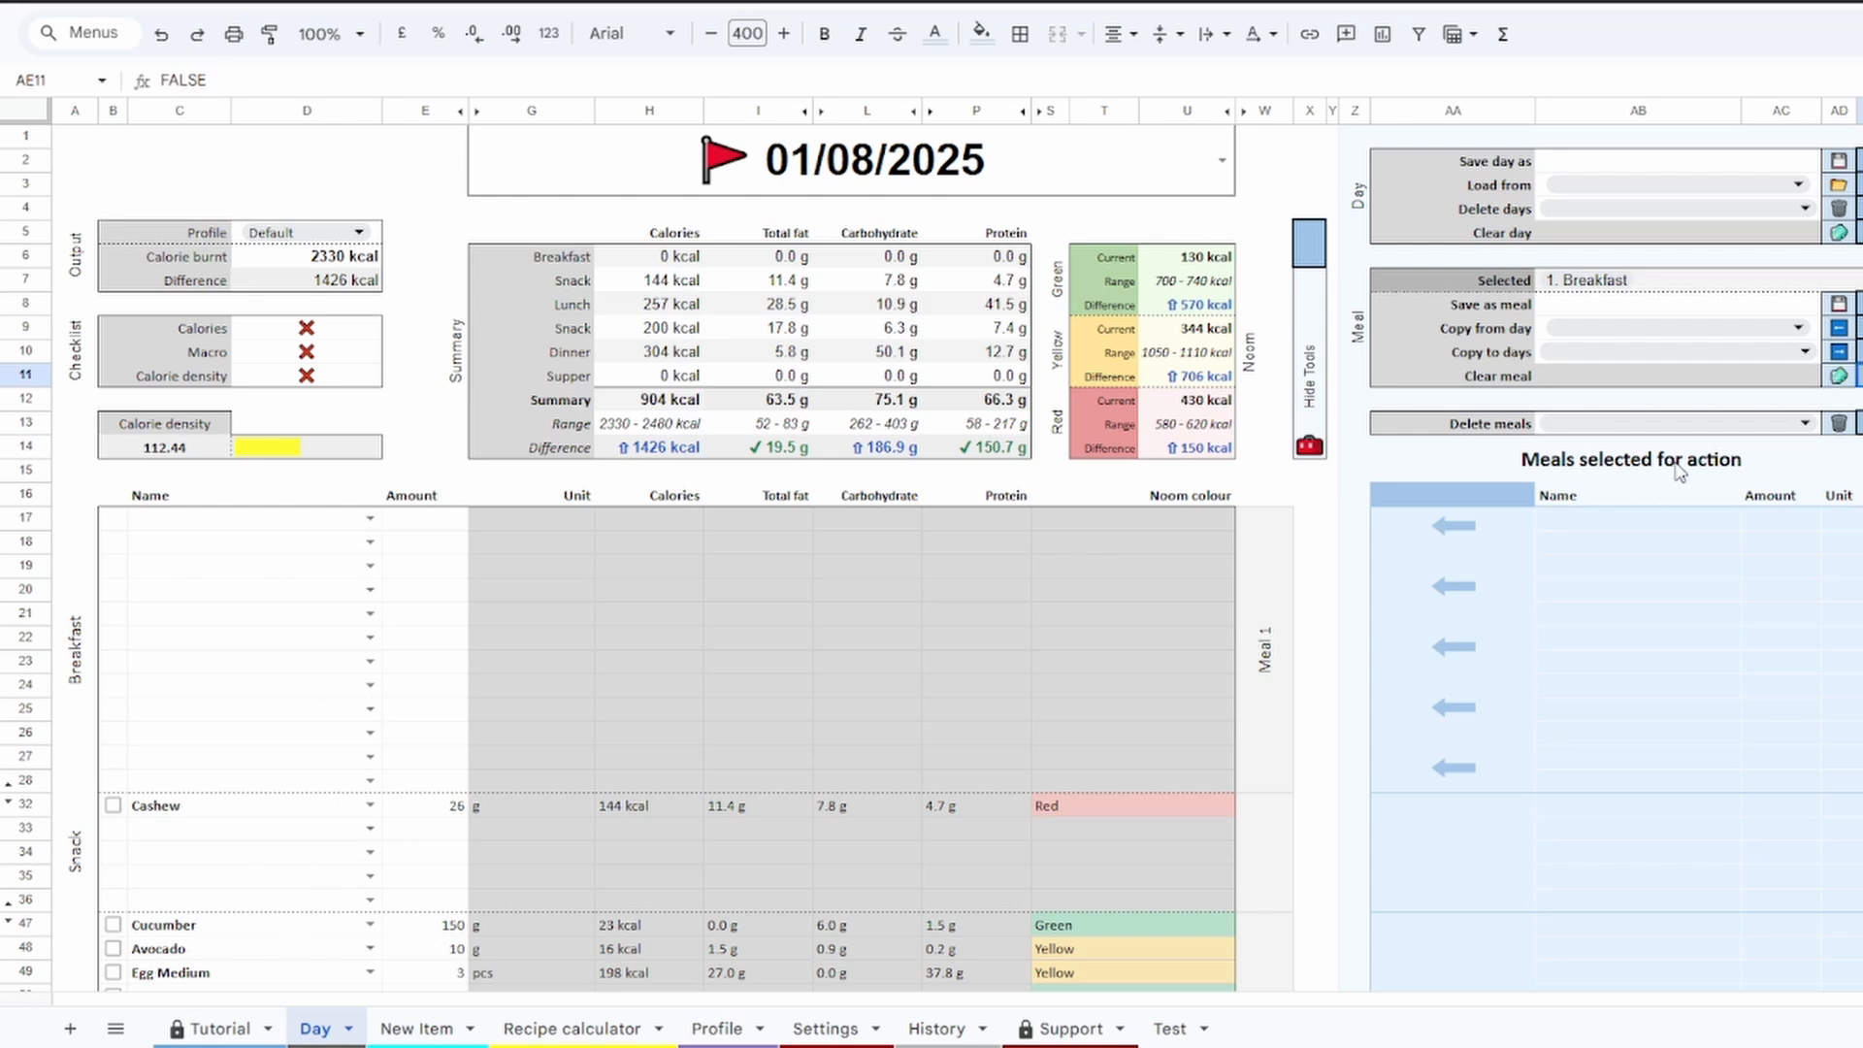
# Choose Meal 1 and Meal 2 as the saved meals to delete and empty the meal selection to preview the deletion
pyautogui.click(1801, 424)
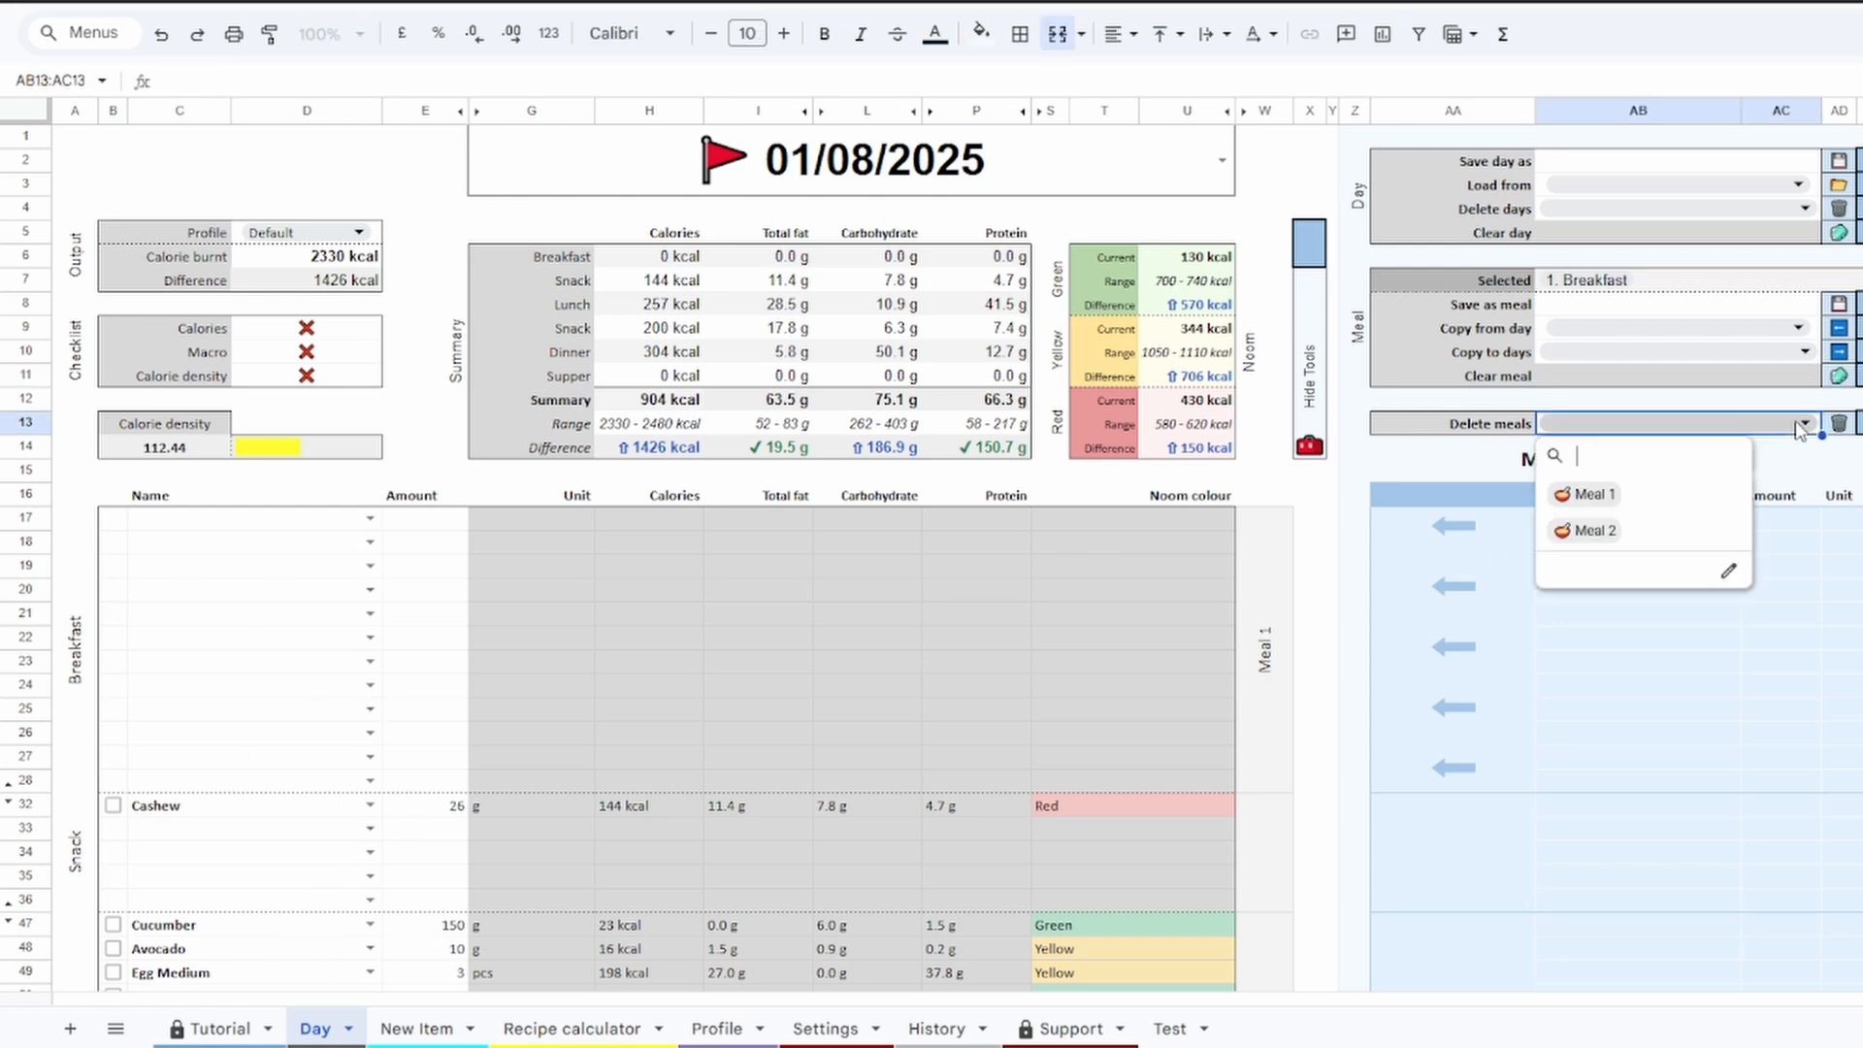
pyautogui.click(1639, 513)
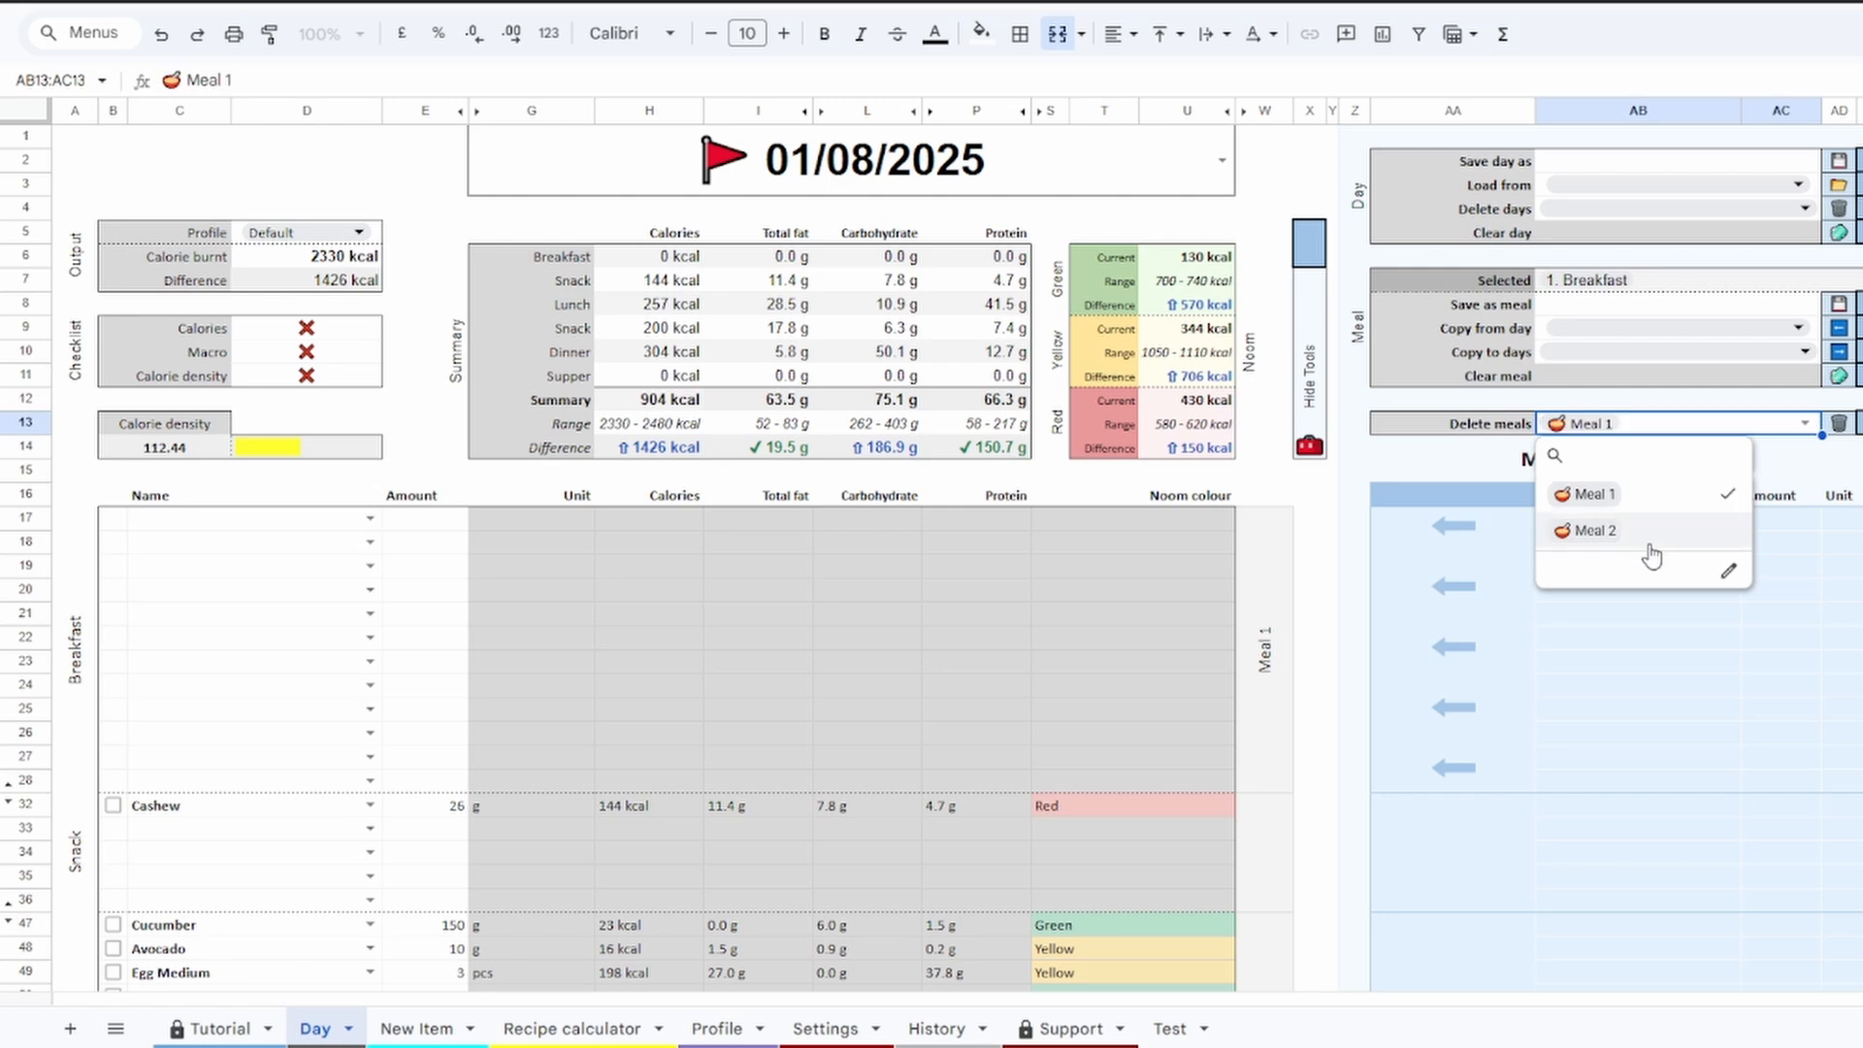
pyautogui.click(1648, 534)
pyautogui.press('Escape')
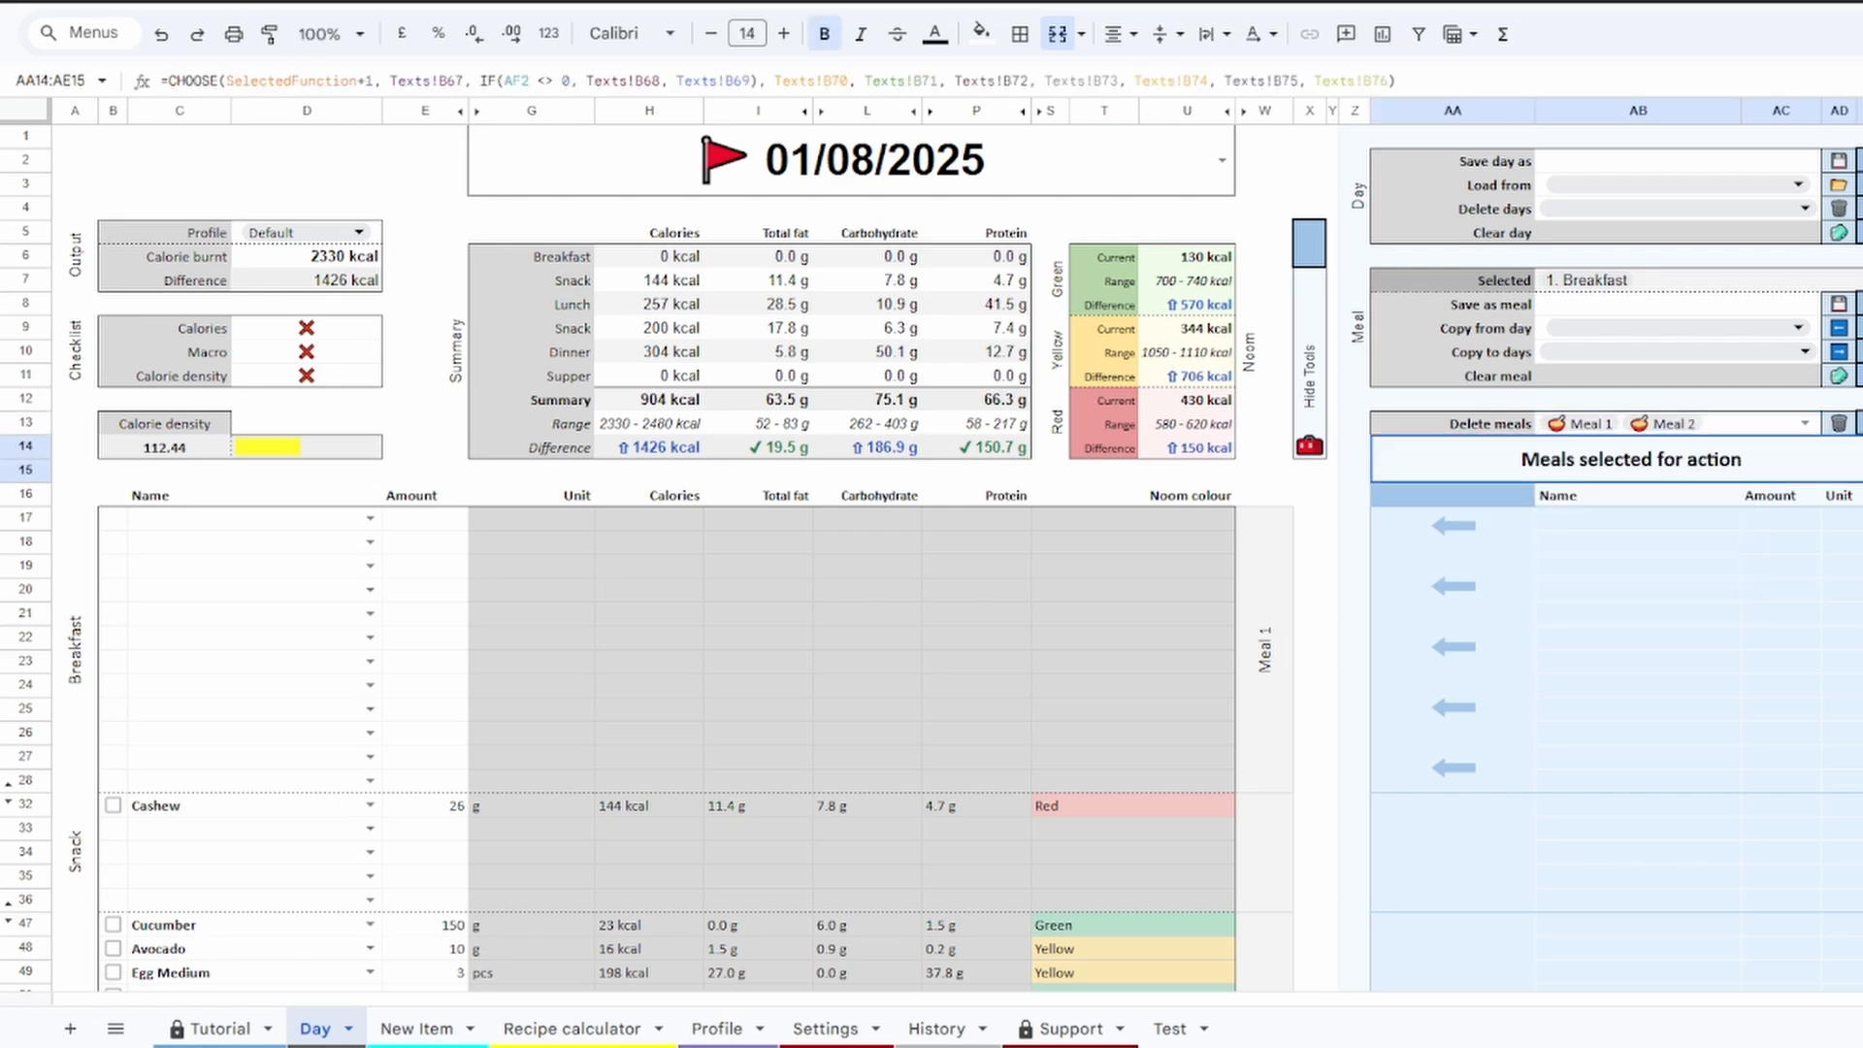
pyautogui.click(1665, 283)
pyautogui.press('Delete')
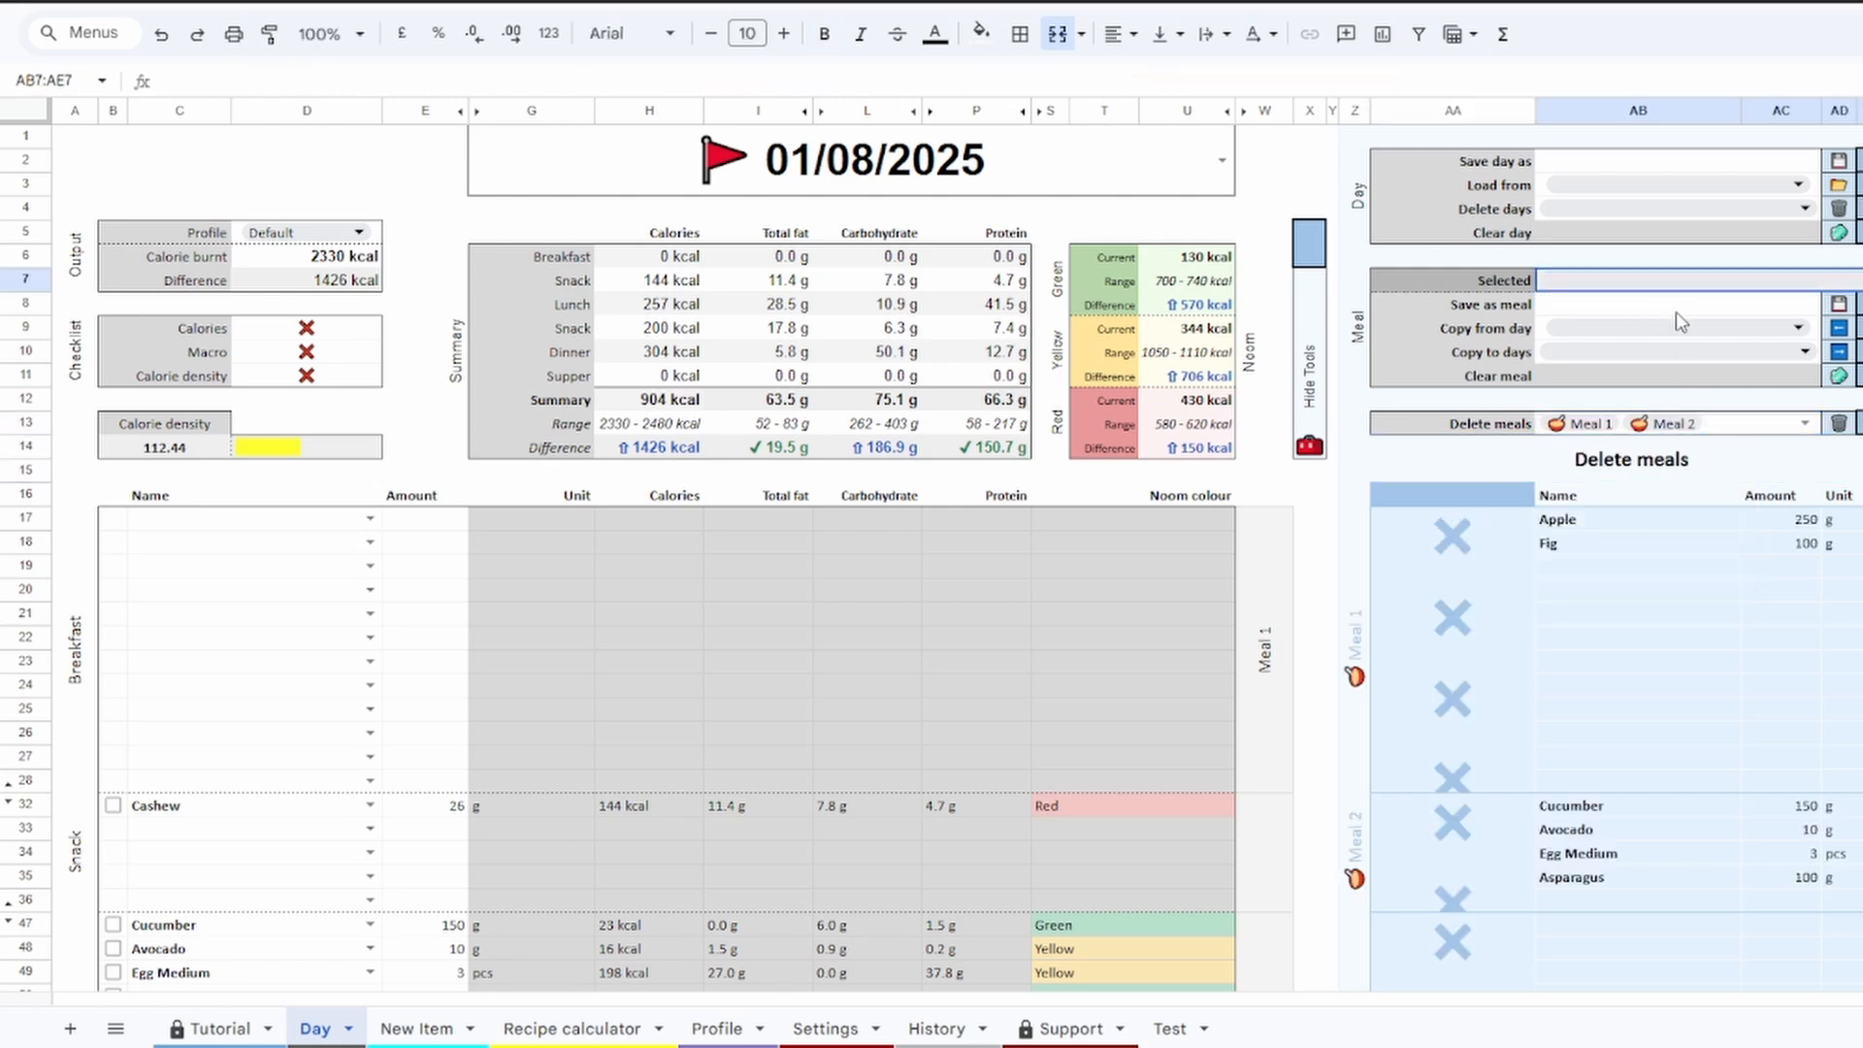
pyautogui.press('Down')
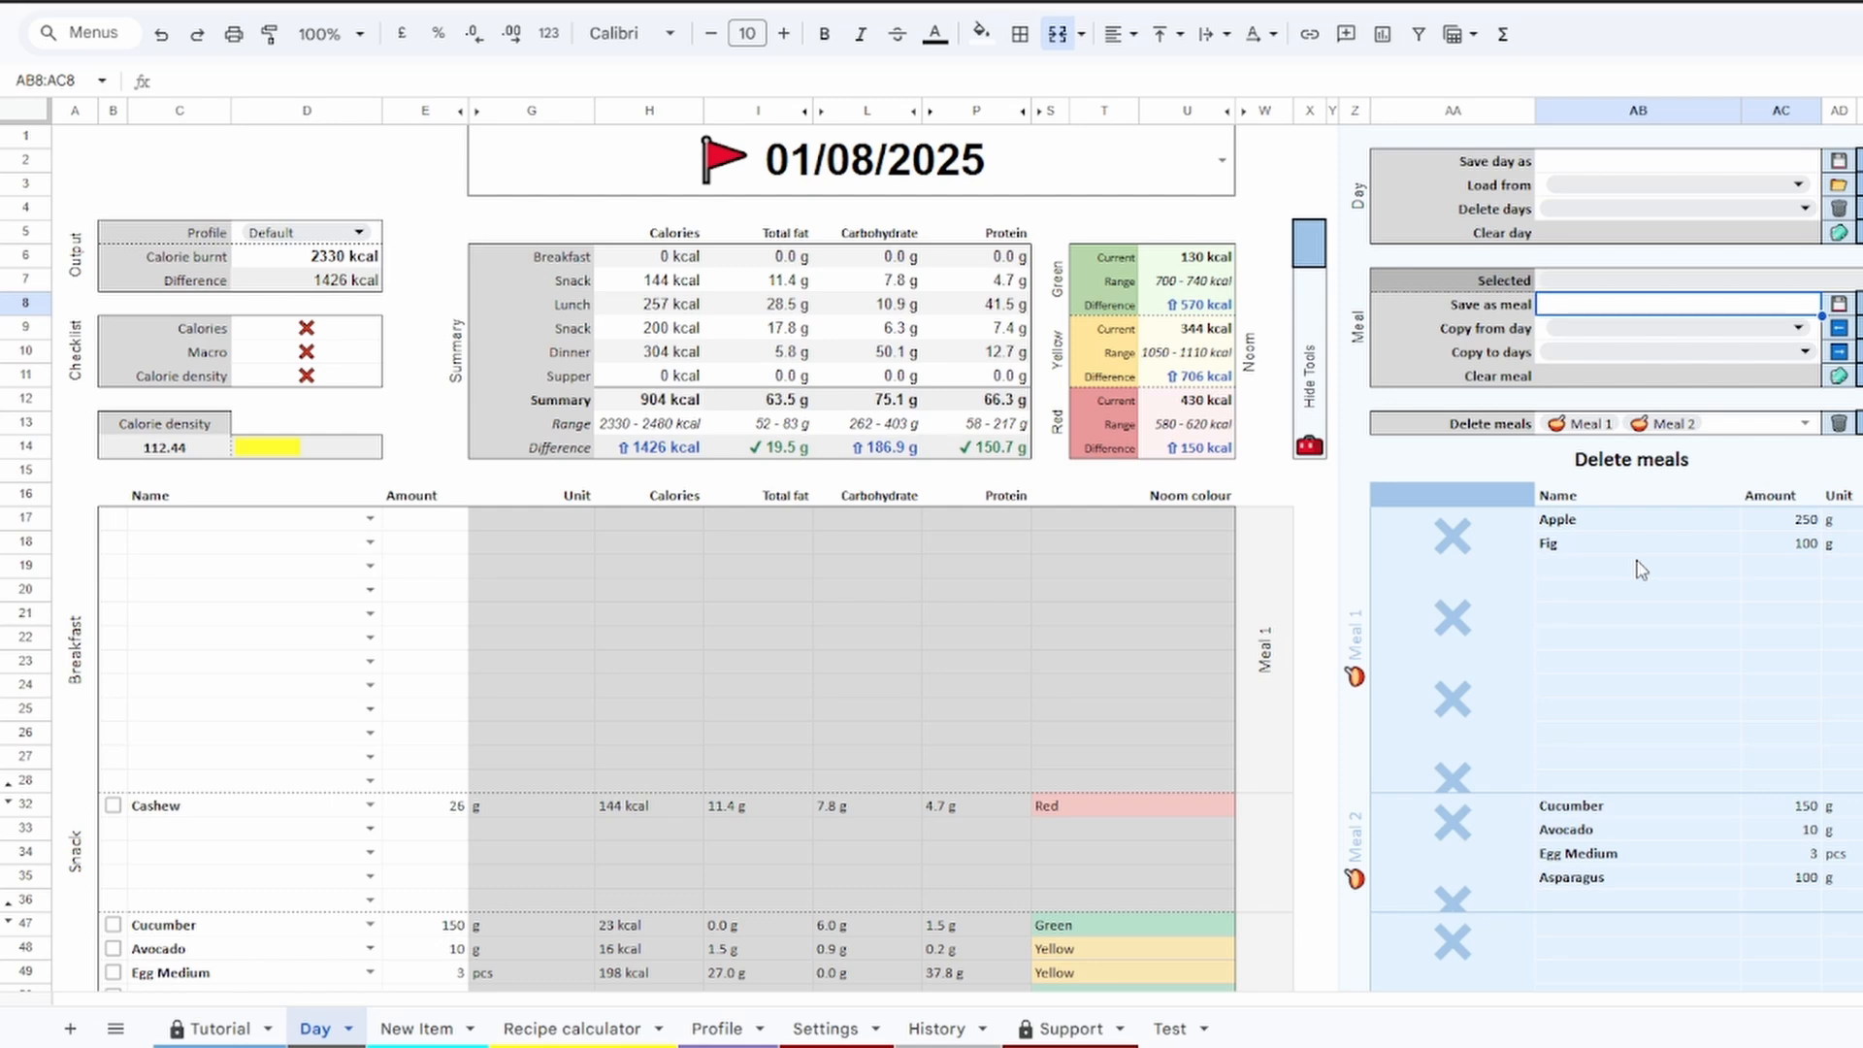
# Delete the chosen saved meals Meal 1 and Meal 2 and check the deletion preview down the sheet
pyautogui.click(1839, 424)
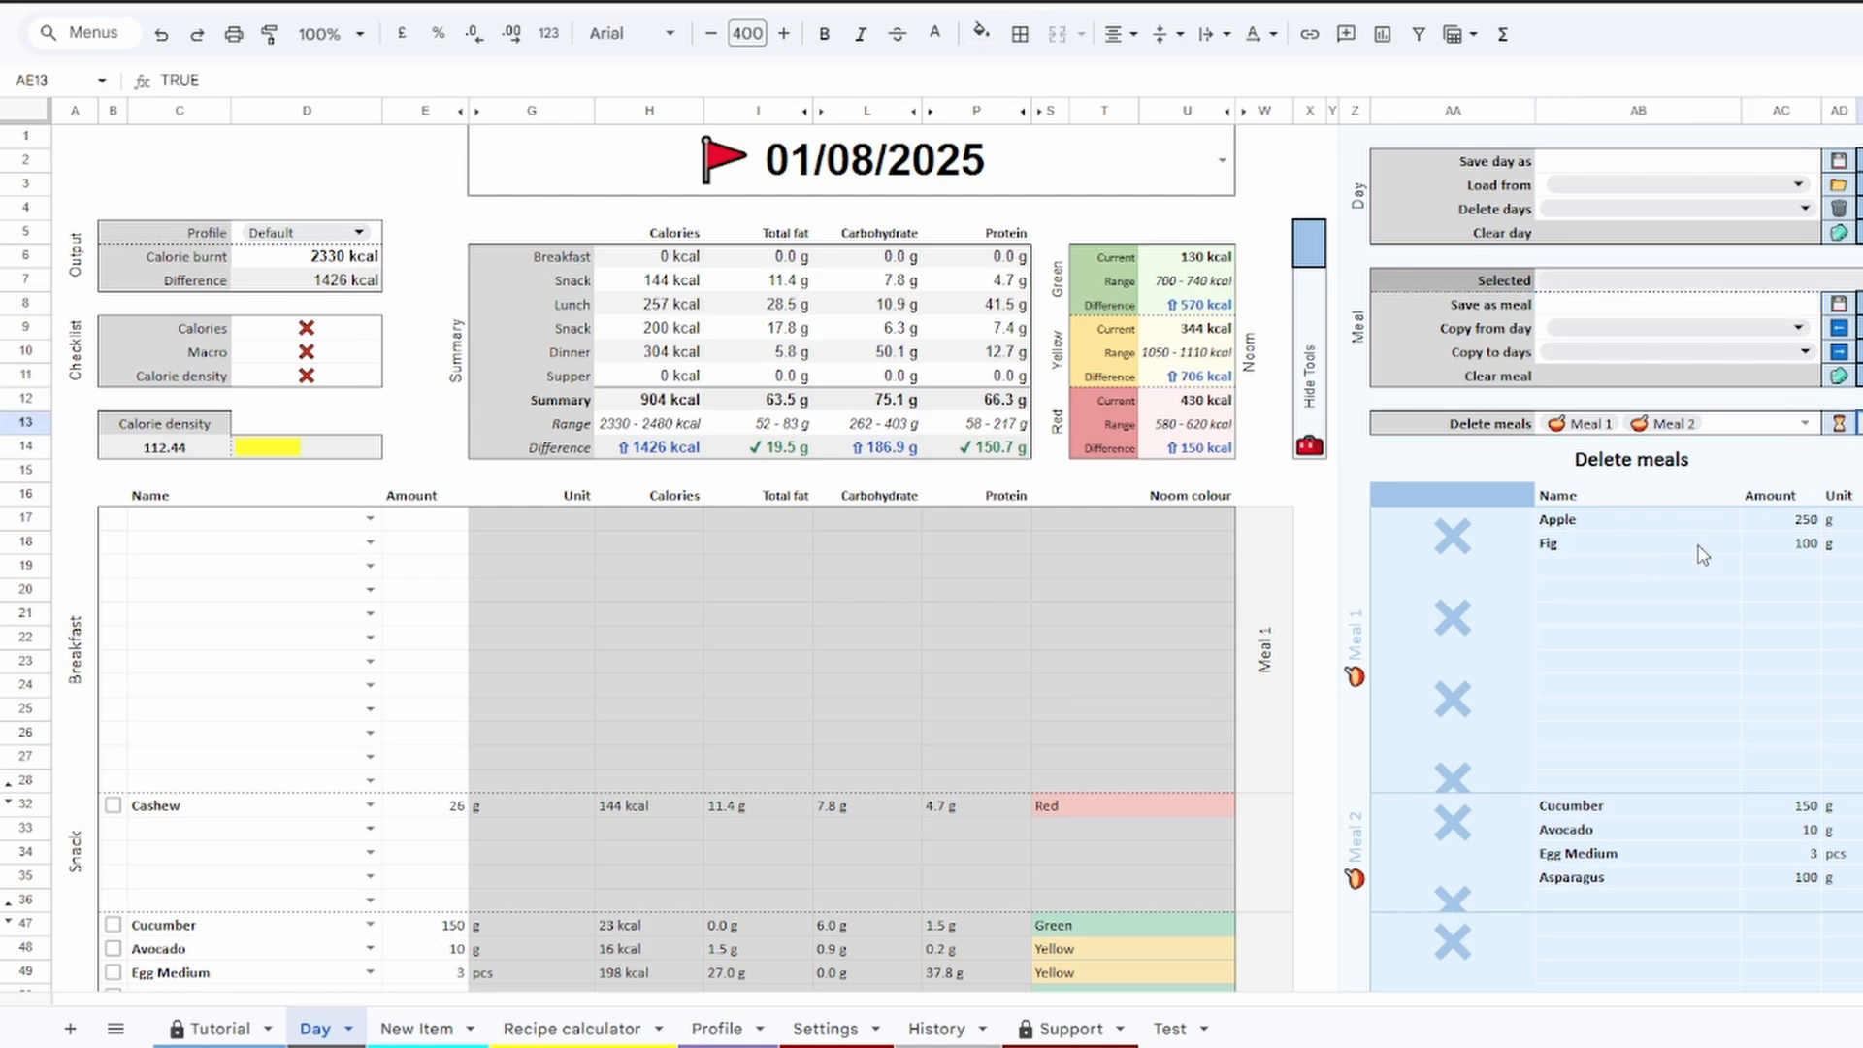
pyautogui.scroll(-10, 1703, 555)
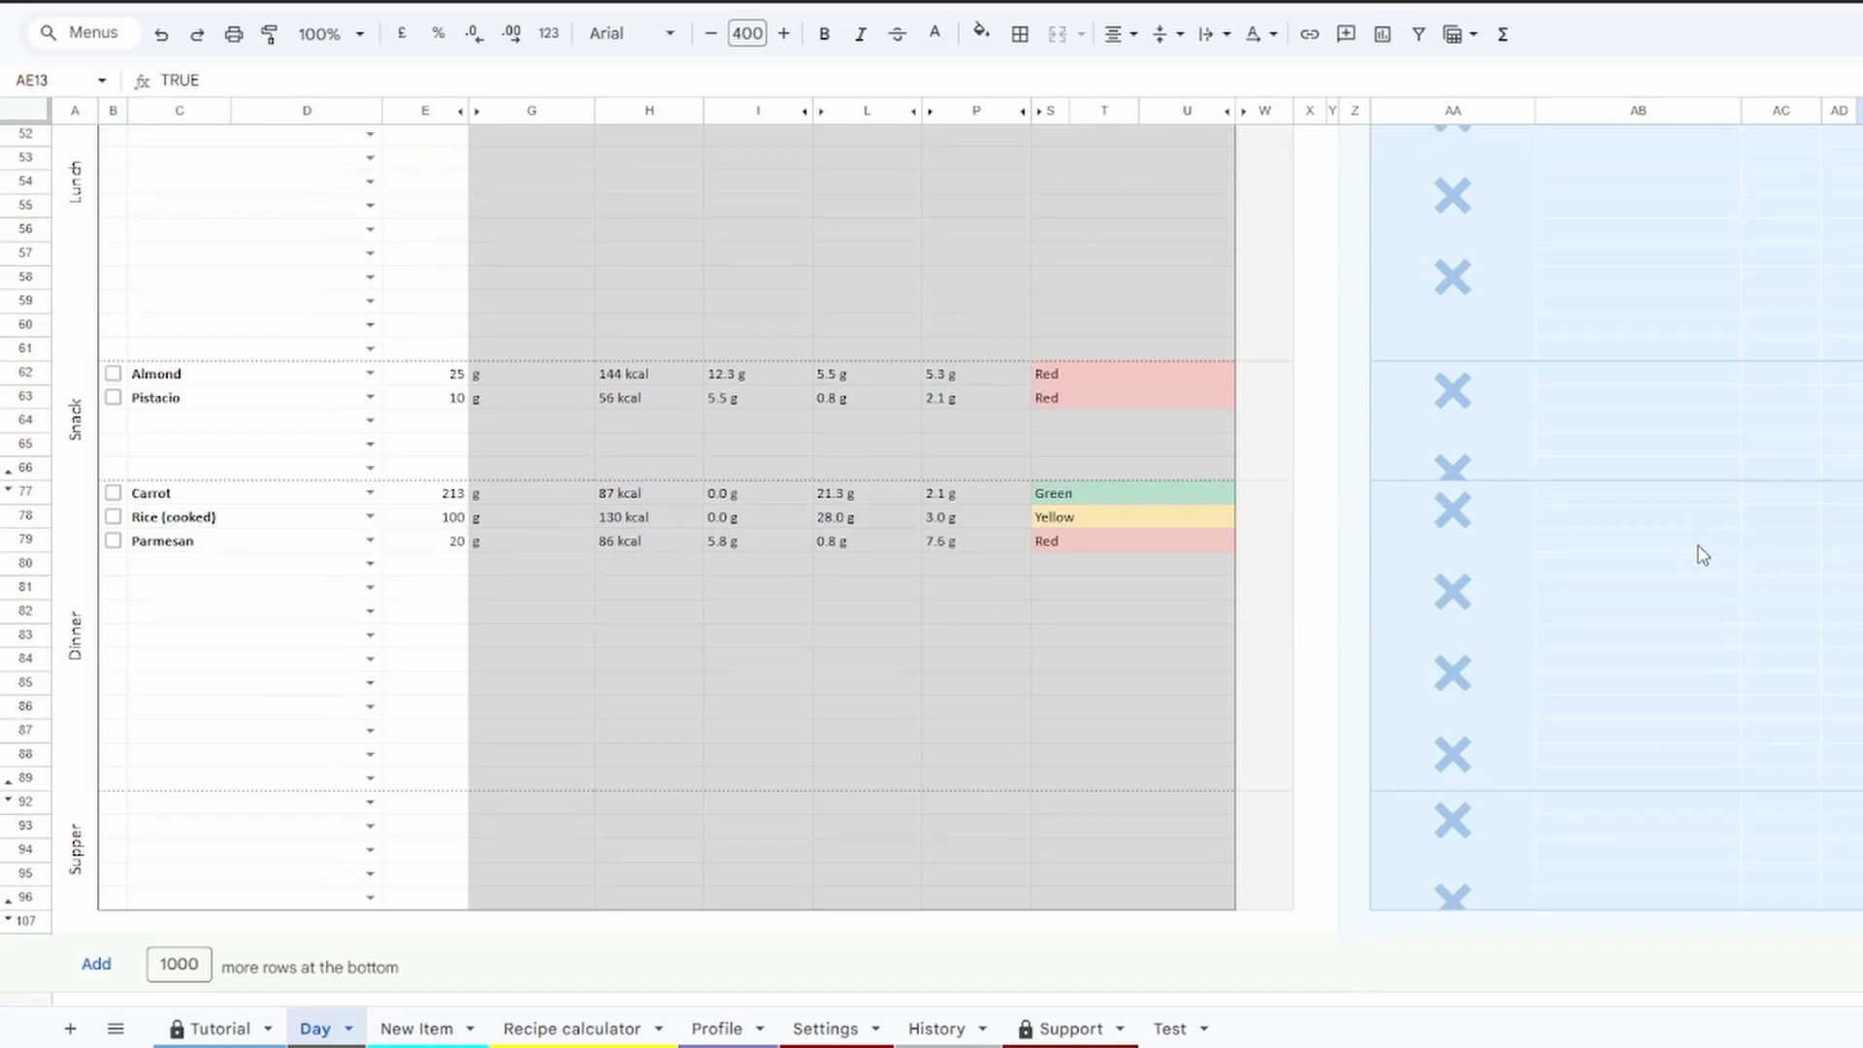
pyautogui.scroll(10, 1703, 555)
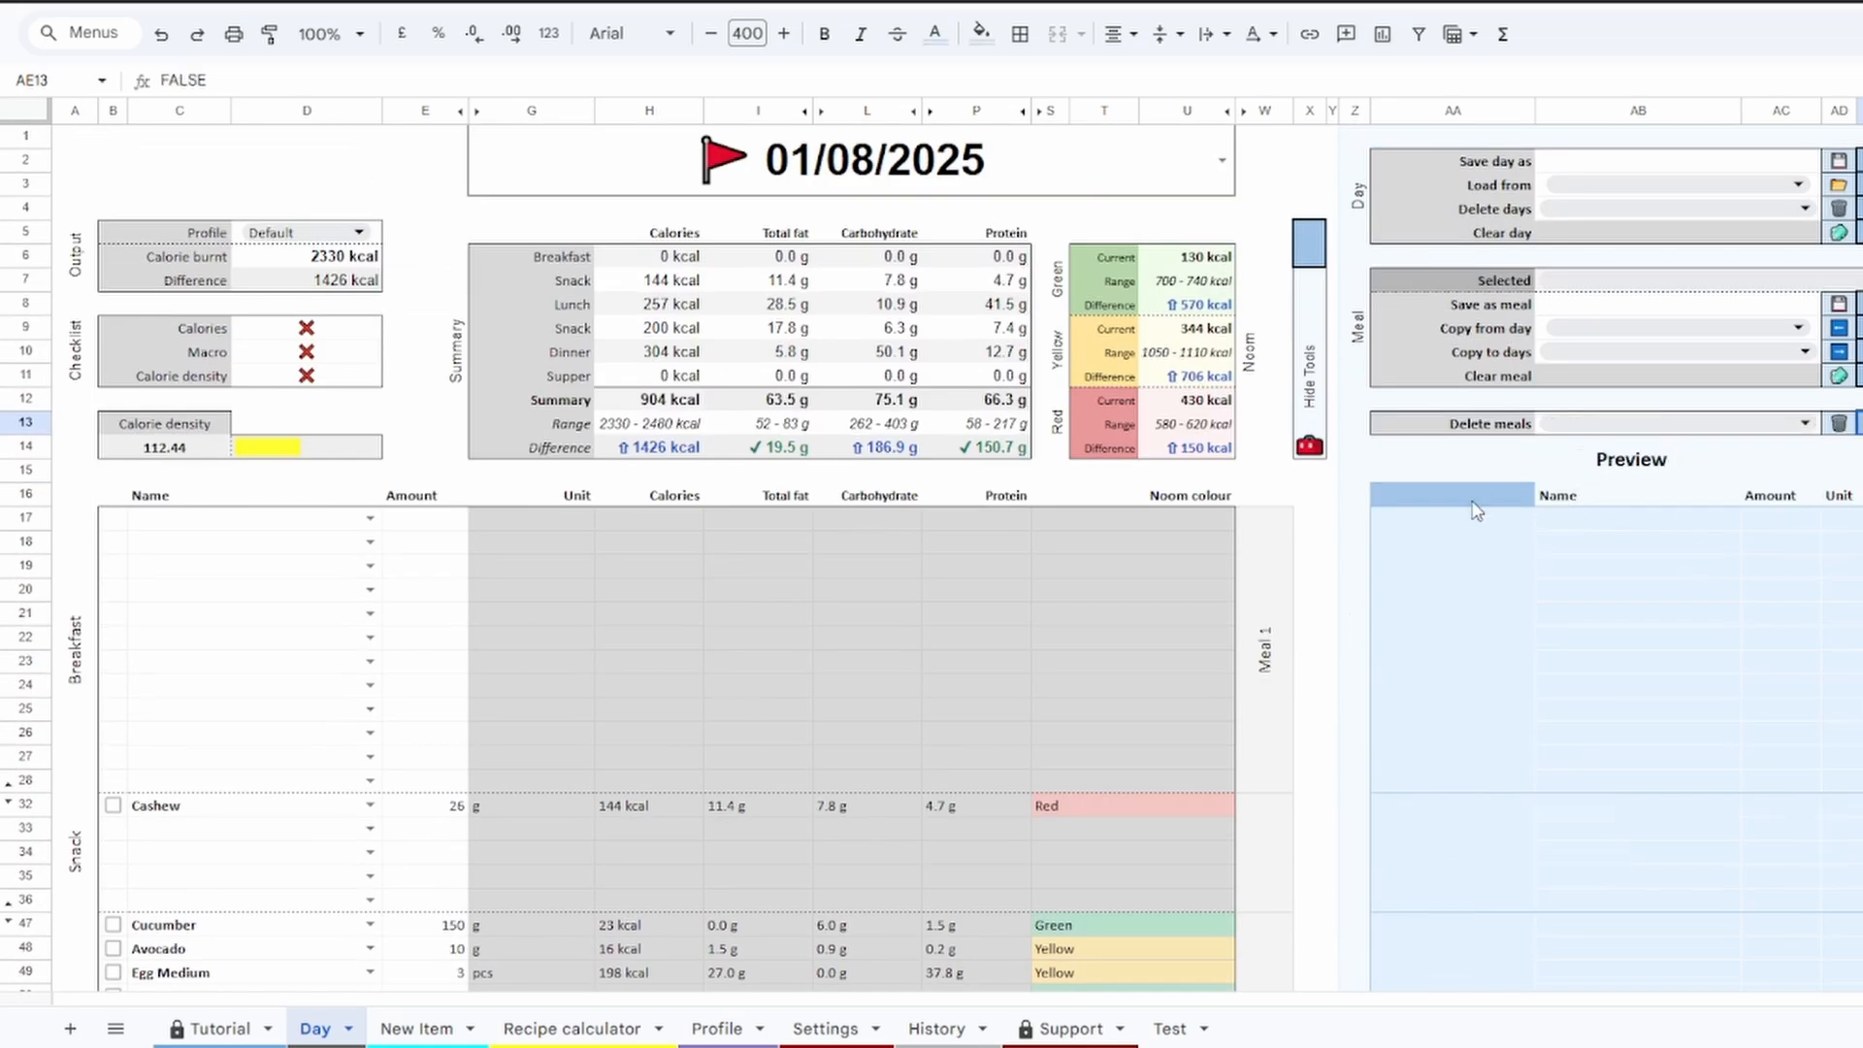
# Hide the day tools and clear the "Meal 1" label beside Breakfast, suppressing the protected-edit warning for 5 minutes
pyautogui.click(1310, 252)
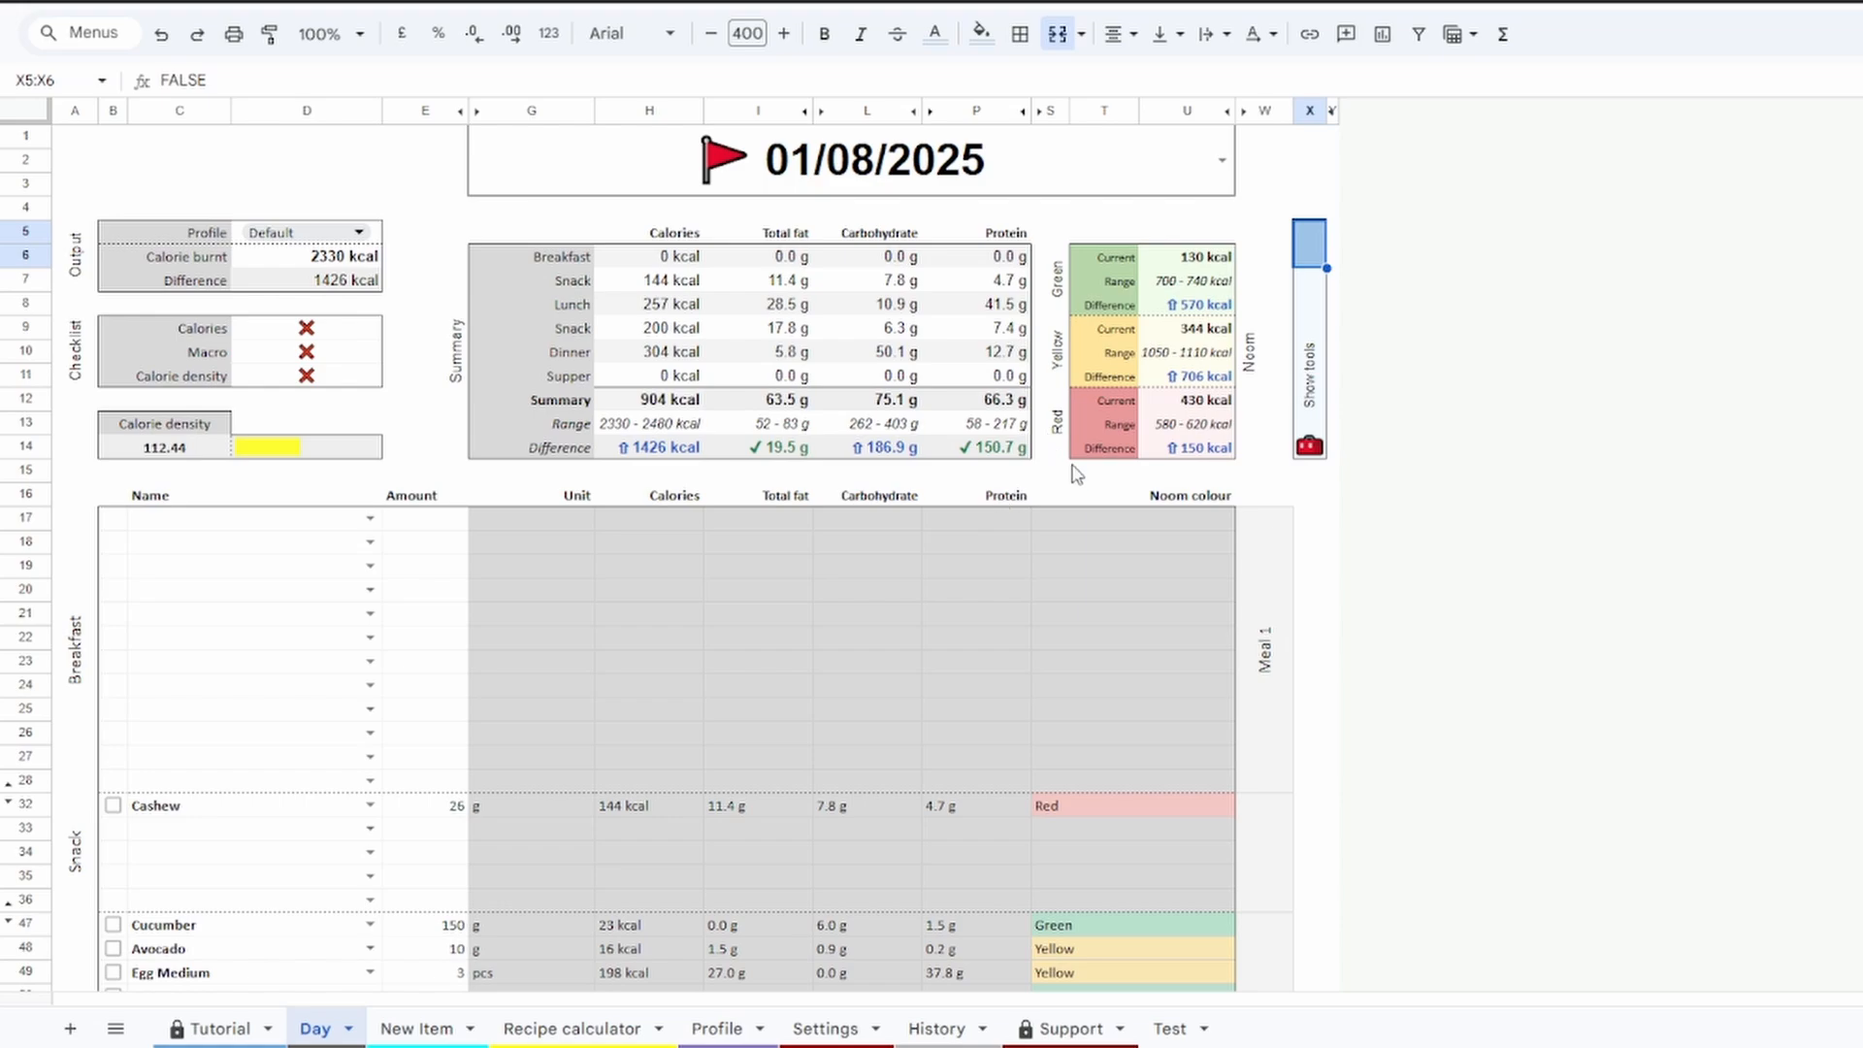
pyautogui.doubleClick(1257, 655)
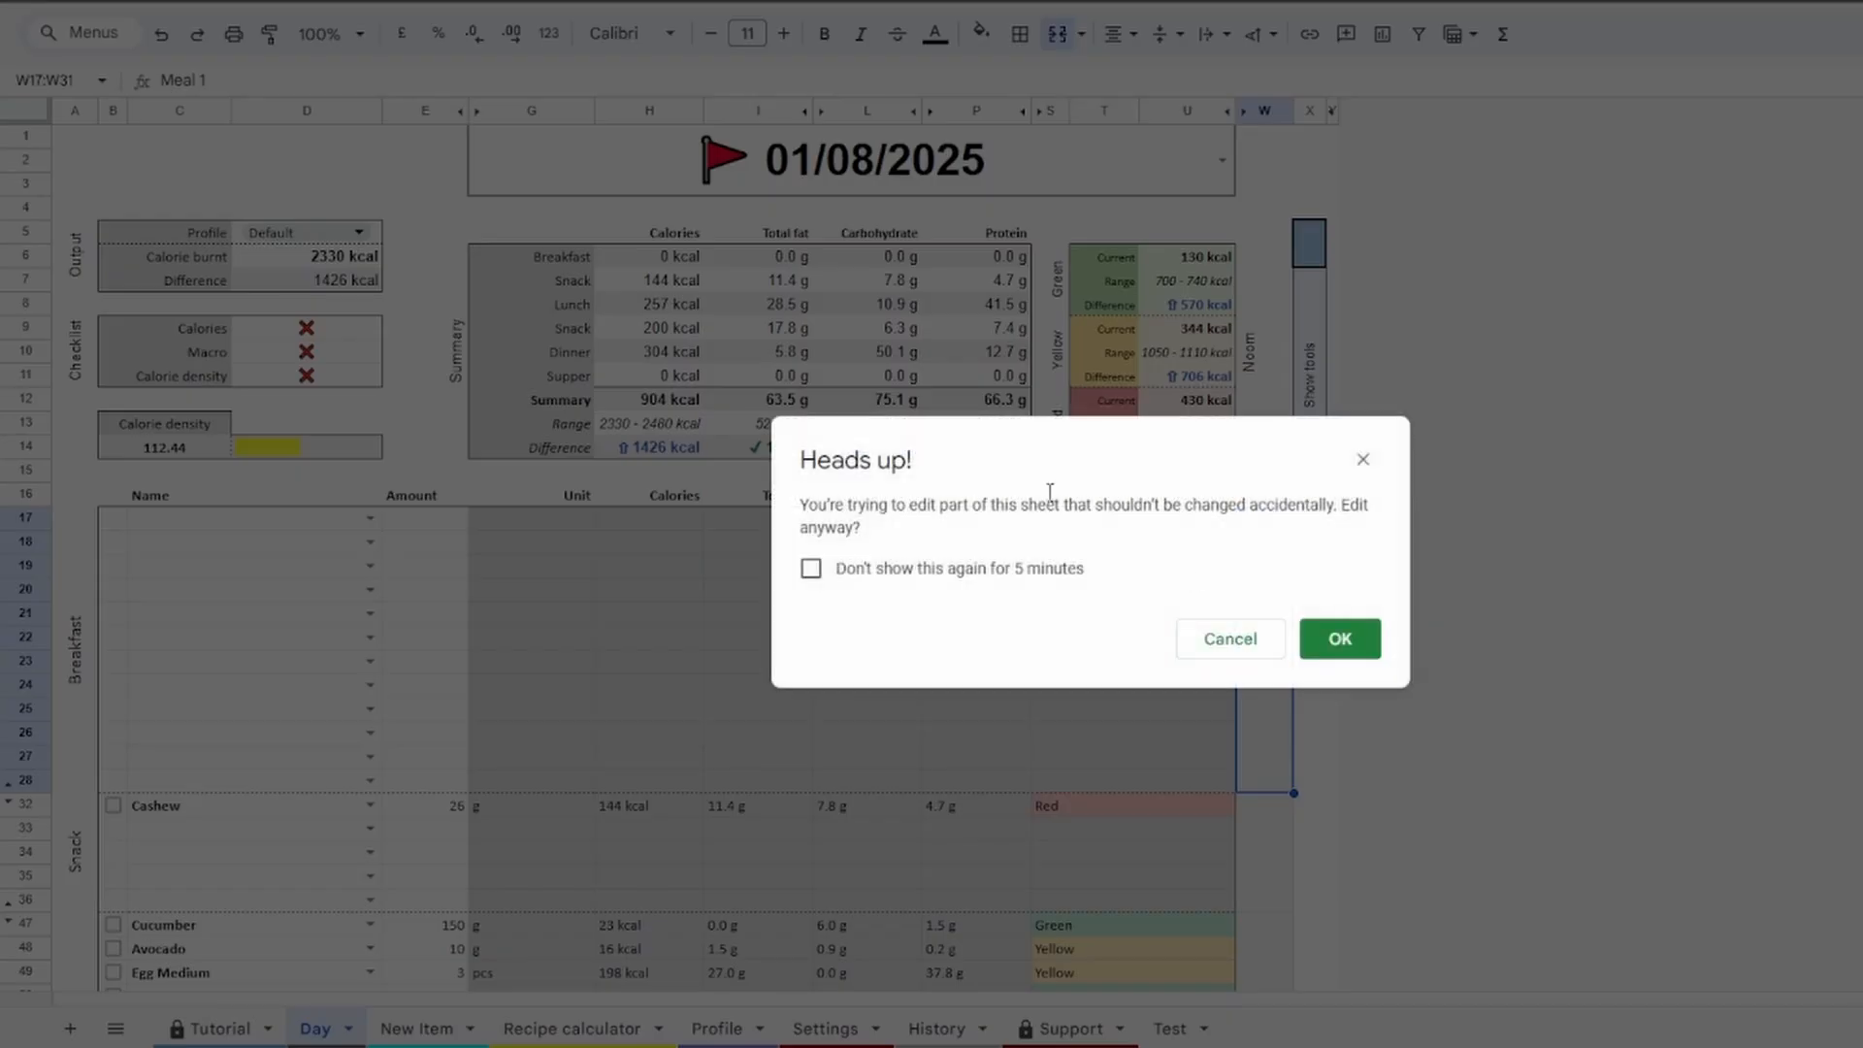
pyautogui.click(810, 568)
pyautogui.click(1327, 638)
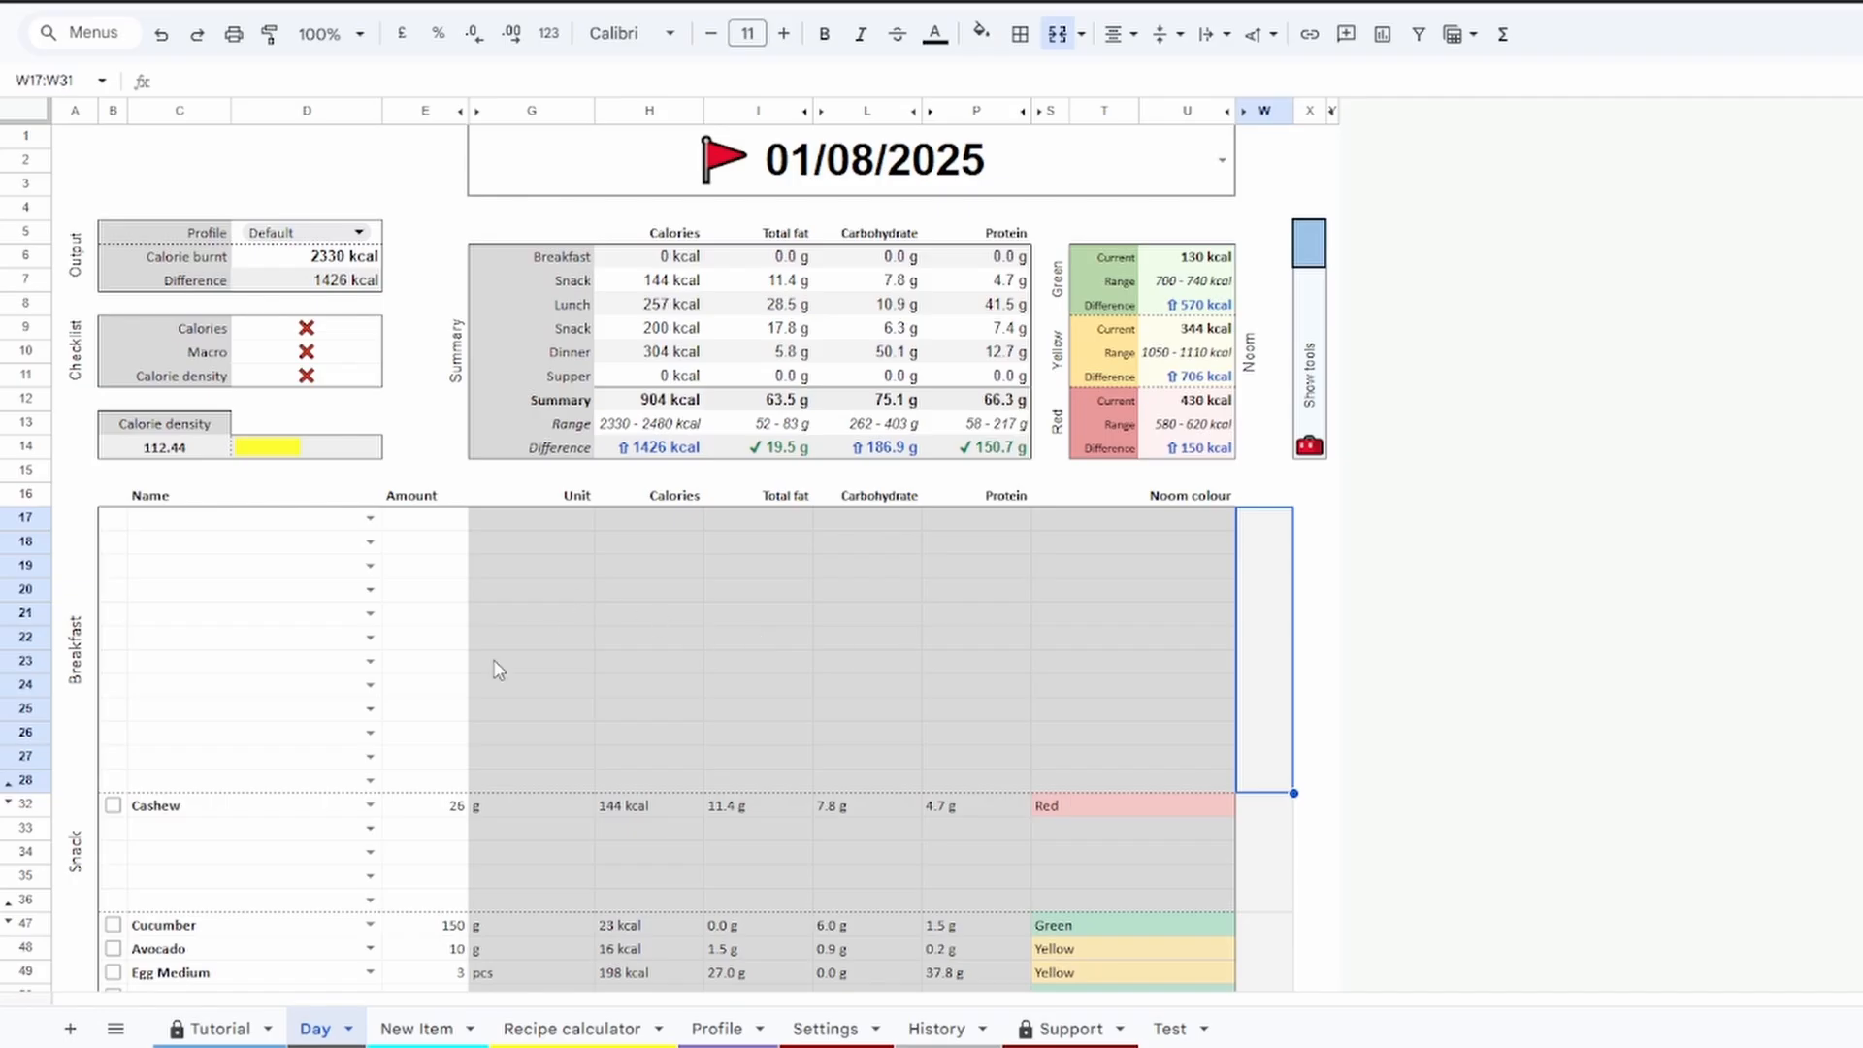
# Change the spreadsheet's language to 日本語 on the Tutorial sheet and wait for the translation to finish
pyautogui.click(216, 1029)
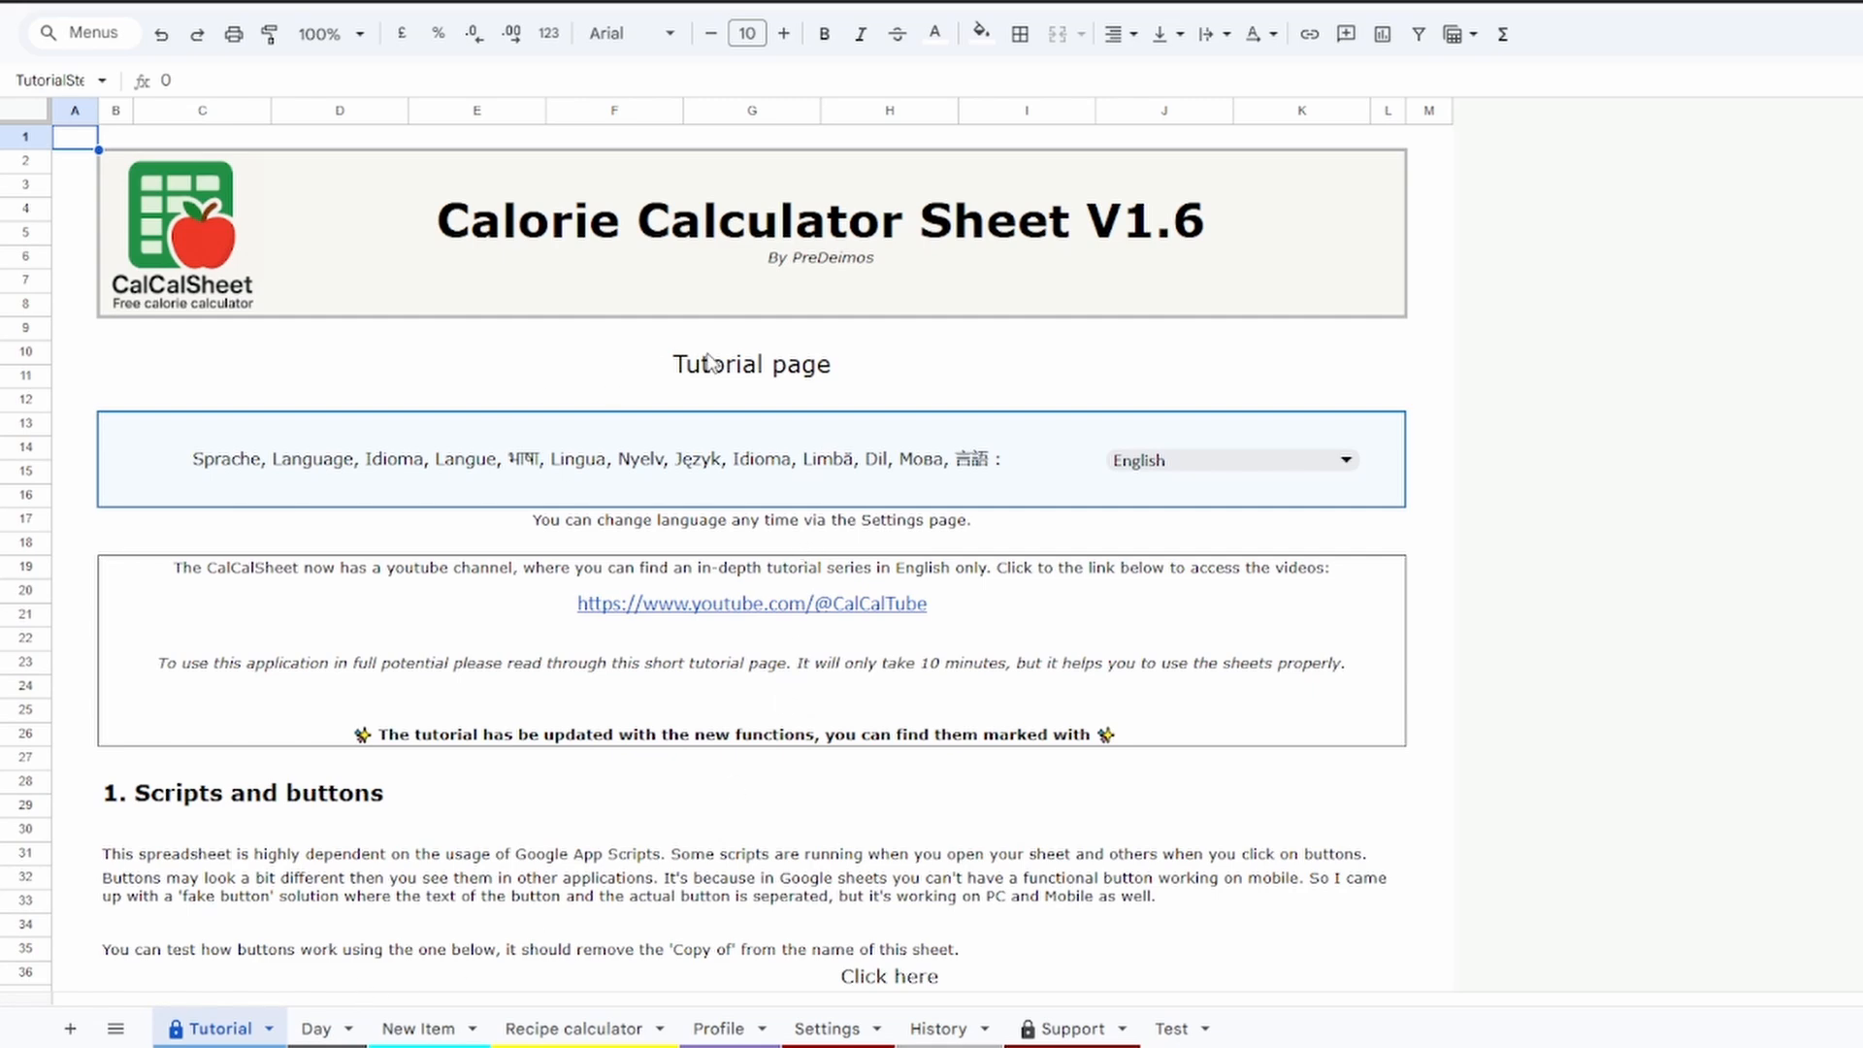
pyautogui.click(1259, 472)
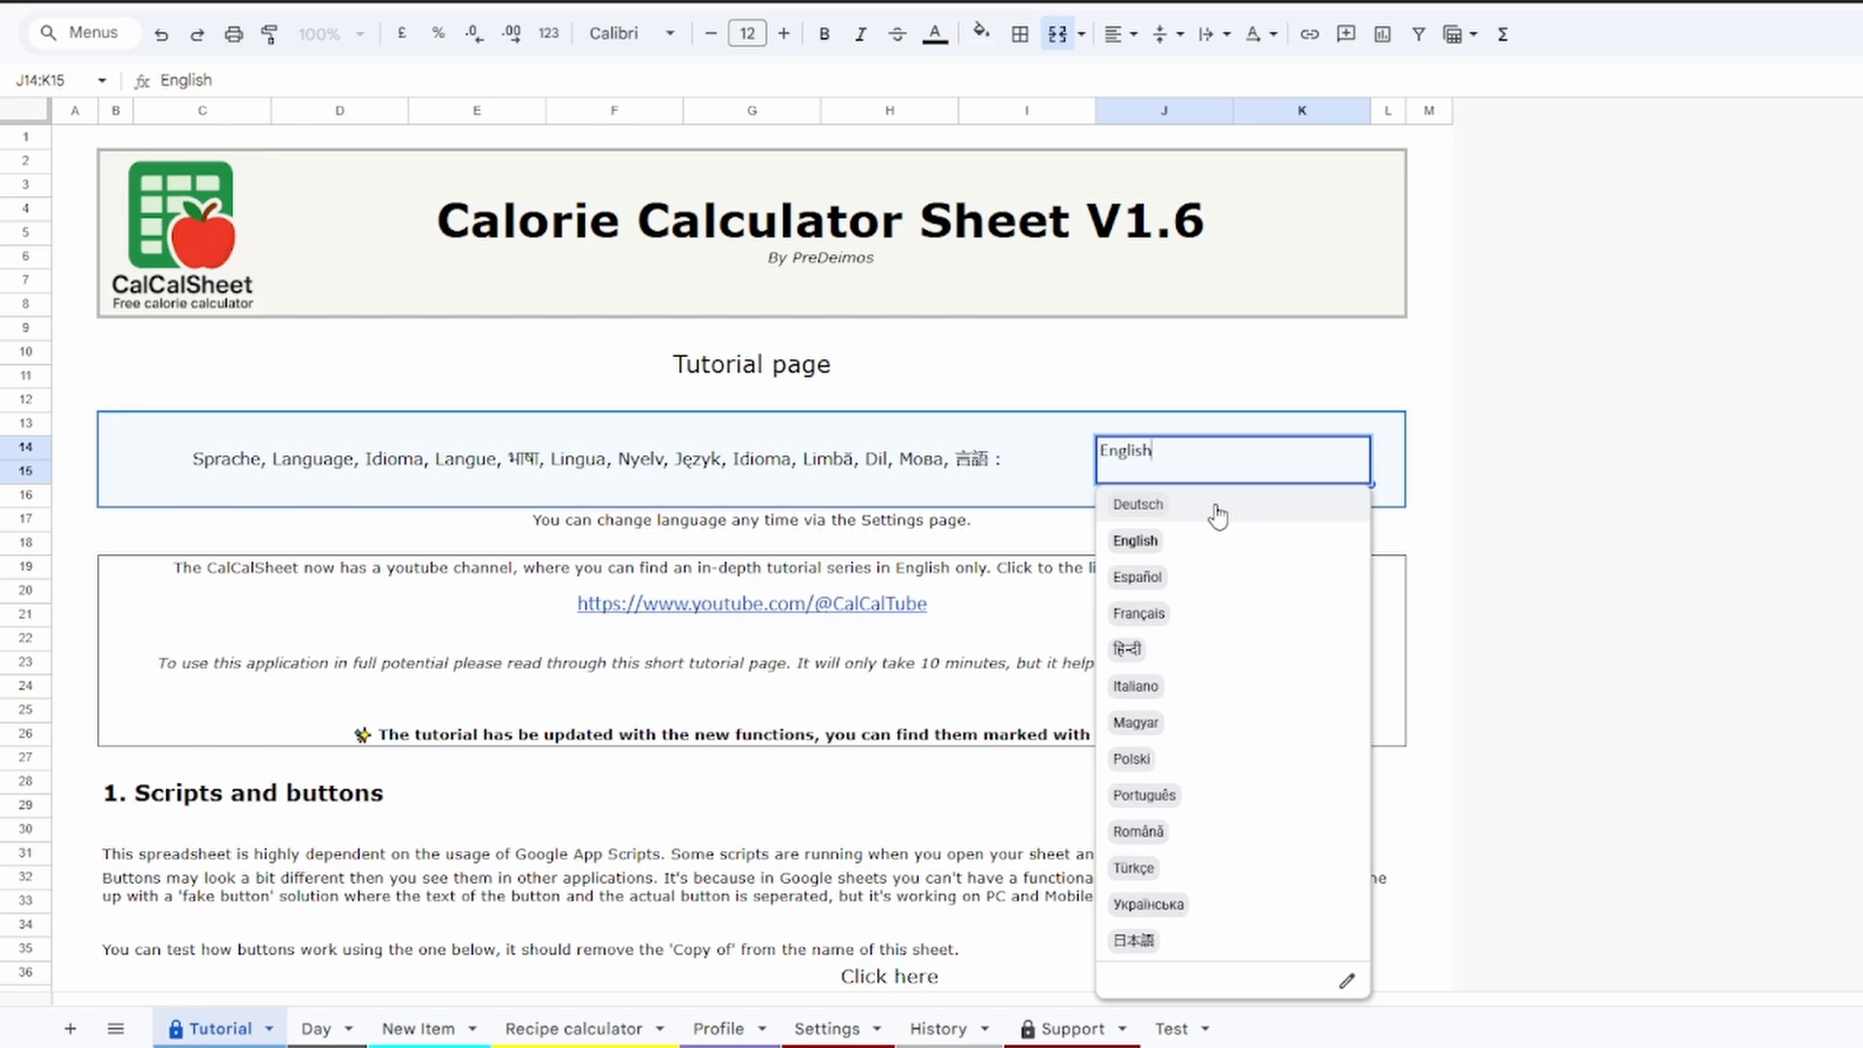
pyautogui.click(1185, 942)
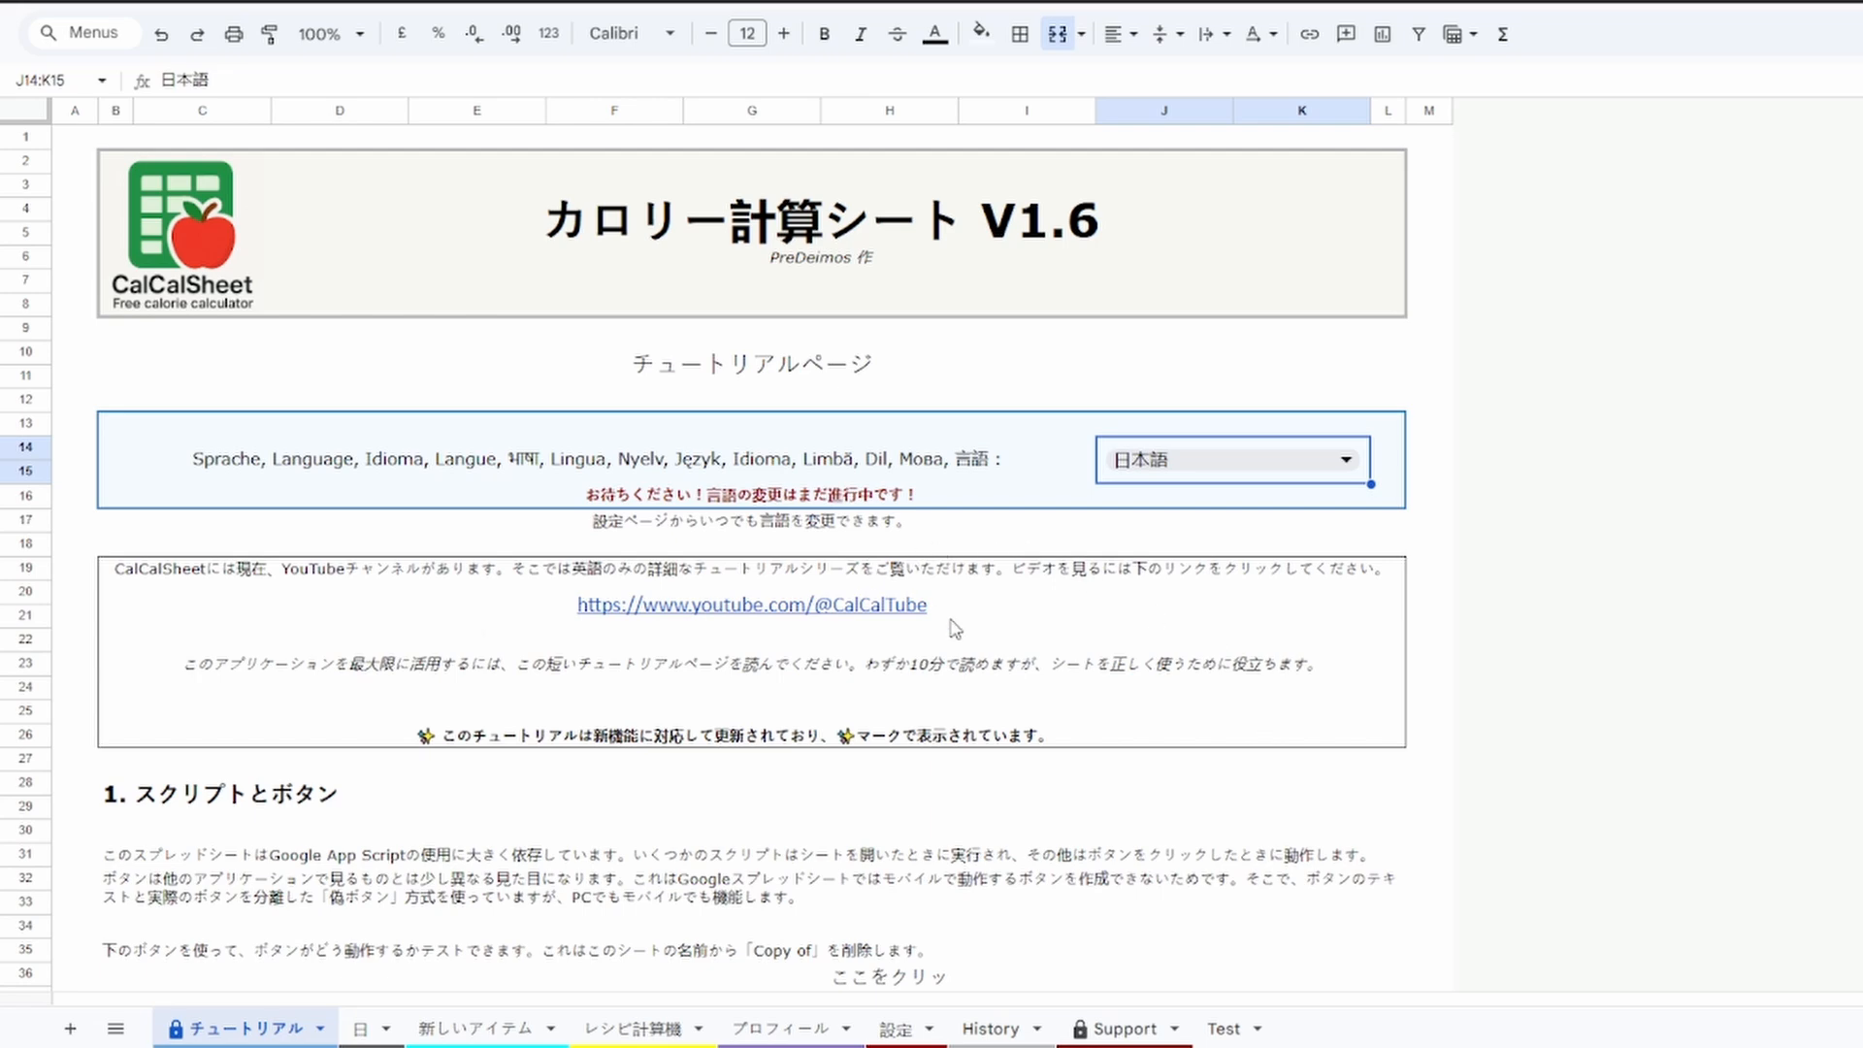
pyautogui.moveTo(955, 629)
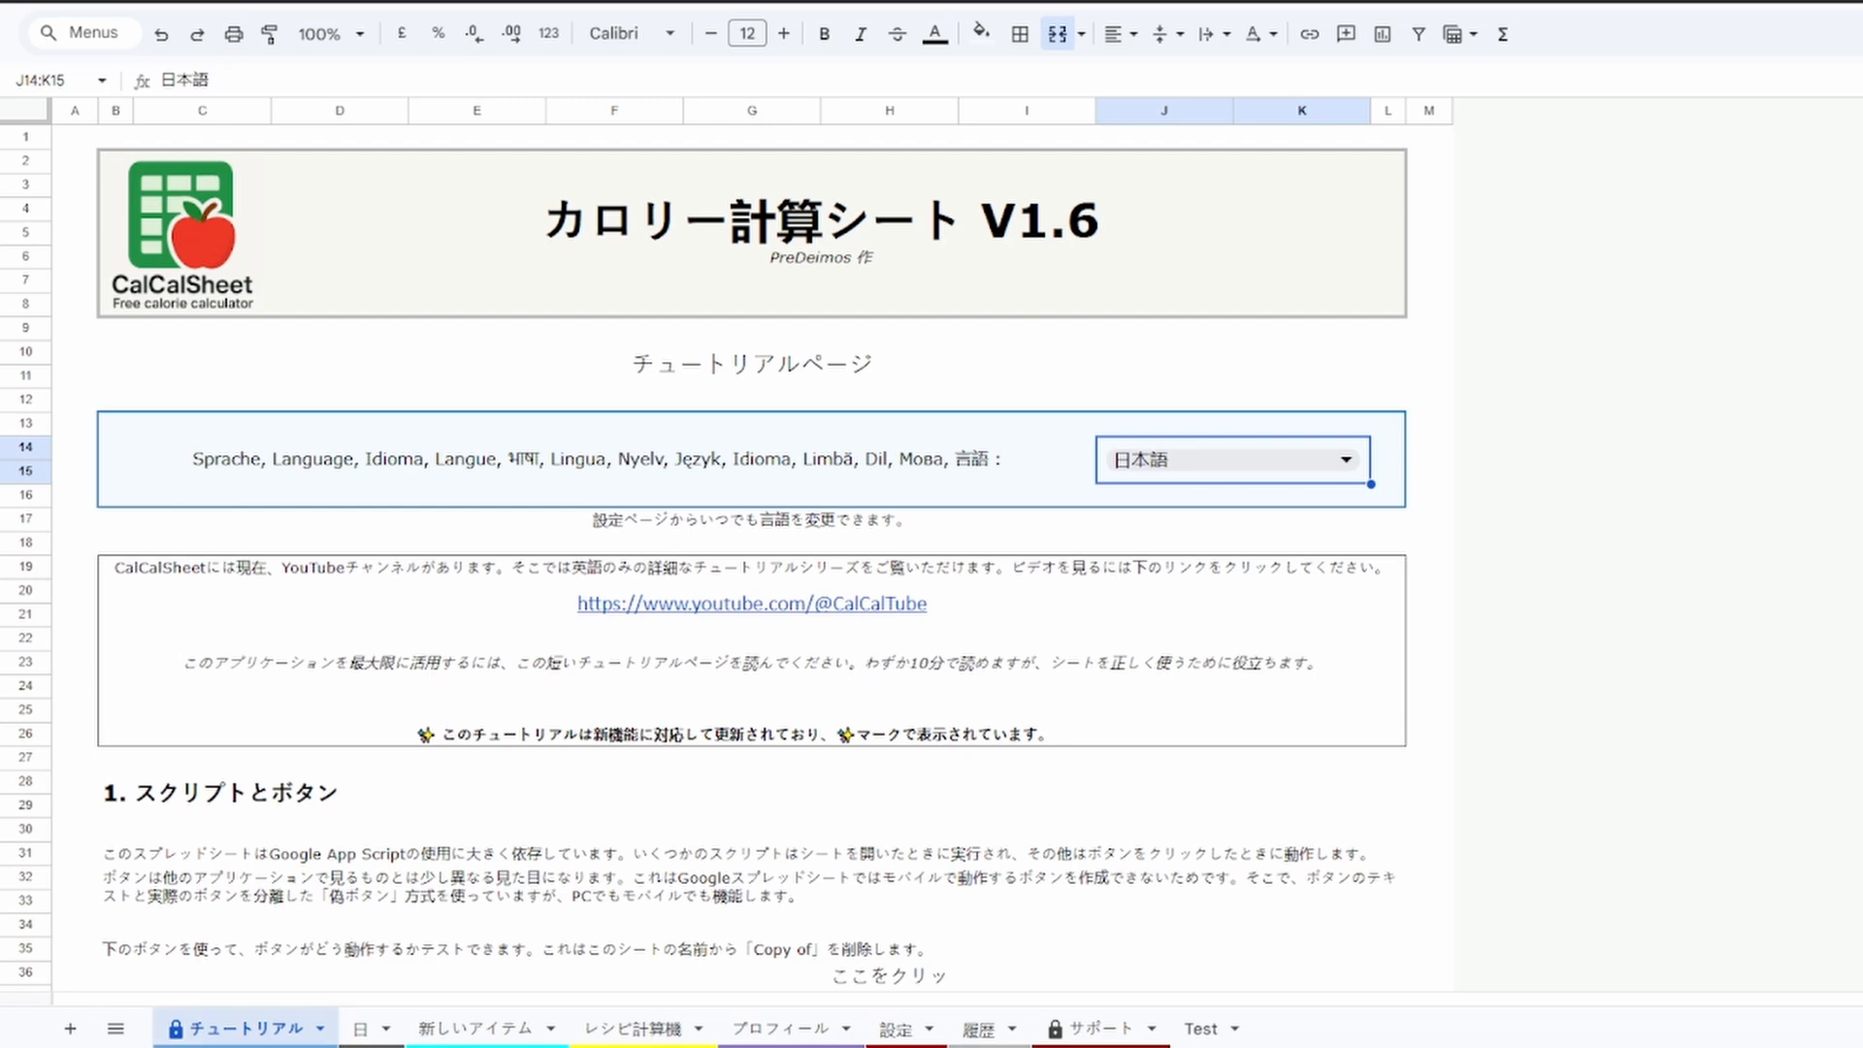
# Look through the translated day, new item and recipe calculator sheets, including the new item's auto-delete options
pyautogui.click(361, 1029)
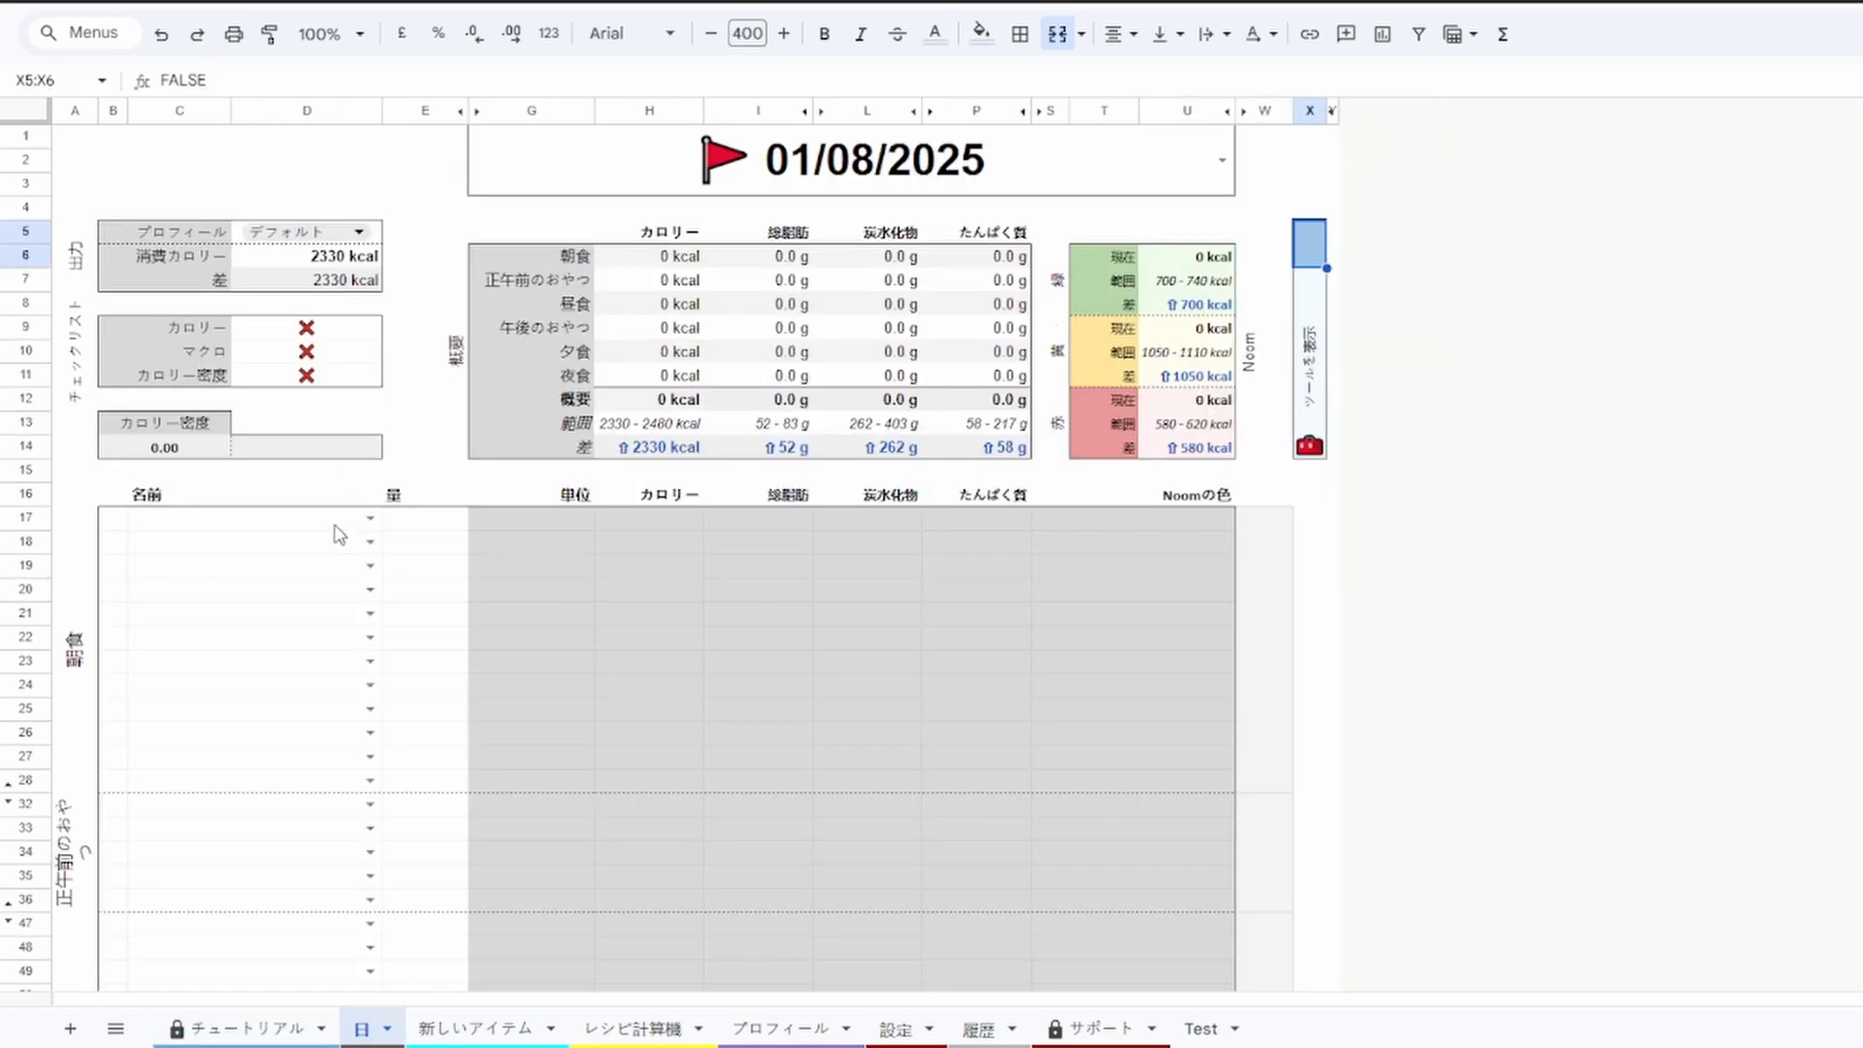
pyautogui.scroll(-8, 1035, 628)
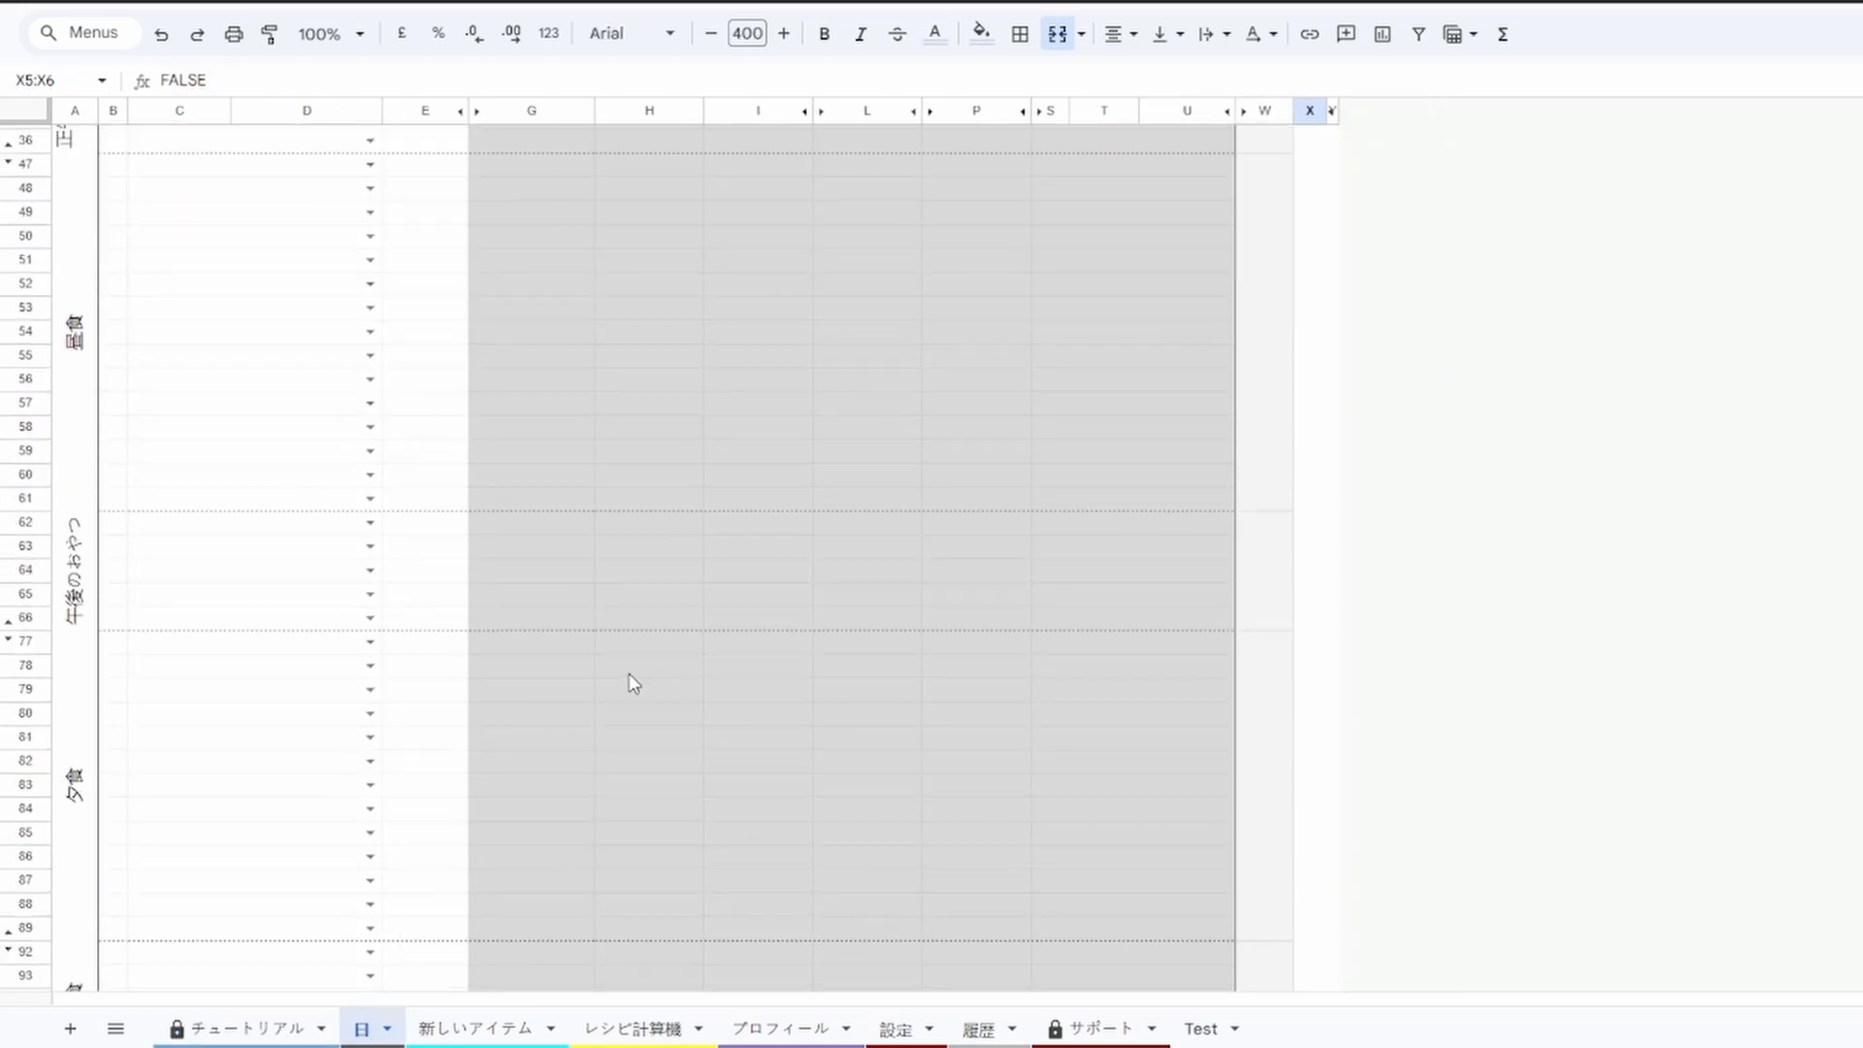
pyautogui.scroll(-3, 633, 684)
pyautogui.click(512, 1030)
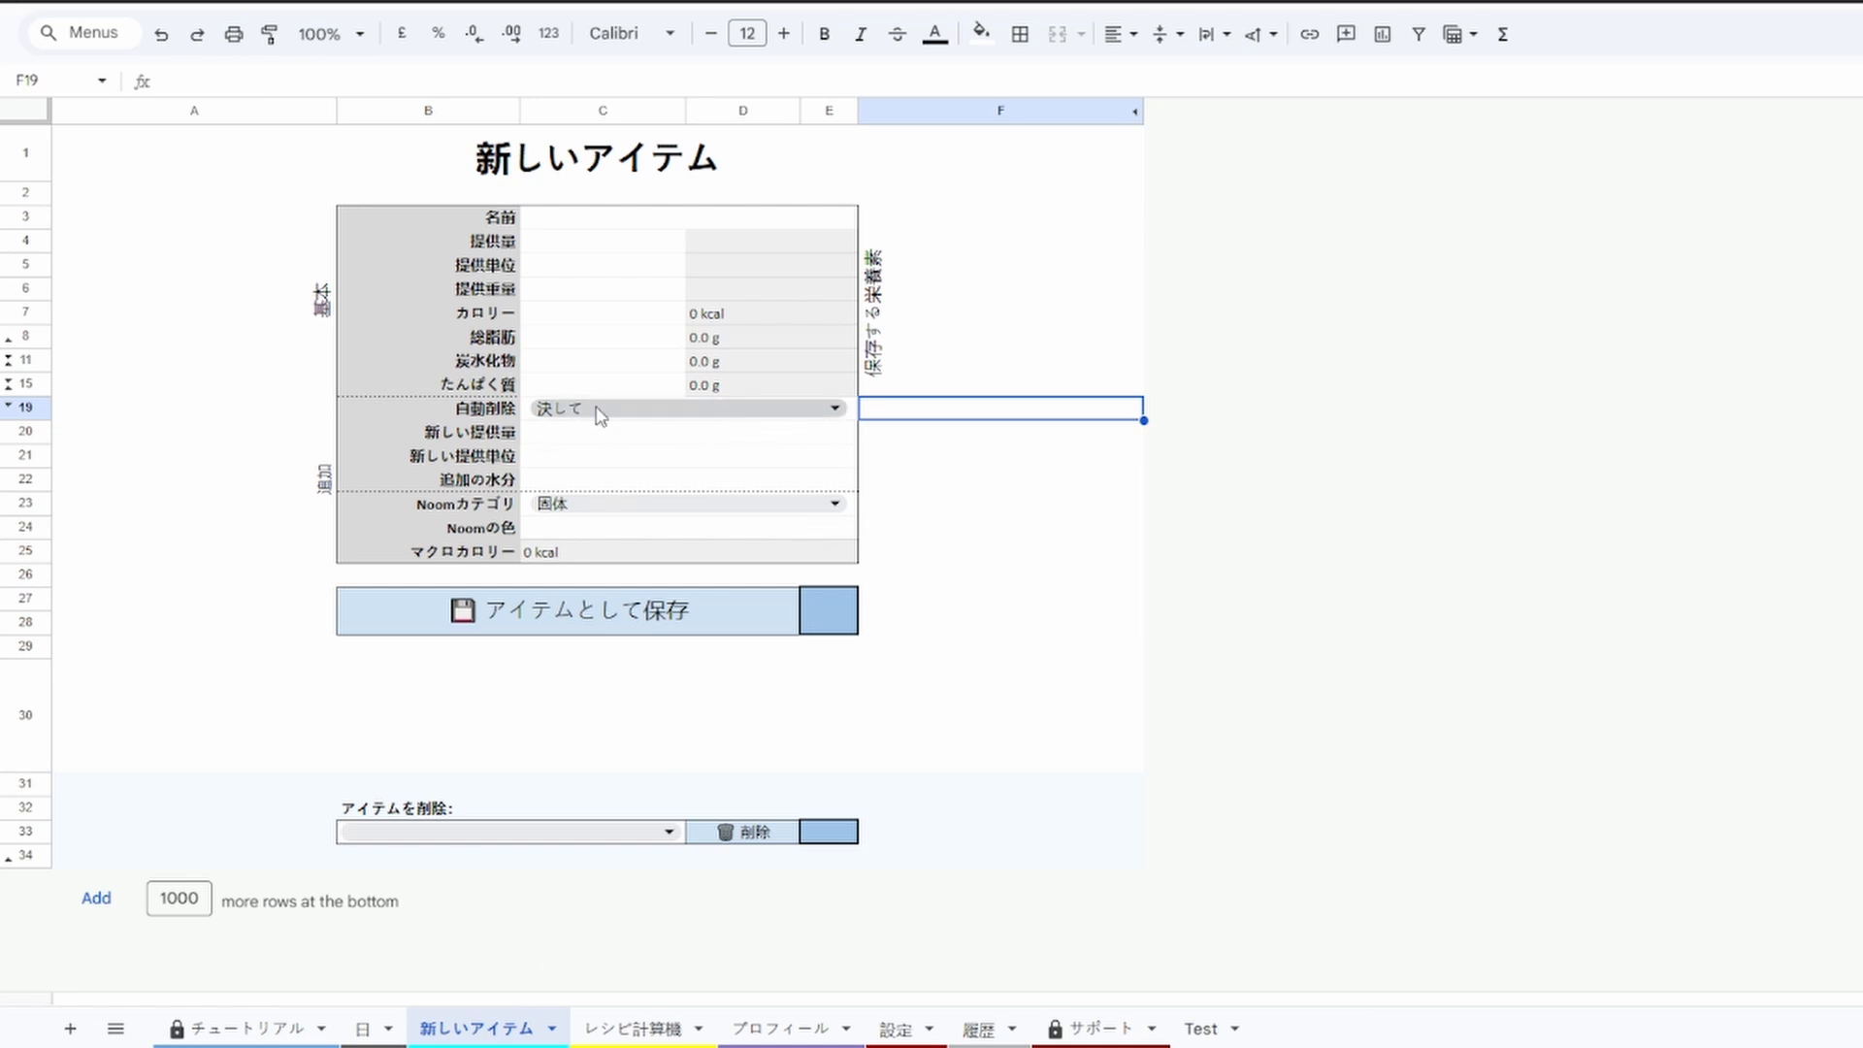
pyautogui.click(834, 408)
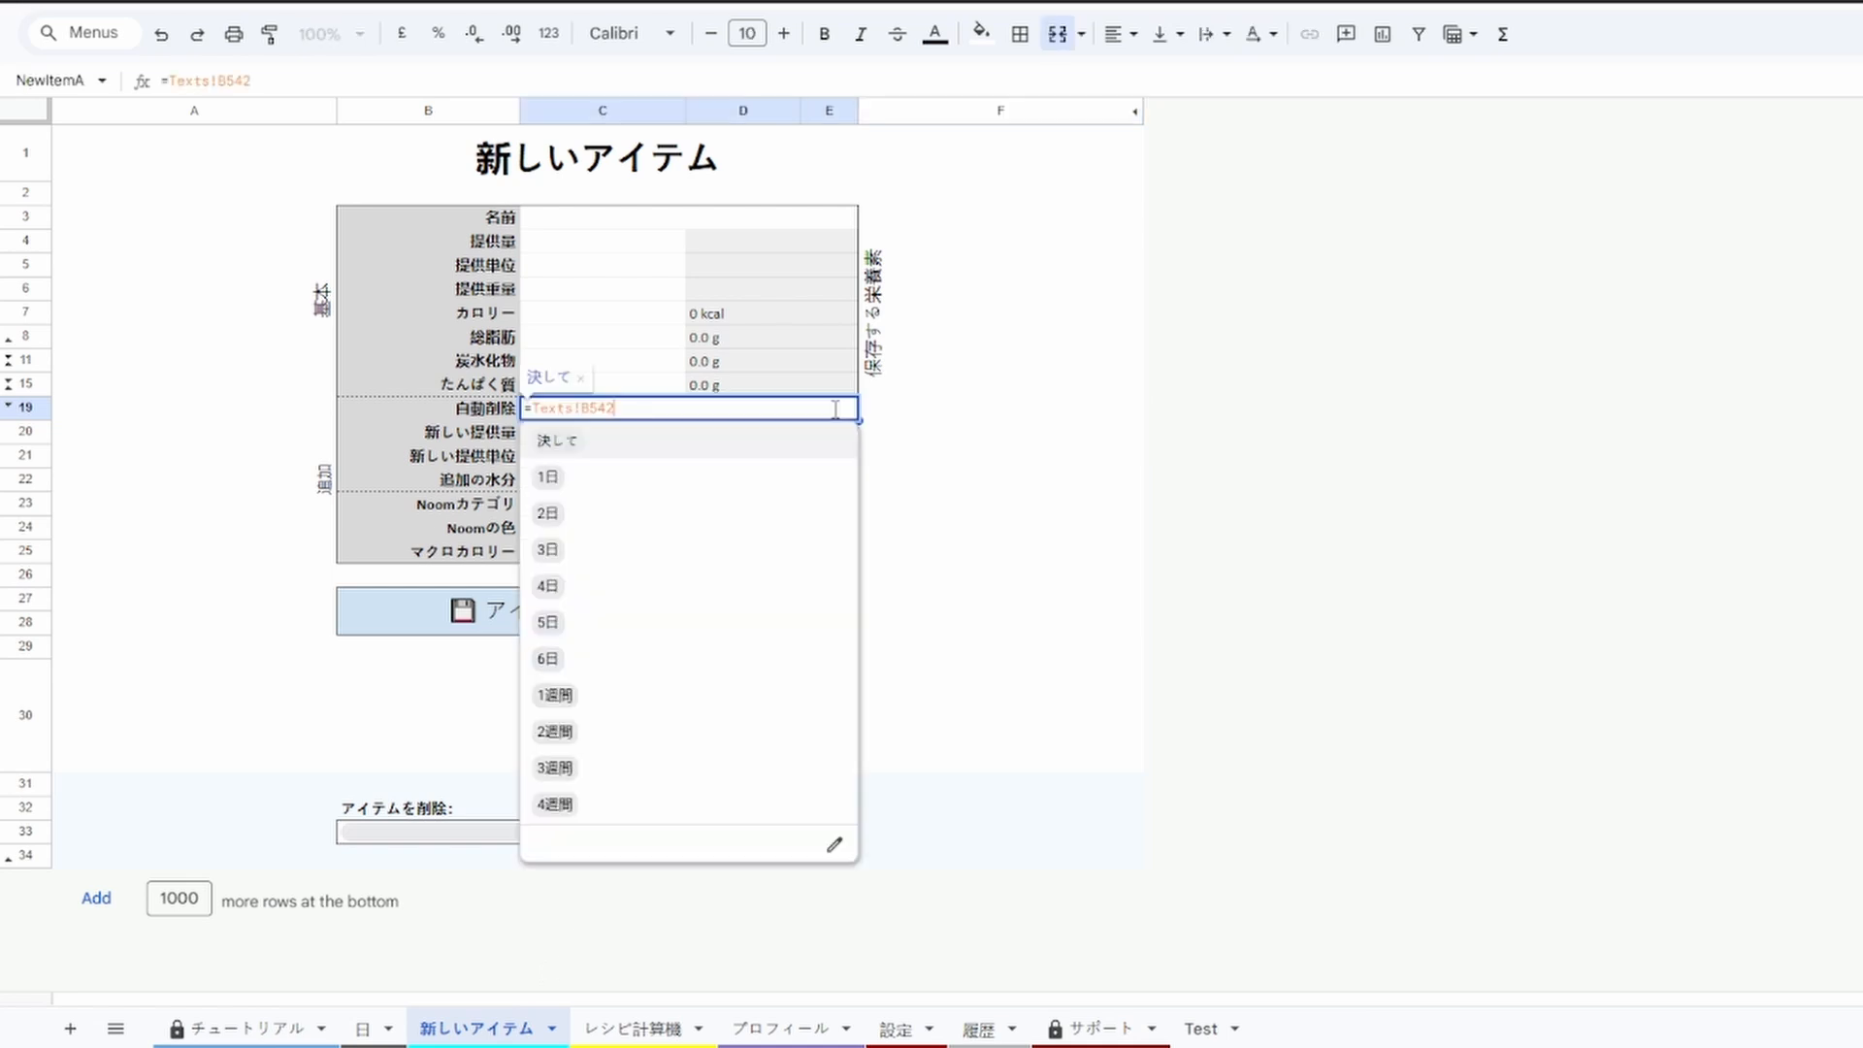
pyautogui.click(1009, 408)
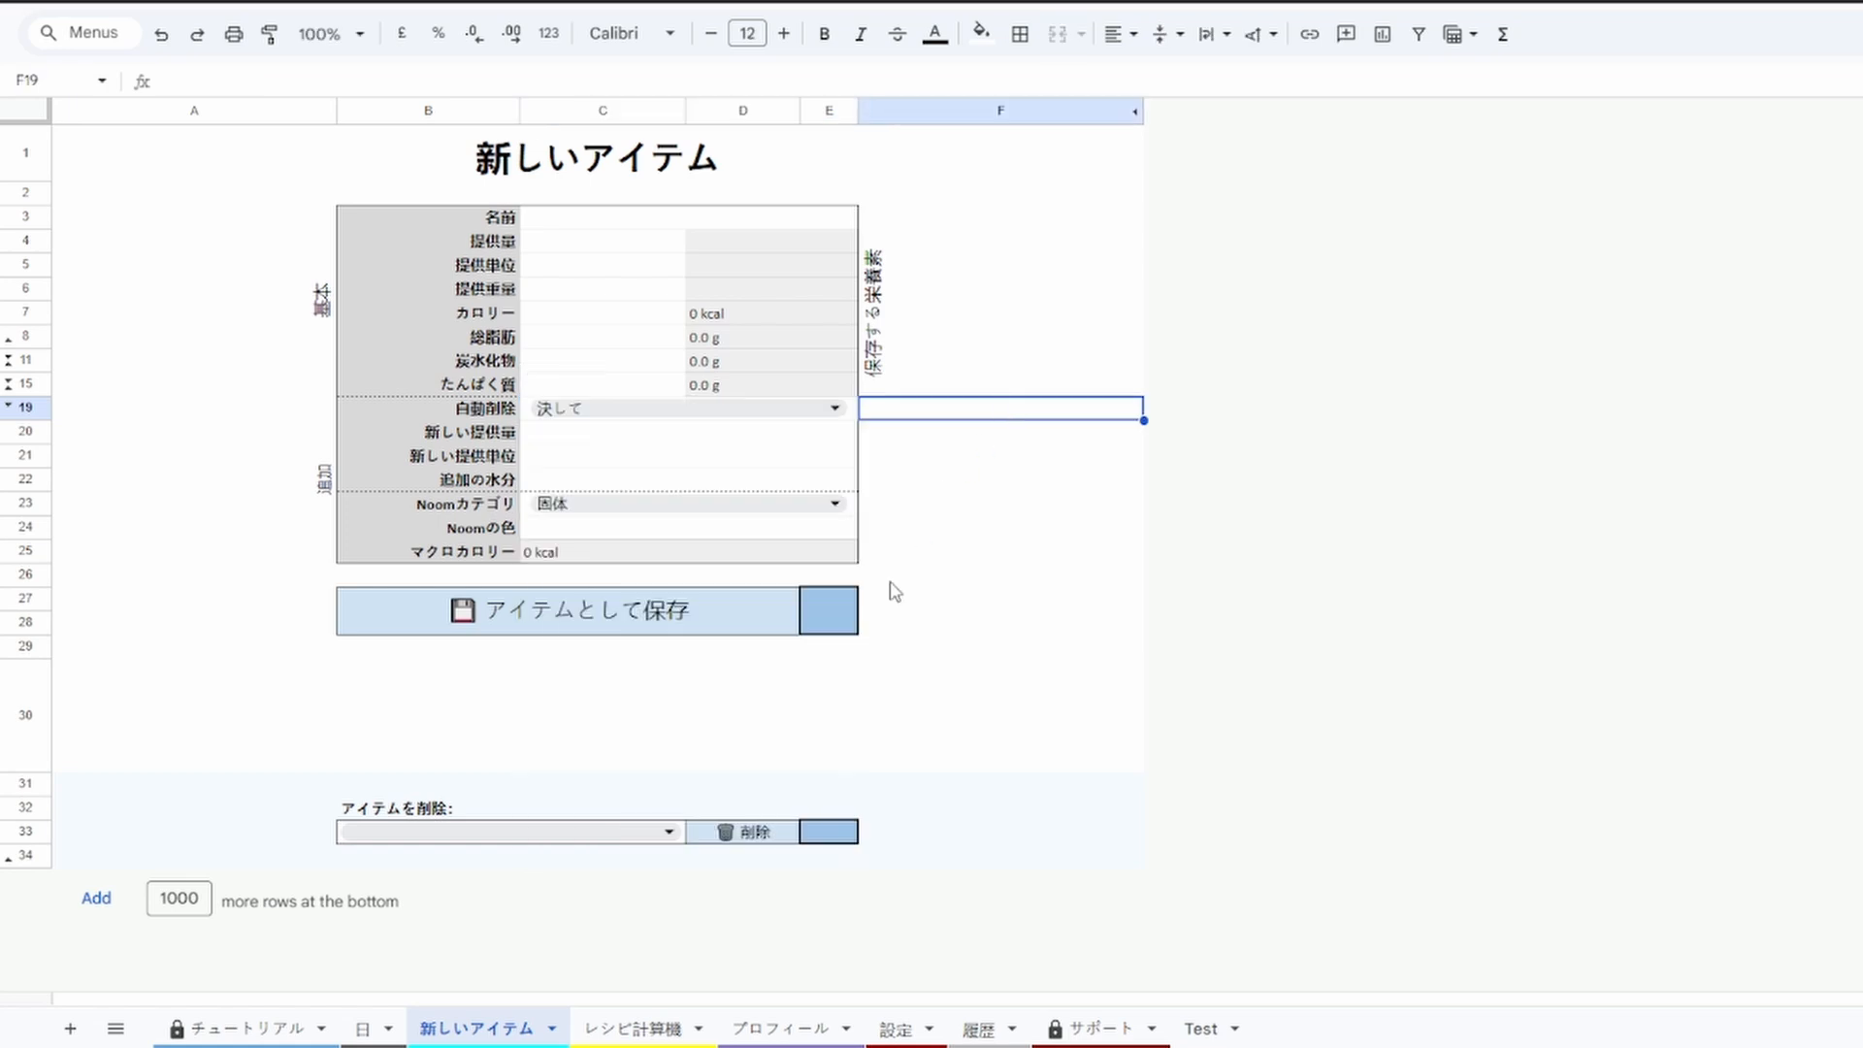
pyautogui.click(621, 1031)
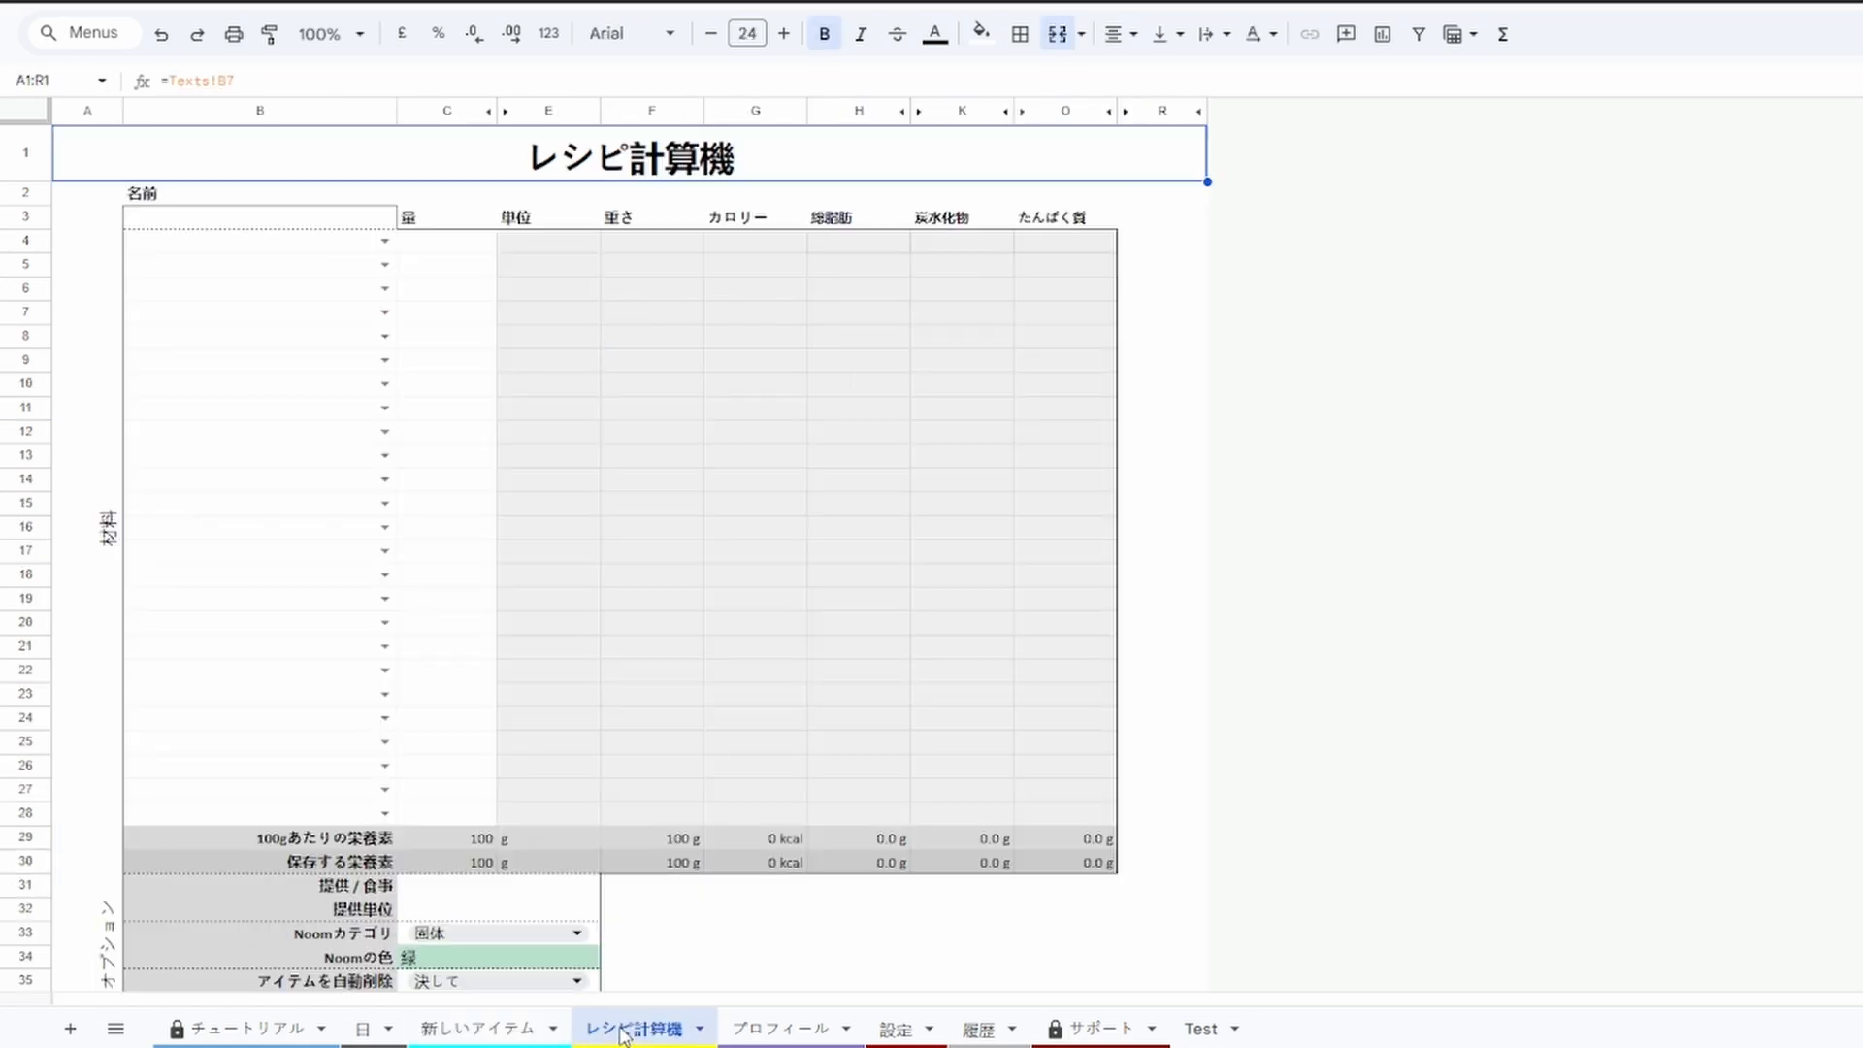
# Return to the tutorial sheet, check its translated text and set the language back to English
pyautogui.click(286, 1031)
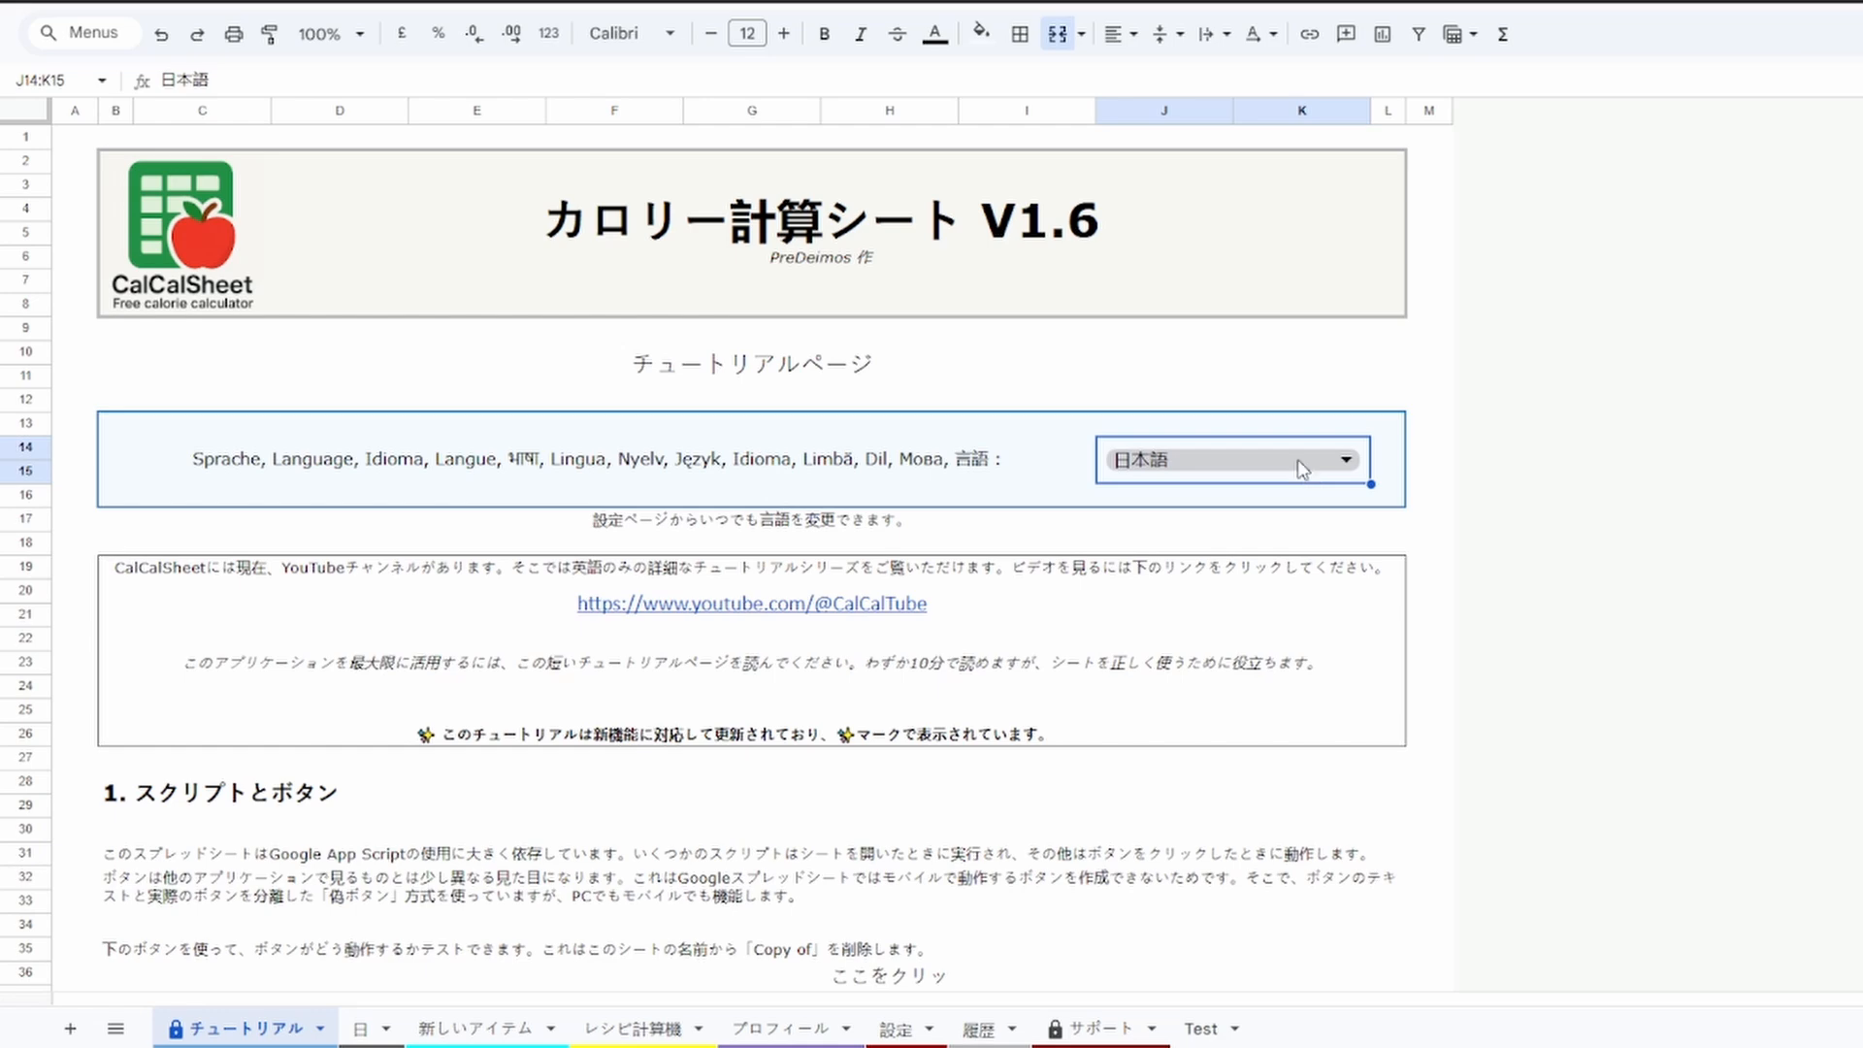
pyautogui.scroll(-5, 1203, 607)
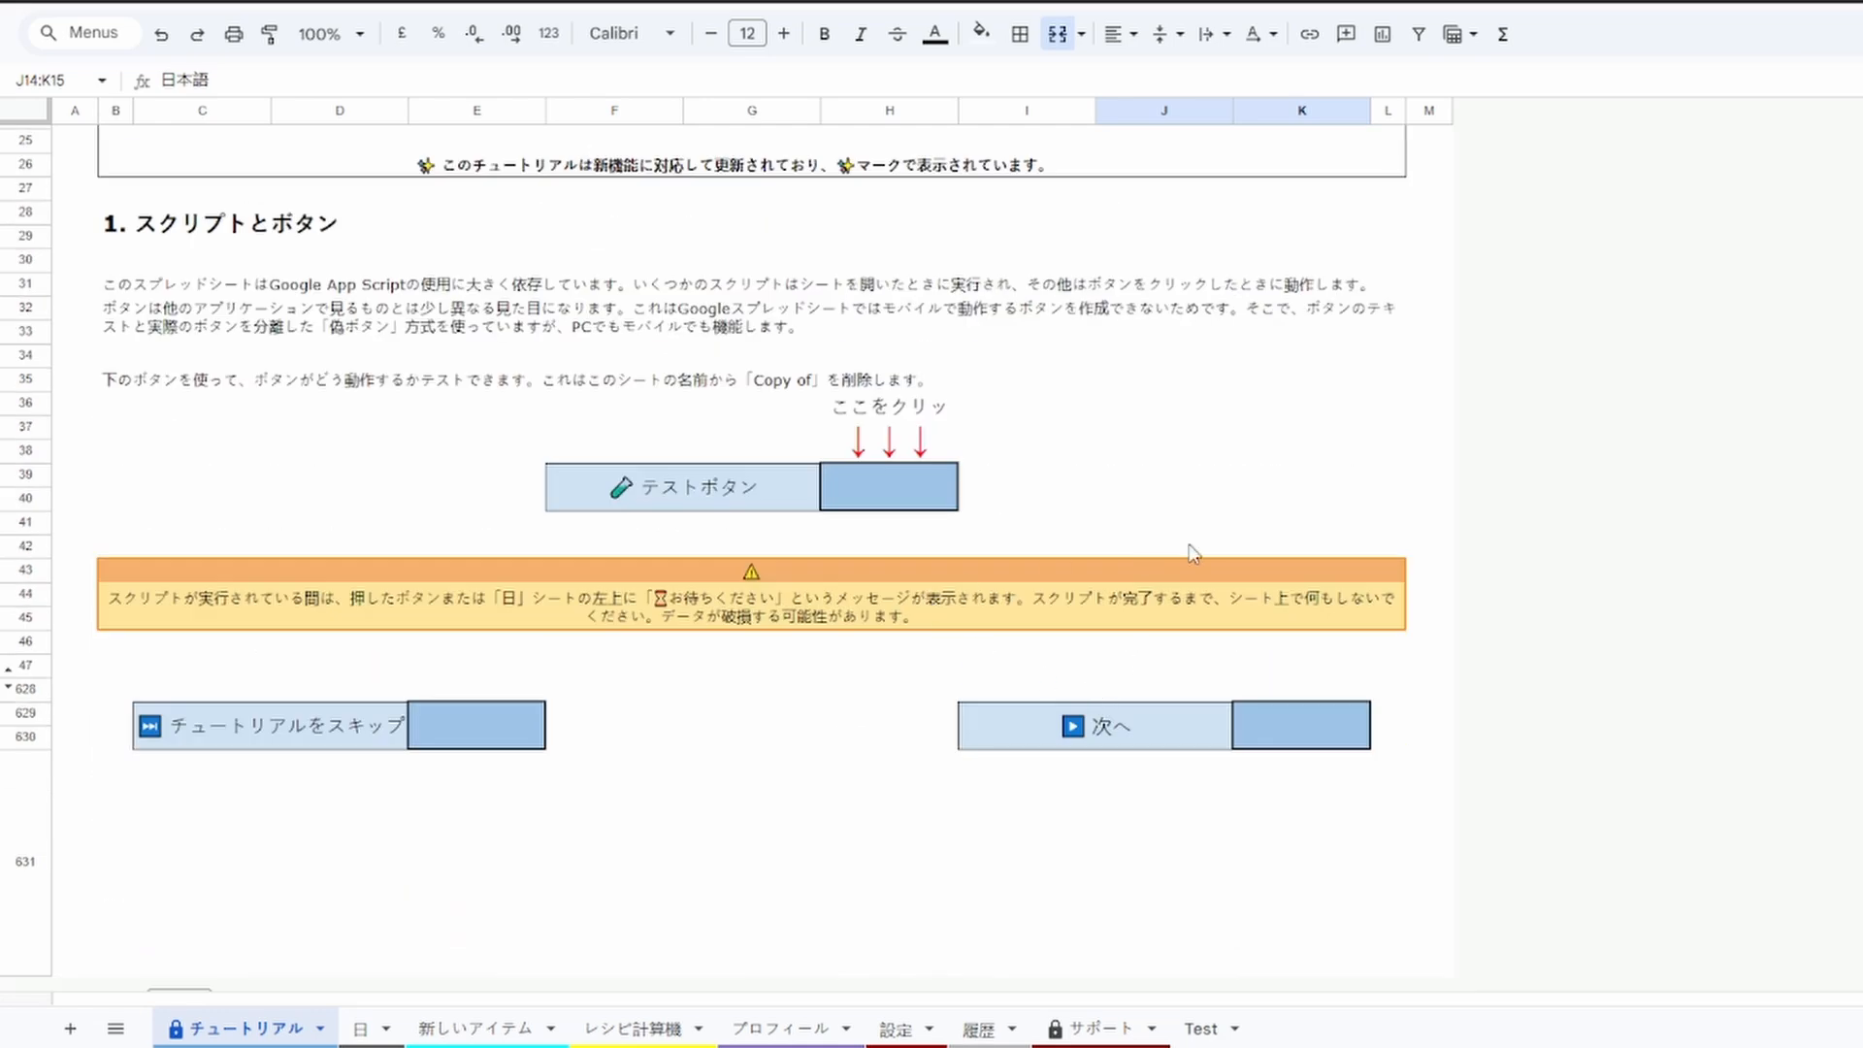
pyautogui.scroll(5, 1193, 553)
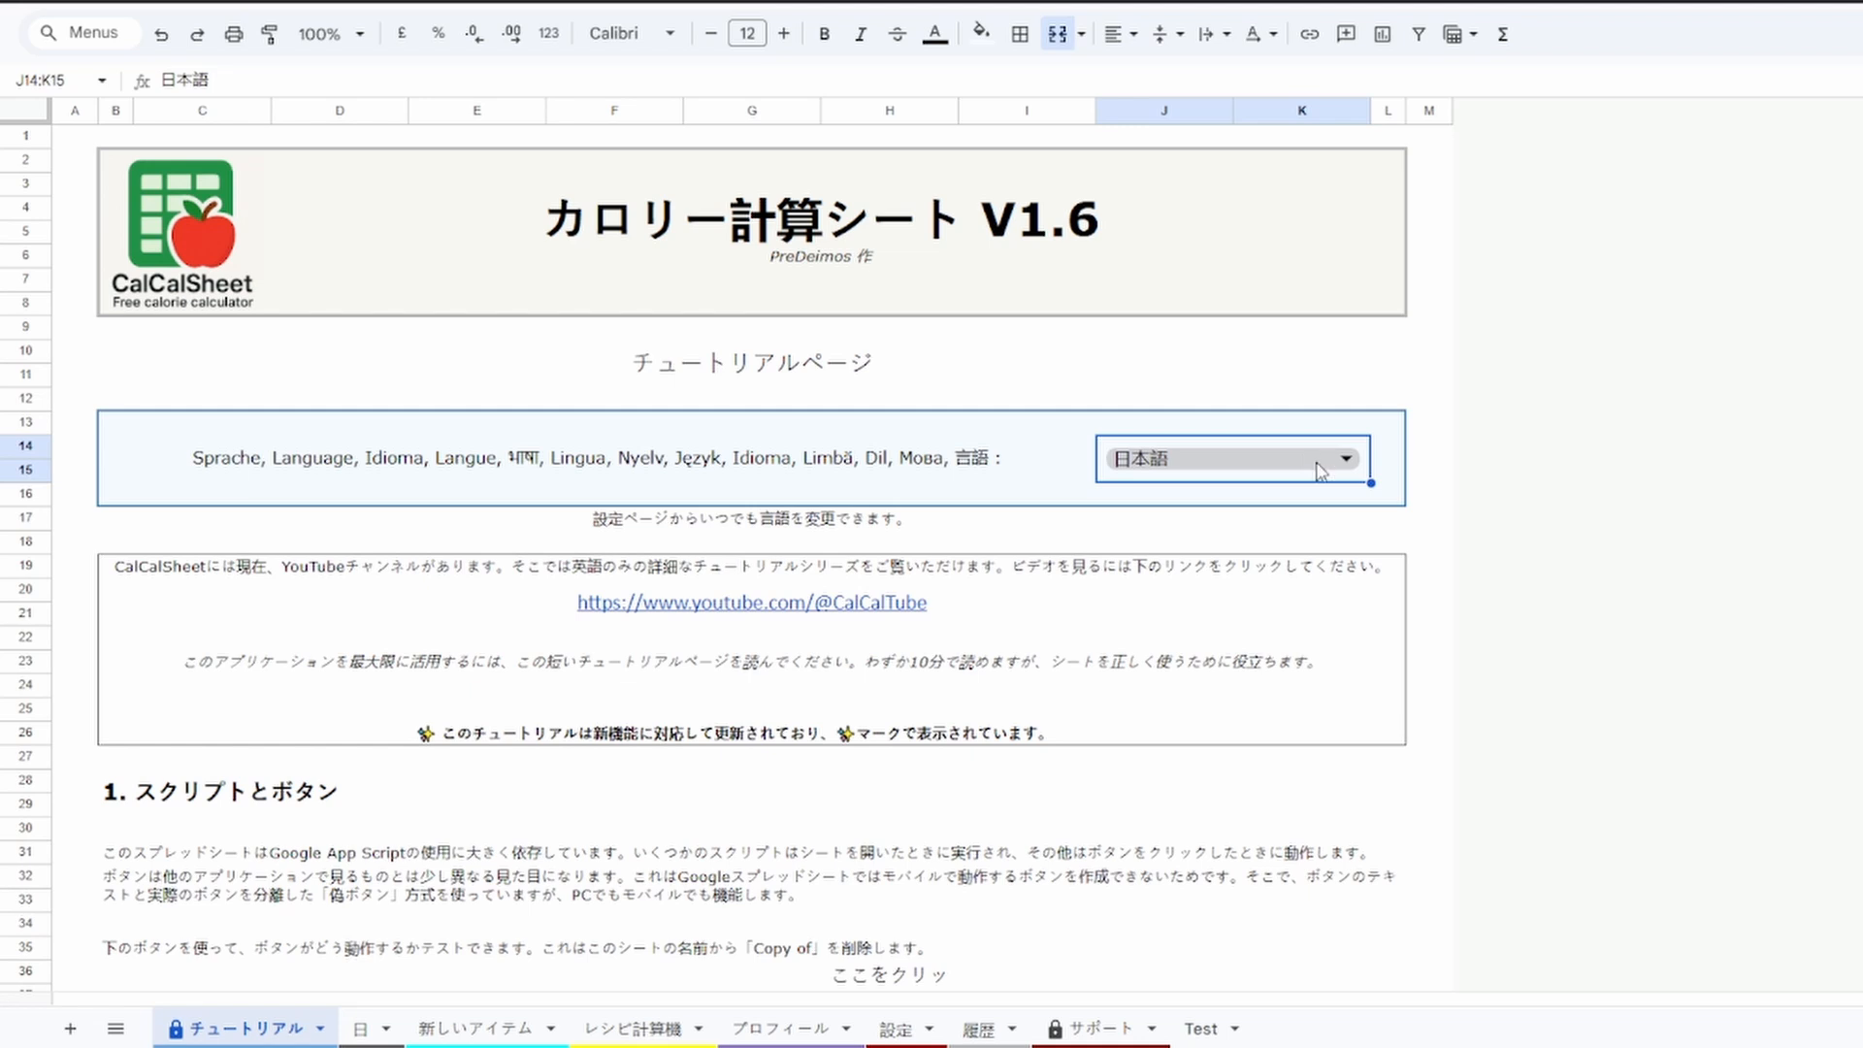
pyautogui.click(1322, 471)
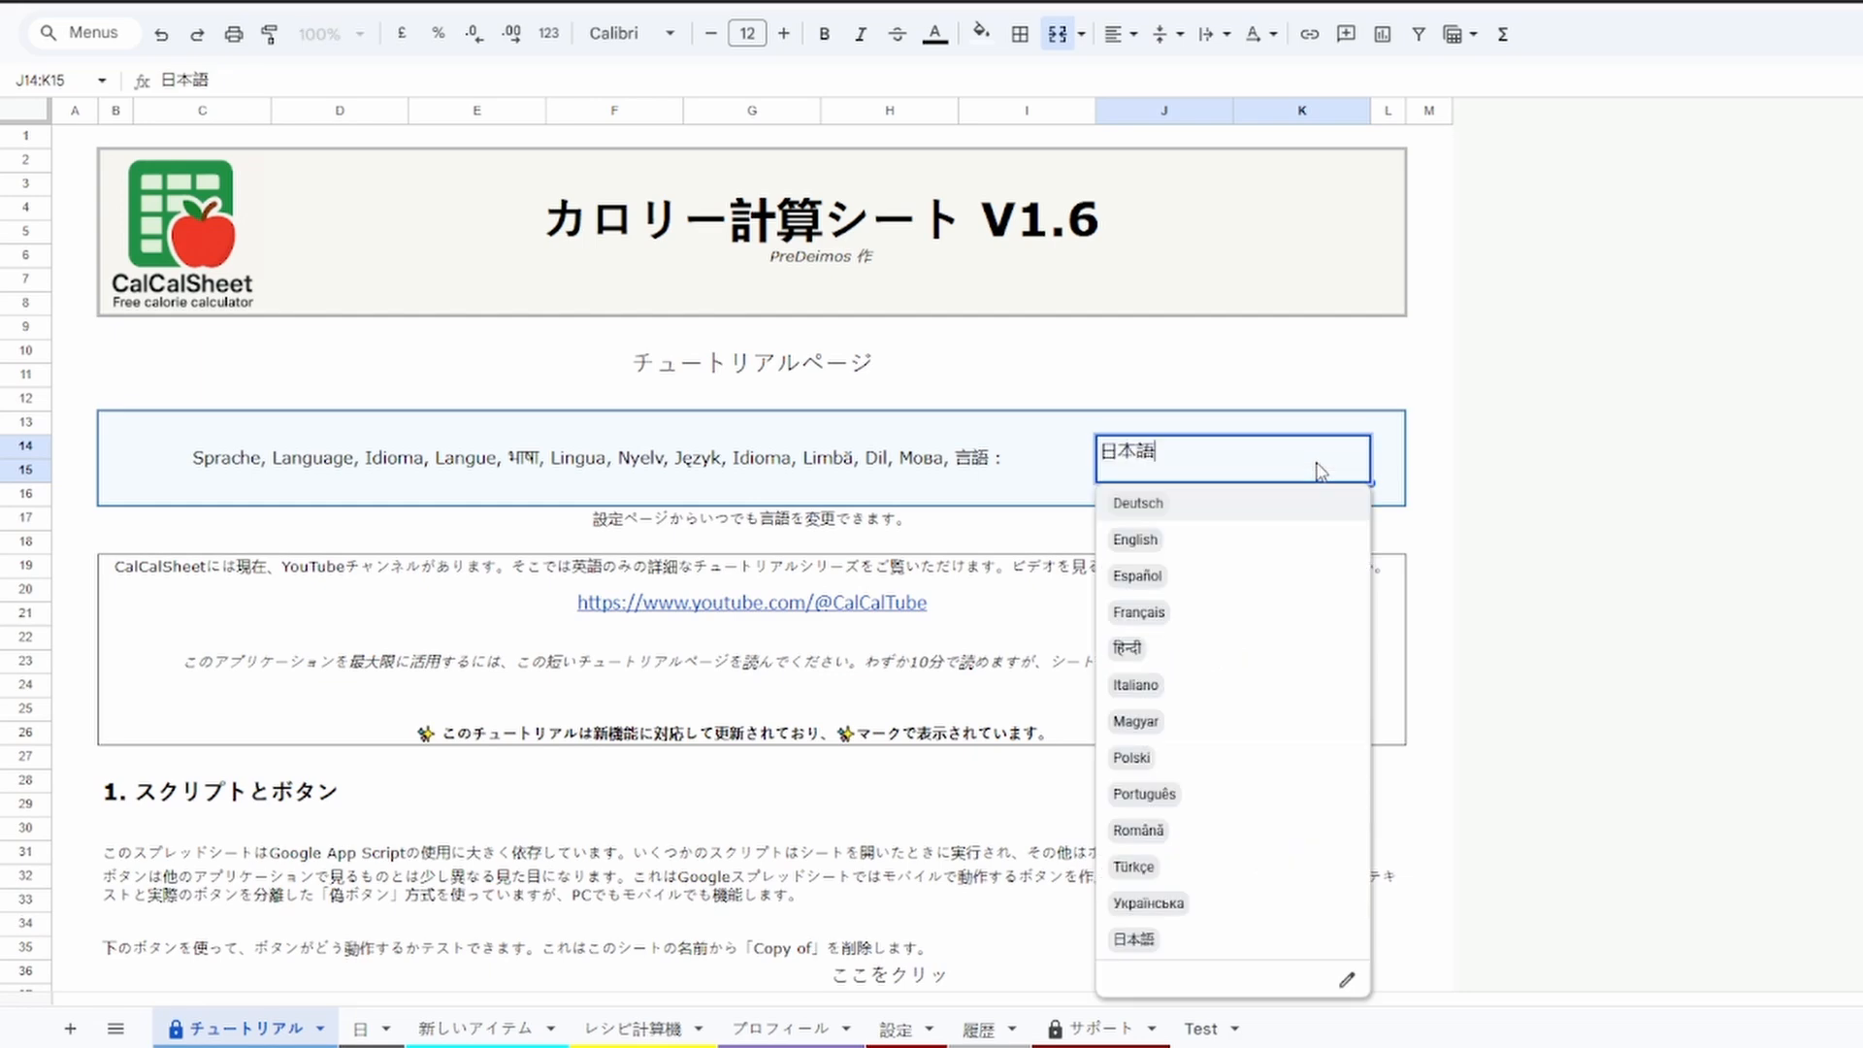
pyautogui.click(1203, 541)
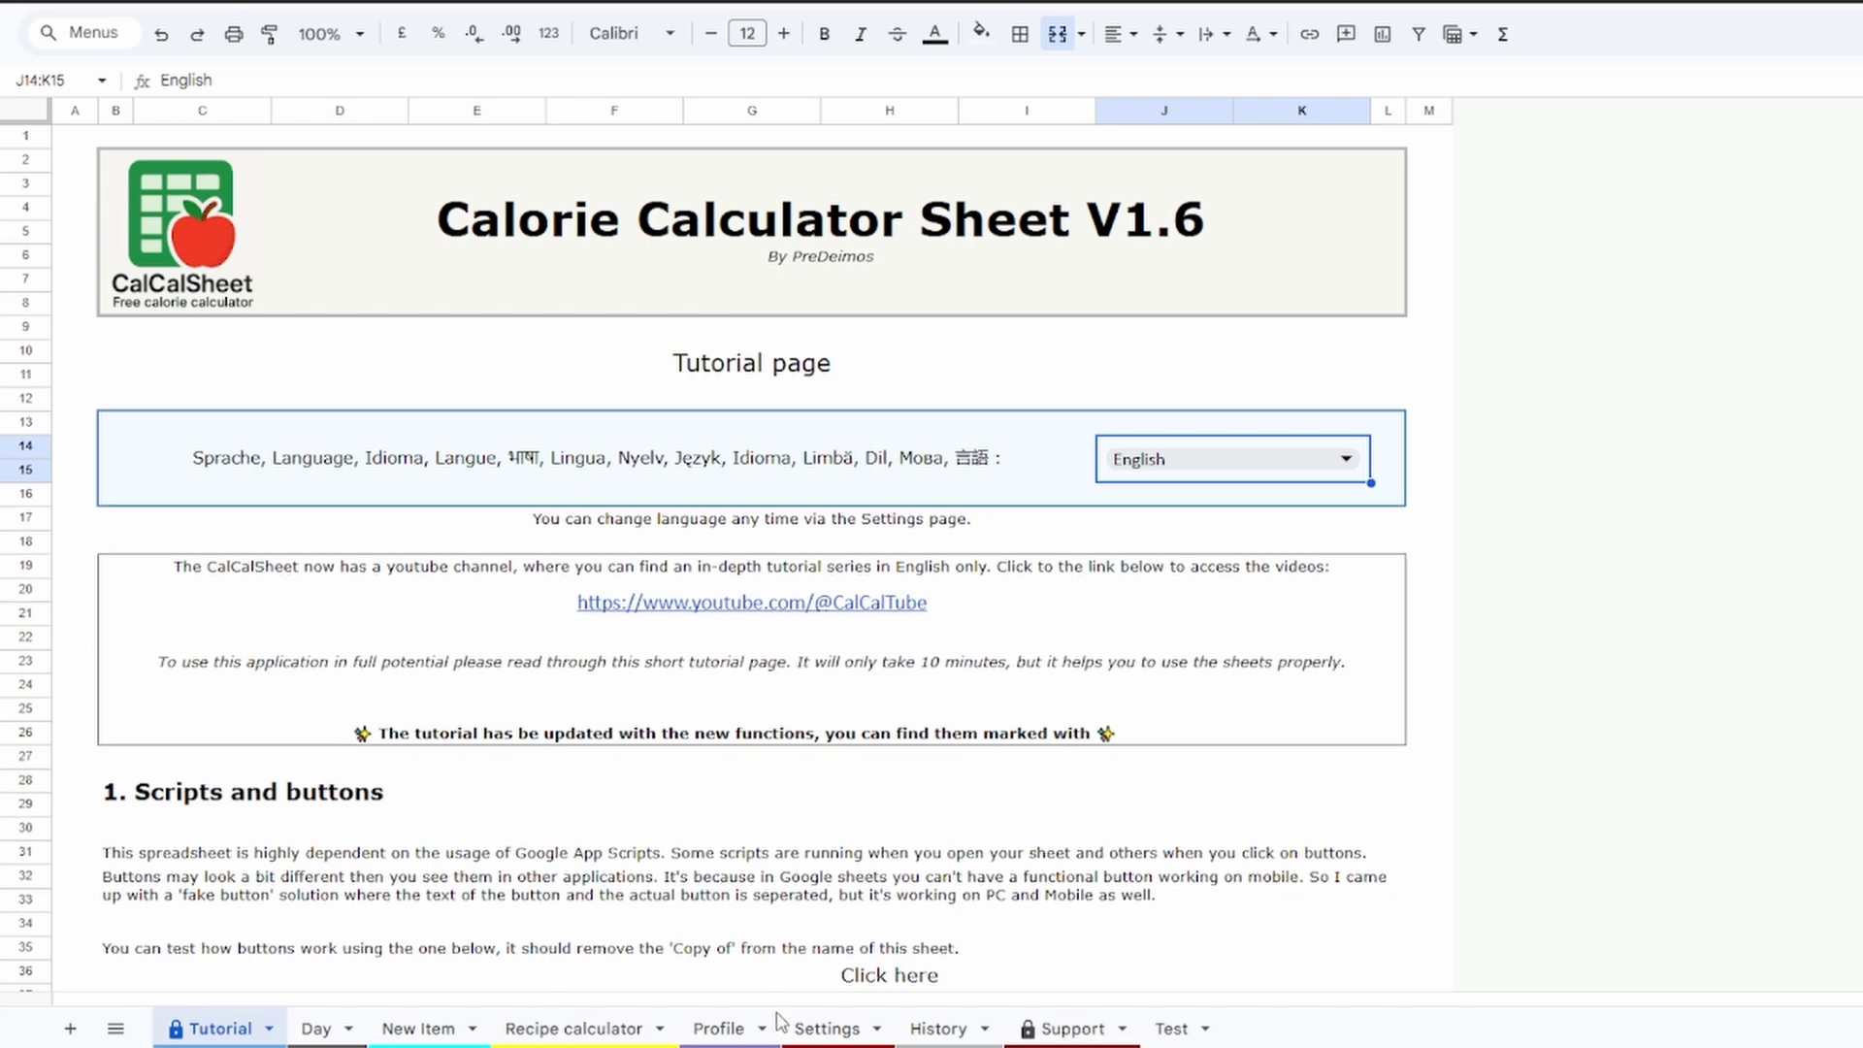
# Examine the available time zone, date format and measurement options in the Settings sheet's localisation section without changing them
pyautogui.click(837, 1026)
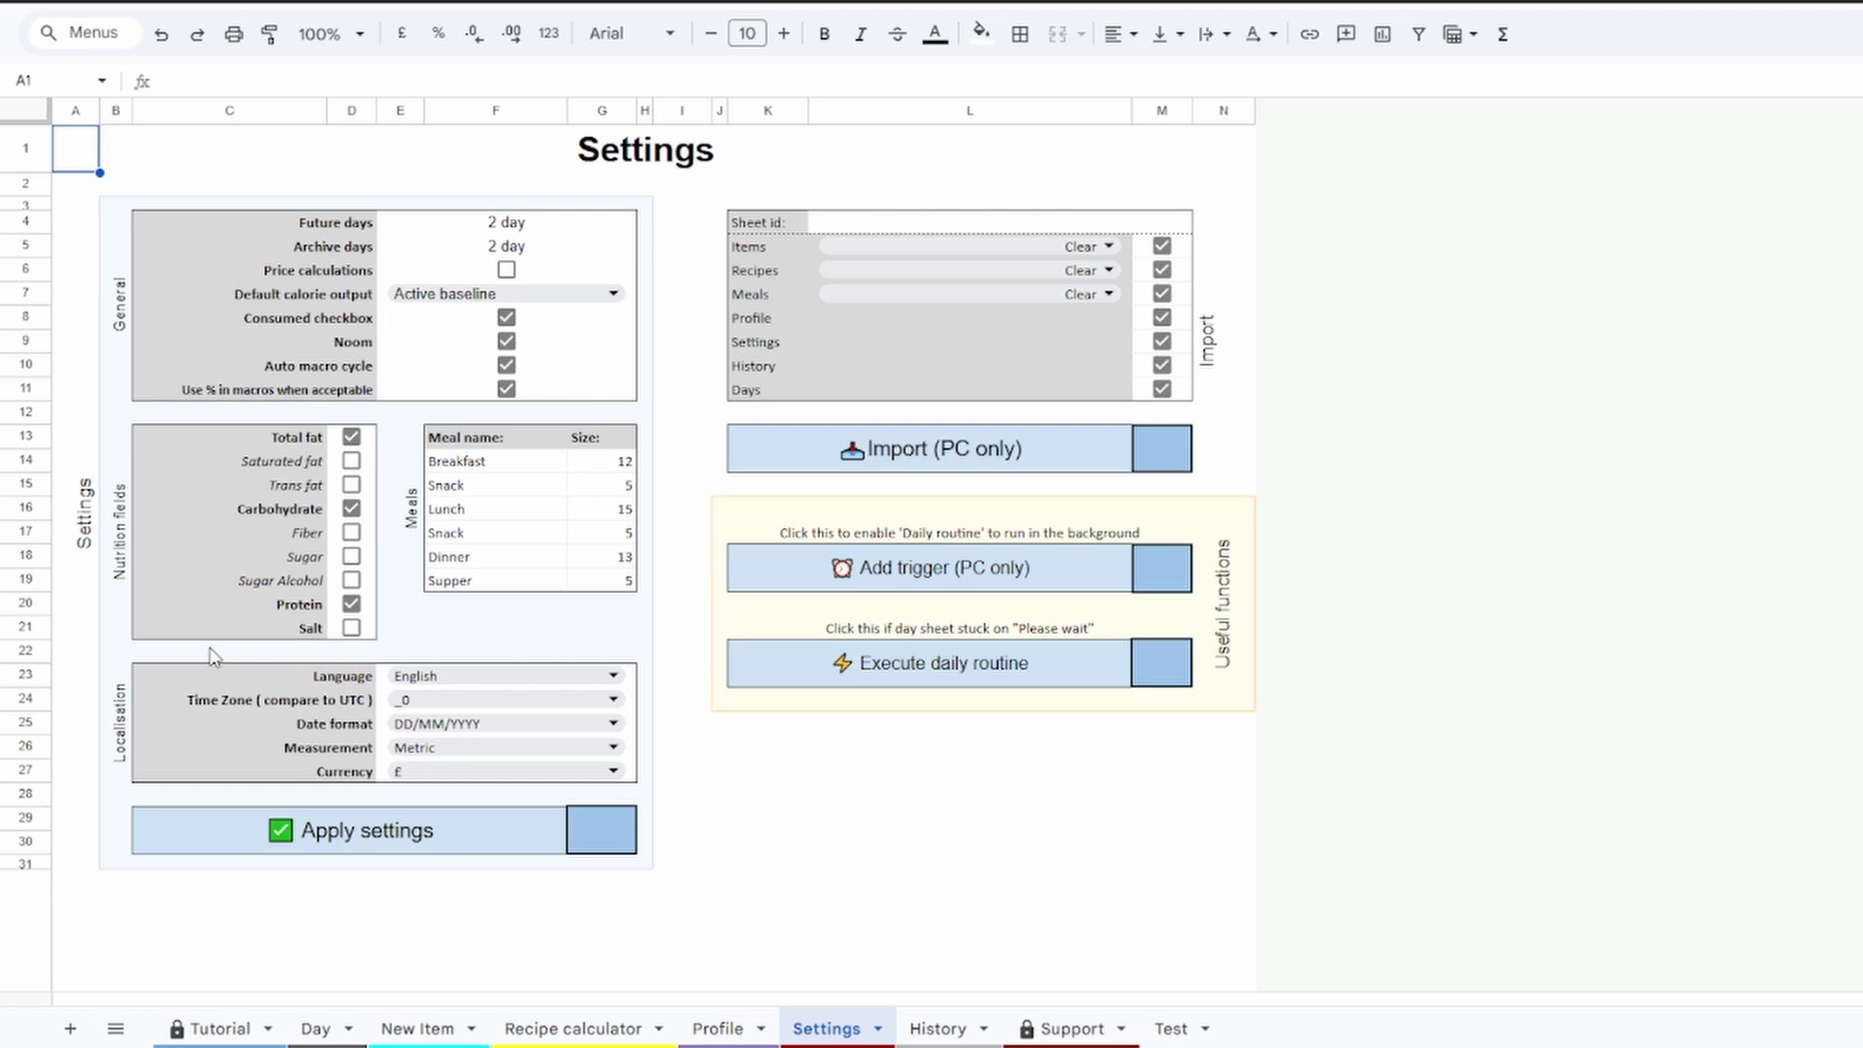
pyautogui.click(613, 705)
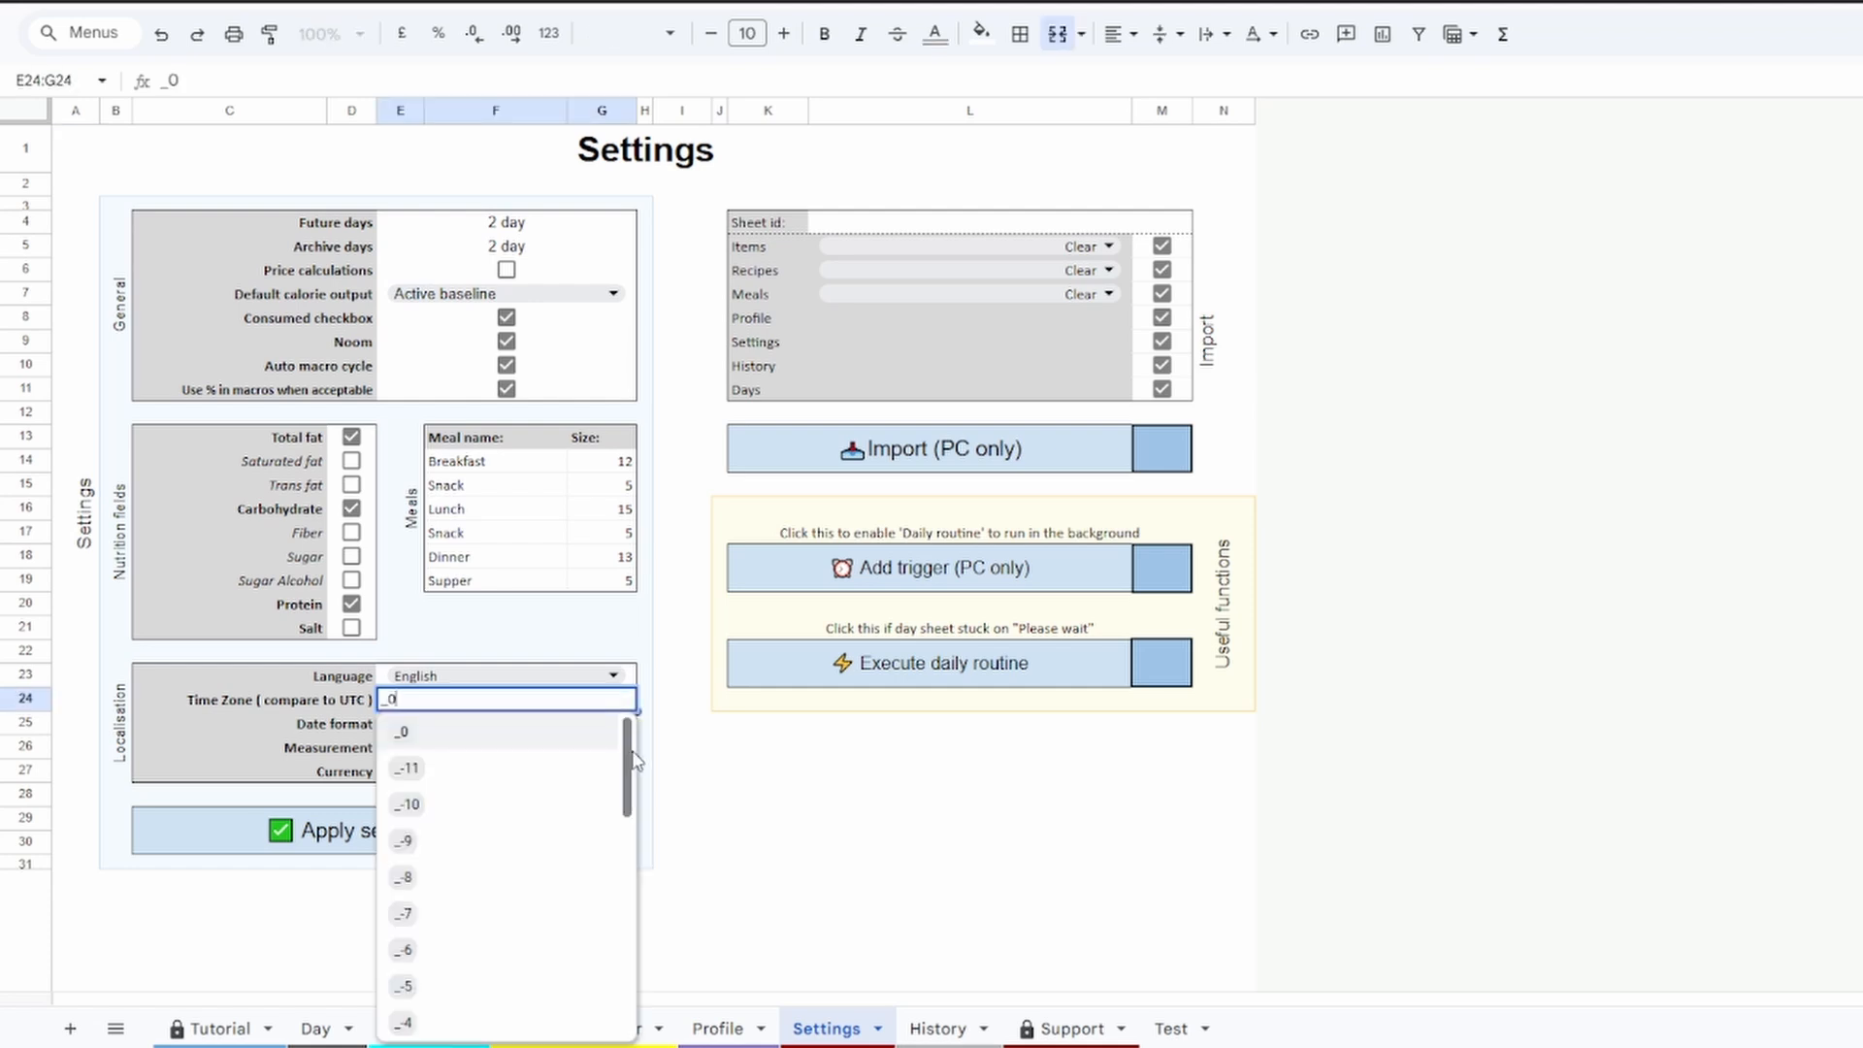
pyautogui.moveTo(633, 763)
pyautogui.mouseDown()
pyautogui.moveTo(627, 988)
pyautogui.moveTo(632, 747)
pyautogui.mouseUp()
pyautogui.click(676, 709)
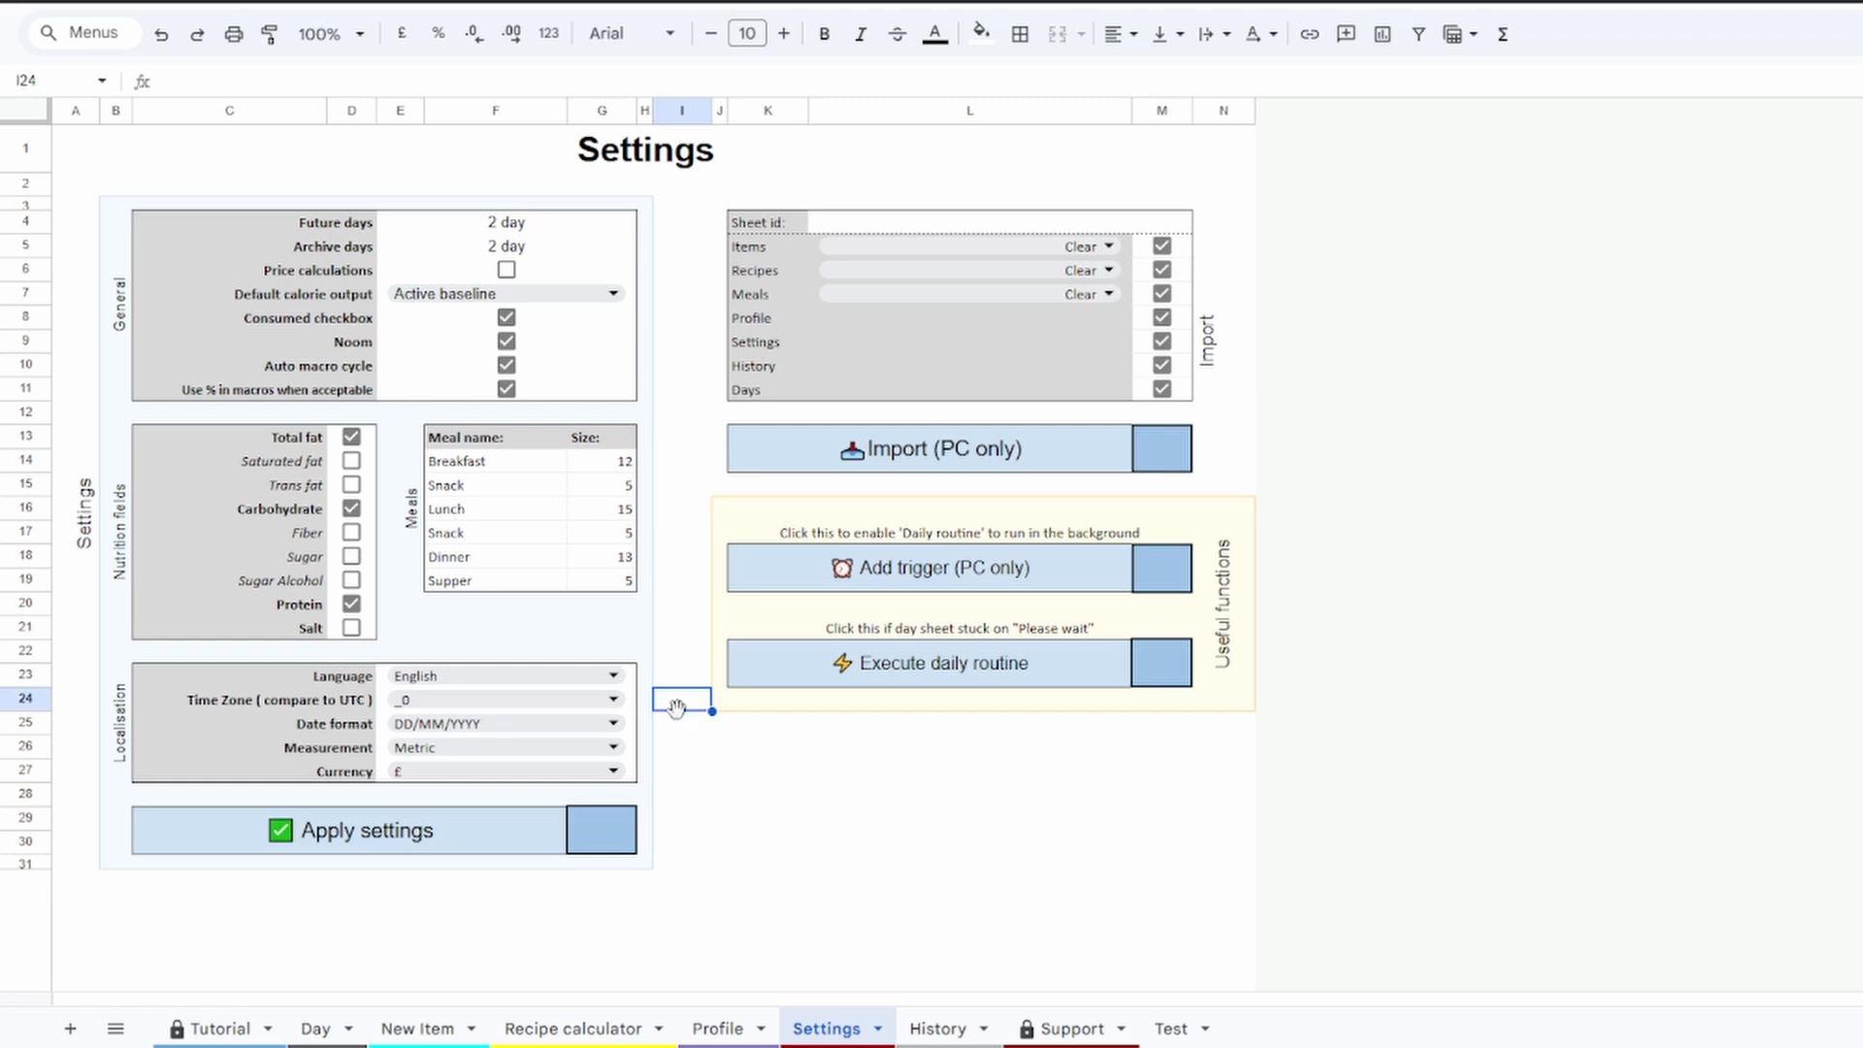
pyautogui.click(615, 725)
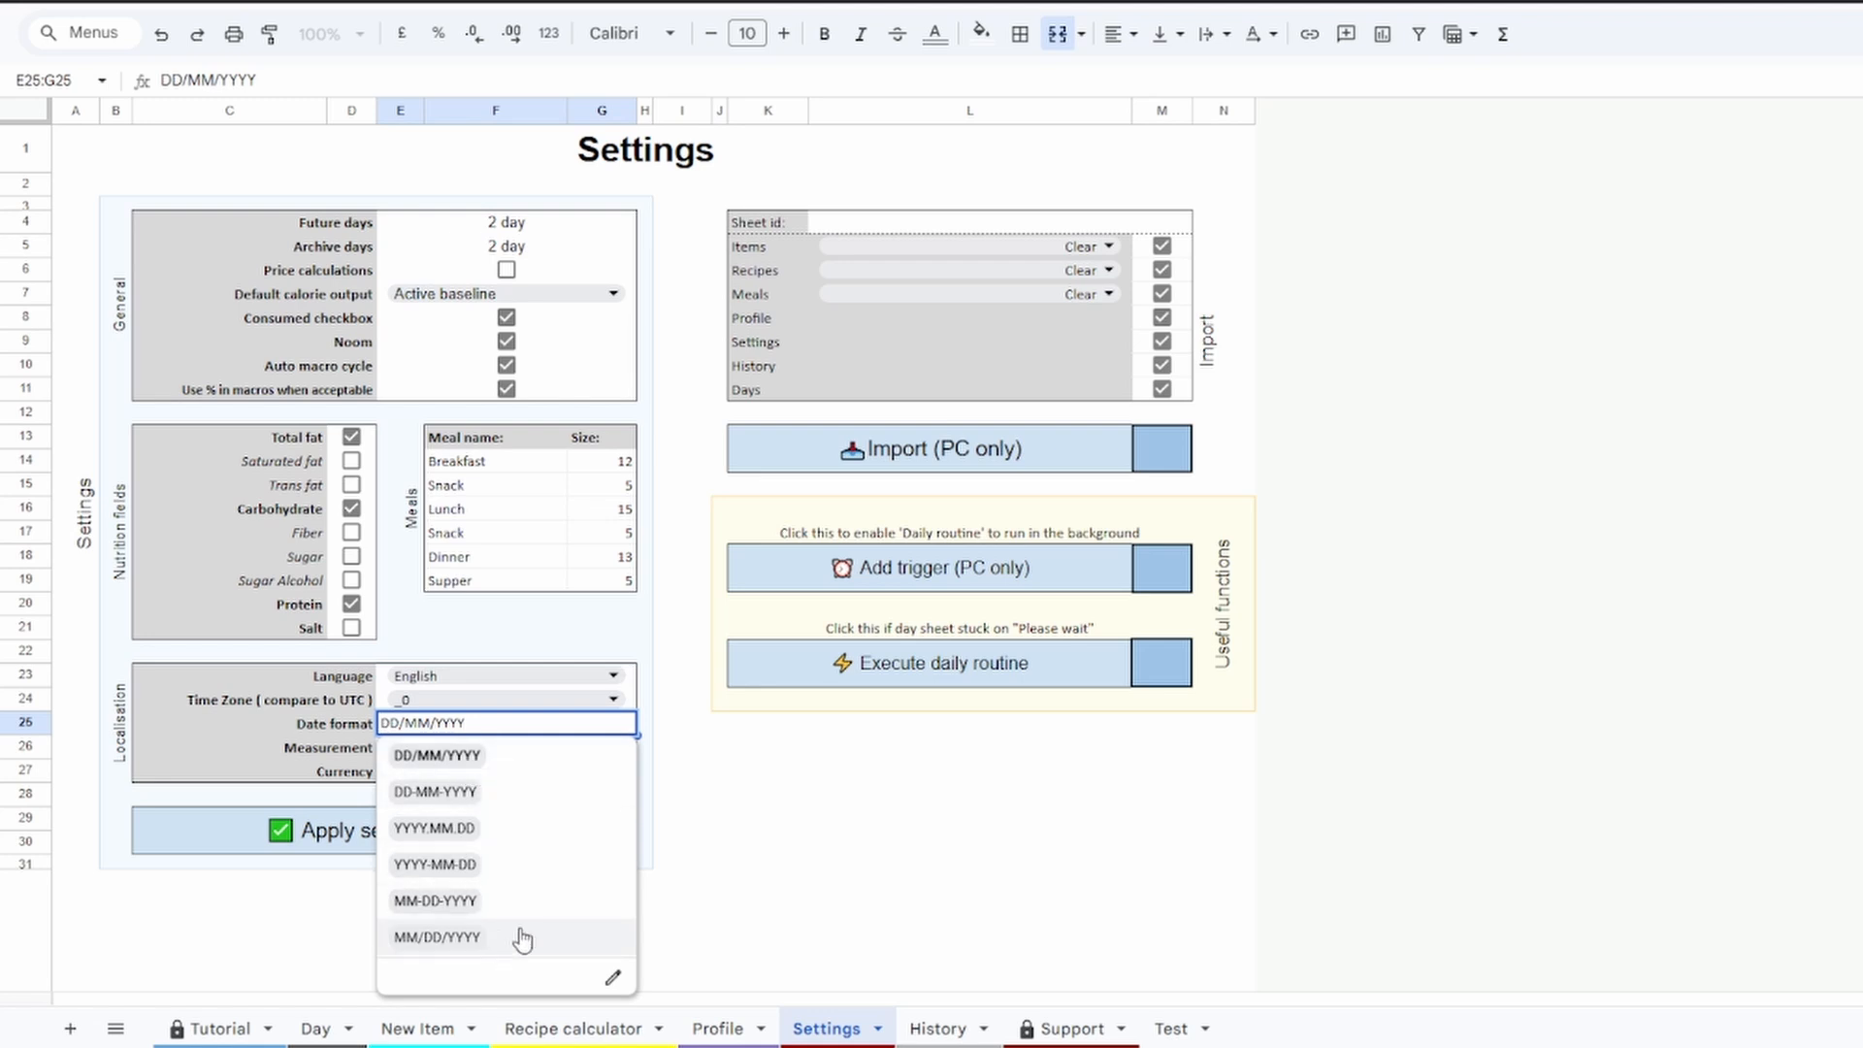
pyautogui.click(761, 751)
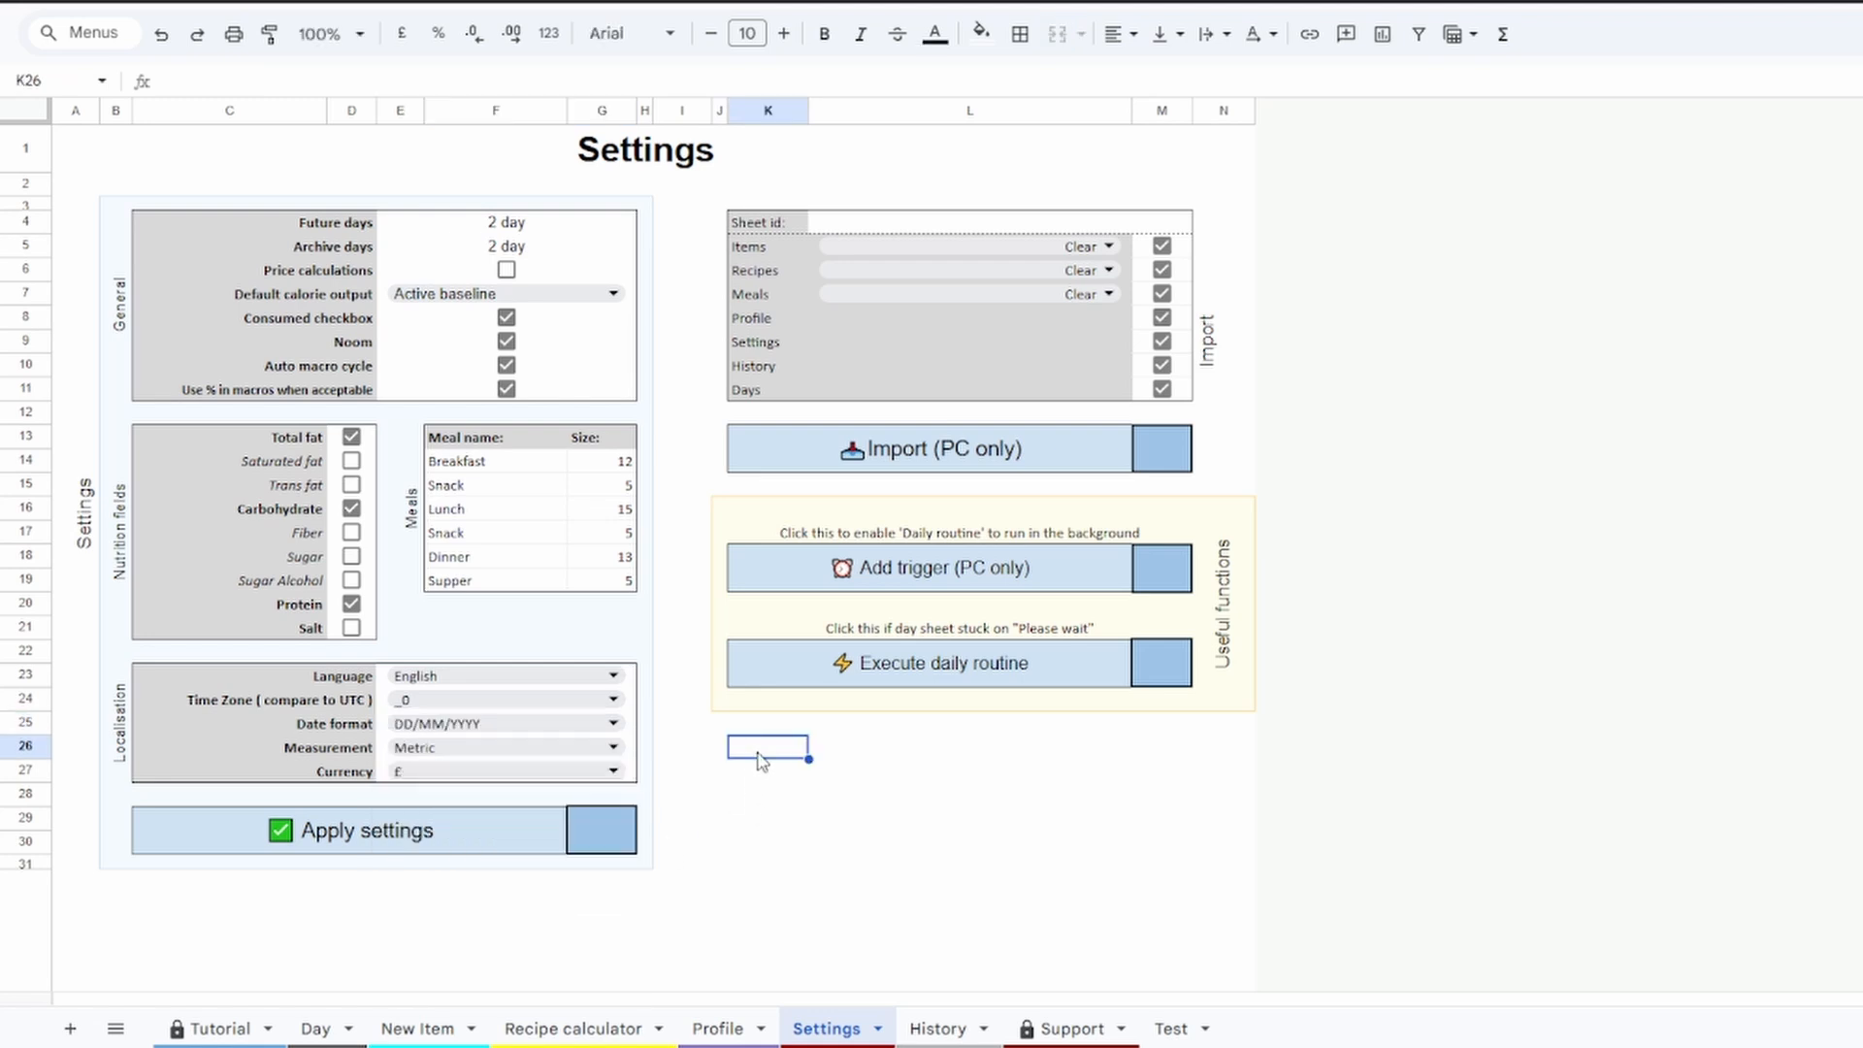
pyautogui.doubleClick(603, 747)
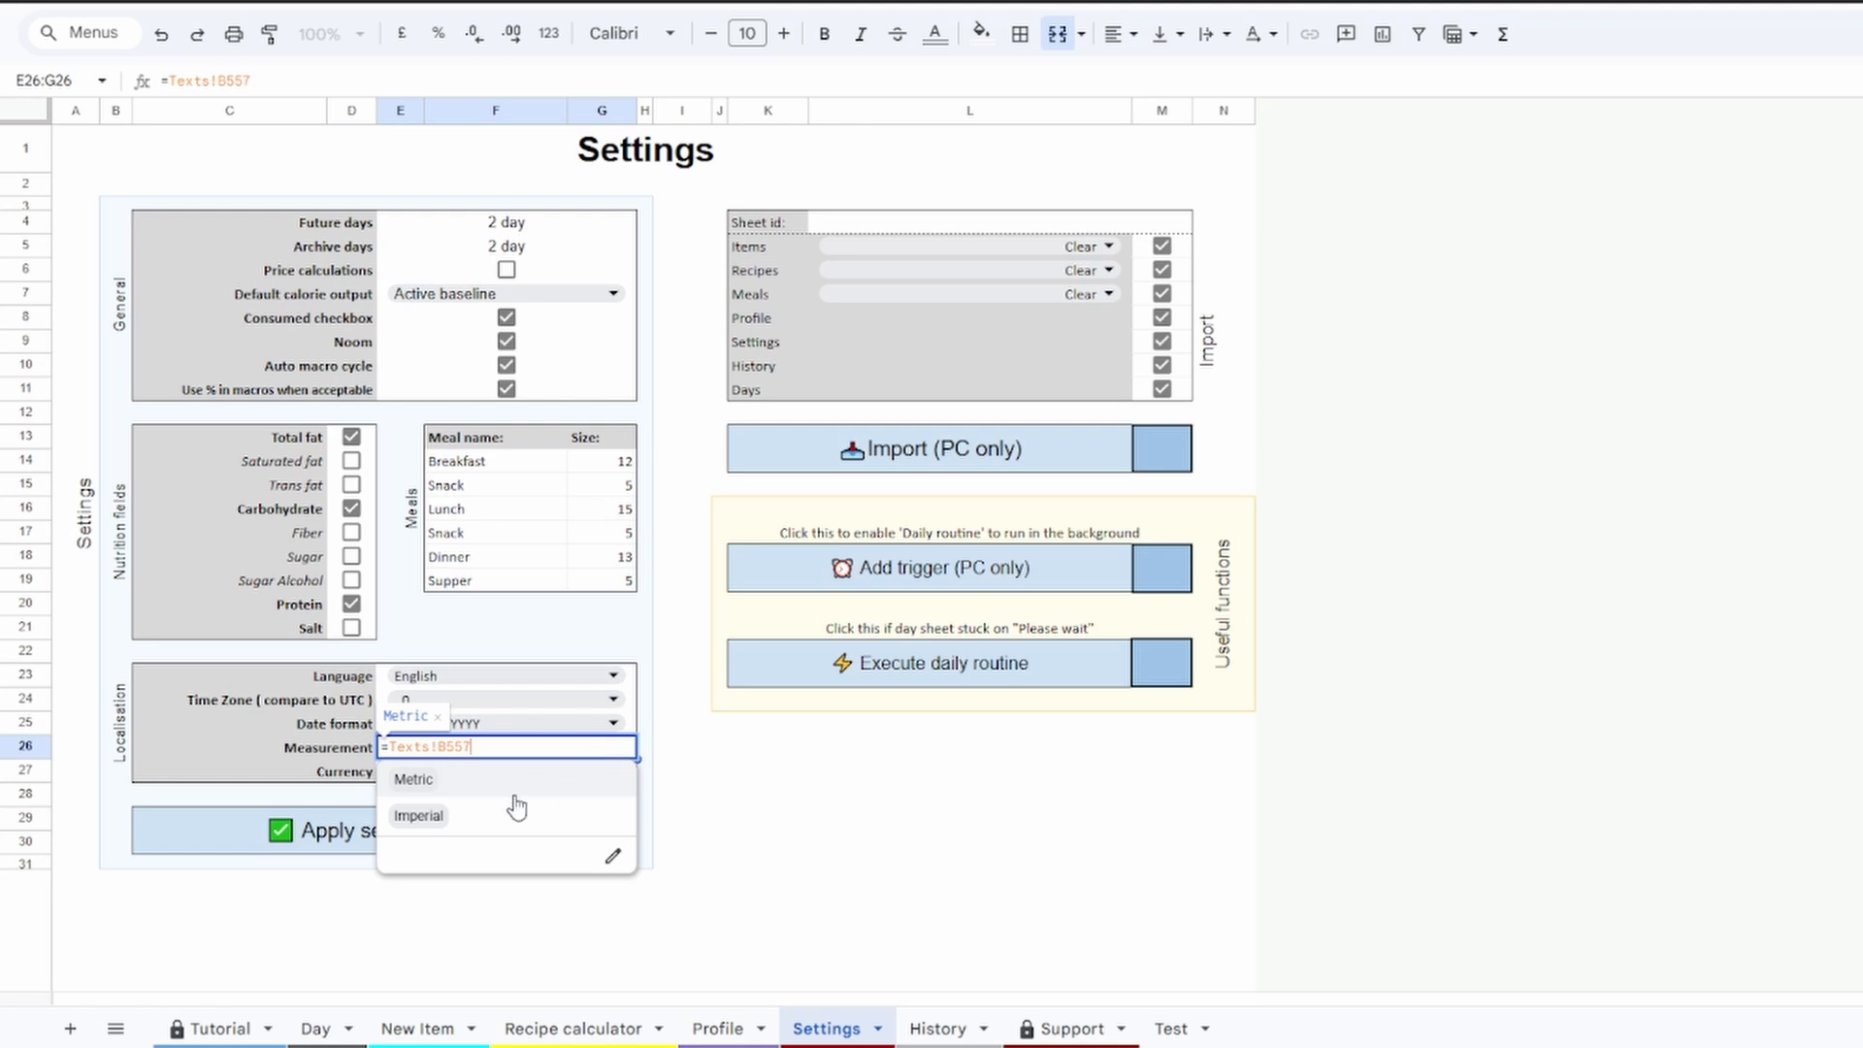
pyautogui.click(782, 798)
# View the Profile sheet and examine the available currency options in the Settings sheet's localisation section
pyautogui.click(716, 1030)
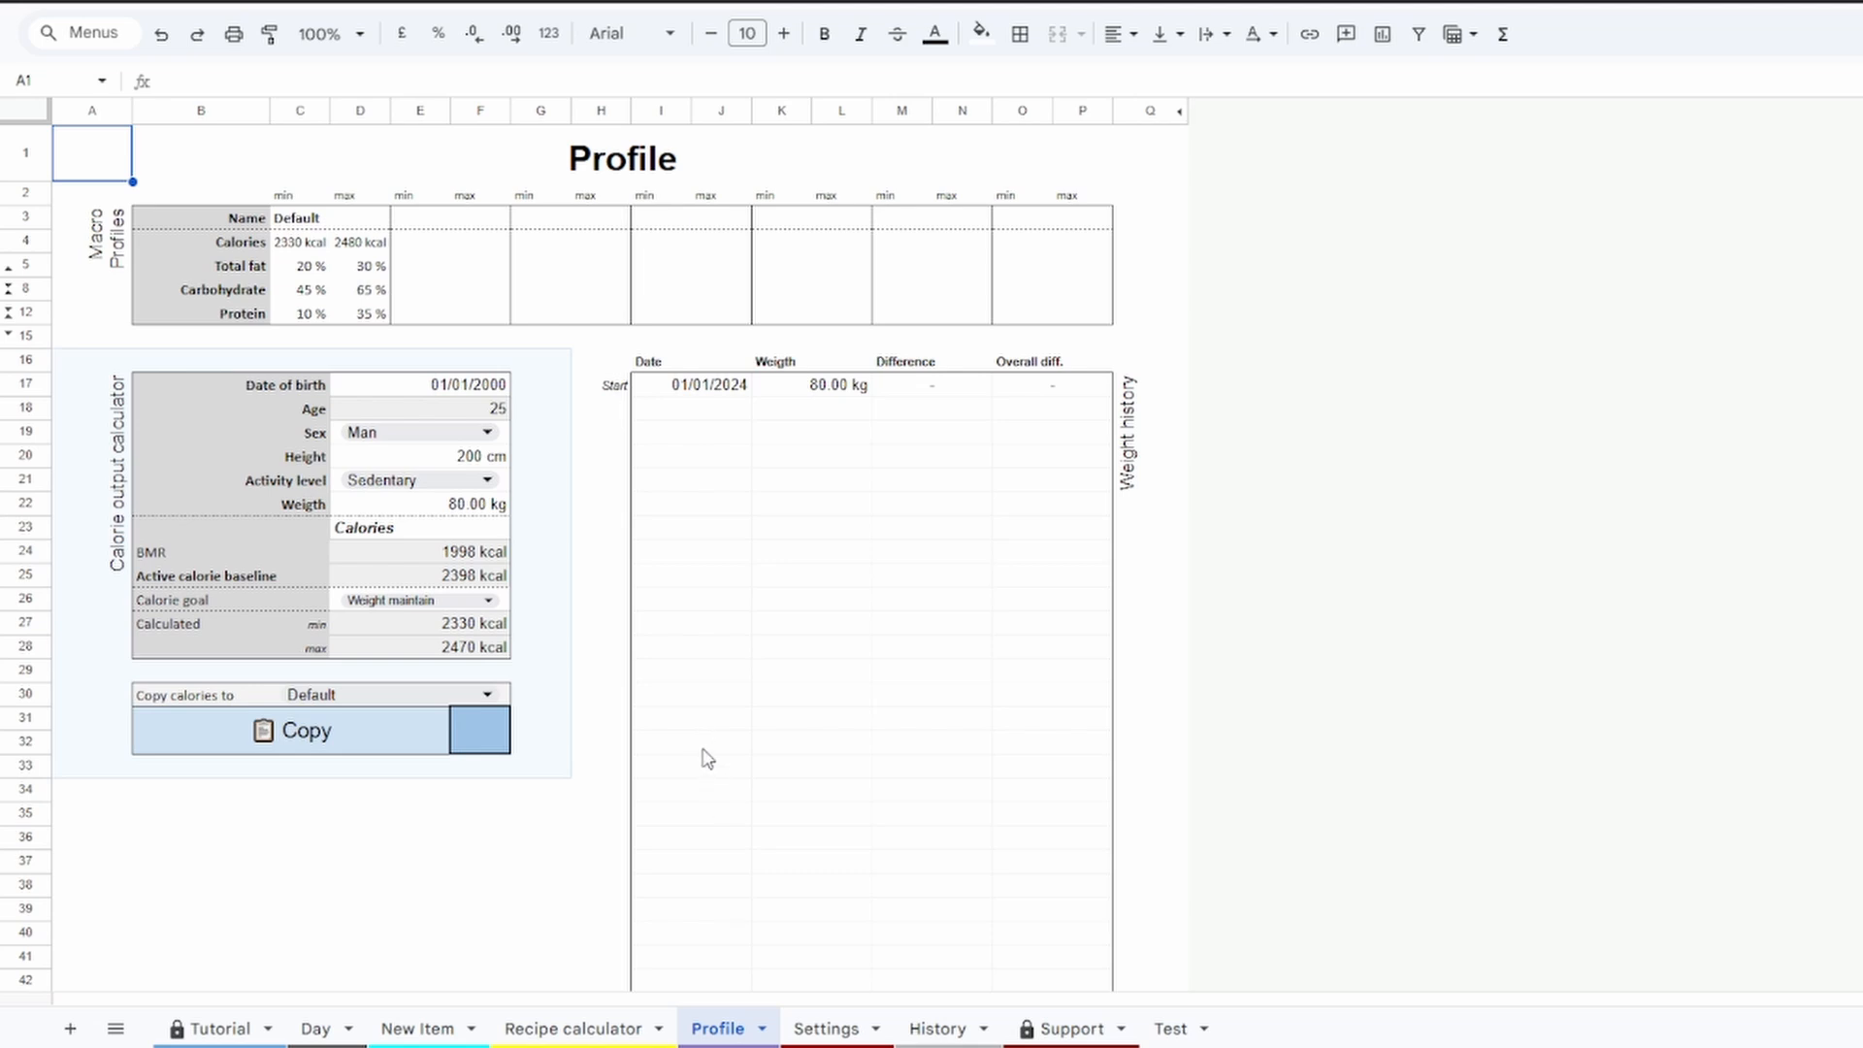
pyautogui.click(832, 1030)
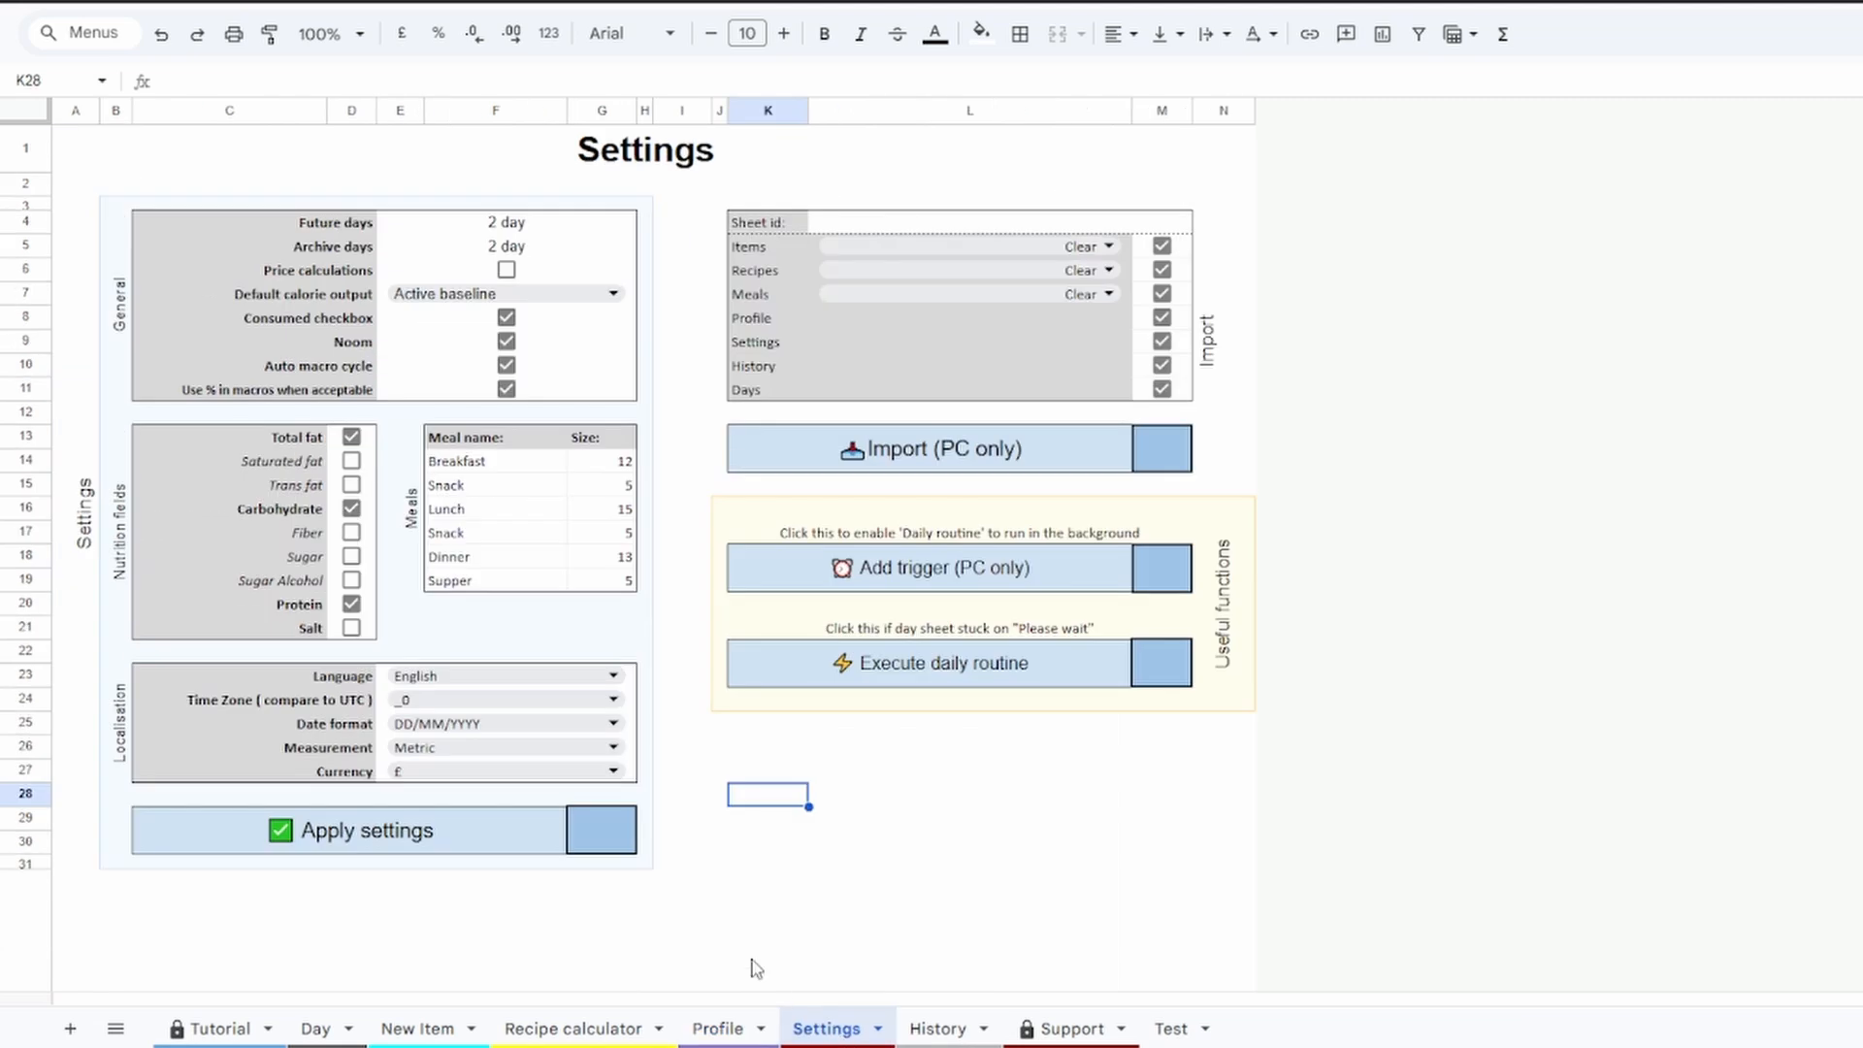
pyautogui.click(615, 772)
pyautogui.moveTo(637, 859); pyautogui.dragTo(637, 980)
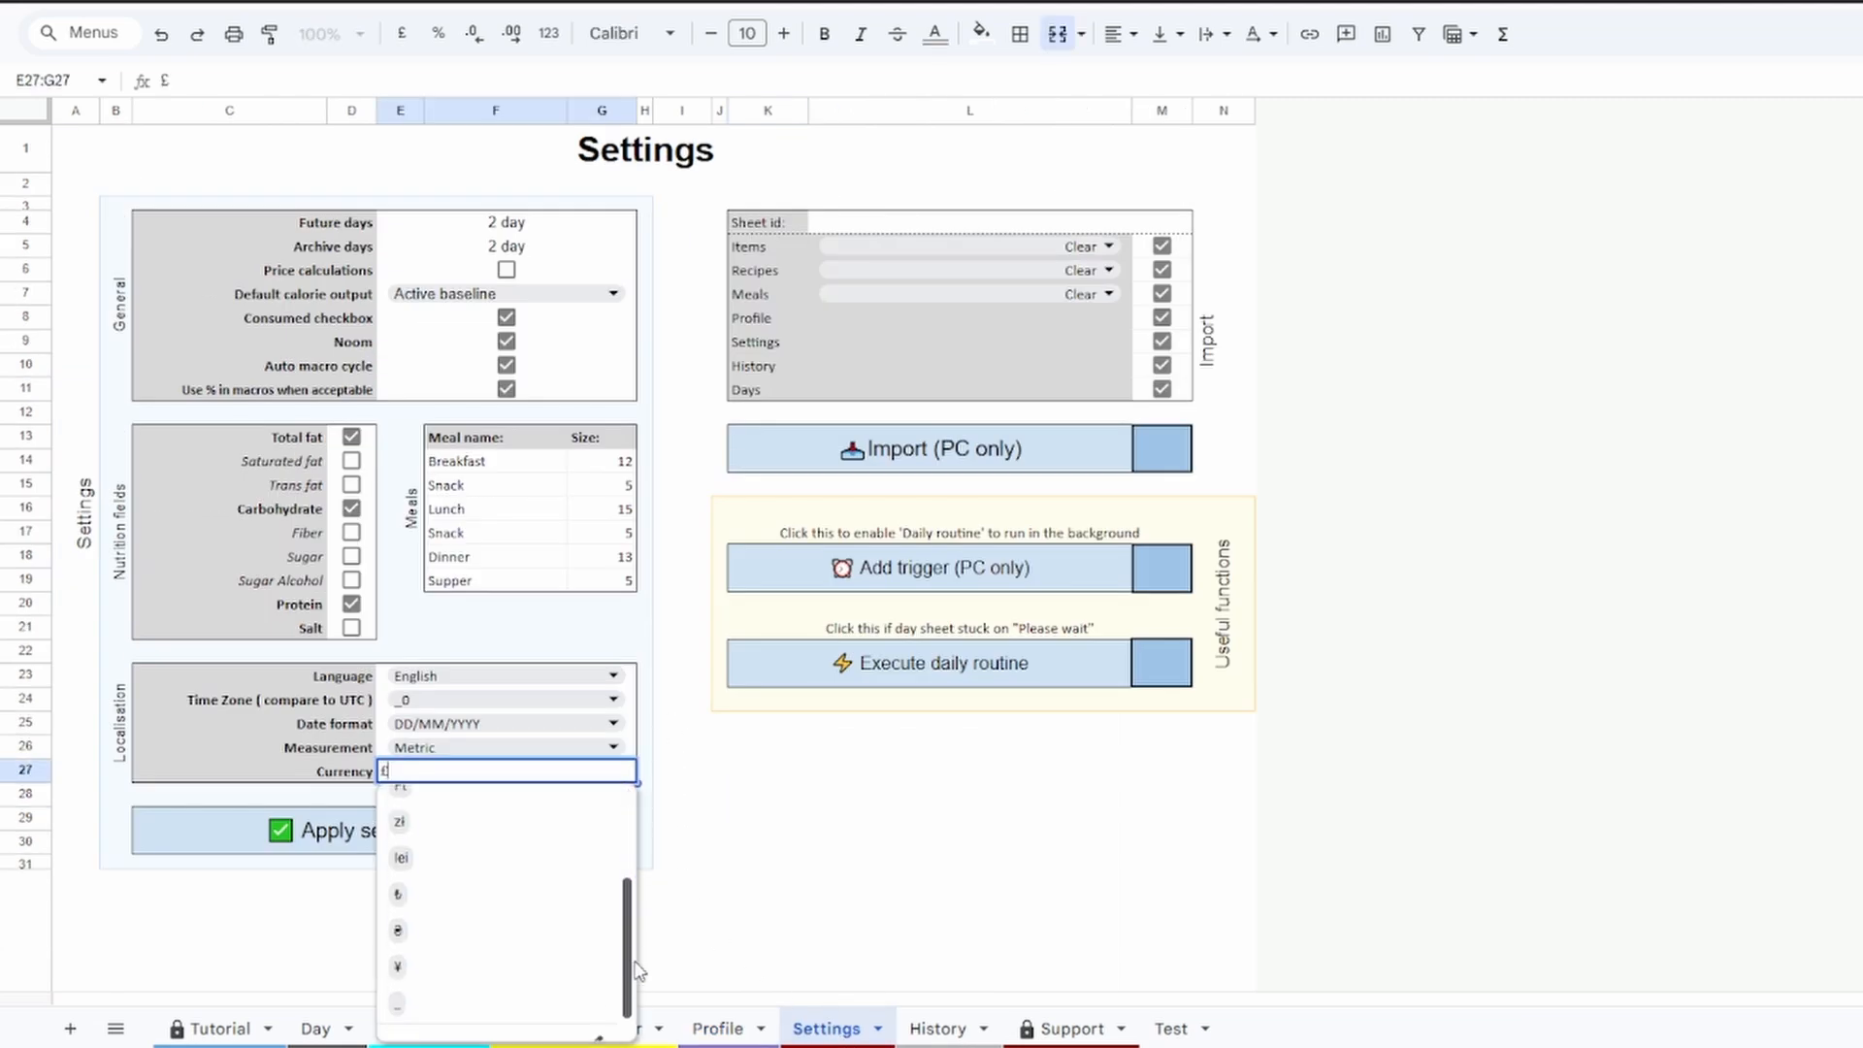
pyautogui.click(777, 800)
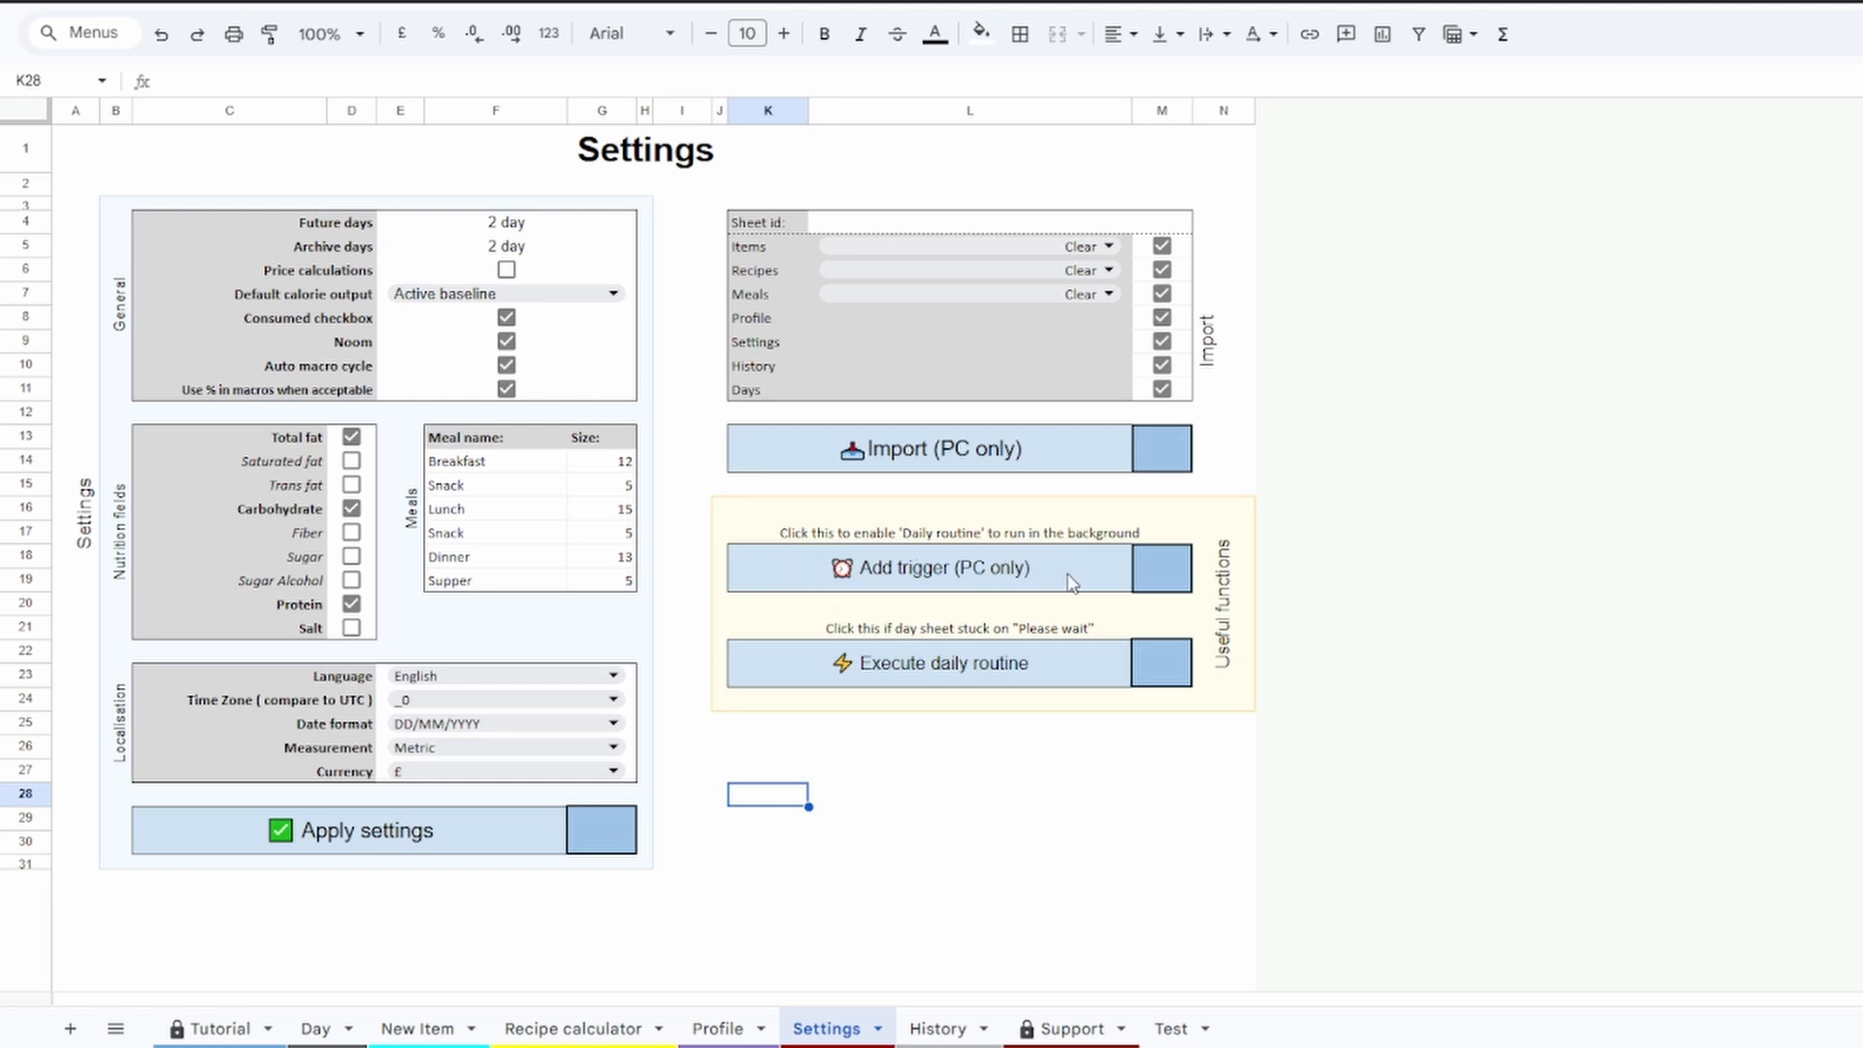
# Examine the notes for the daily routine trigger and manual execution in Settings, comparing them with the Day sheet
pyautogui.click(966, 537)
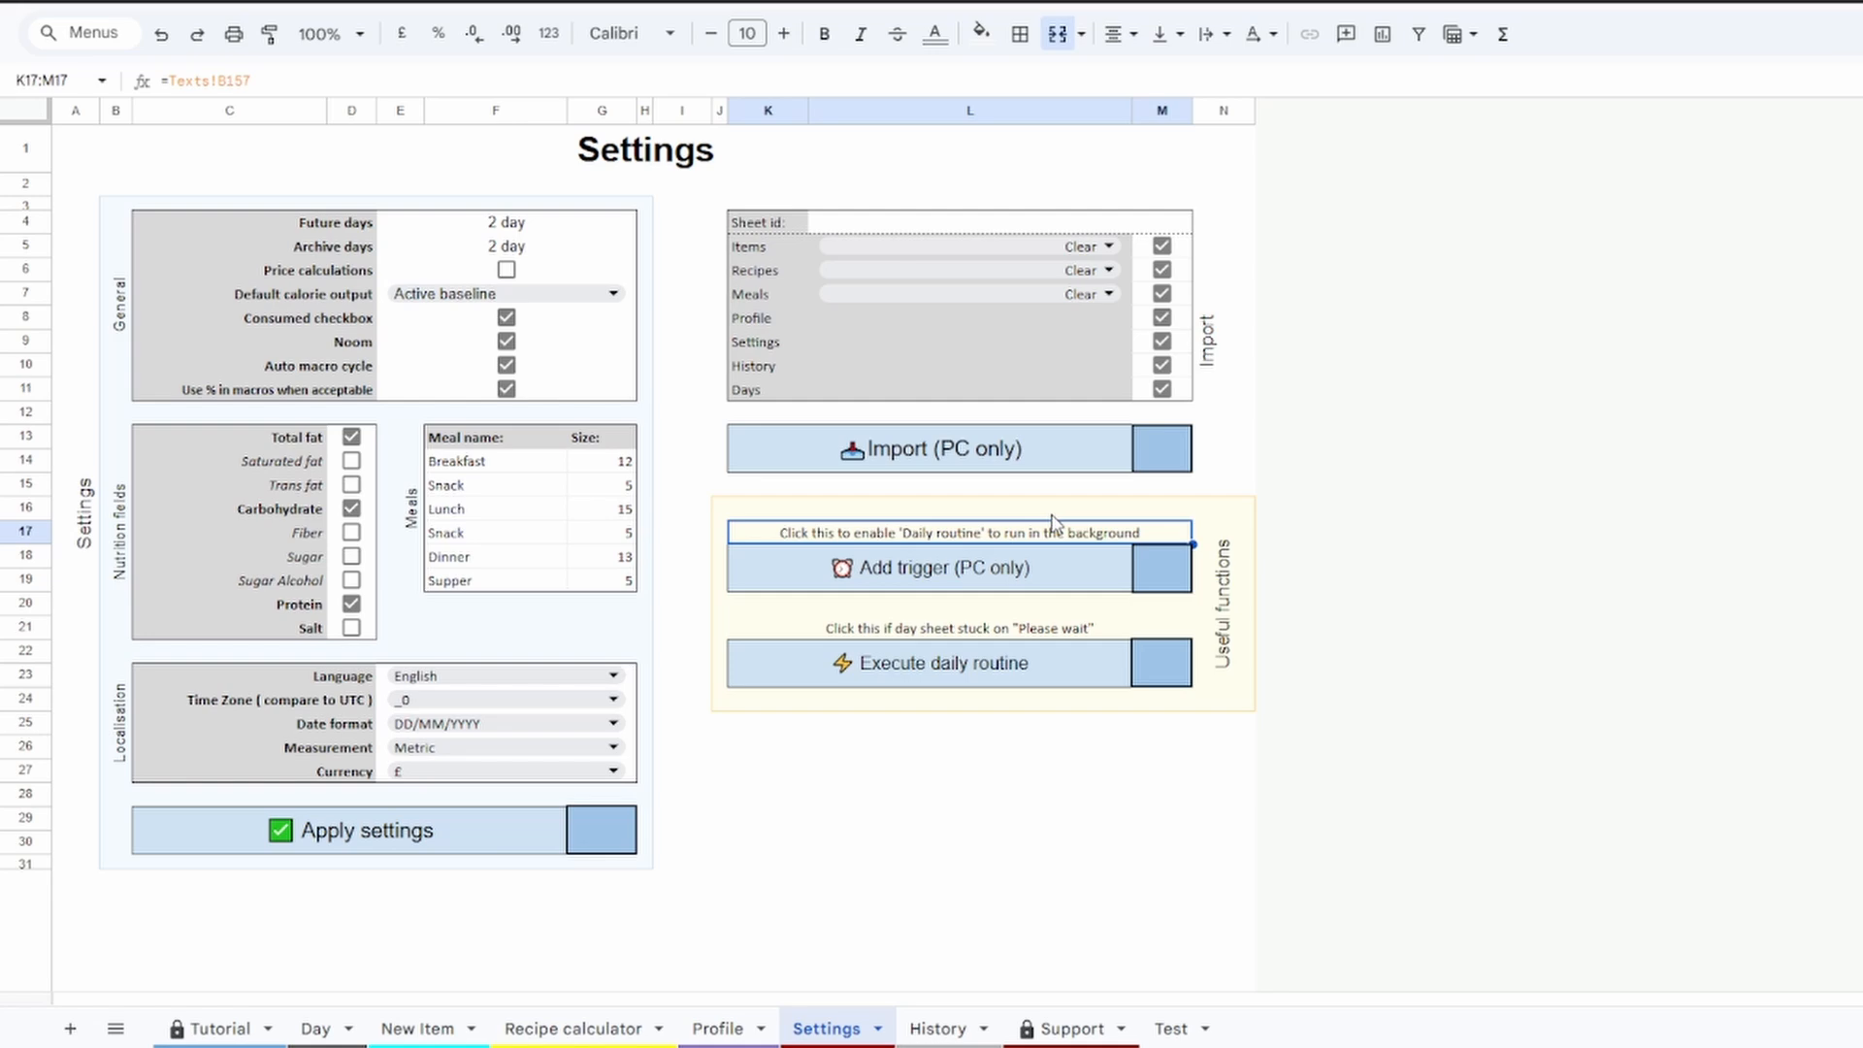
pyautogui.click(317, 1029)
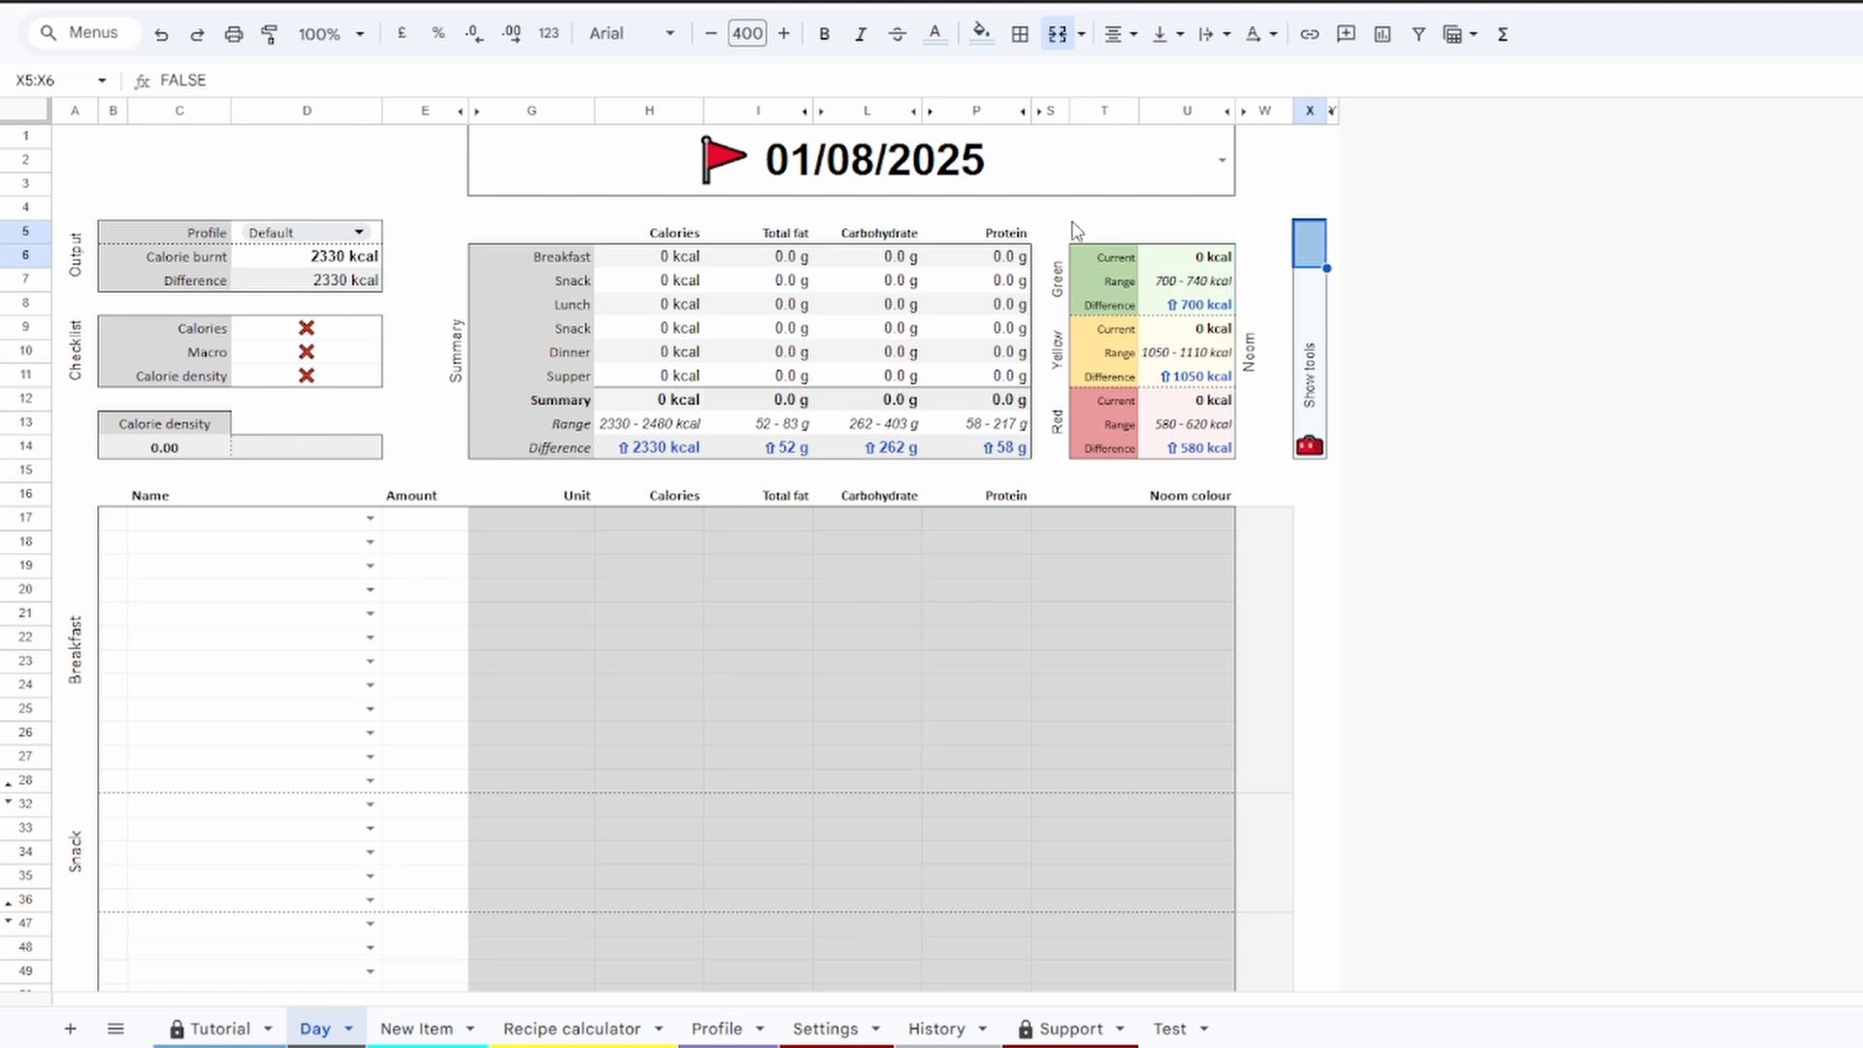
pyautogui.click(827, 1027)
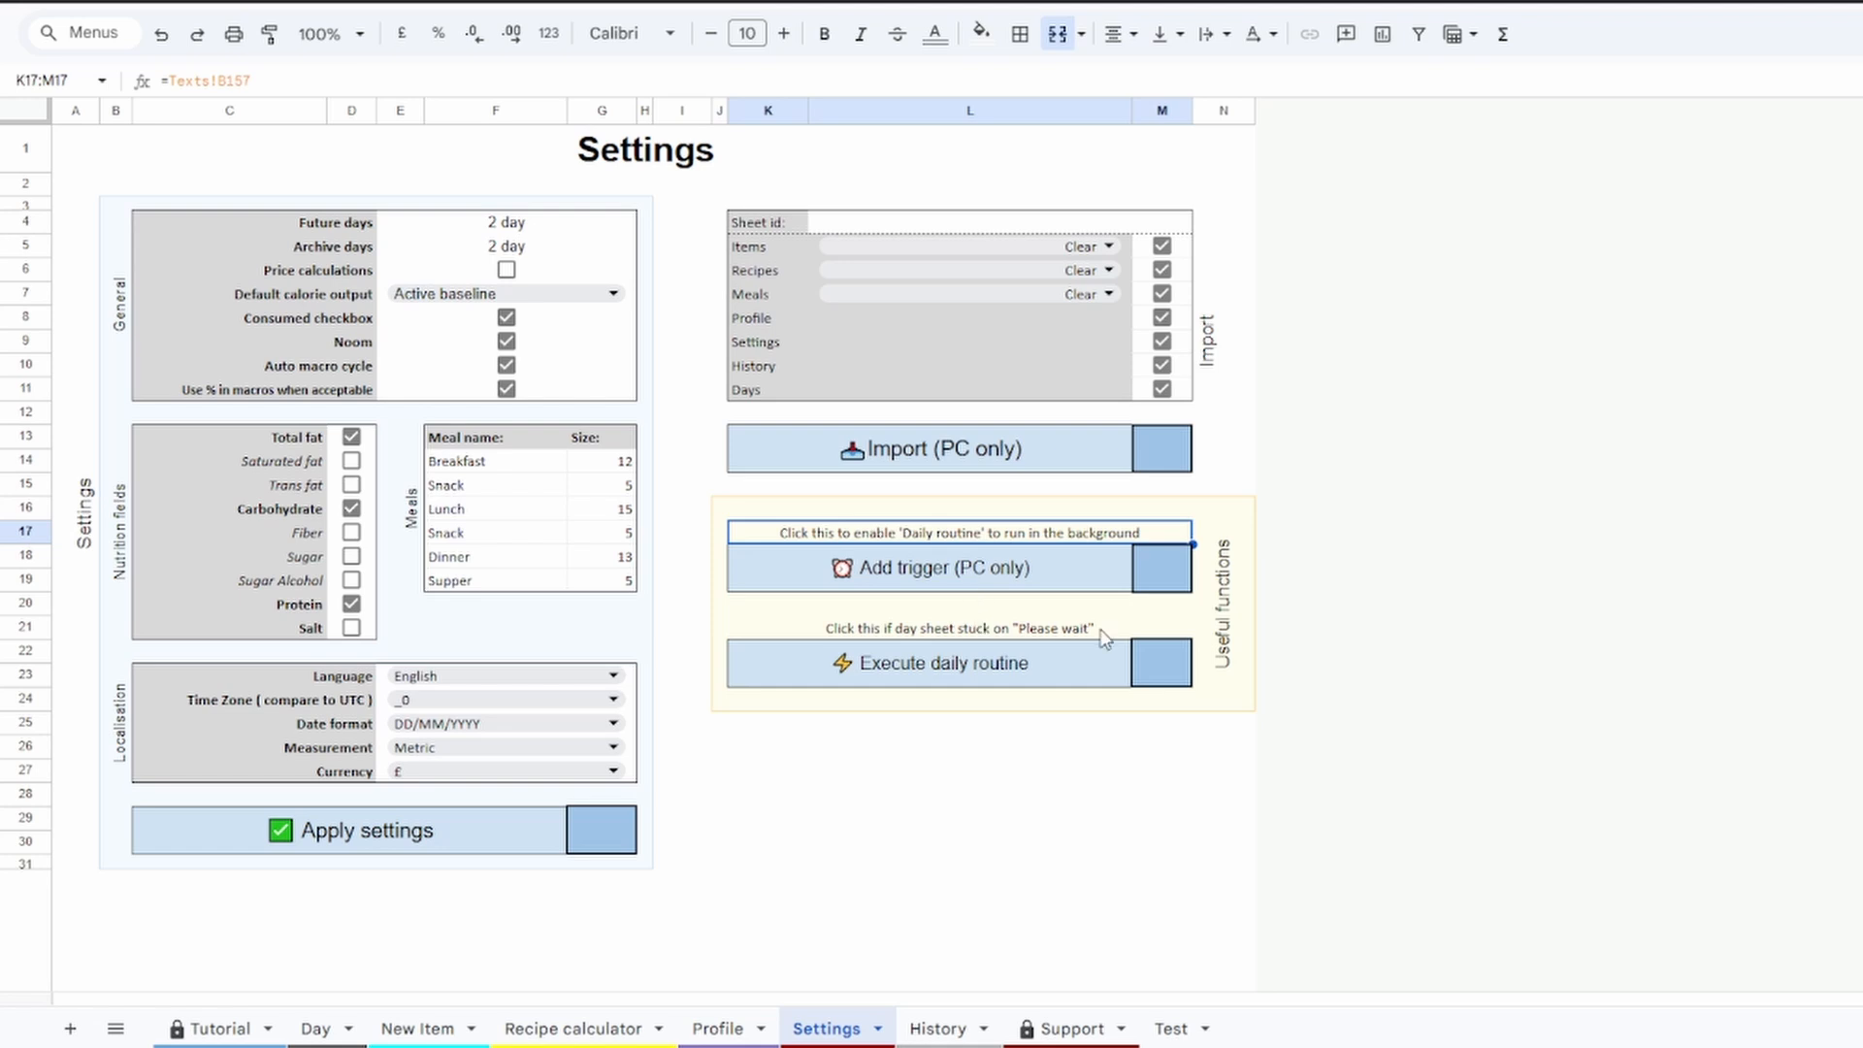
pyautogui.click(956, 631)
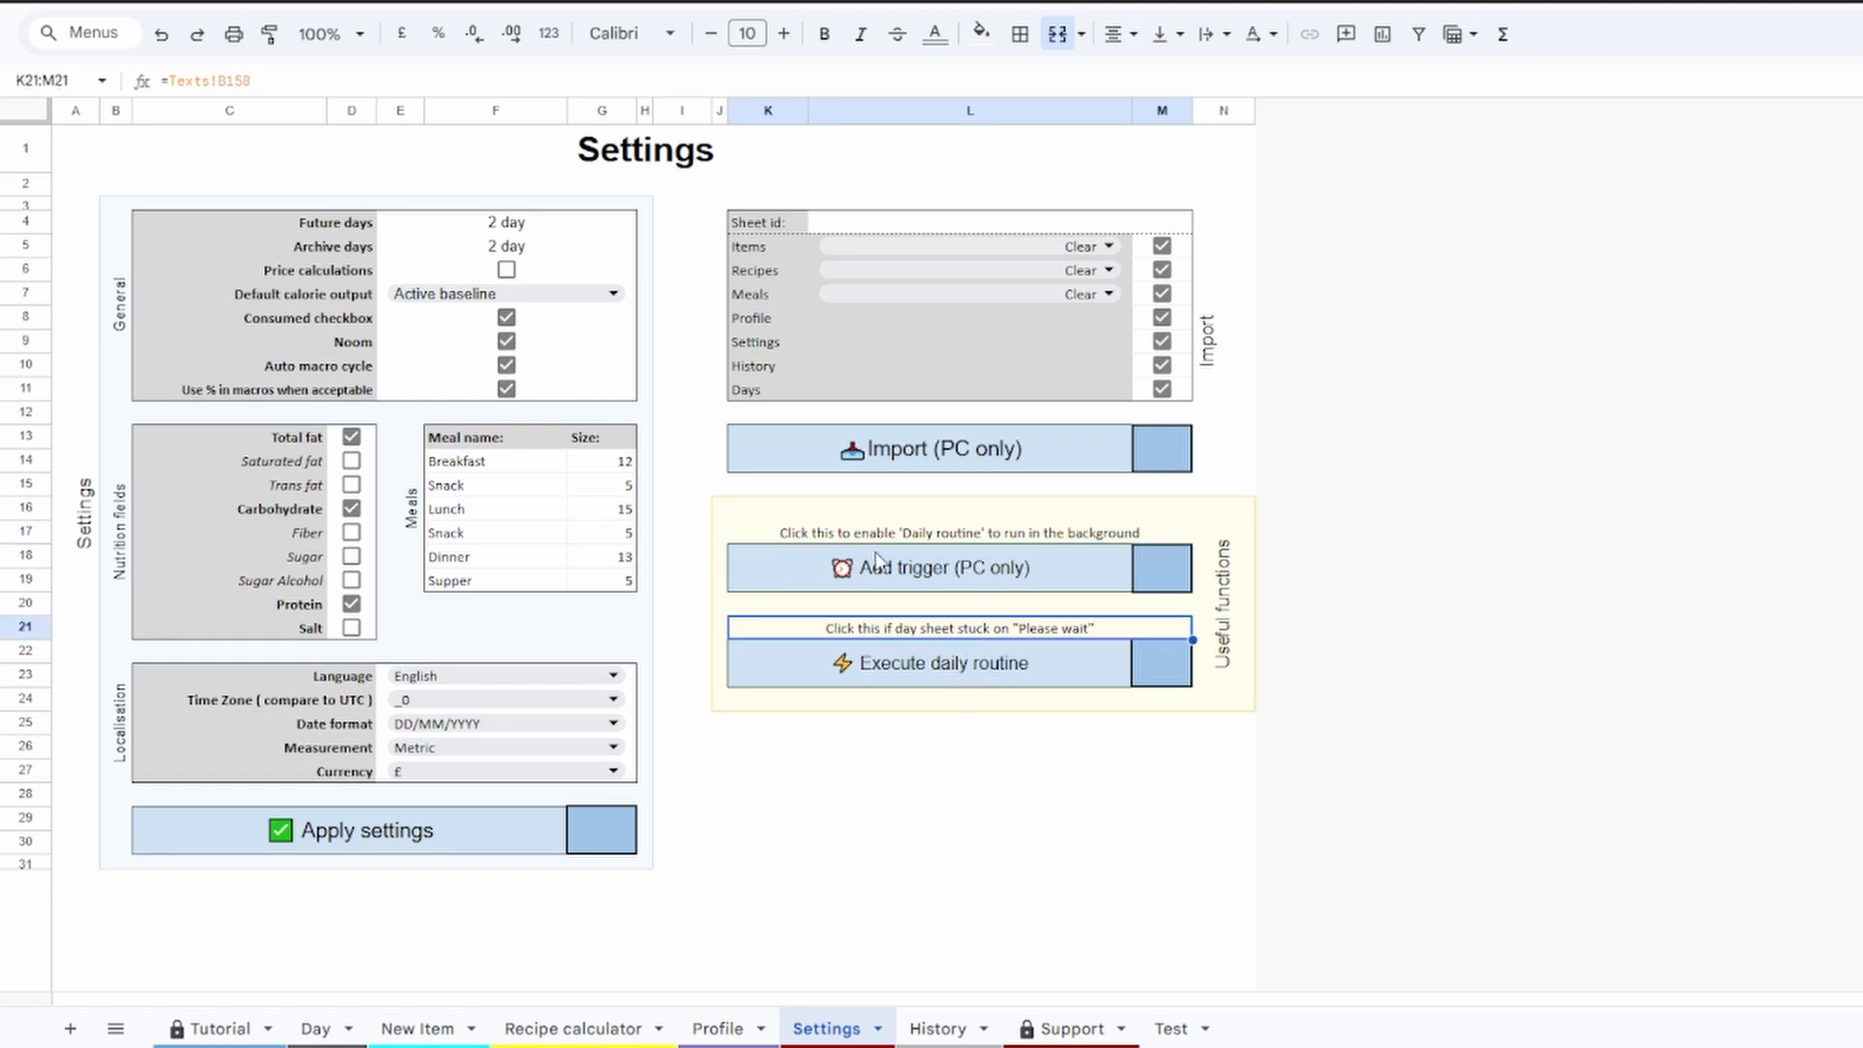
pyautogui.click(316, 1029)
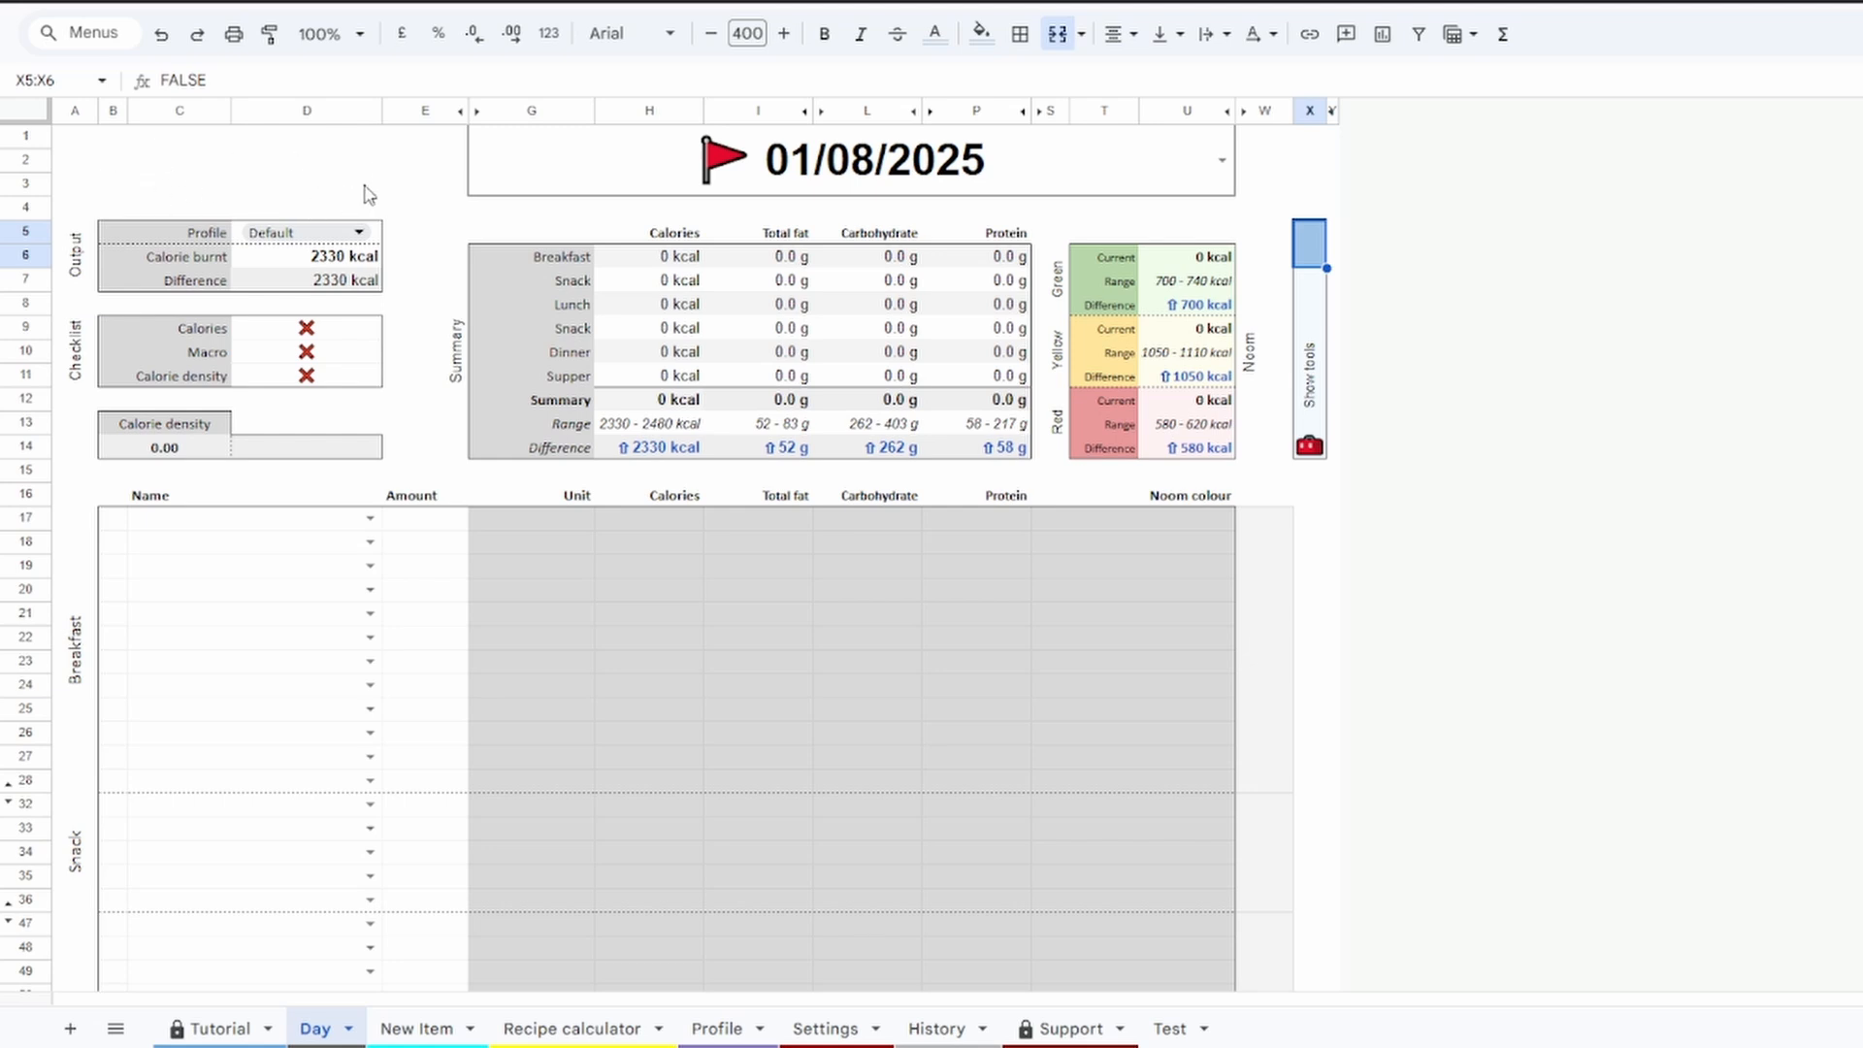
pyautogui.click(870, 1029)
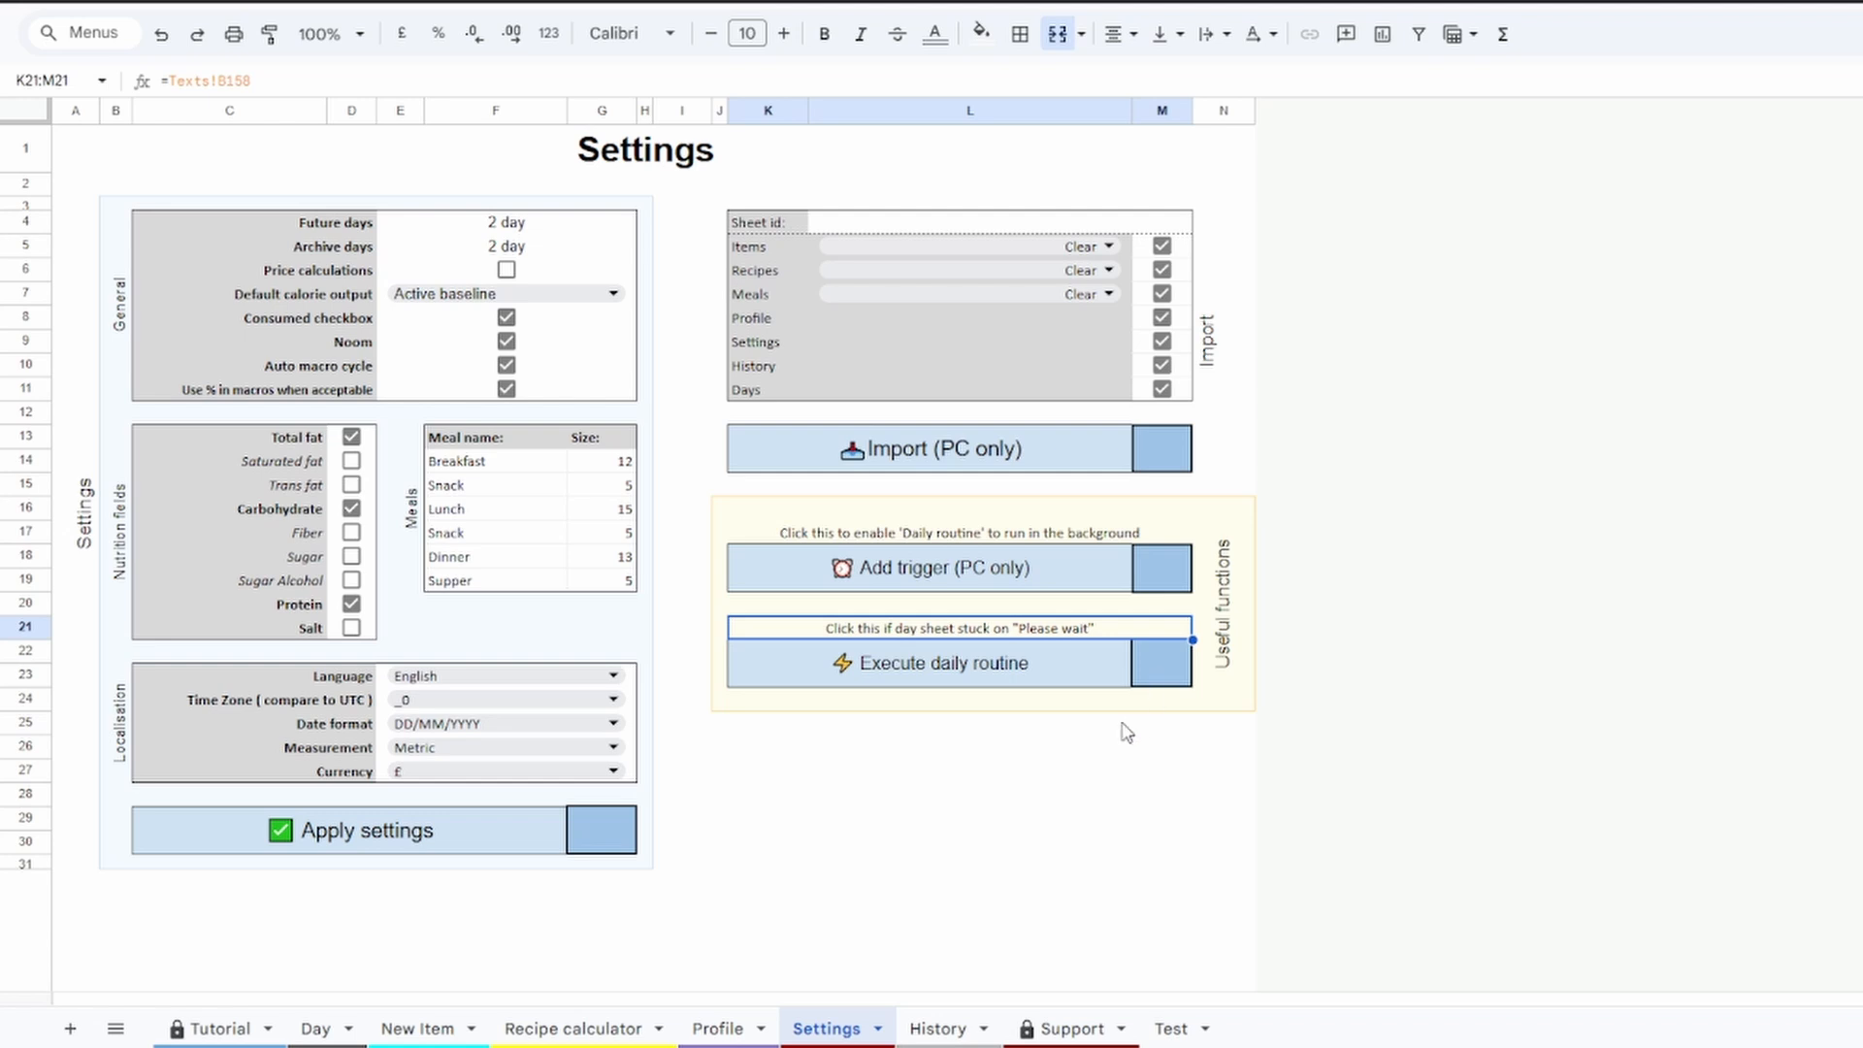
pyautogui.click(1090, 707)
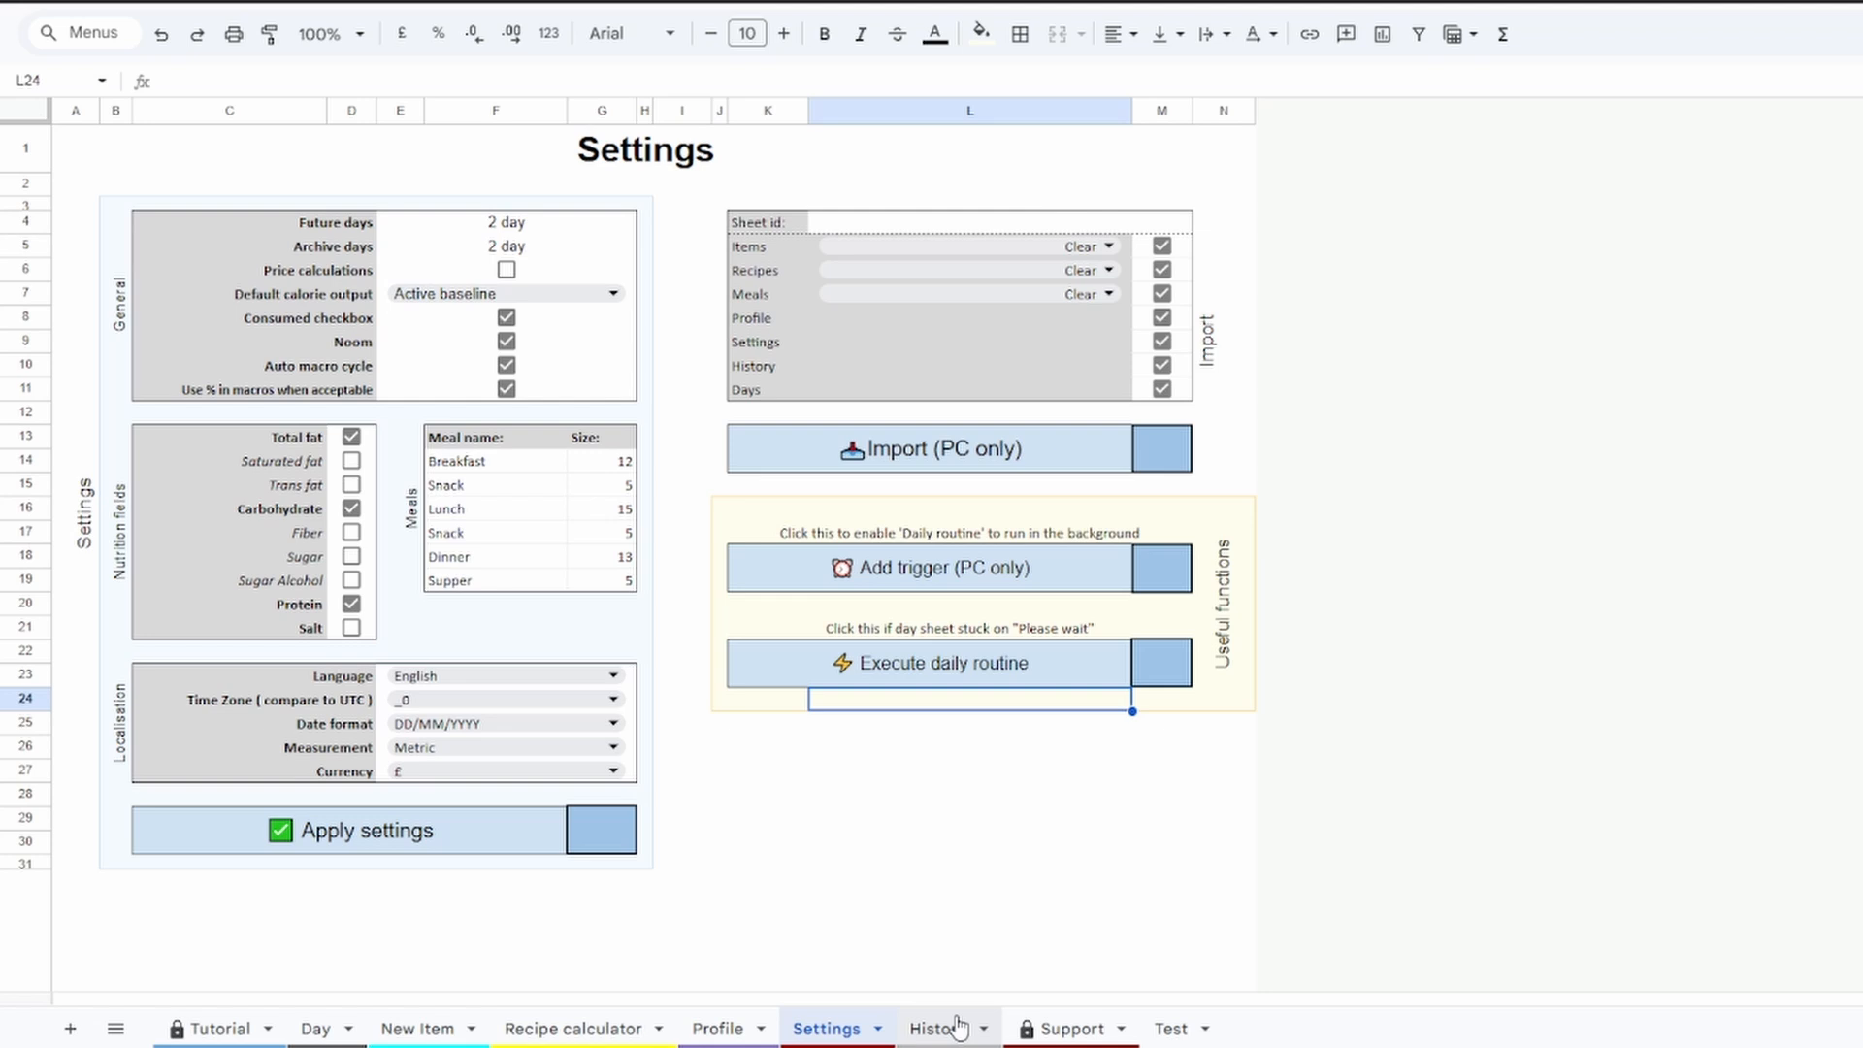
# On the Day sheet, add Banana to the first Breakfast row with the calorie-based amount c=200
pyautogui.click(315, 1029)
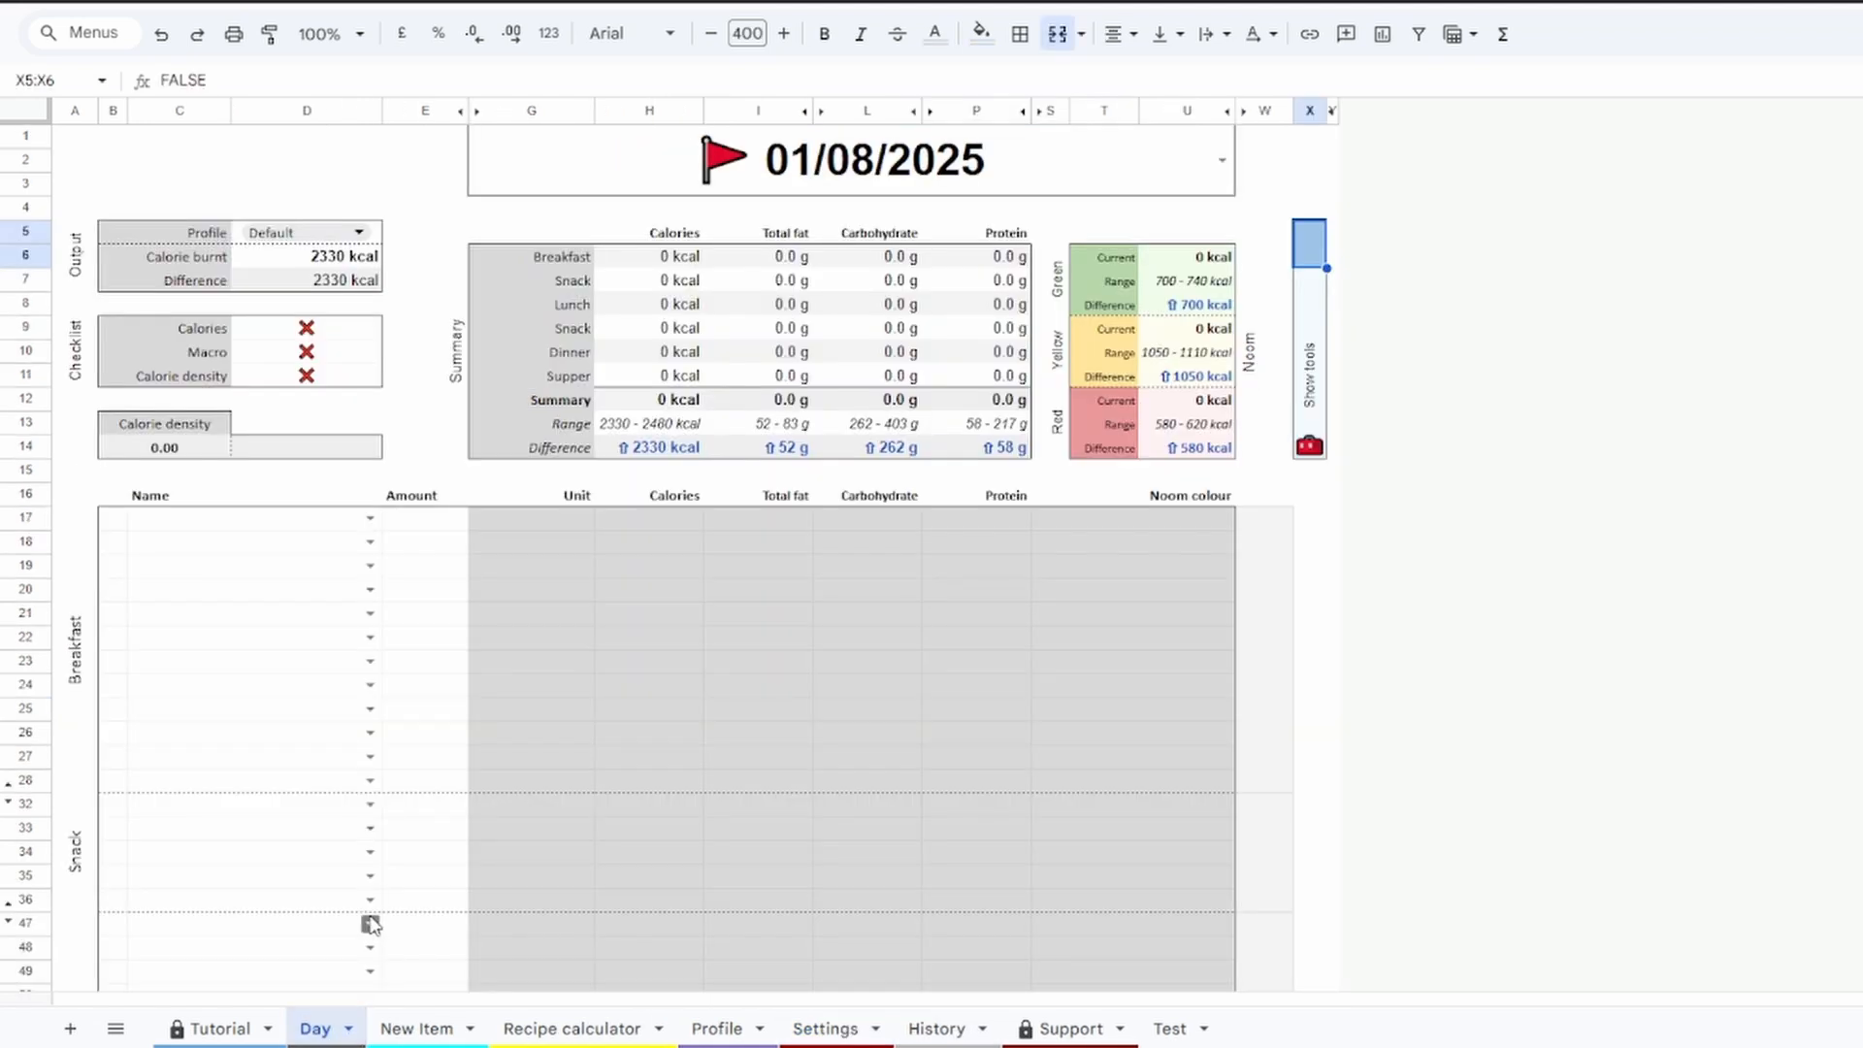
pyautogui.click(369, 519)
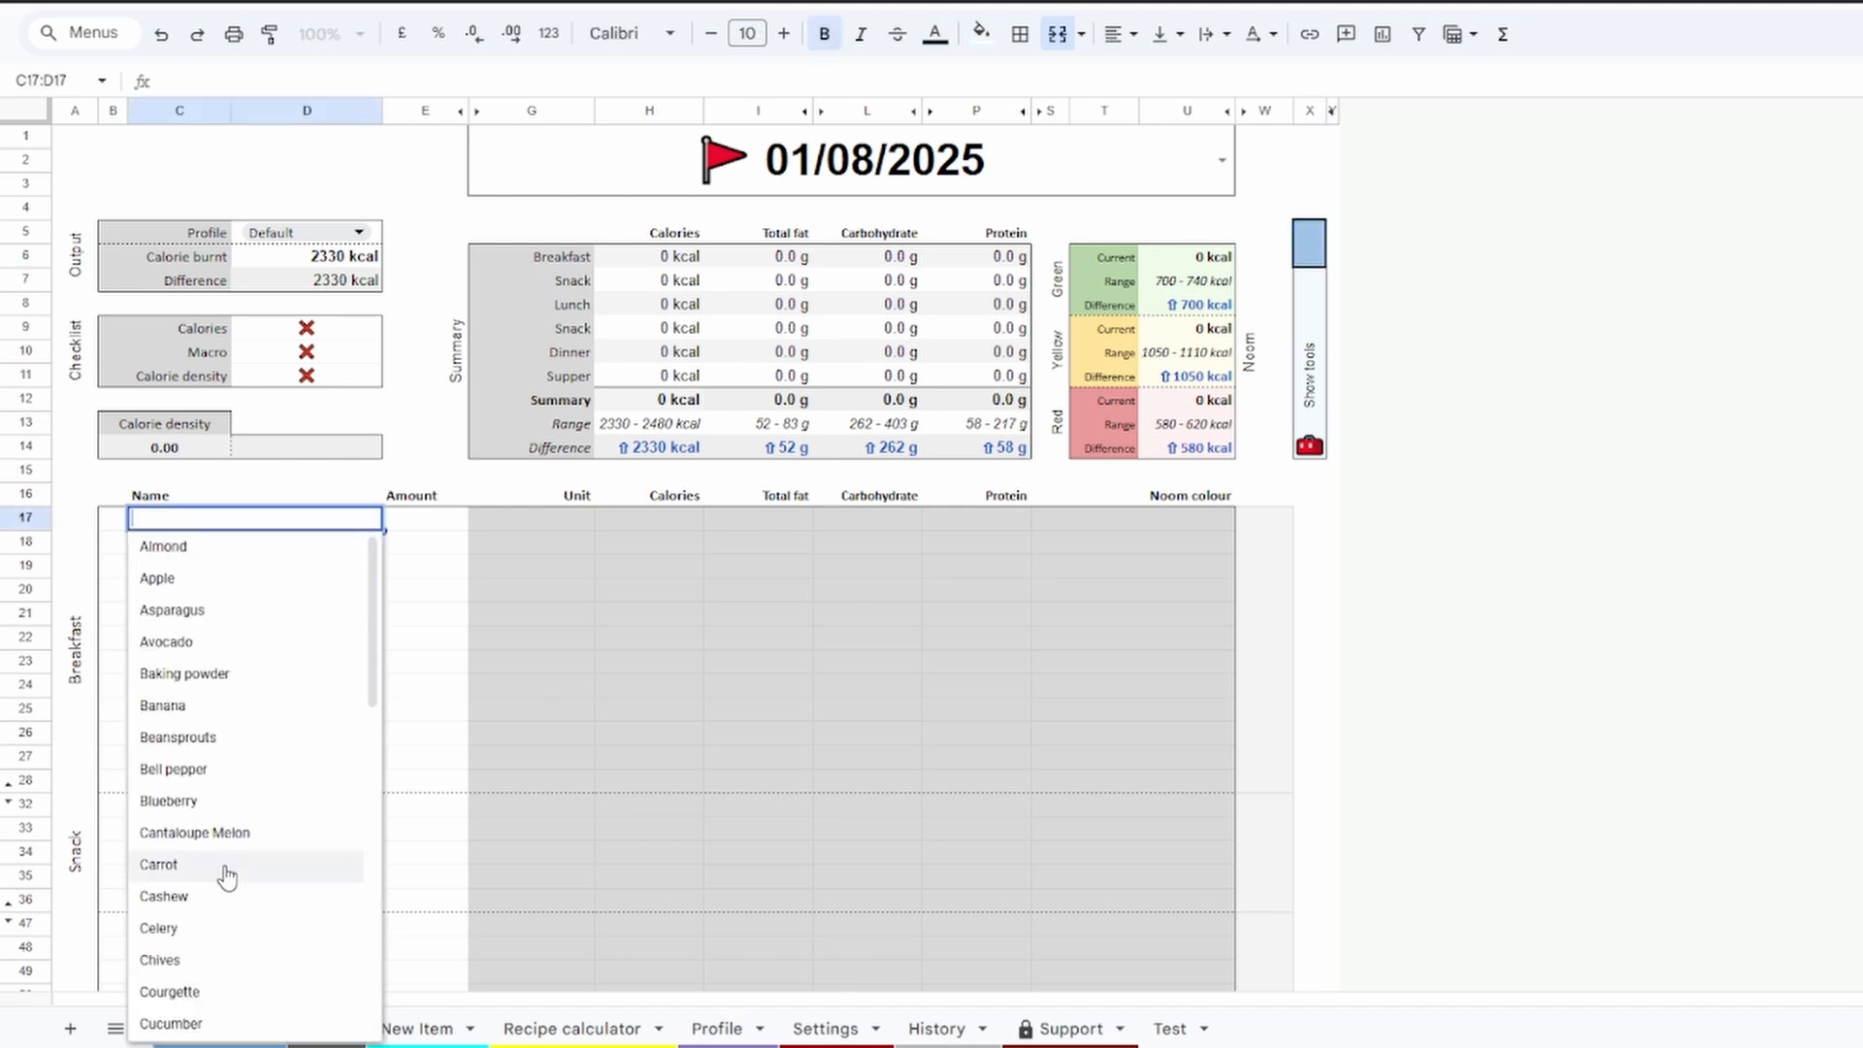
pyautogui.click(229, 706)
pyautogui.click(449, 527)
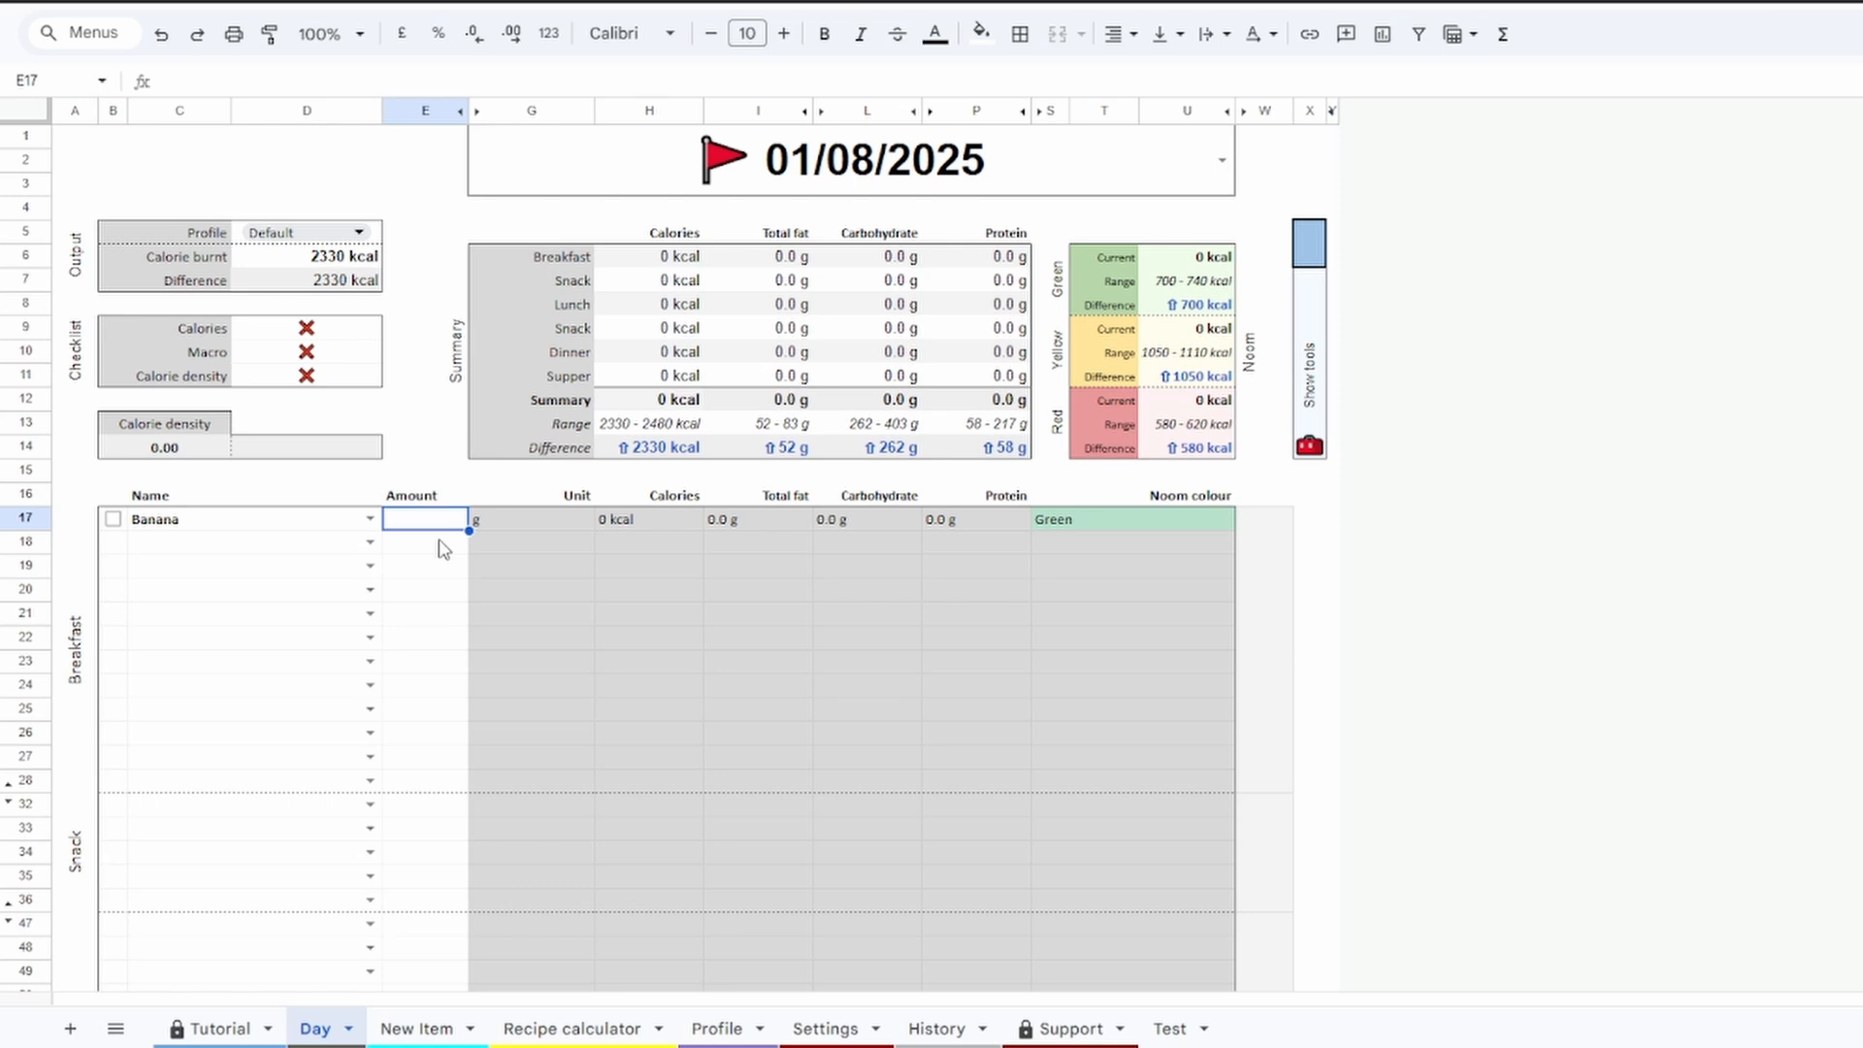
pyautogui.write('c=200')
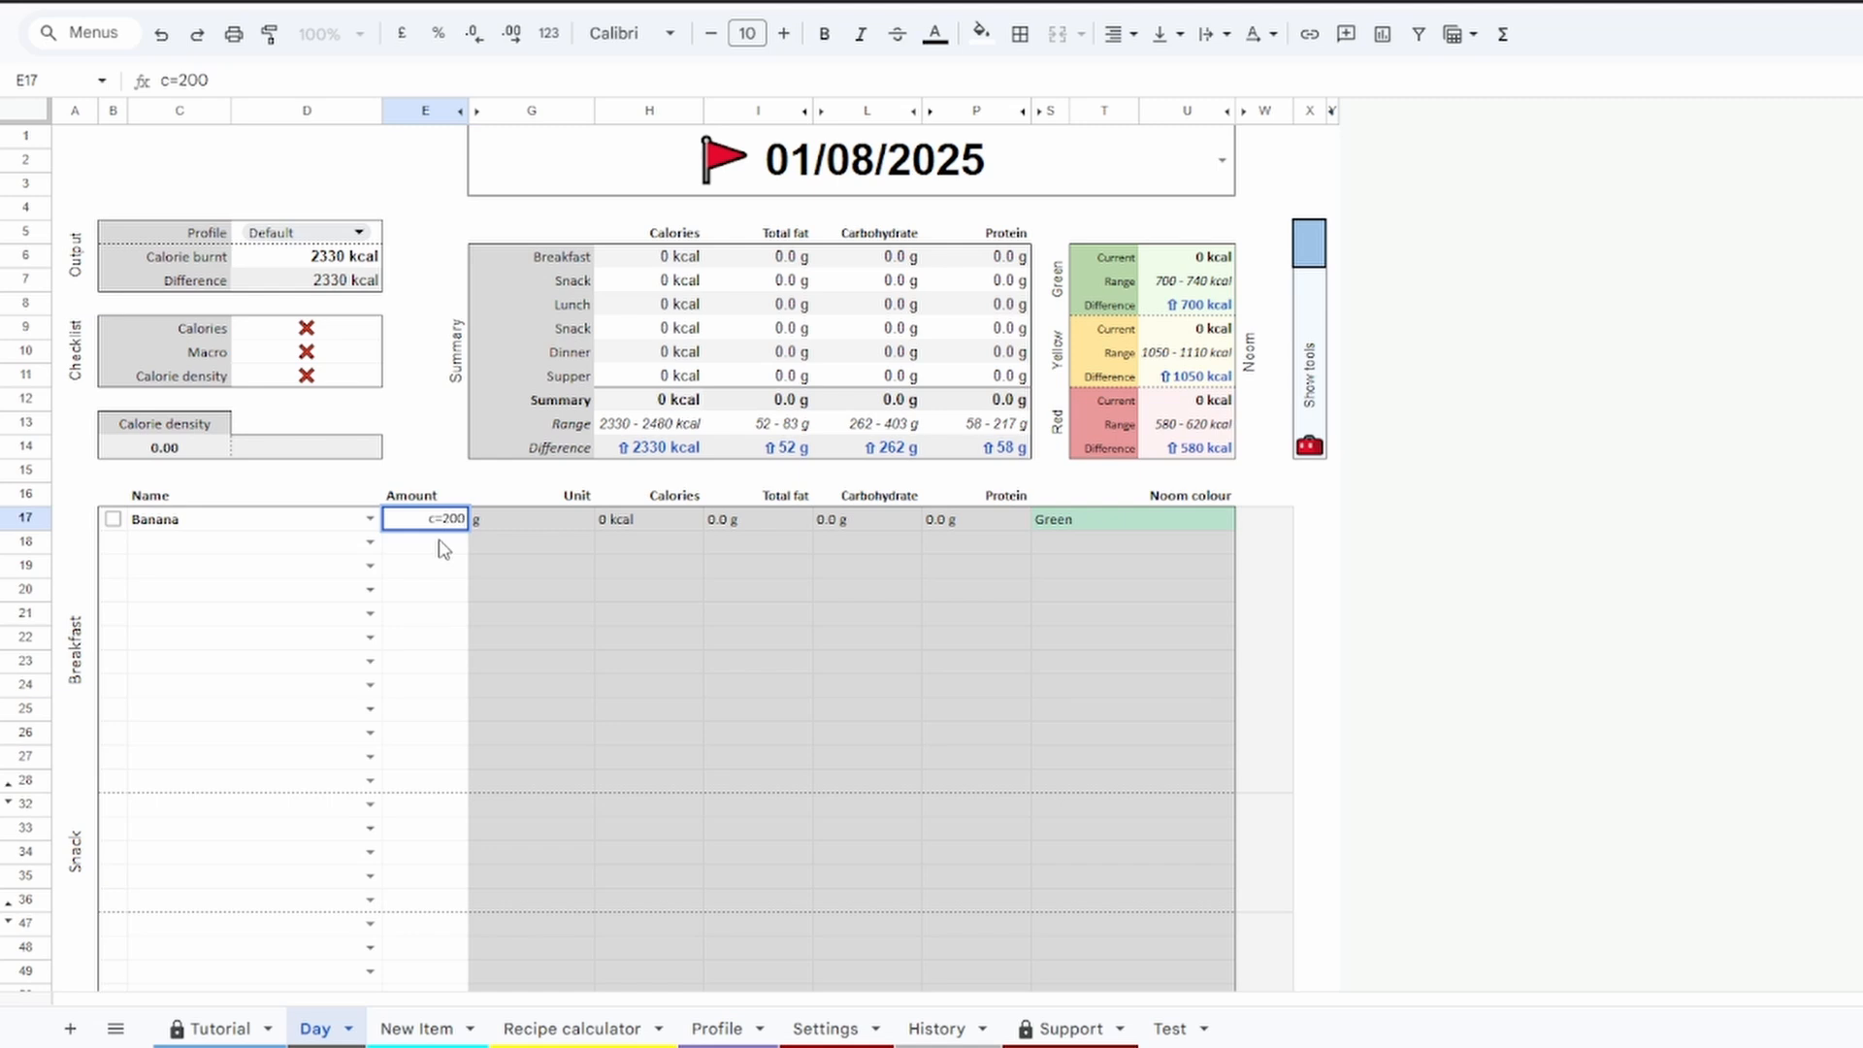
pyautogui.press('Return')
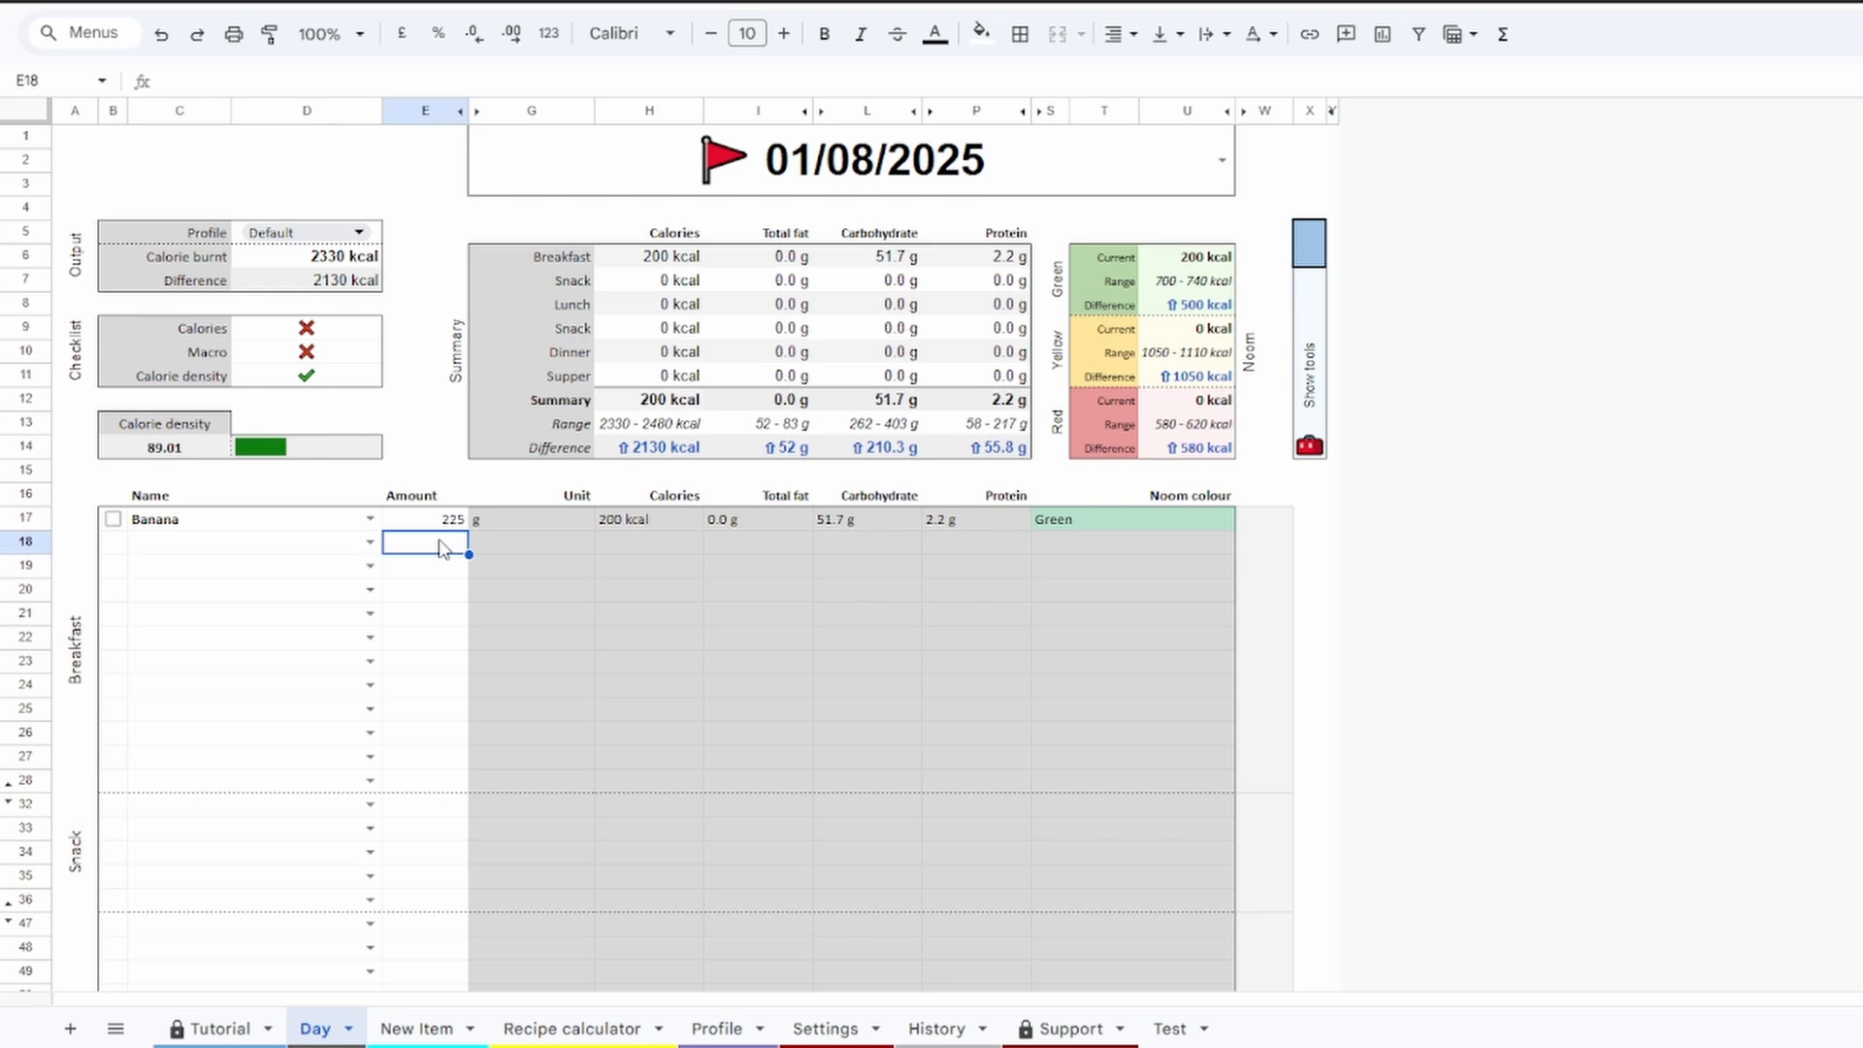
# Replace the Breakfast Banana's amount with the protein-based entry pro=10
pyautogui.press('Up')
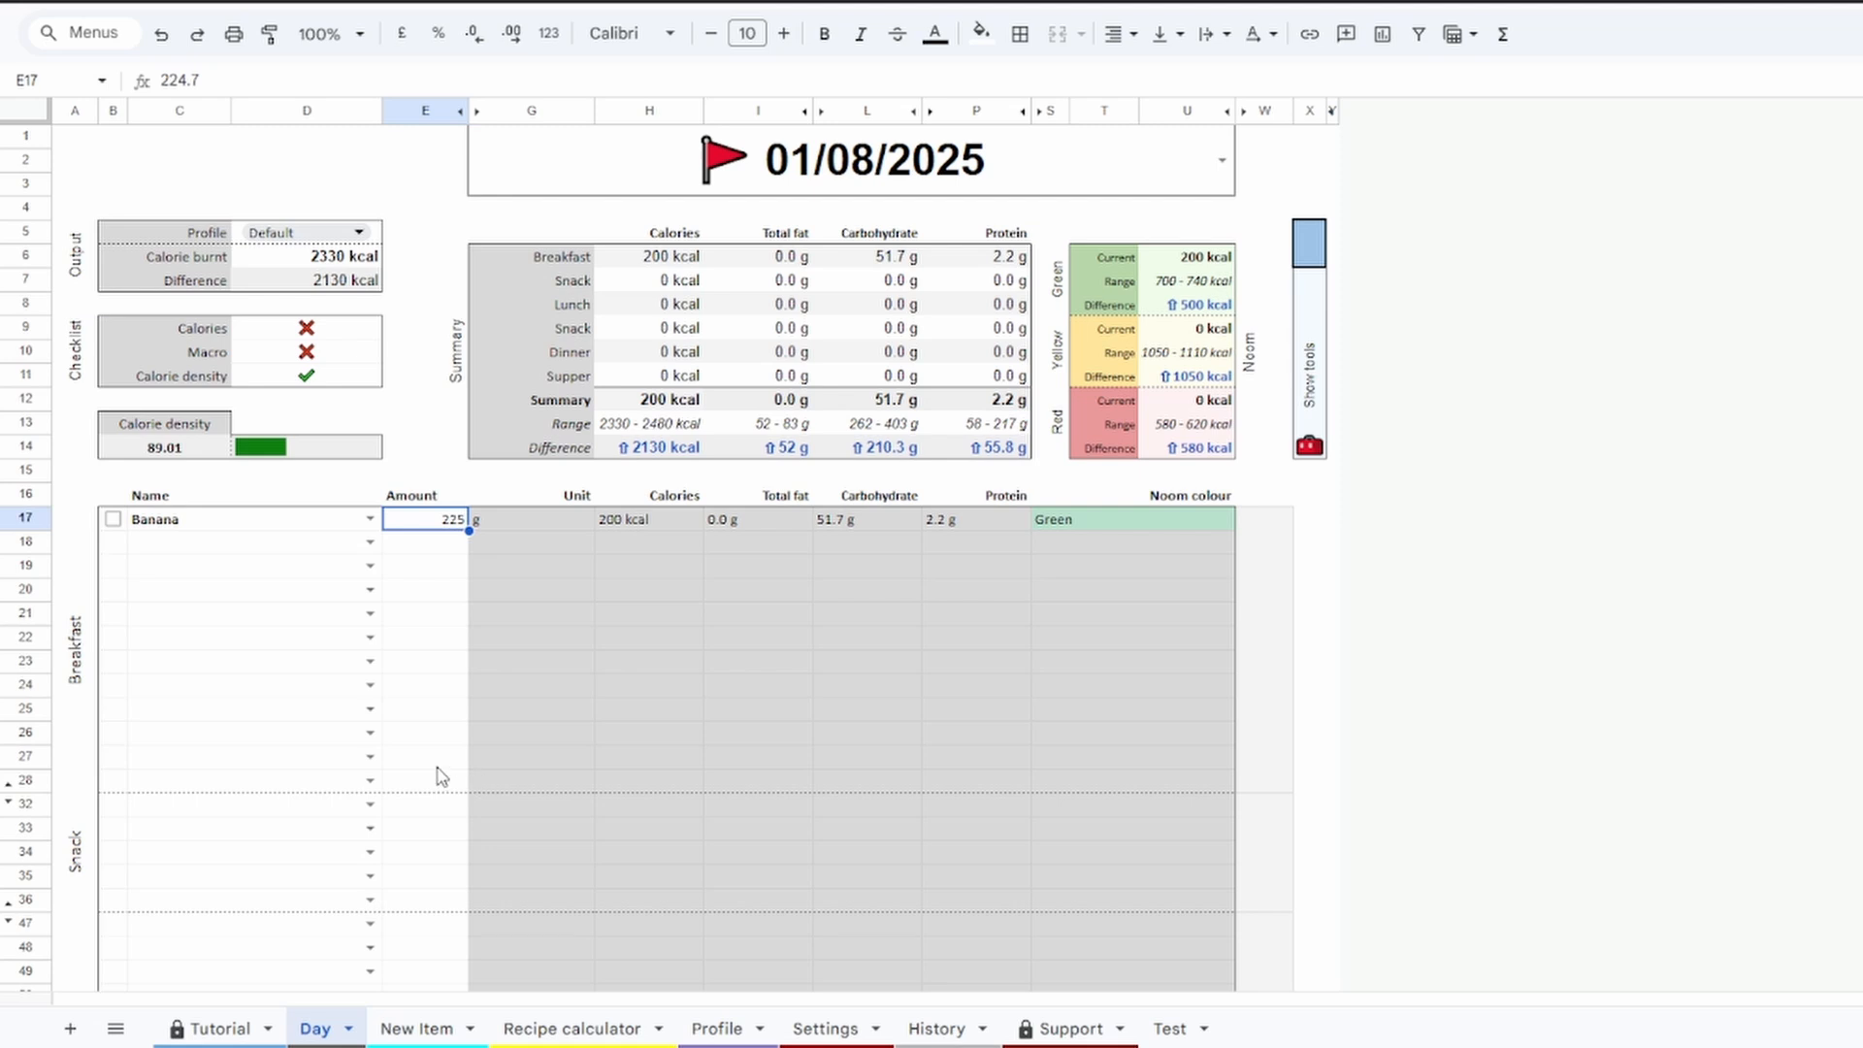
pyautogui.press('Delete')
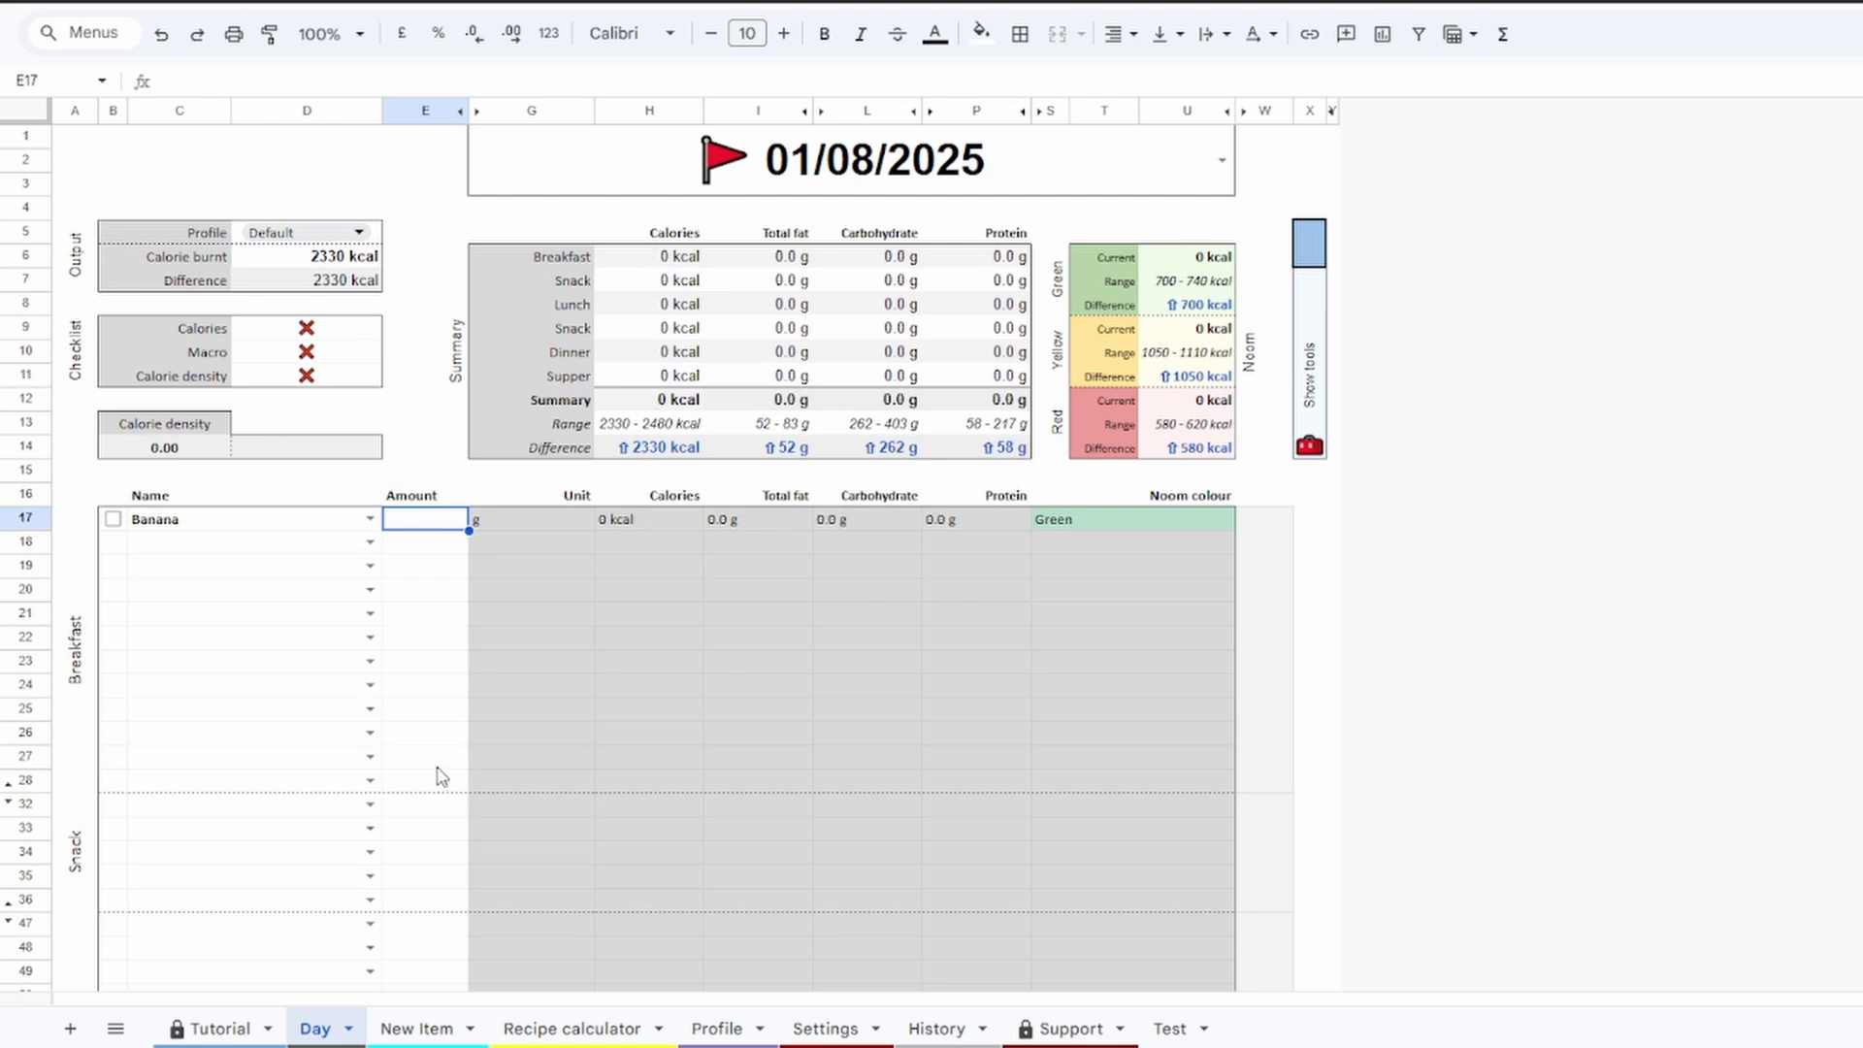
pyautogui.write('pro')
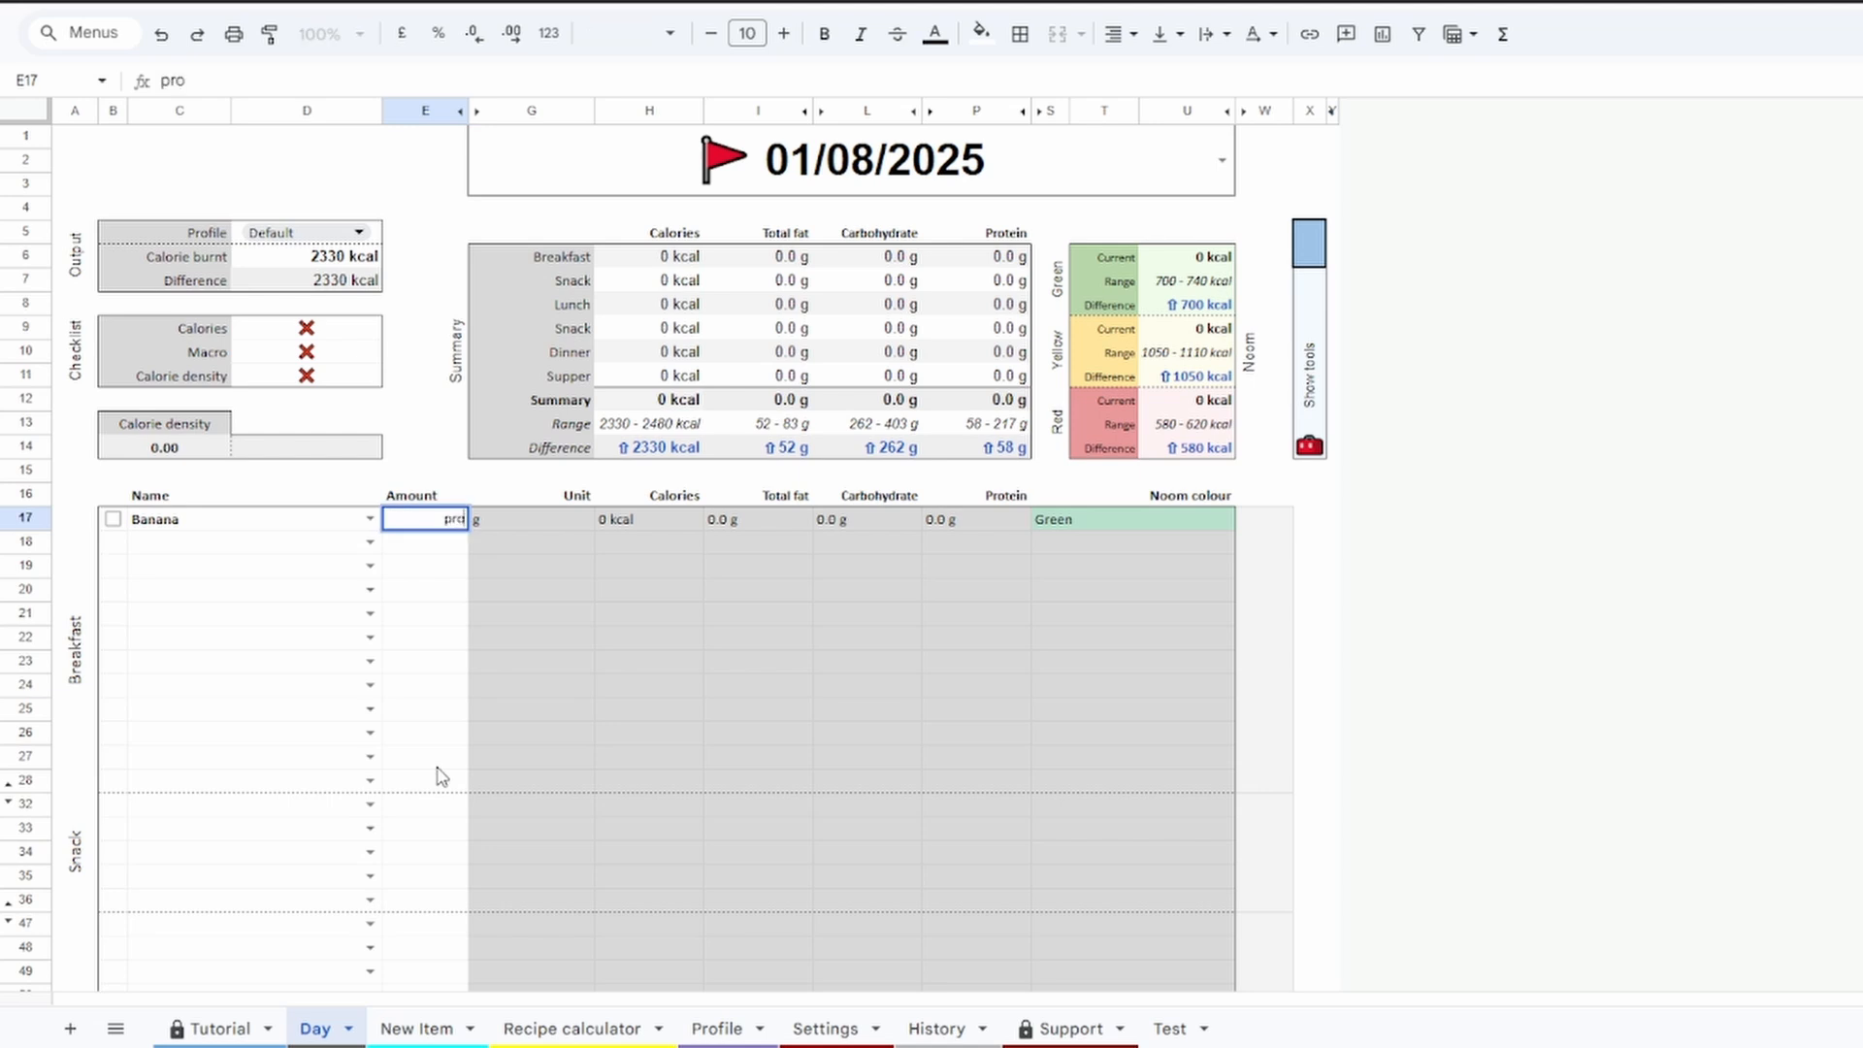
pyautogui.write('=10')
pyautogui.press('Return')
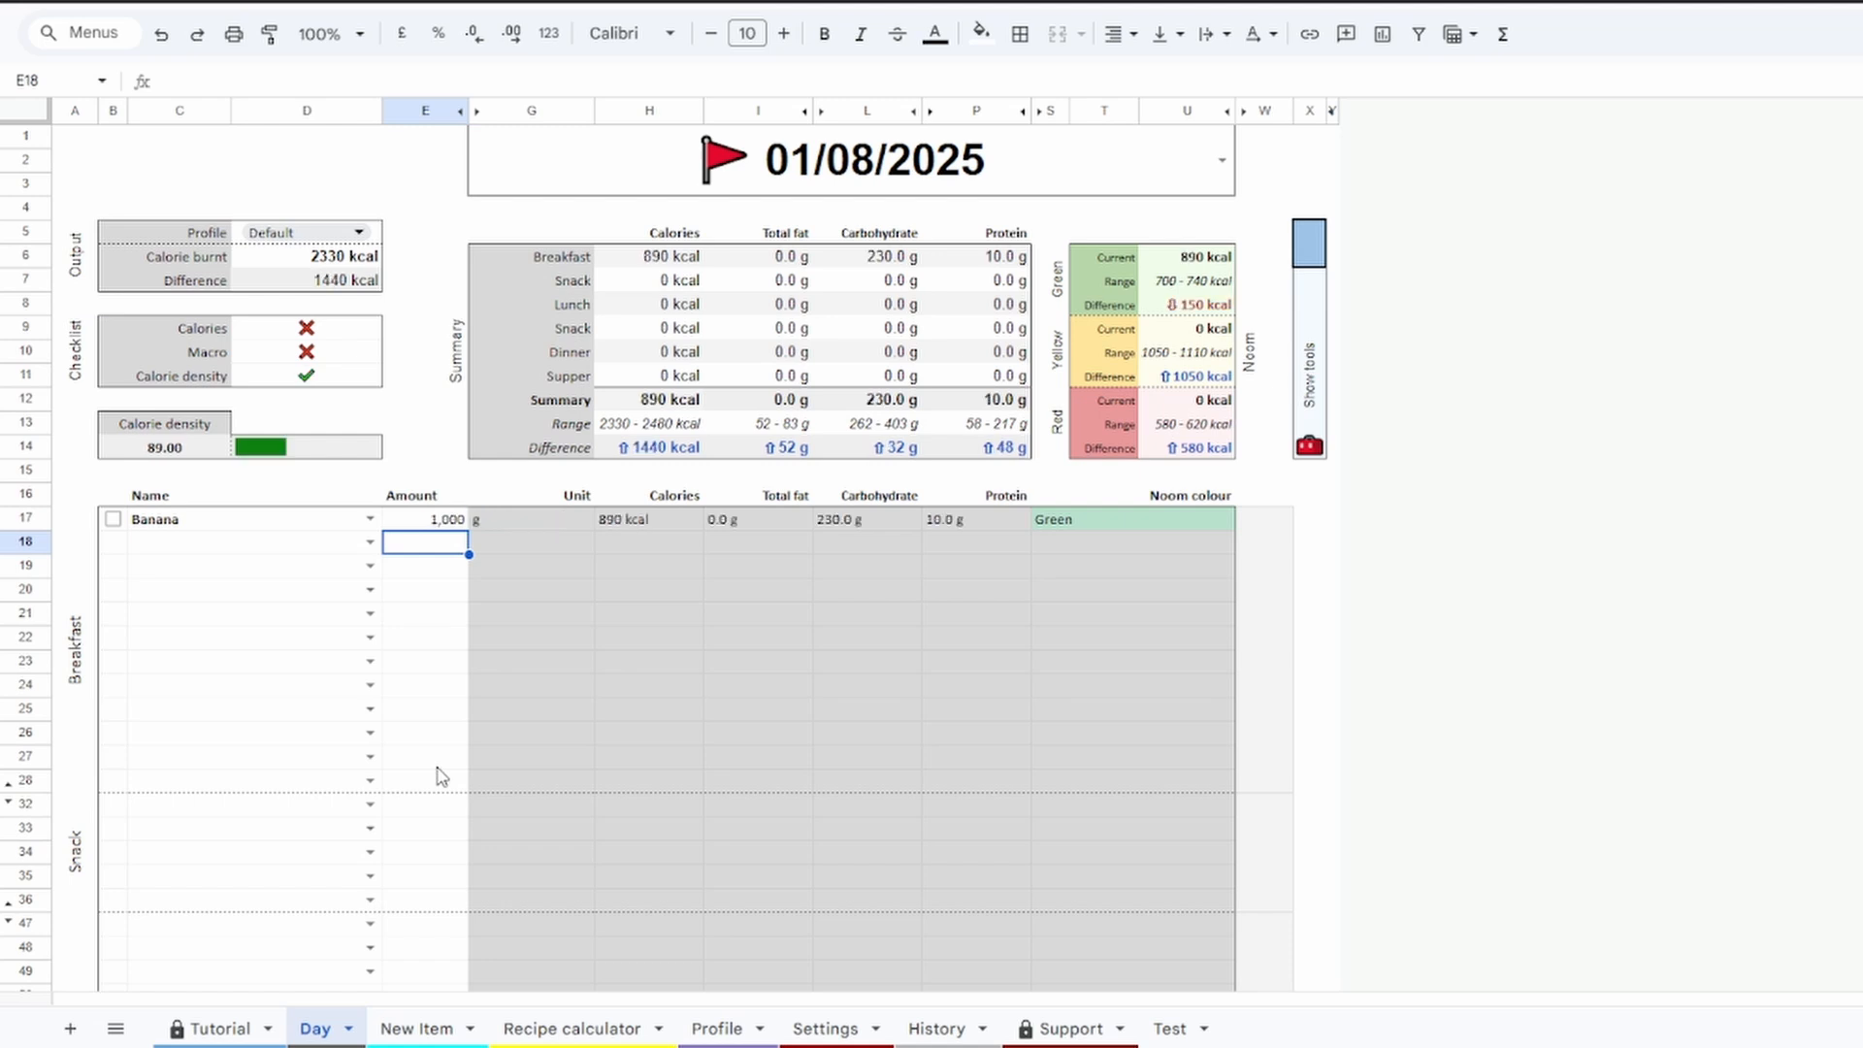
# Clear the amount and name of the Banana entry from the first Breakfast row
pyautogui.press('Up')
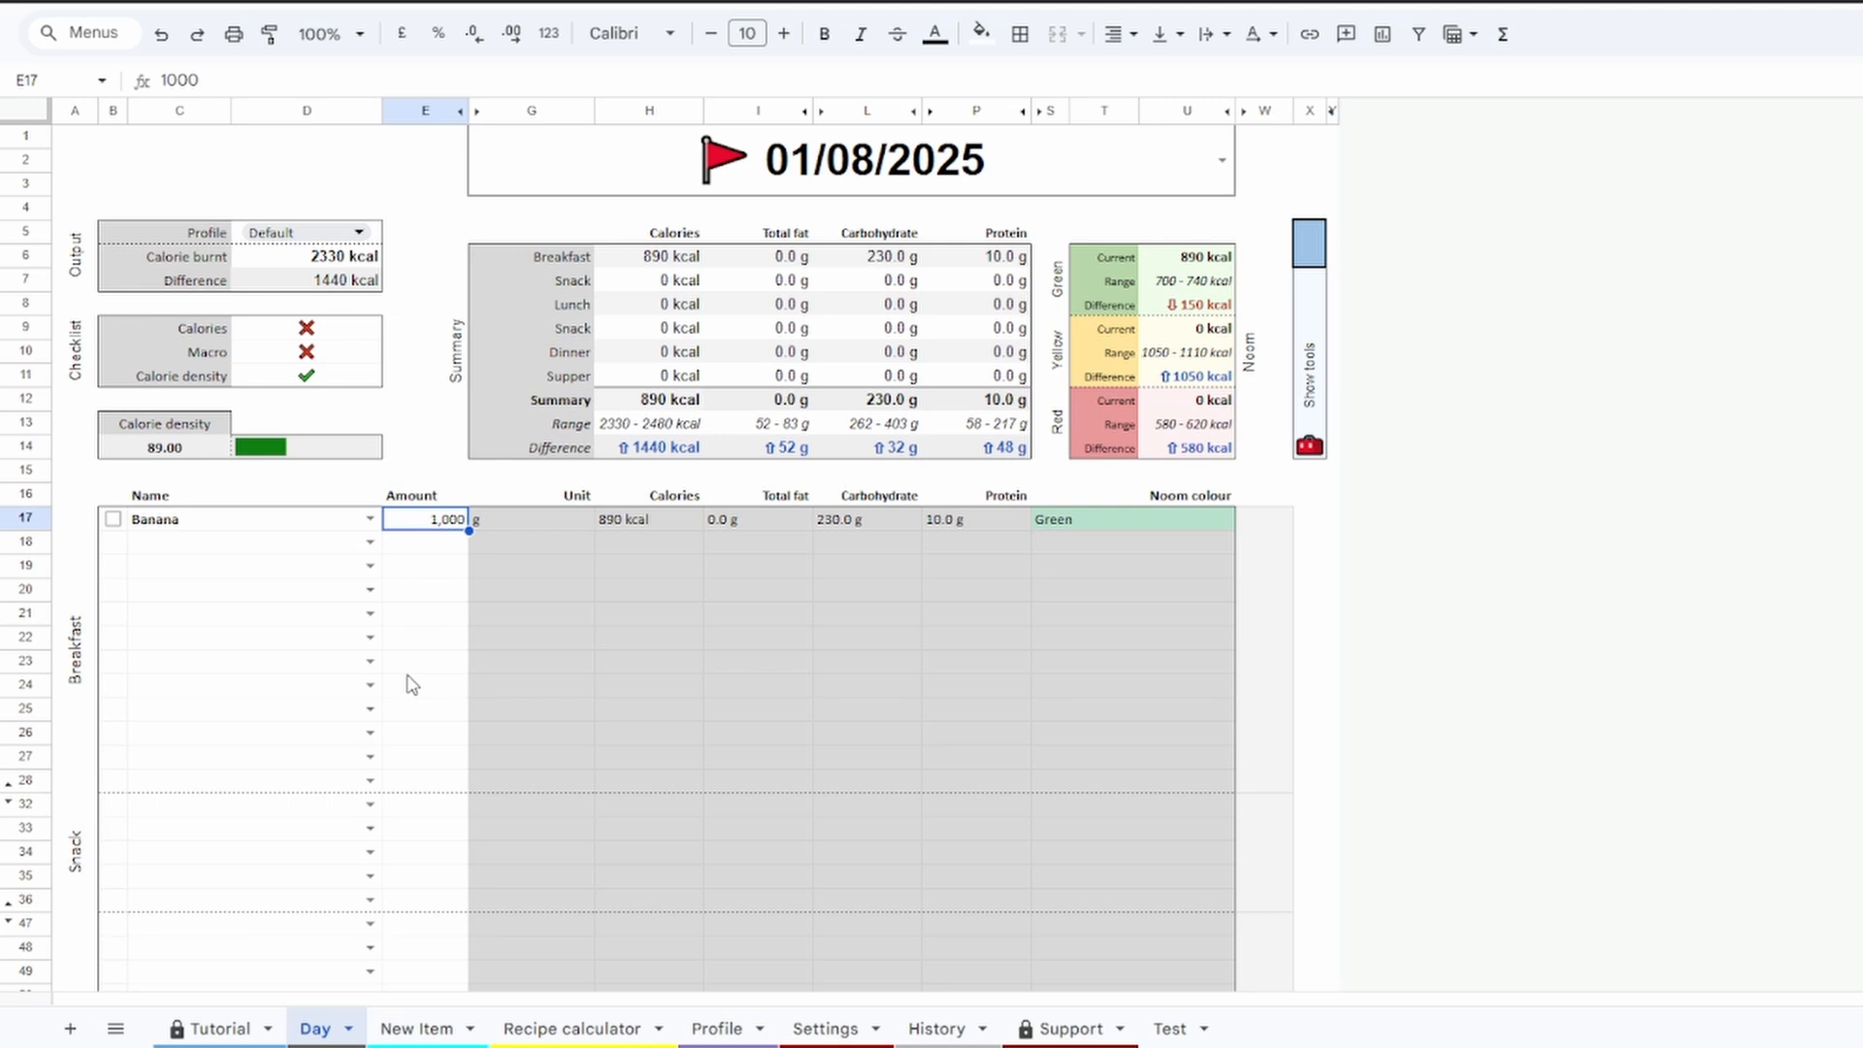
pyautogui.press('Delete')
pyautogui.press('Left')
pyautogui.press('Delete')
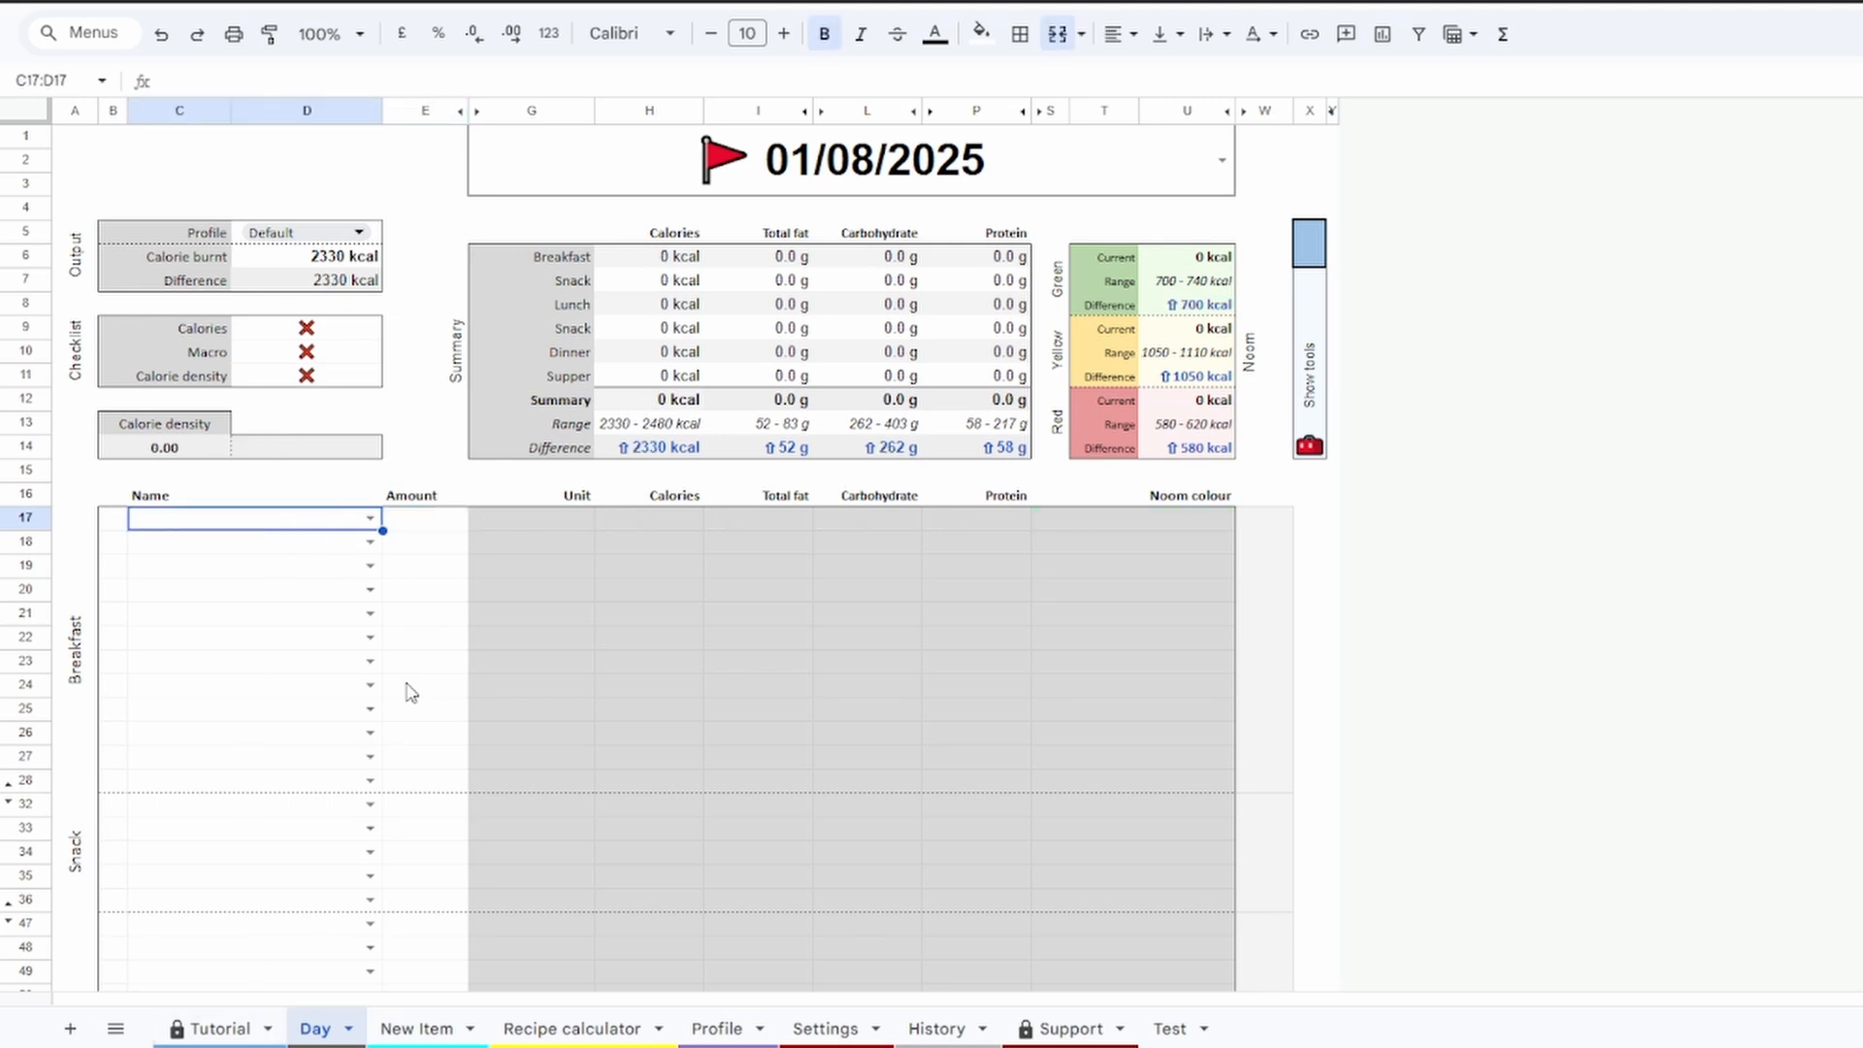
pyautogui.scroll(-5, 406, 692)
pyautogui.scroll(5, 416, 836)
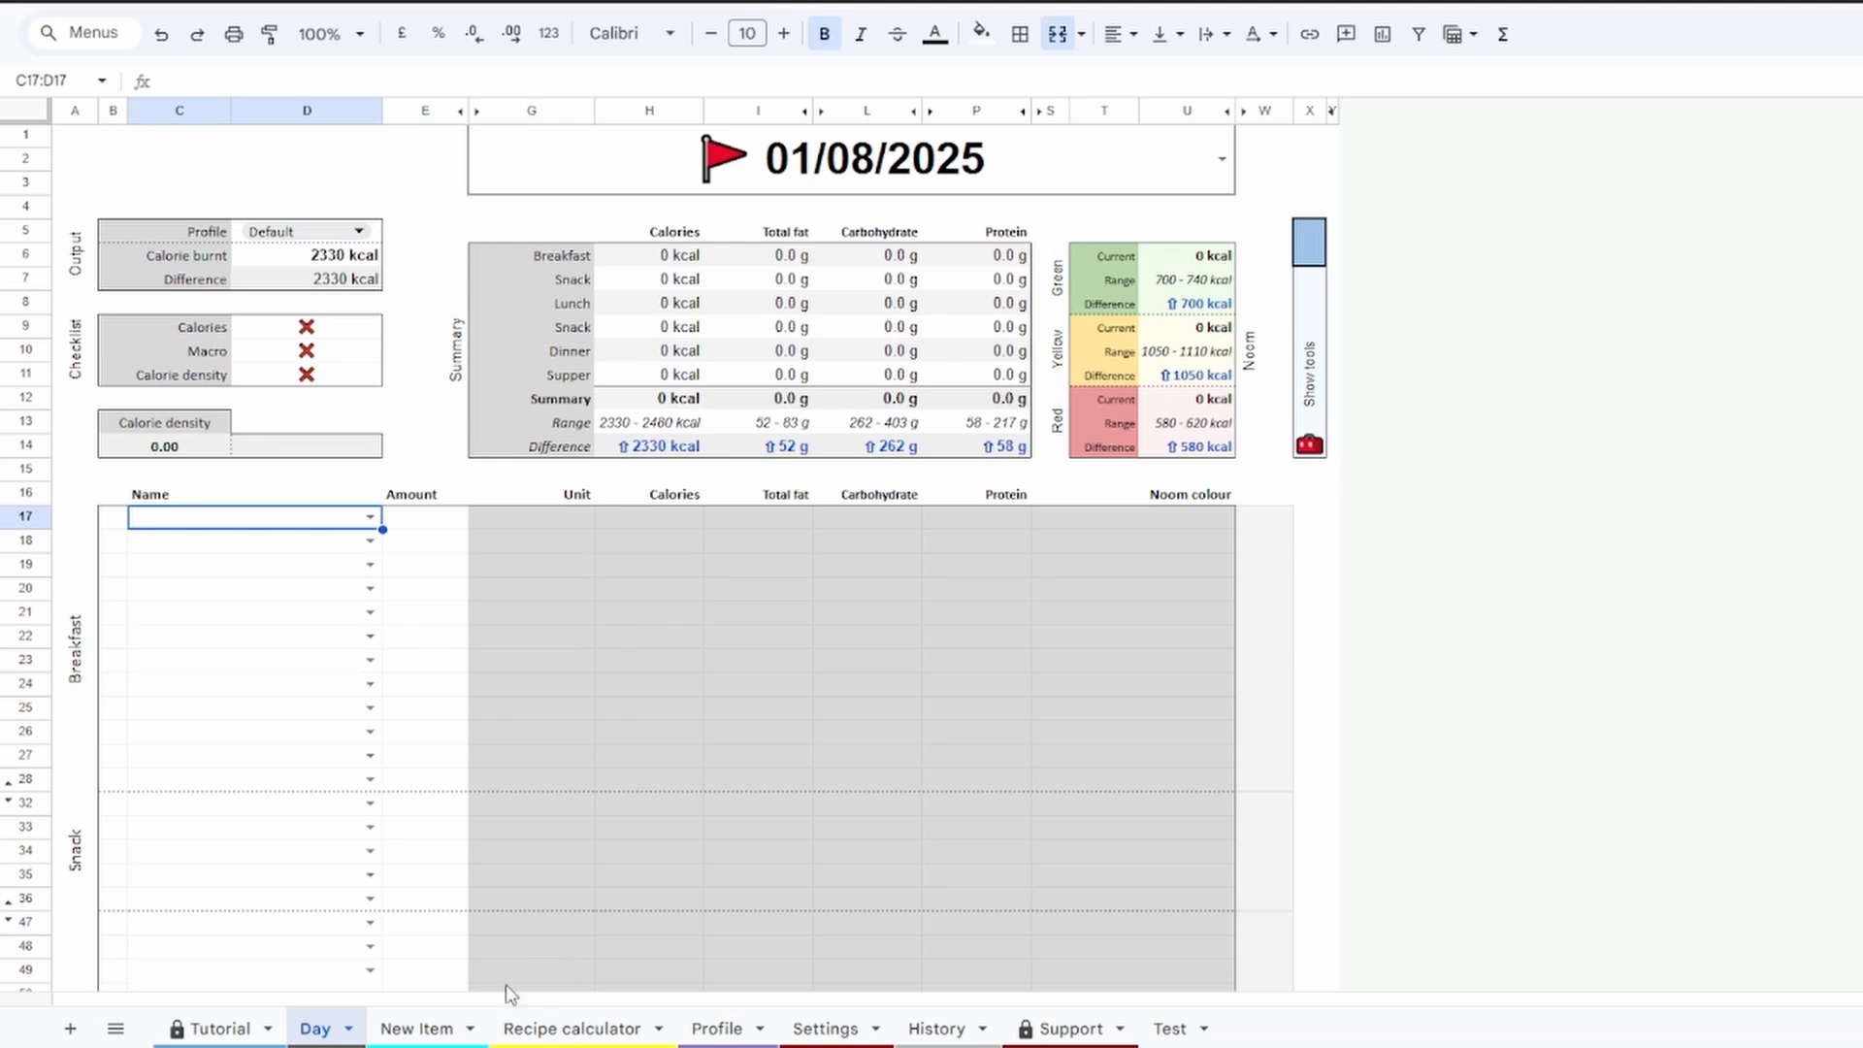
pyautogui.click(403, 522)
pyautogui.click(287, 521)
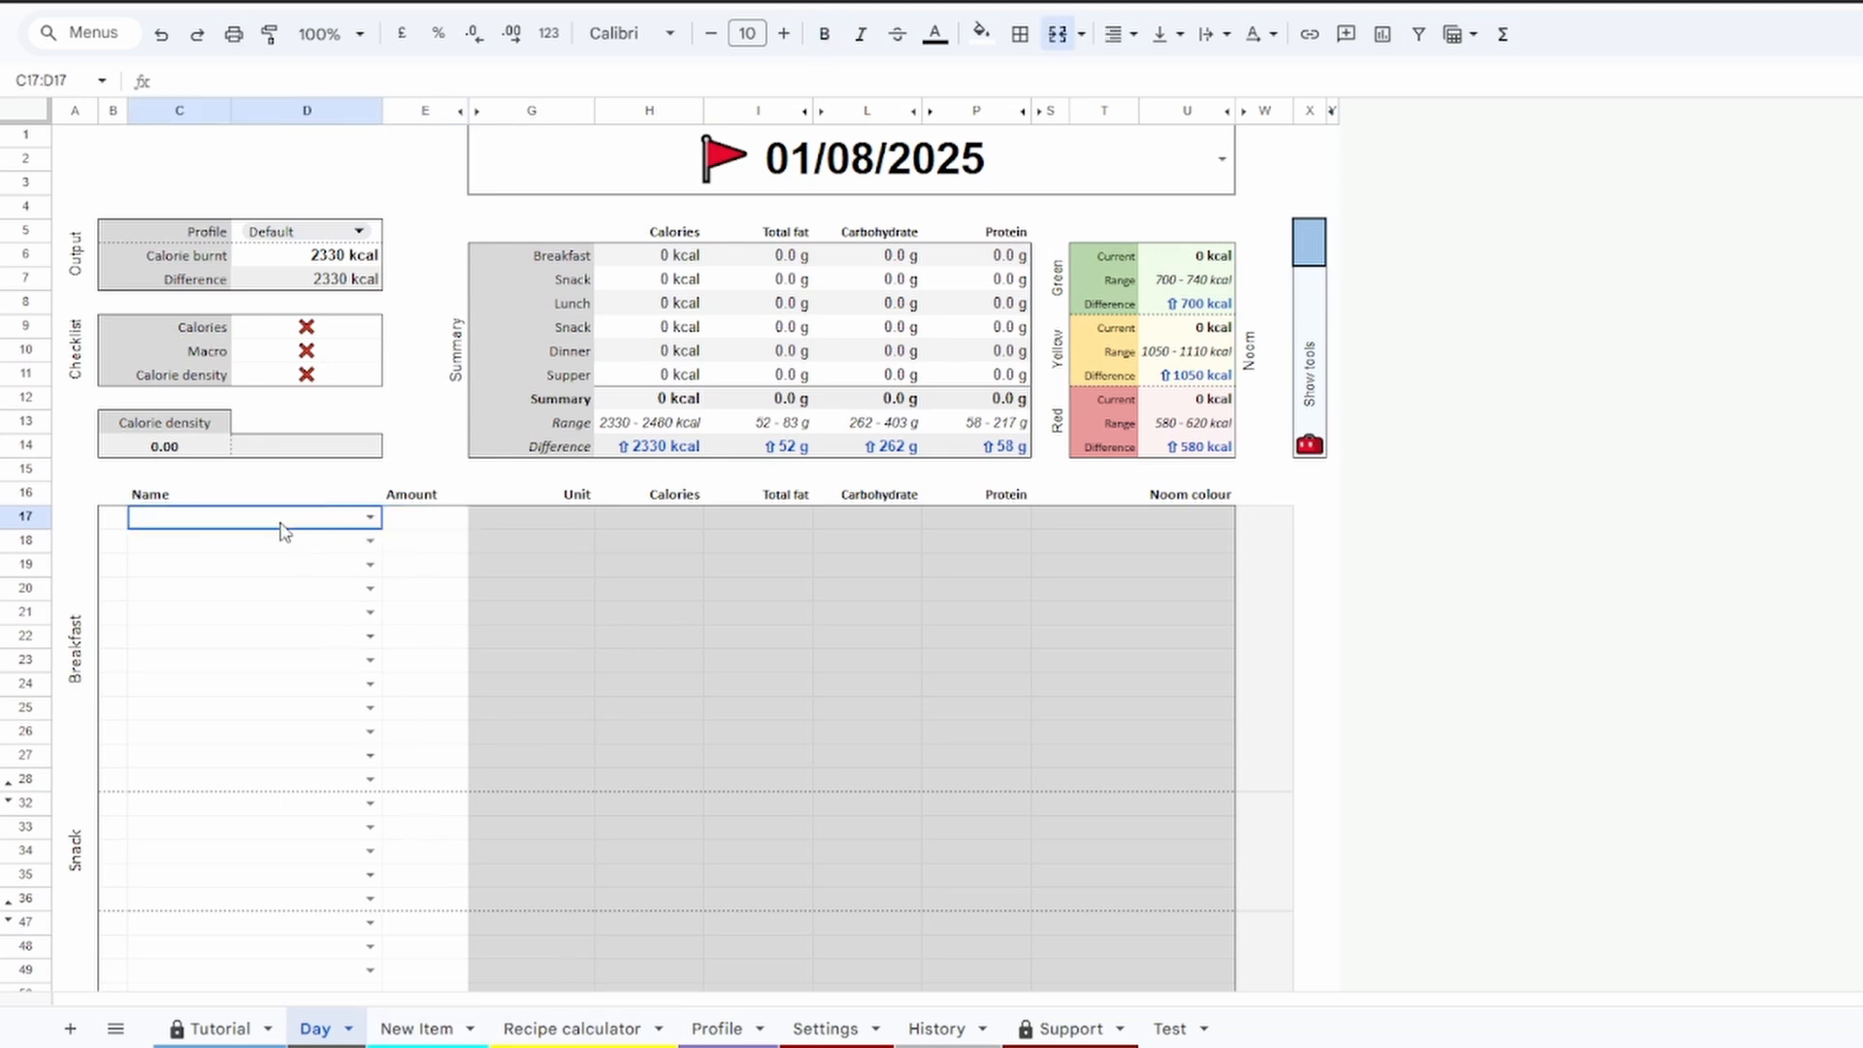
pyautogui.click(443, 544)
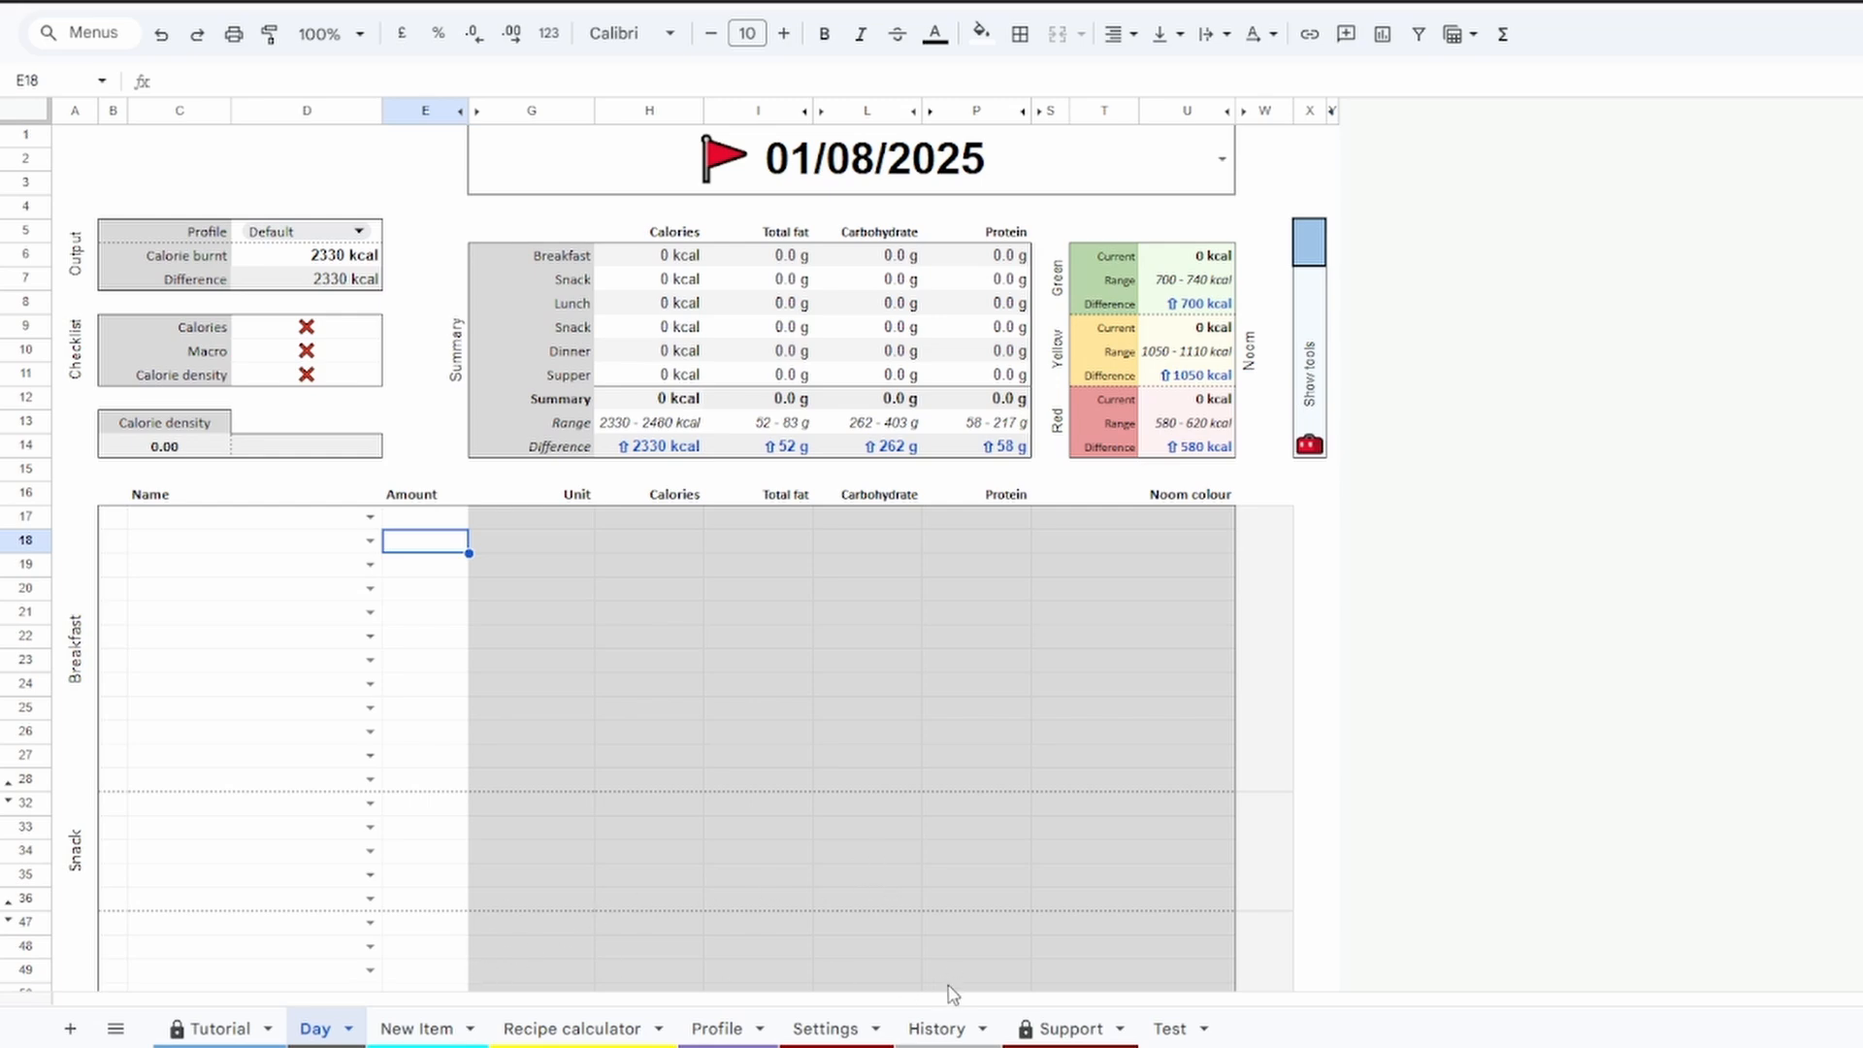
# Enable price calculations in the Settings sheet, apply the settings and inspect the Price column on the Day sheet
pyautogui.click(833, 1032)
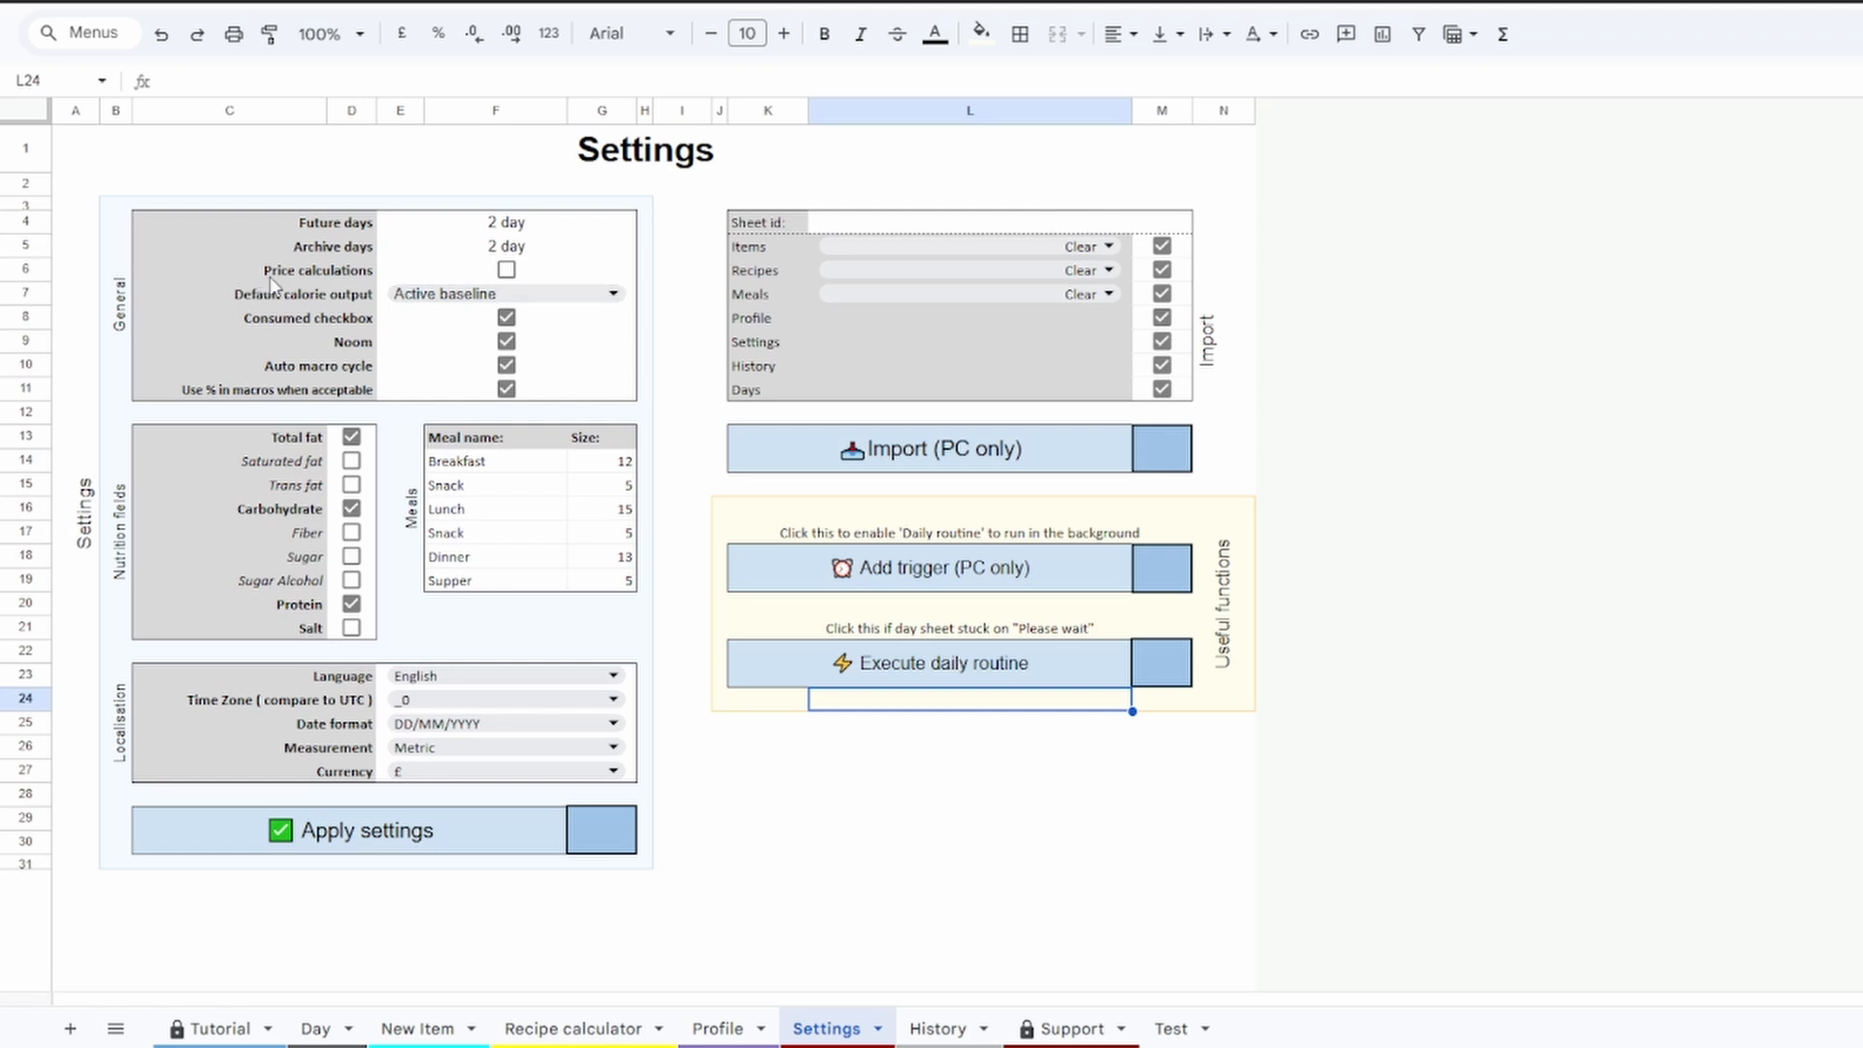
pyautogui.click(501, 273)
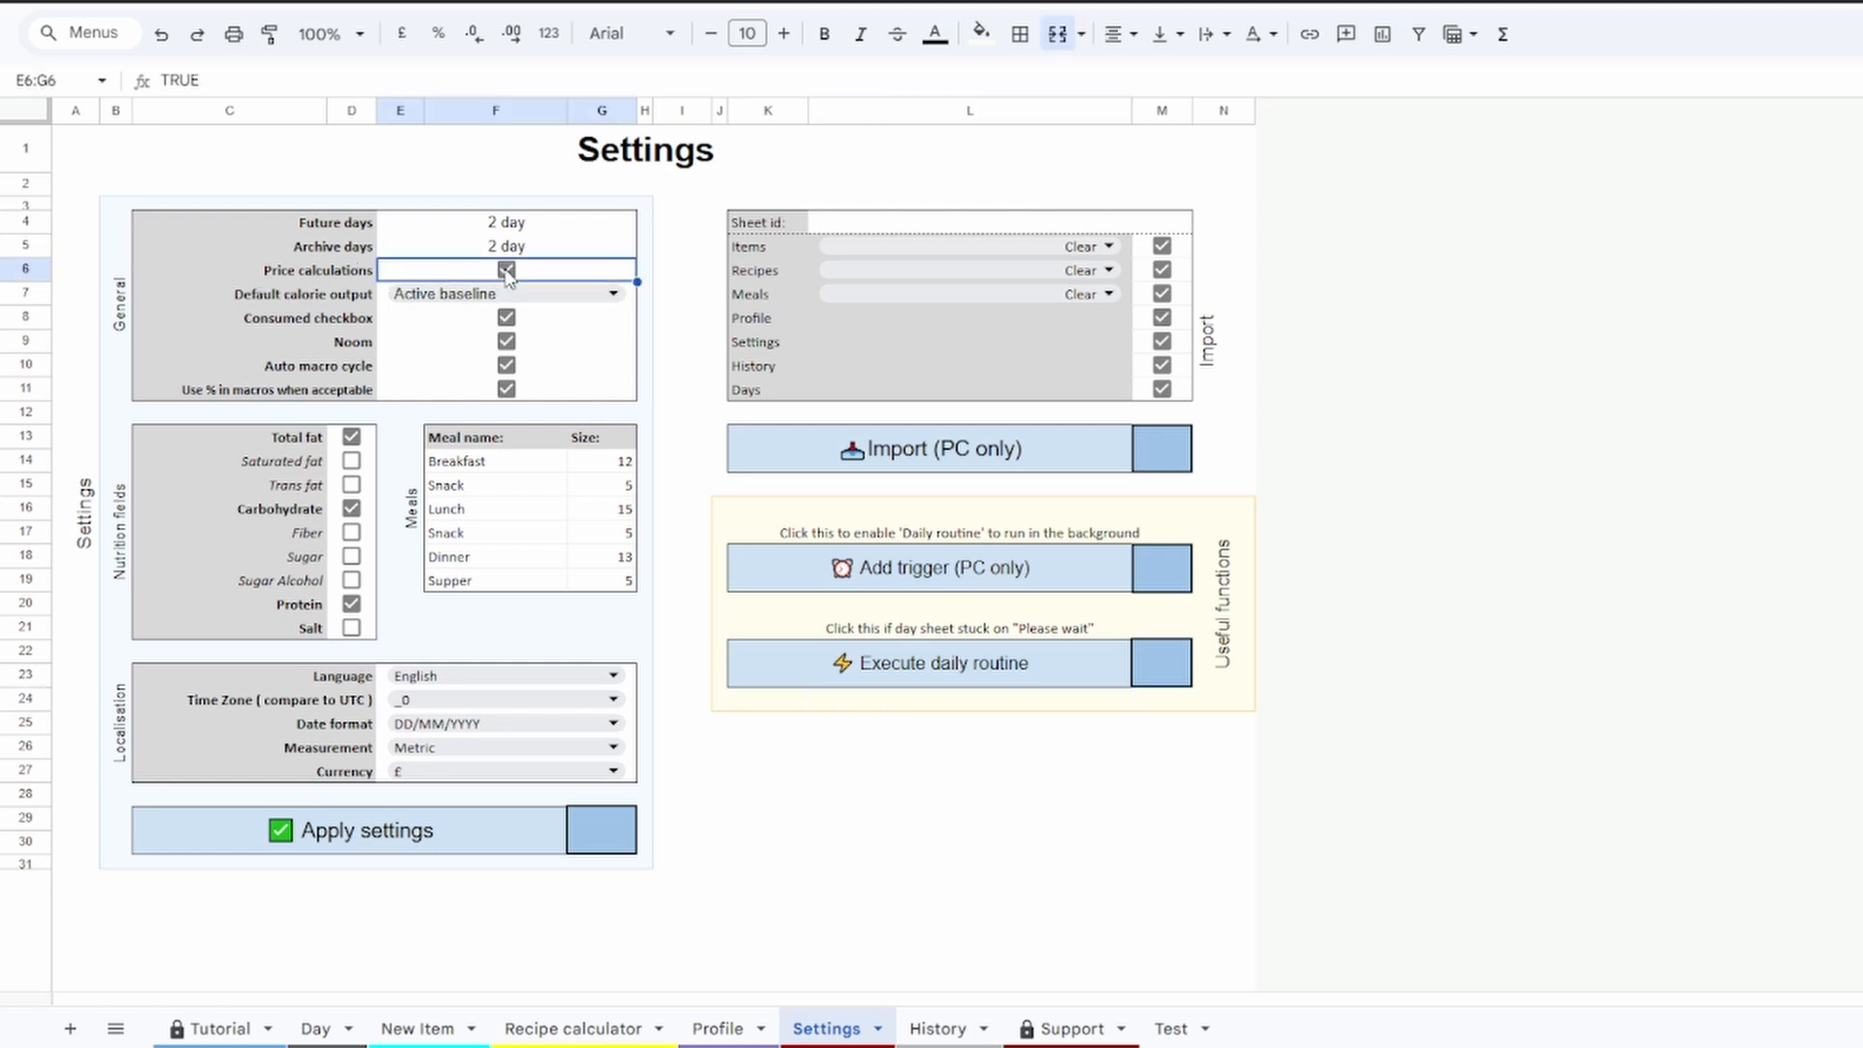
pyautogui.click(338, 279)
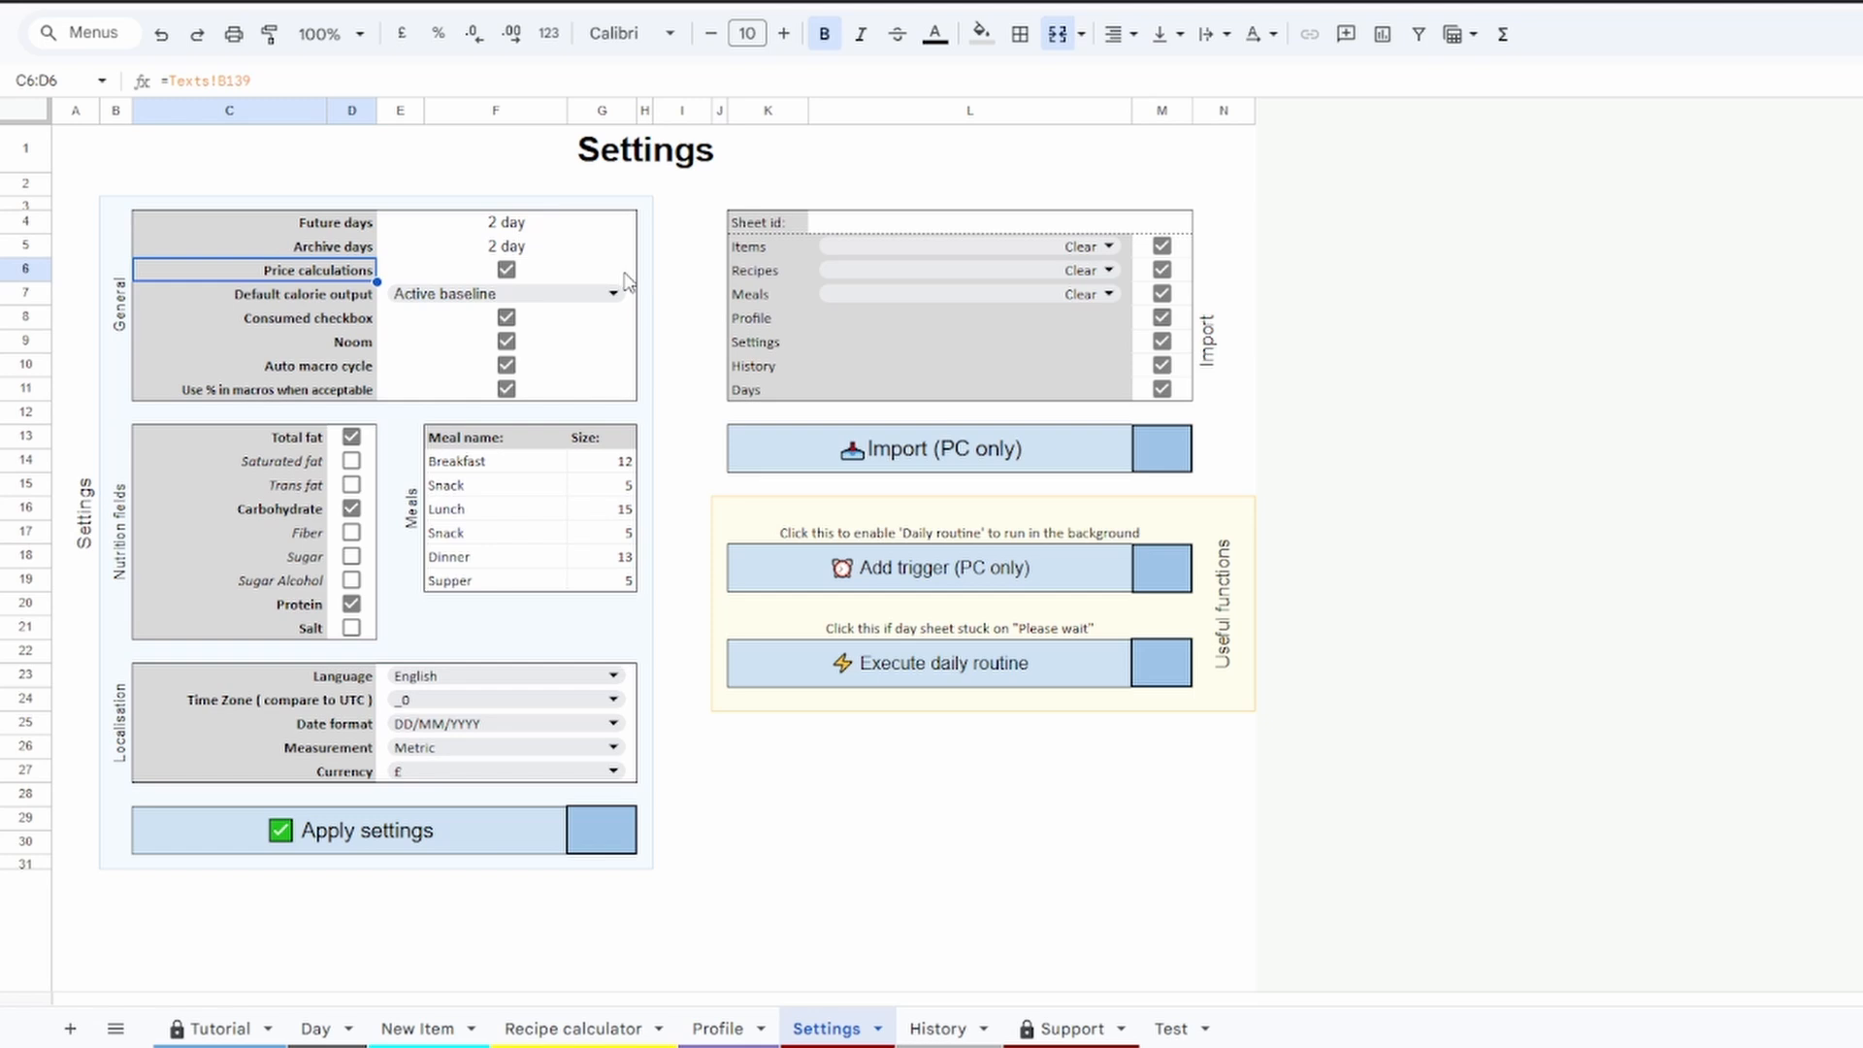
pyautogui.click(670, 275)
pyautogui.click(612, 835)
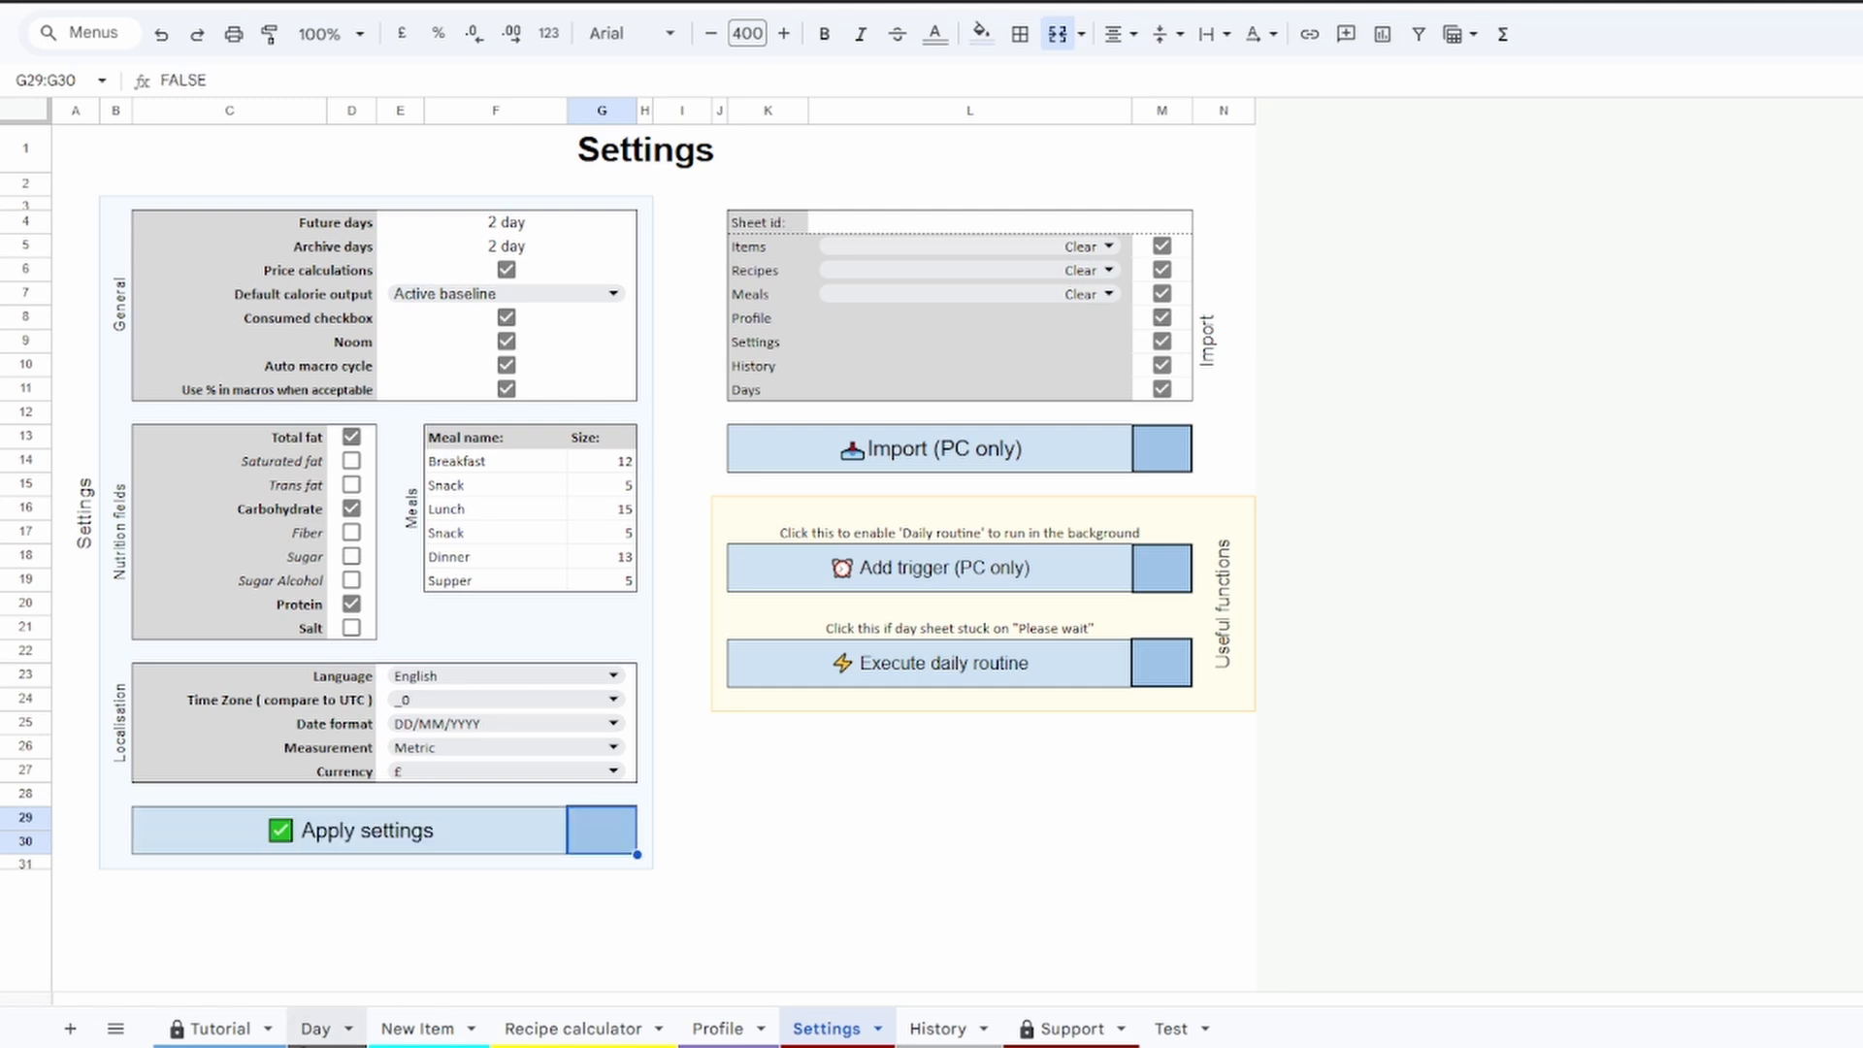
pyautogui.click(320, 1030)
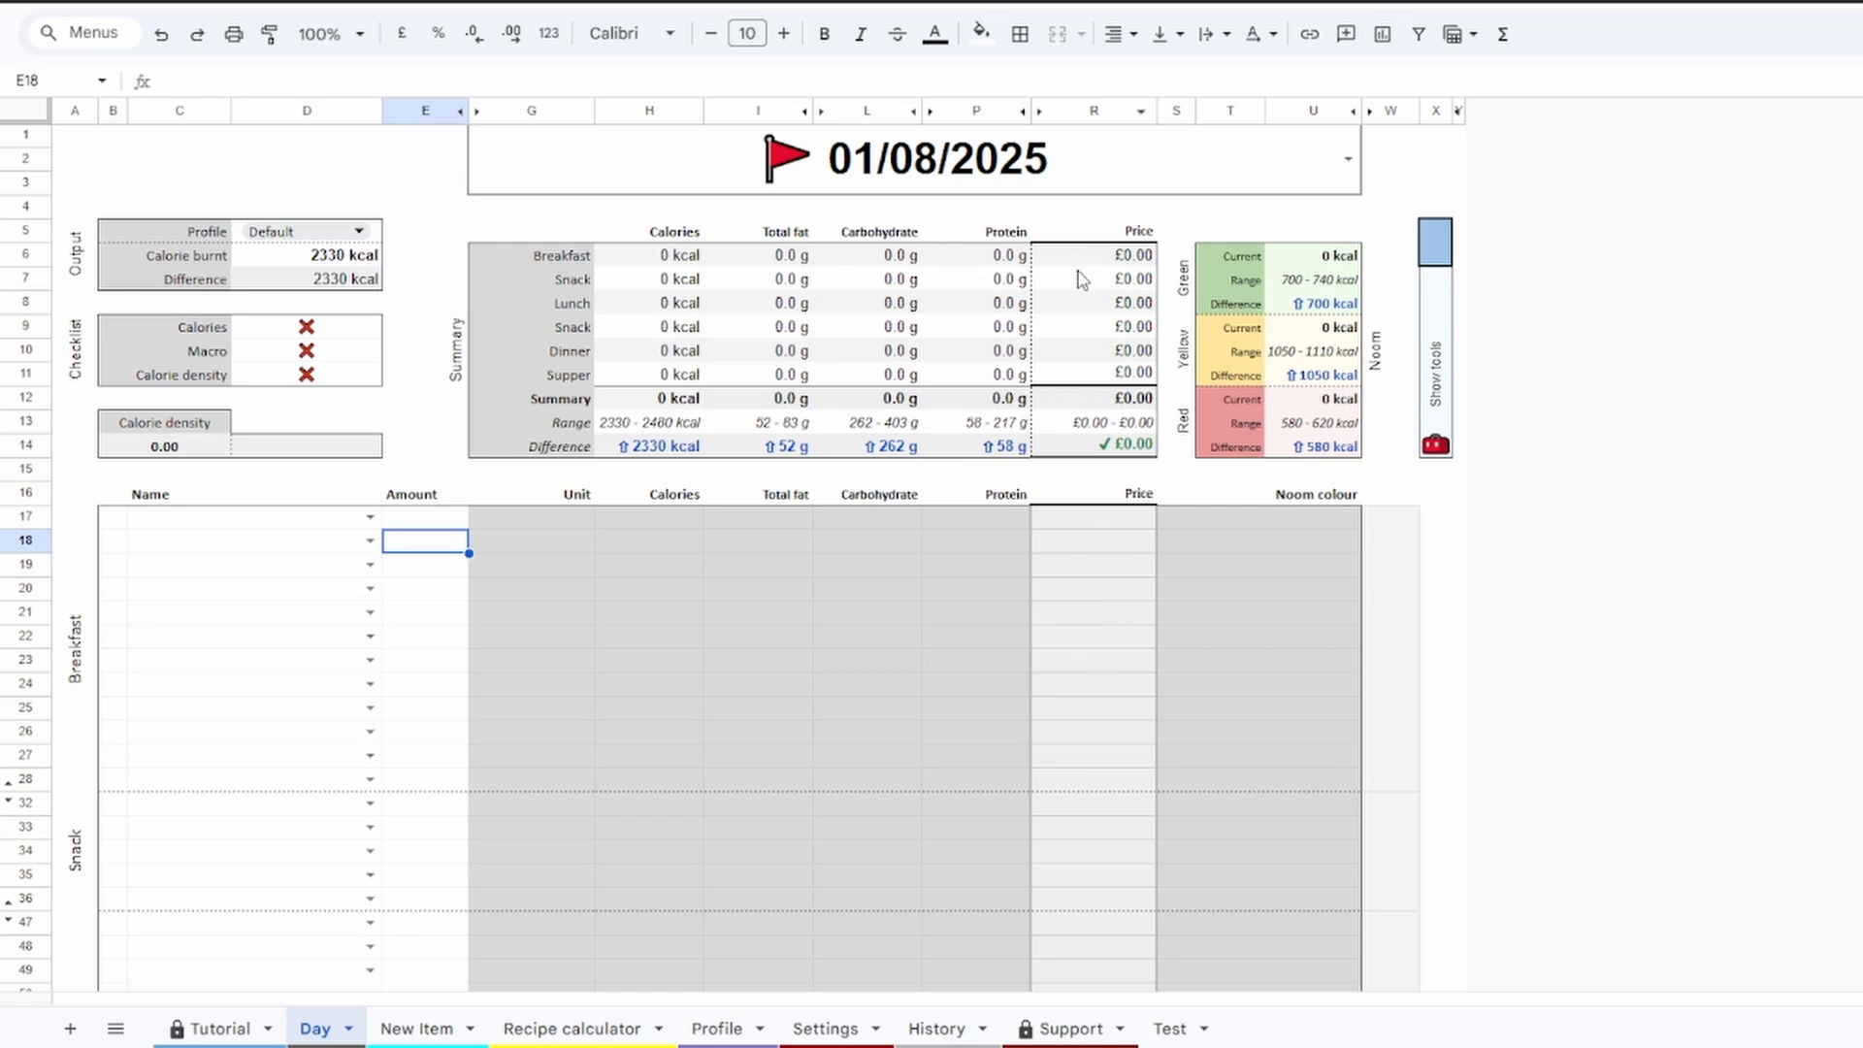
pyautogui.click(1092, 522)
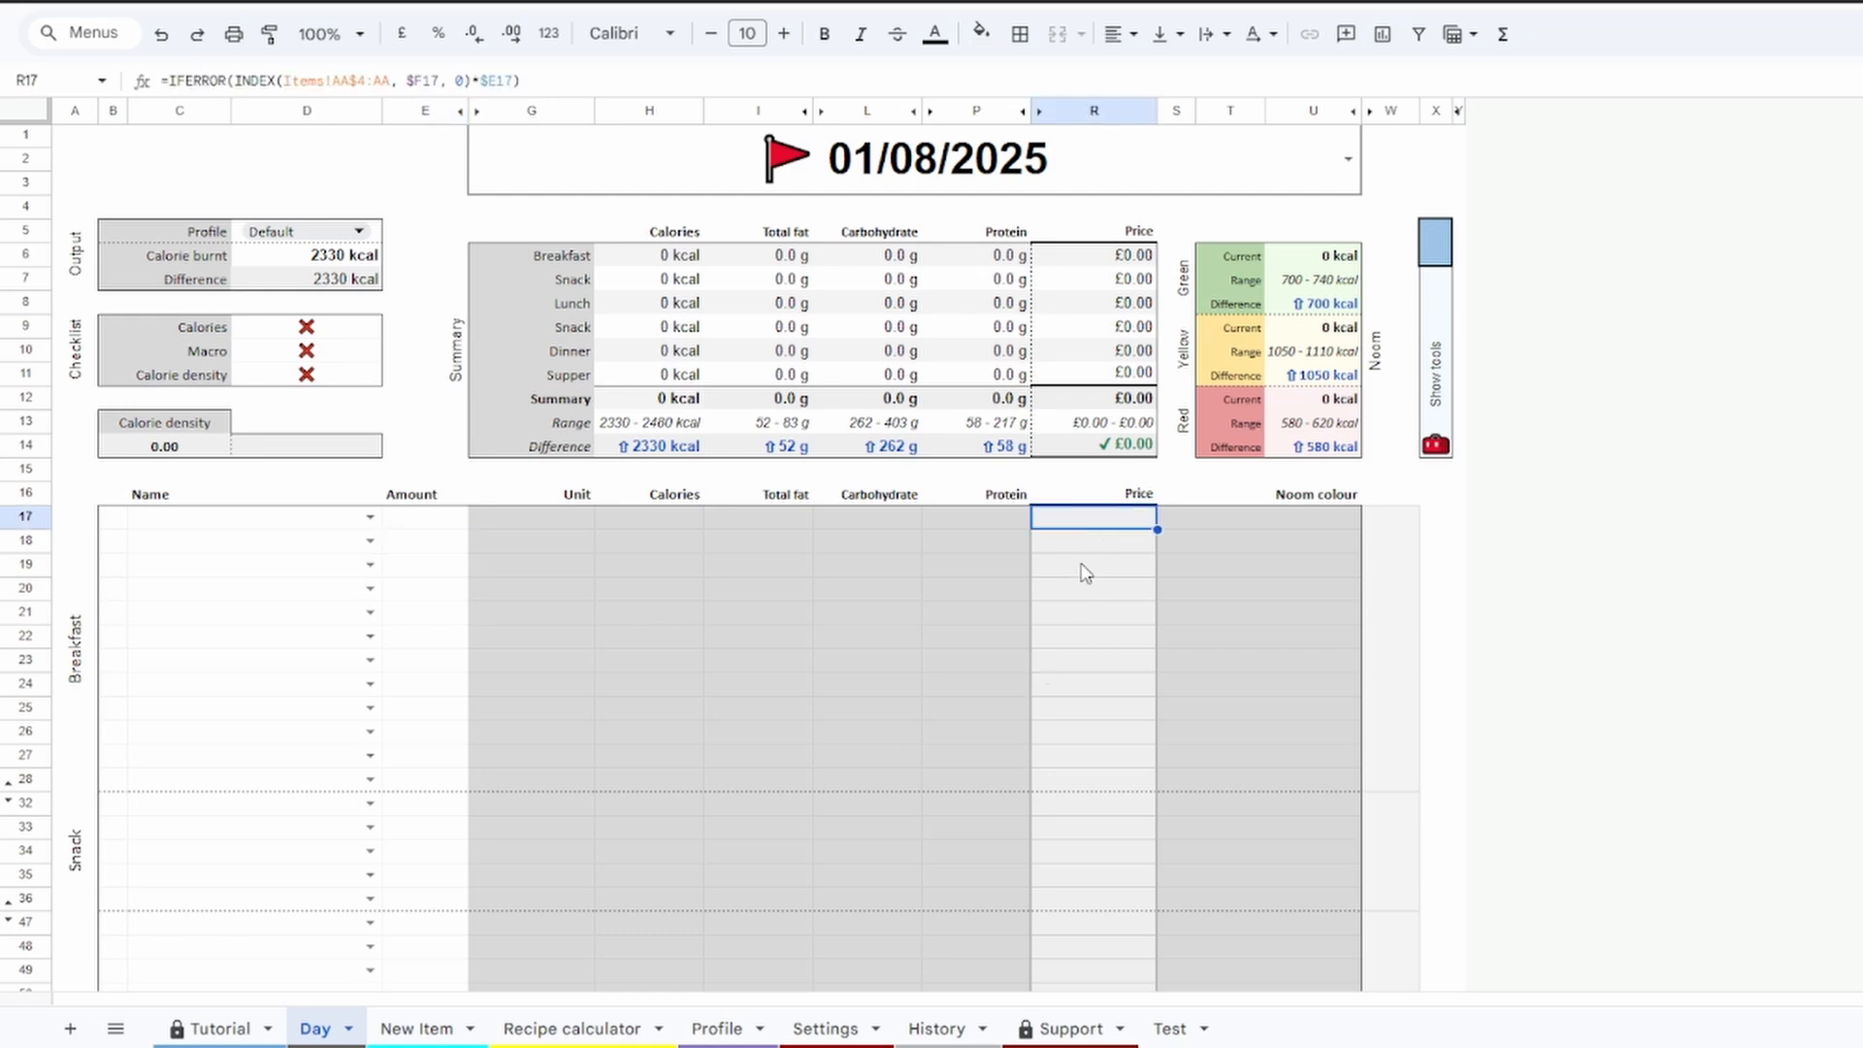
# Load the existing Banana item into the New Item sheet for editing
pyautogui.click(423, 1031)
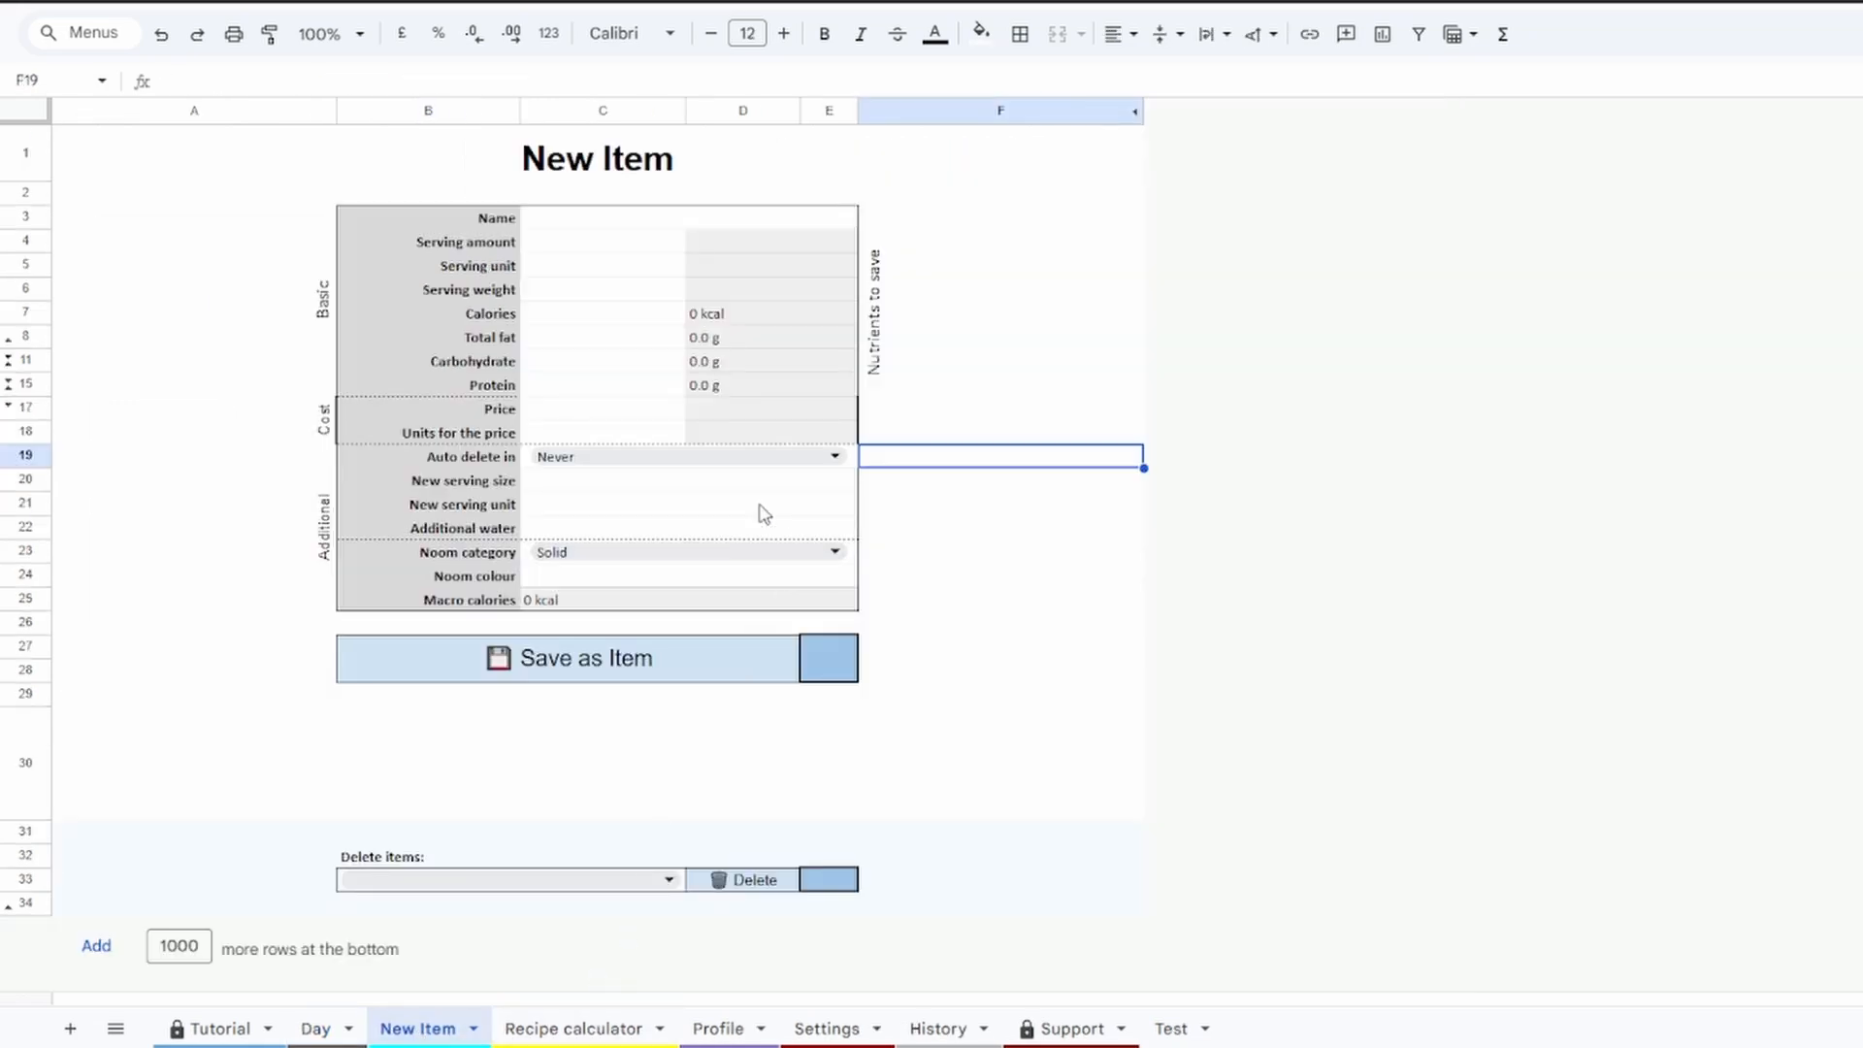
pyautogui.click(586, 233)
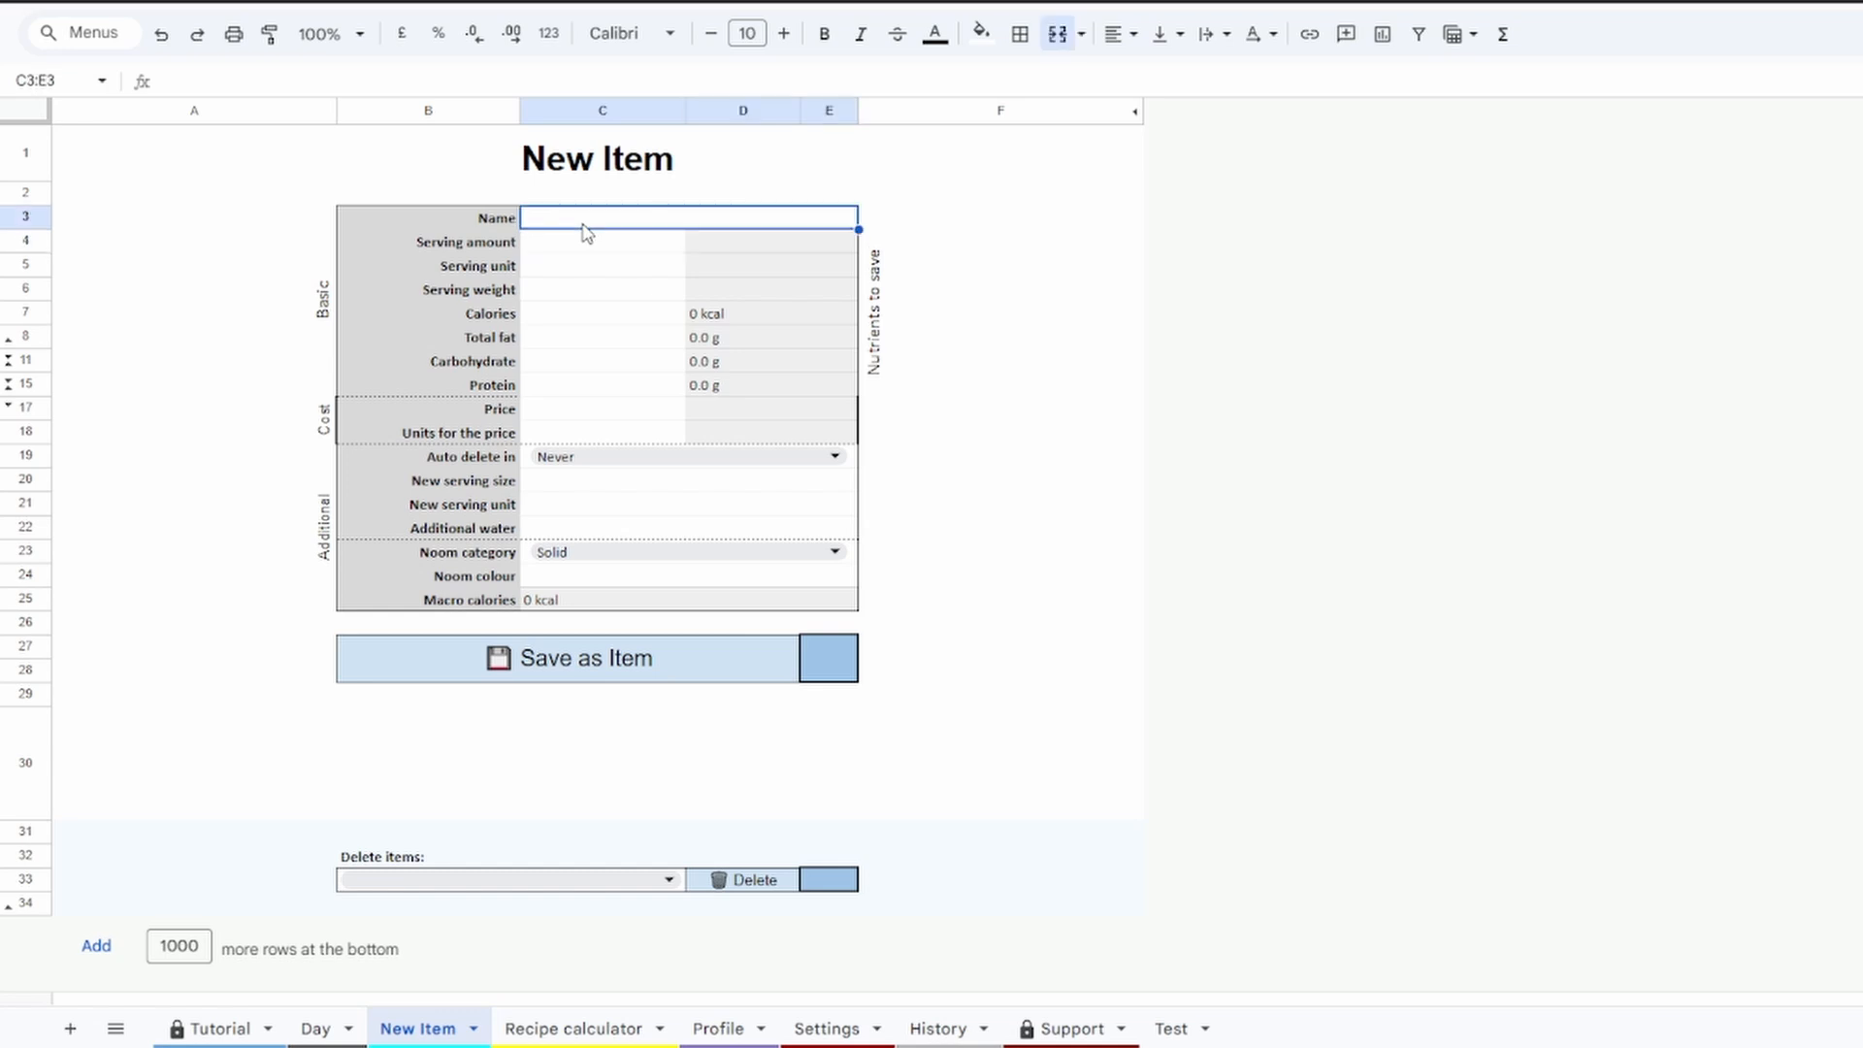
pyautogui.write('B')
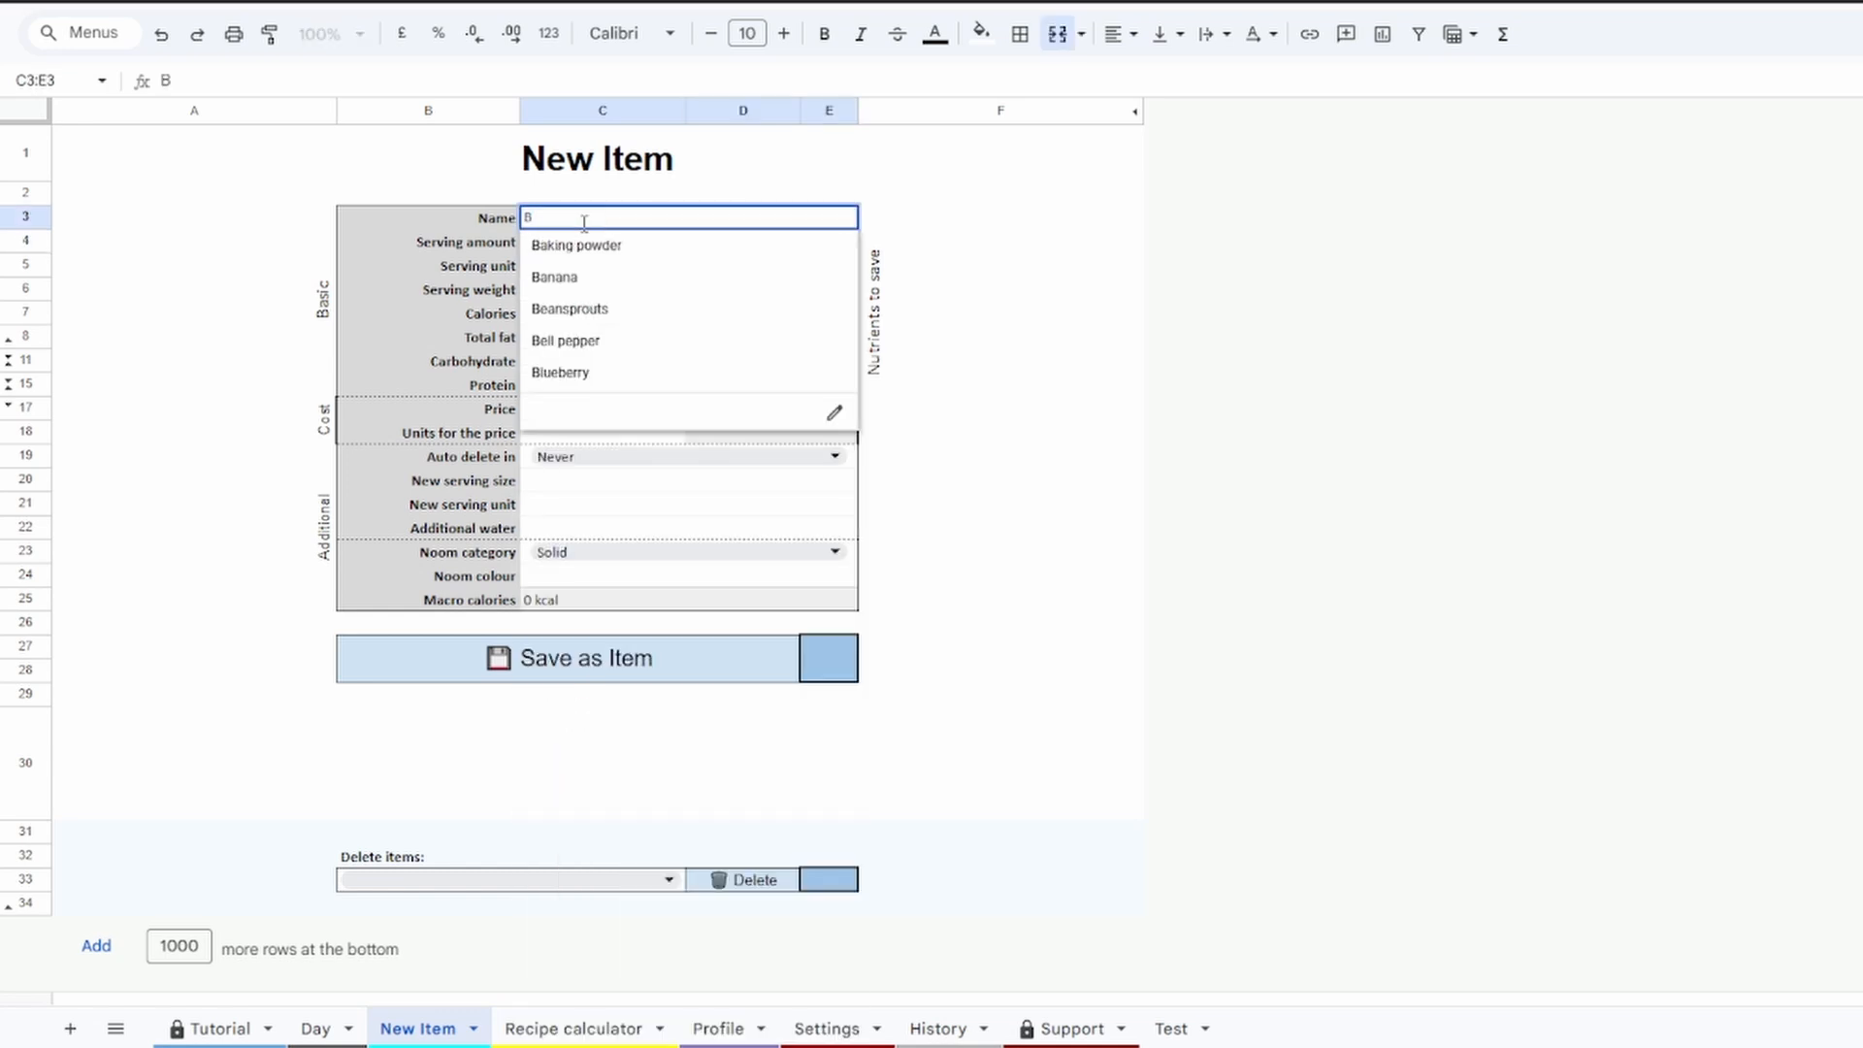
pyautogui.press('Down')
pyautogui.press('Down')
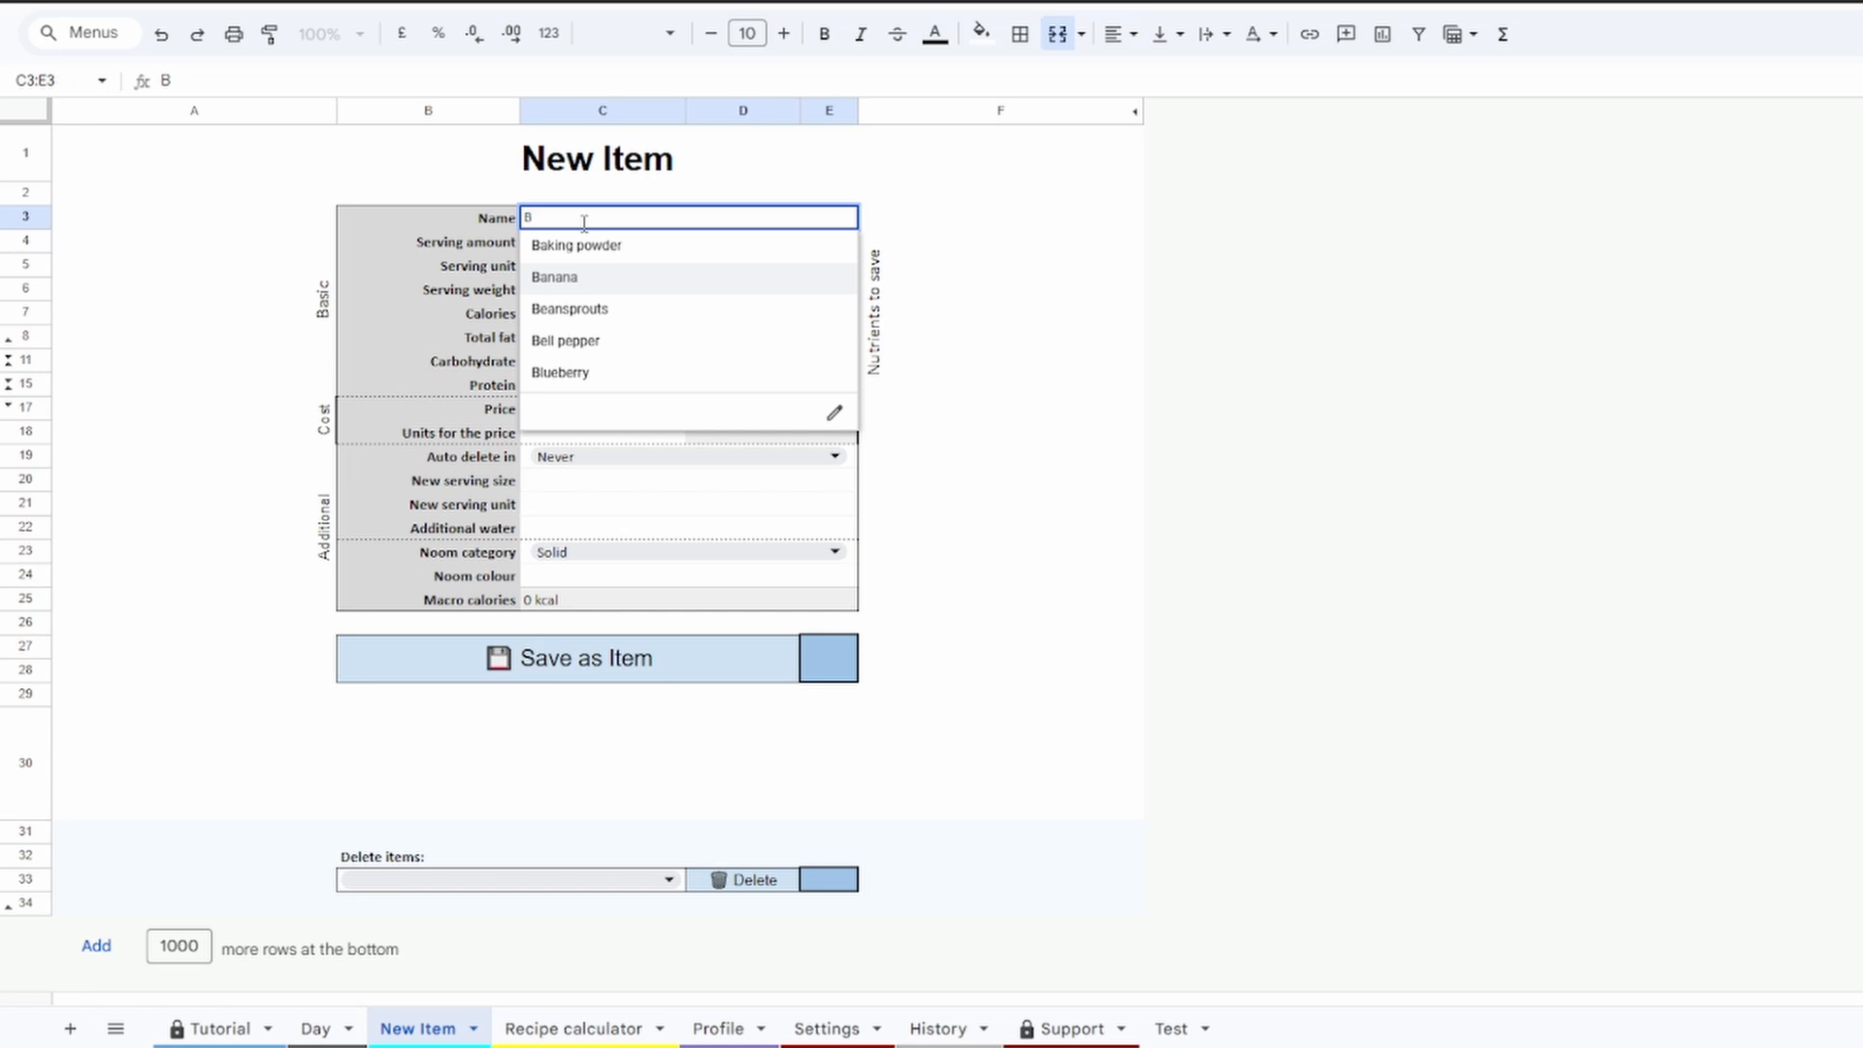
pyautogui.press('Return')
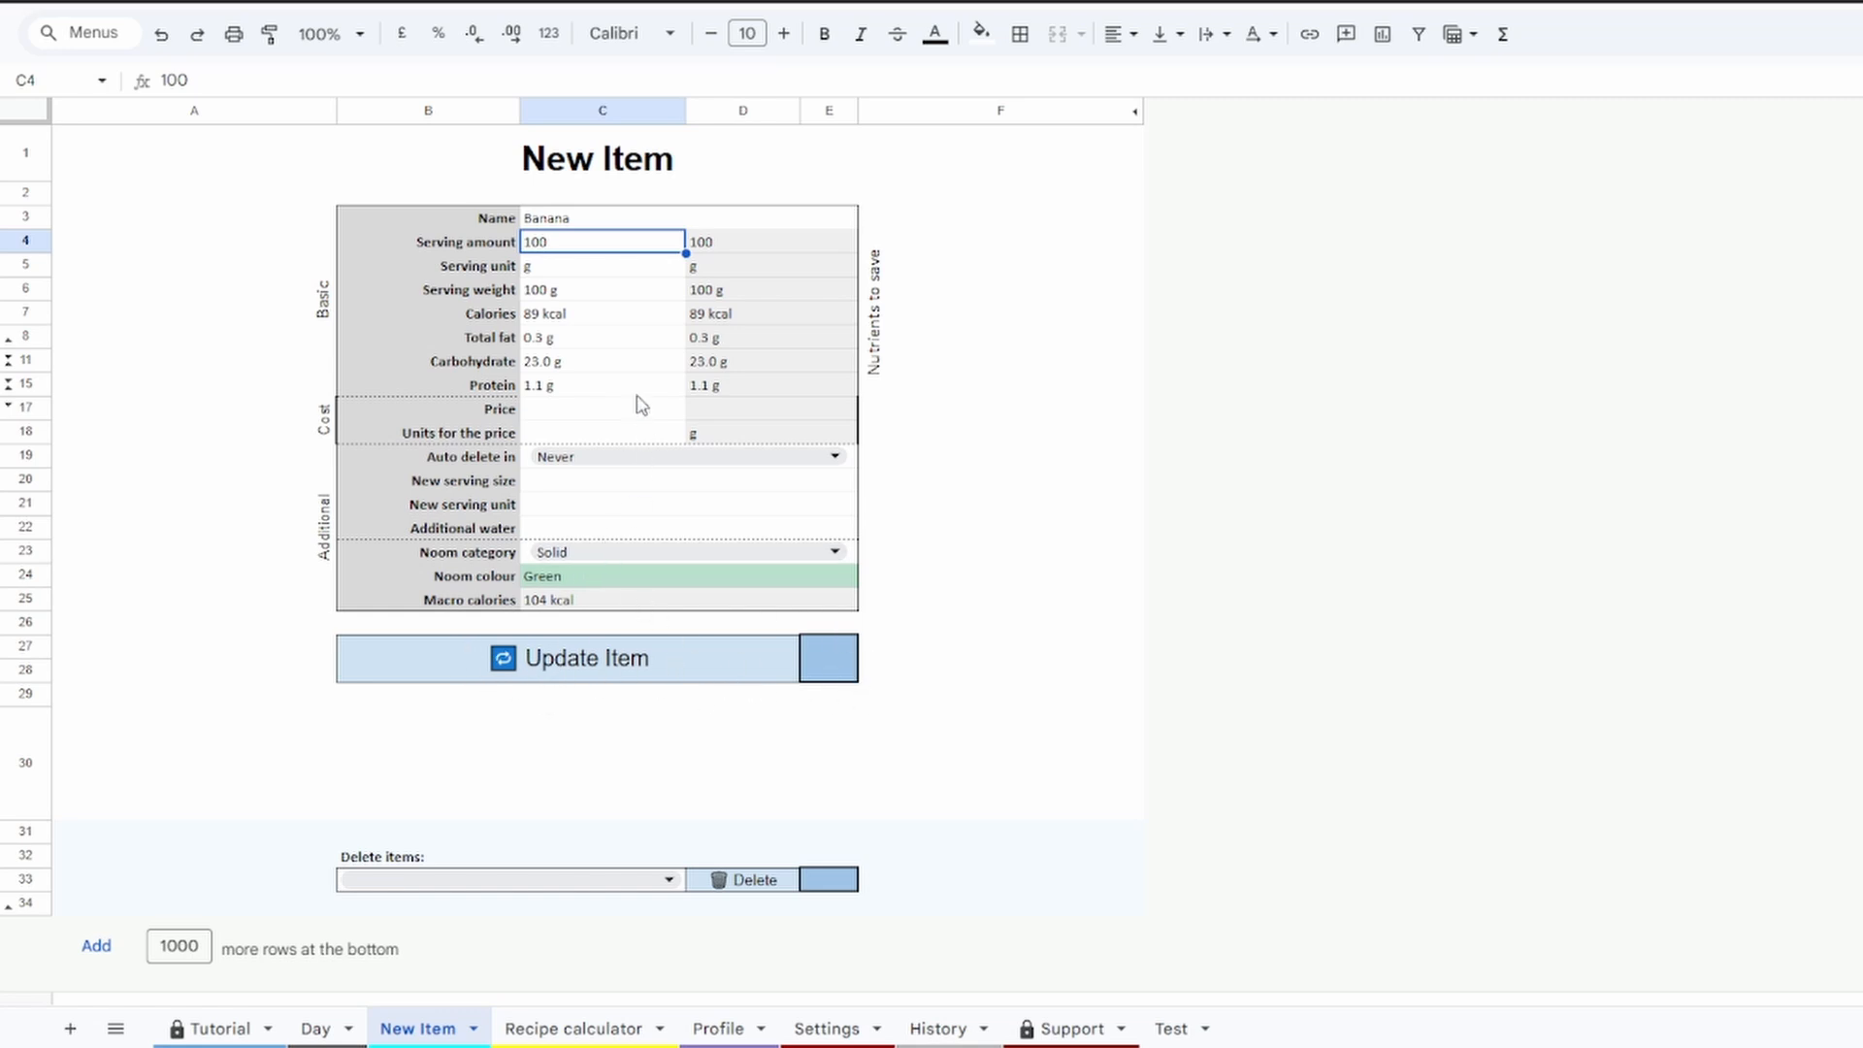
# Set Banana's price to £1.00 for 500 units and update the item
pyautogui.click(567, 411)
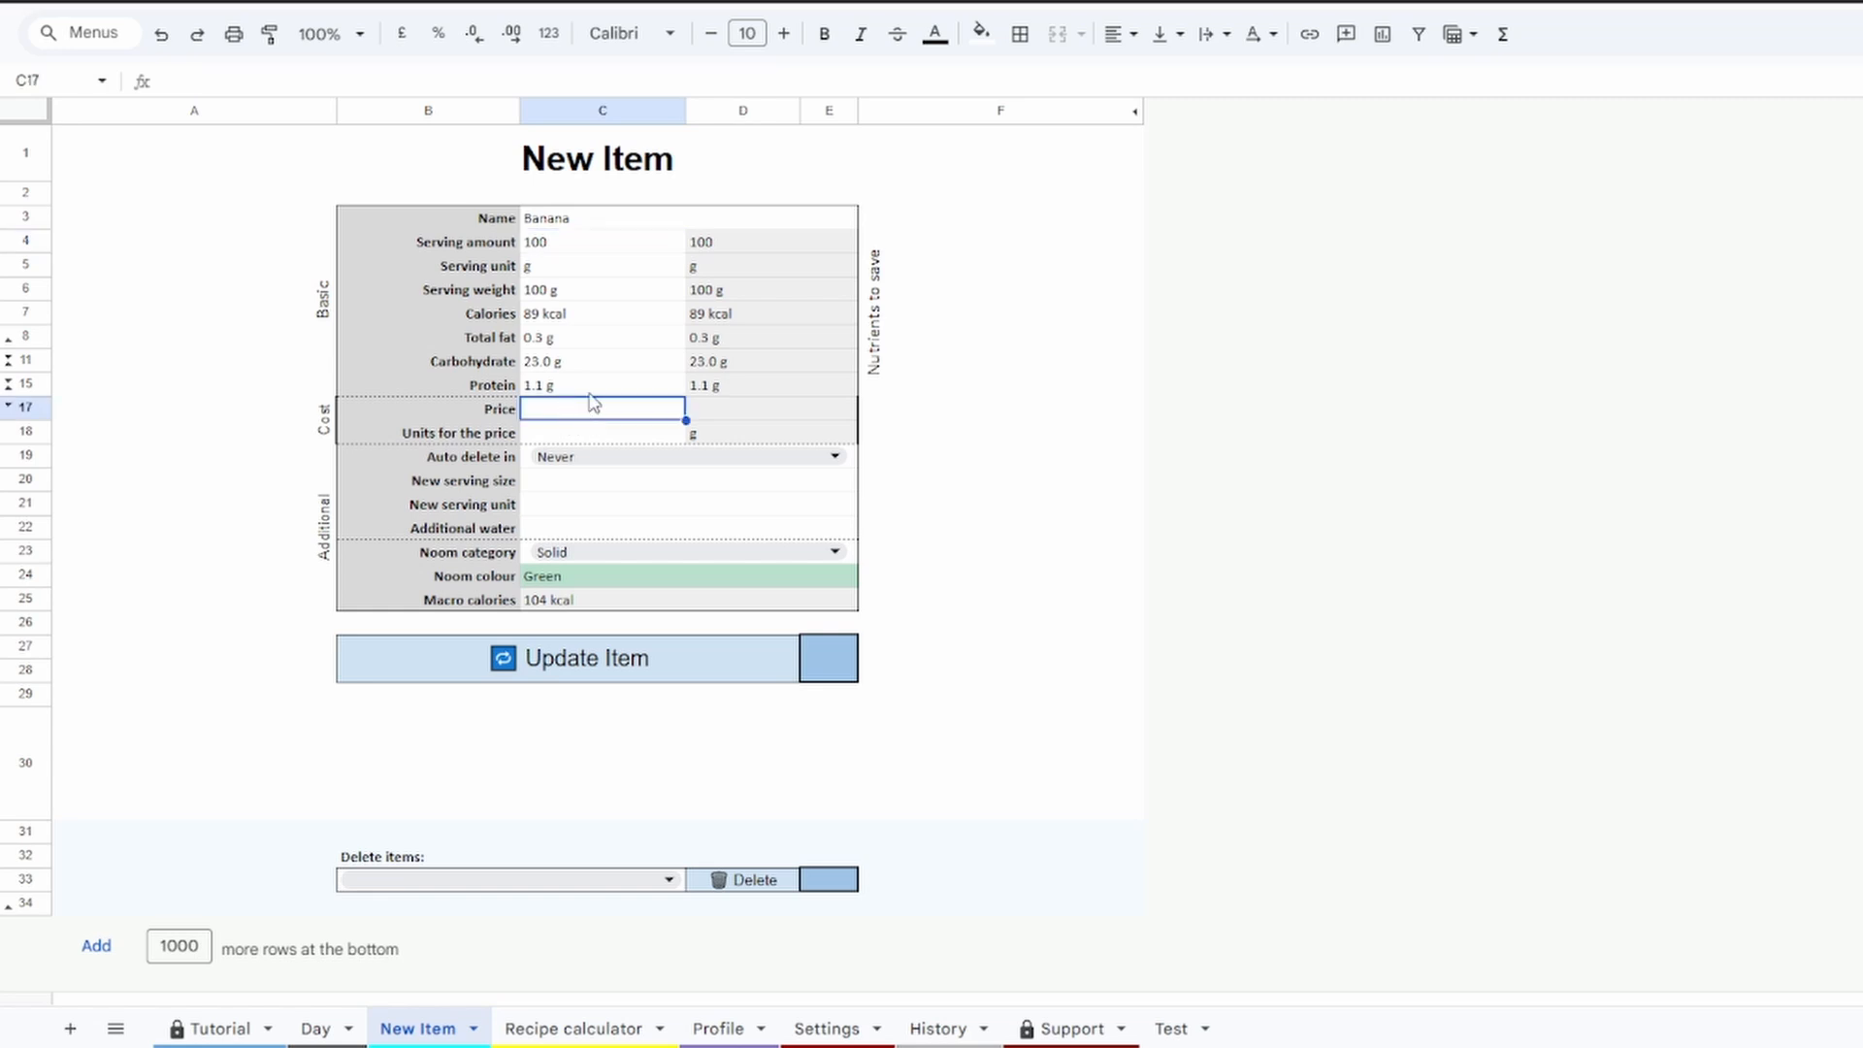
pyautogui.write('1')
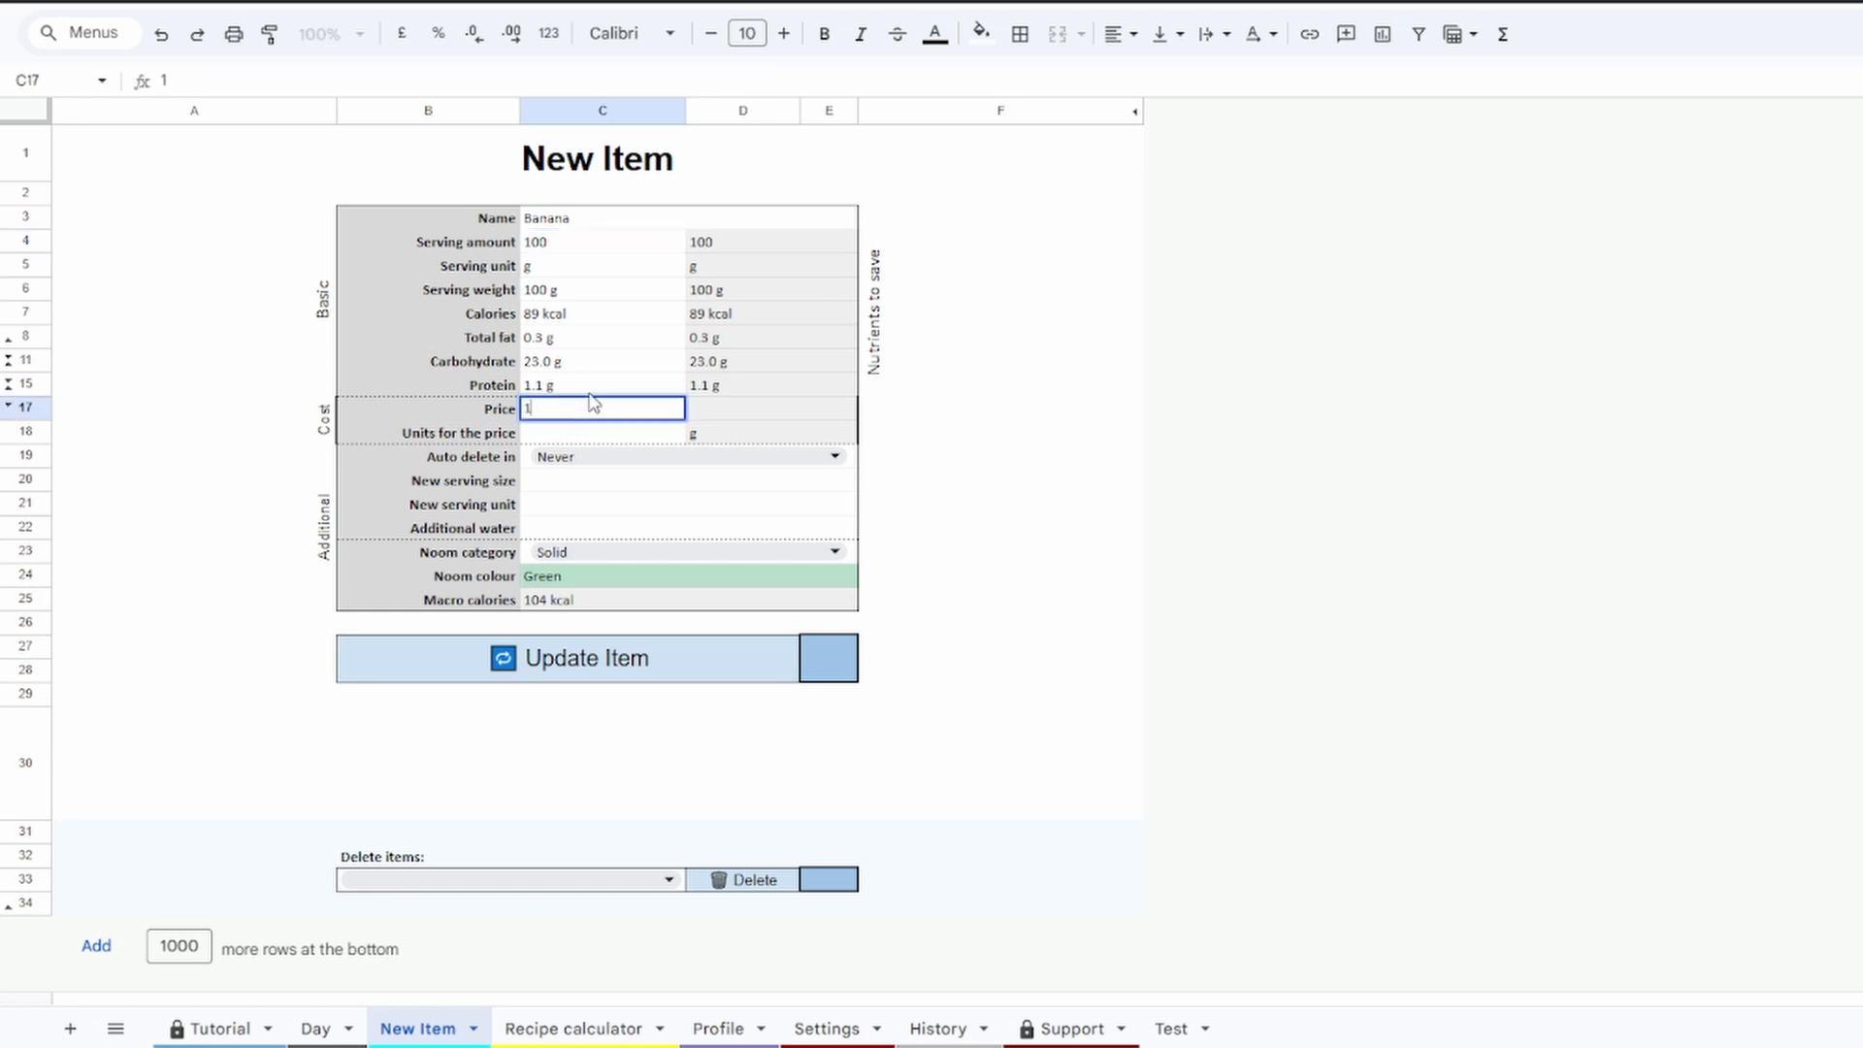
pyautogui.press('Return')
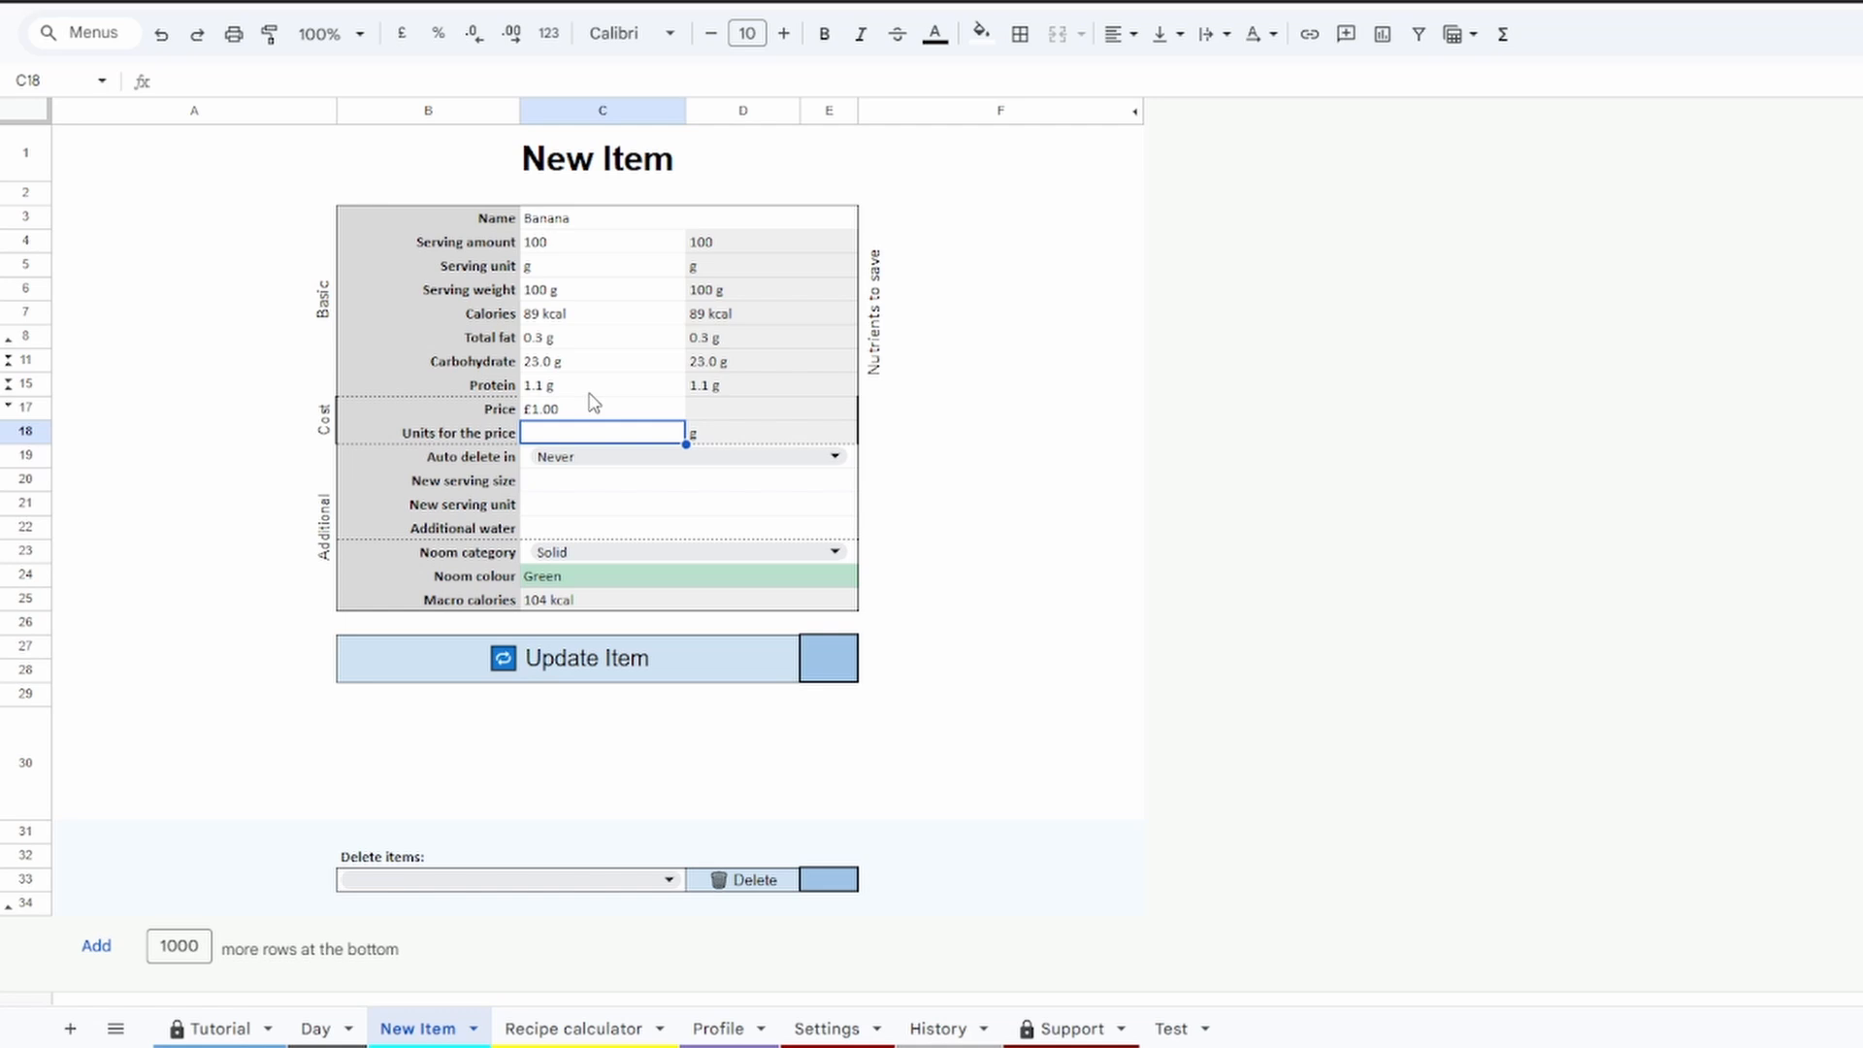
pyautogui.write('500')
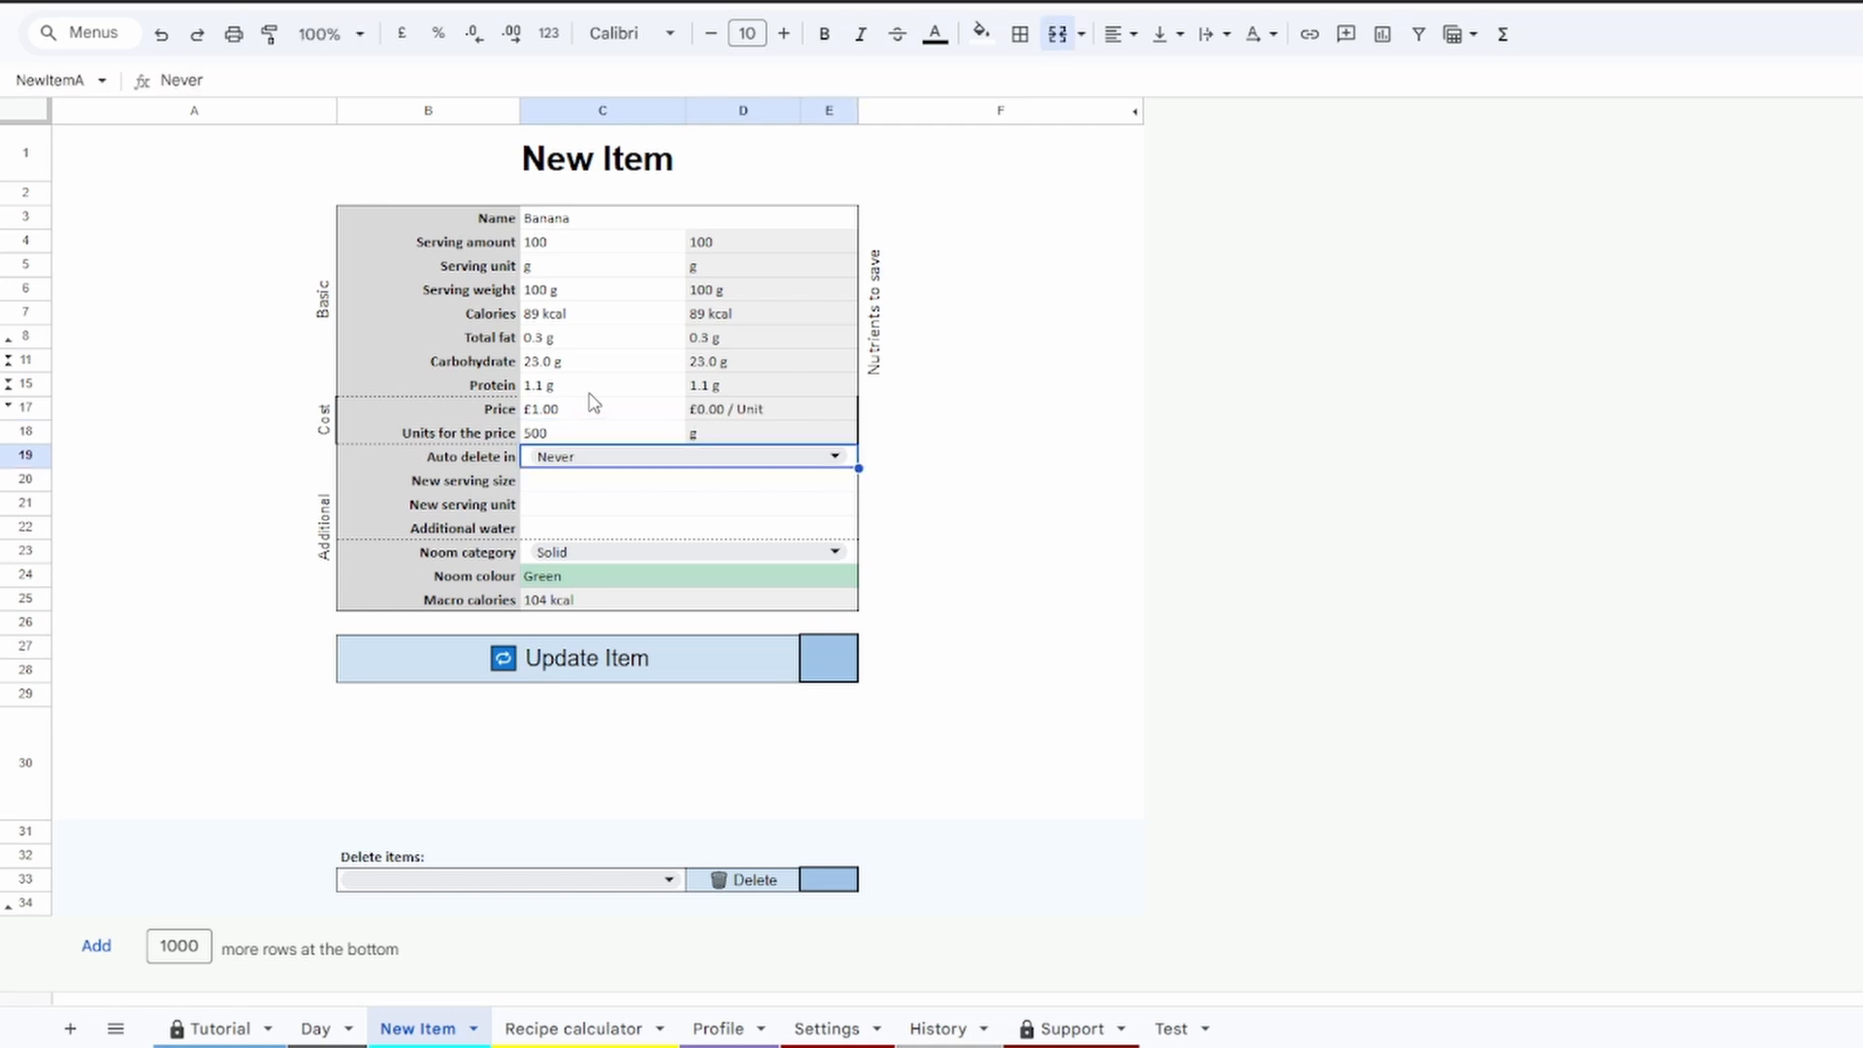
pyautogui.press('Up')
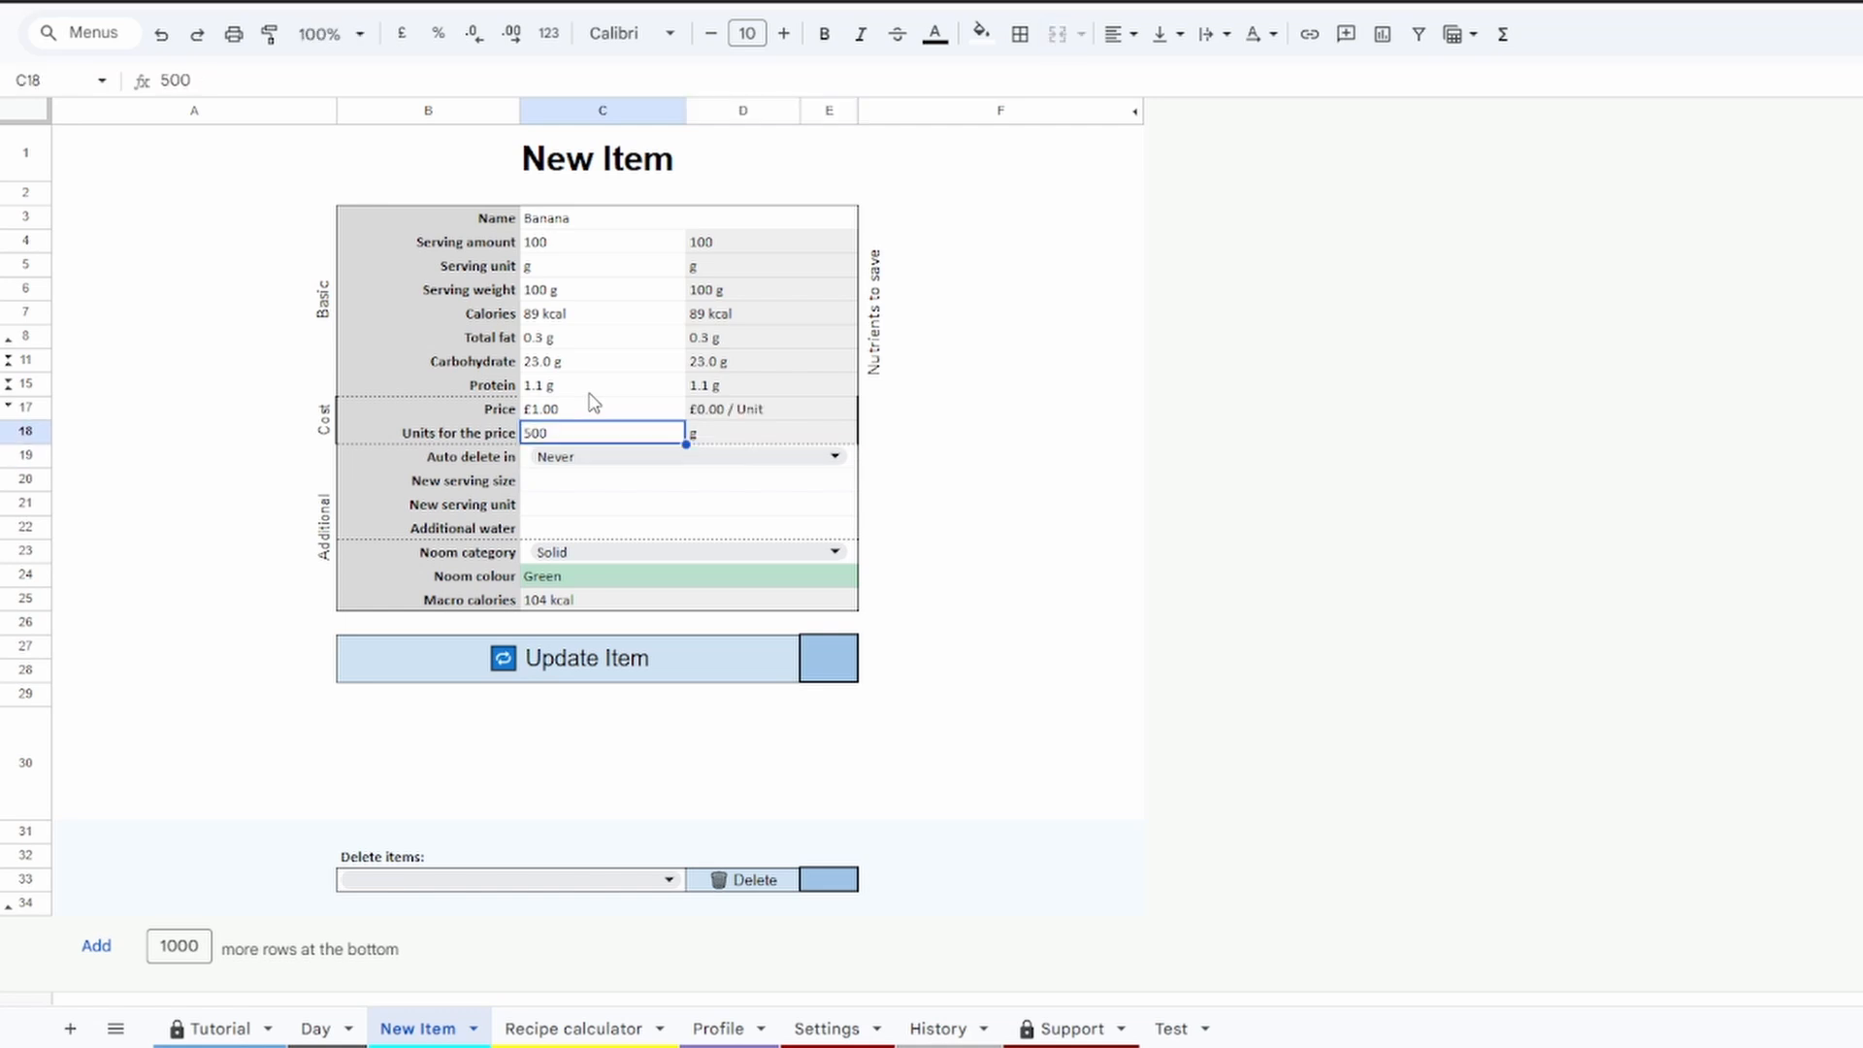
pyautogui.press('Up')
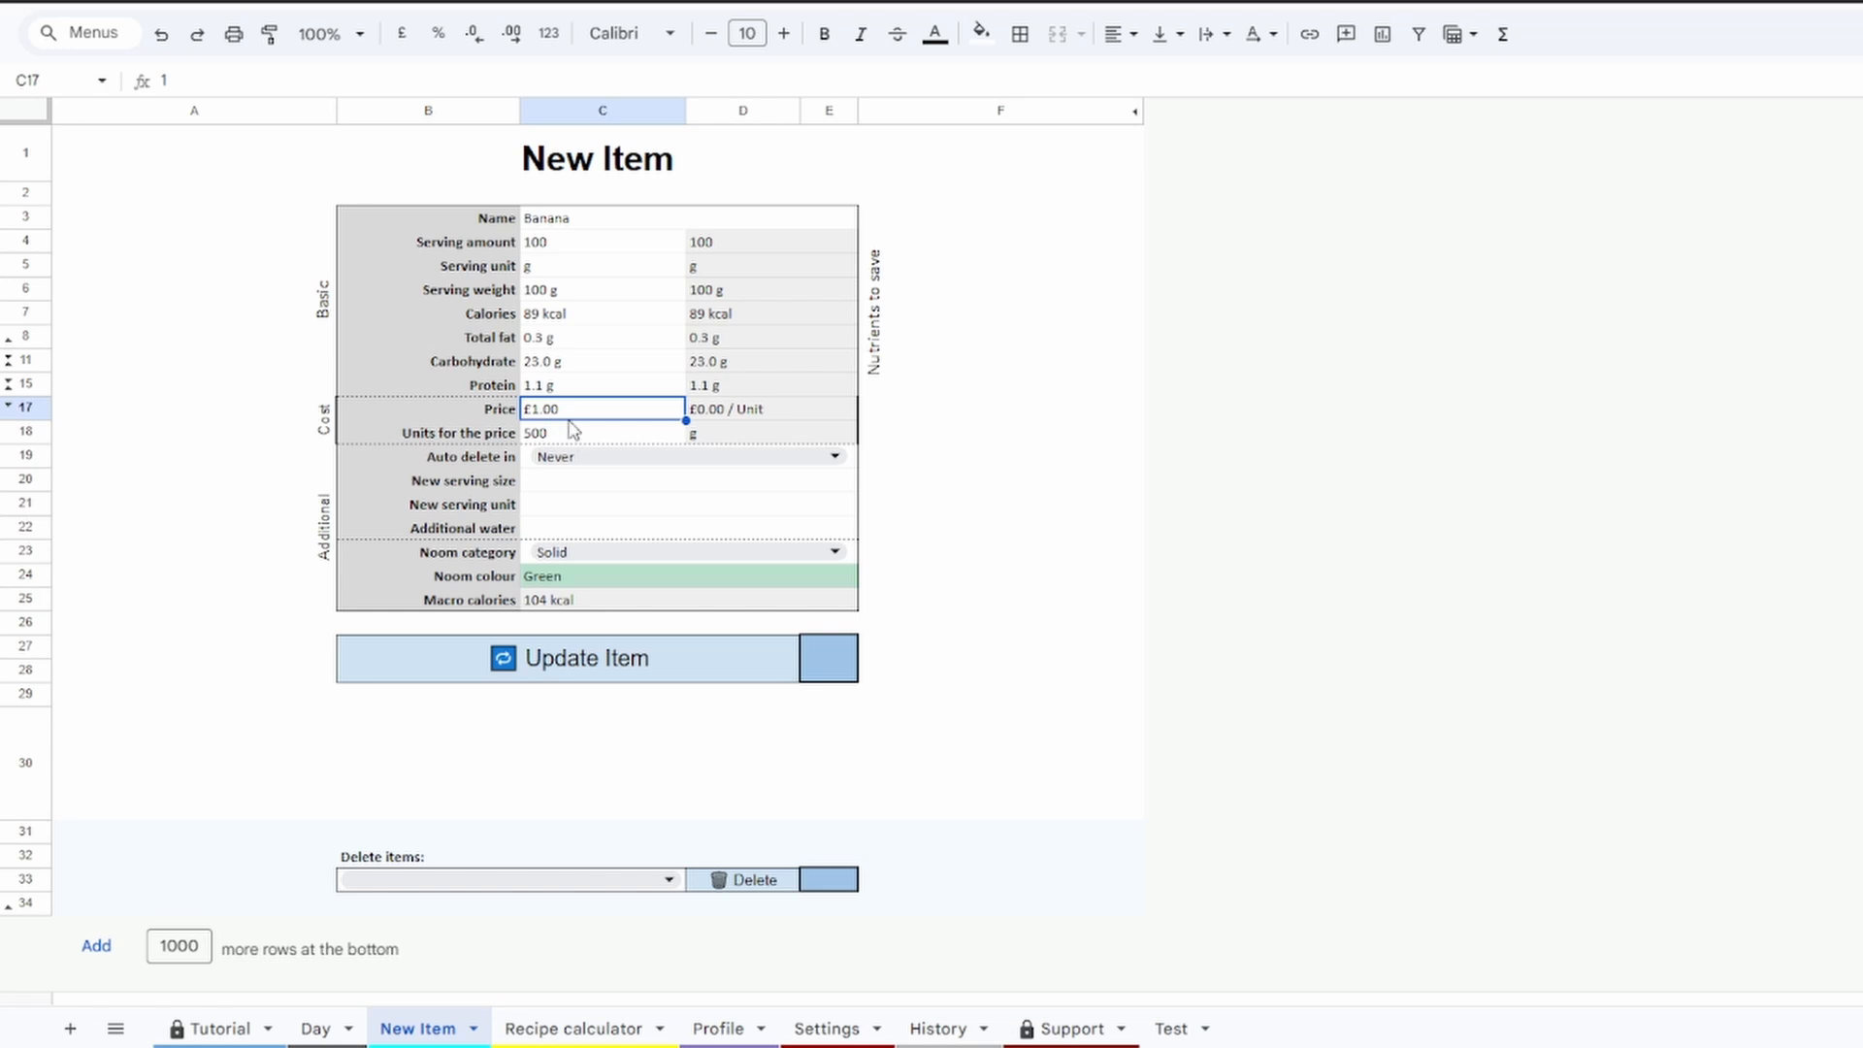
pyautogui.click(828, 646)
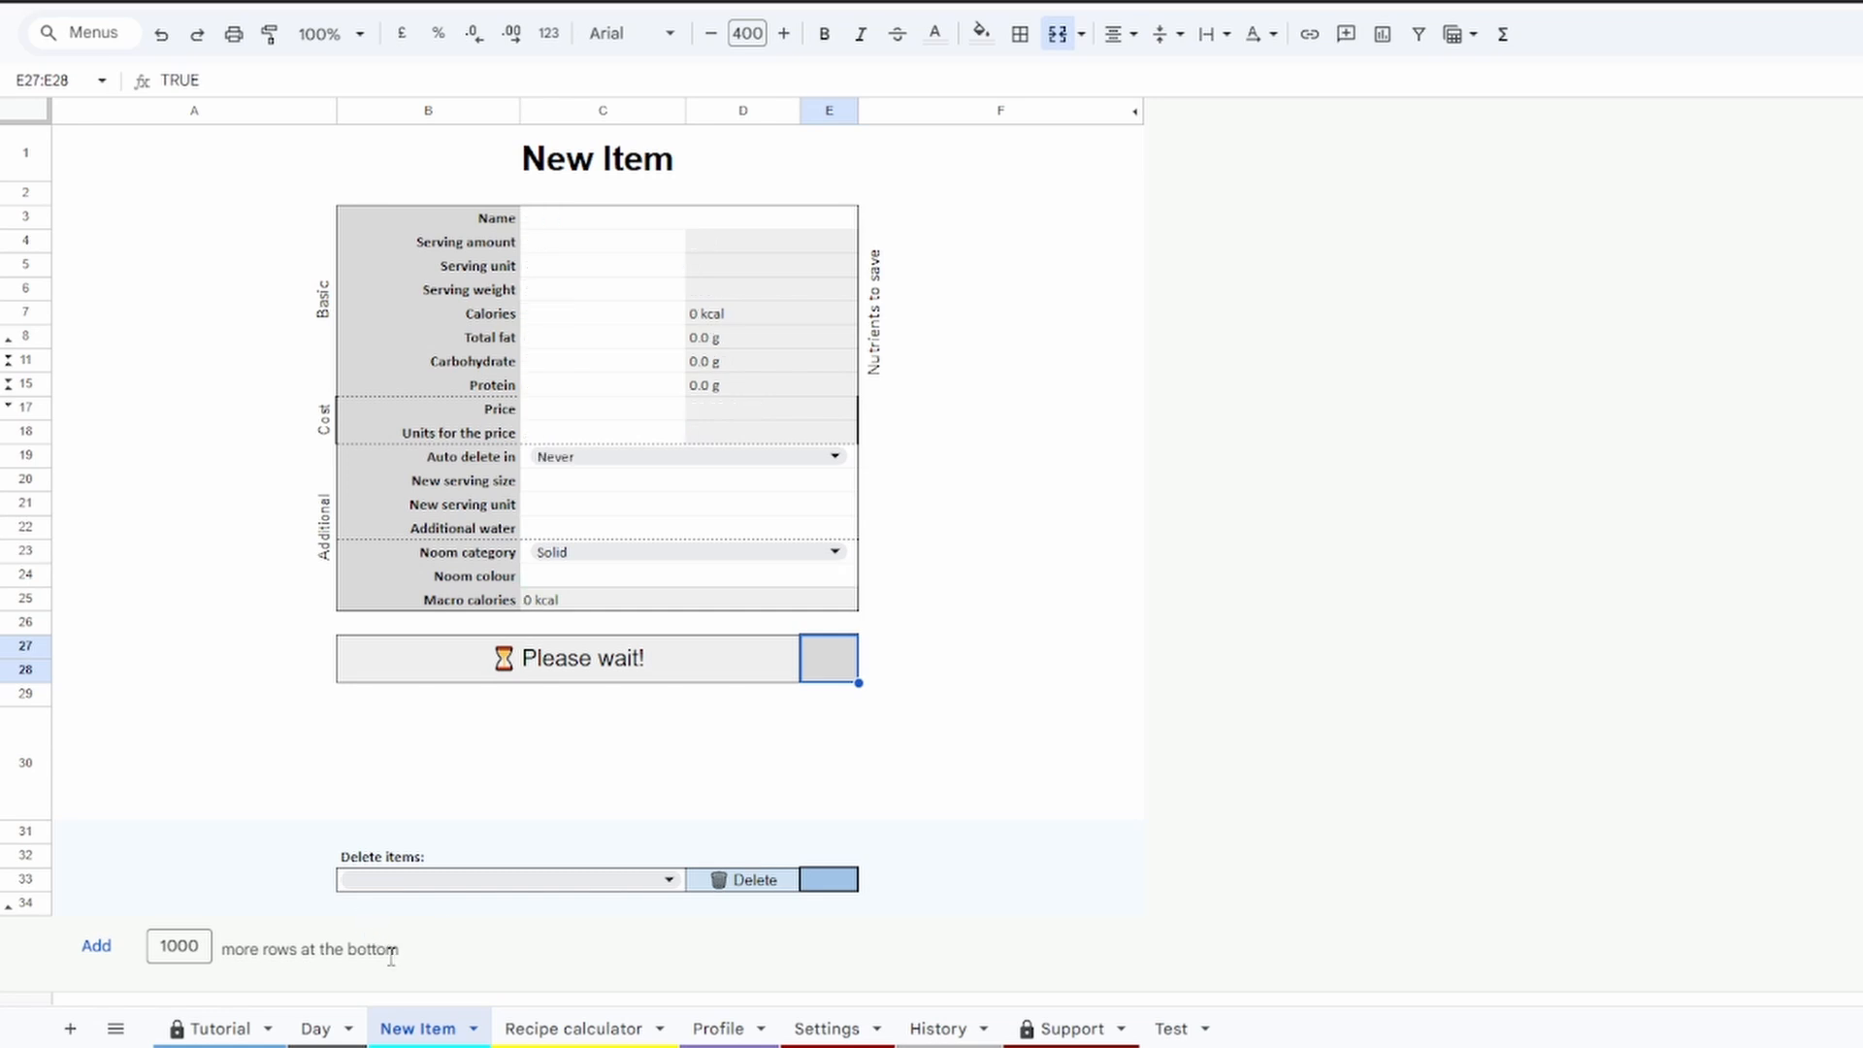
# Choose Banana as the first Breakfast item on the Day sheet
pyautogui.click(320, 1029)
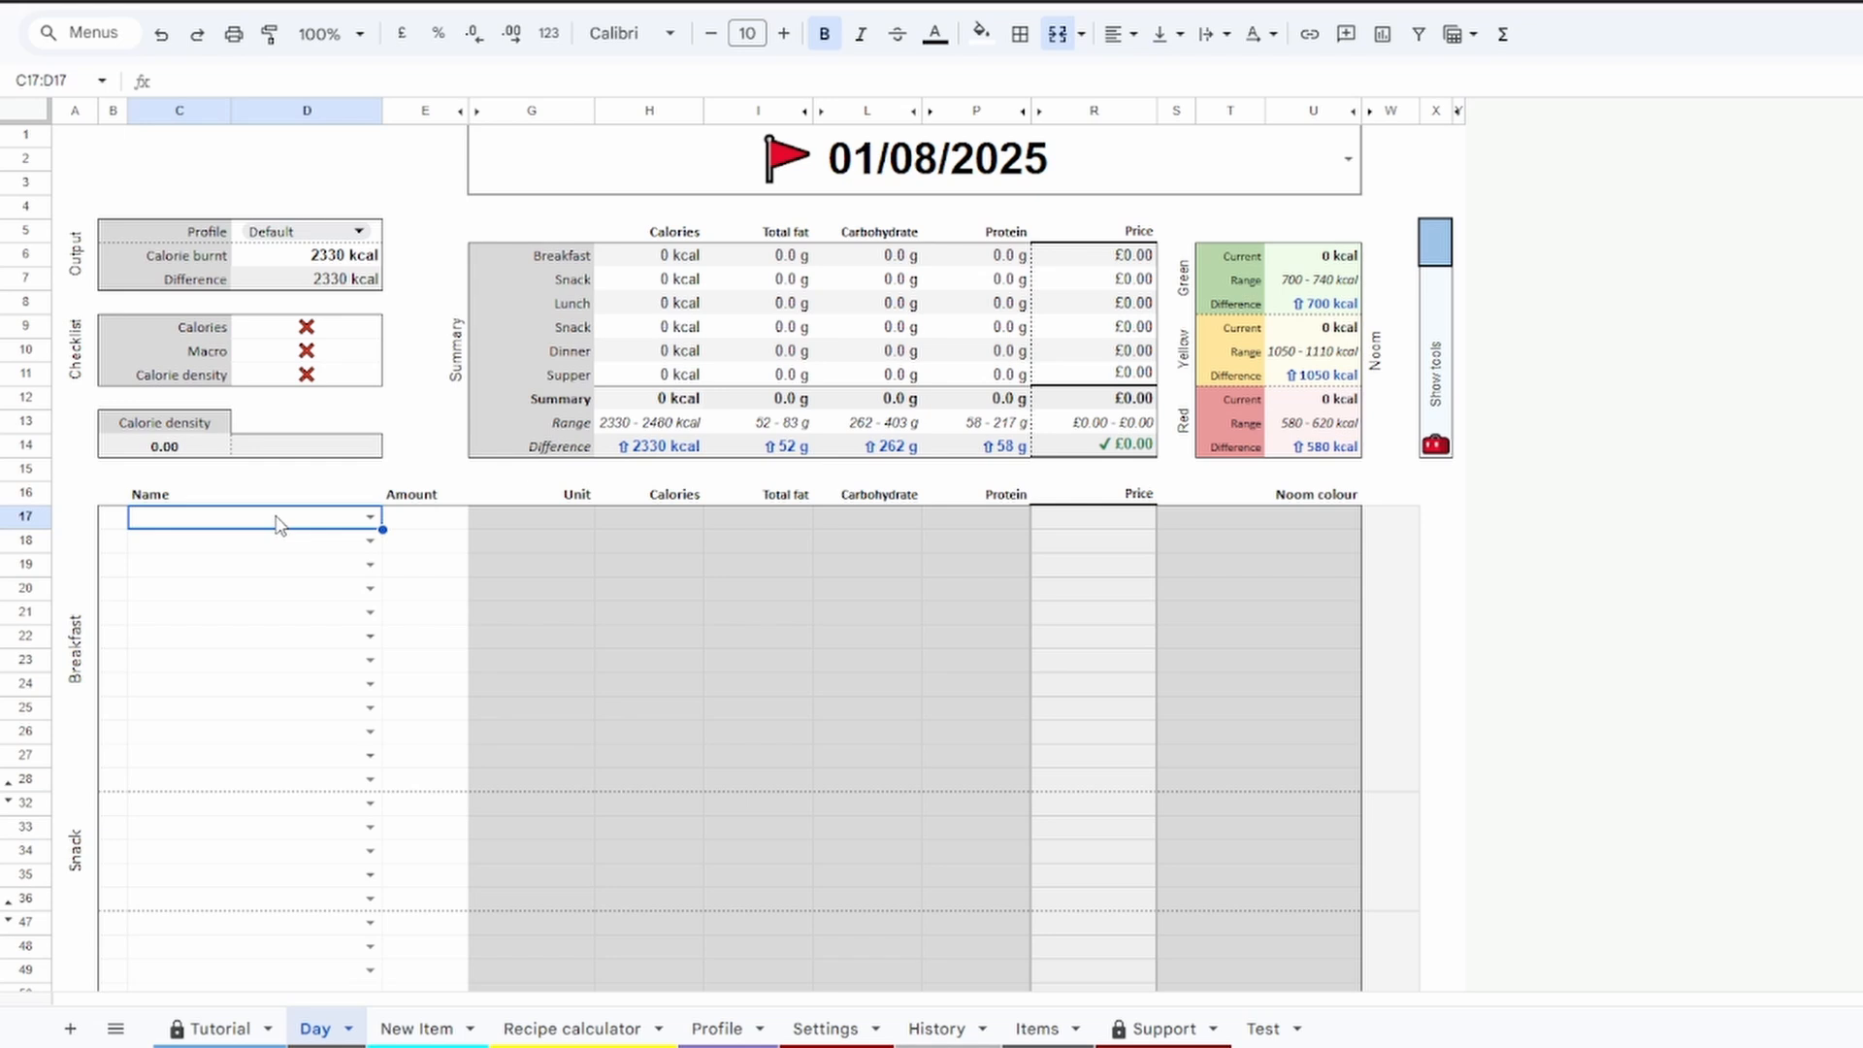
pyautogui.write('Bs')
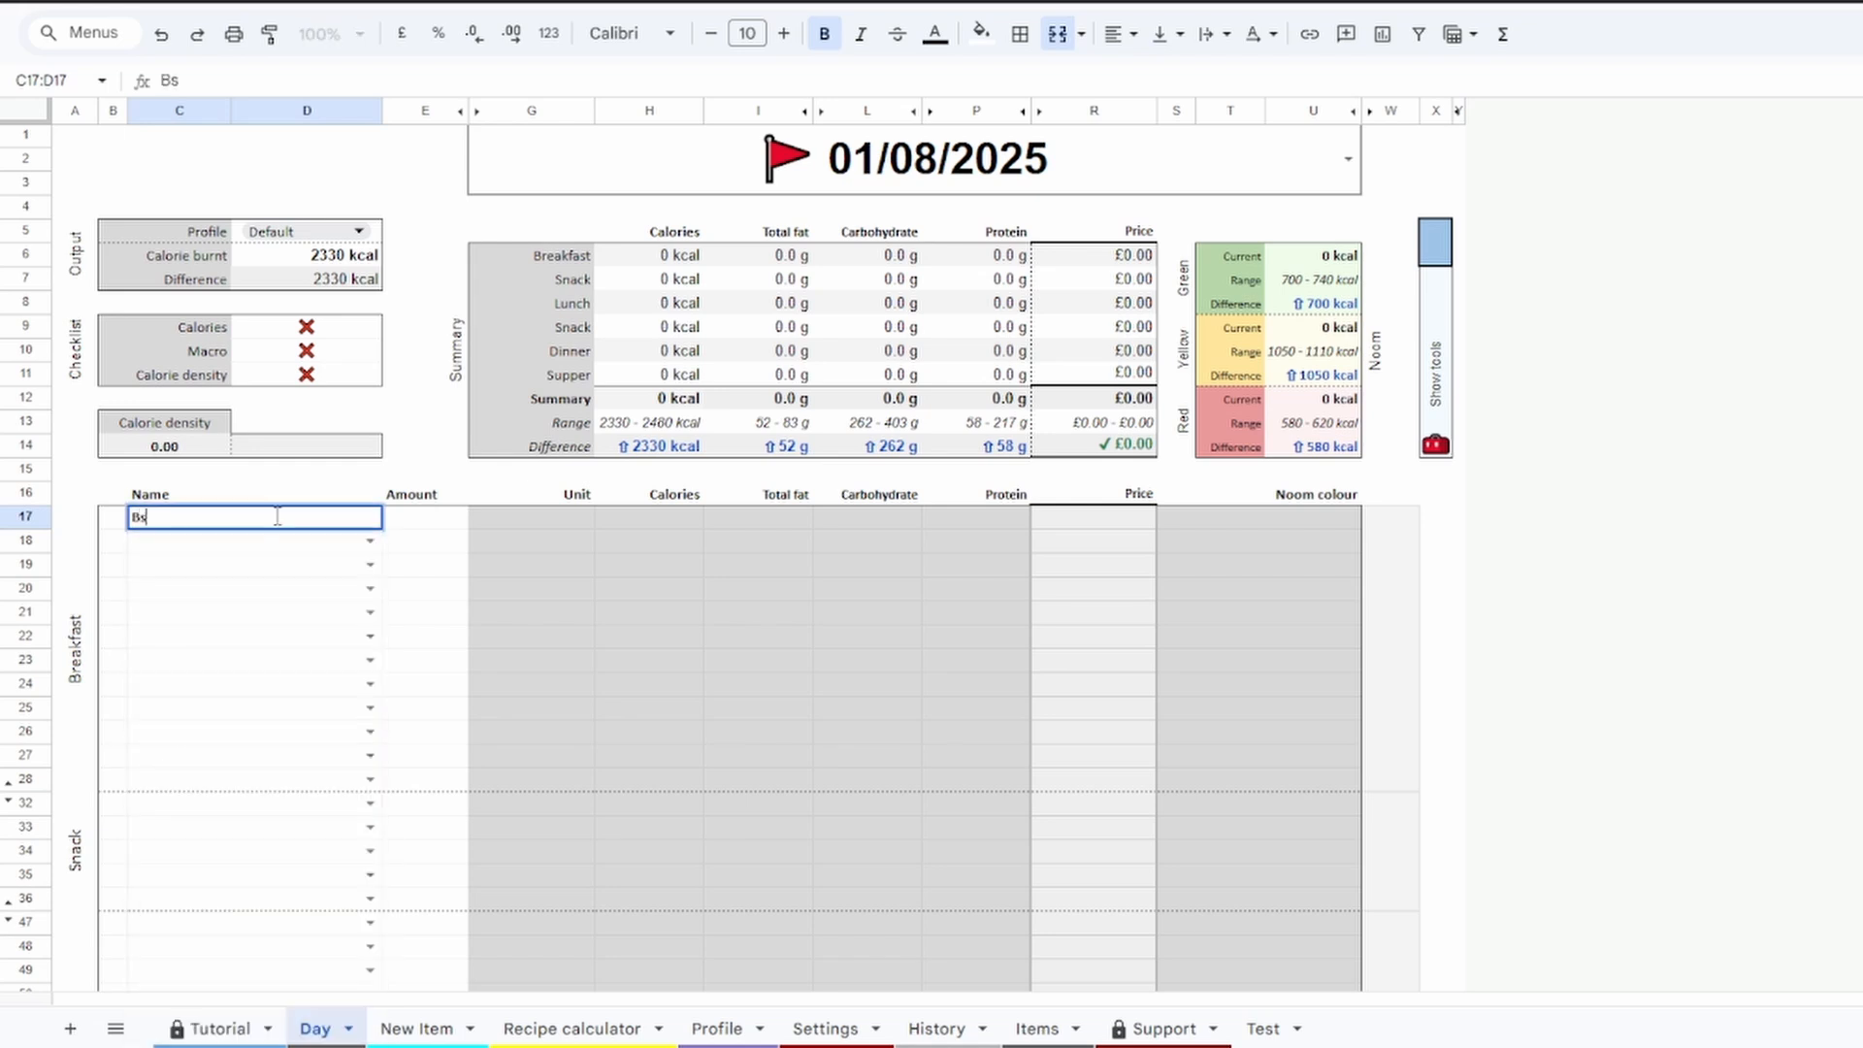
pyautogui.press('BackSpace')
pyautogui.press('Down')
pyautogui.press('Down')
pyautogui.press('Return')
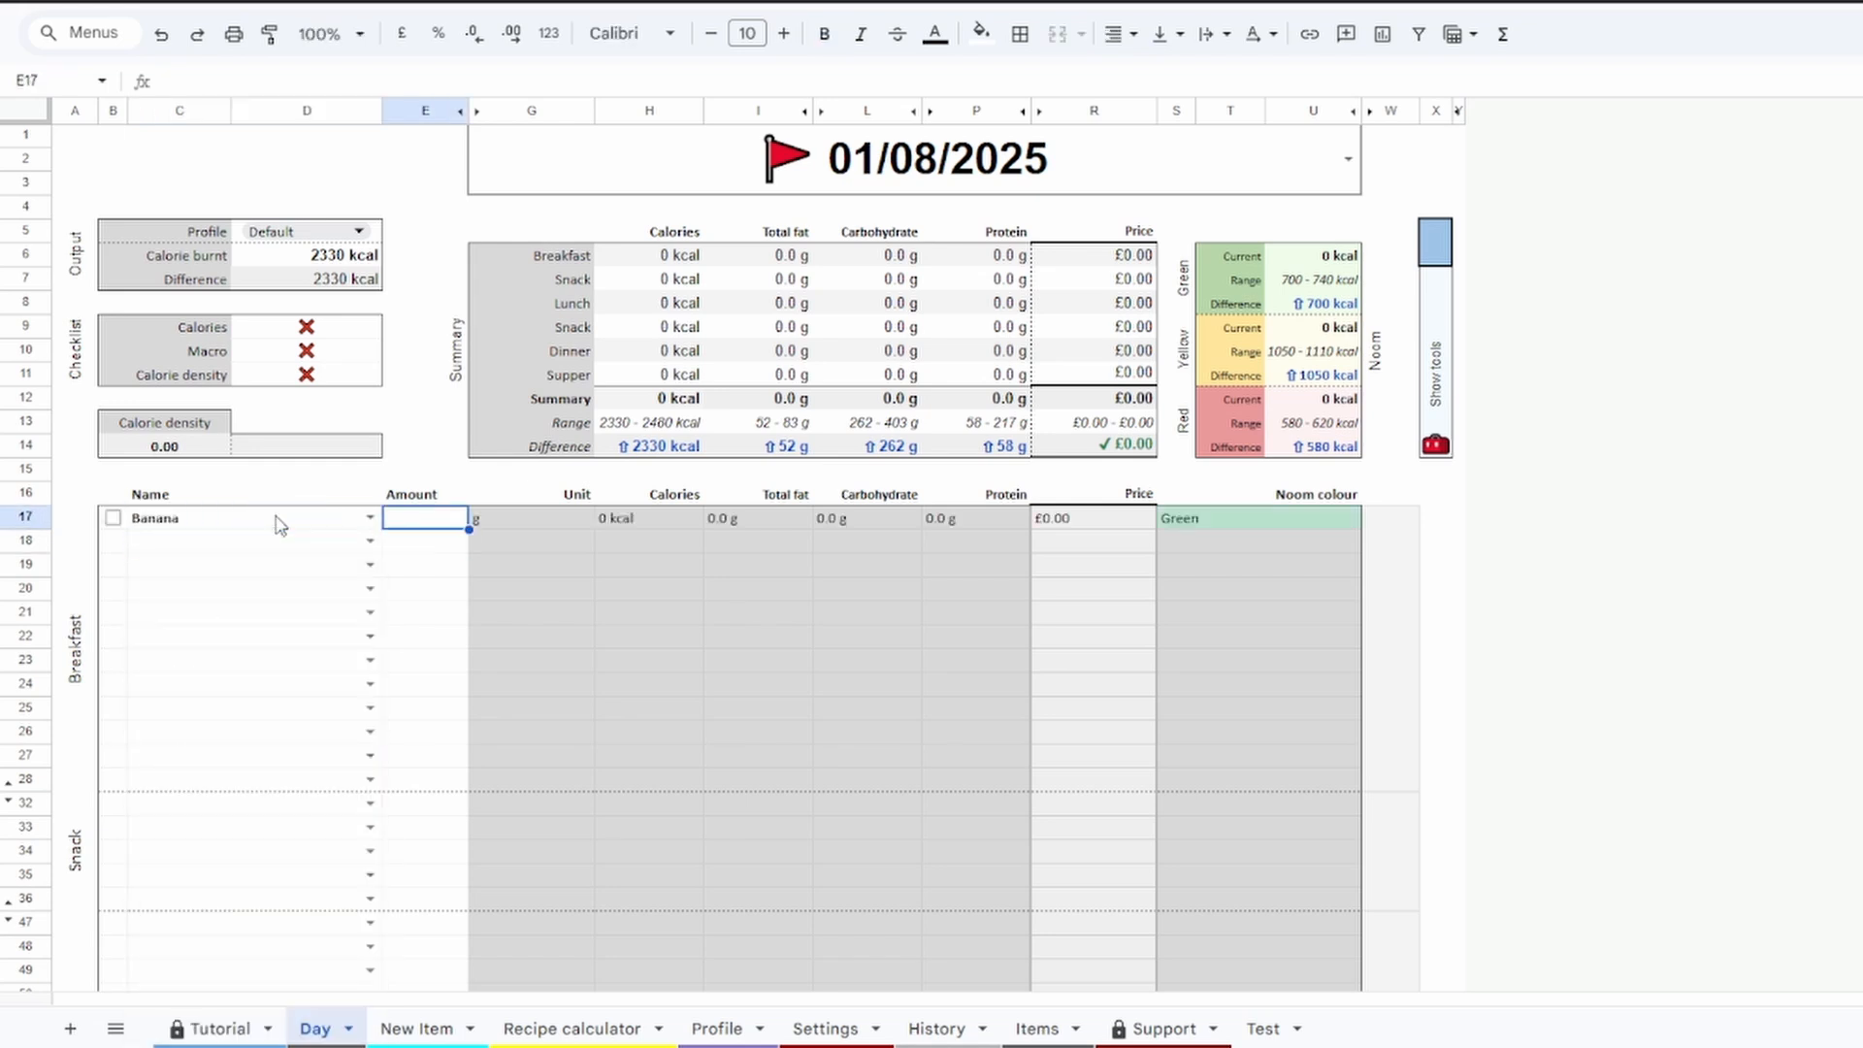
# Enter Banana's Breakfast amount as 200, change it to 2000, and check the calculated price in its row
pyautogui.write('200')
pyautogui.press('Return')
pyautogui.press('Up')
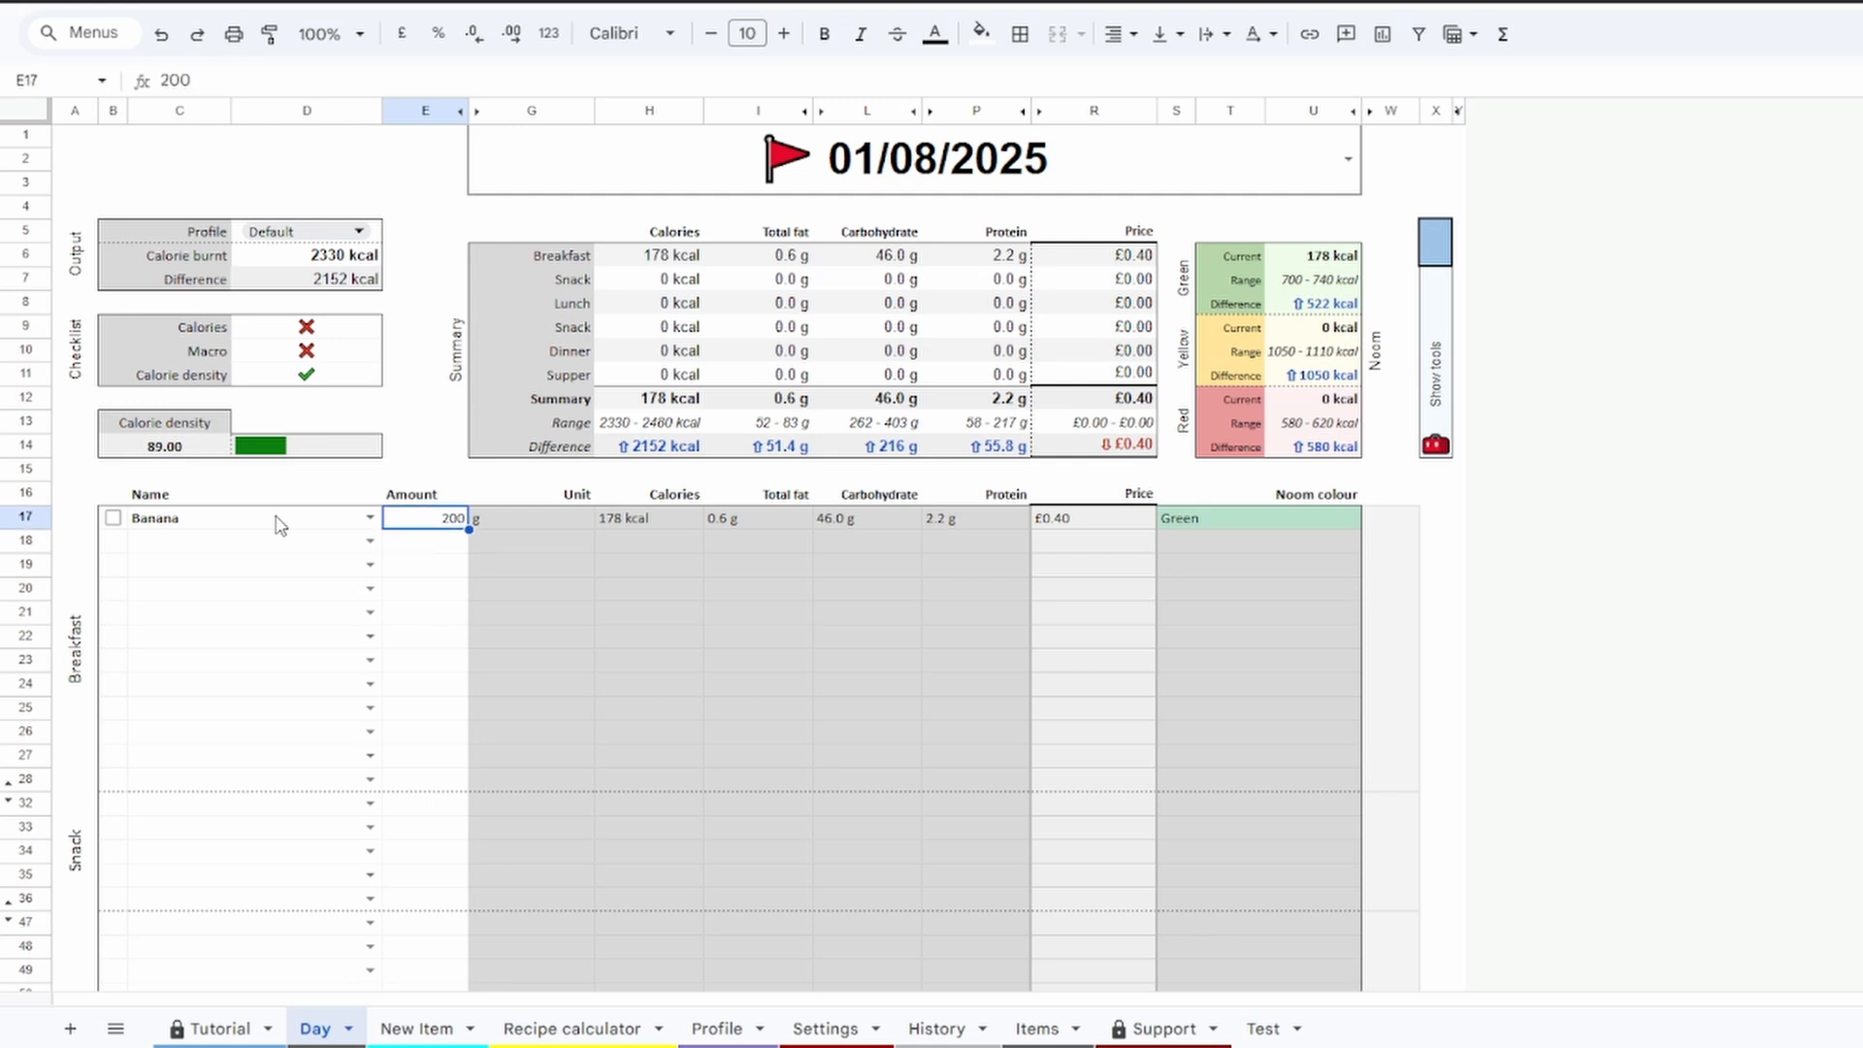
pyautogui.write('2000')
pyautogui.press('Return')
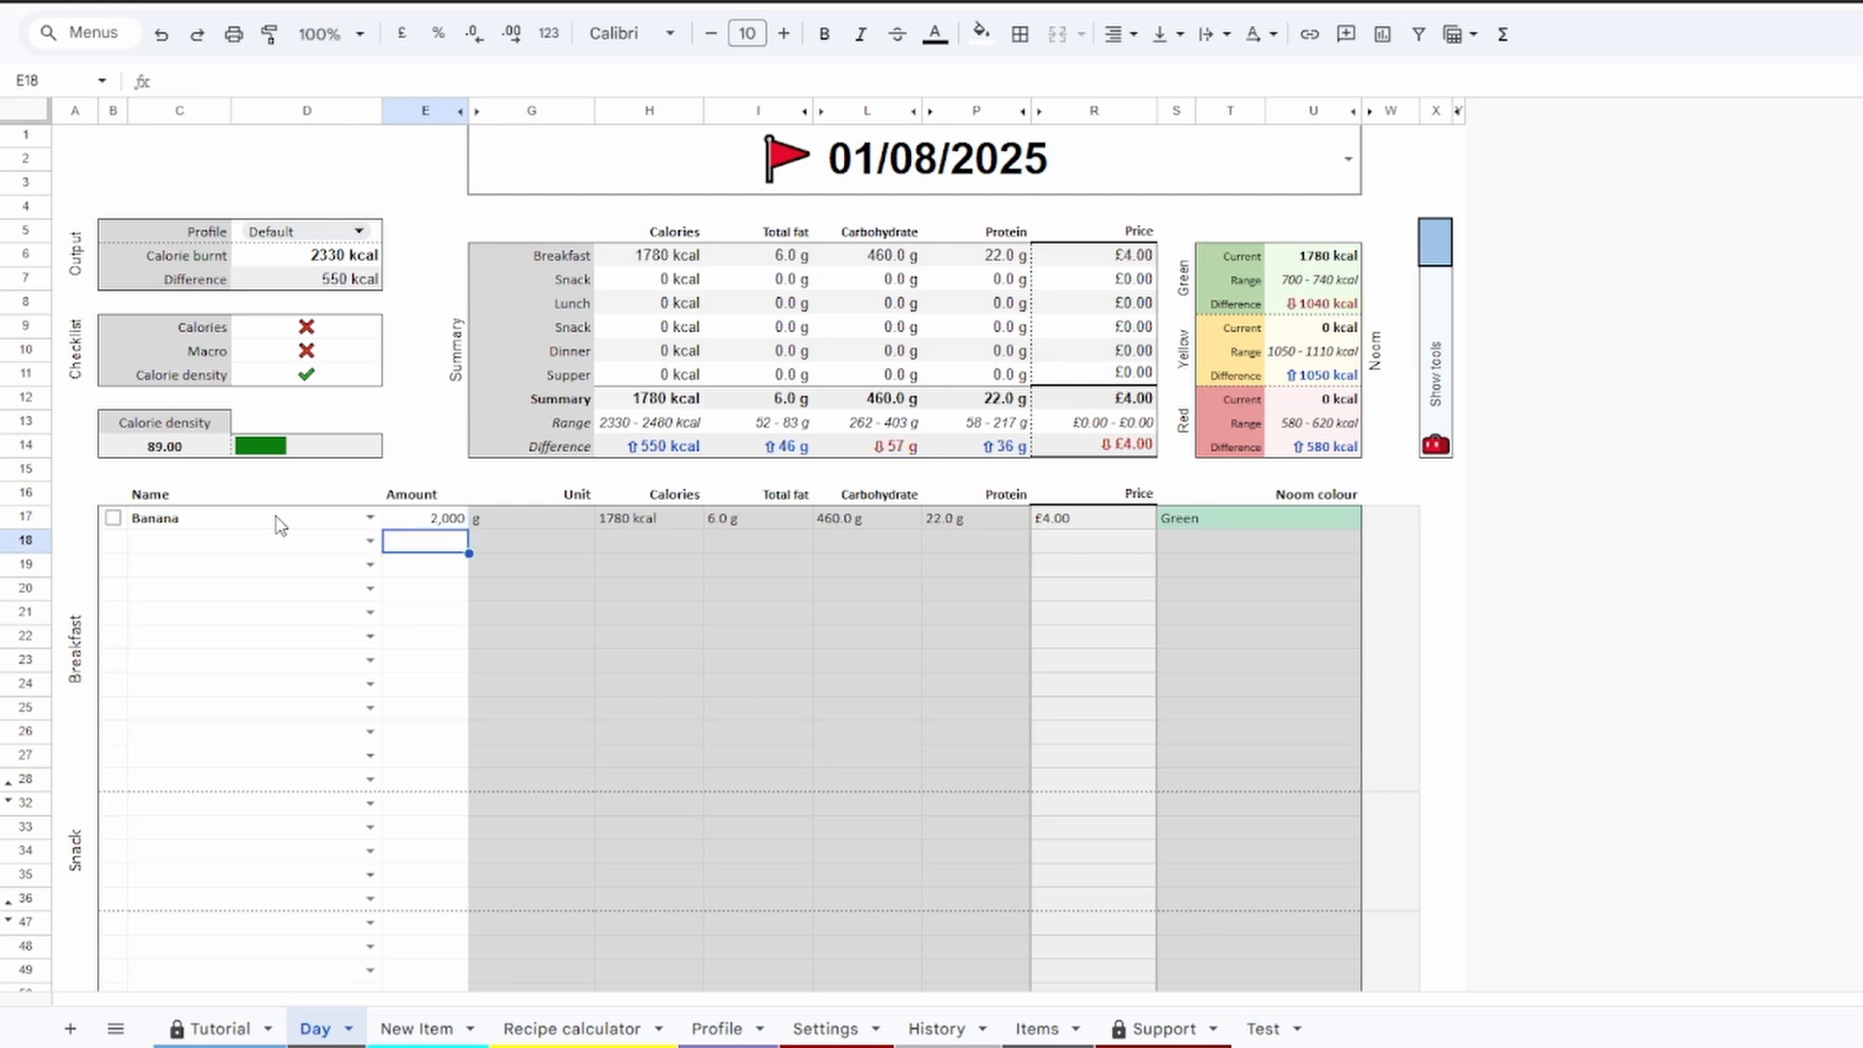
pyautogui.press('Up')
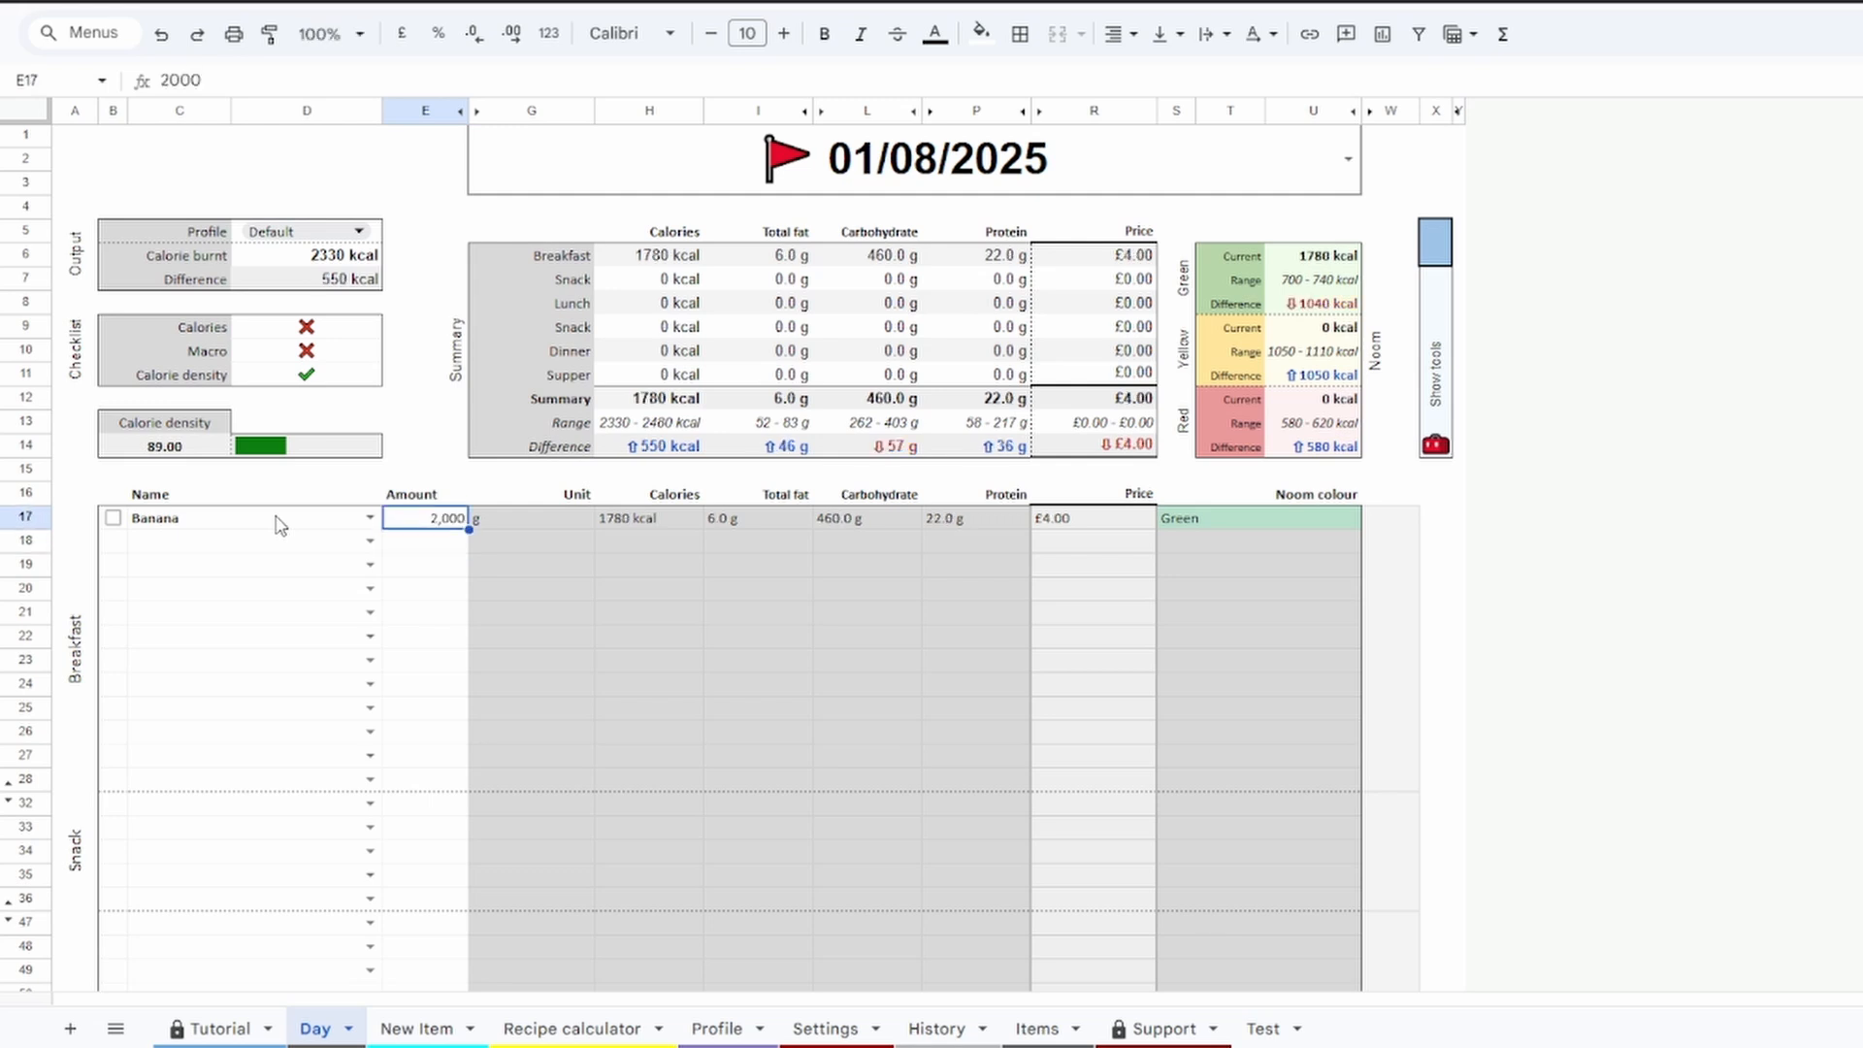
pyautogui.click(1107, 521)
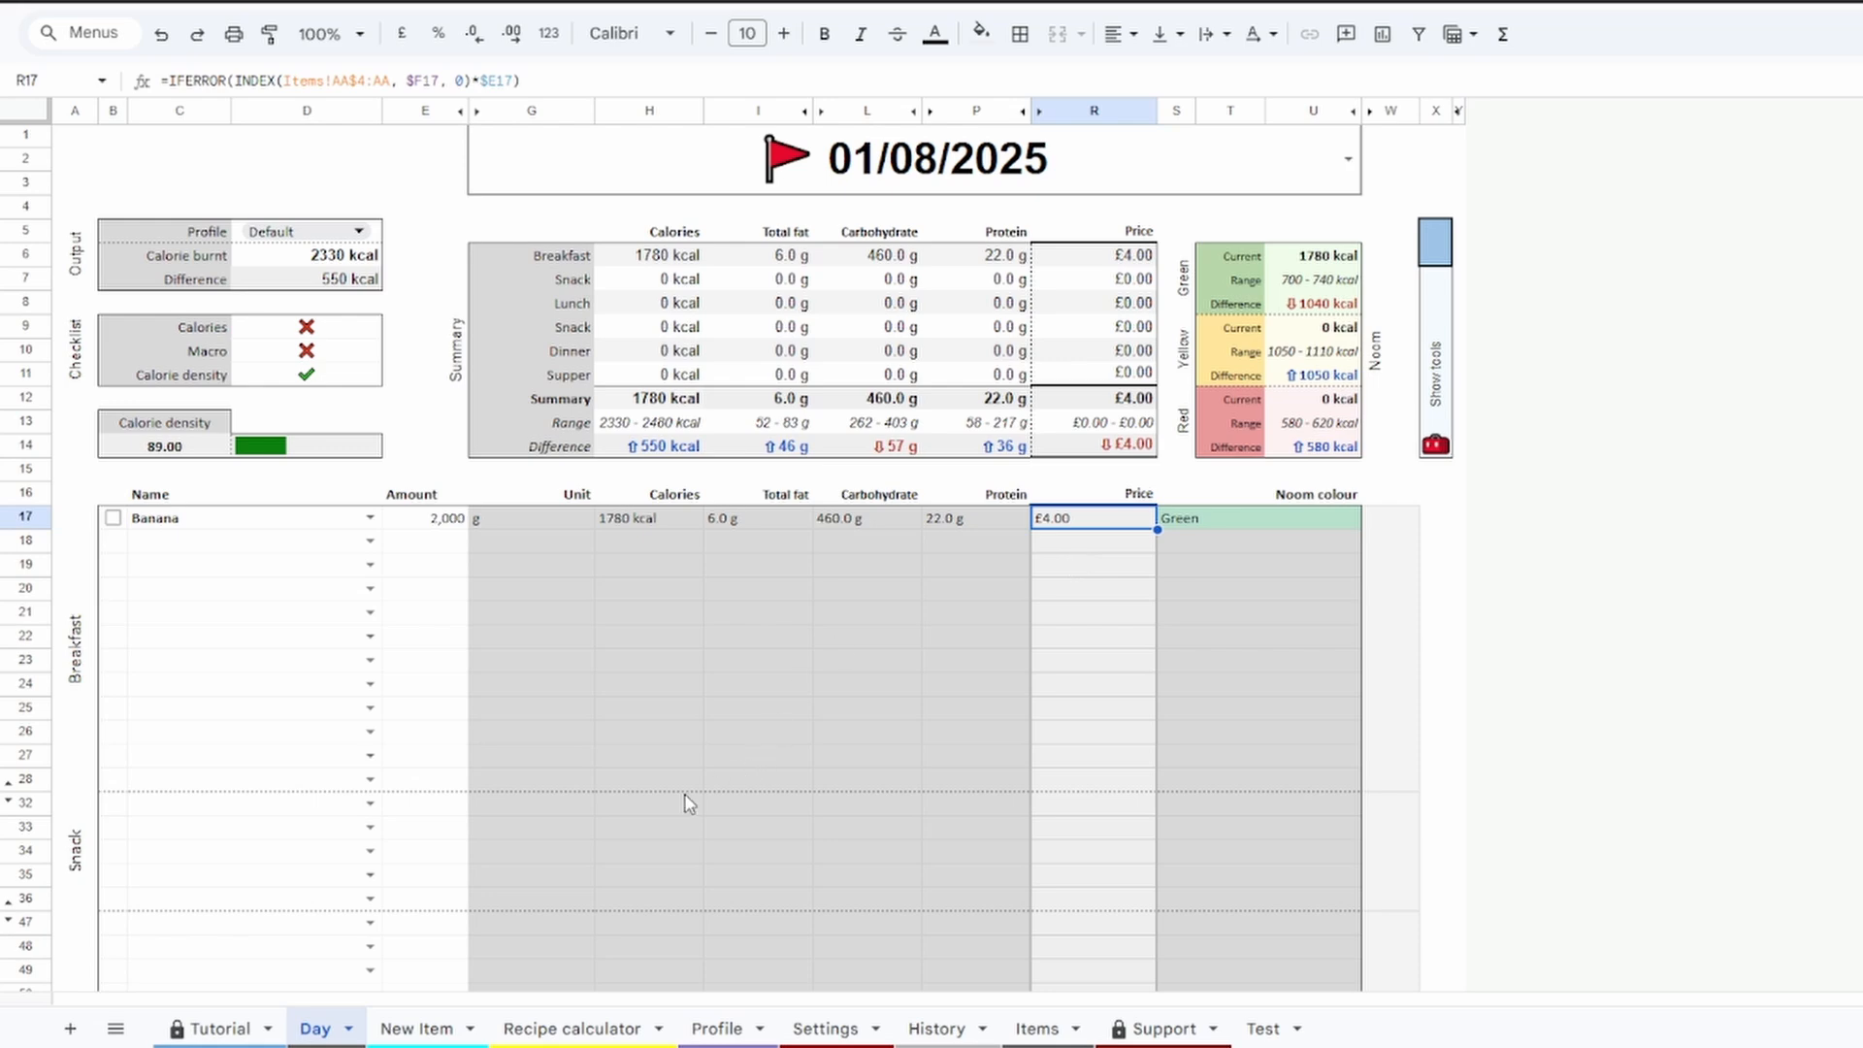
# Set the maximum budget of the Default macro profile to £10 on the Profile sheet
pyautogui.click(804, 1032)
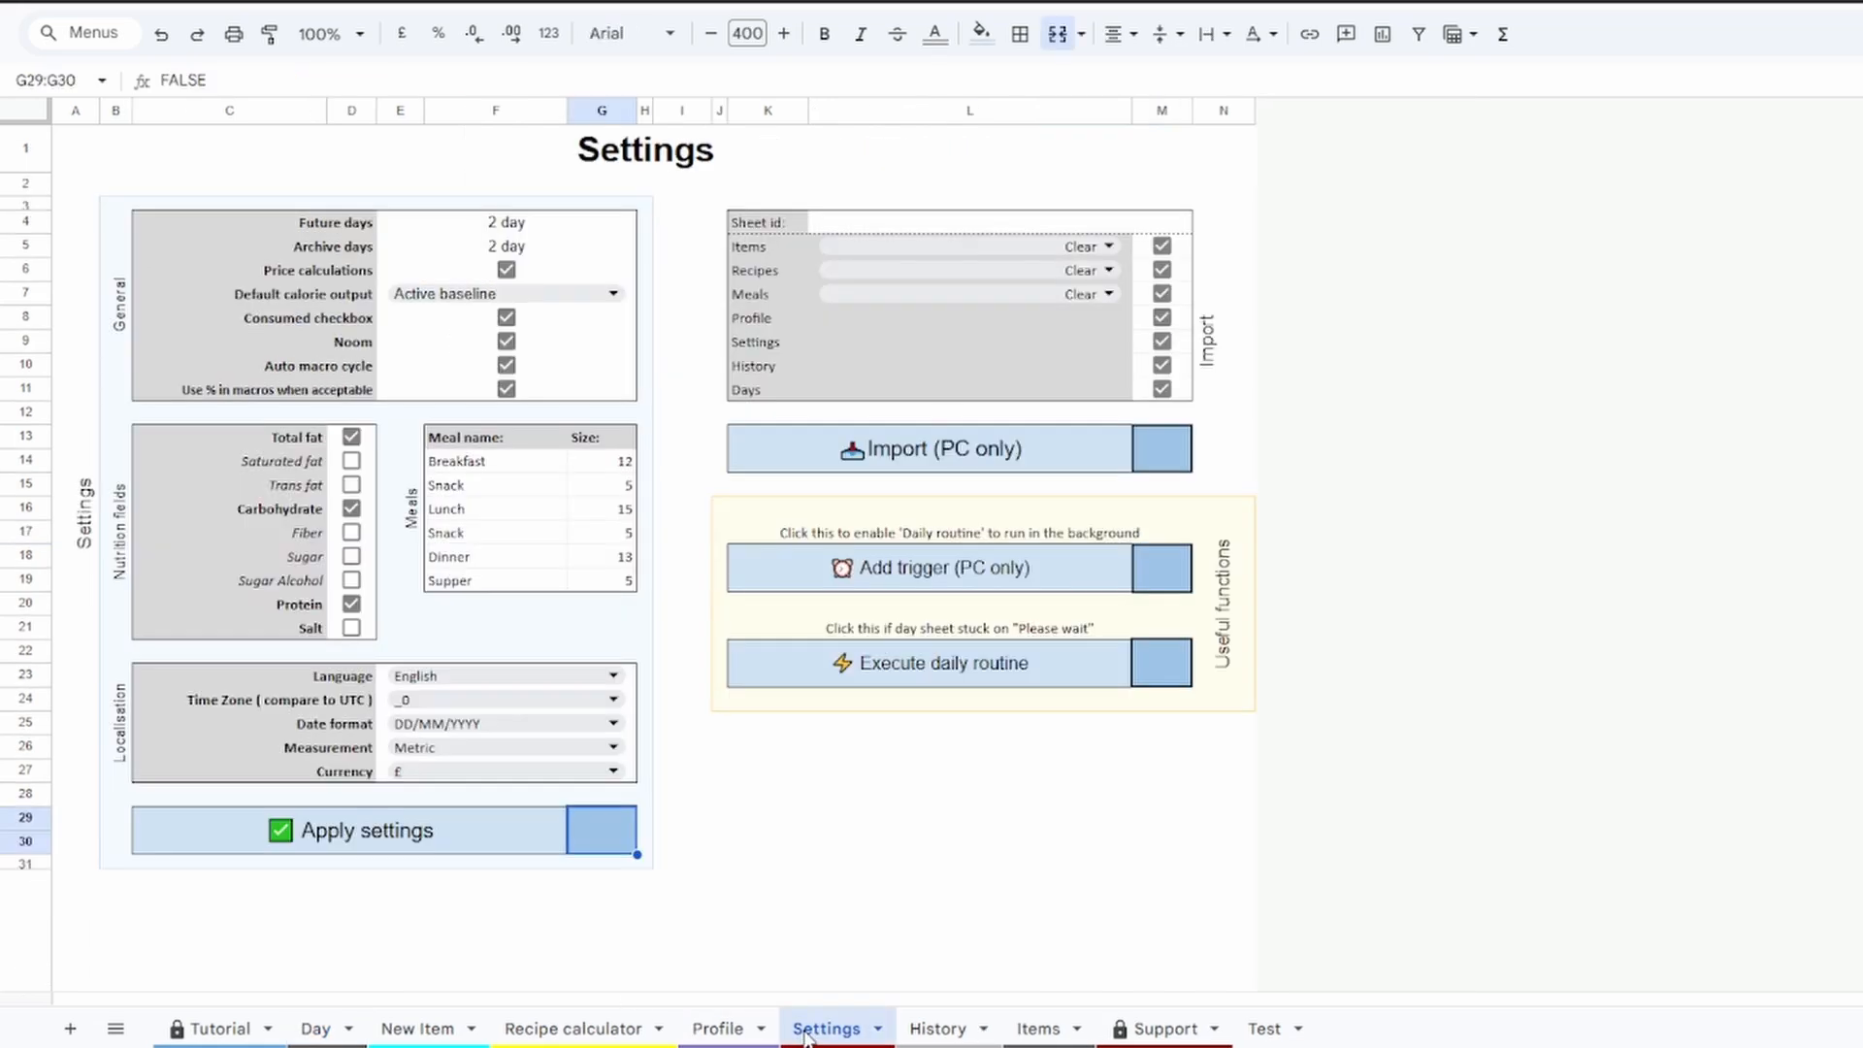
pyautogui.click(714, 1027)
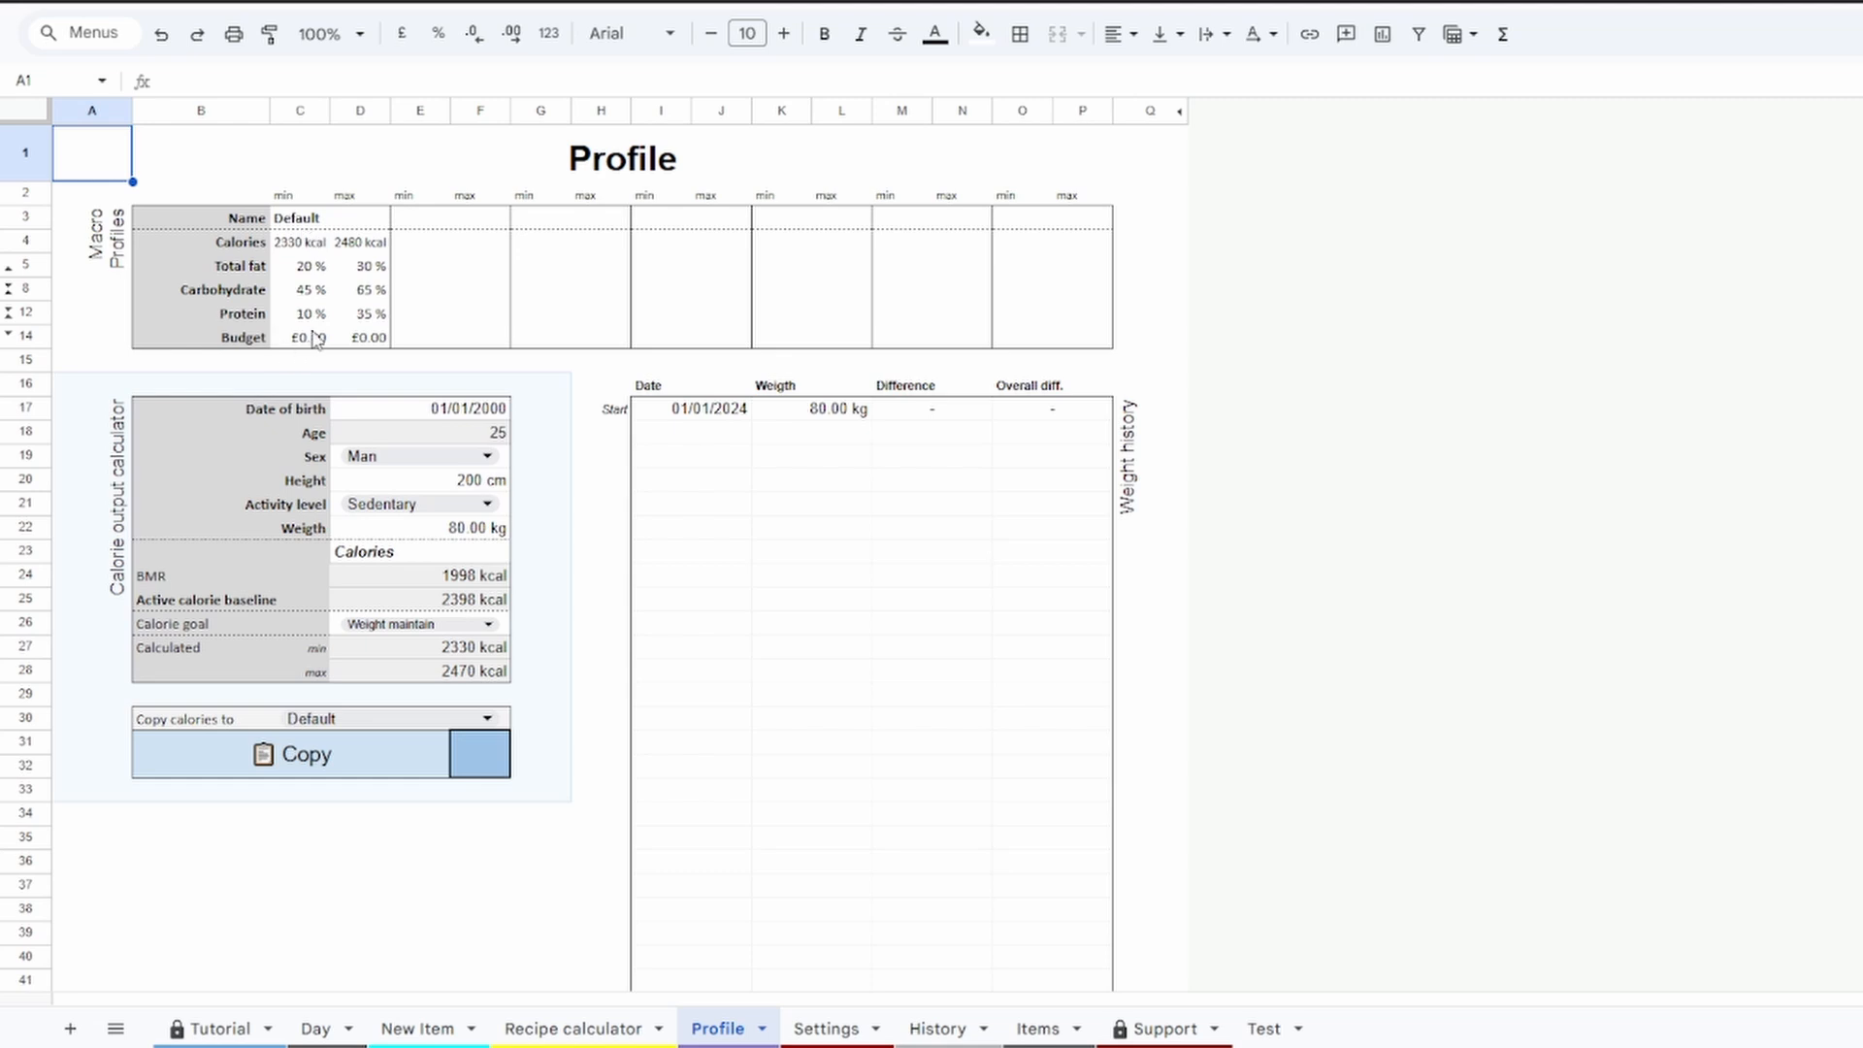
pyautogui.click(370, 337)
pyautogui.write('10')
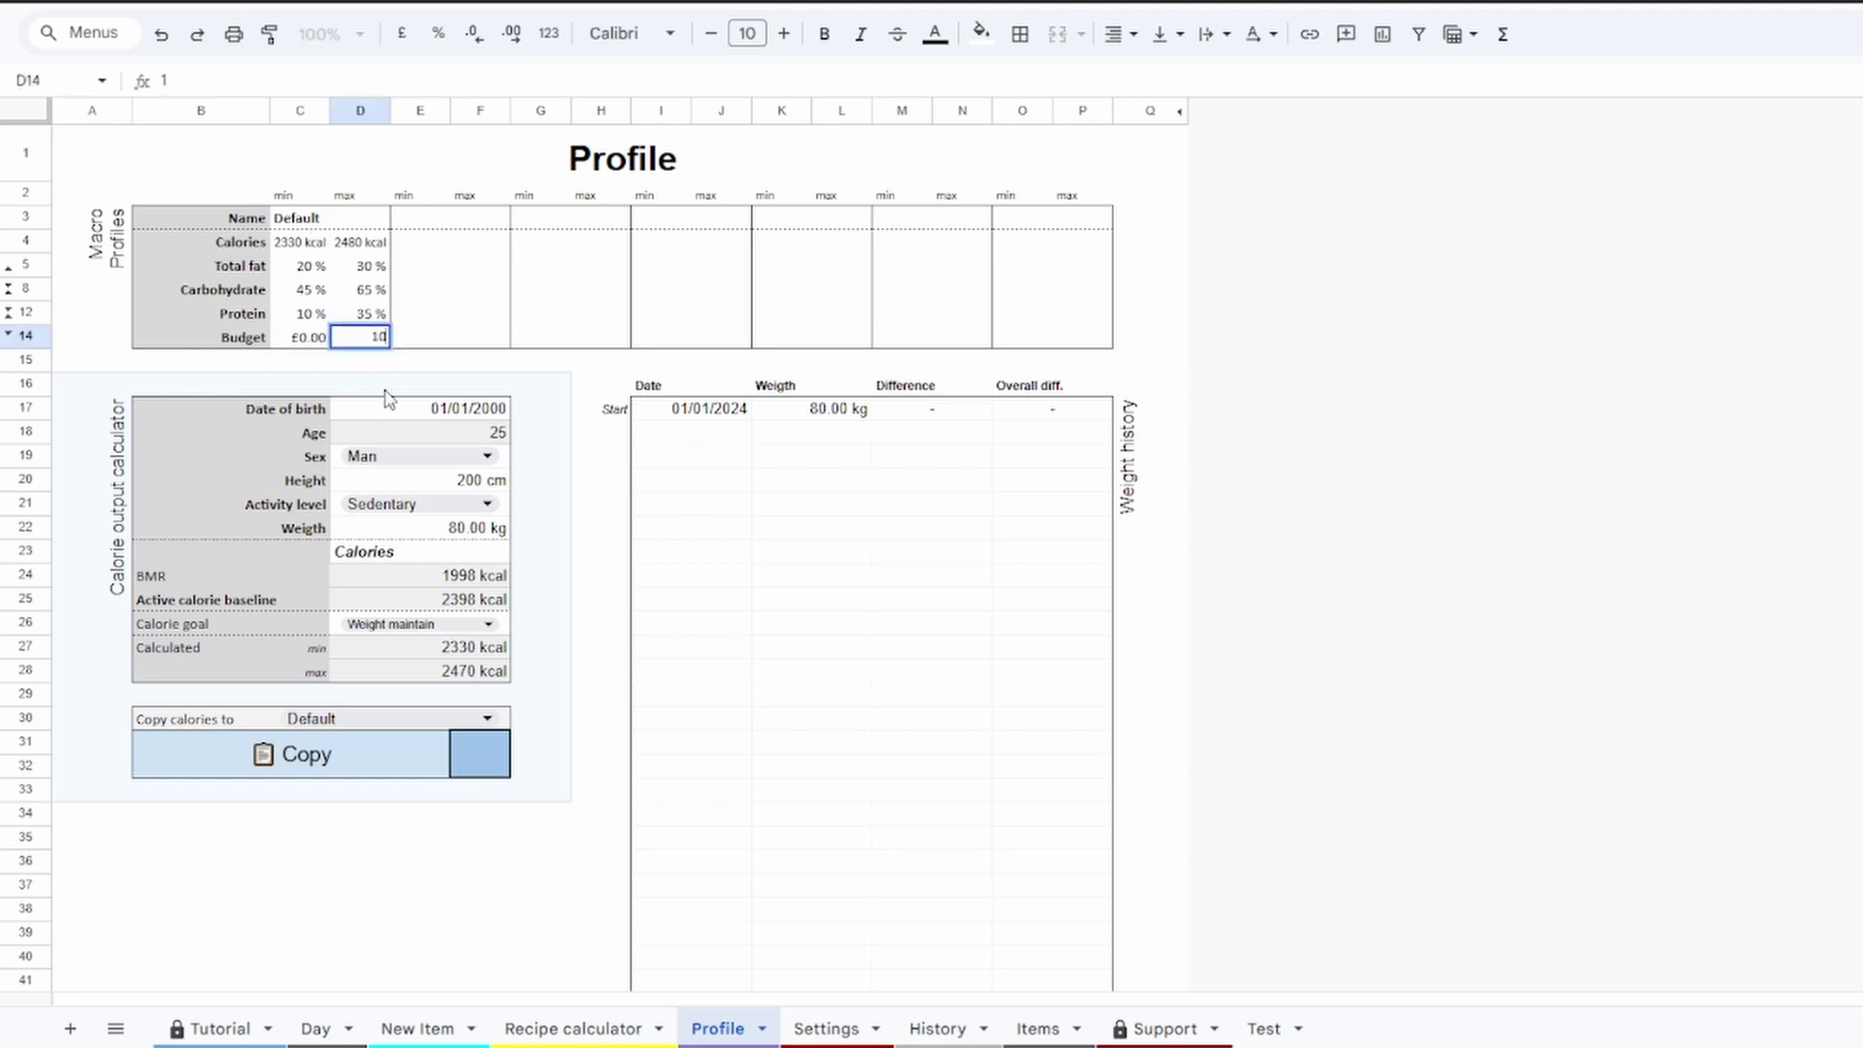
pyautogui.press('Return')
pyautogui.press('Up')
pyautogui.press('Left')
pyautogui.press('Right')
# Check the price range on the Day sheet and clear Banana from the first Breakfast row
pyautogui.click(315, 1028)
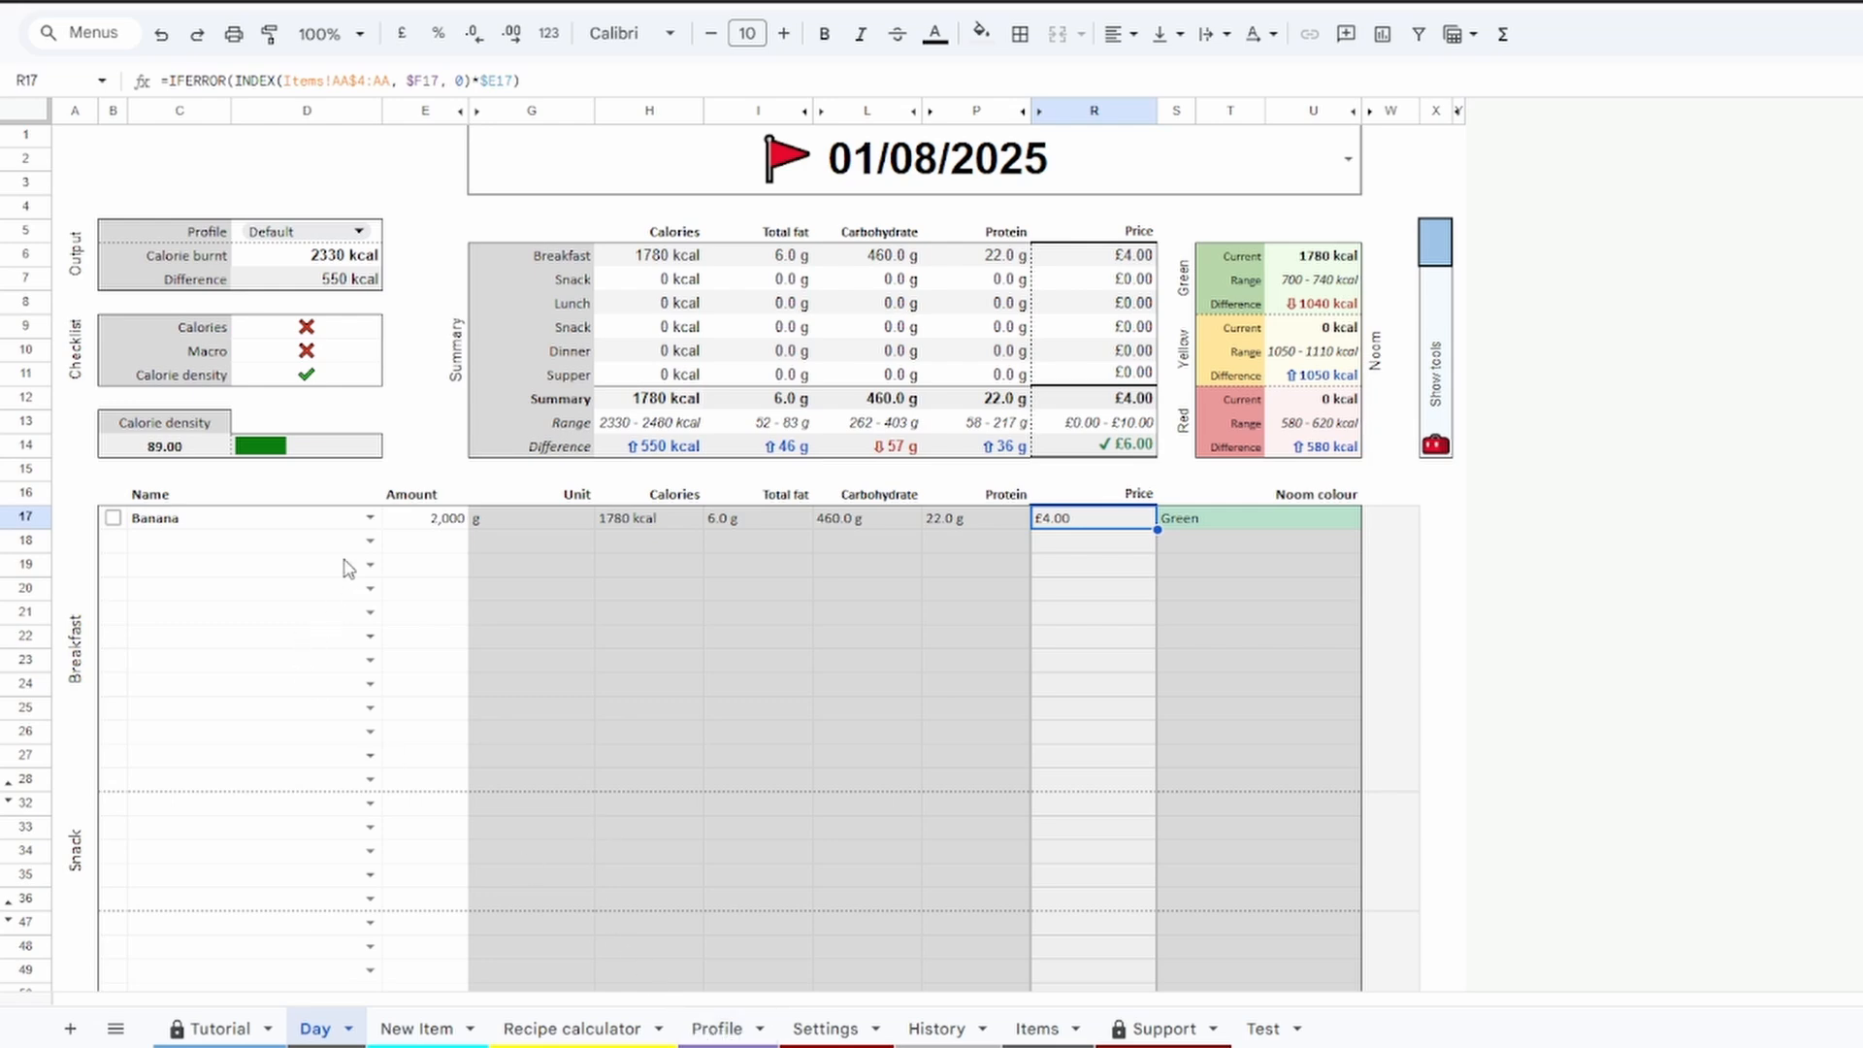
pyautogui.click(339, 522)
pyautogui.press('Delete')
pyautogui.click(439, 523)
# Toggle the Price calculations option off and back on in the Settings sheet
pyautogui.click(833, 1027)
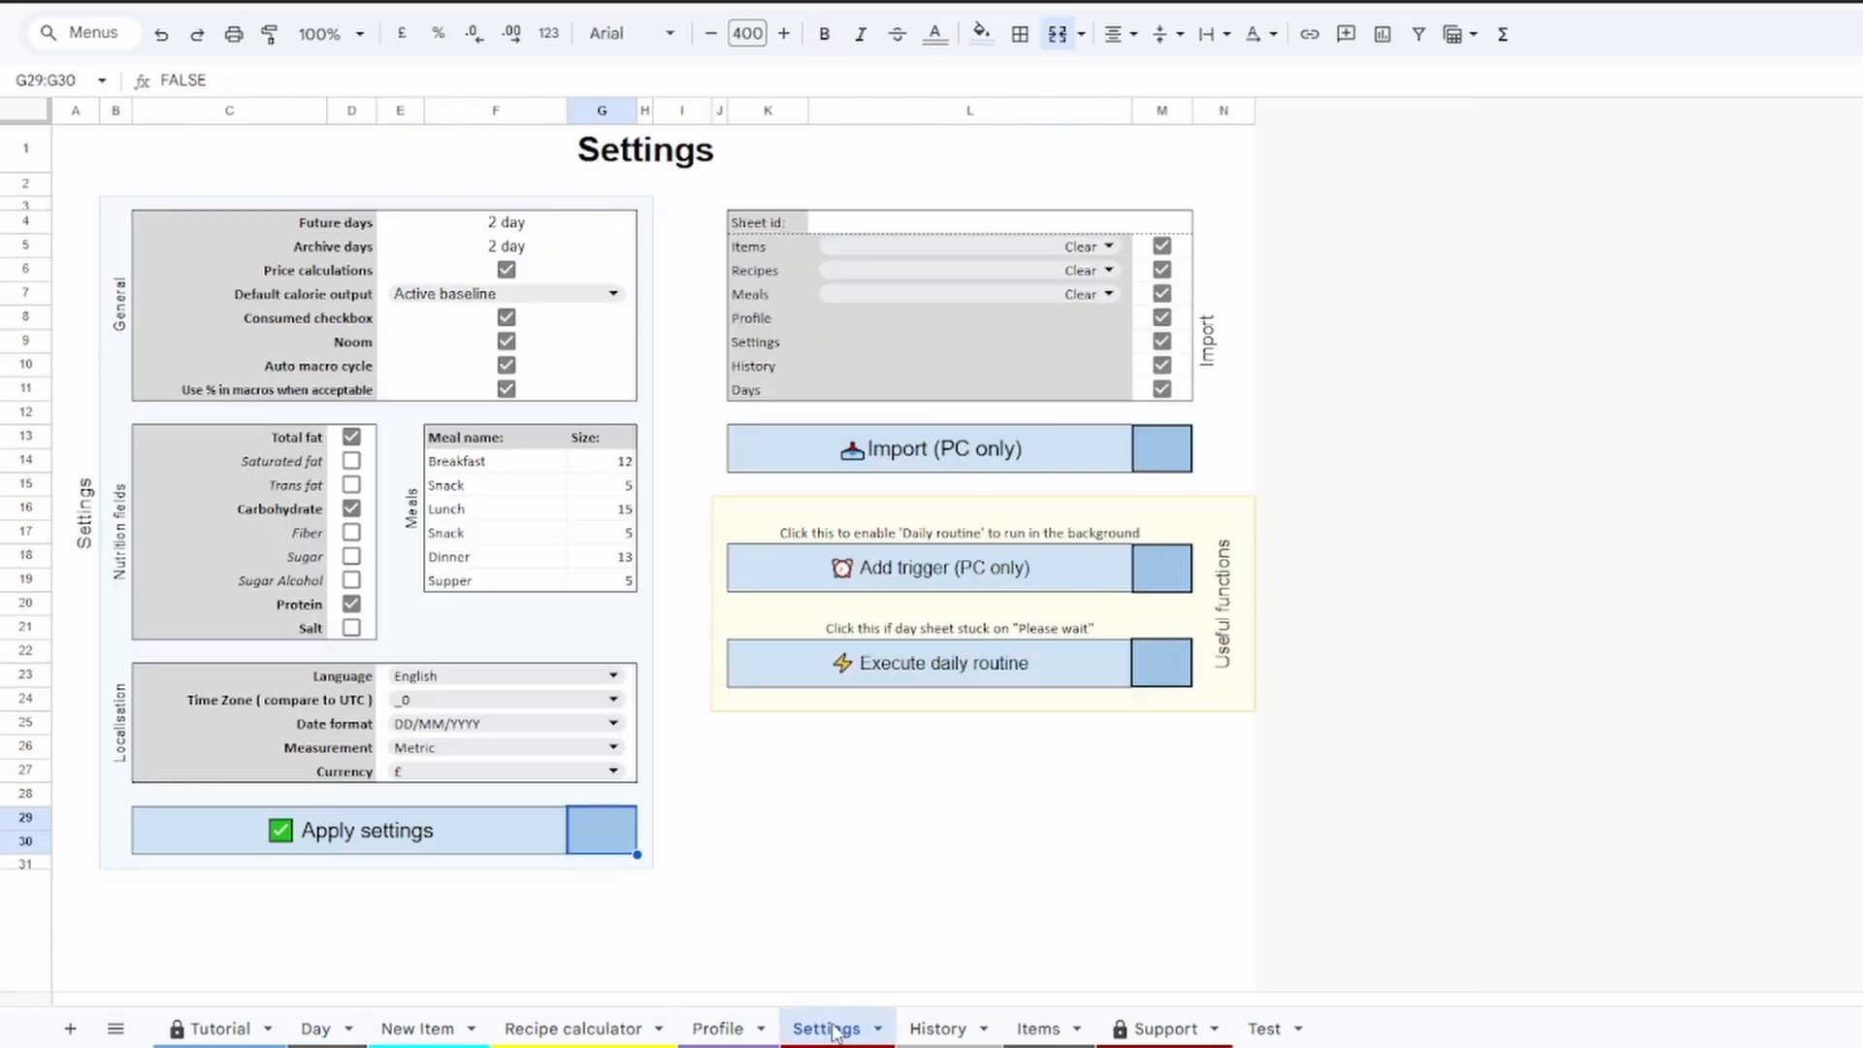
pyautogui.click(505, 272)
pyautogui.click(506, 271)
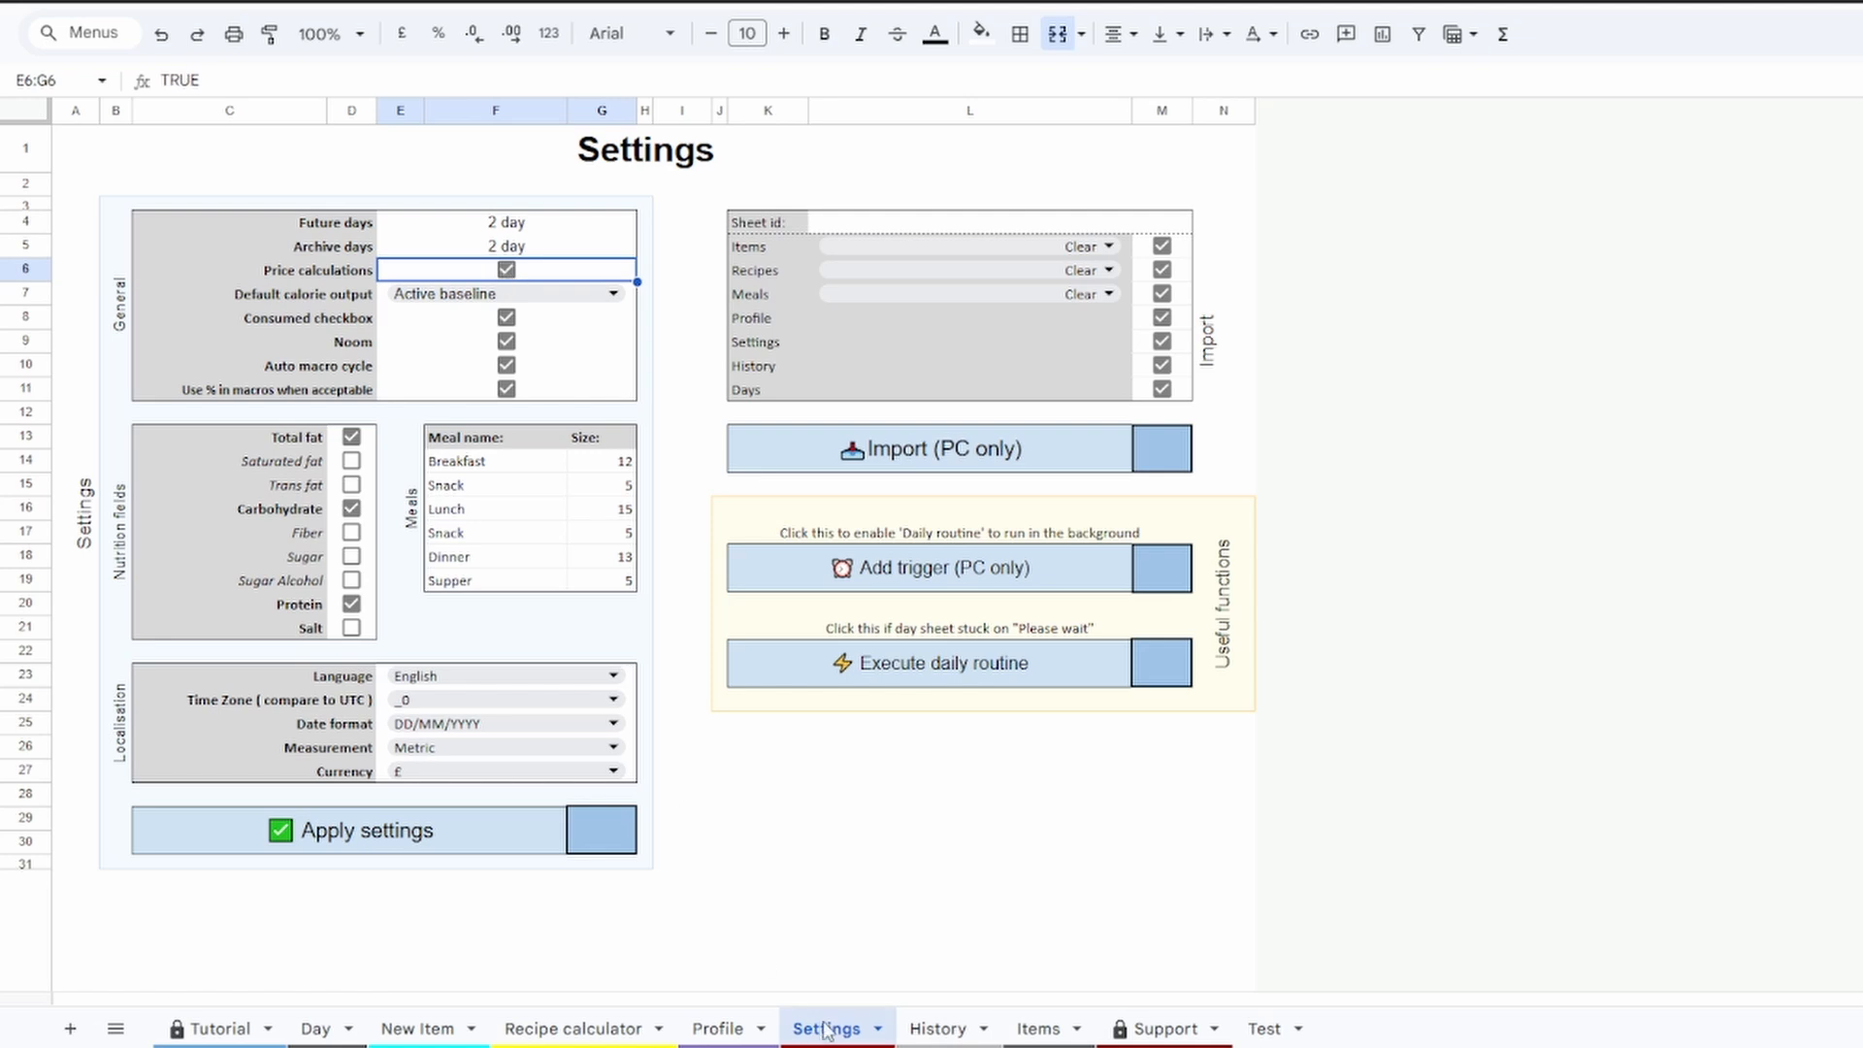
pyautogui.click(854, 850)
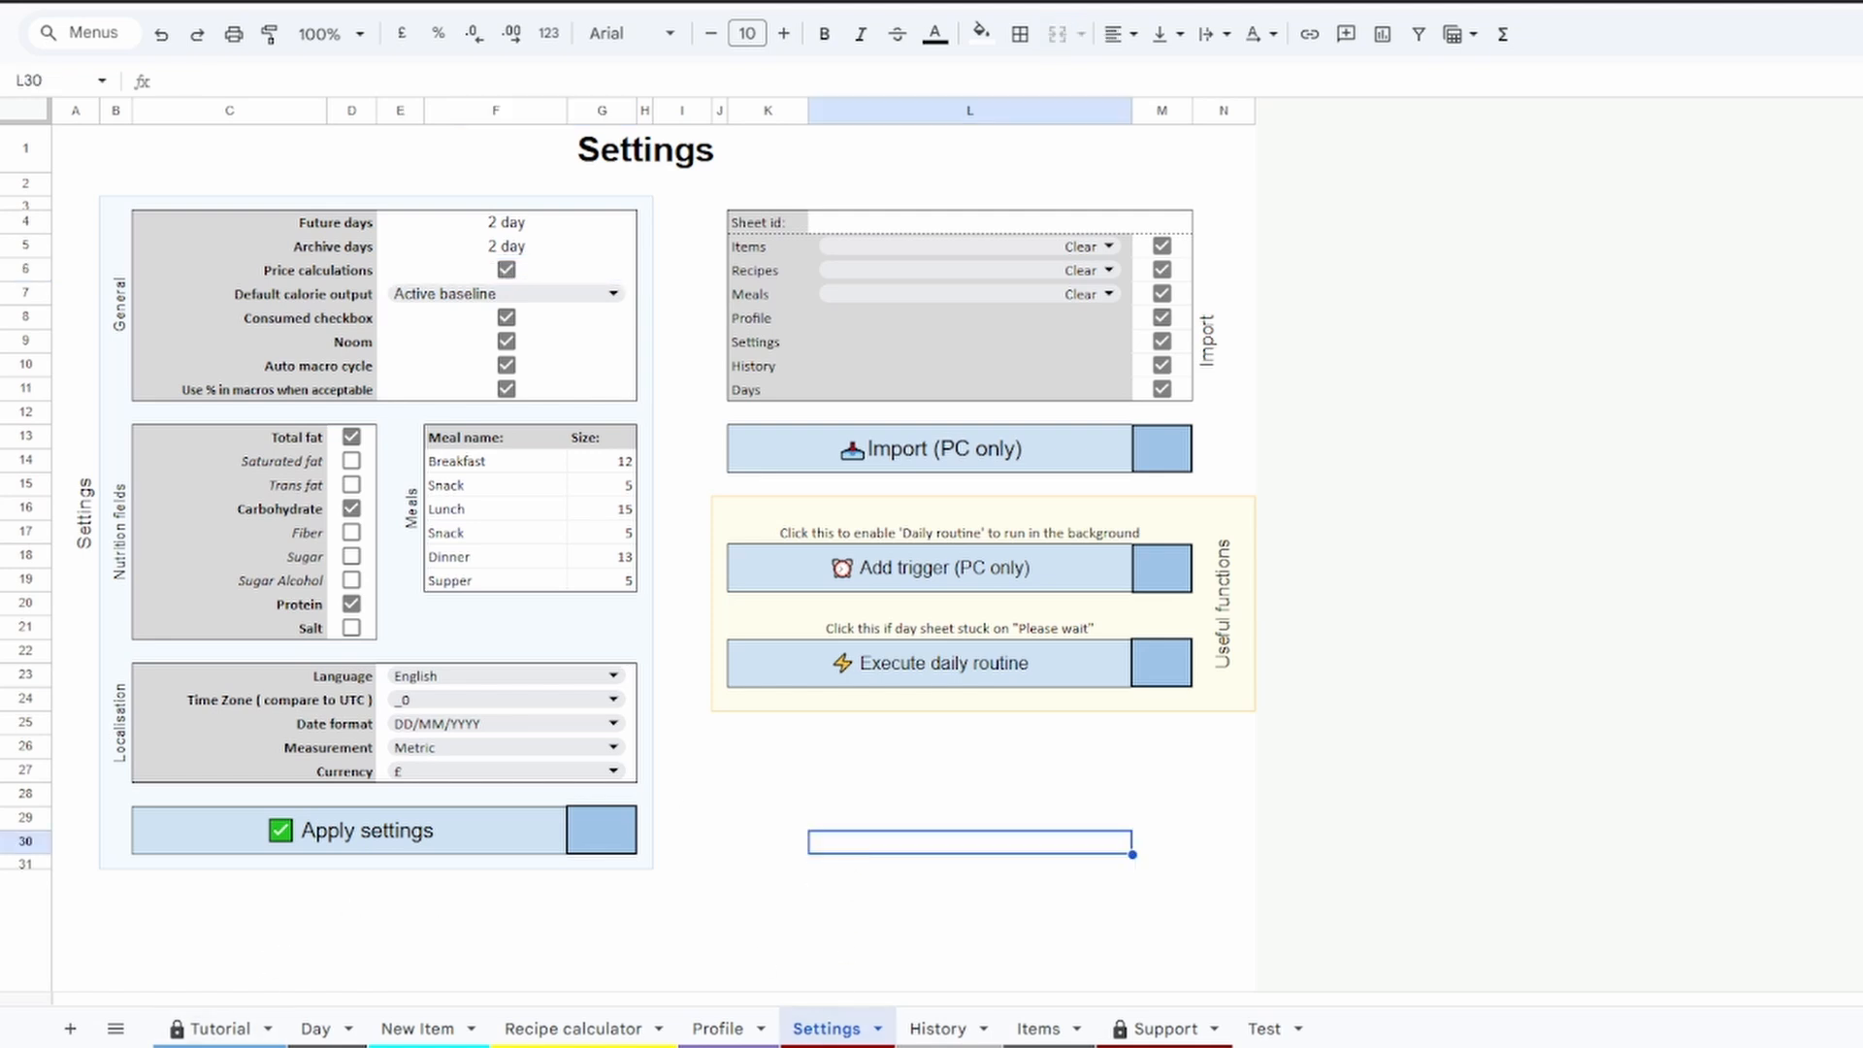
# Examine the auto delete option on the New Item and Recipe calculator sheets, including the intervals offered for new items
pyautogui.click(454, 1026)
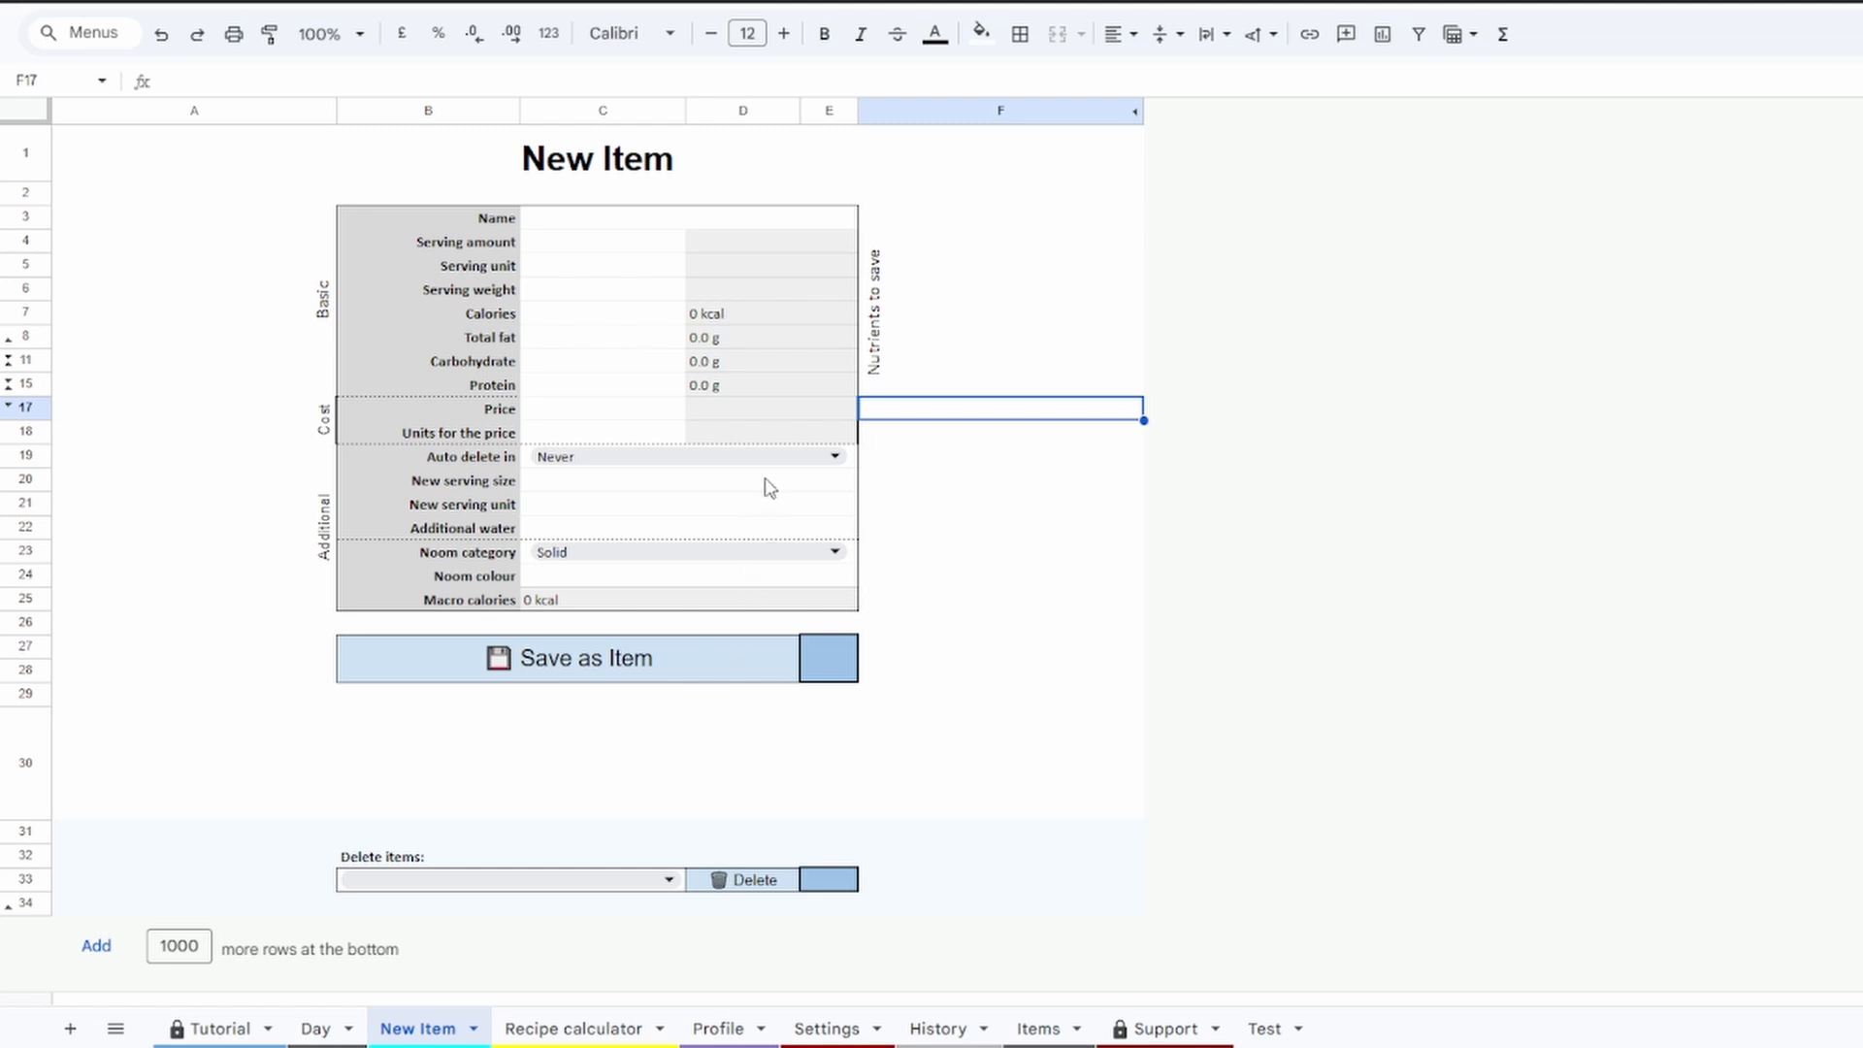
pyautogui.click(440, 466)
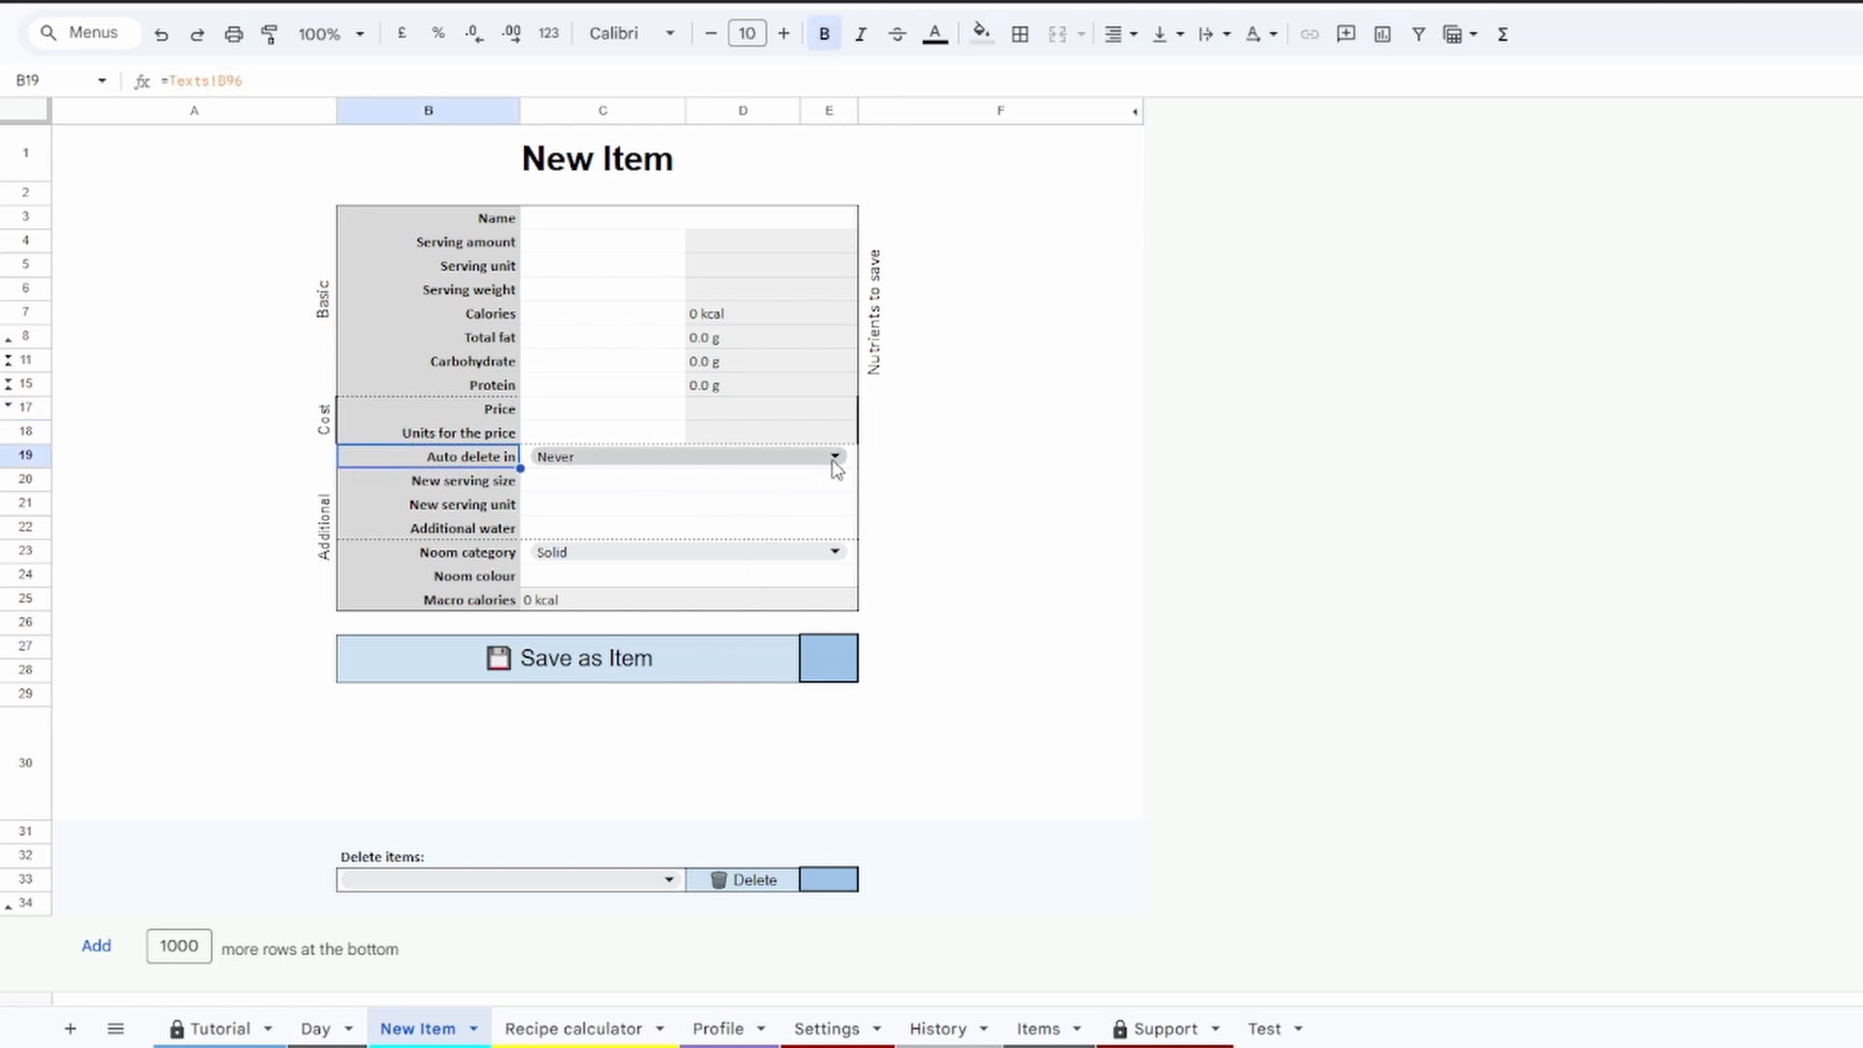
pyautogui.click(571, 1026)
pyautogui.scroll(-3, 510, 836)
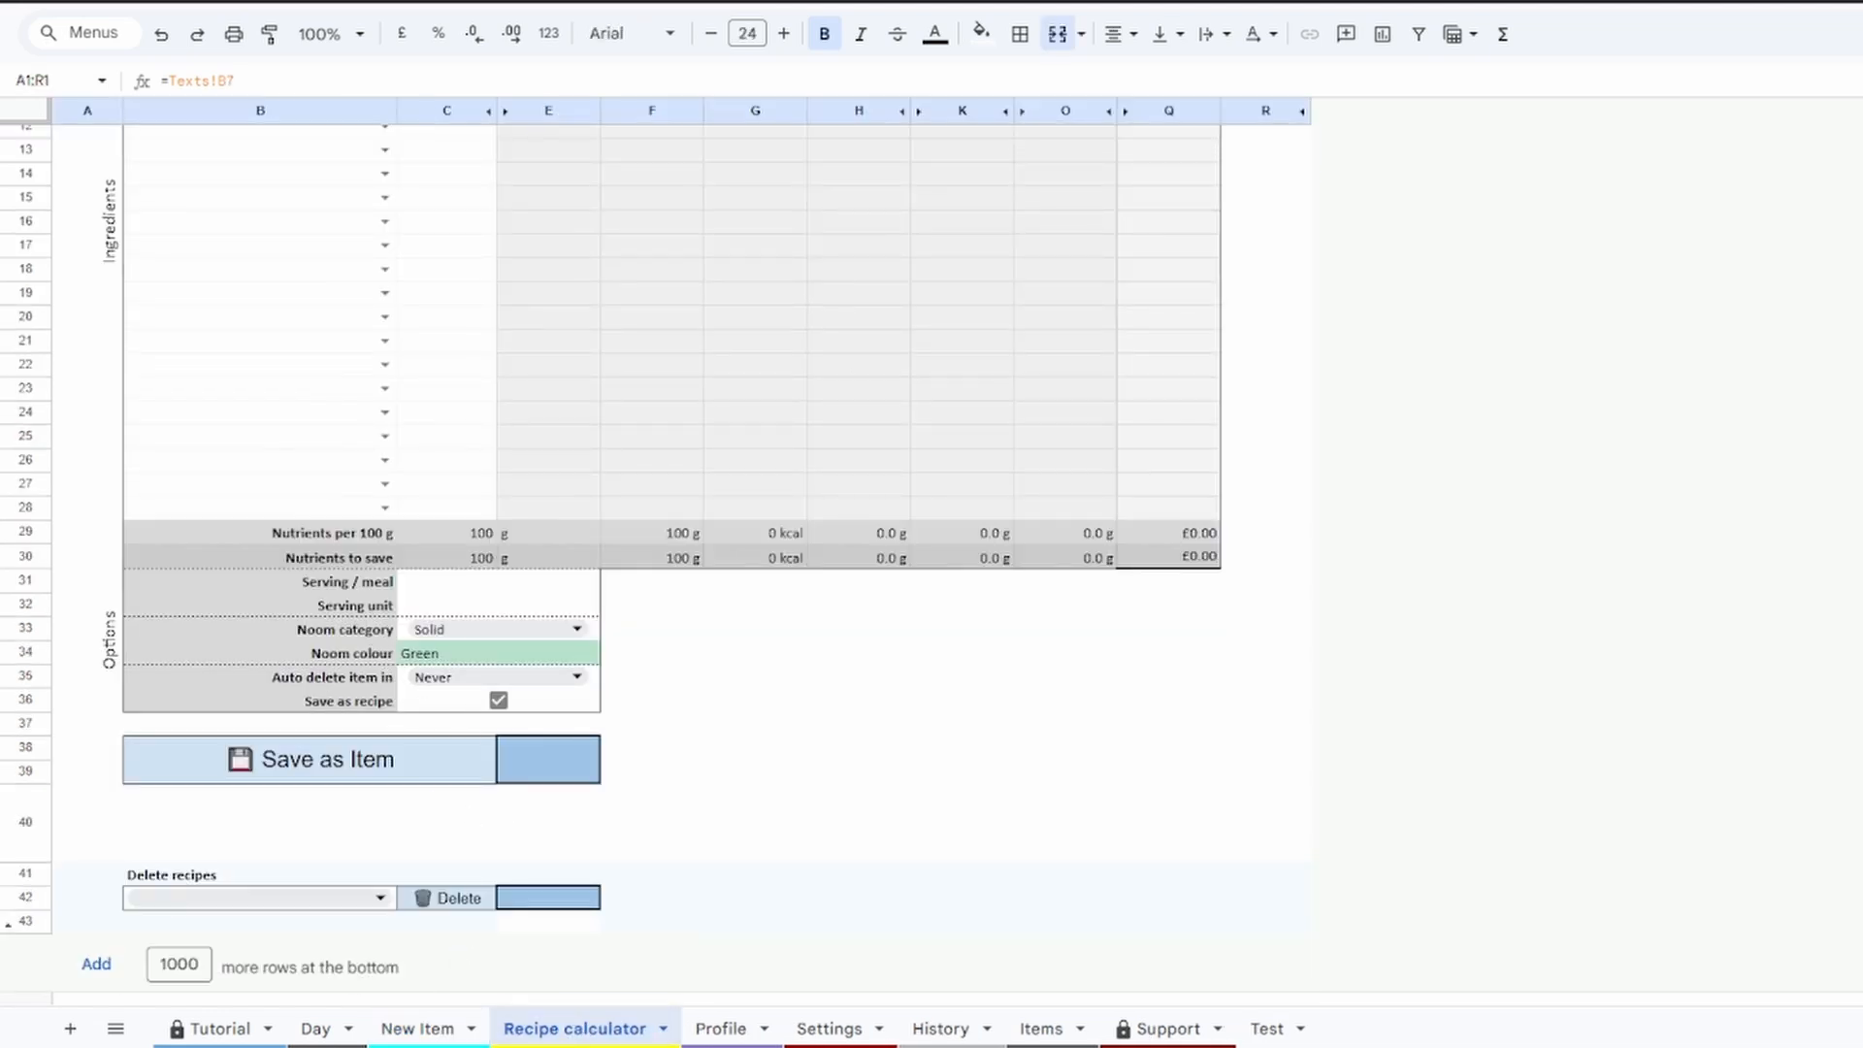
pyautogui.click(417, 1029)
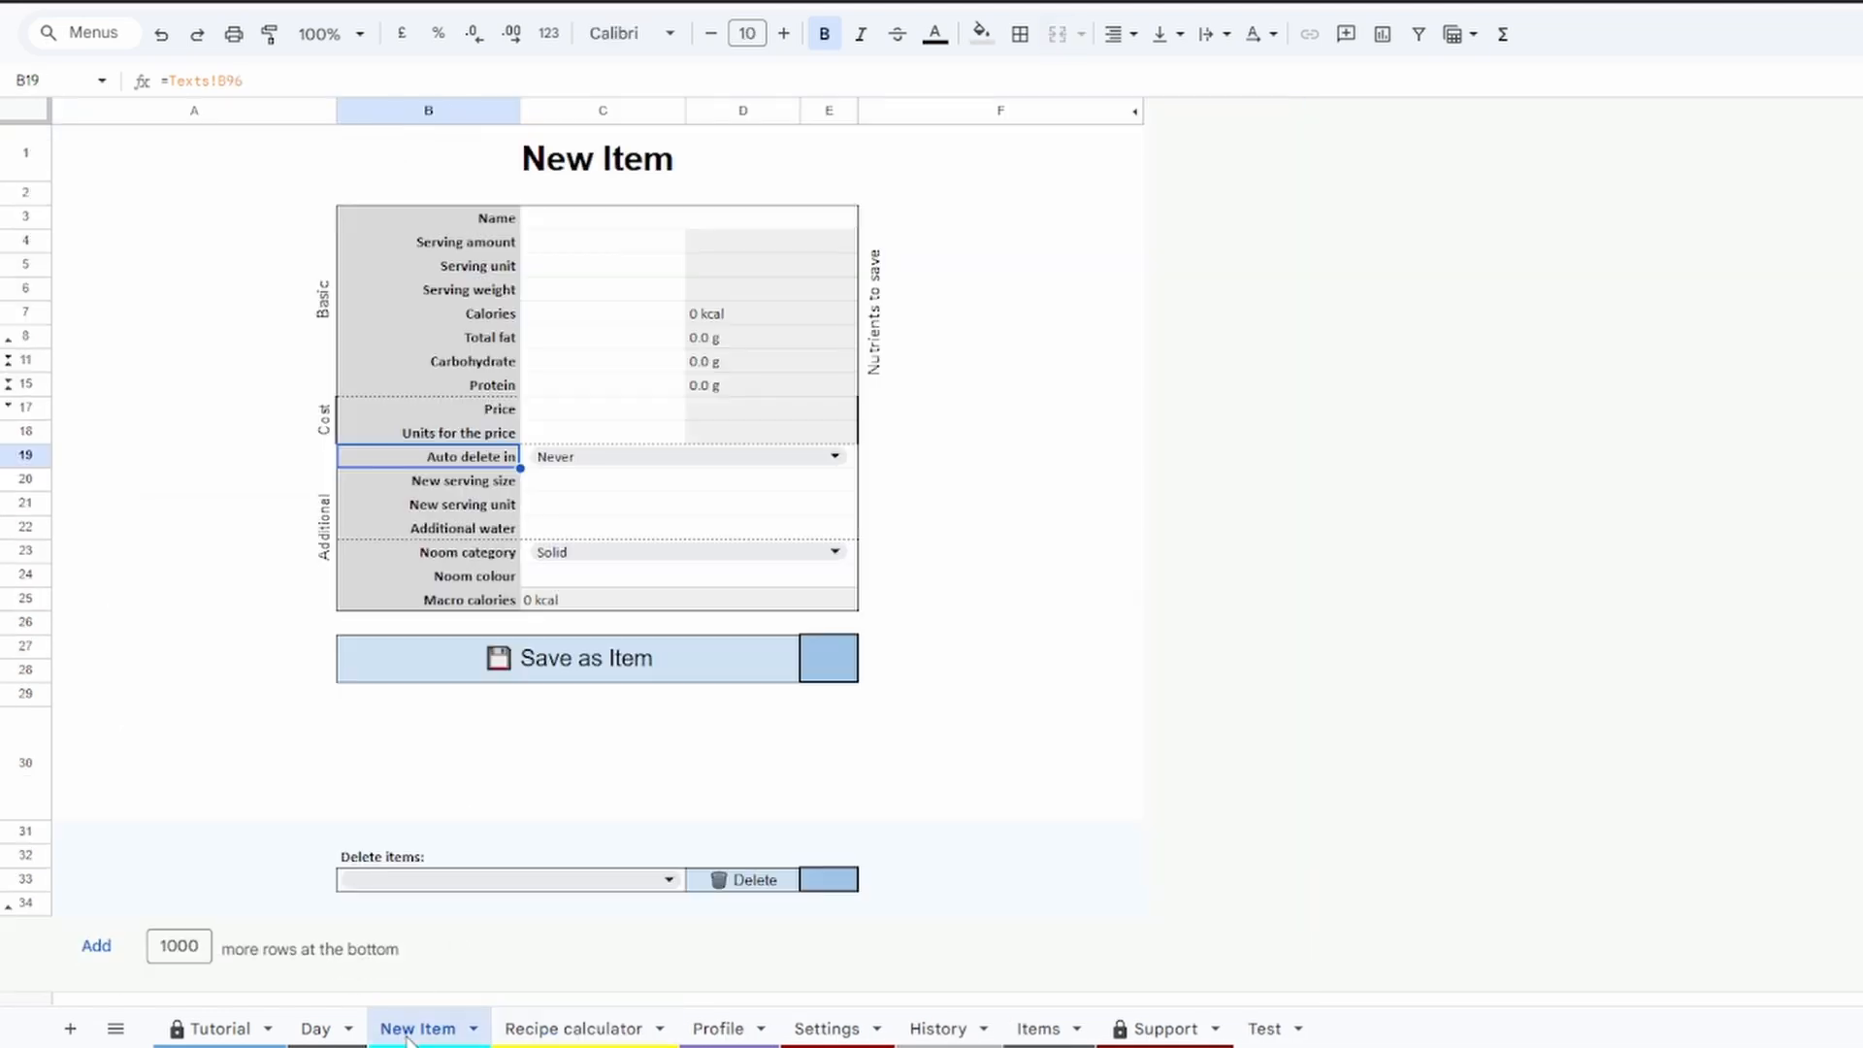
pyautogui.click(832, 458)
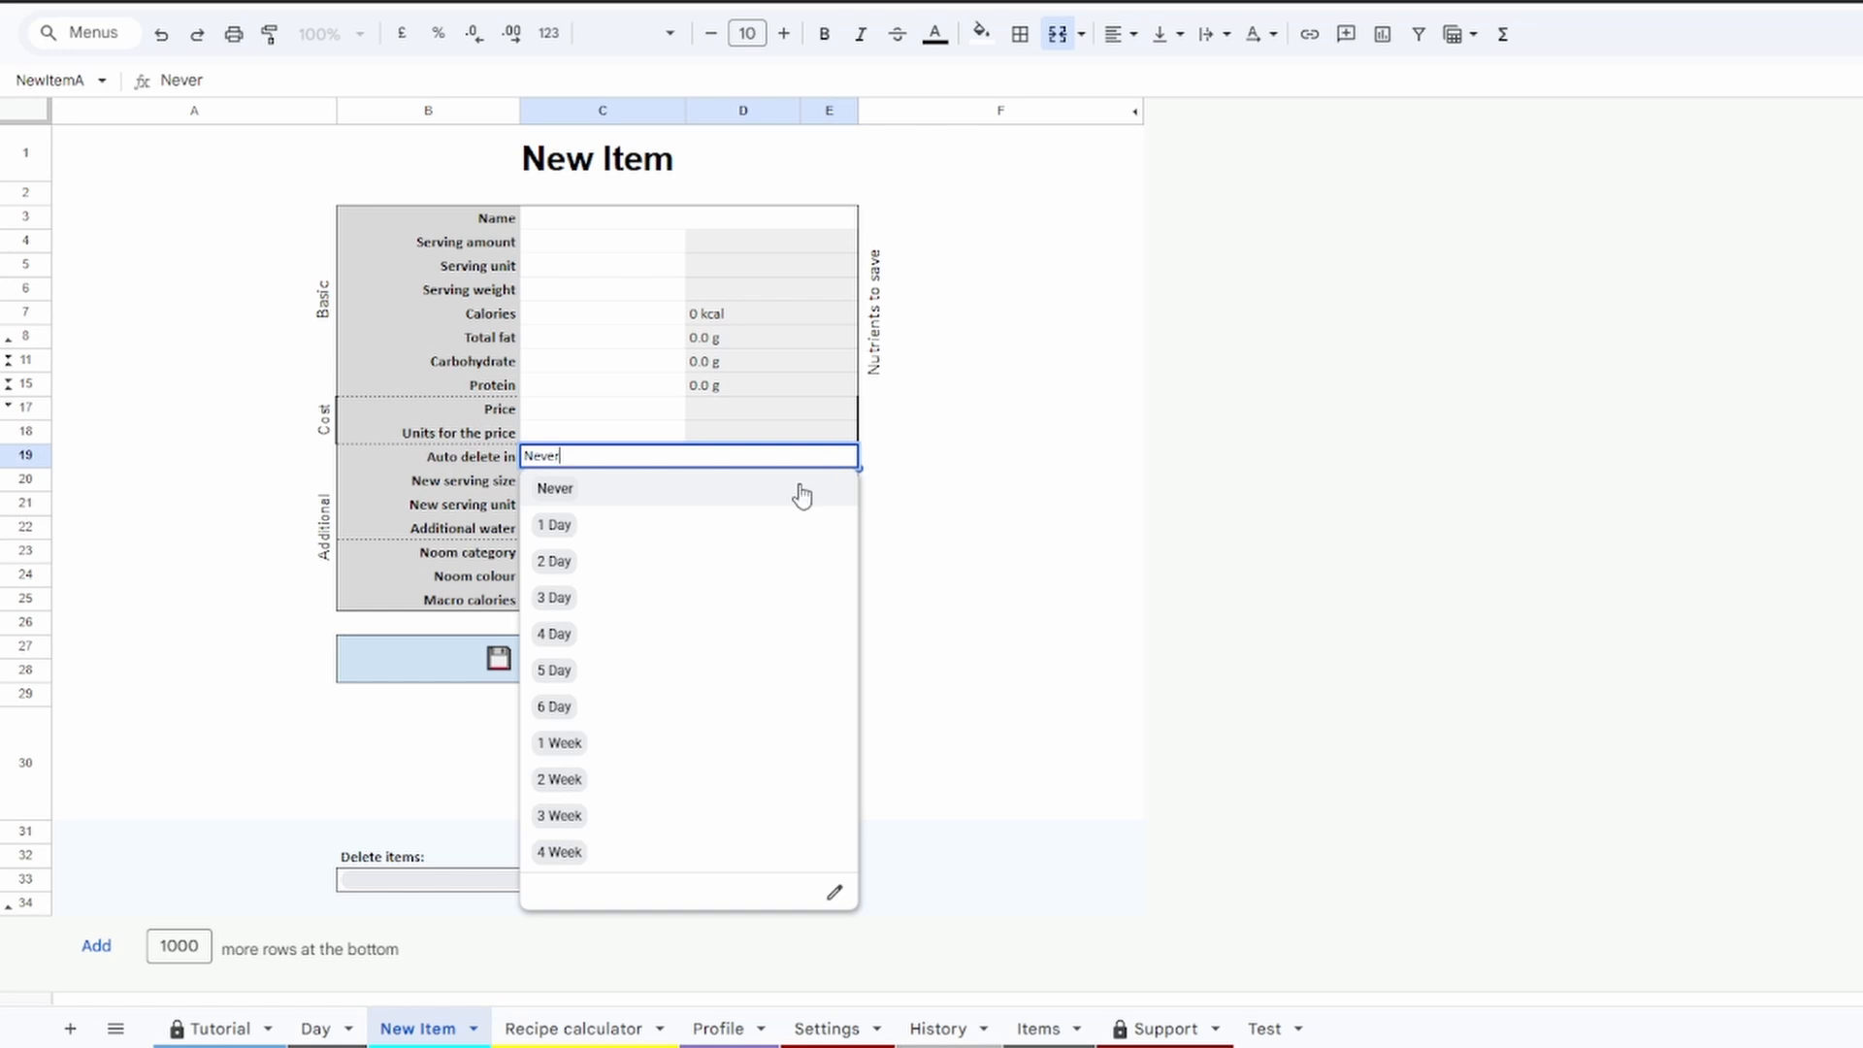
pyautogui.click(906, 461)
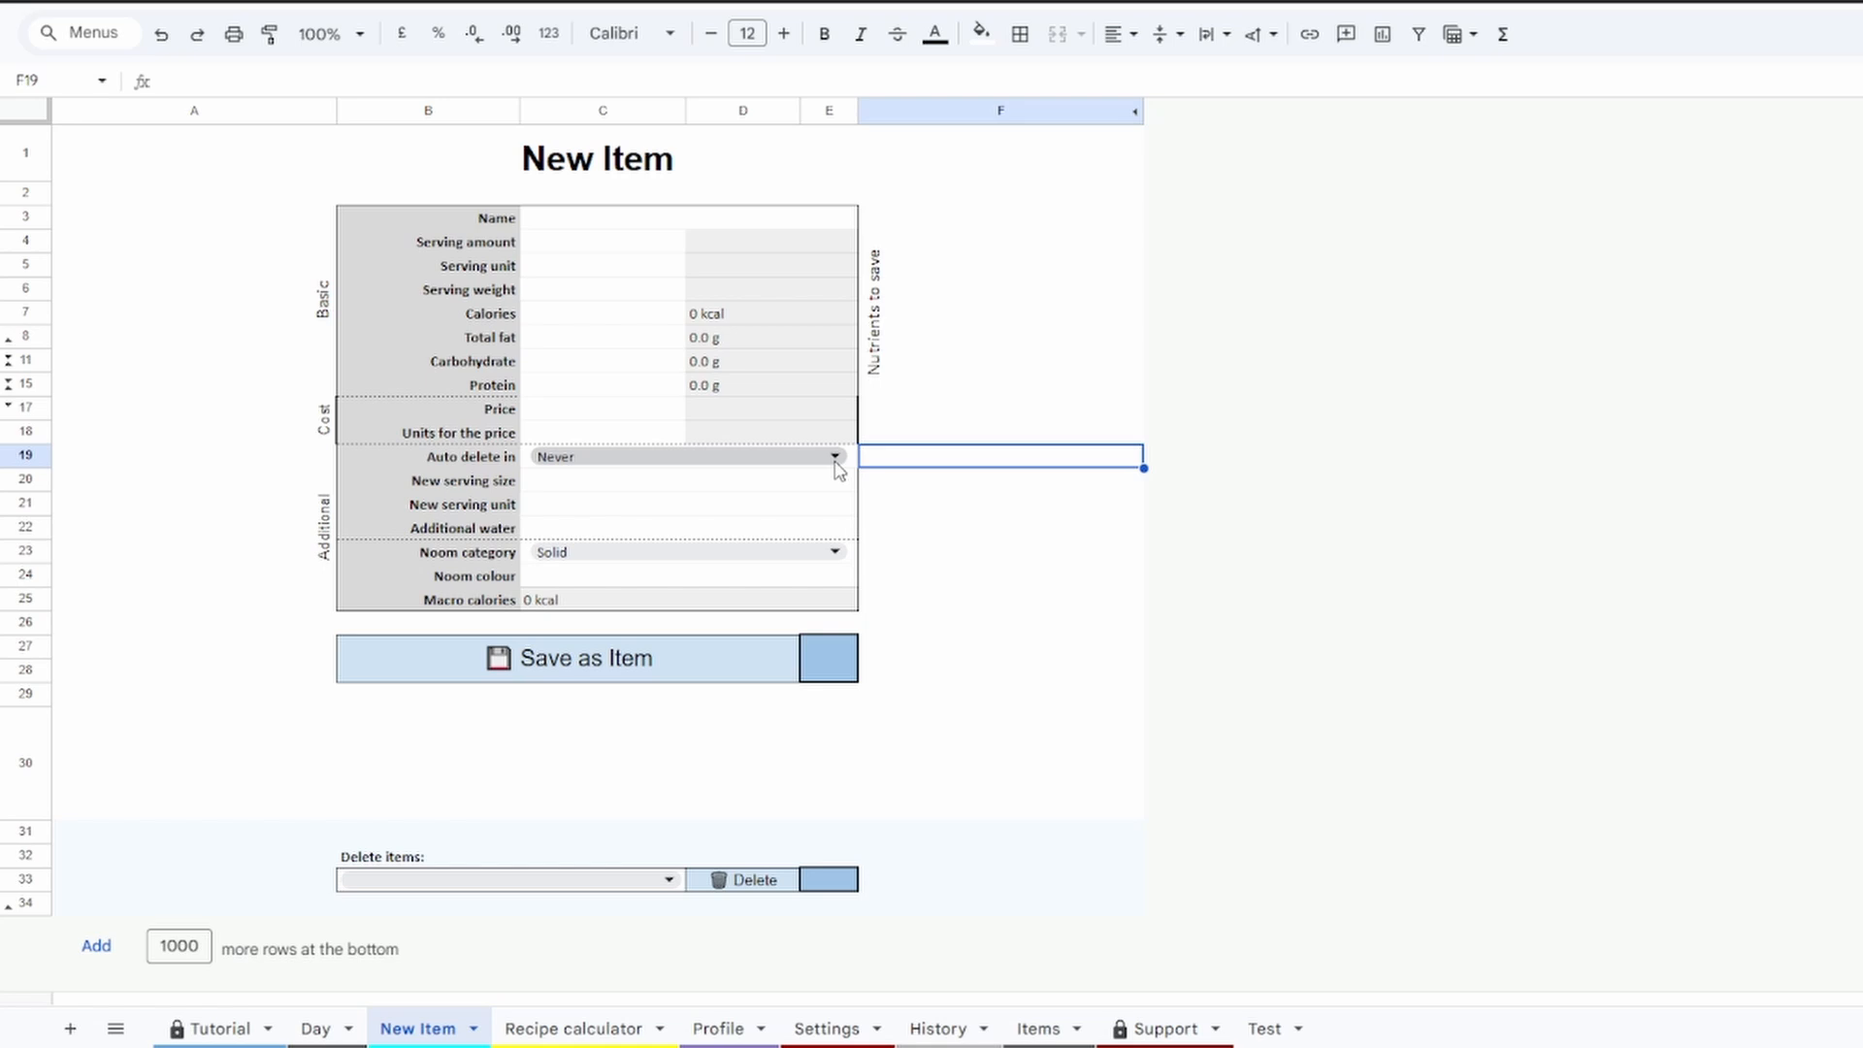
# Set the new item's automatic deletion interval to 5 Day
pyautogui.click(834, 457)
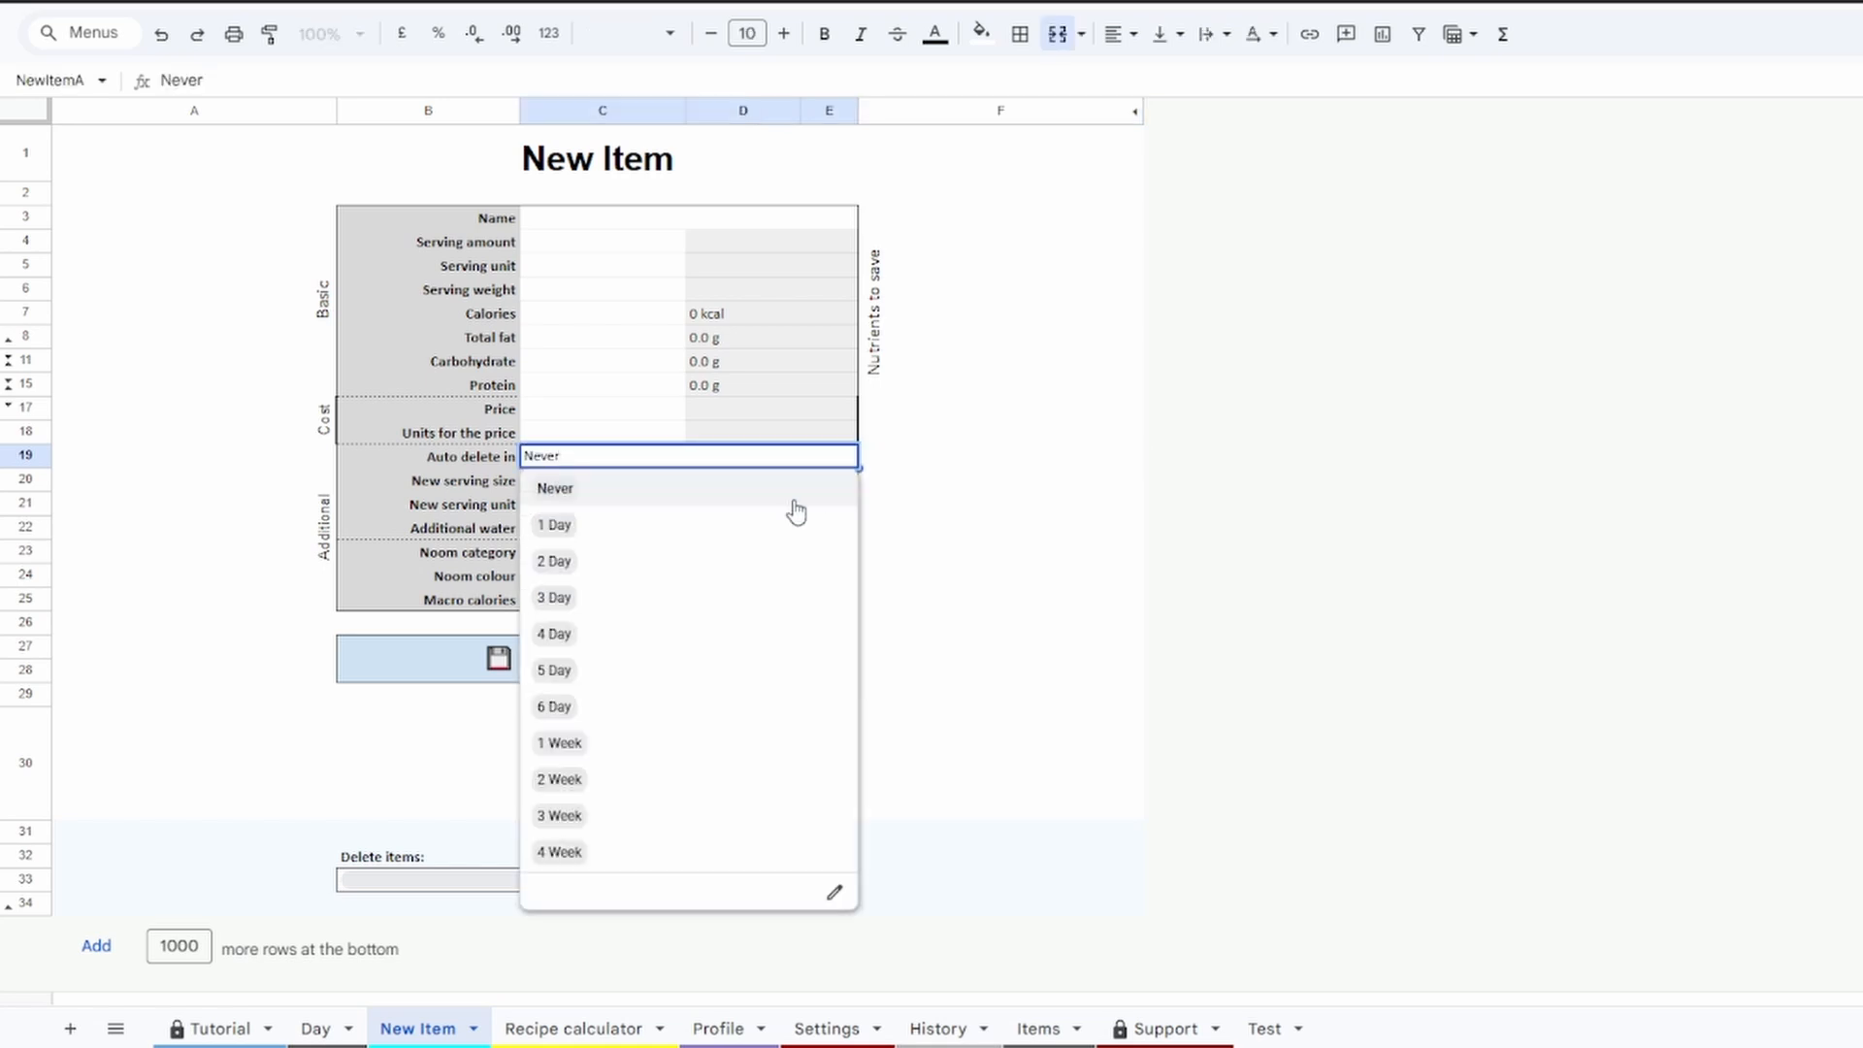
pyautogui.click(625, 673)
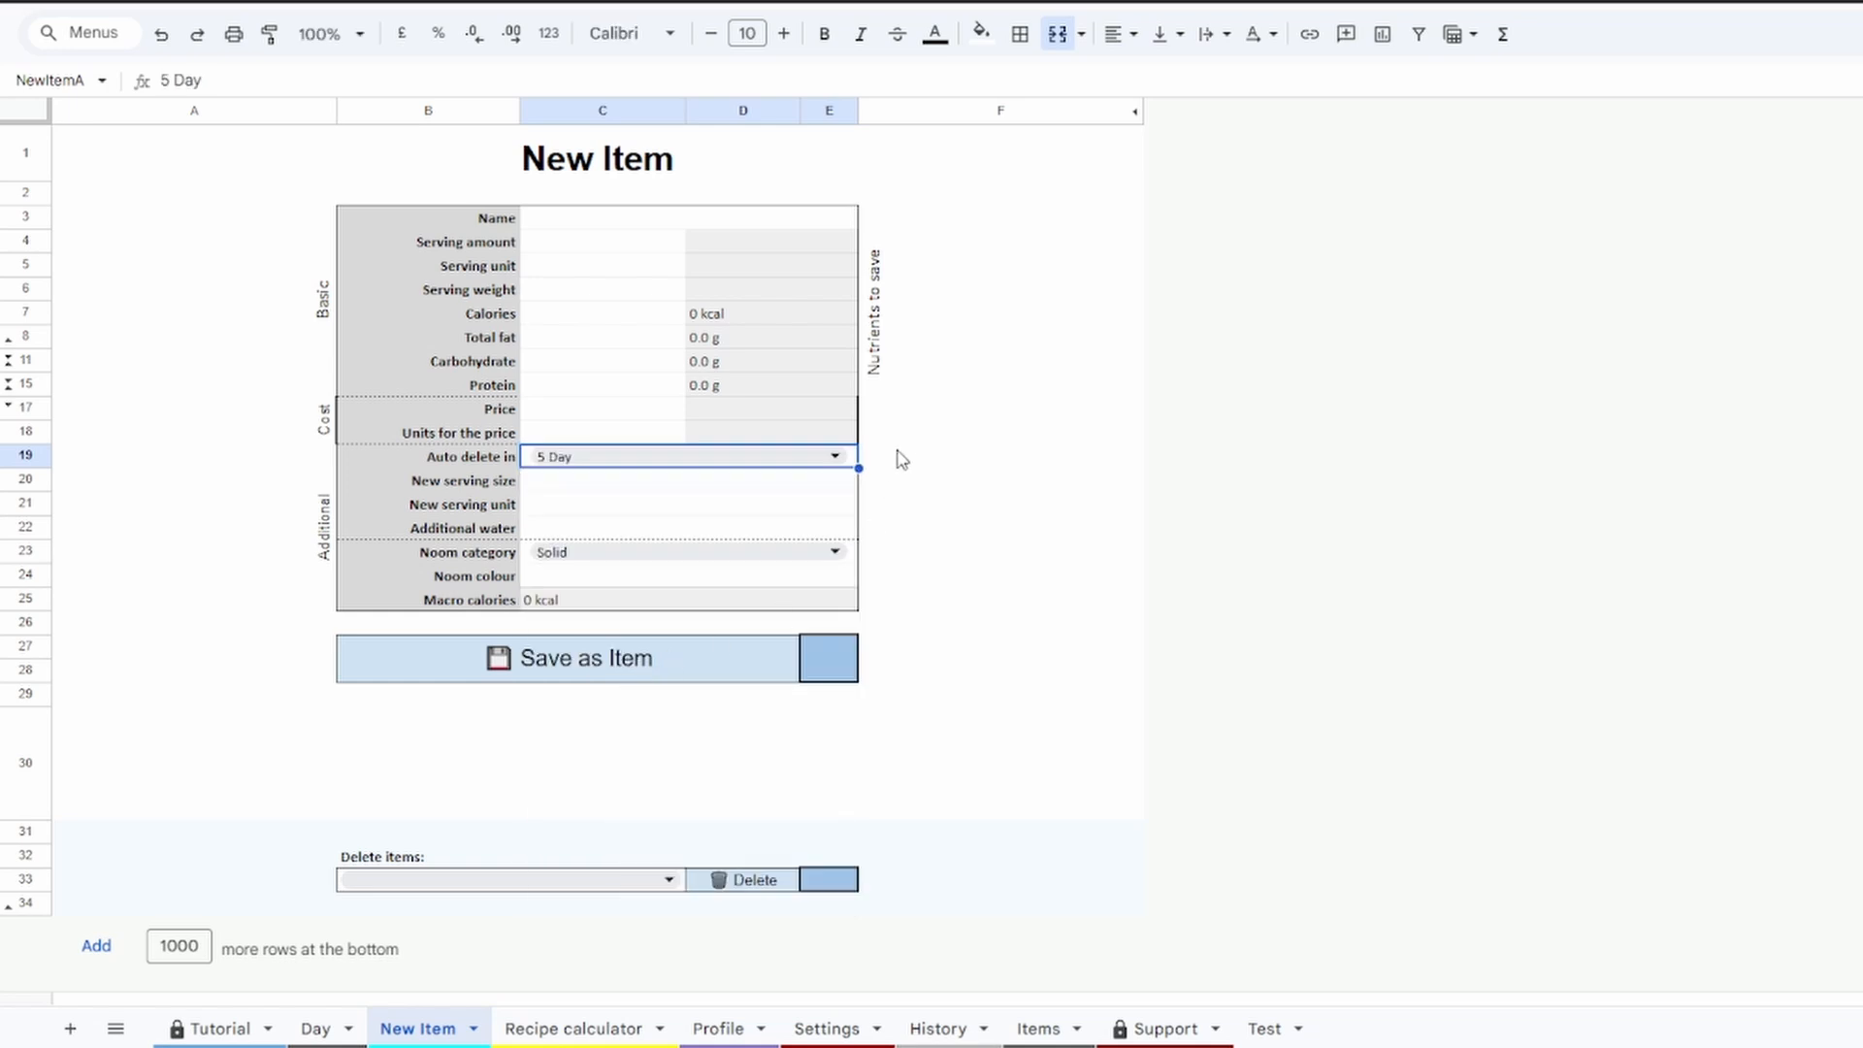
pyautogui.click(894, 468)
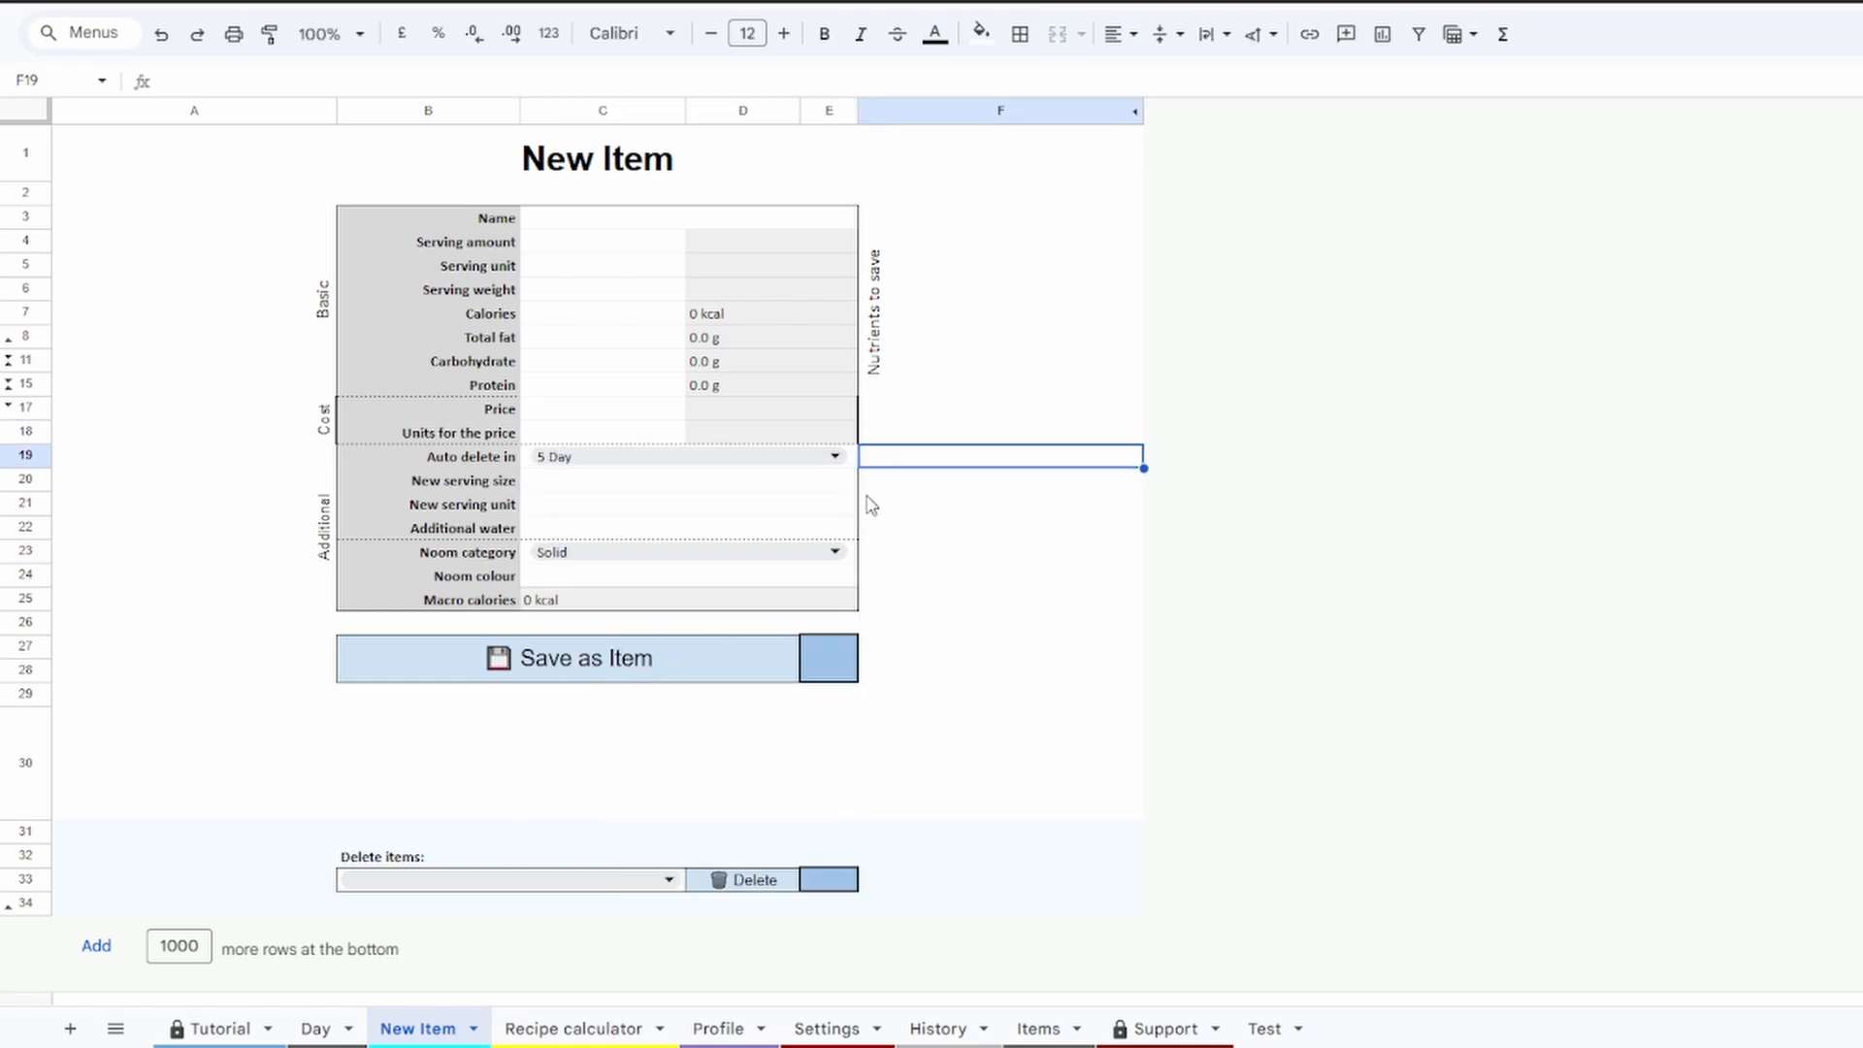
# Look over the Recipe calculator sheet and view the intervals offered for its Auto delete item in option
pyautogui.click(569, 1035)
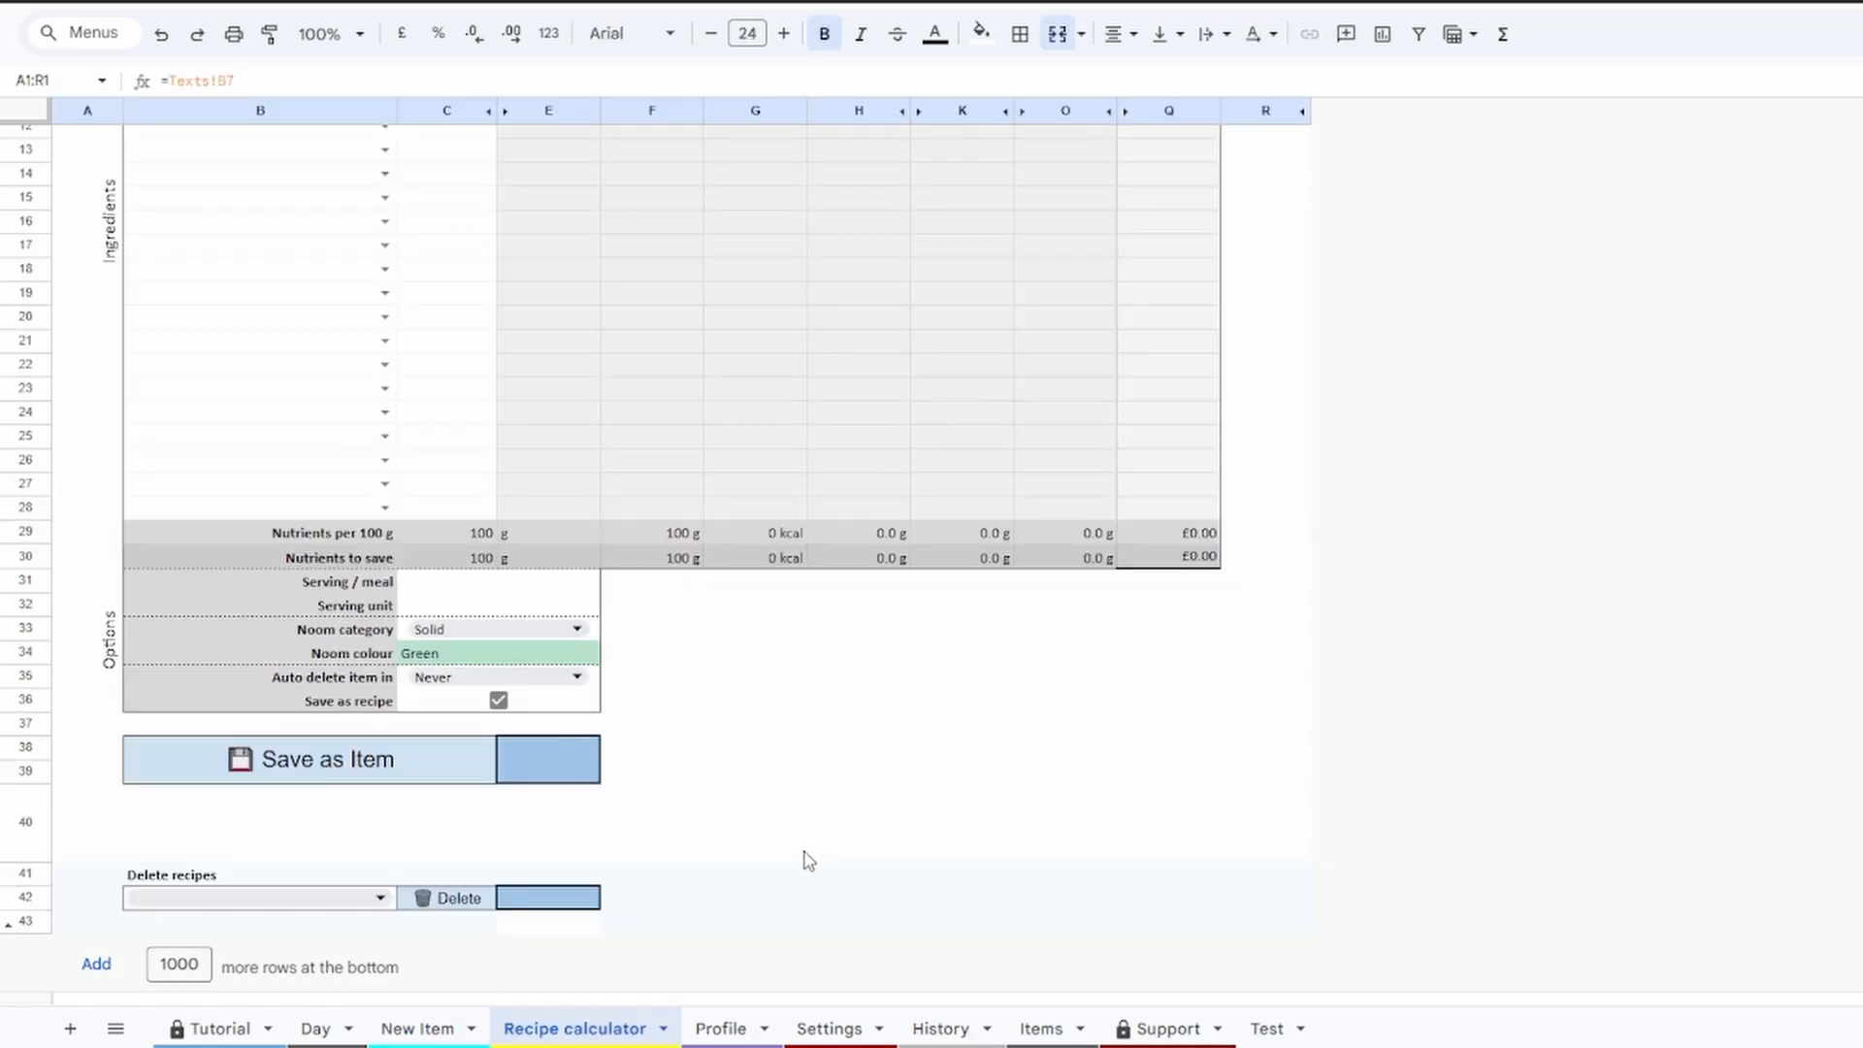
pyautogui.scroll(4, 806, 859)
pyautogui.scroll(-3, 803, 850)
pyautogui.scroll(3, 804, 850)
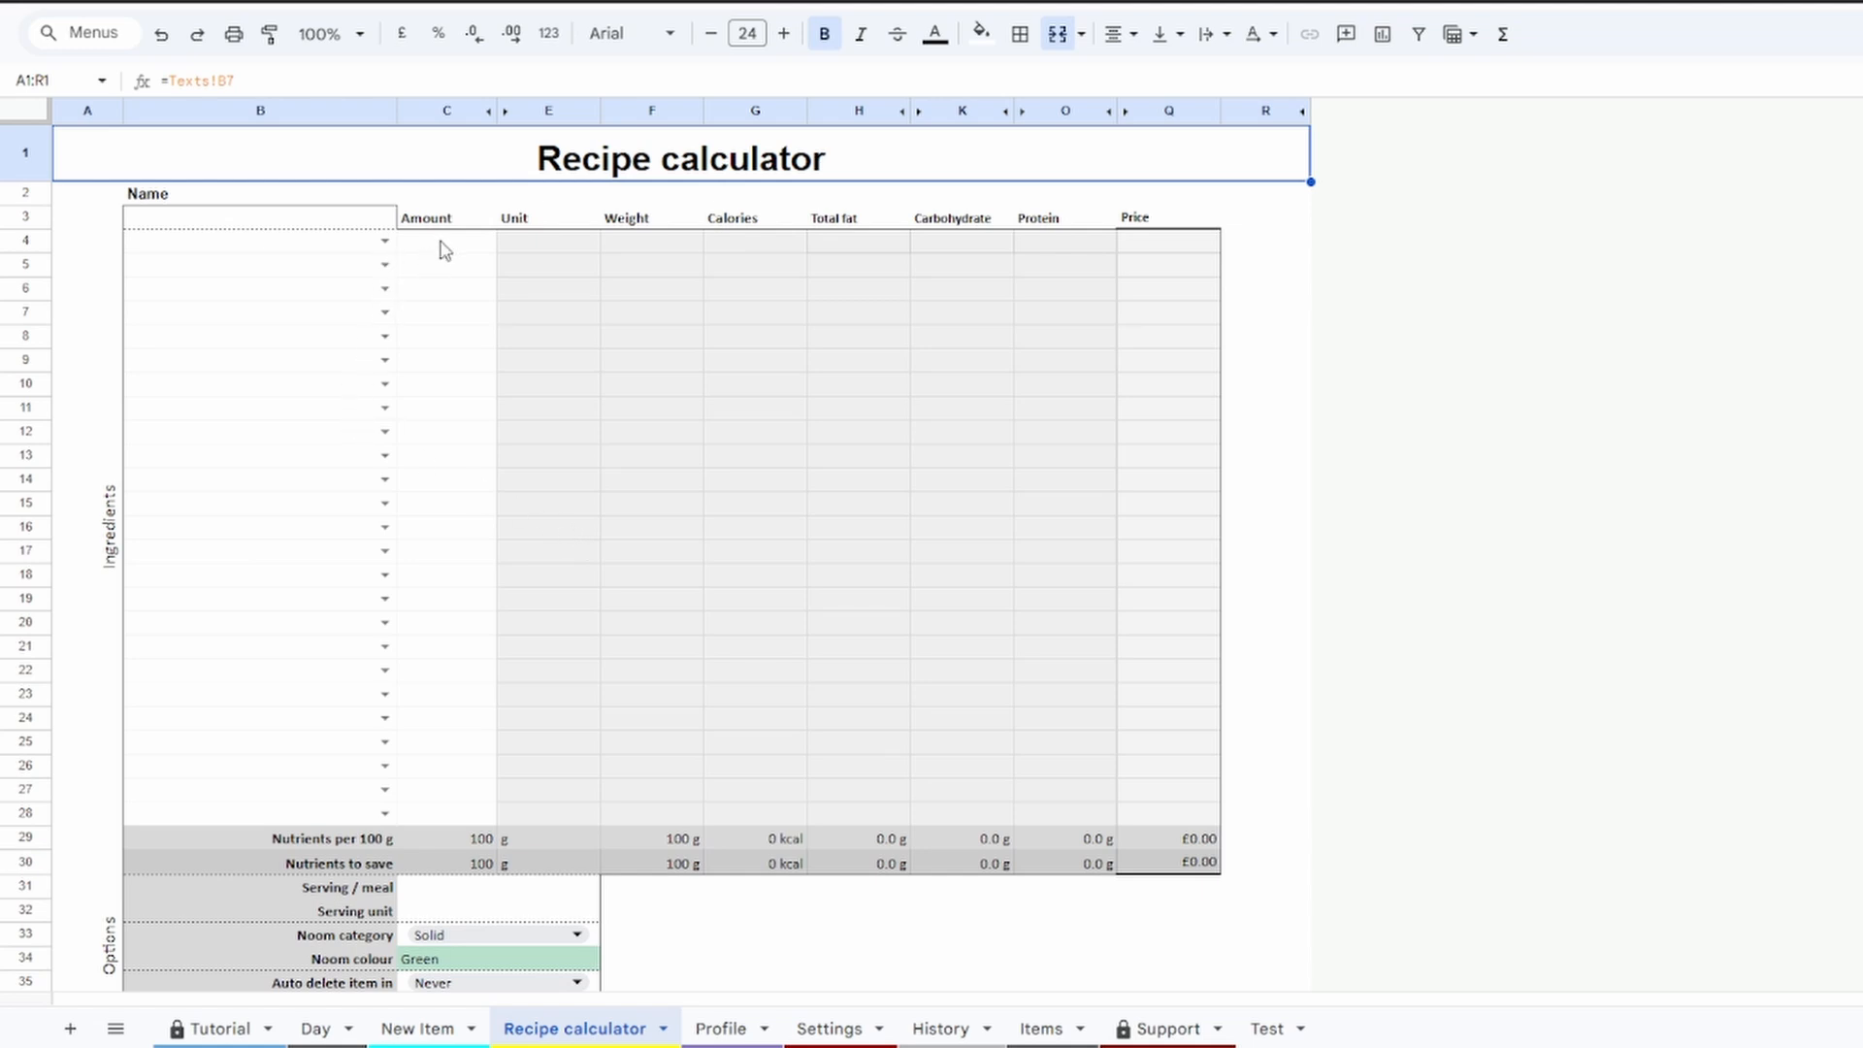
pyautogui.scroll(-3, 583, 781)
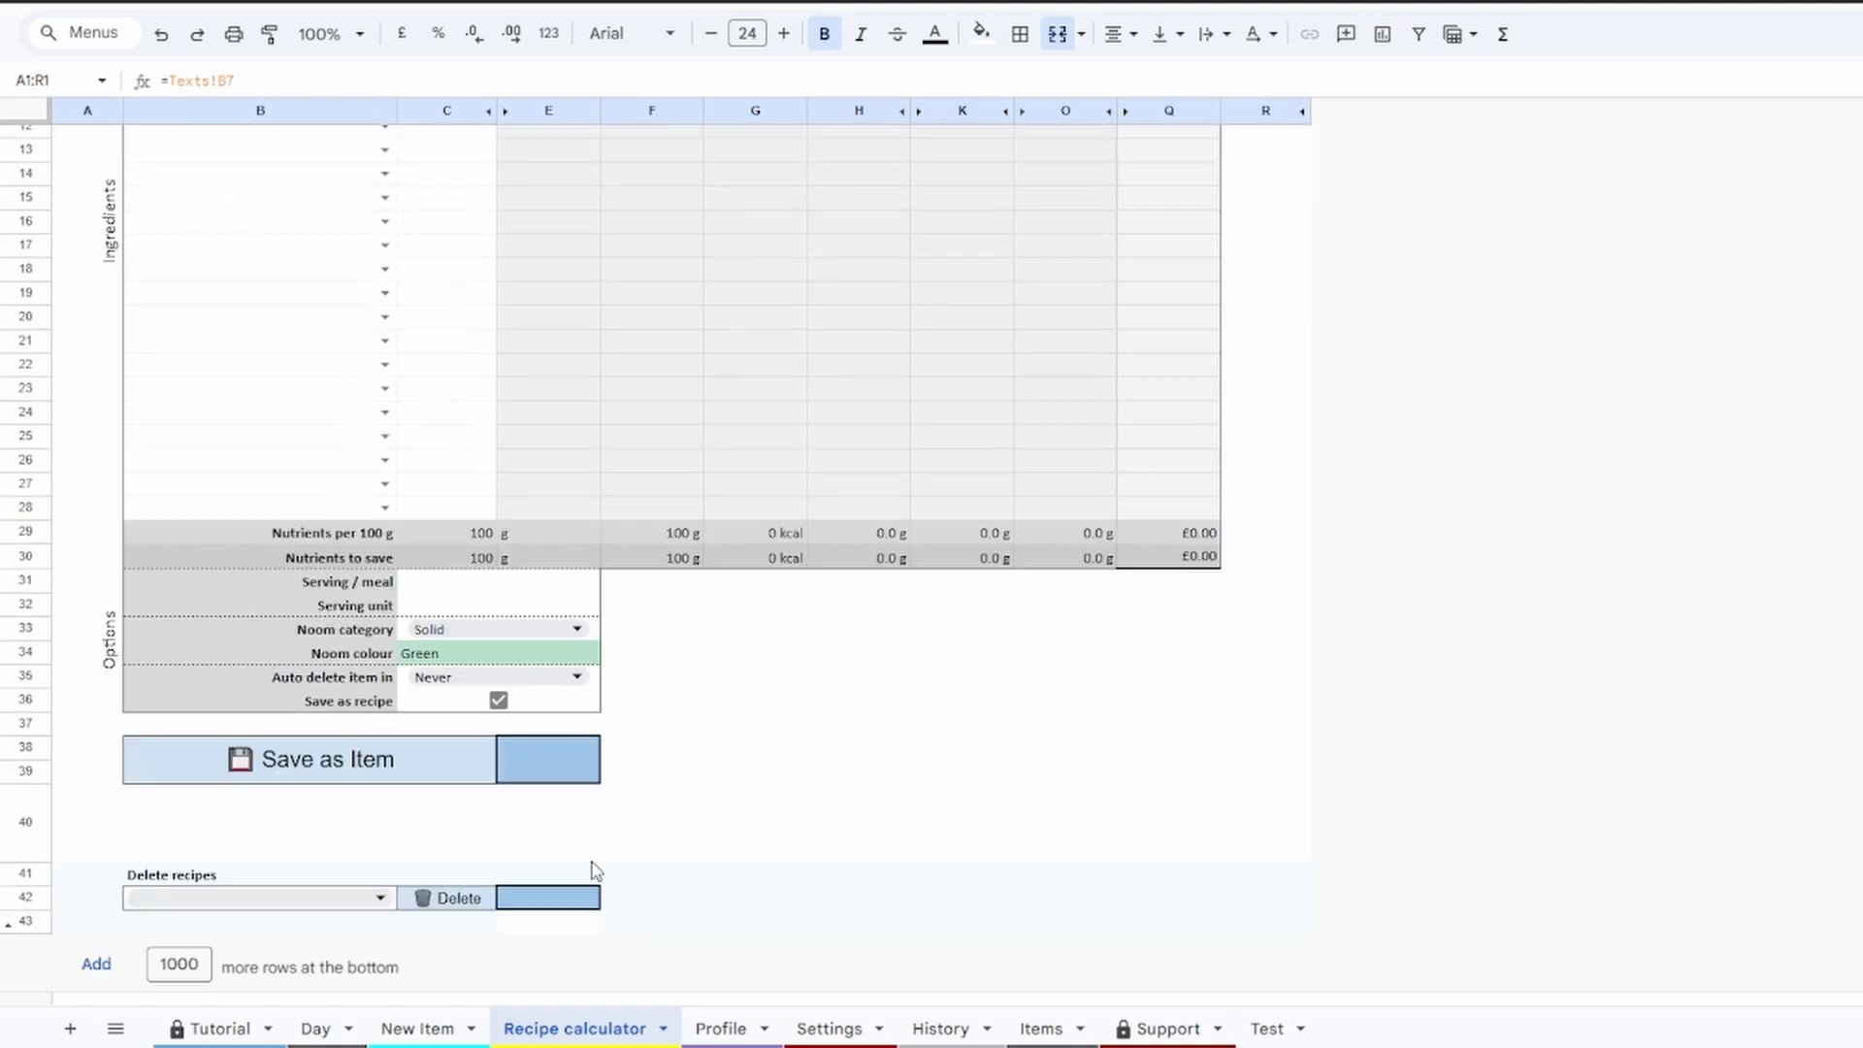
pyautogui.click(577, 678)
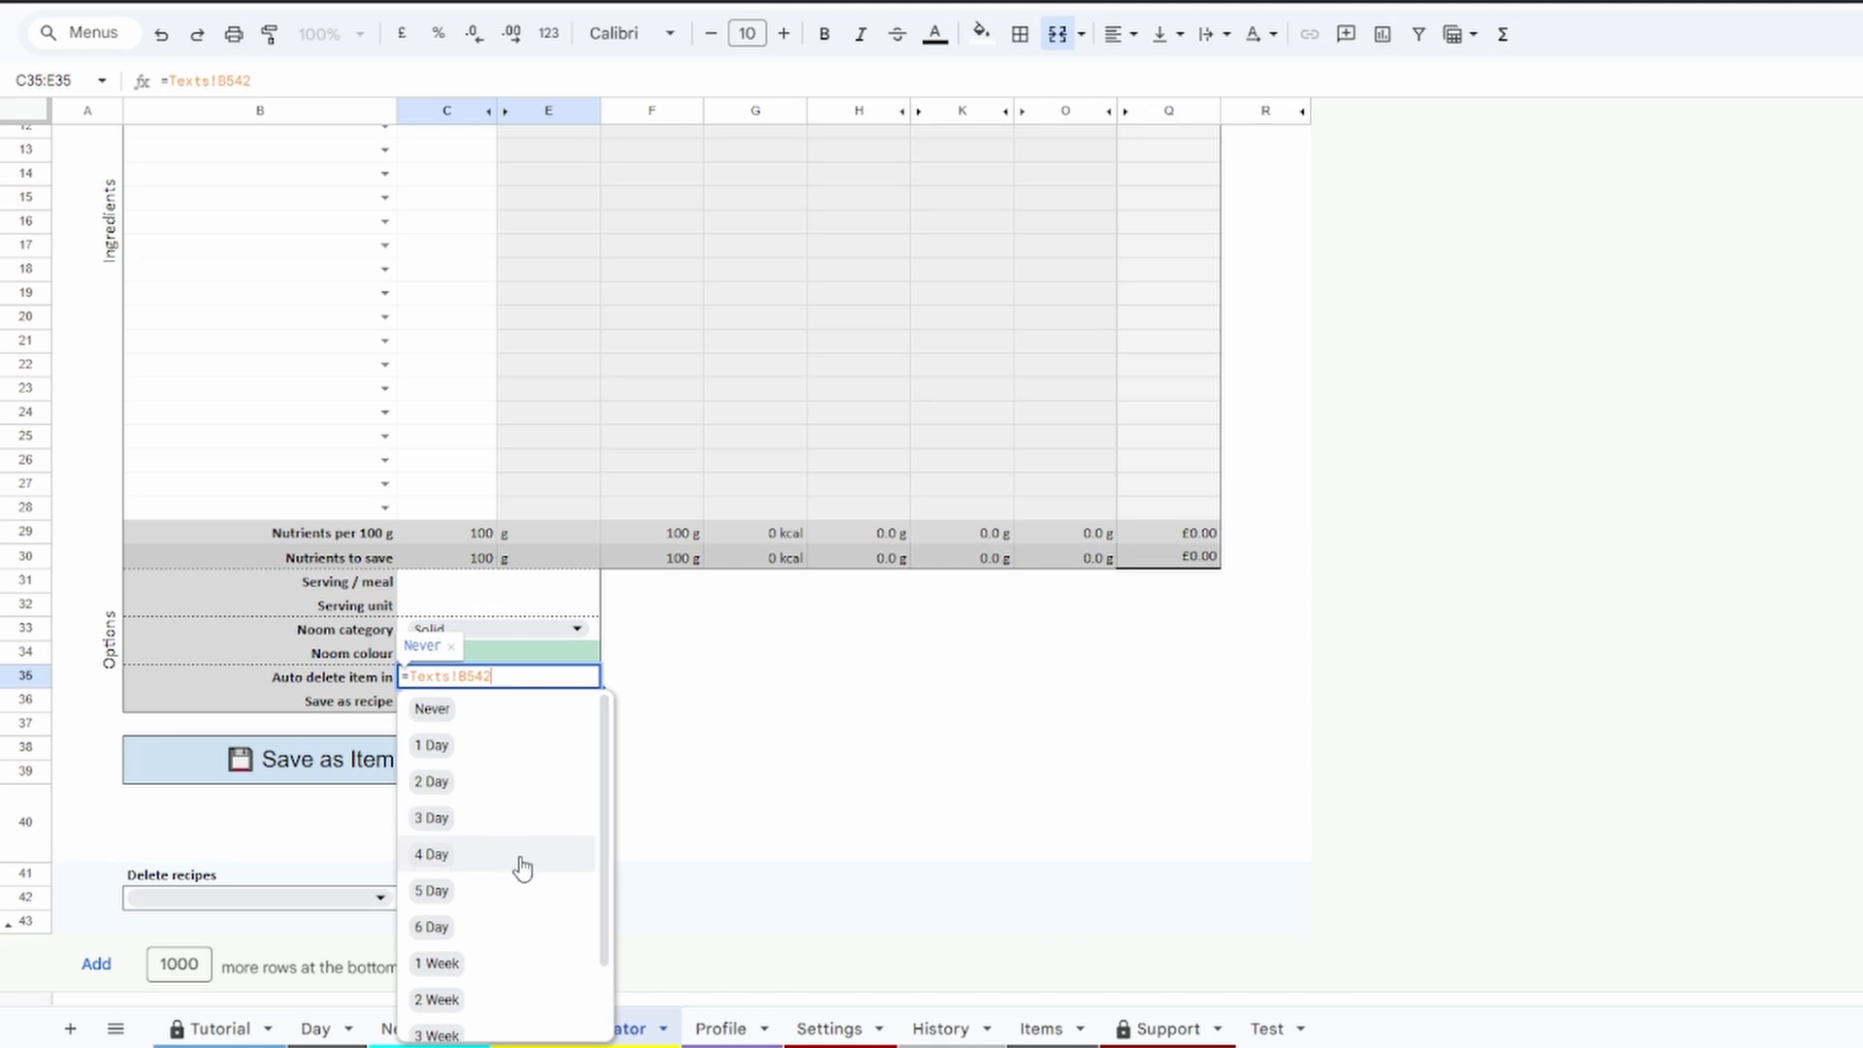
pyautogui.click(723, 707)
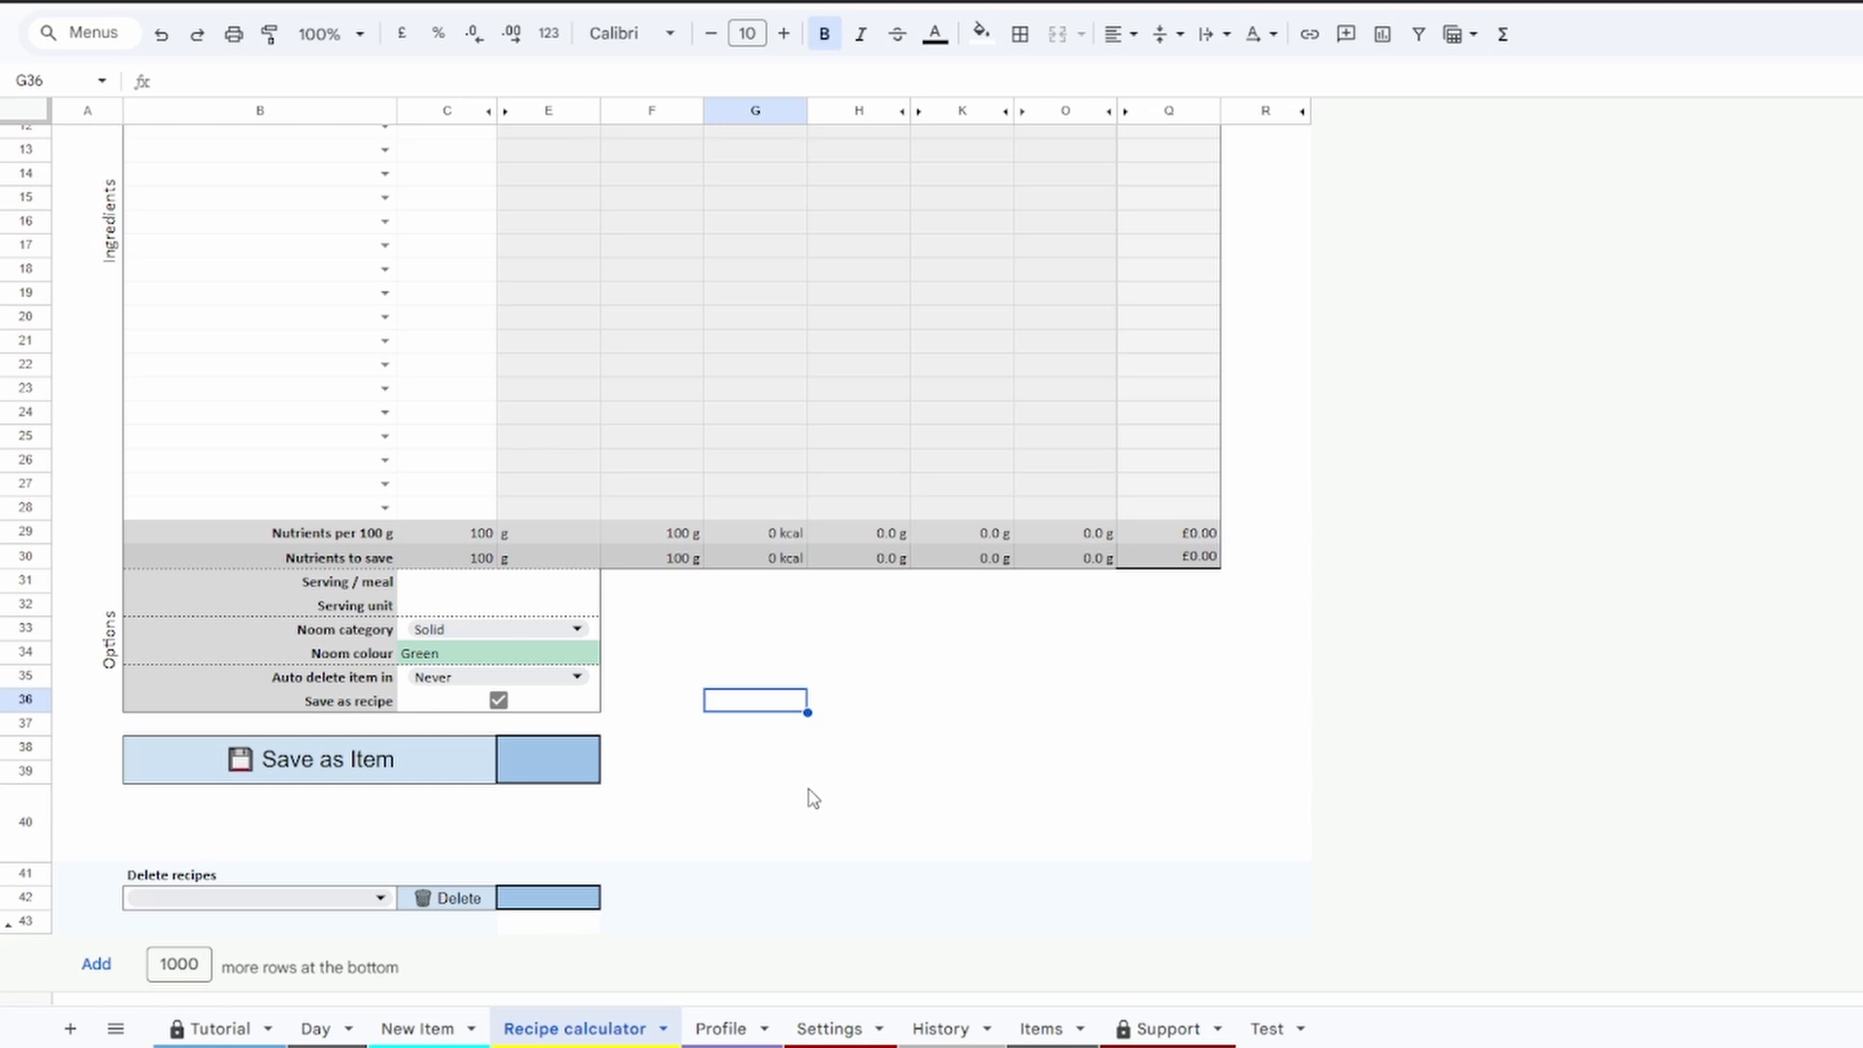
# Review the Recipe calculator's ingredients and saving options, and inspect the list of recipes available for deletion
pyautogui.scroll(4, 813, 797)
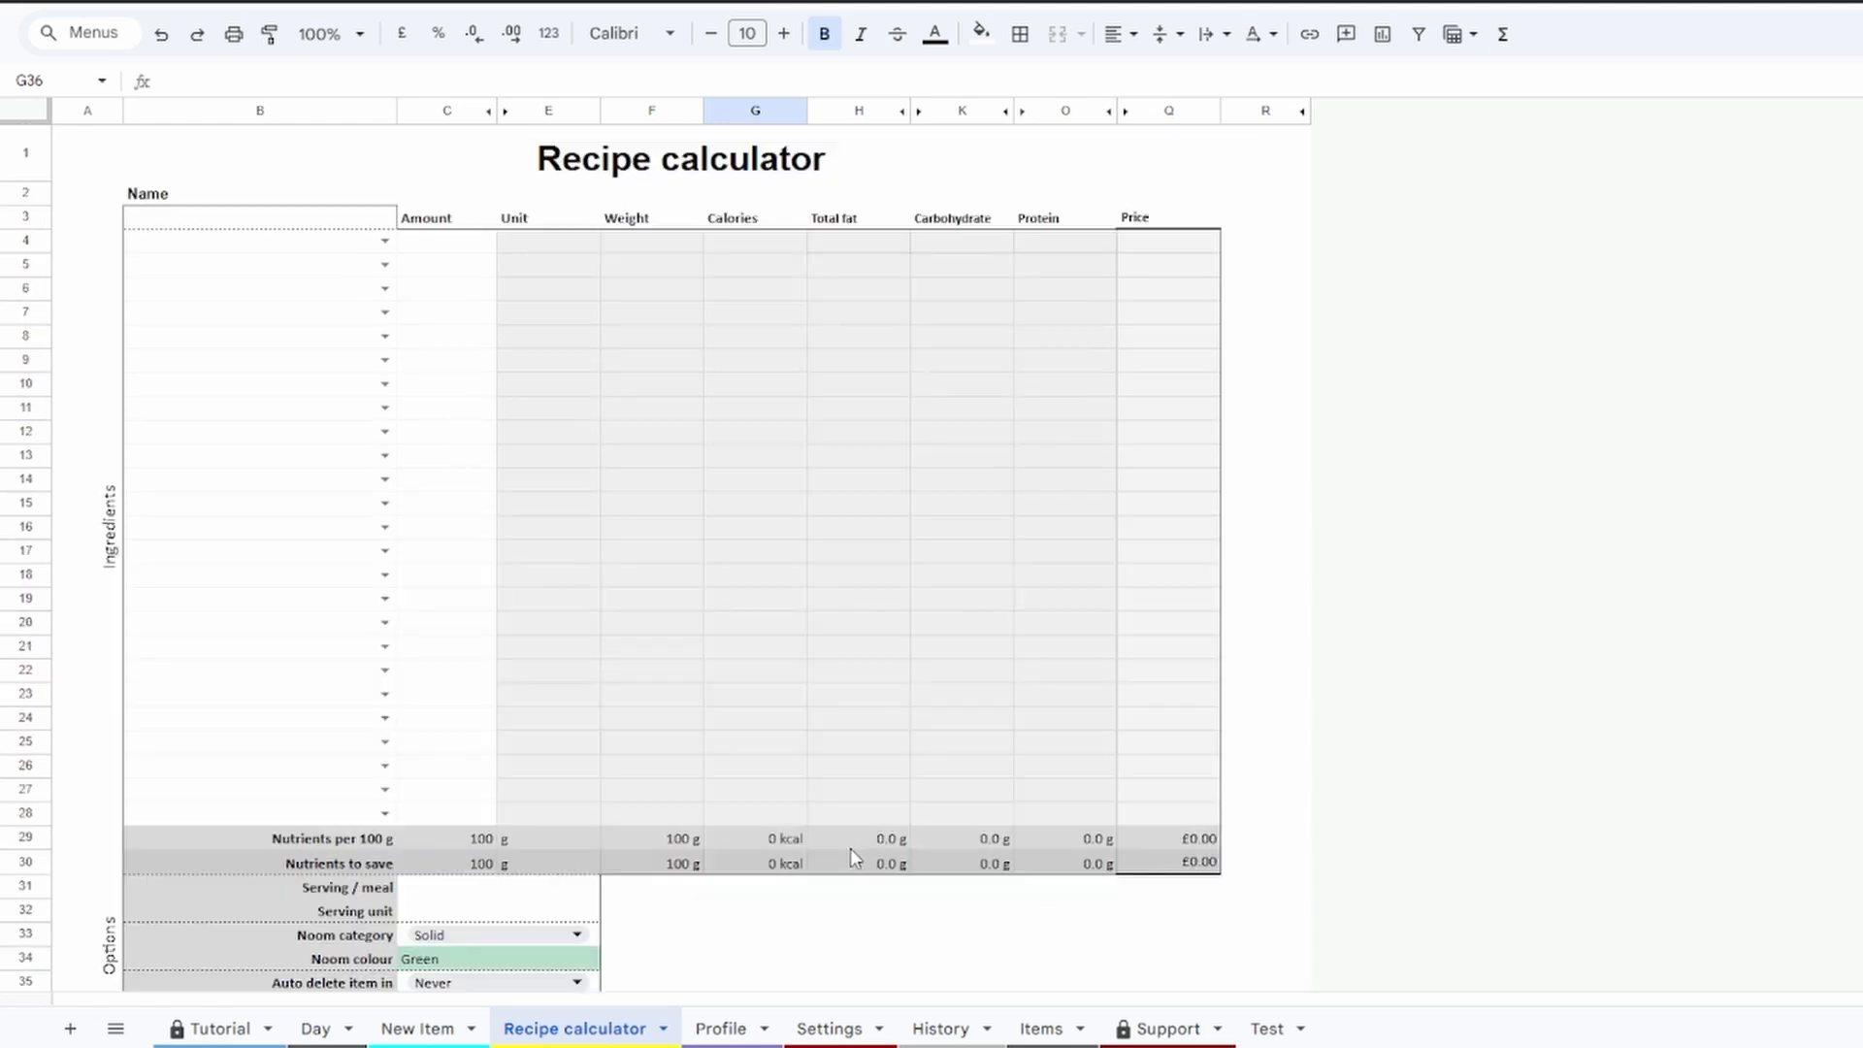
pyautogui.scroll(-2, 850, 848)
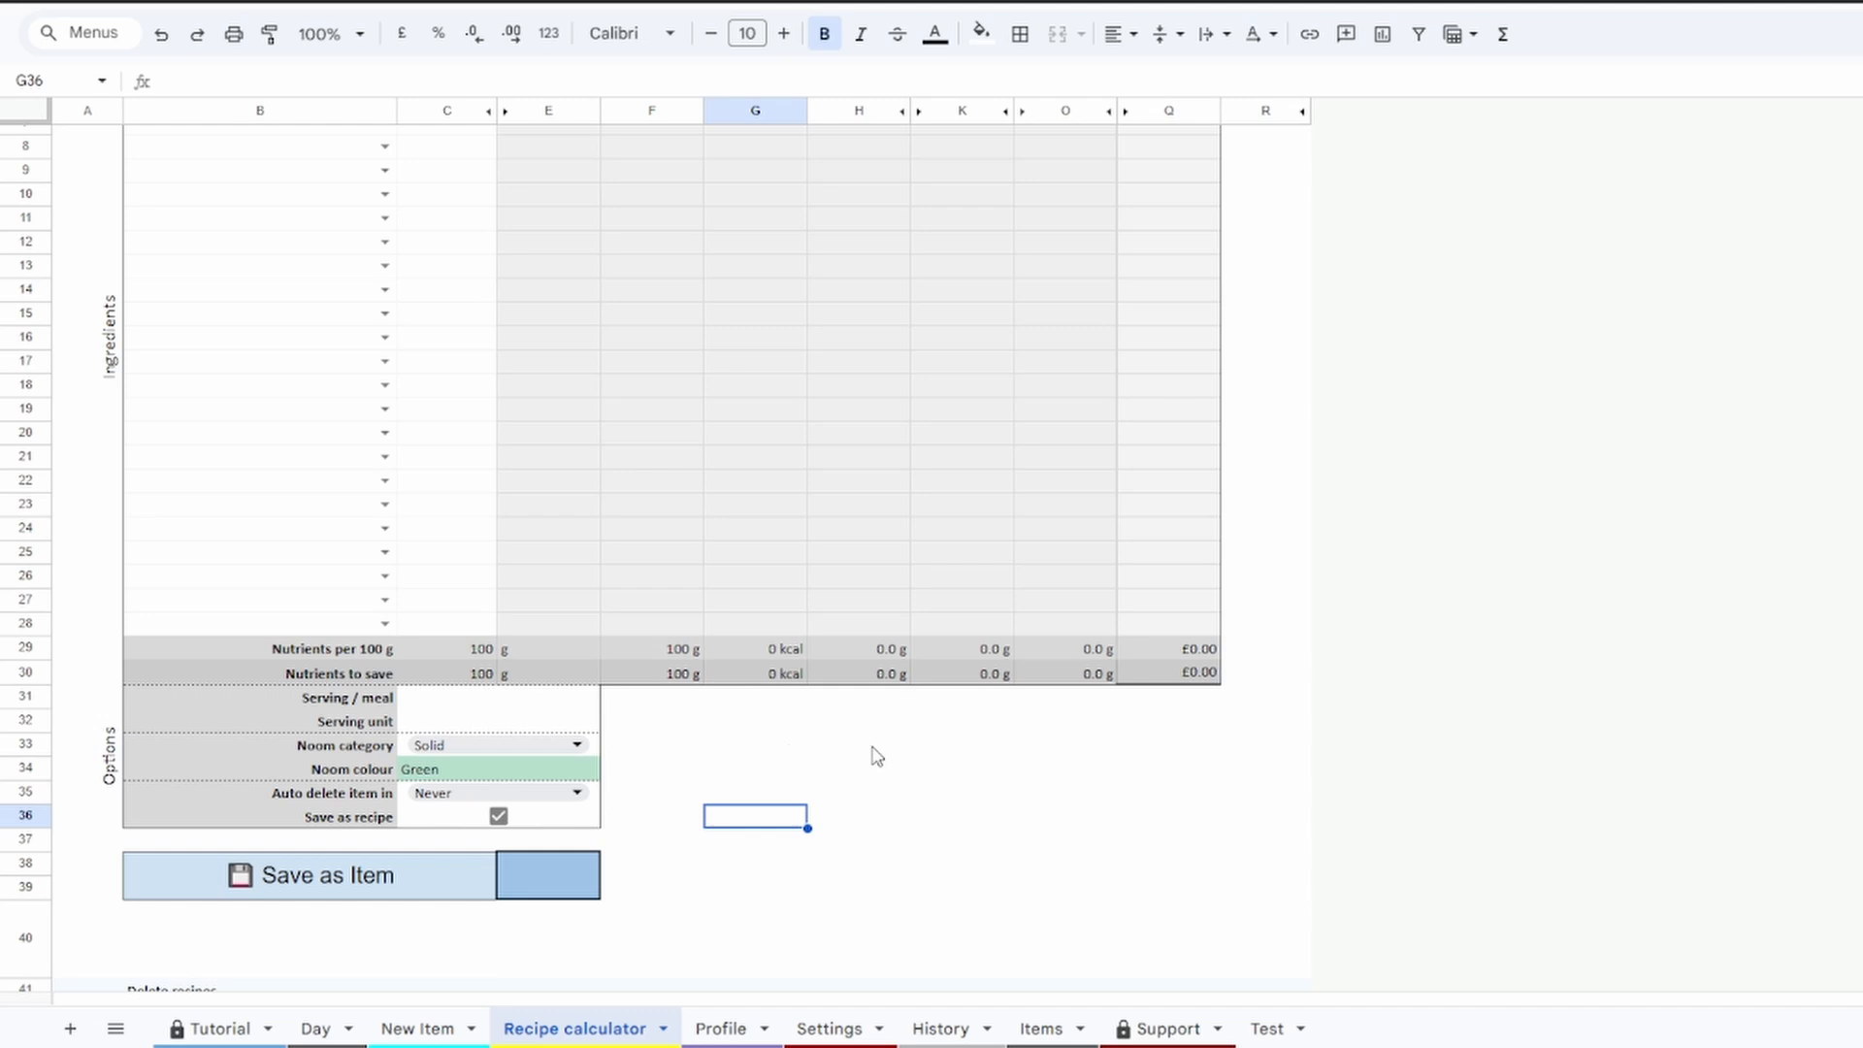
pyautogui.scroll(2, 868, 751)
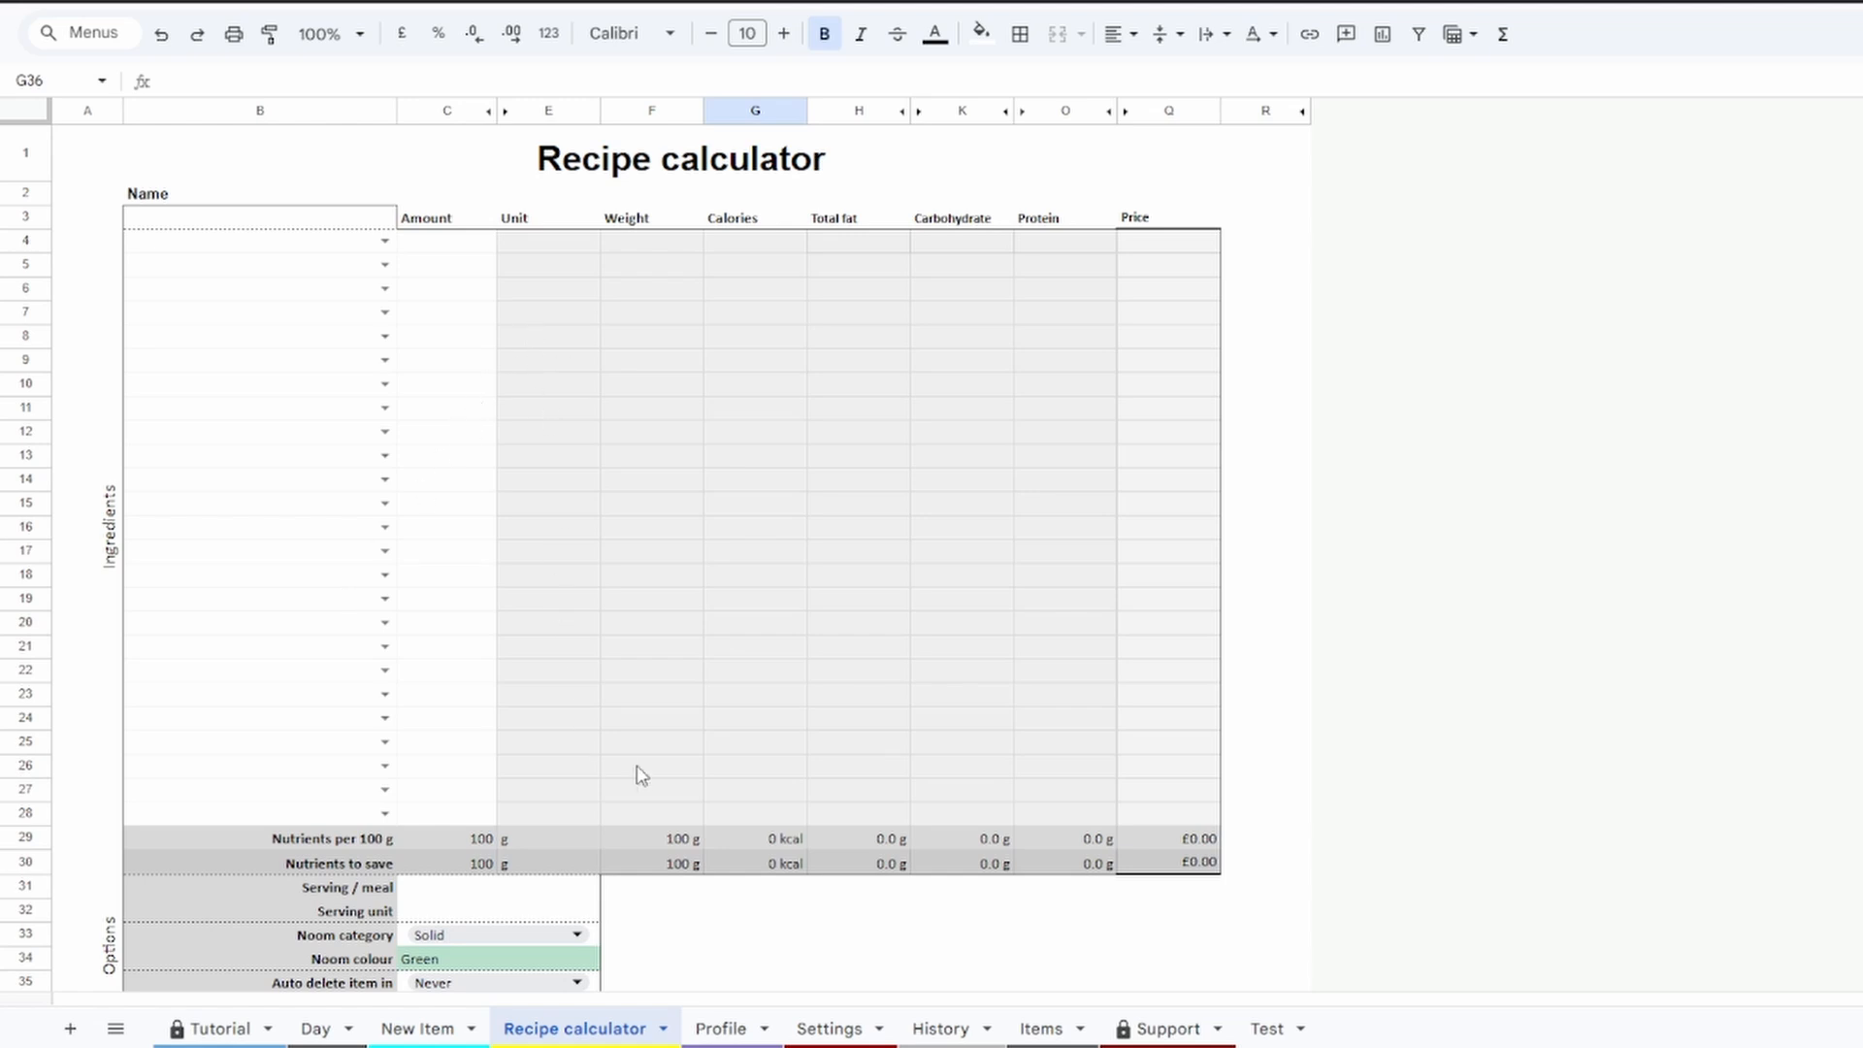
pyautogui.scroll(-2, 772, 956)
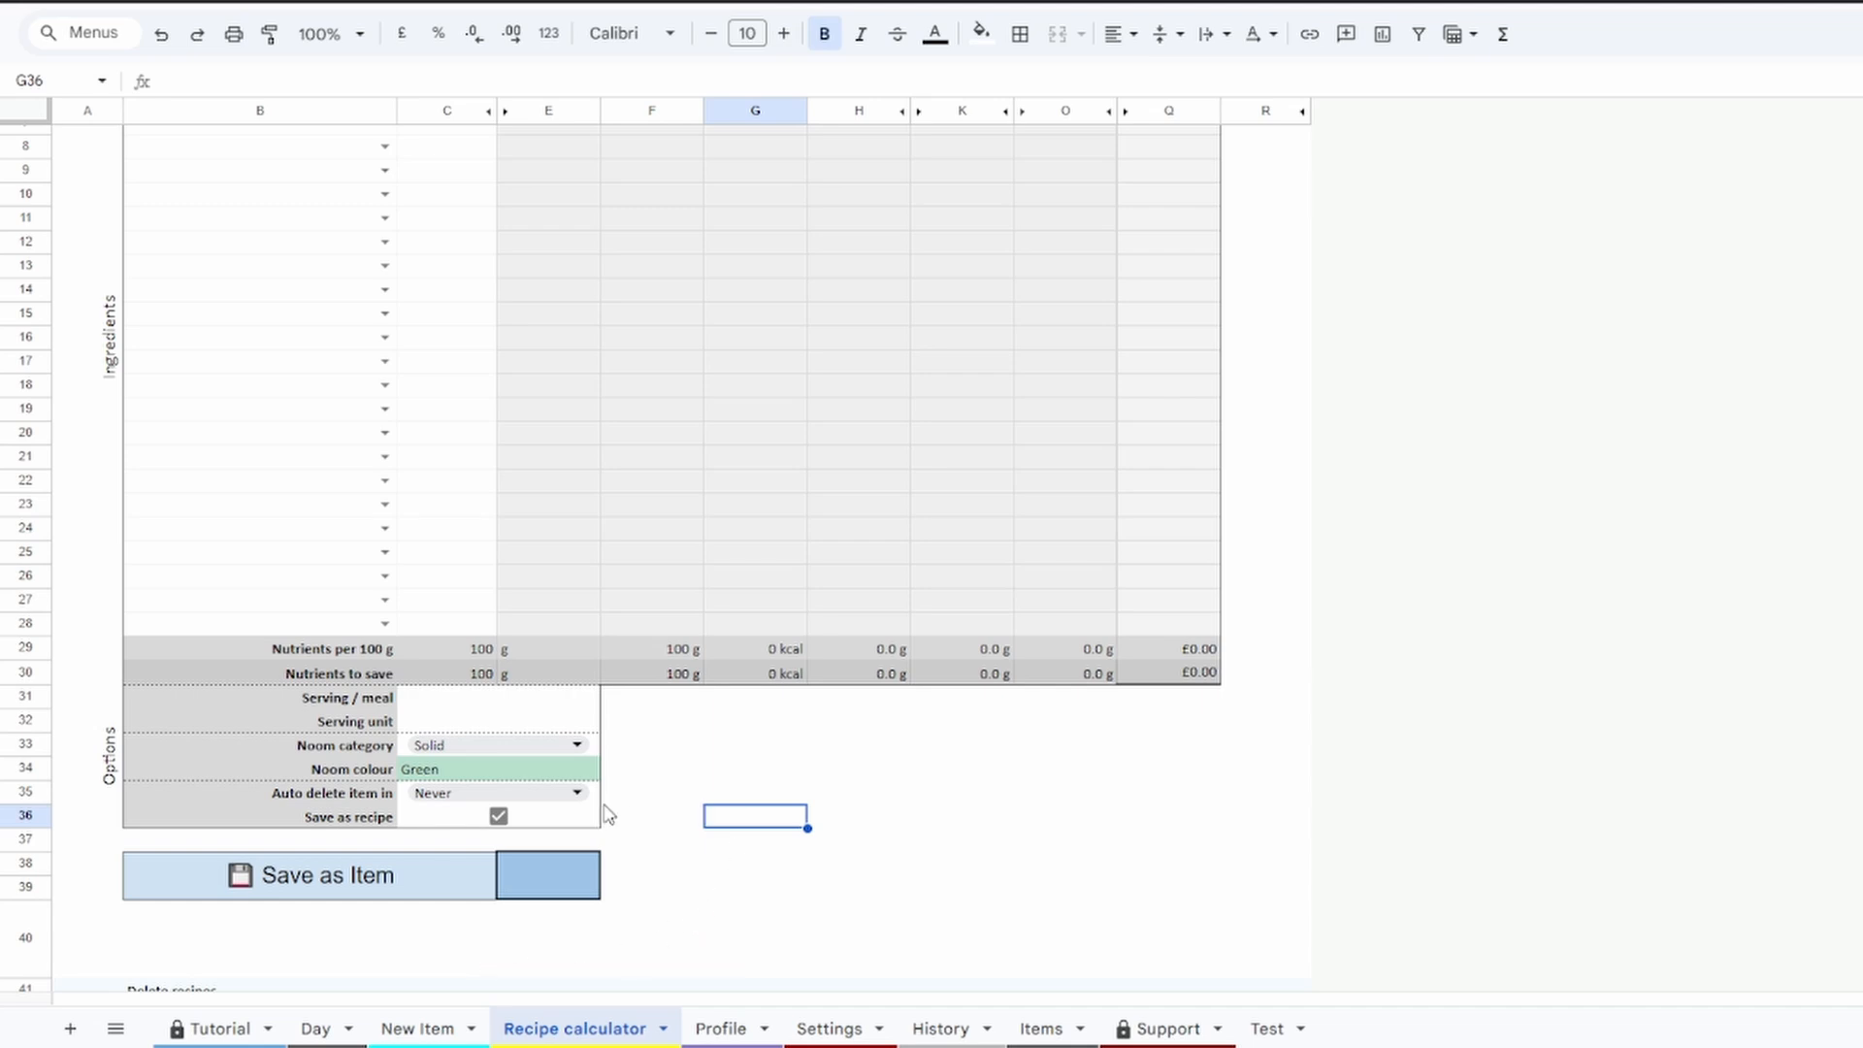
pyautogui.scroll(-2, 626, 804)
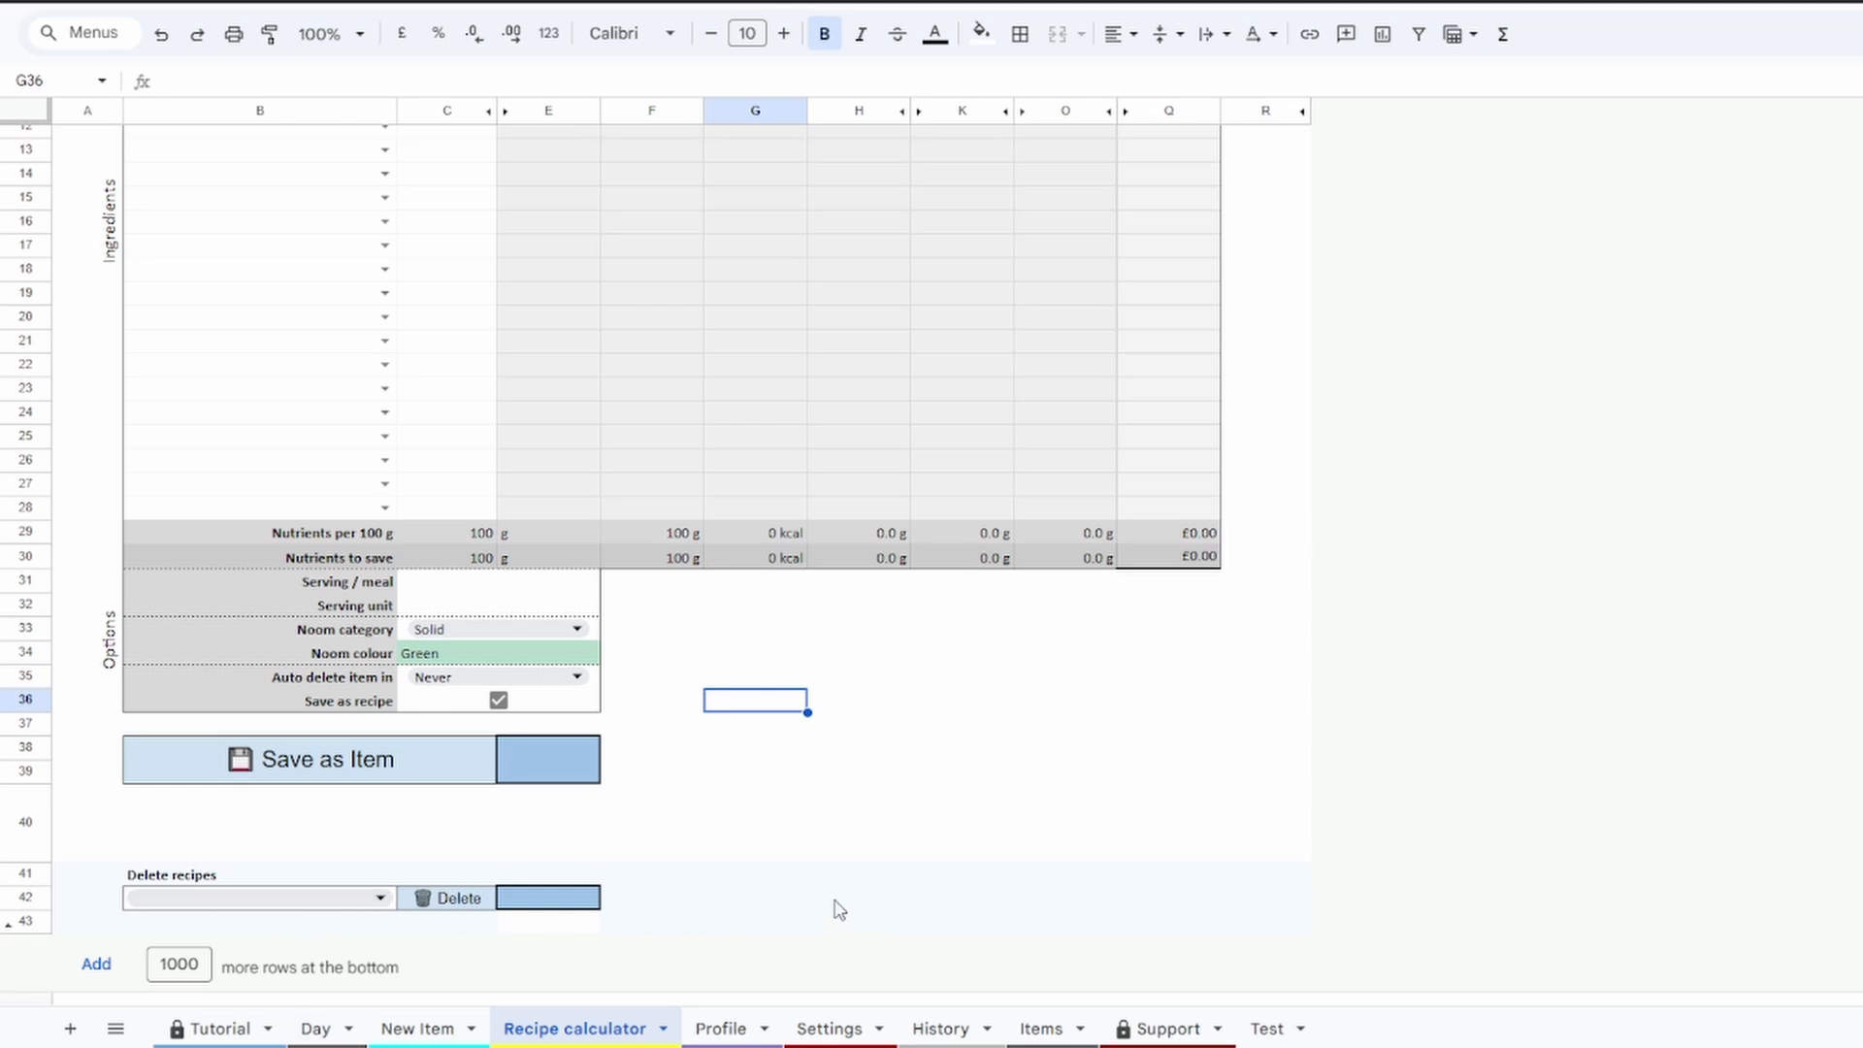
pyautogui.click(311, 908)
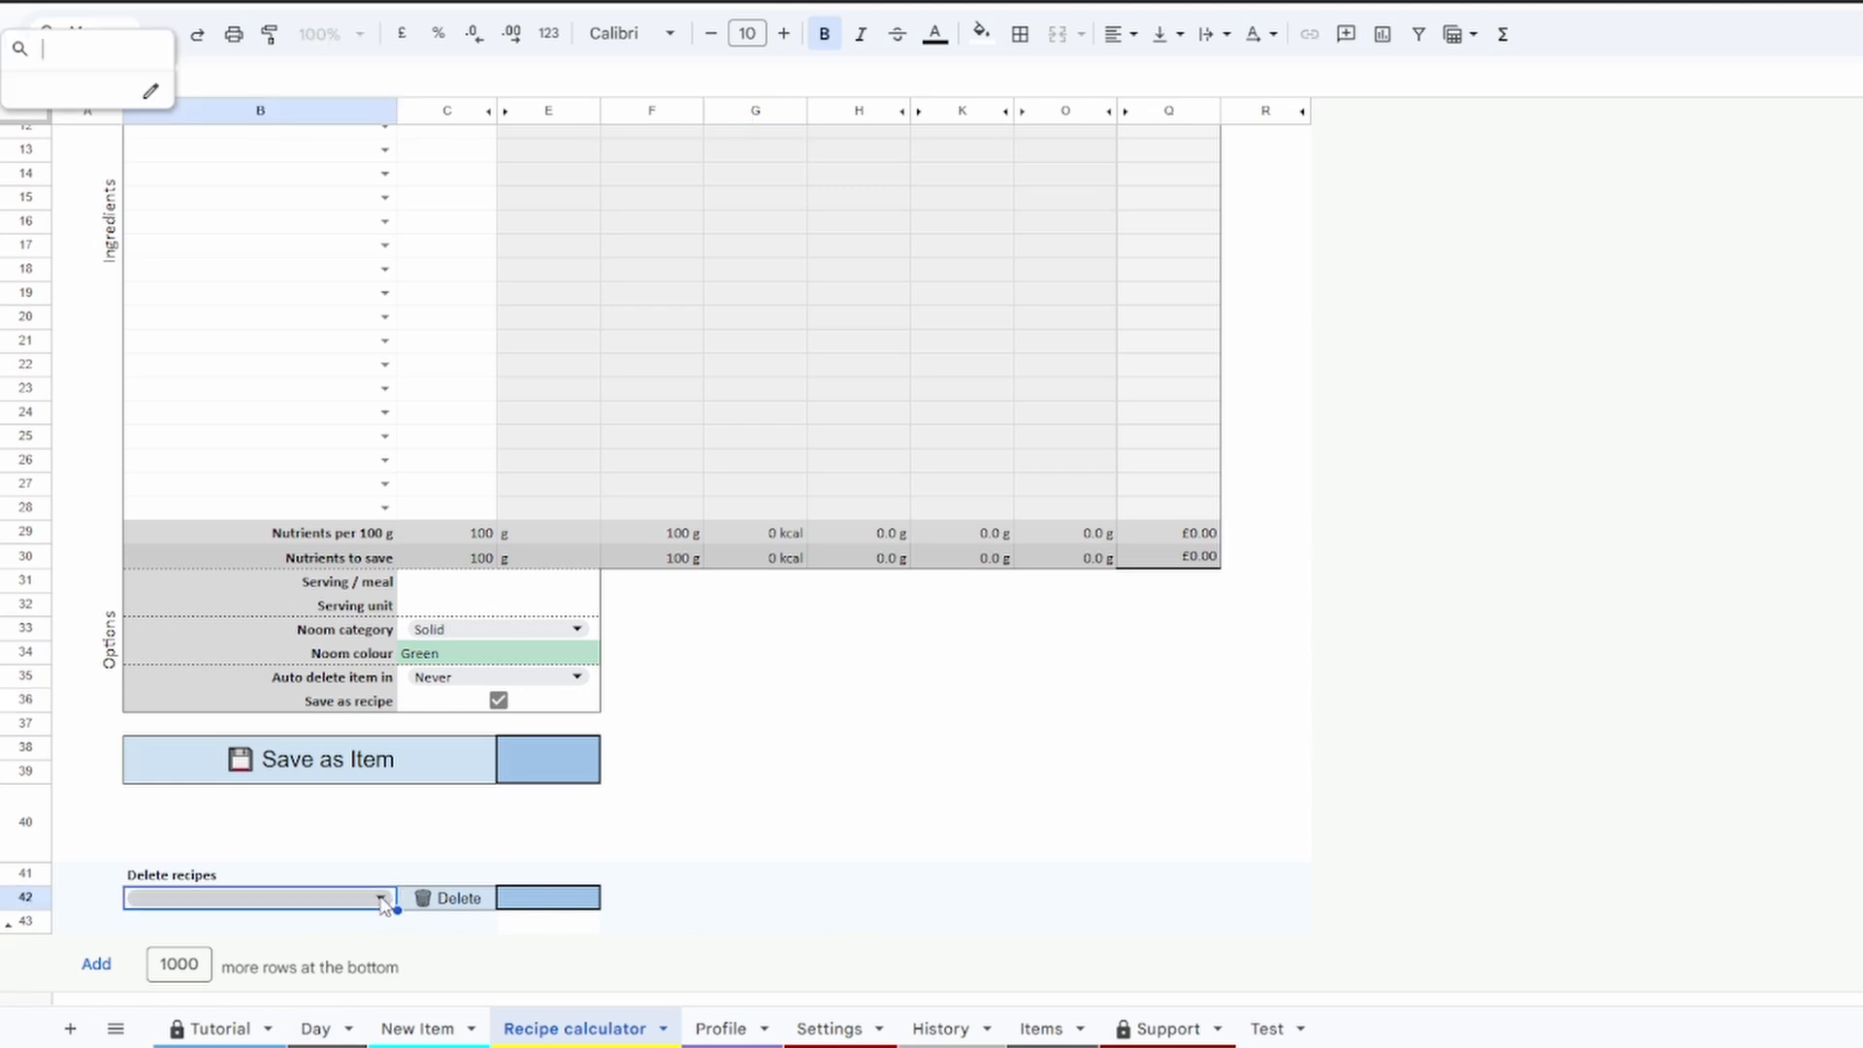
pyautogui.click(766, 899)
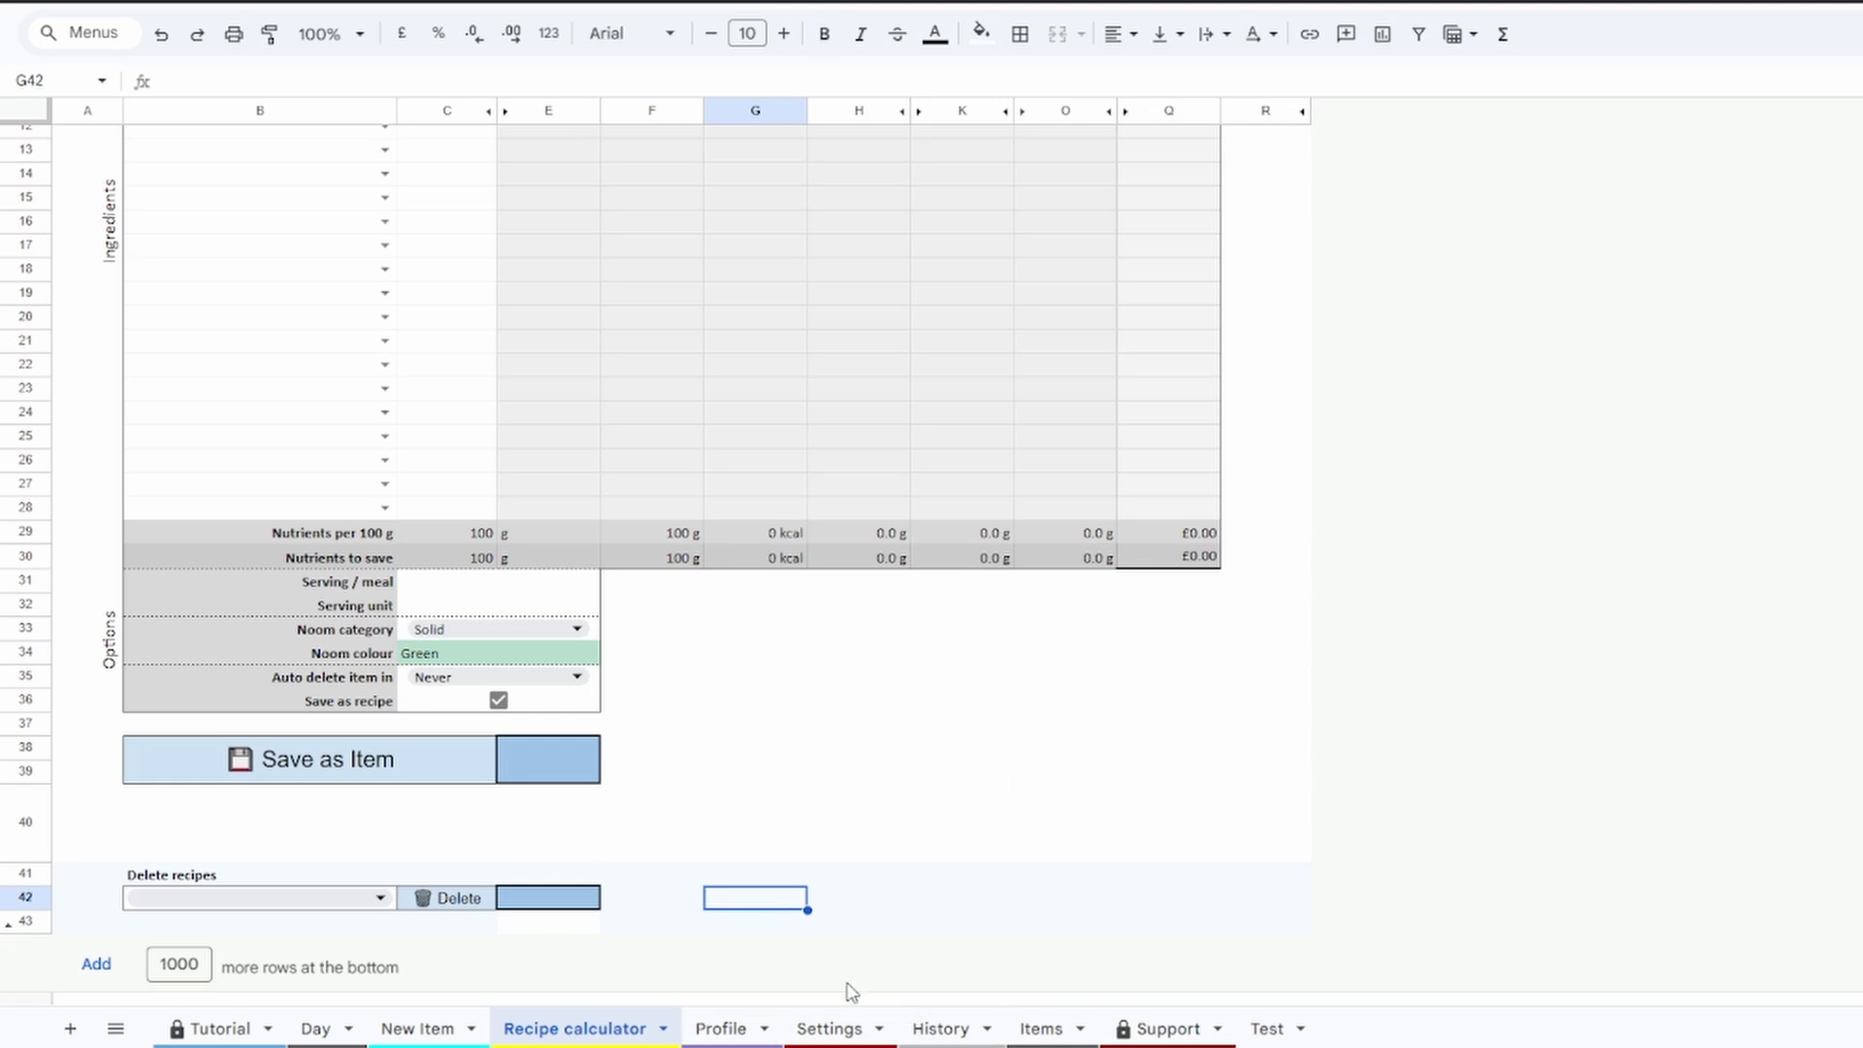
pyautogui.click(379, 900)
pyautogui.click(781, 876)
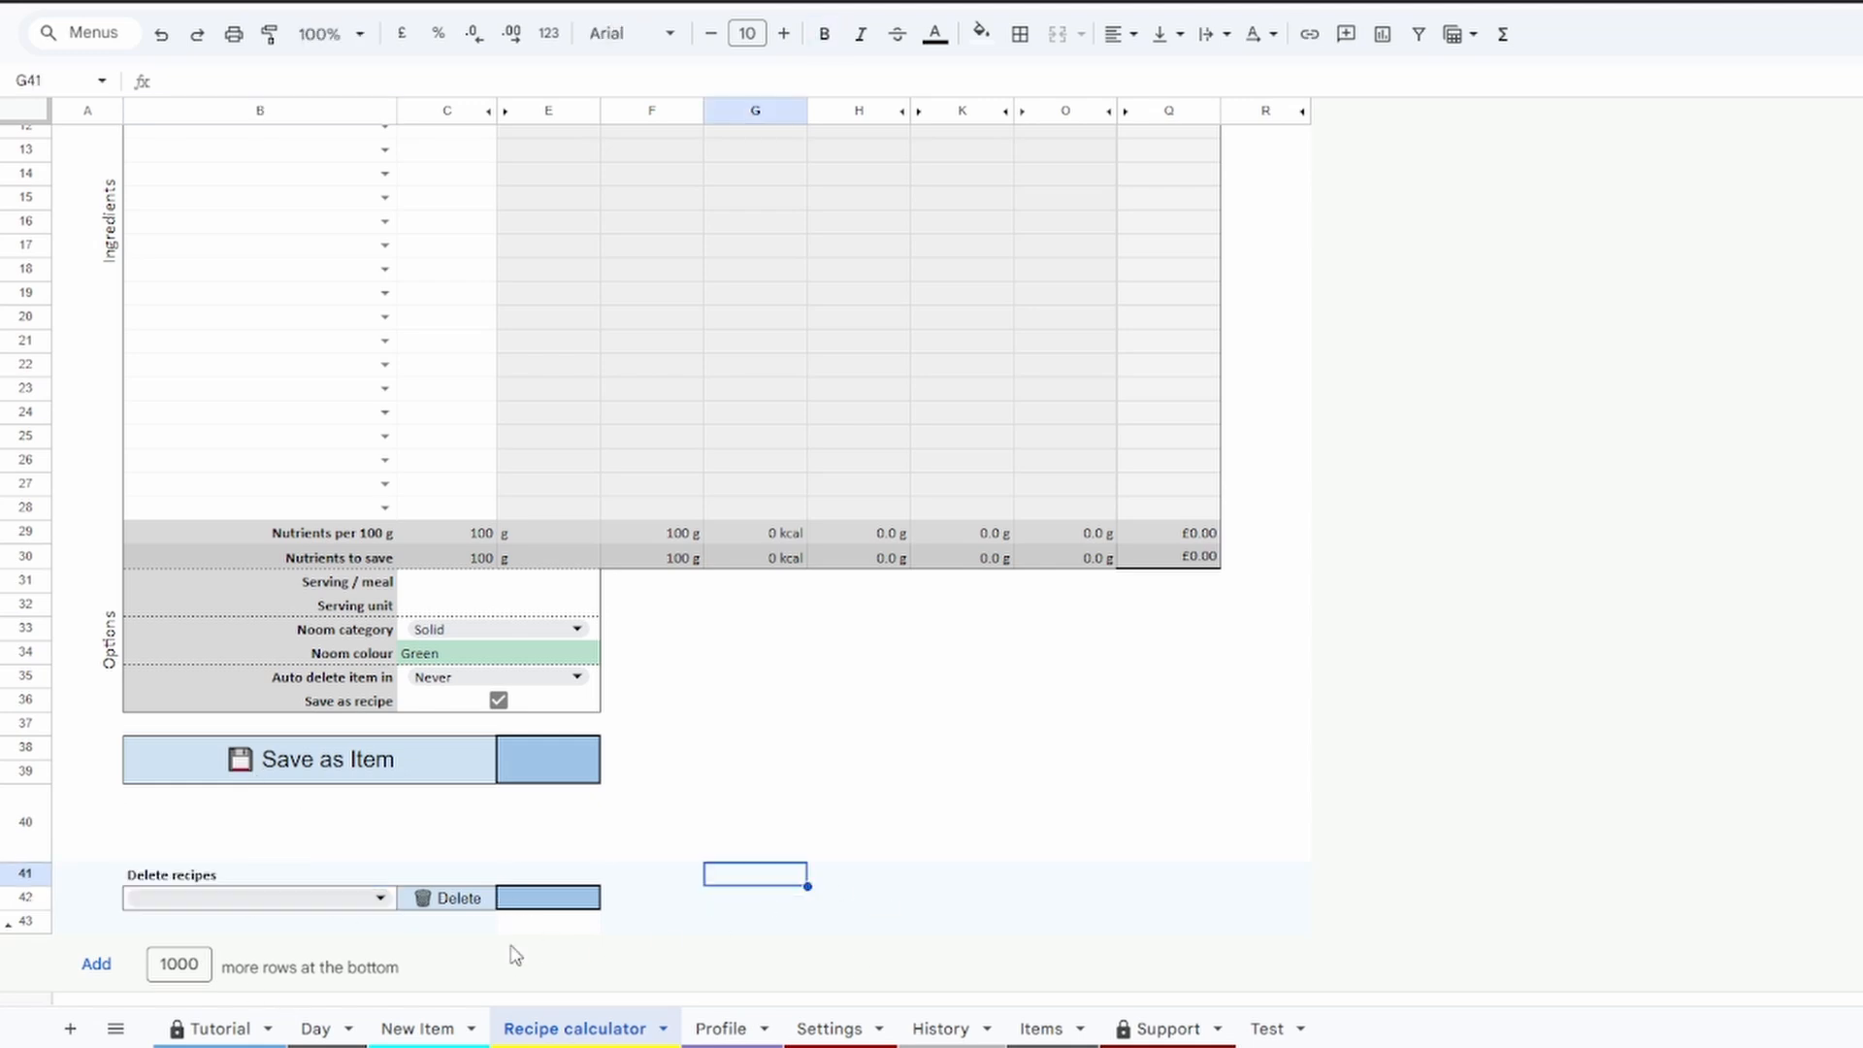
# Delete the Parsley, Rice (cooked), Spring Onion and Sugar items using the Delete items tool on the New Item sheet
pyautogui.click(417, 1029)
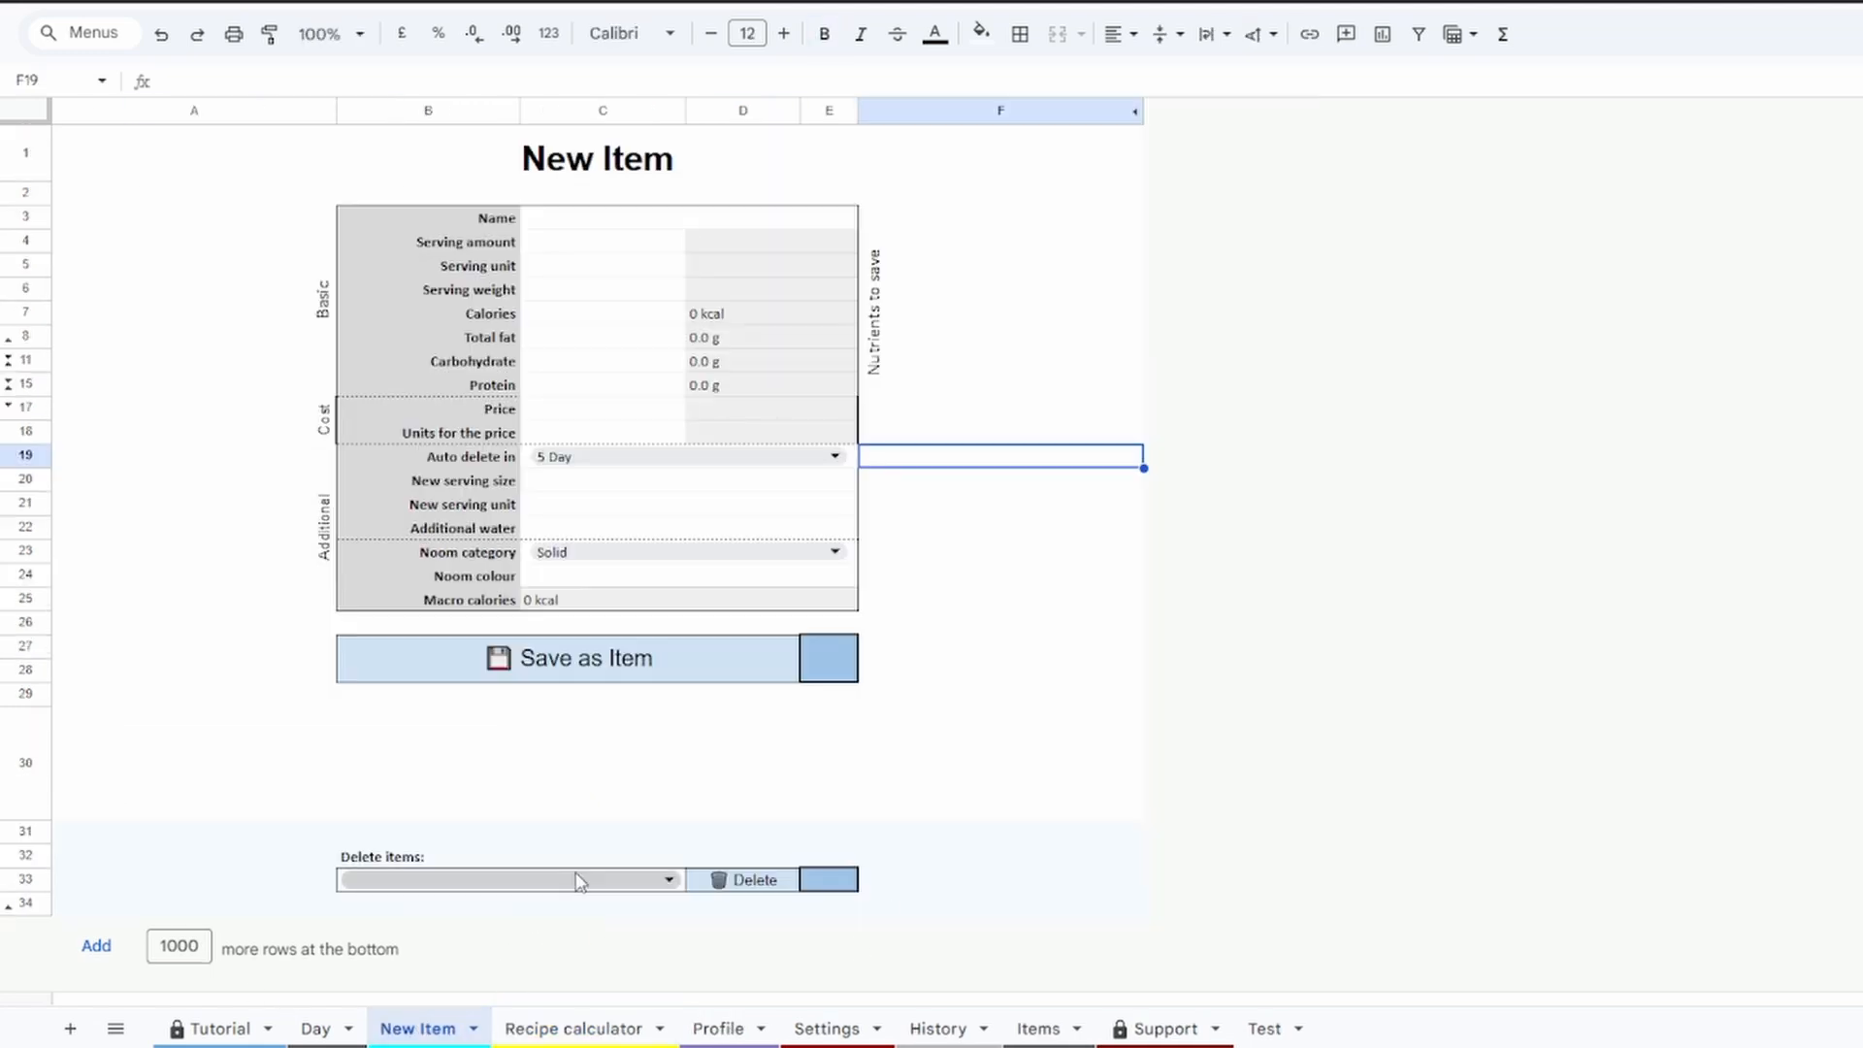
pyautogui.click(666, 881)
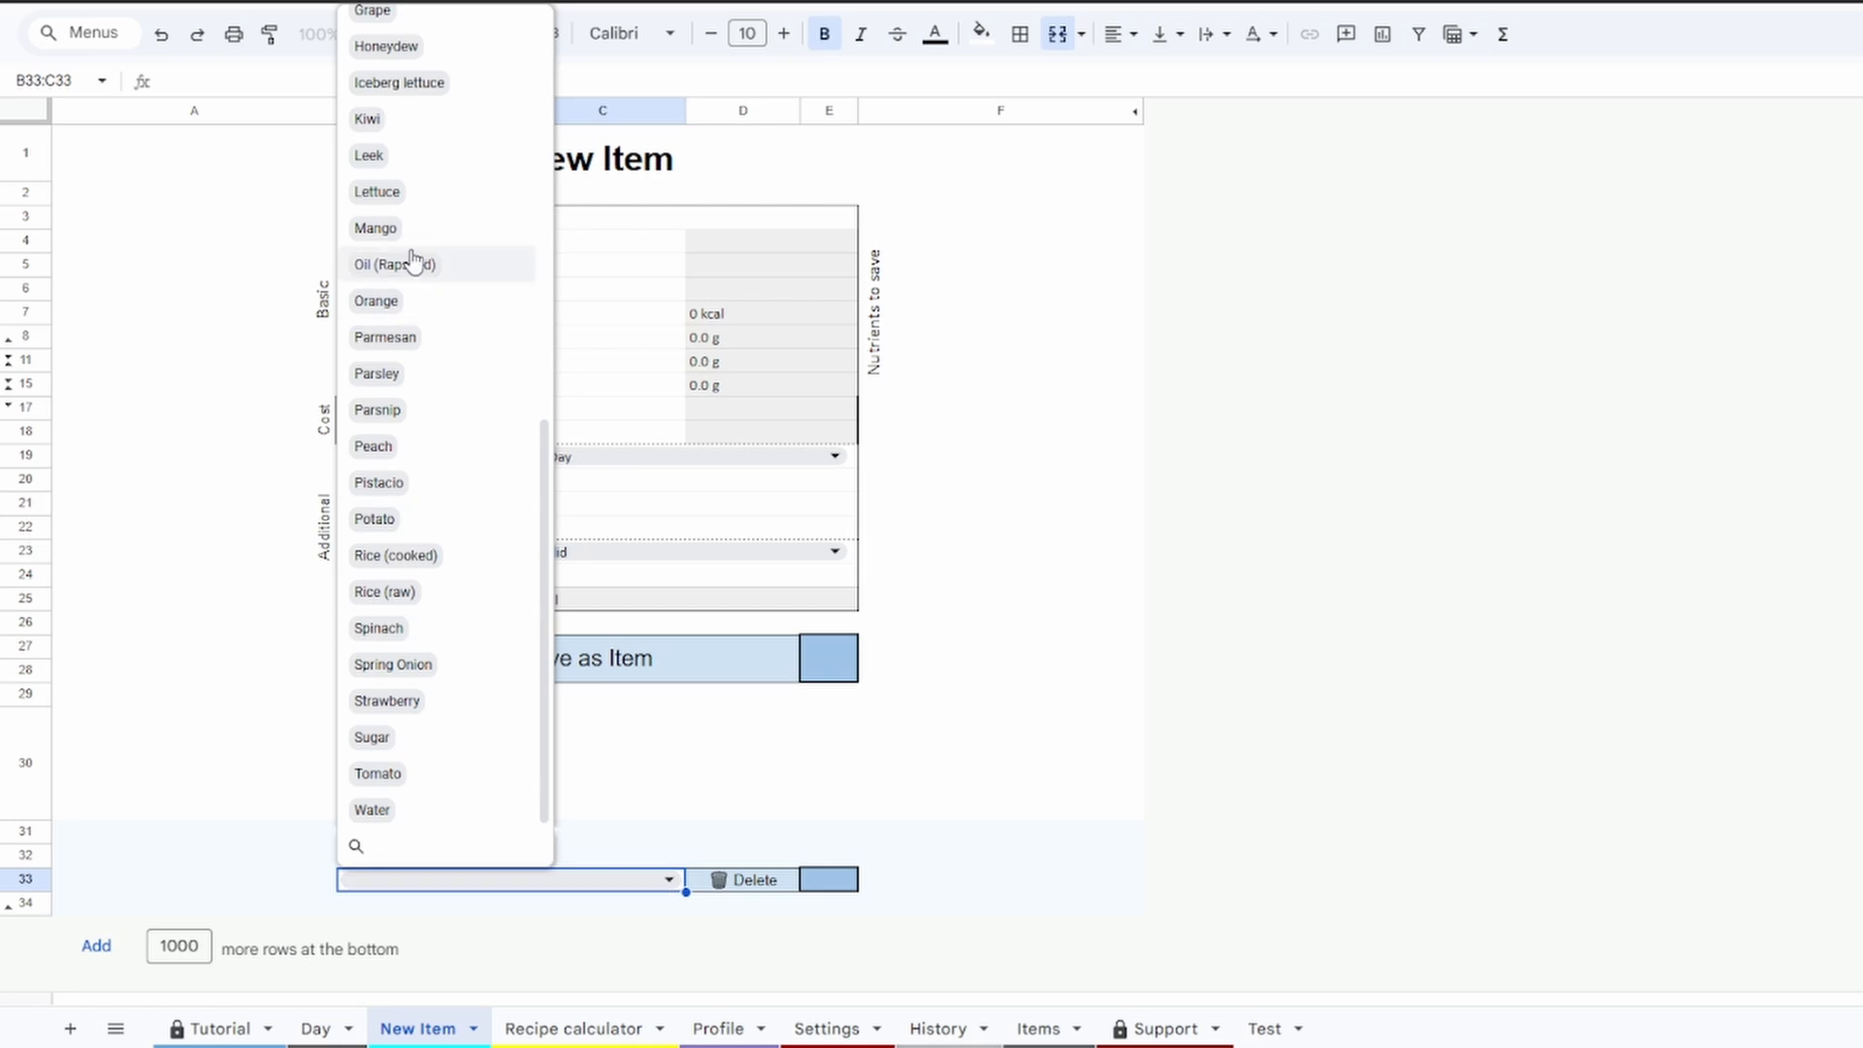
pyautogui.click(434, 375)
pyautogui.click(393, 556)
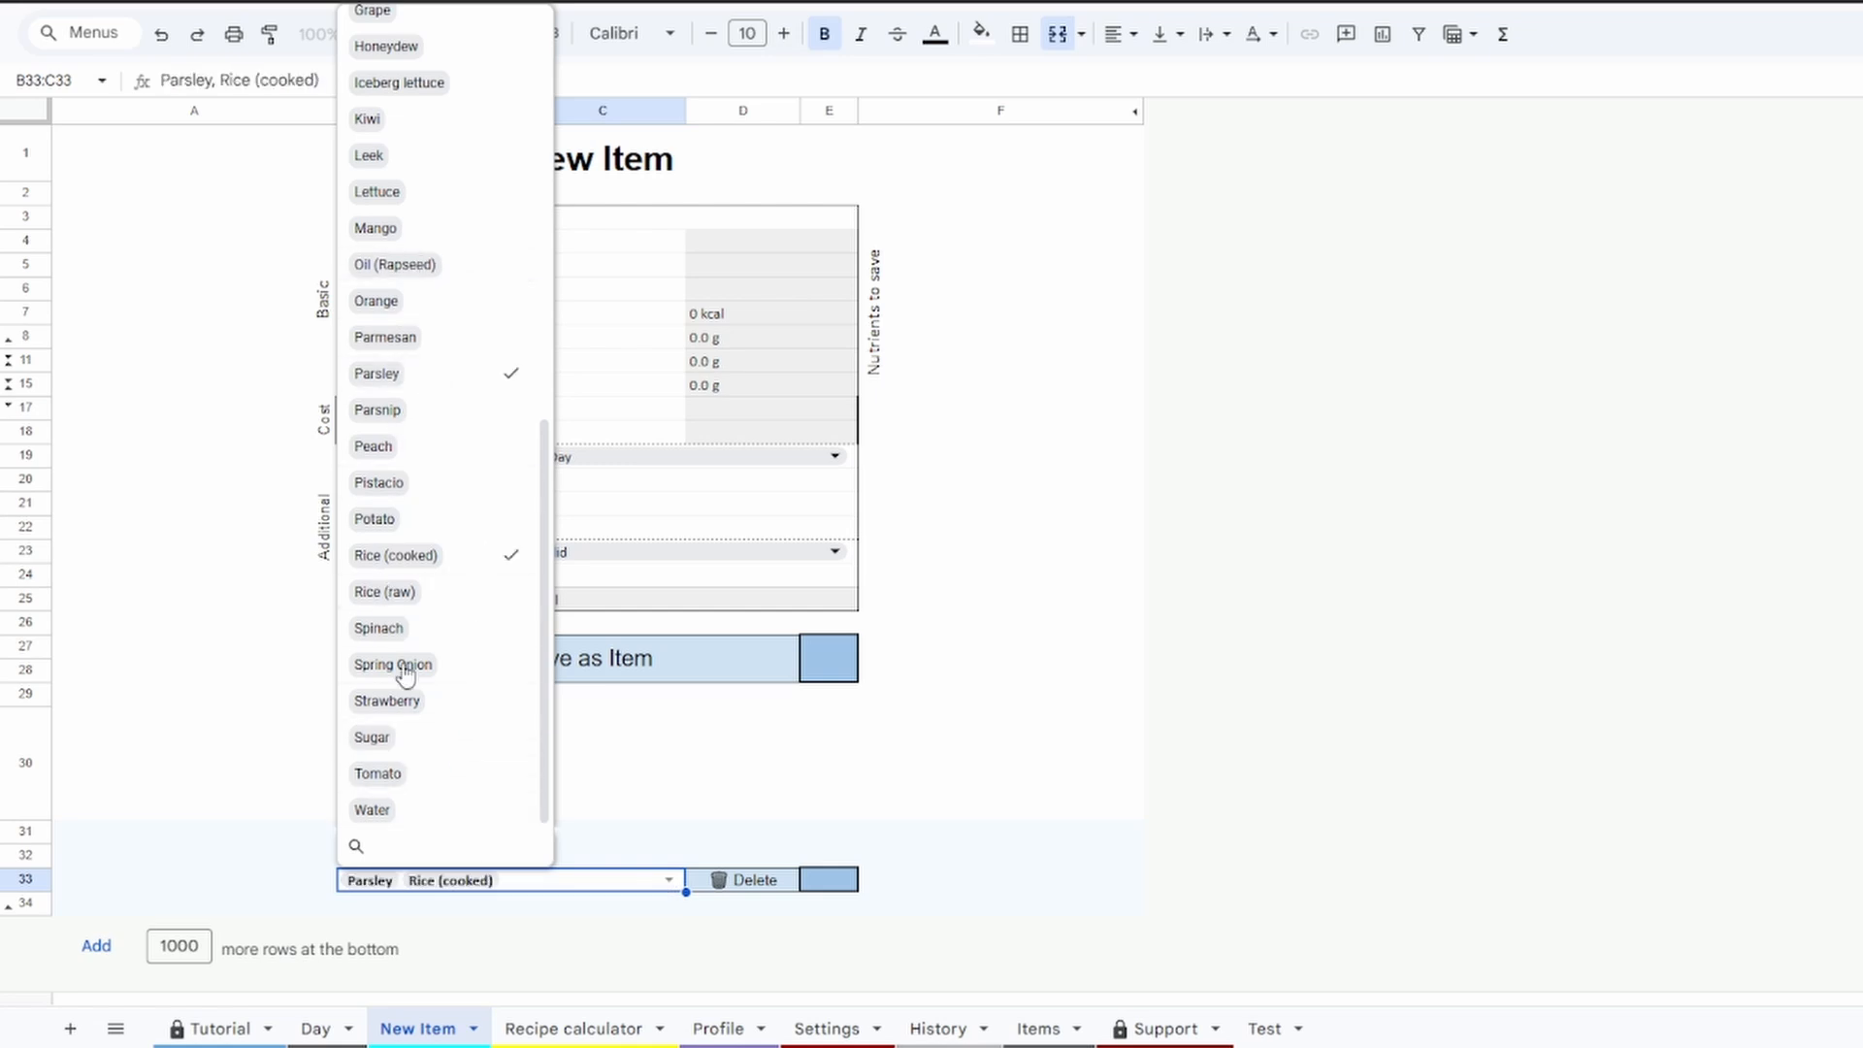
pyautogui.click(393, 666)
pyautogui.click(432, 740)
pyautogui.click(1009, 813)
pyautogui.click(827, 881)
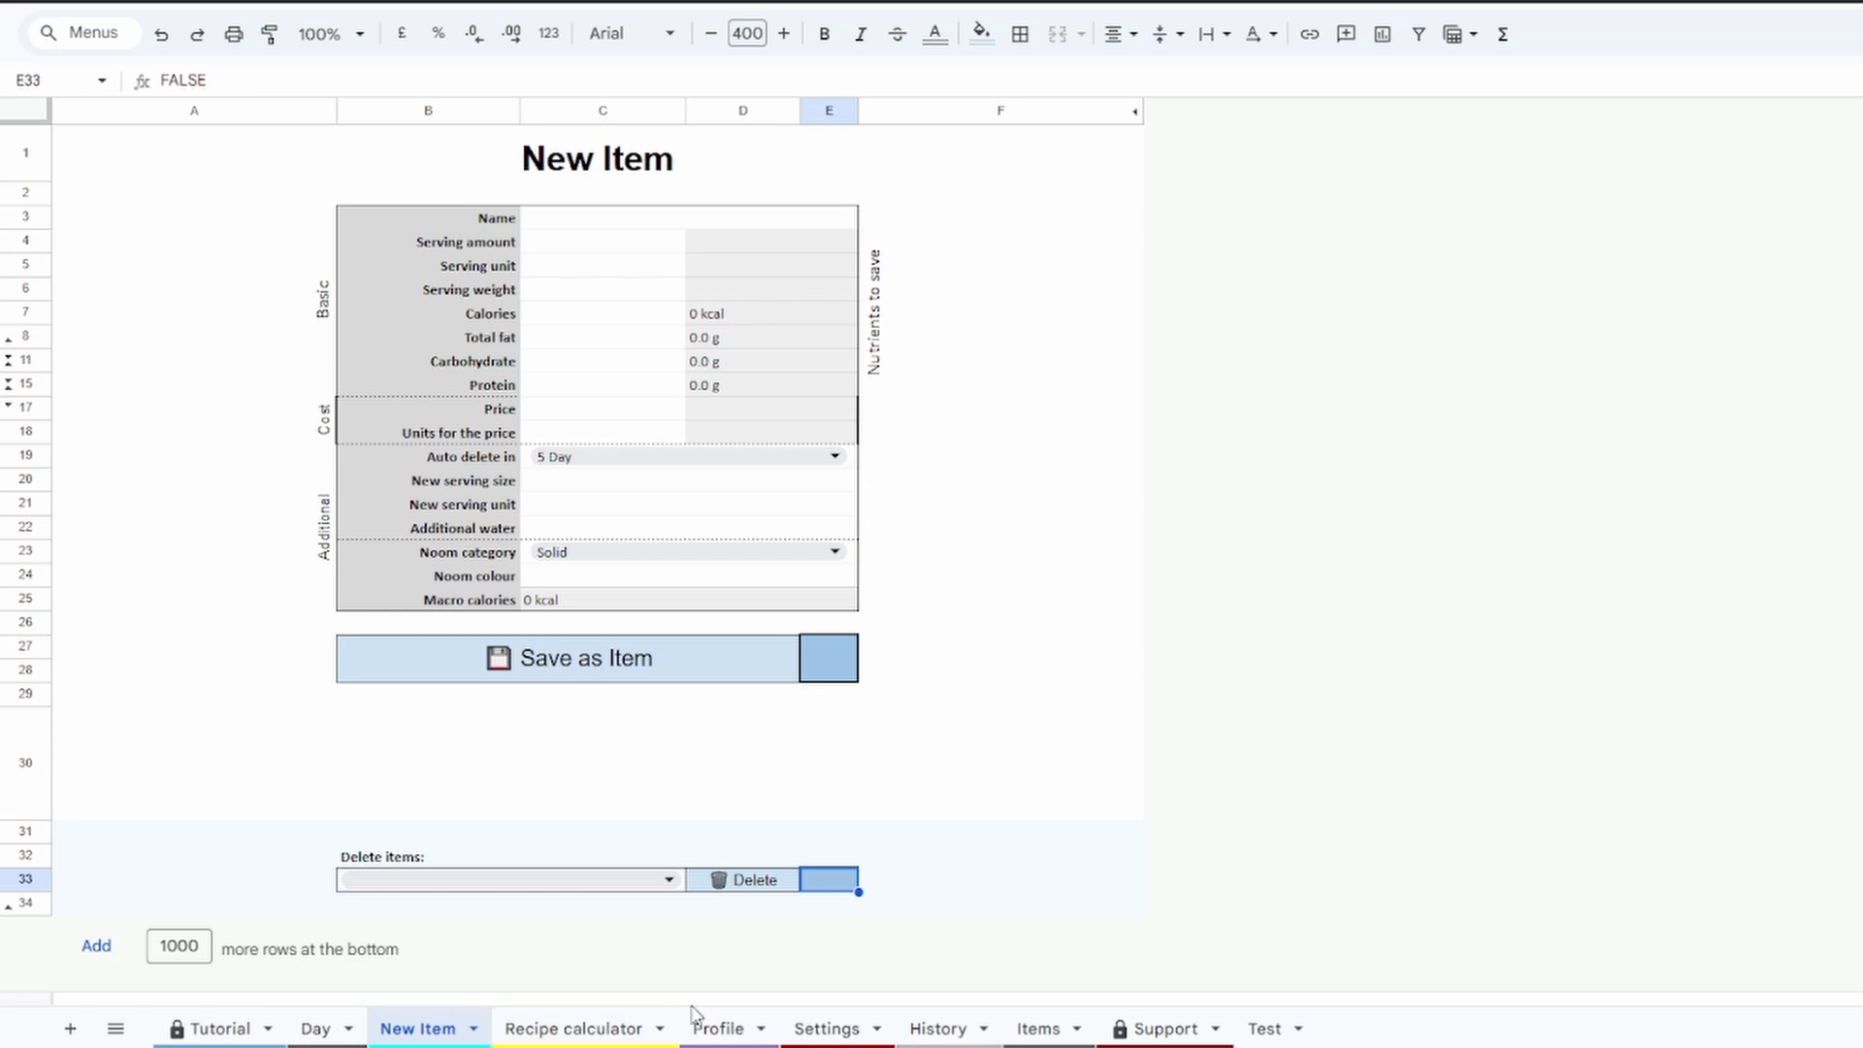
# Hide the Items sheet and review the hidden sheets in the list of all sheets
pyautogui.click(1079, 1031)
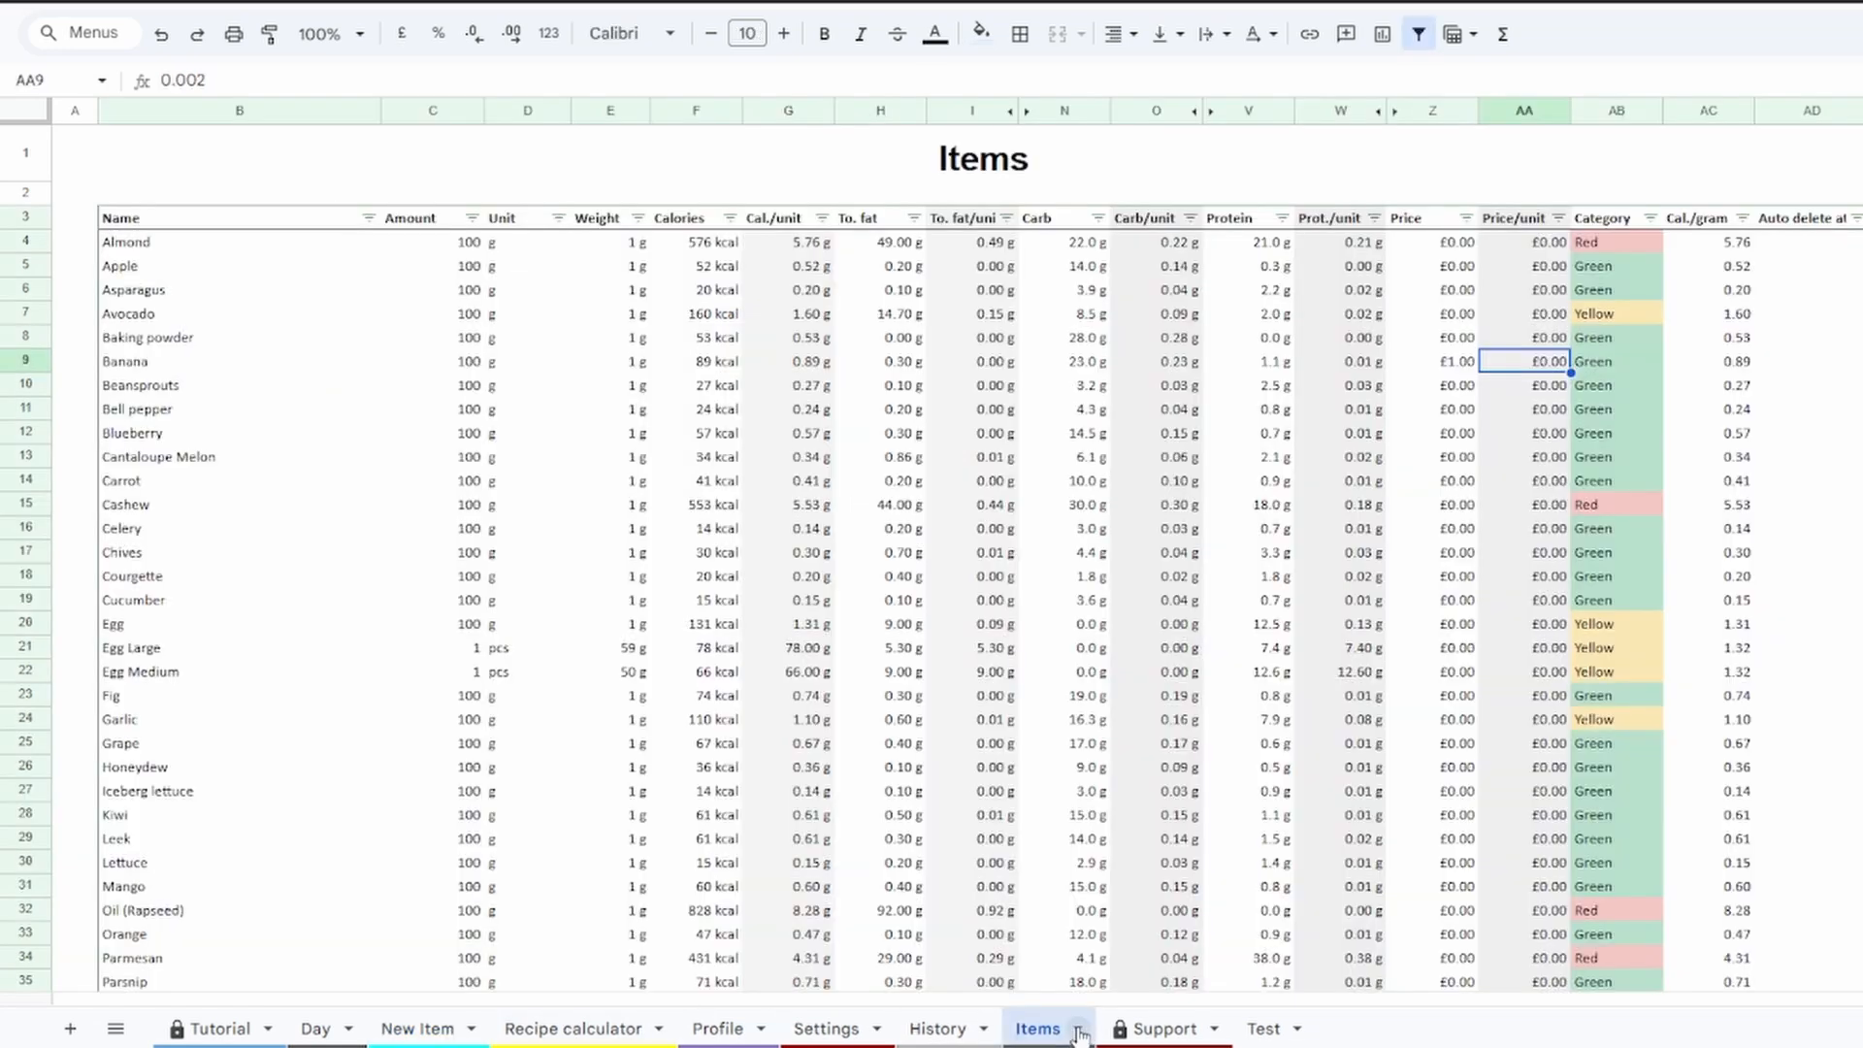
pyautogui.click(1076, 1029)
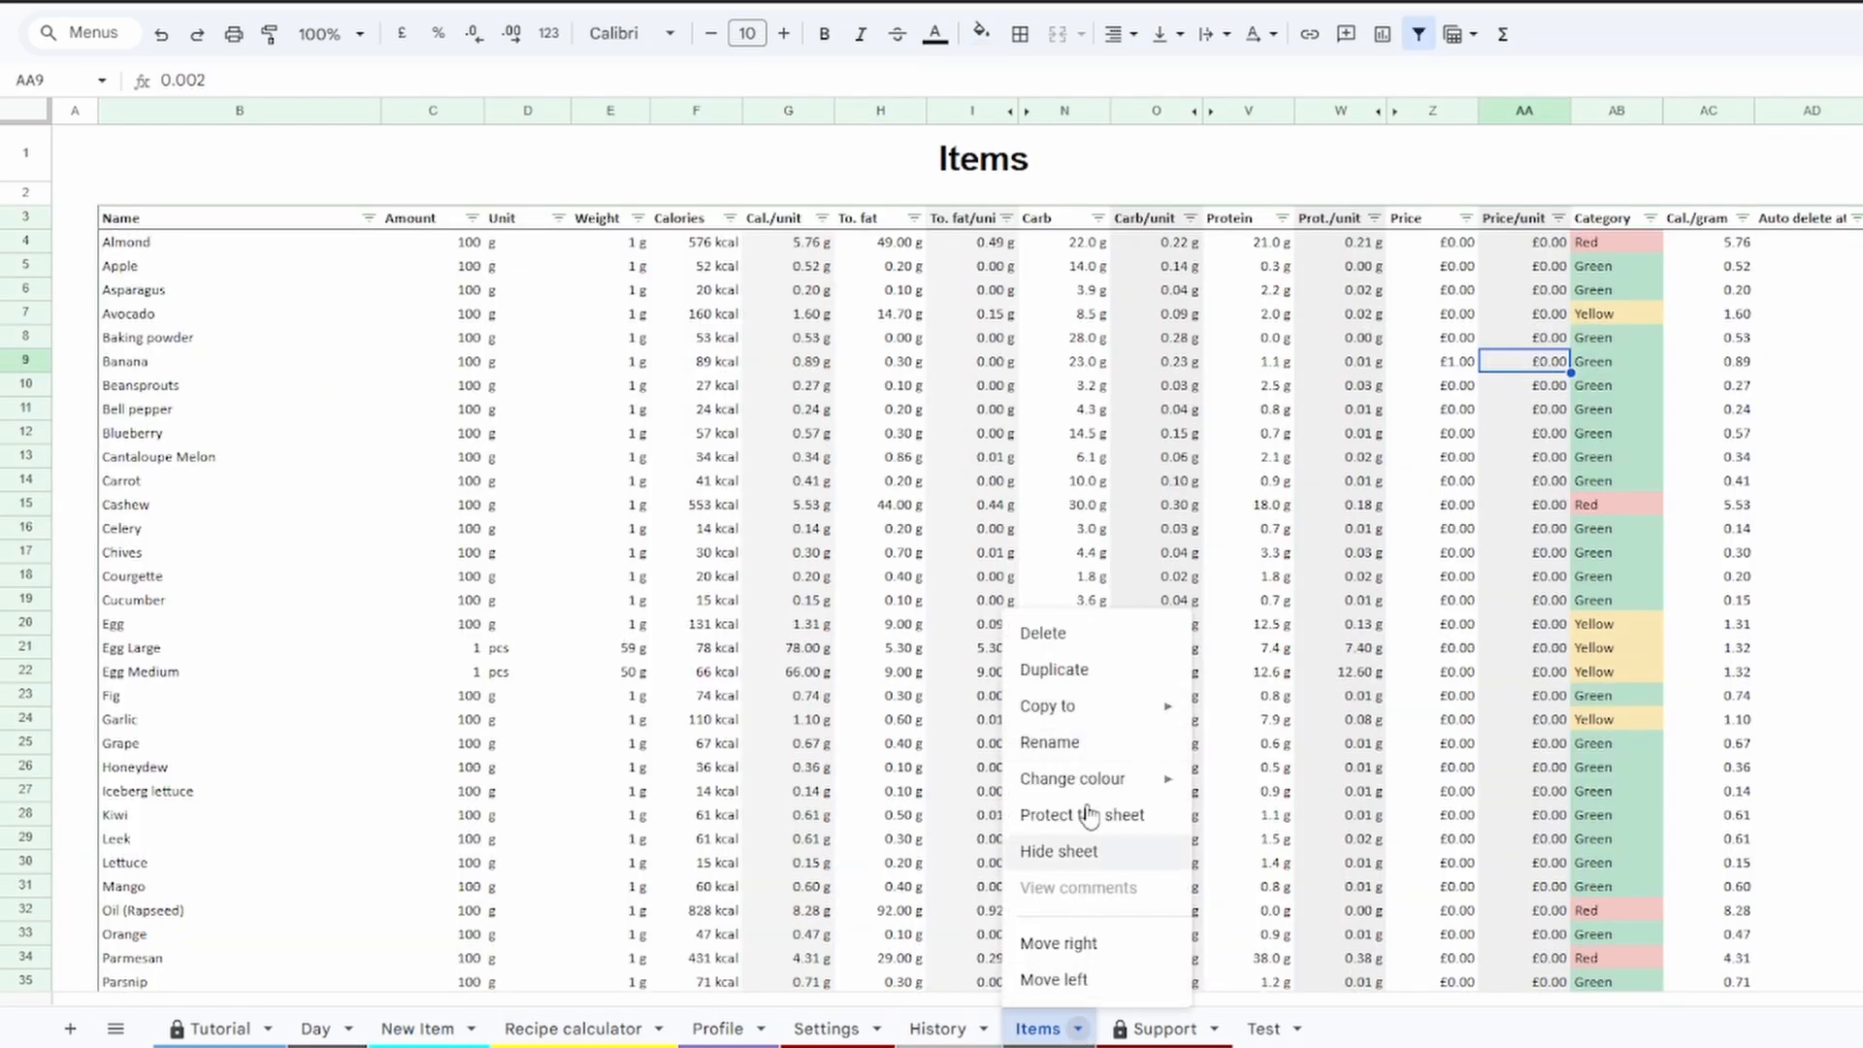
pyautogui.click(1091, 852)
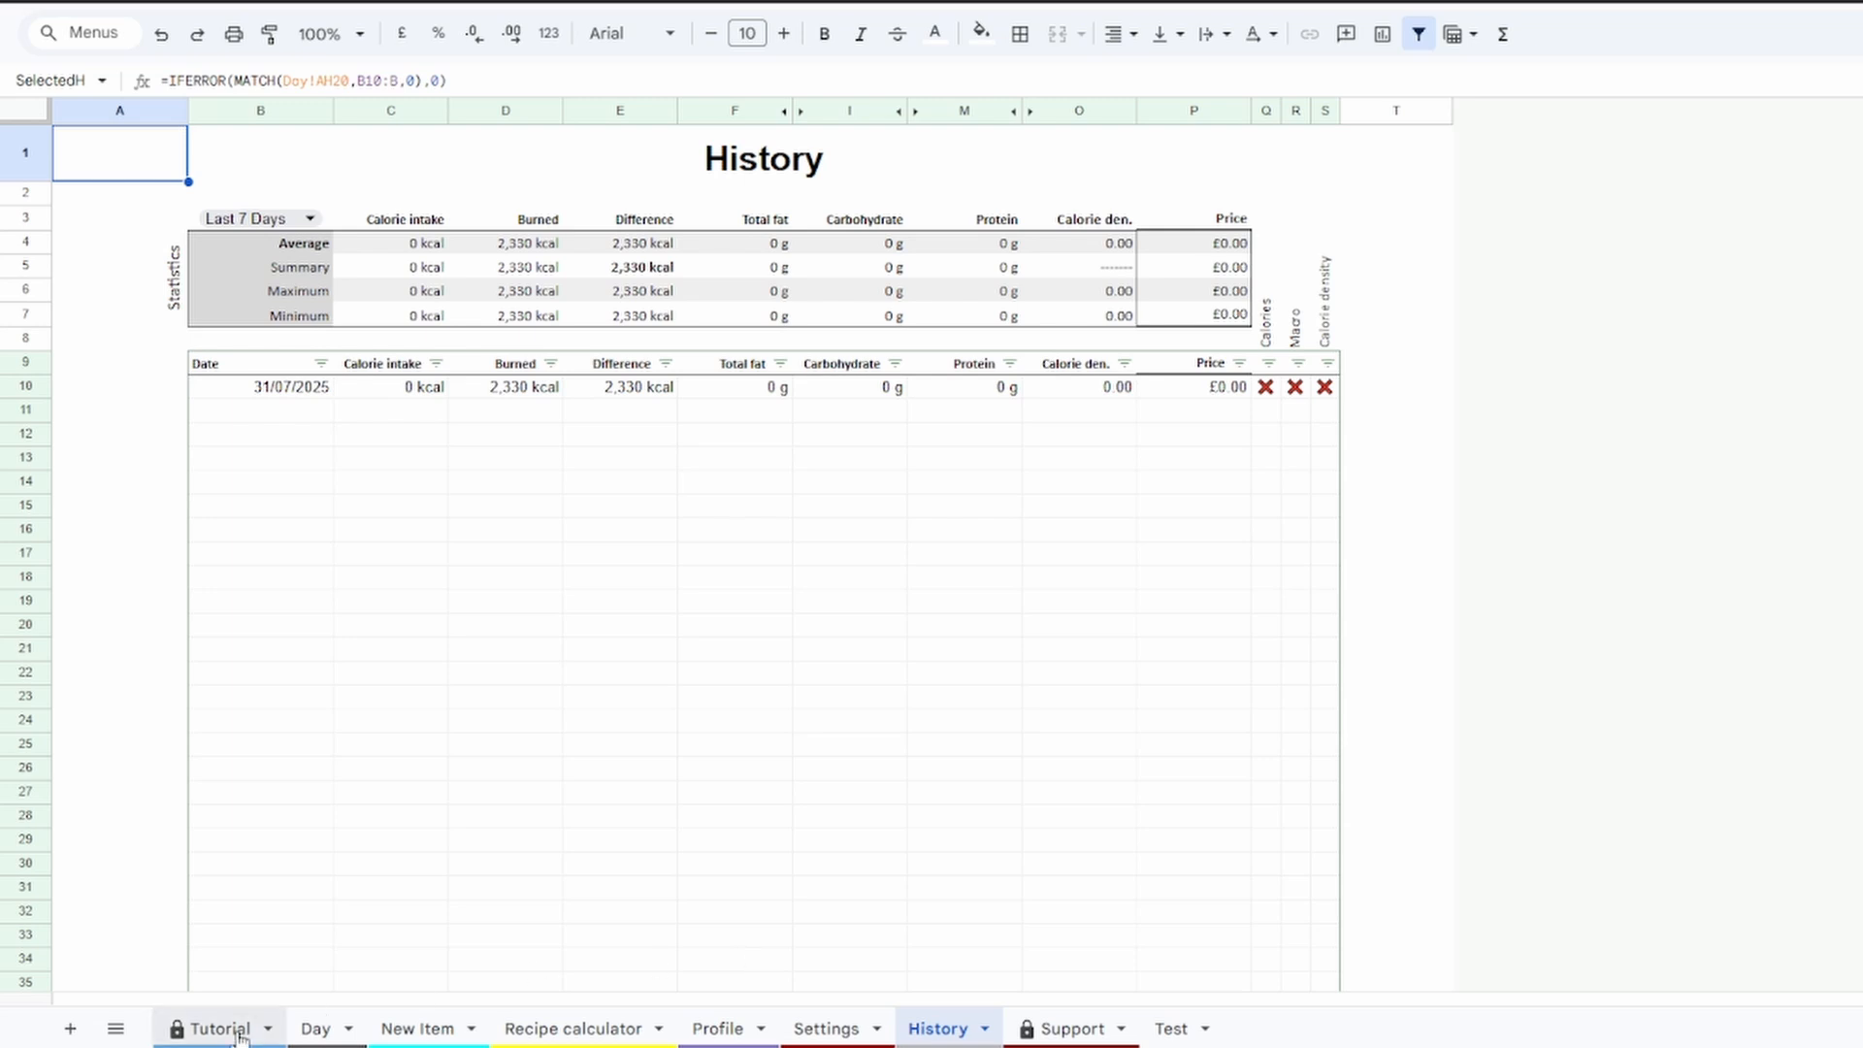
pyautogui.click(116, 1028)
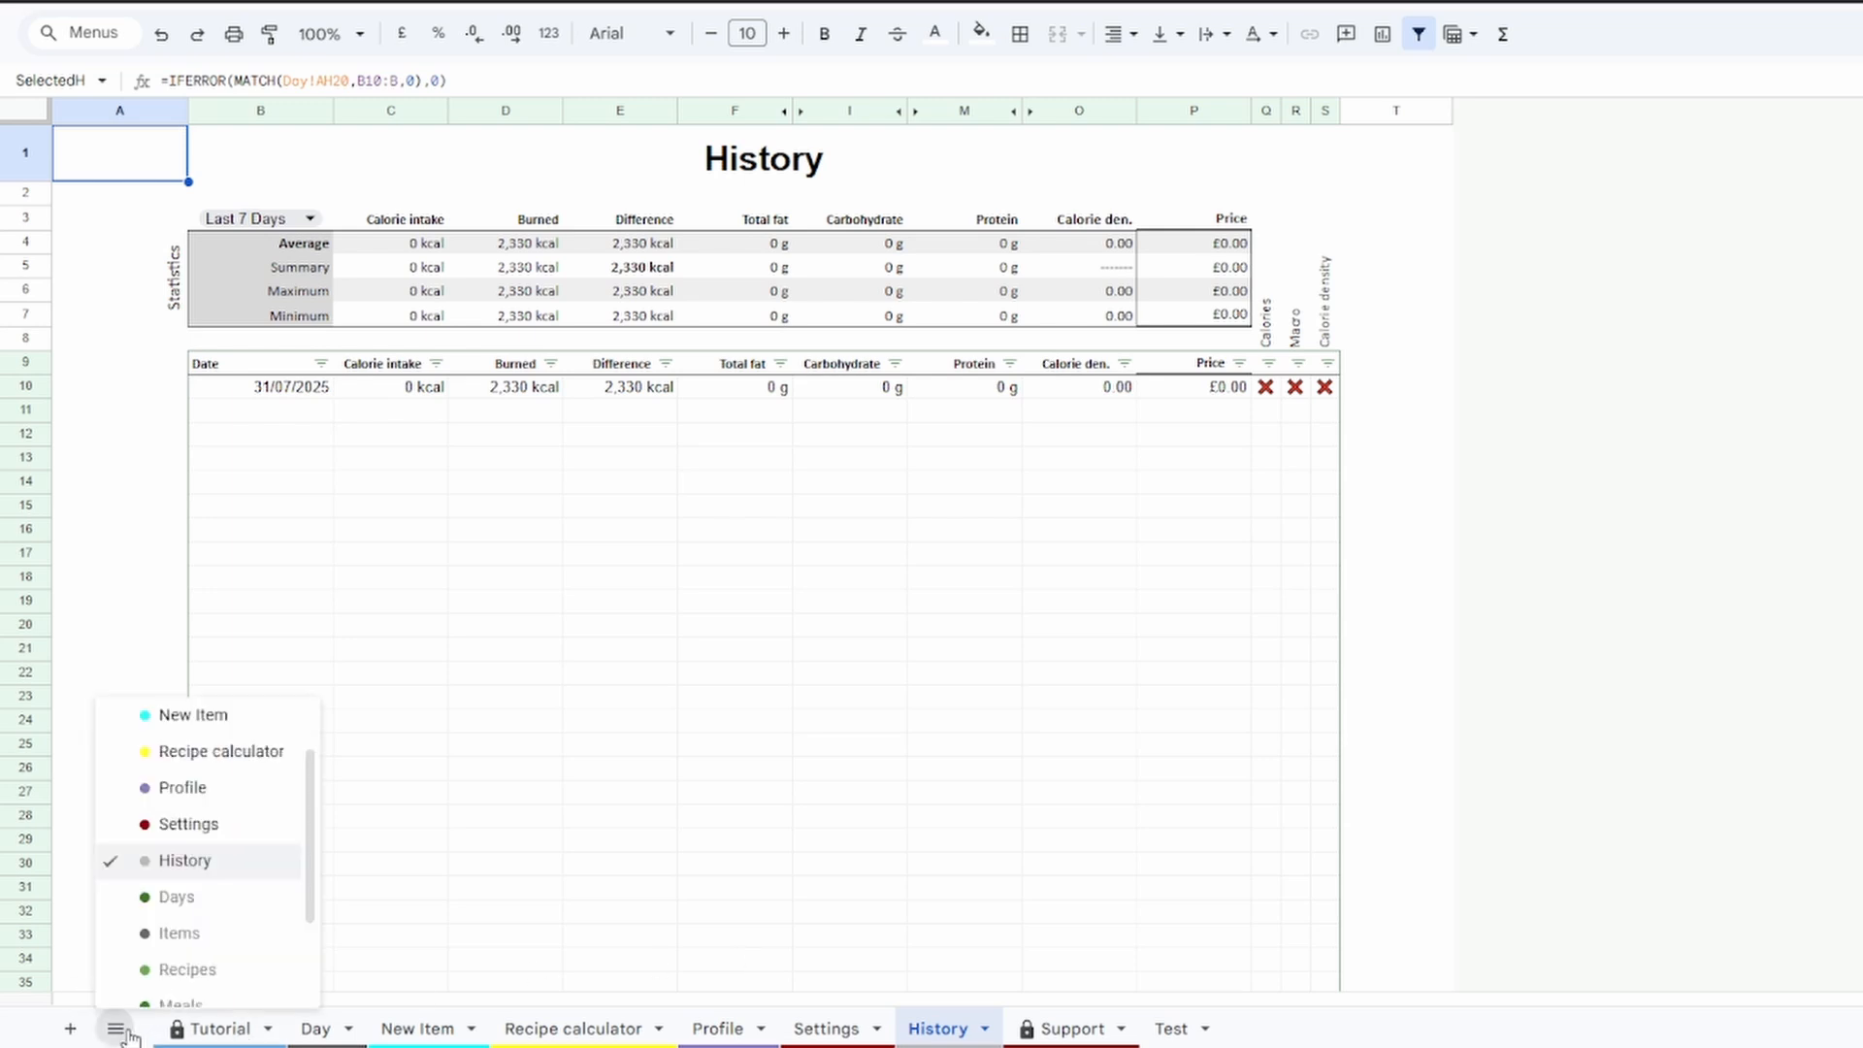
pyautogui.scroll(-3, 240, 955)
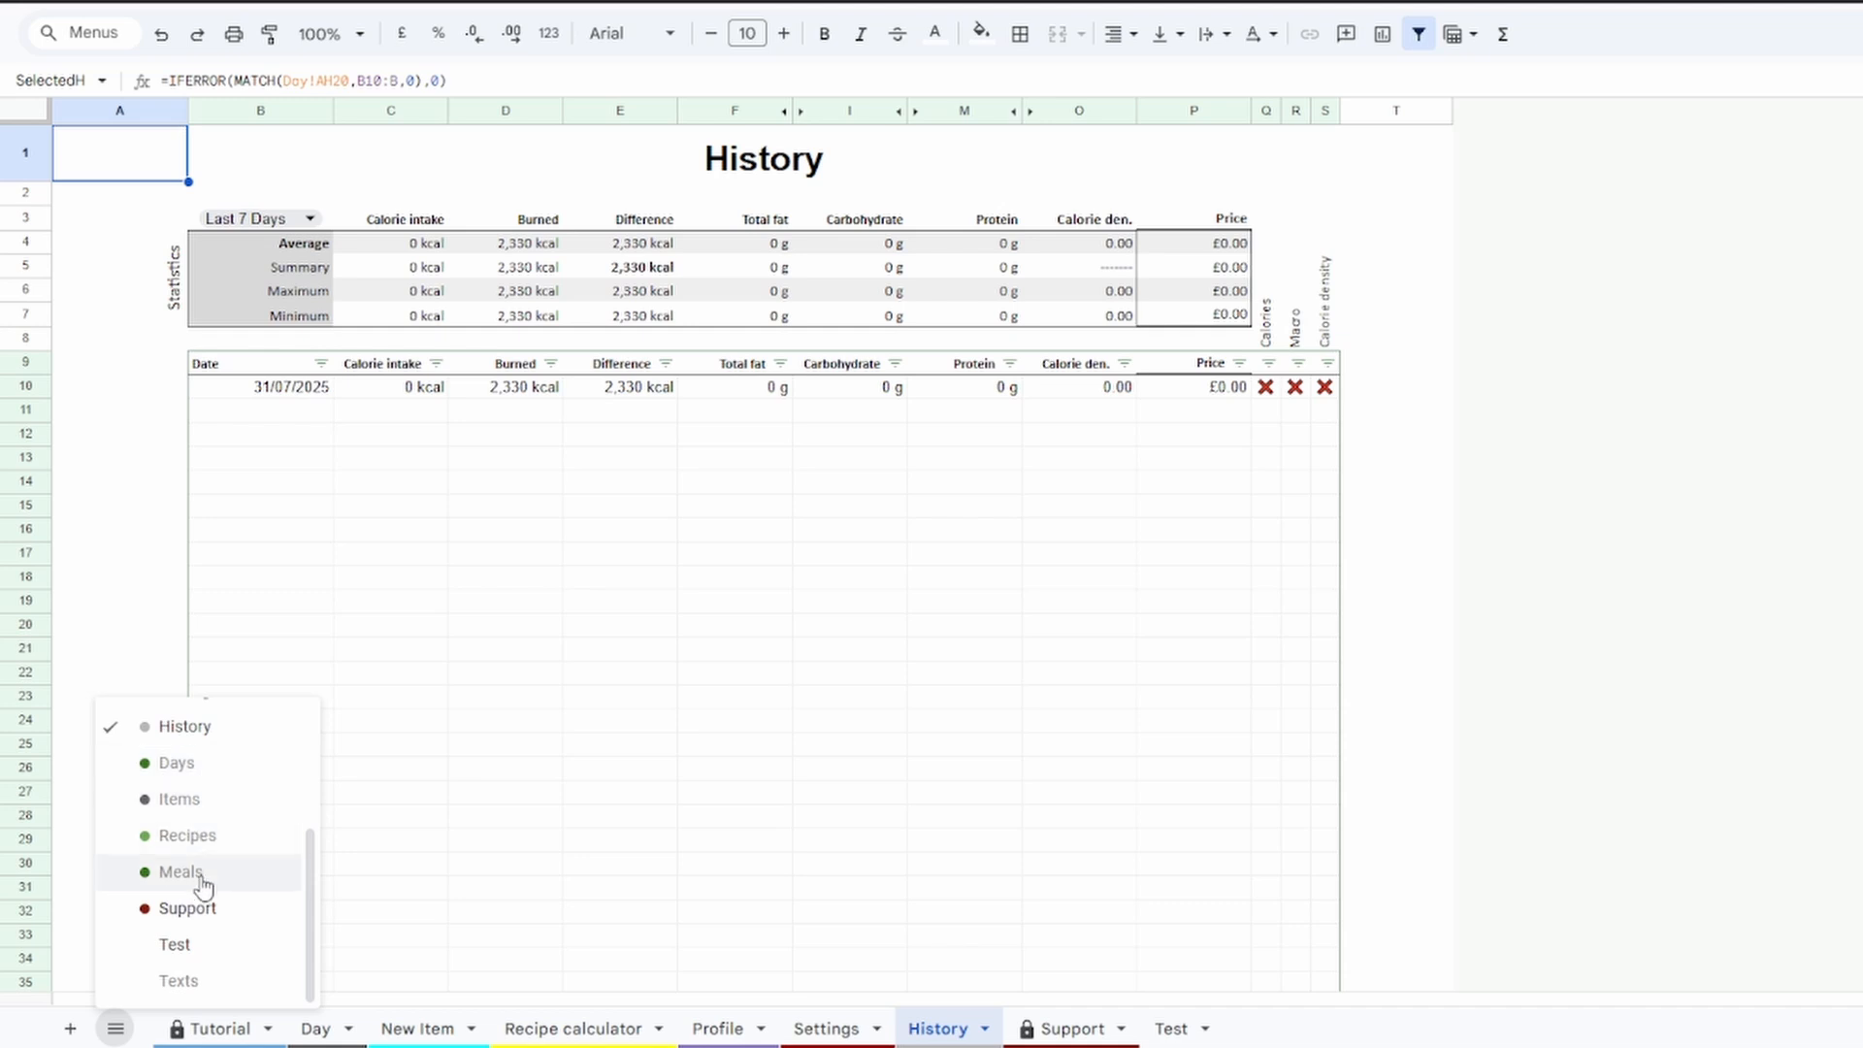
pyautogui.click(1502, 702)
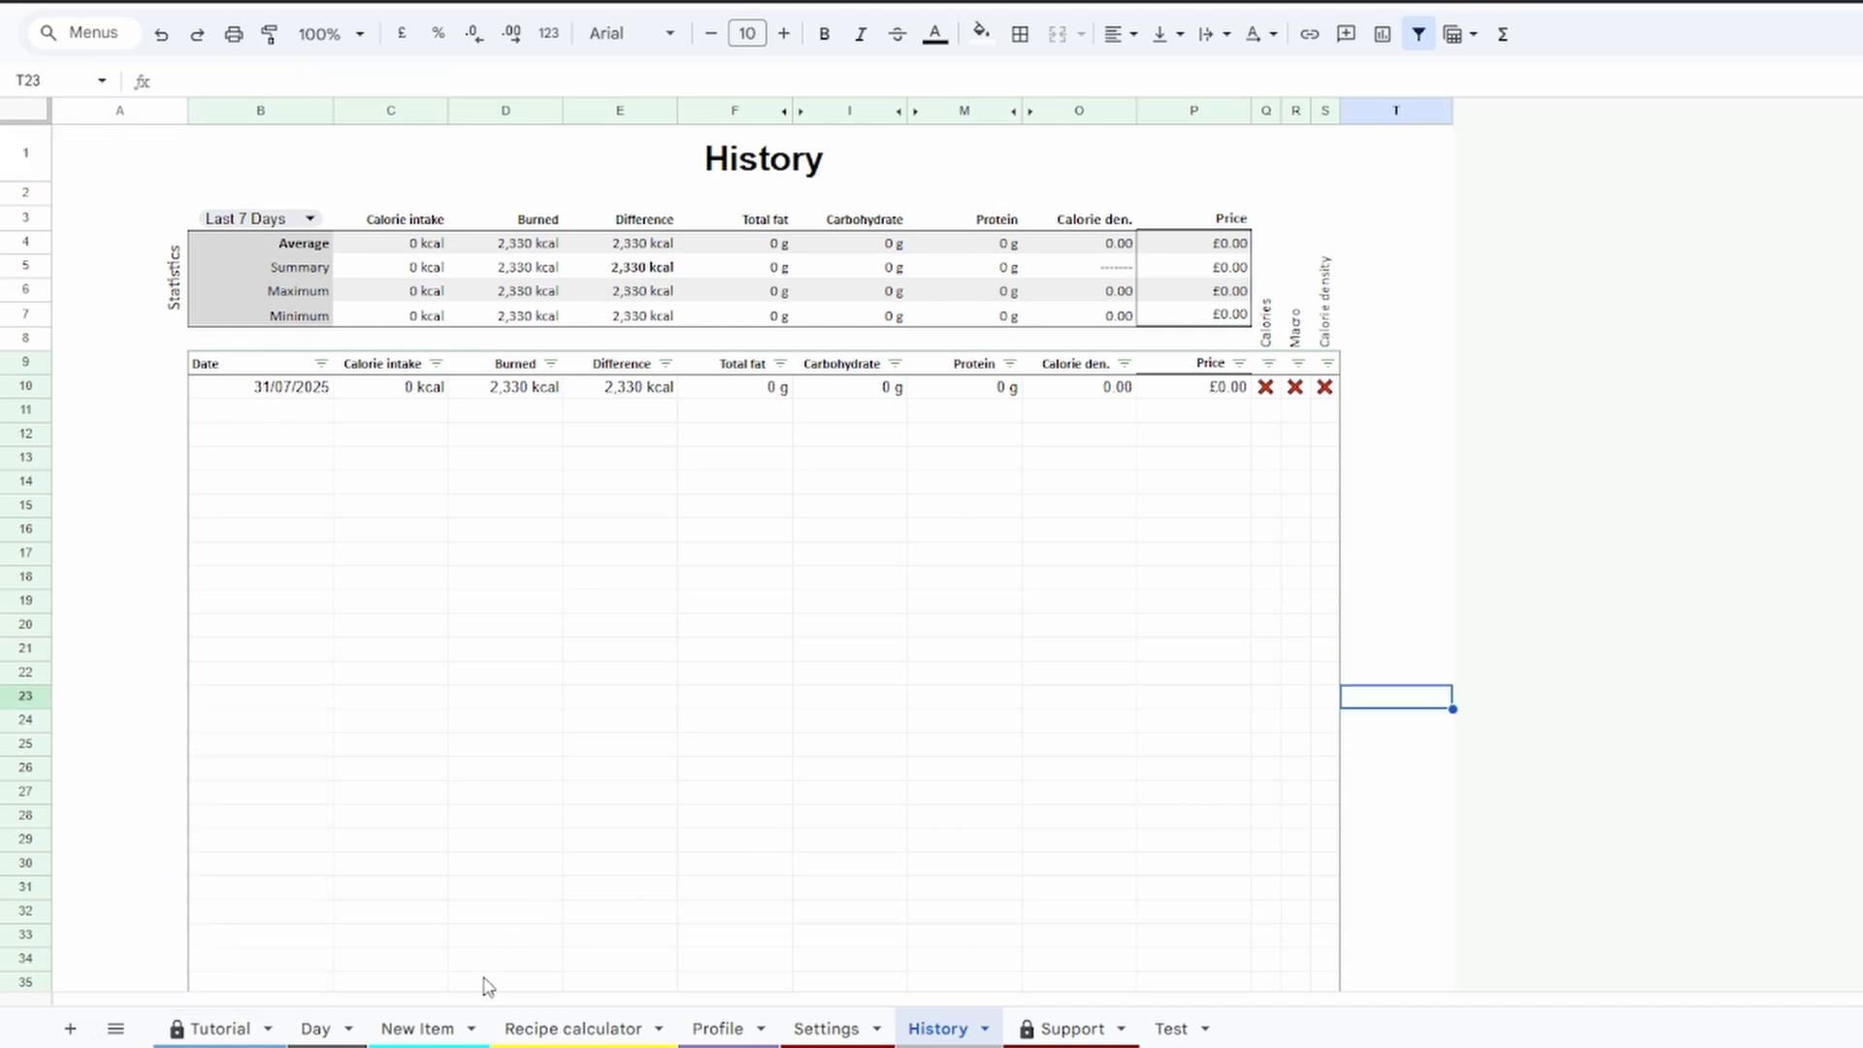
# Look over the Day, New Item and Recipe calculator sheets, returning to the start of the recipe's ingredients
pyautogui.click(320, 1031)
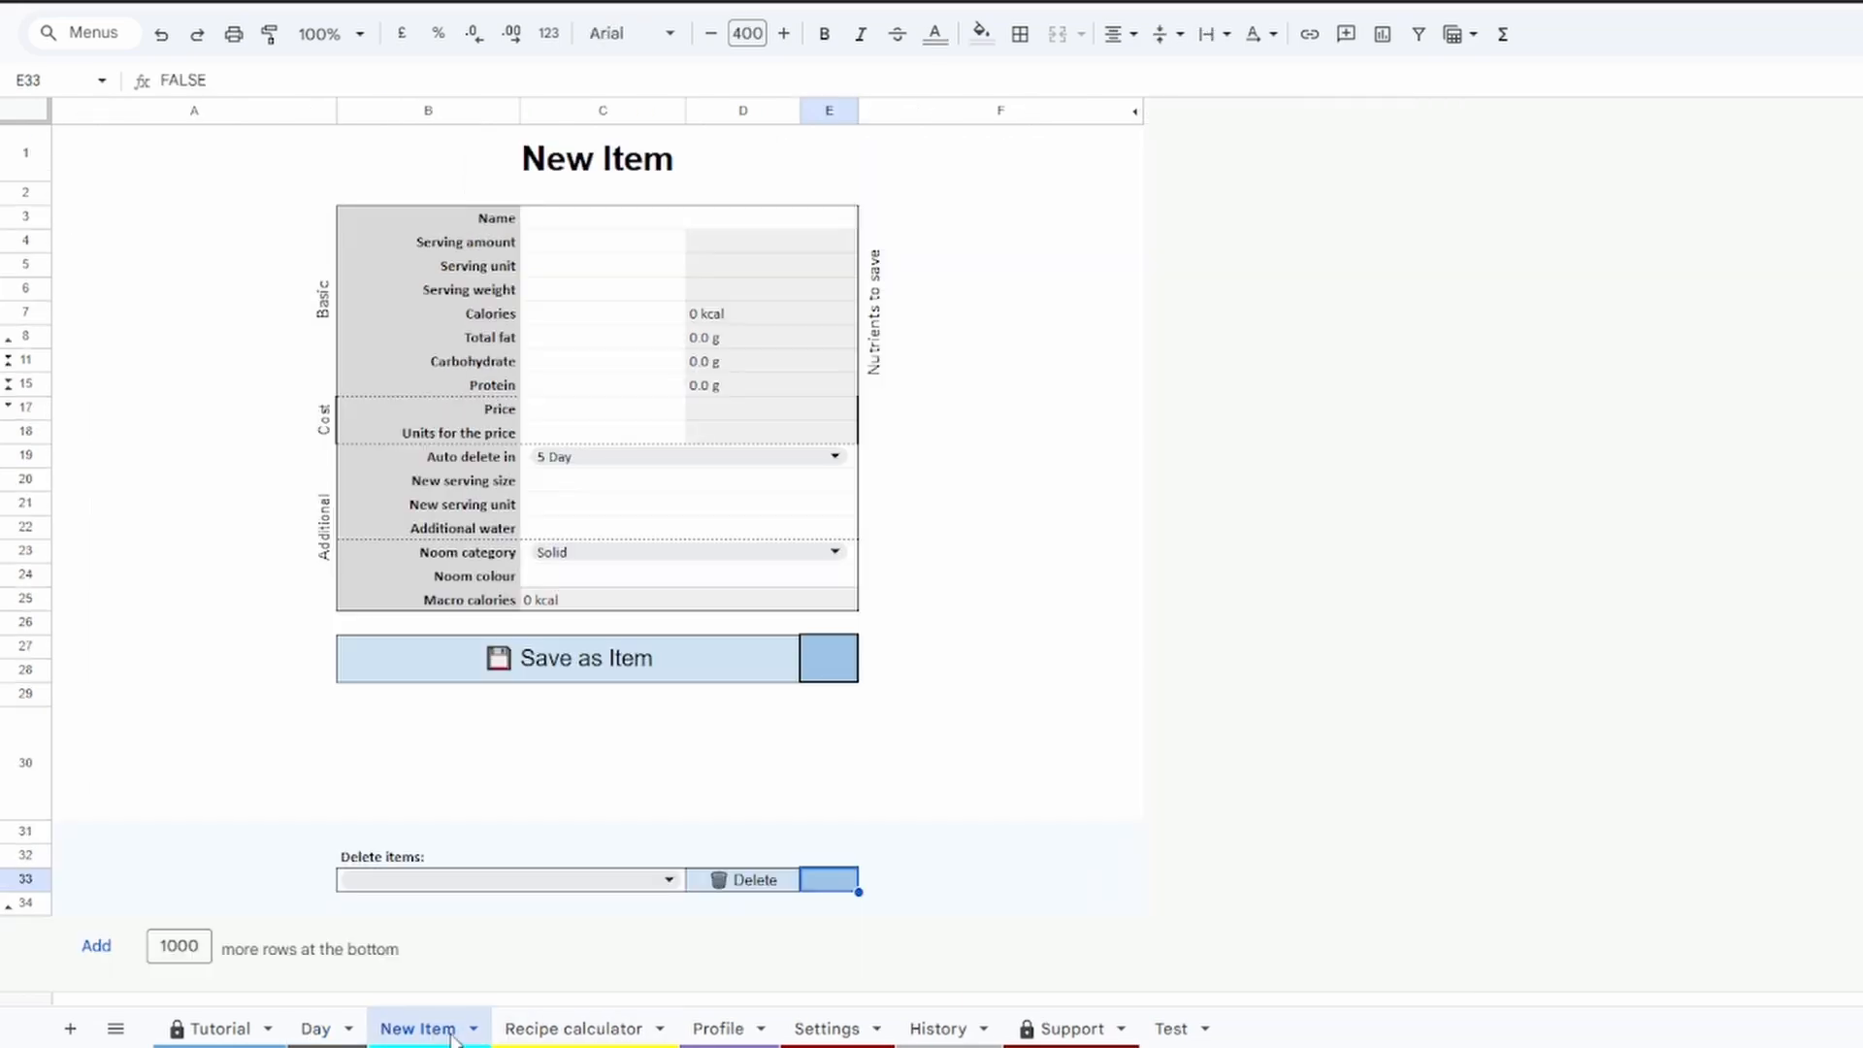
pyautogui.click(427, 1030)
pyautogui.click(578, 1029)
pyautogui.scroll(5, 1067, 820)
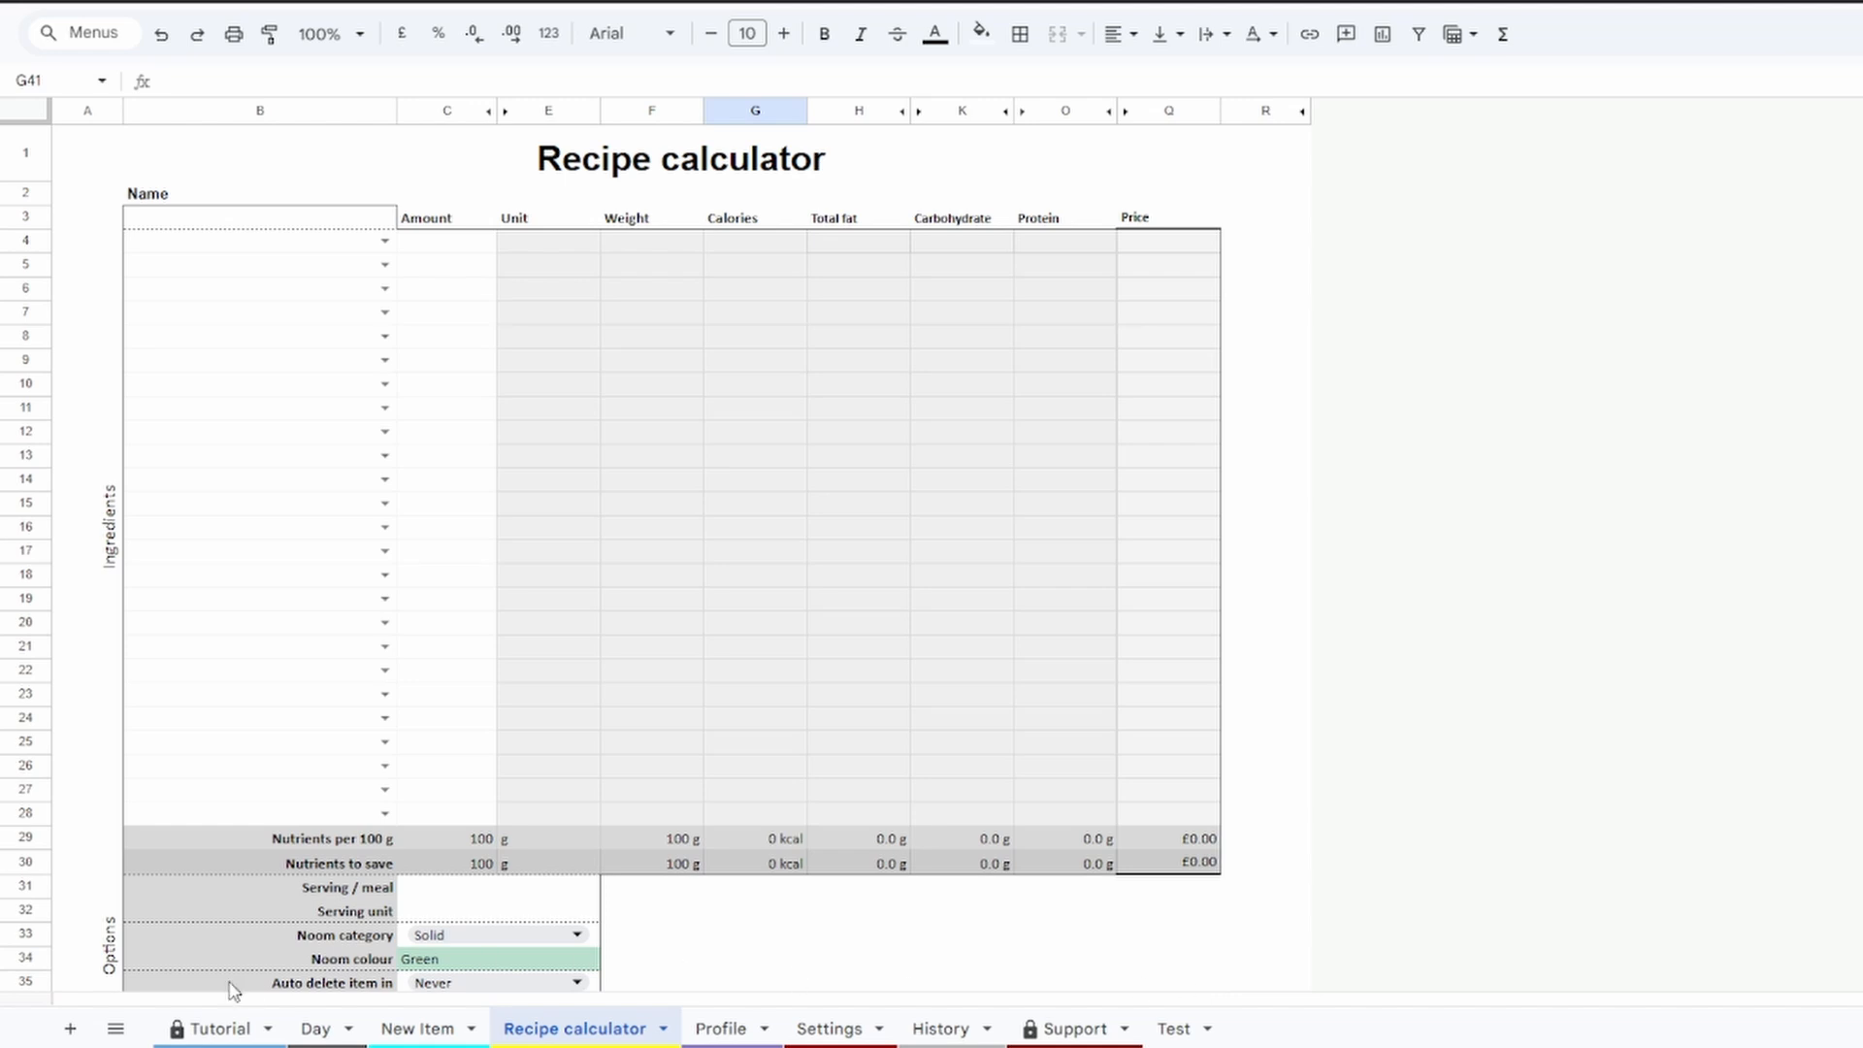
pyautogui.click(742, 939)
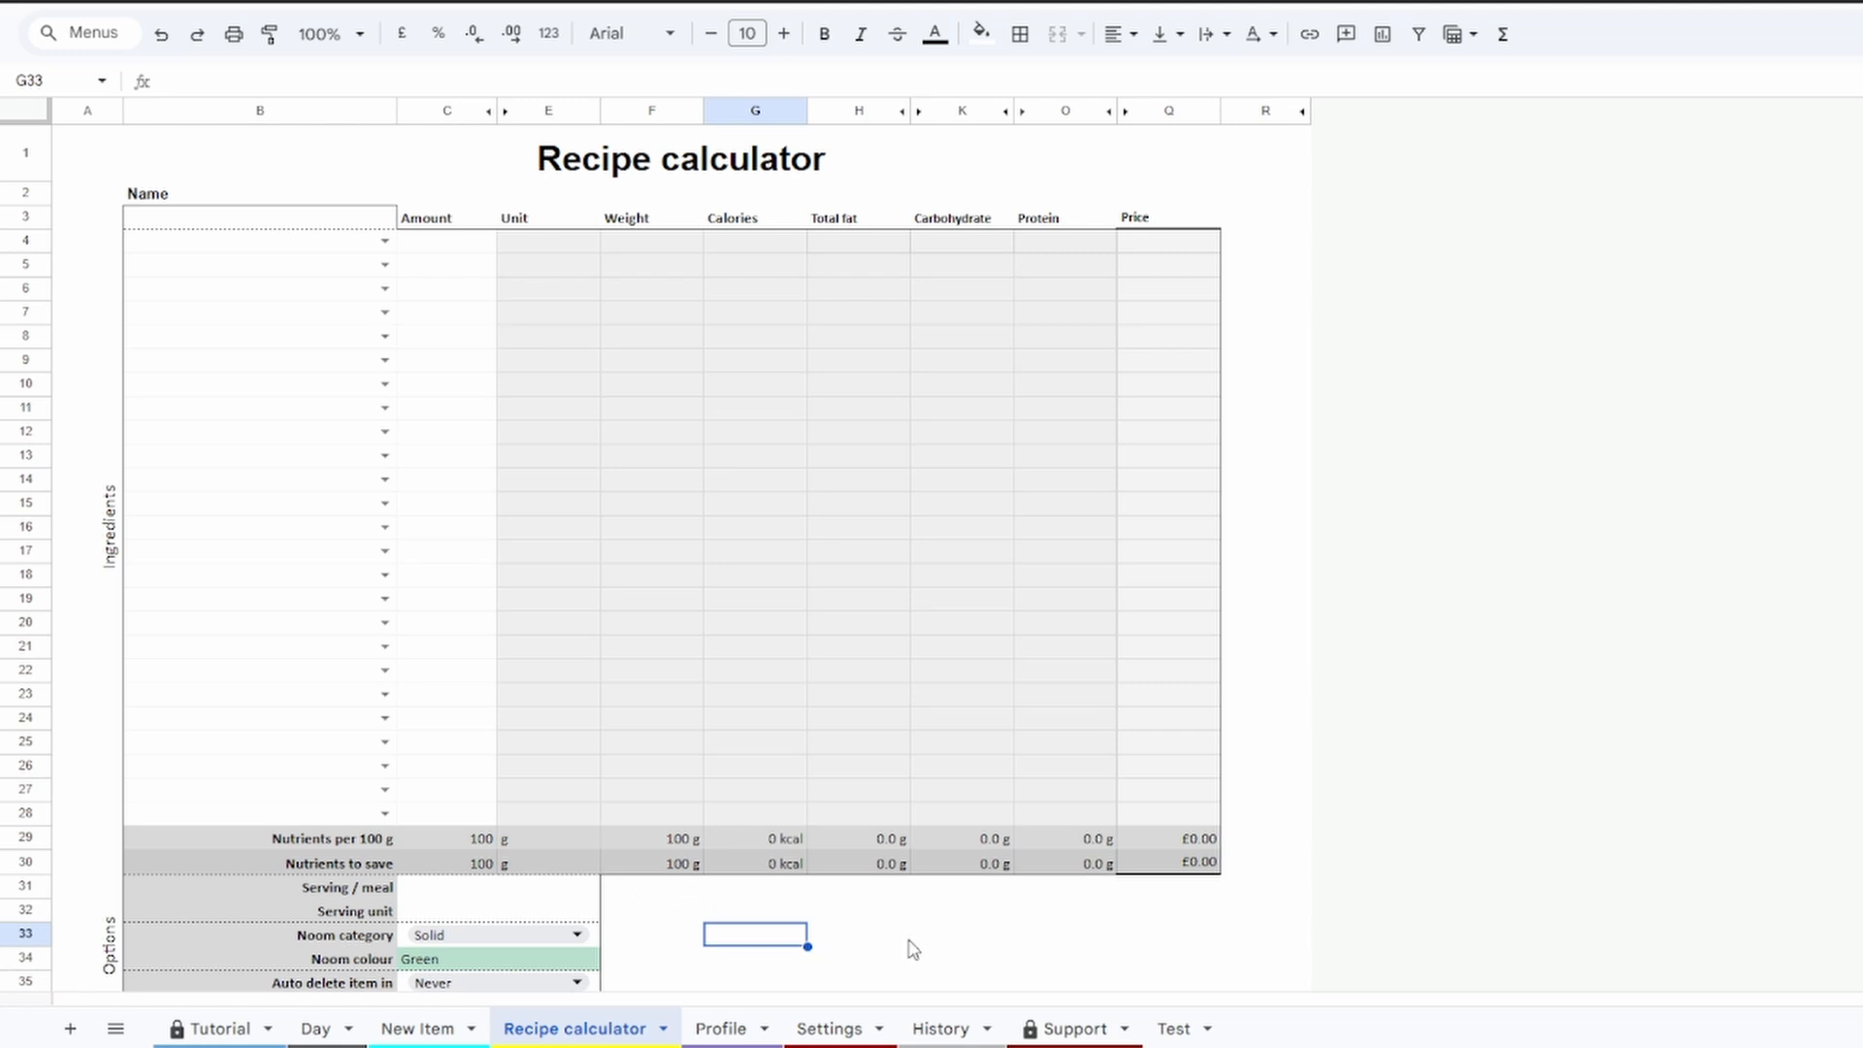
# Examine the unit test and sheet test results on the Test sheet, down to the Acceptance tests section
pyautogui.click(1174, 1031)
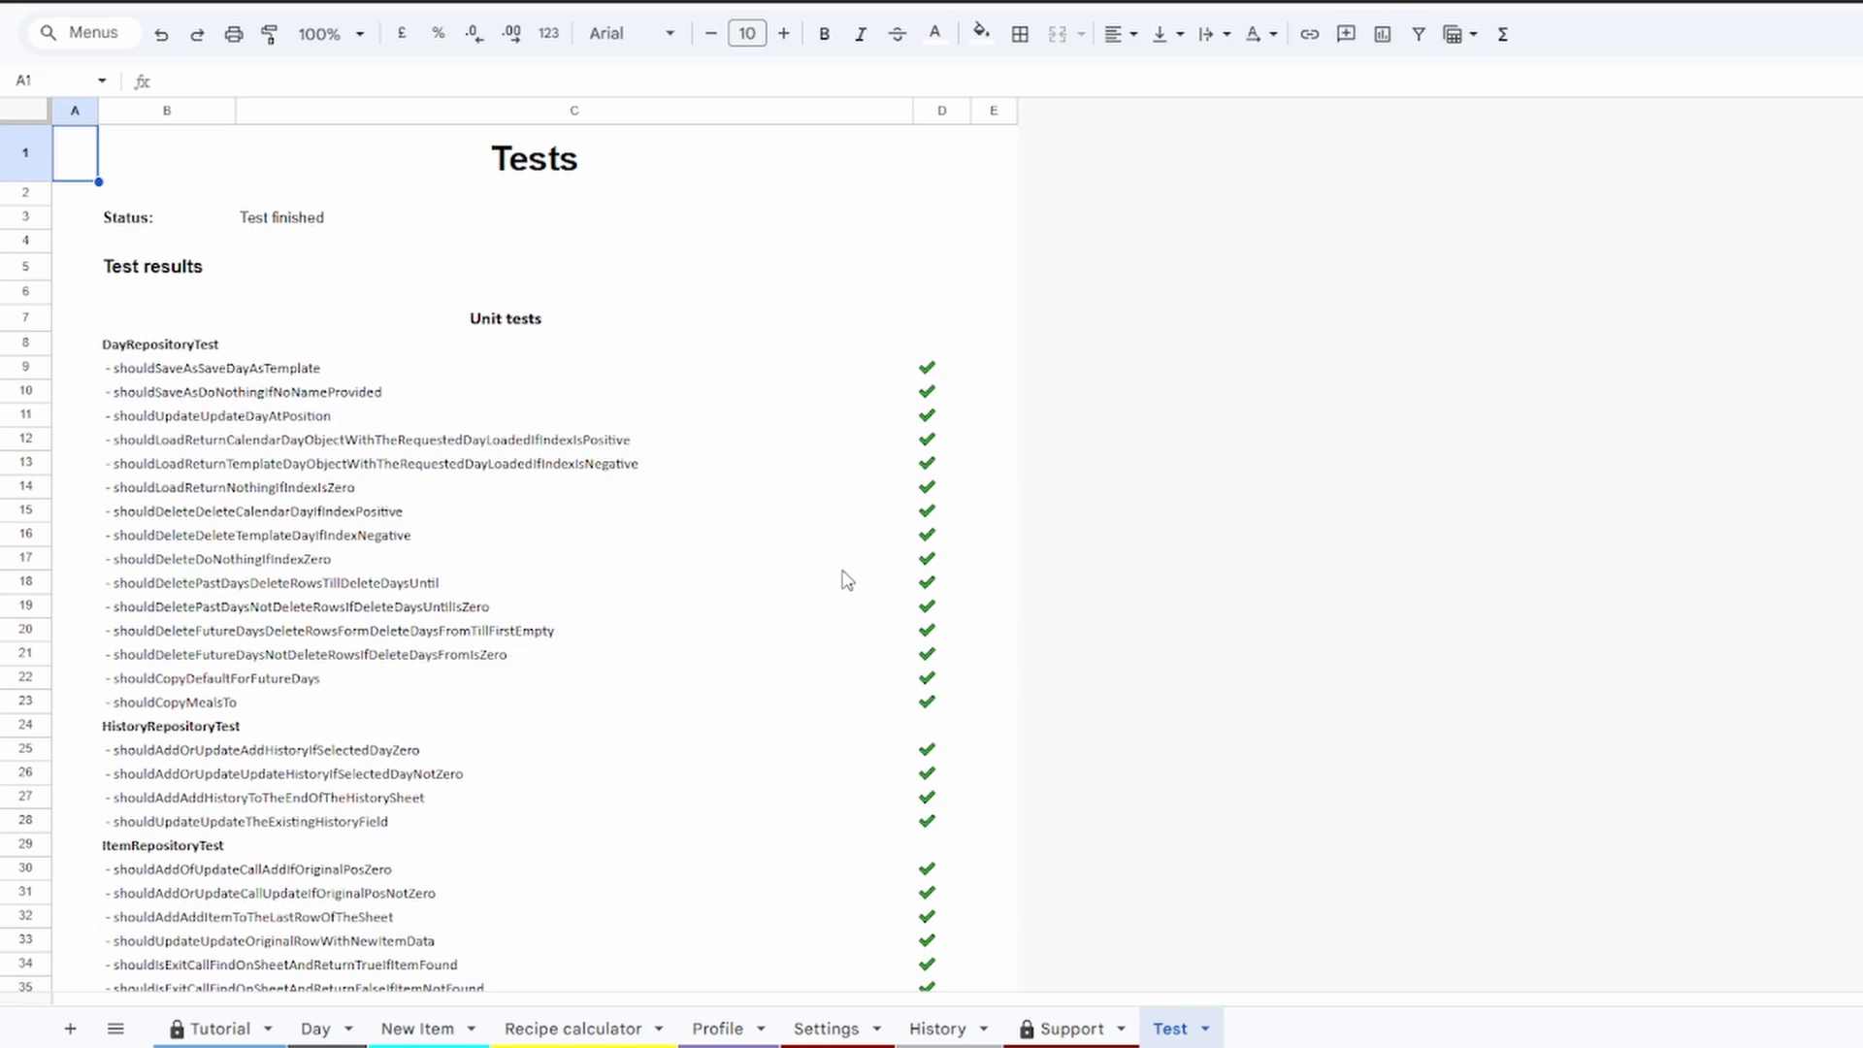
pyautogui.scroll(-5, 769, 503)
pyautogui.scroll(-3, 770, 502)
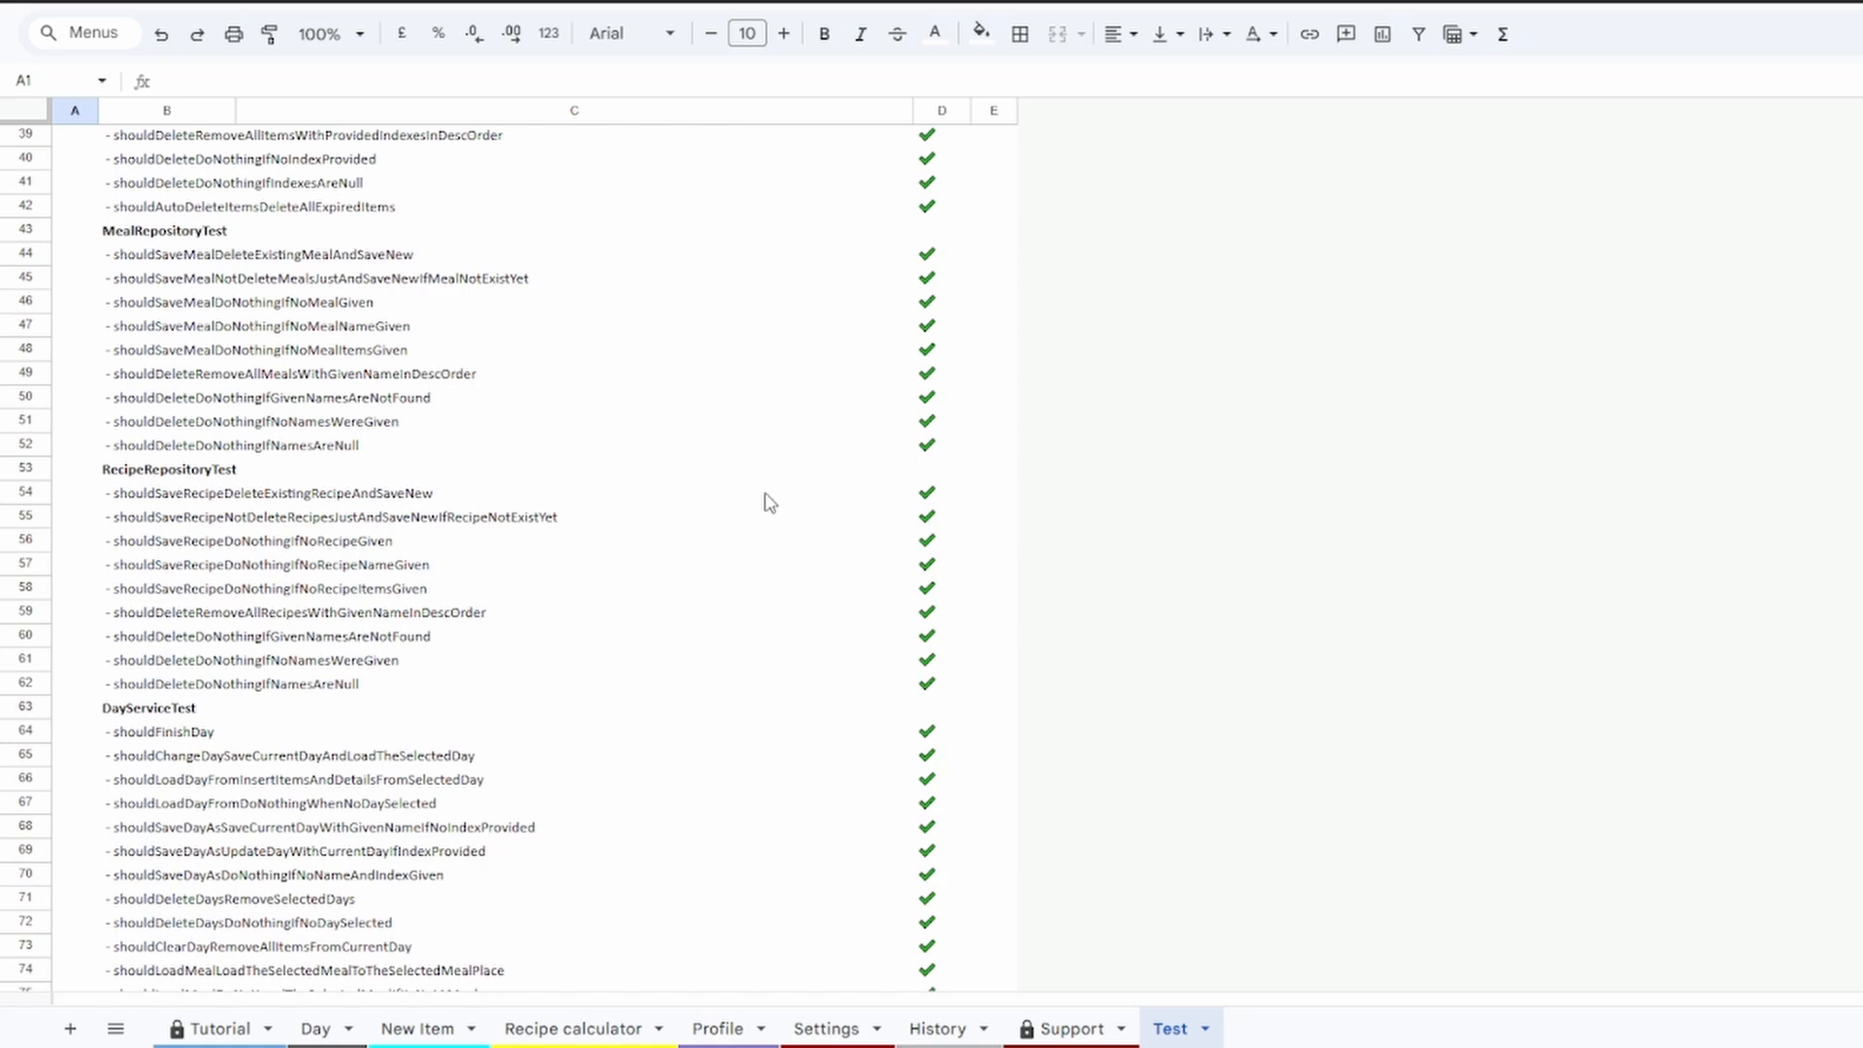
pyautogui.scroll(-5, 769, 502)
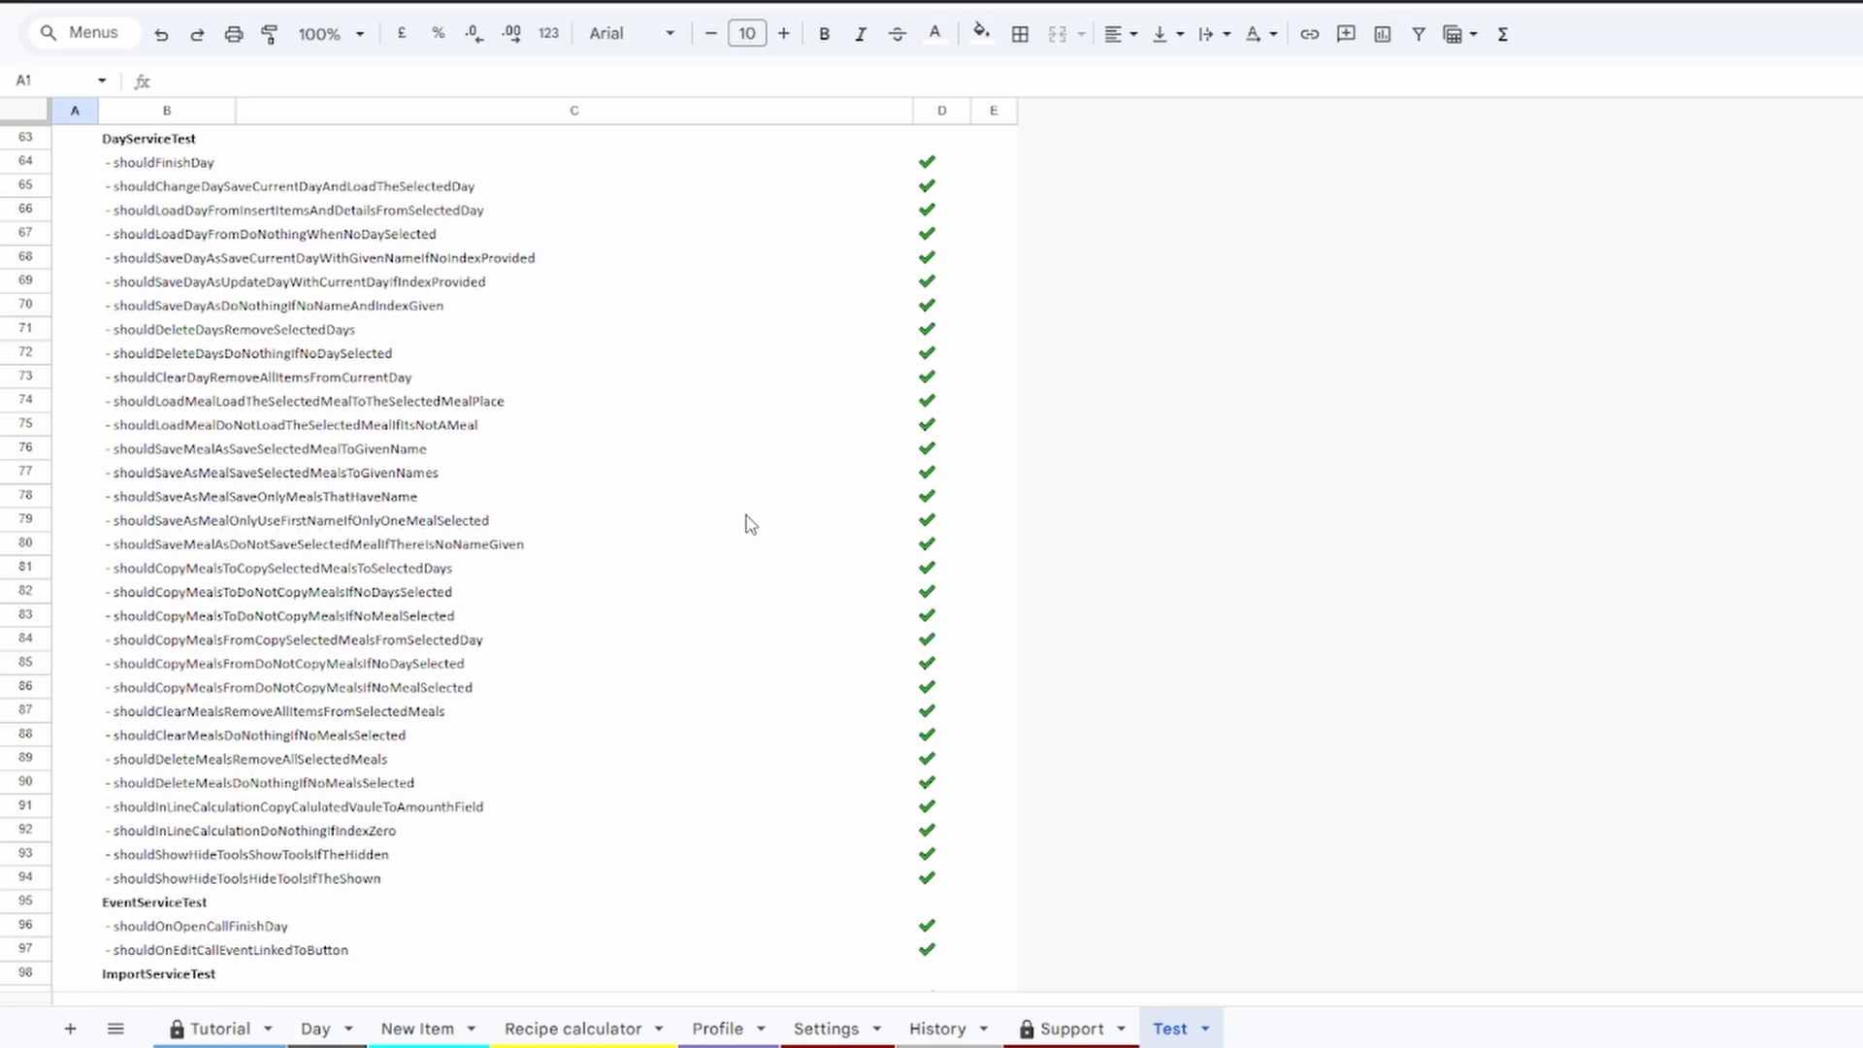
pyautogui.scroll(8, 638, 567)
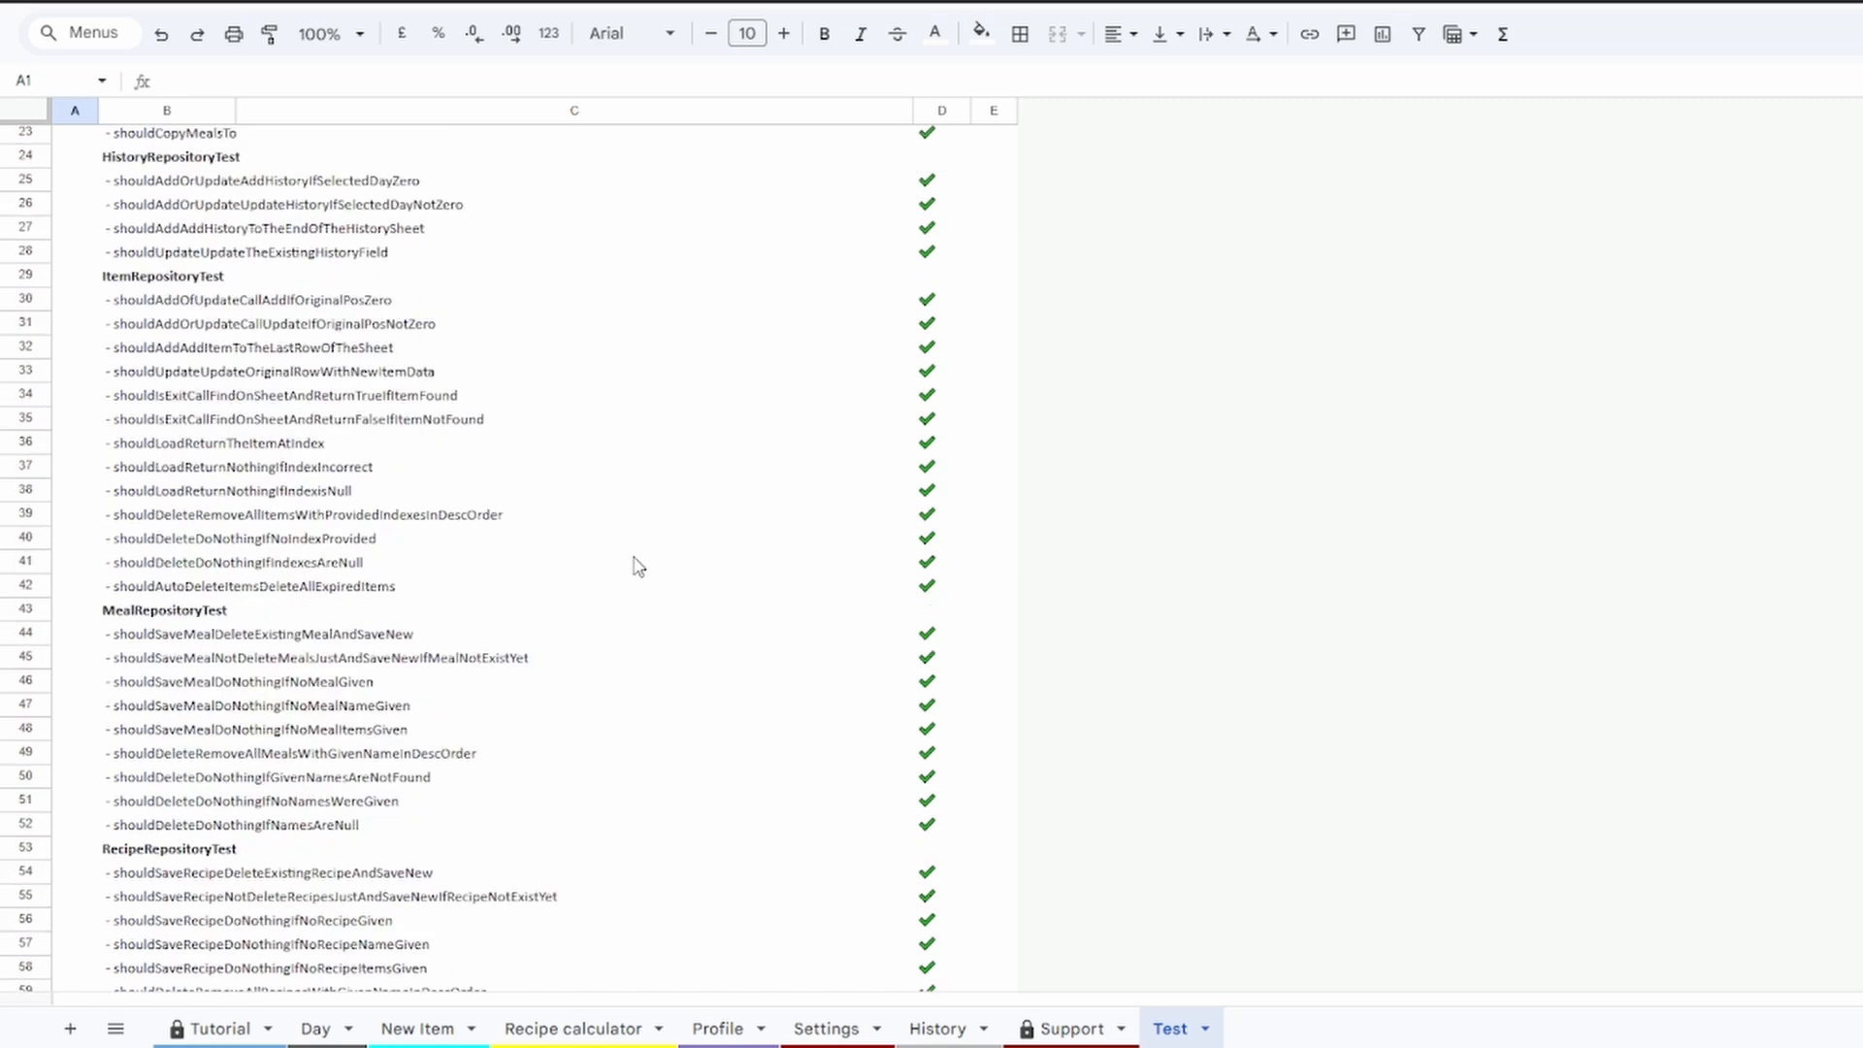
pyautogui.scroll(5, 637, 567)
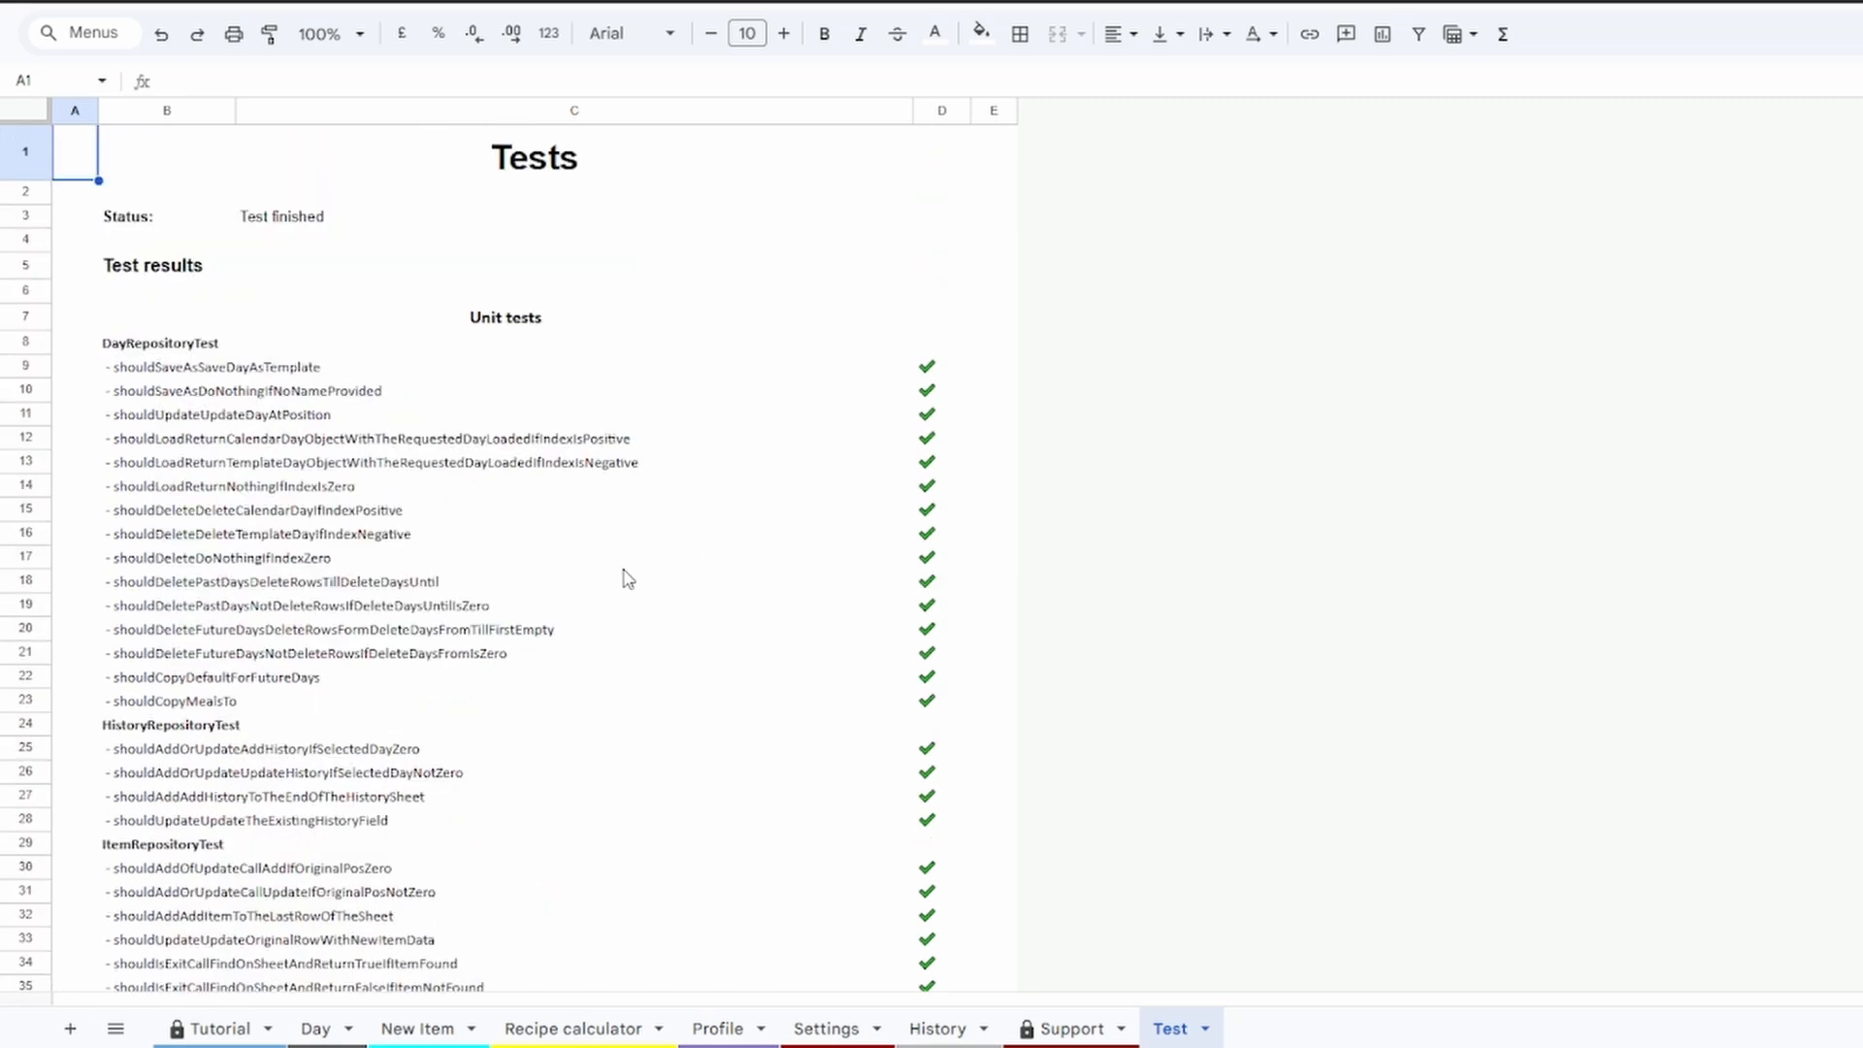
pyautogui.scroll(-3, 491, 478)
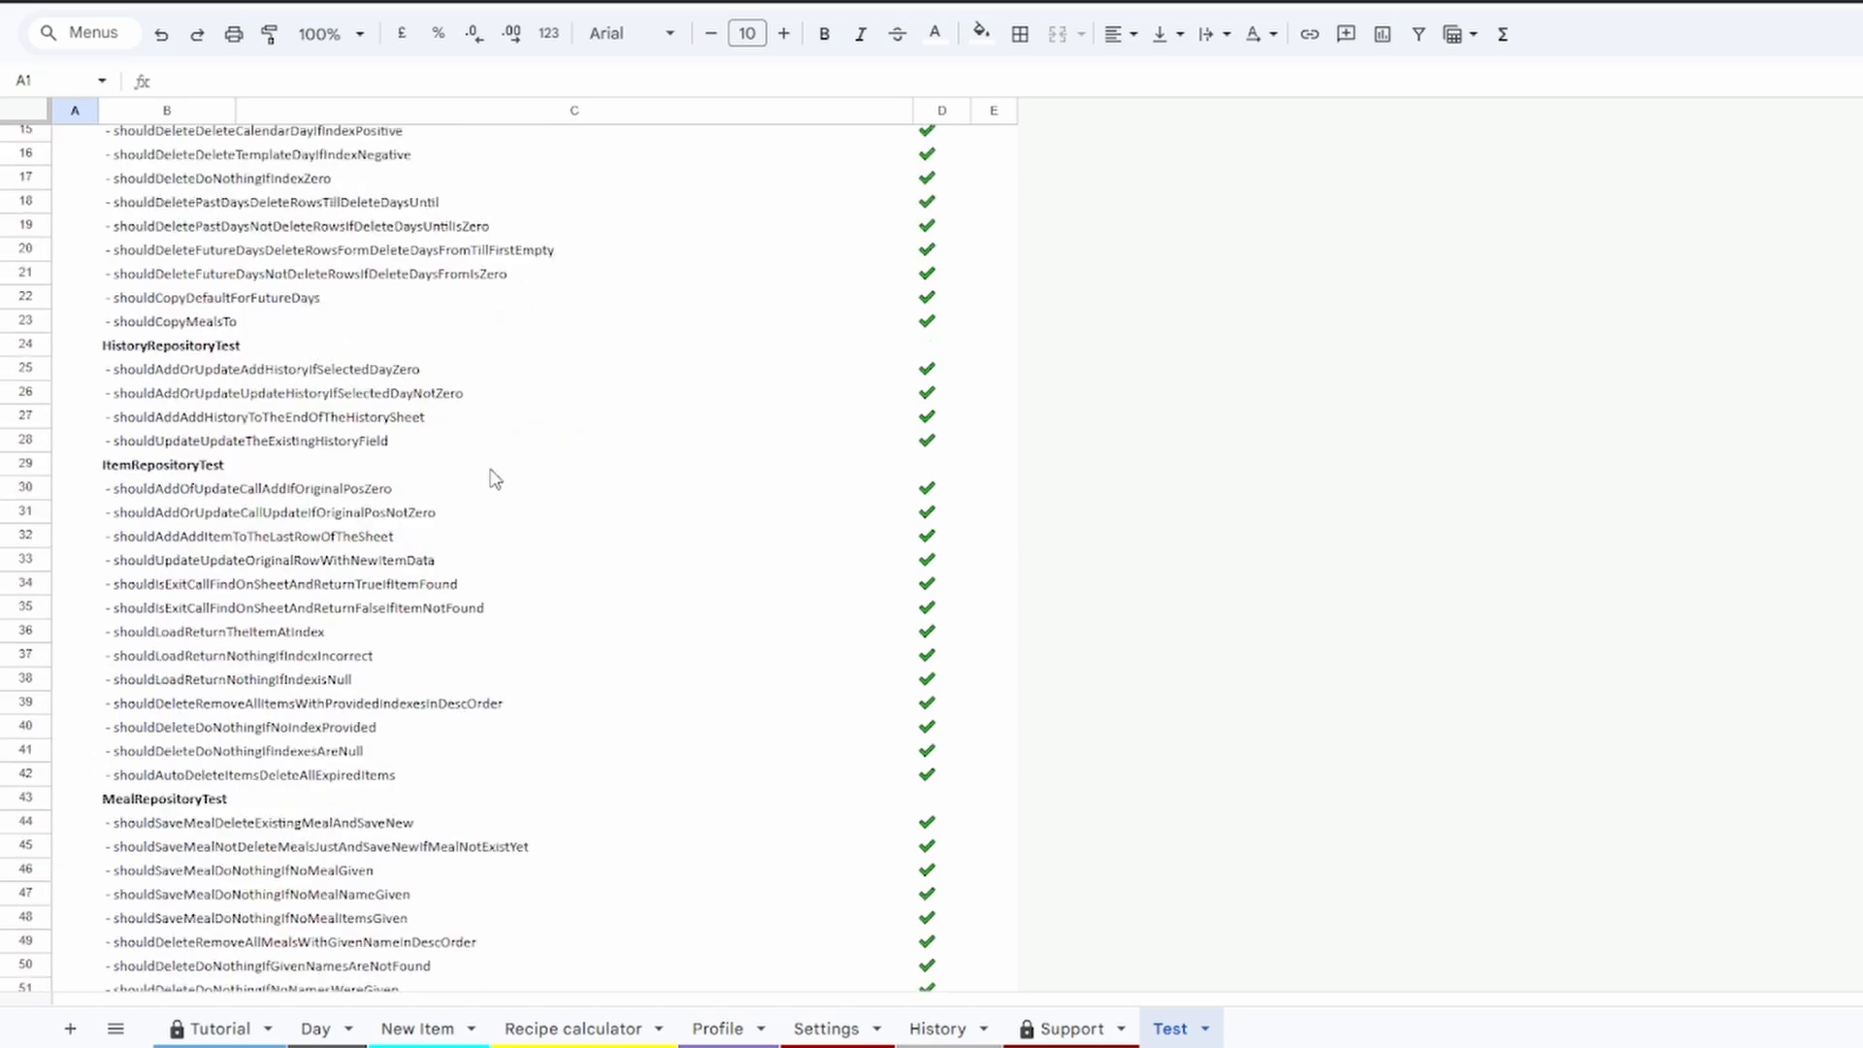
pyautogui.scroll(-6, 491, 541)
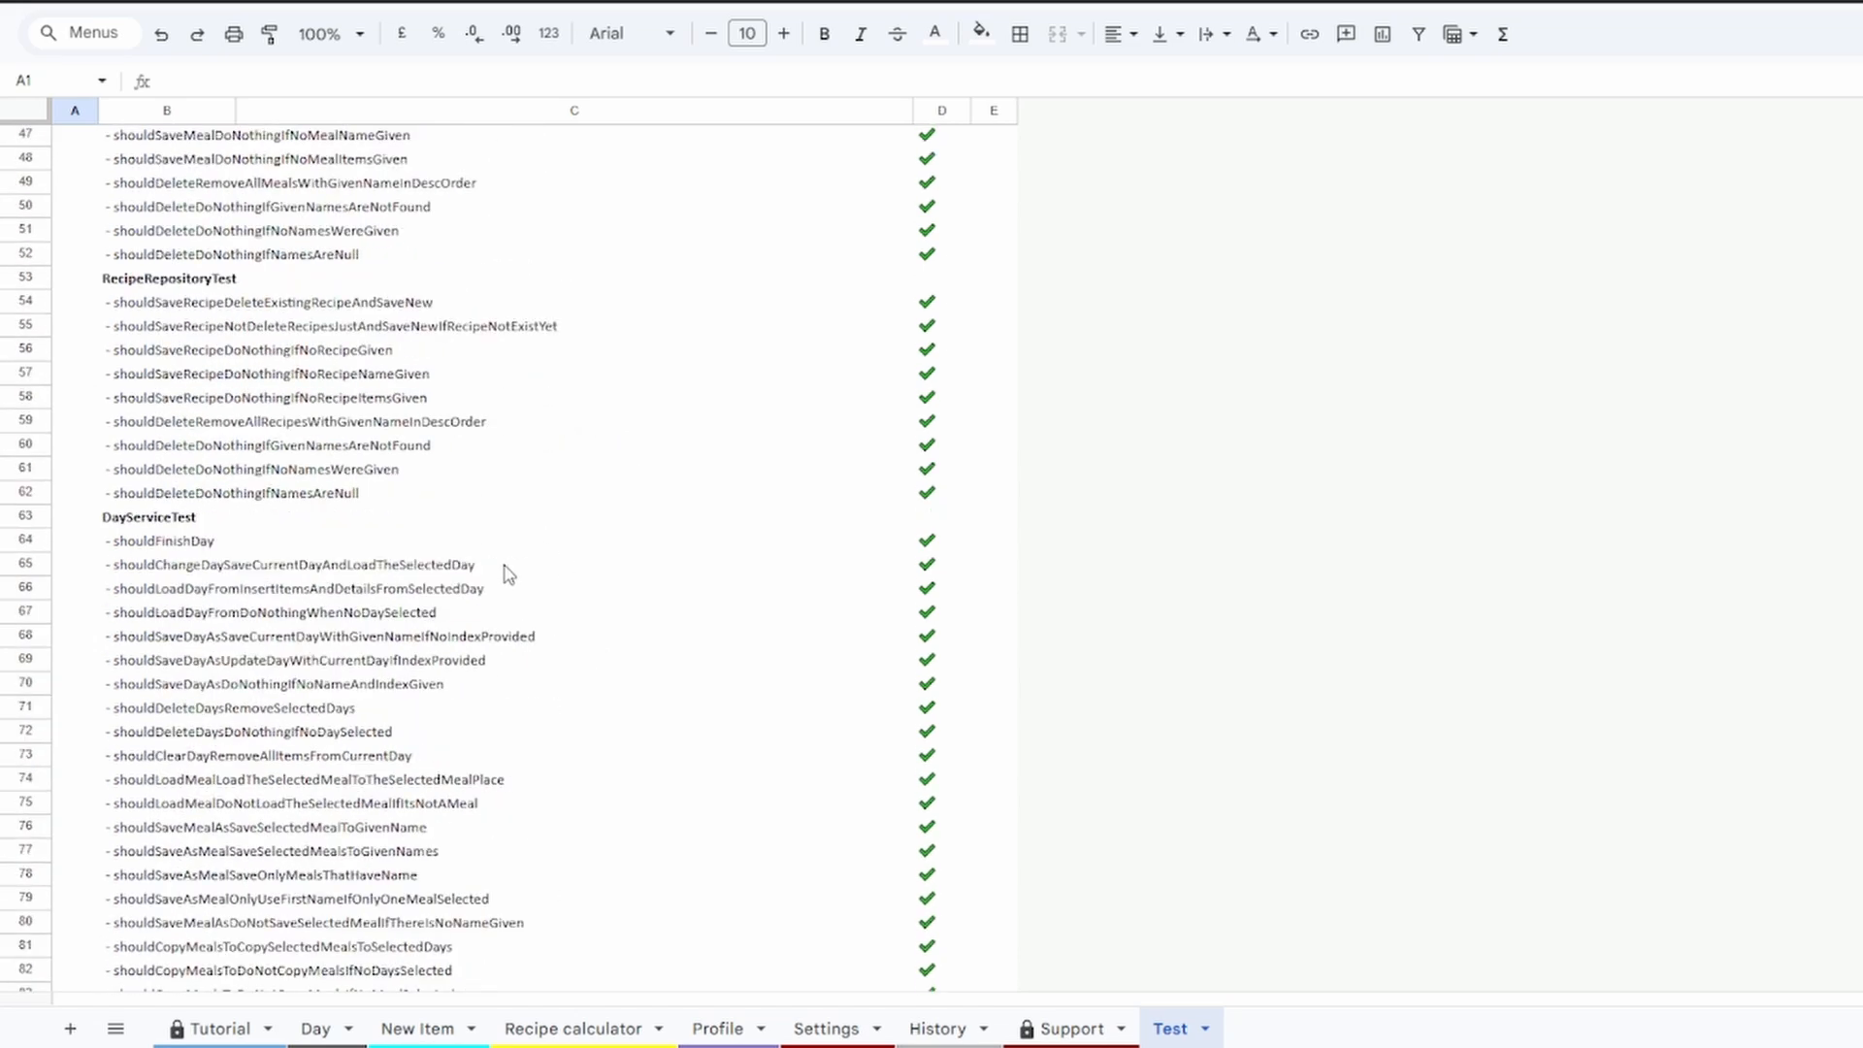
pyautogui.scroll(-3, 508, 575)
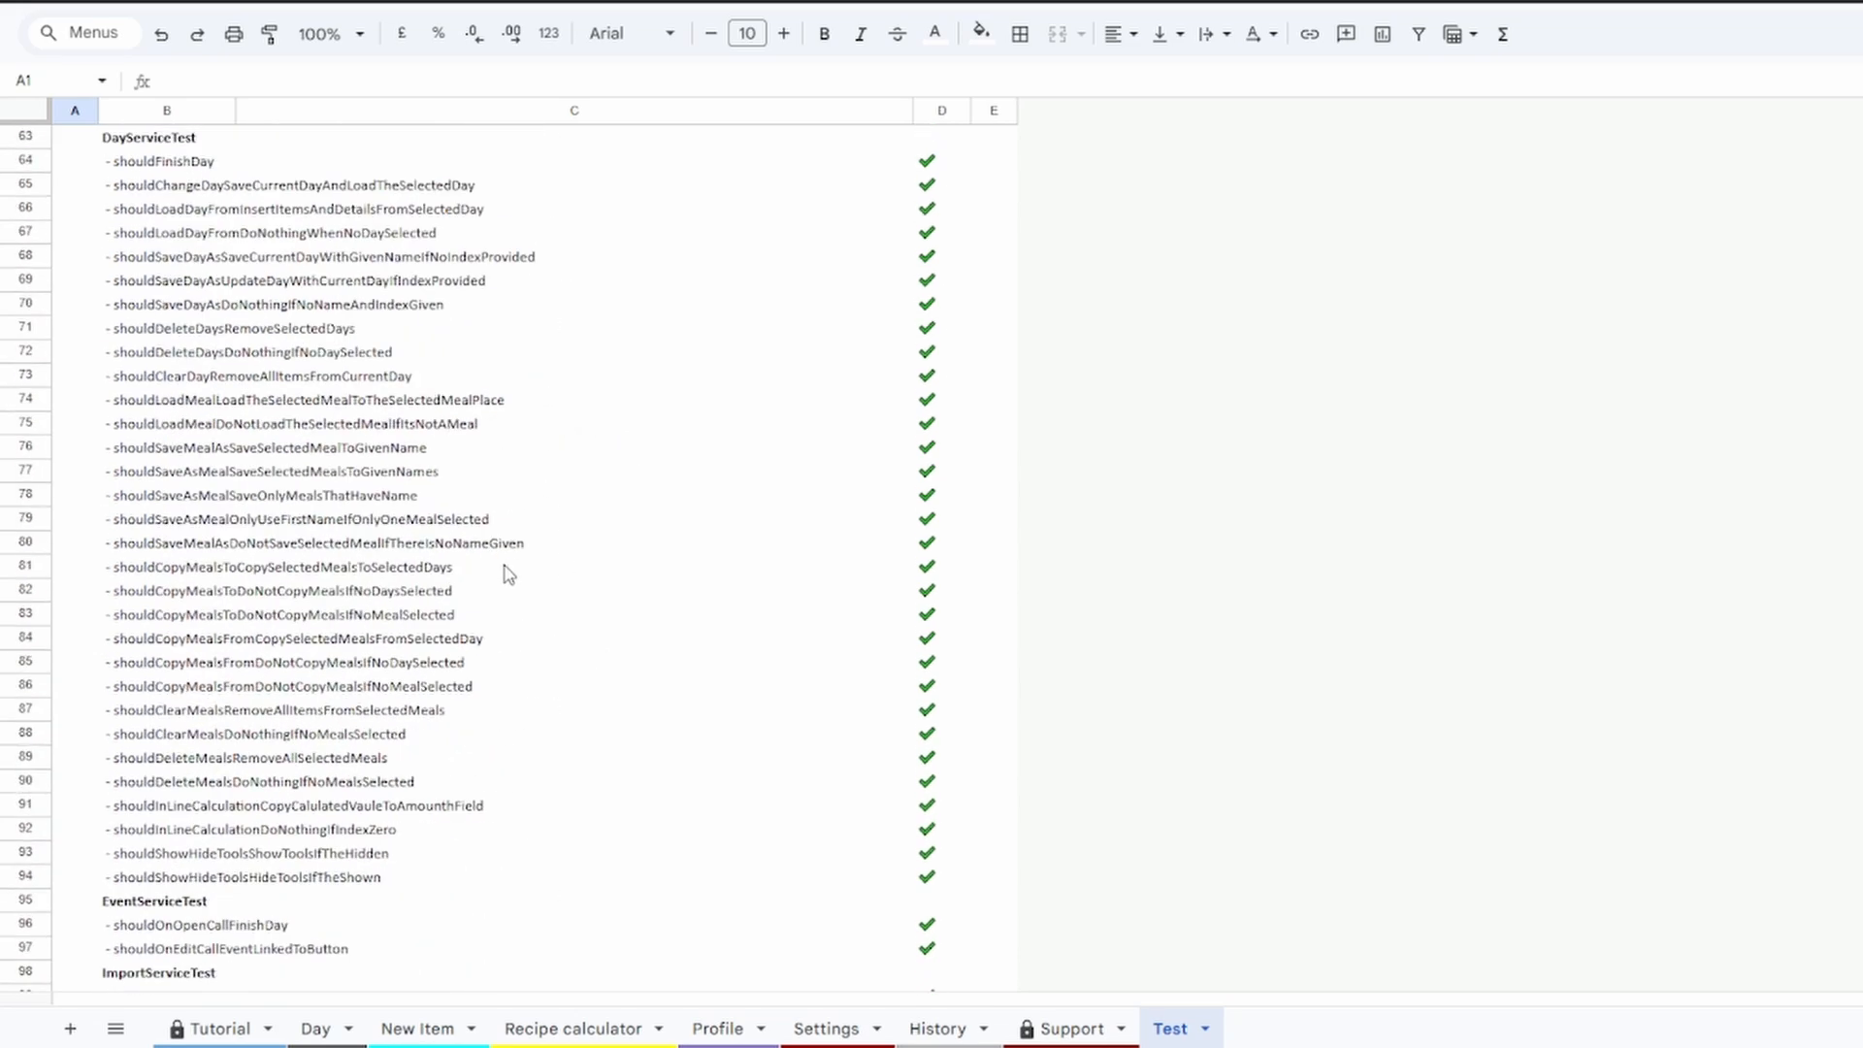
pyautogui.scroll(-5, 509, 575)
pyautogui.scroll(-10, 508, 576)
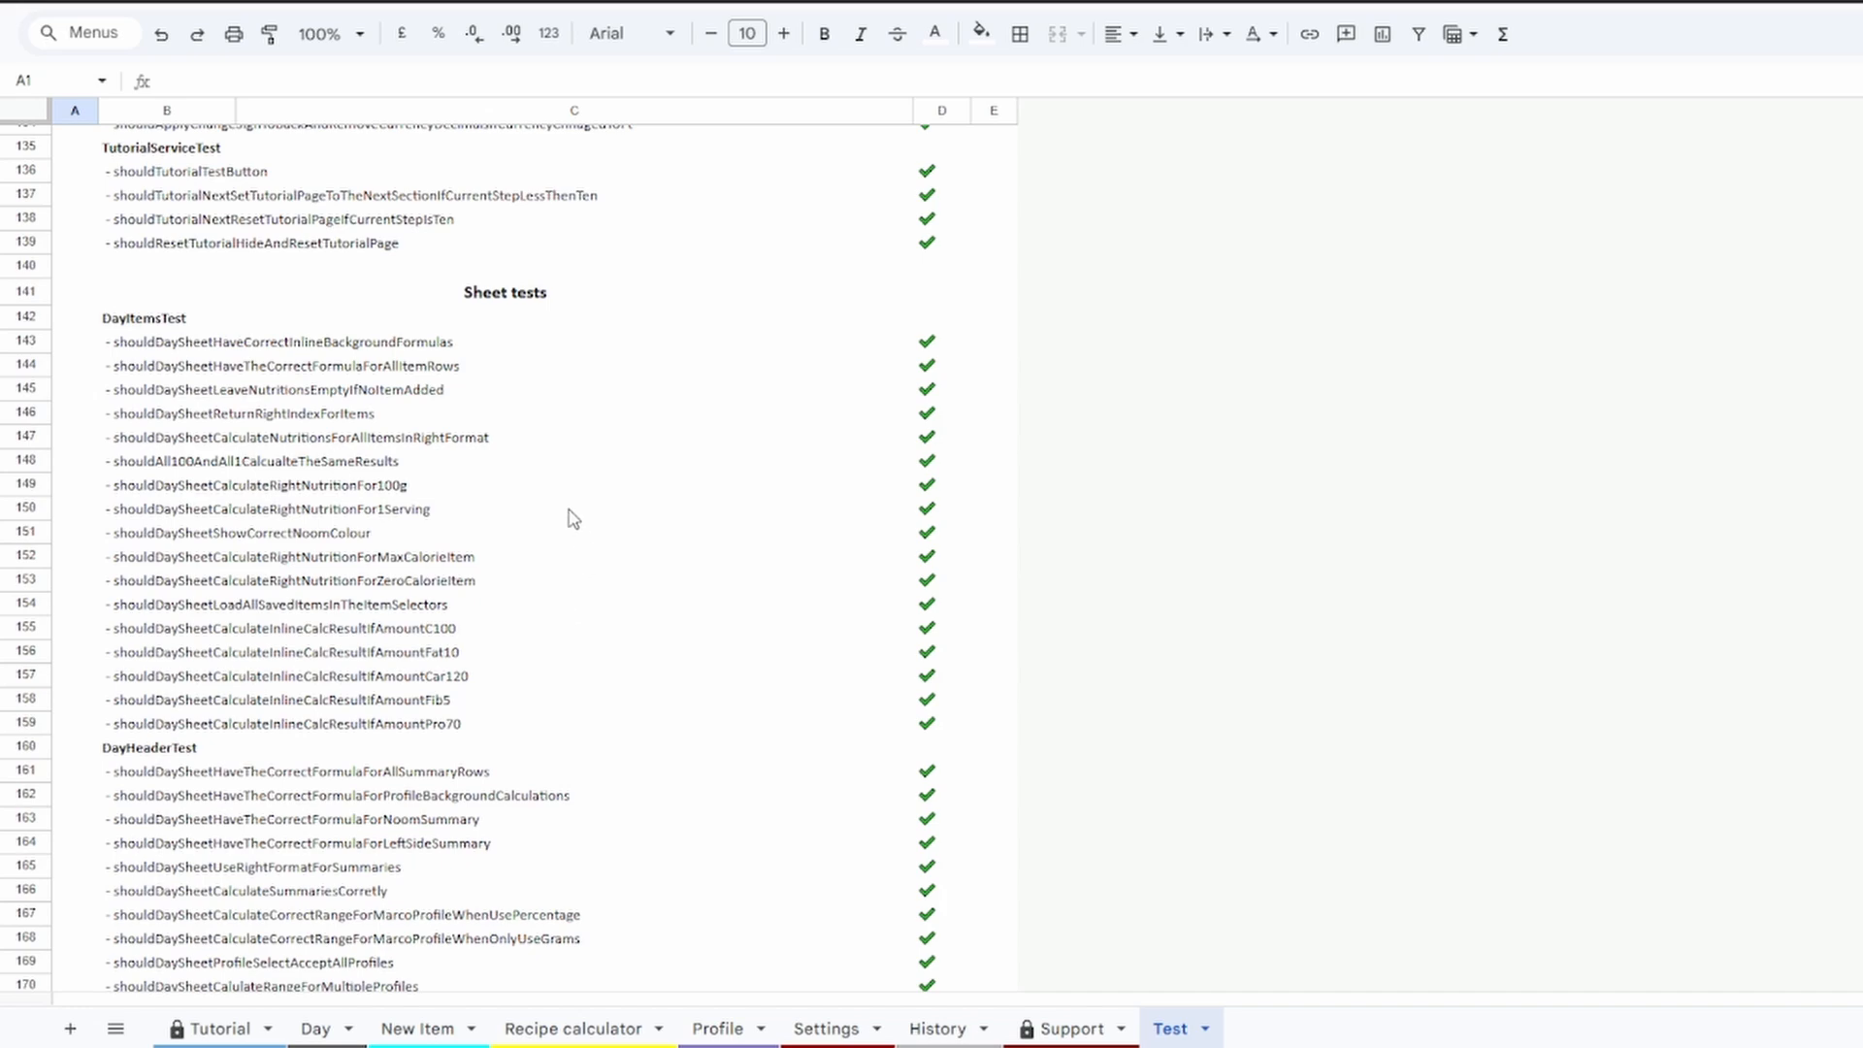
pyautogui.scroll(-3, 571, 518)
pyautogui.scroll(-20, 573, 517)
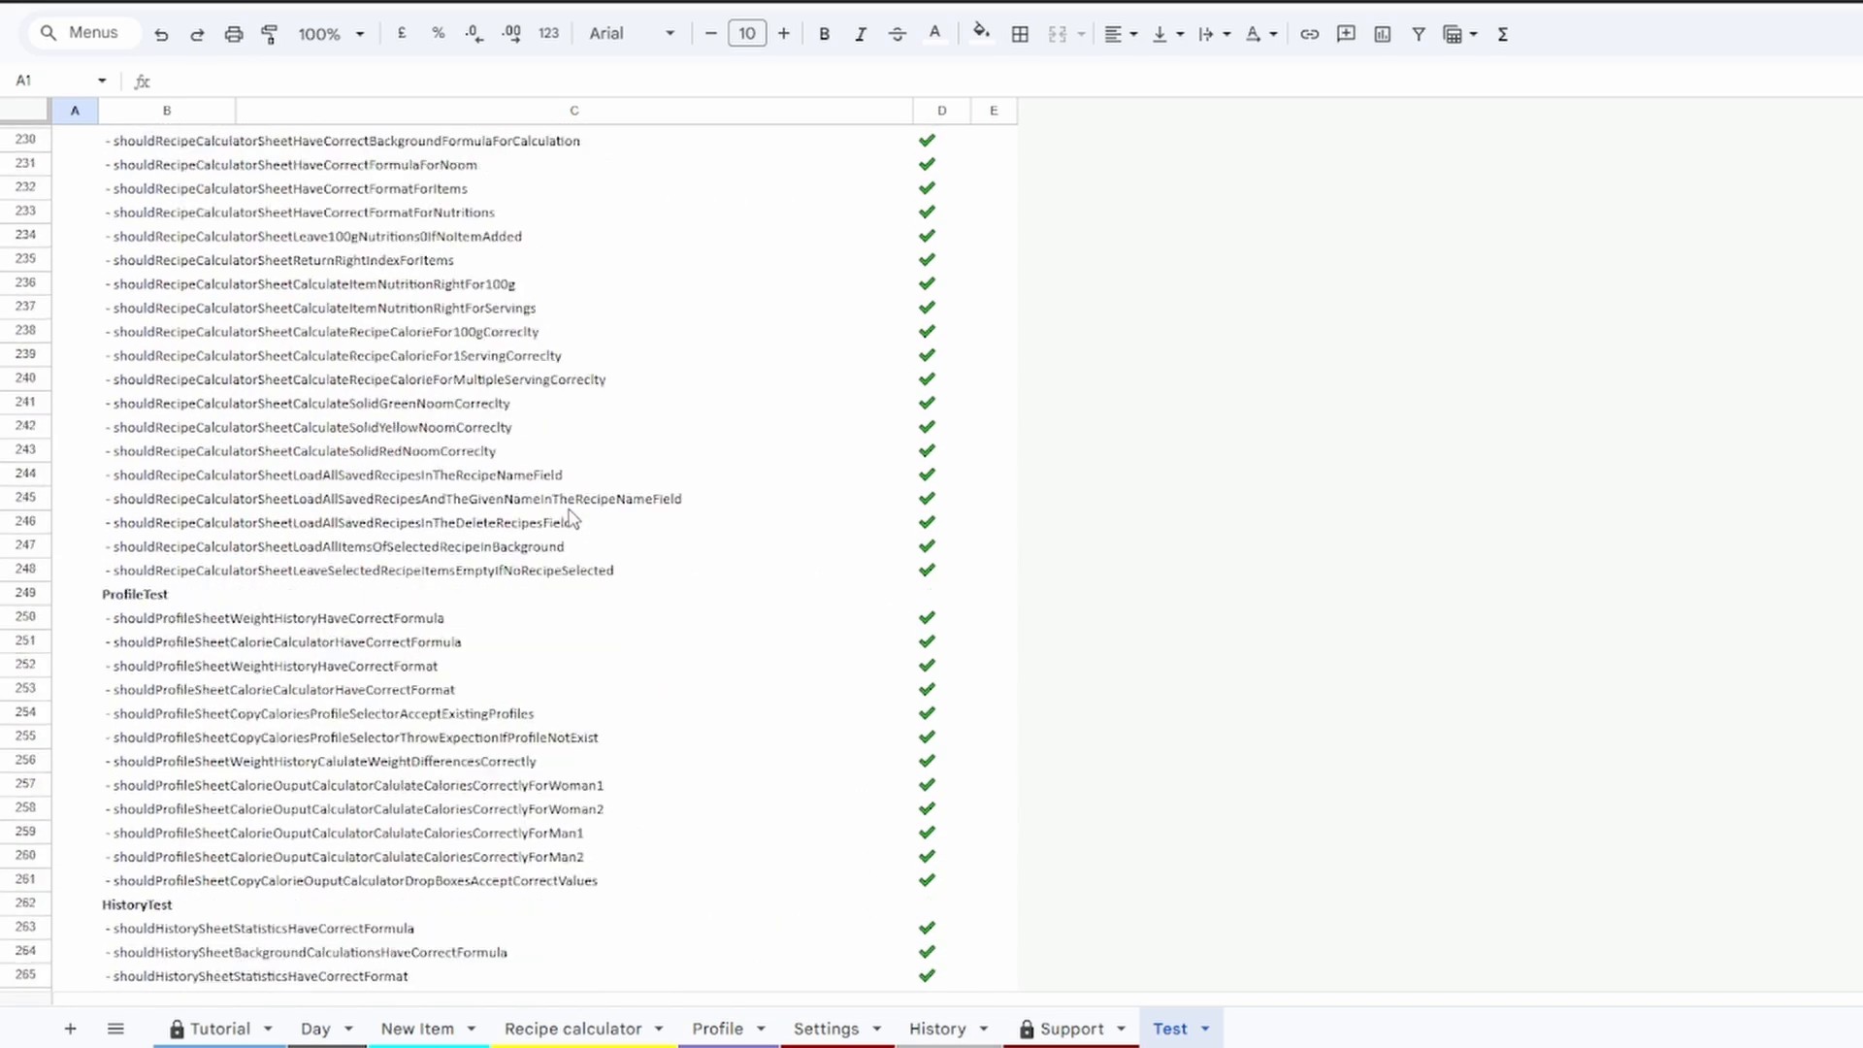
pyautogui.scroll(-3, 572, 517)
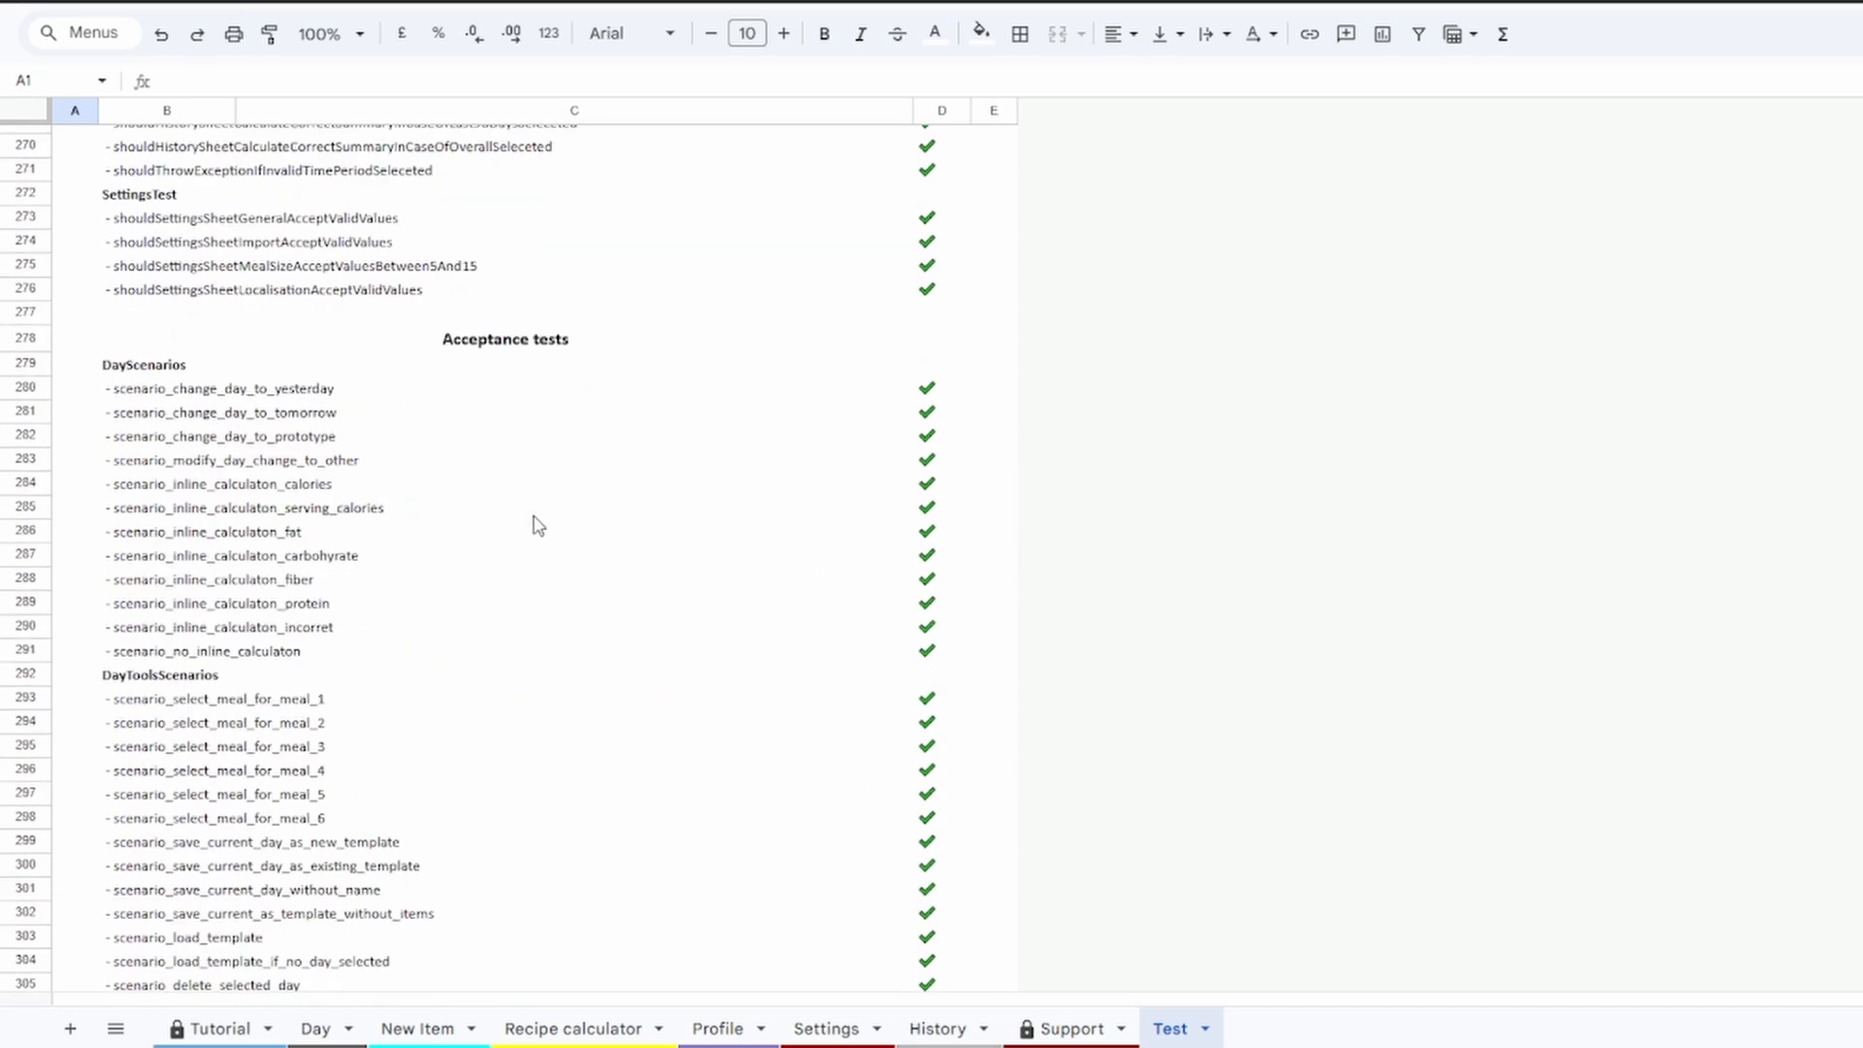
# Review the acceptance test scenarios from the Acceptance tests heading through the settings scenarios
pyautogui.click(495, 339)
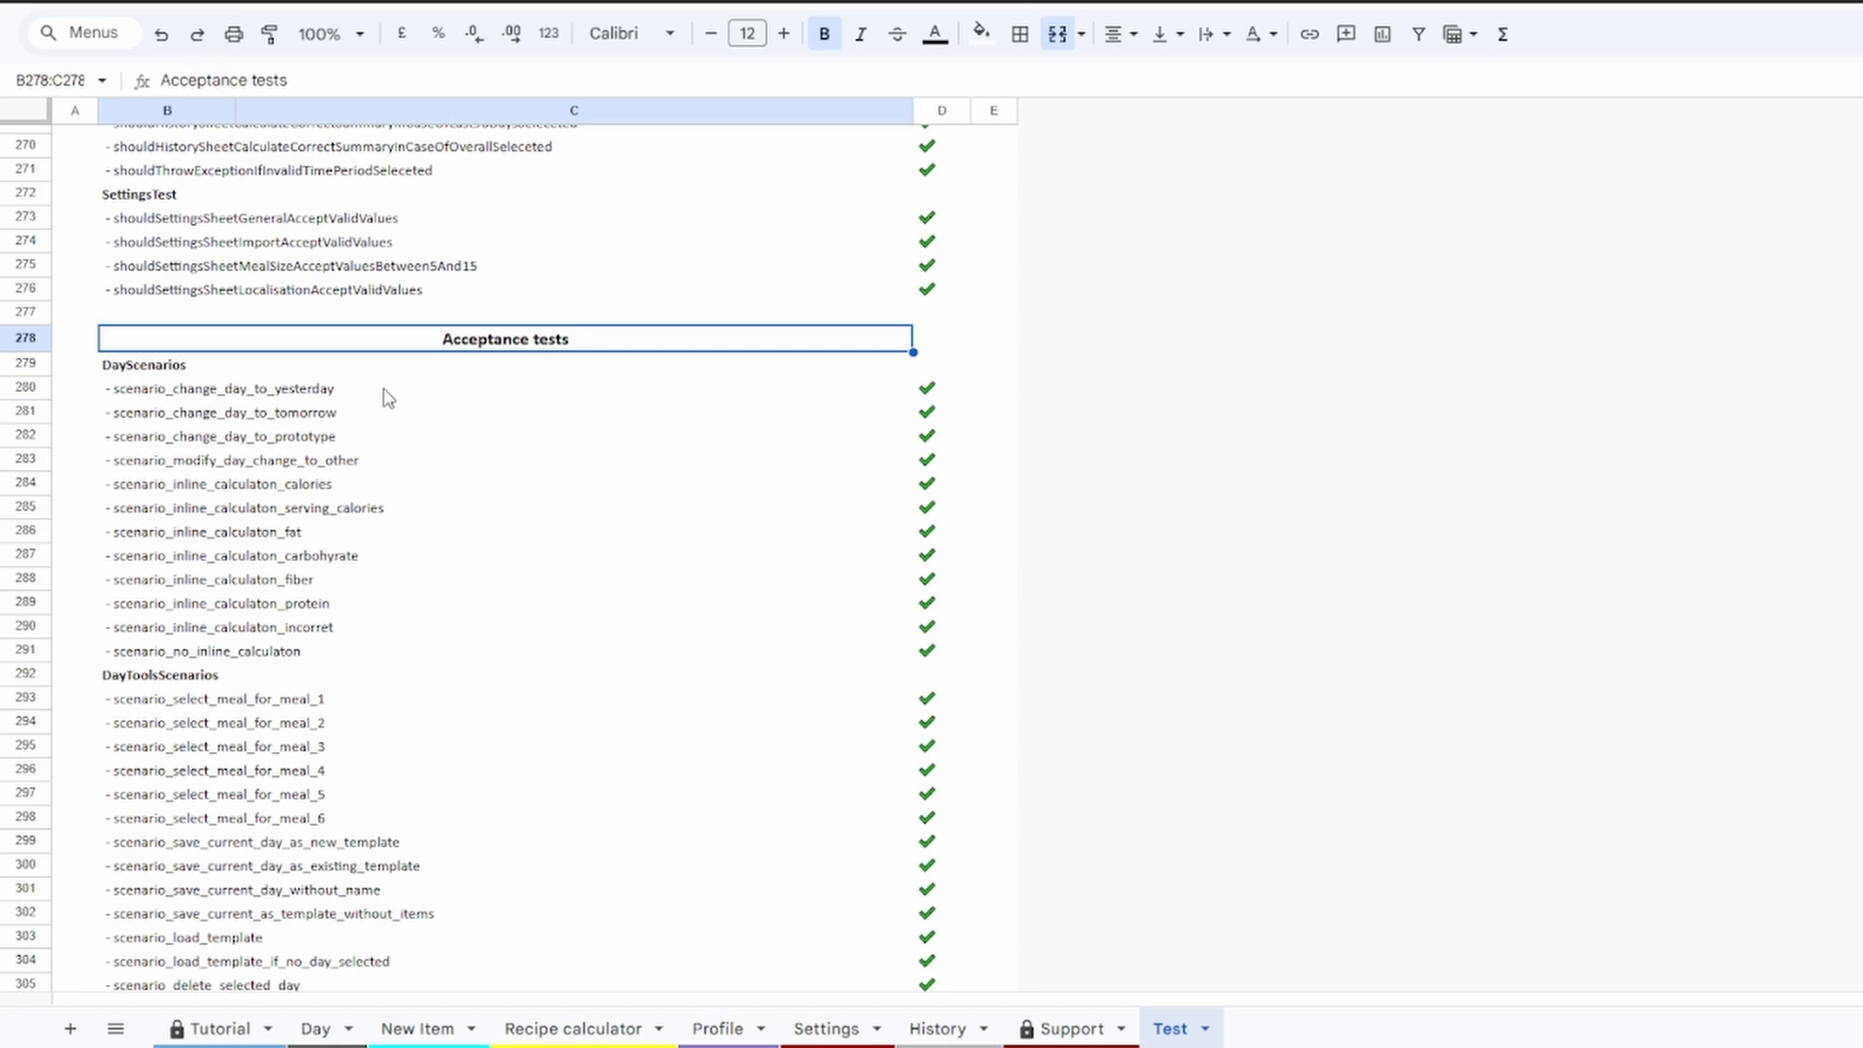
pyautogui.scroll(-4, 386, 397)
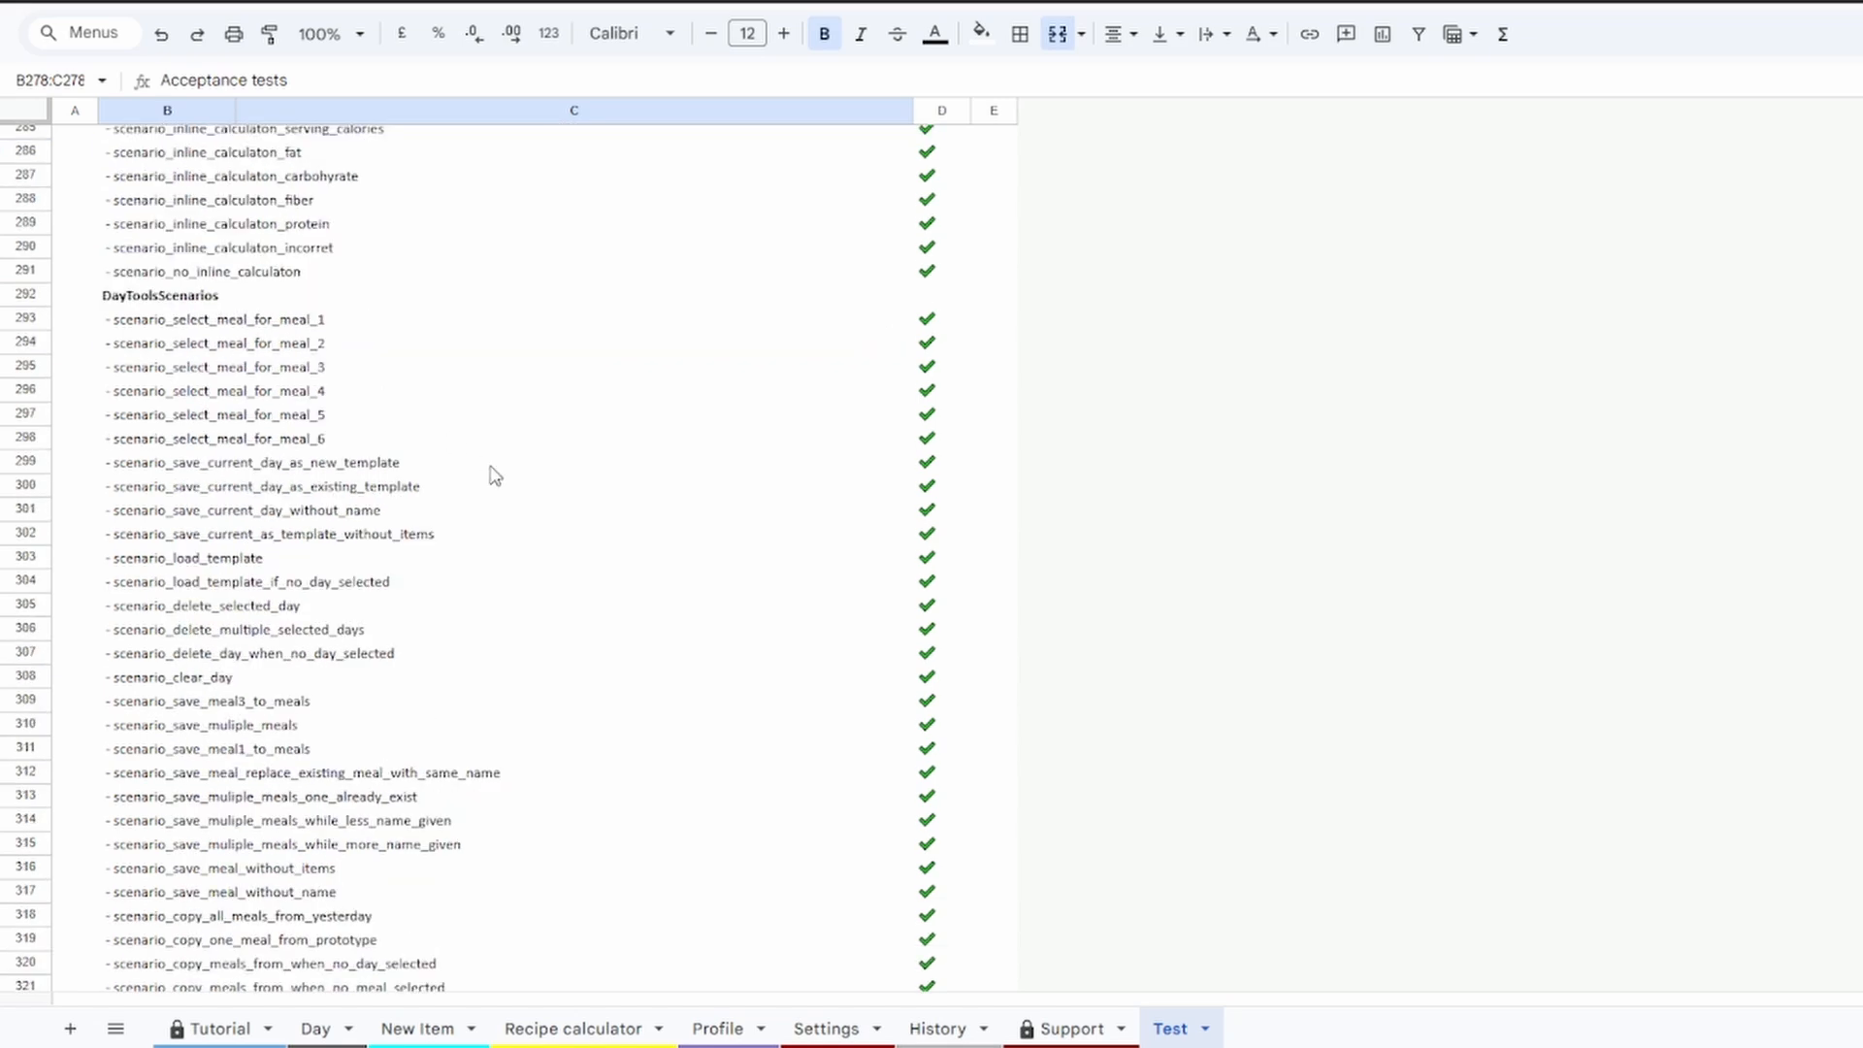
pyautogui.scroll(-7, 493, 474)
pyautogui.scroll(-13, 495, 475)
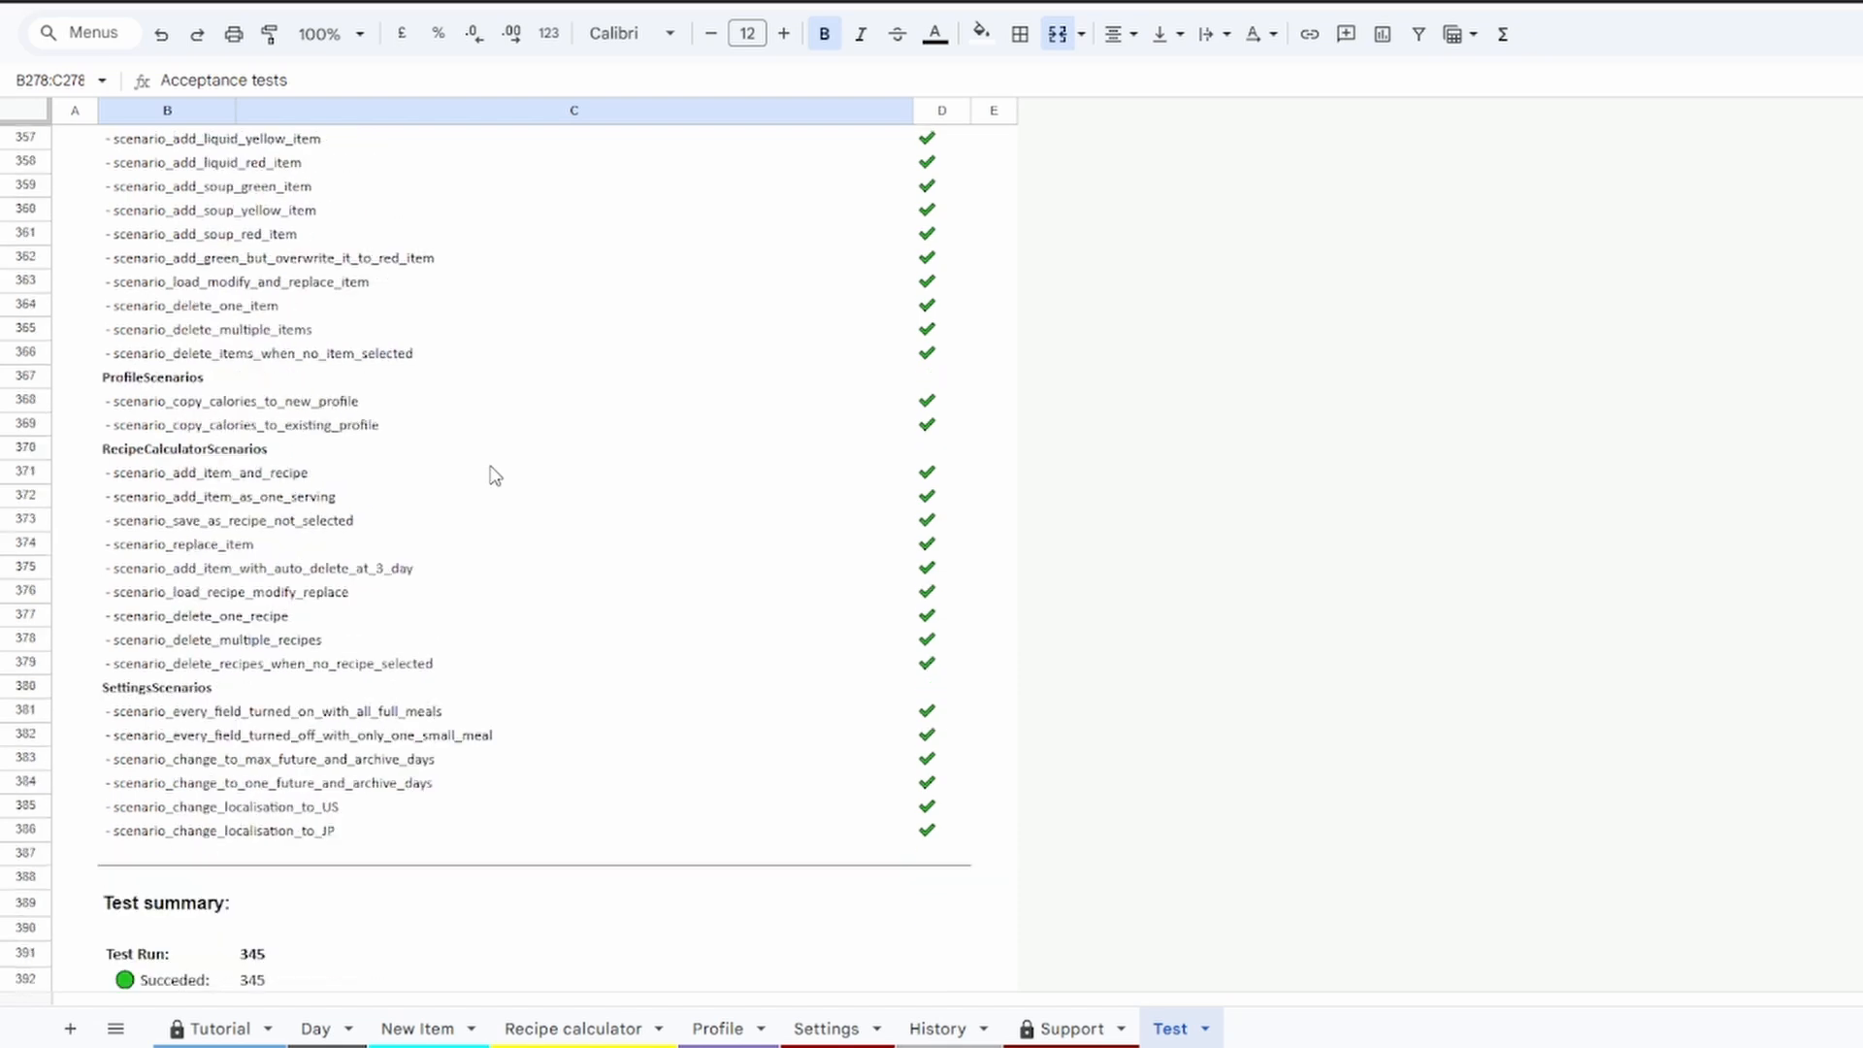
# Examine the test summary, including the number of tests run, the time taken and the overall result
pyautogui.click(334, 579)
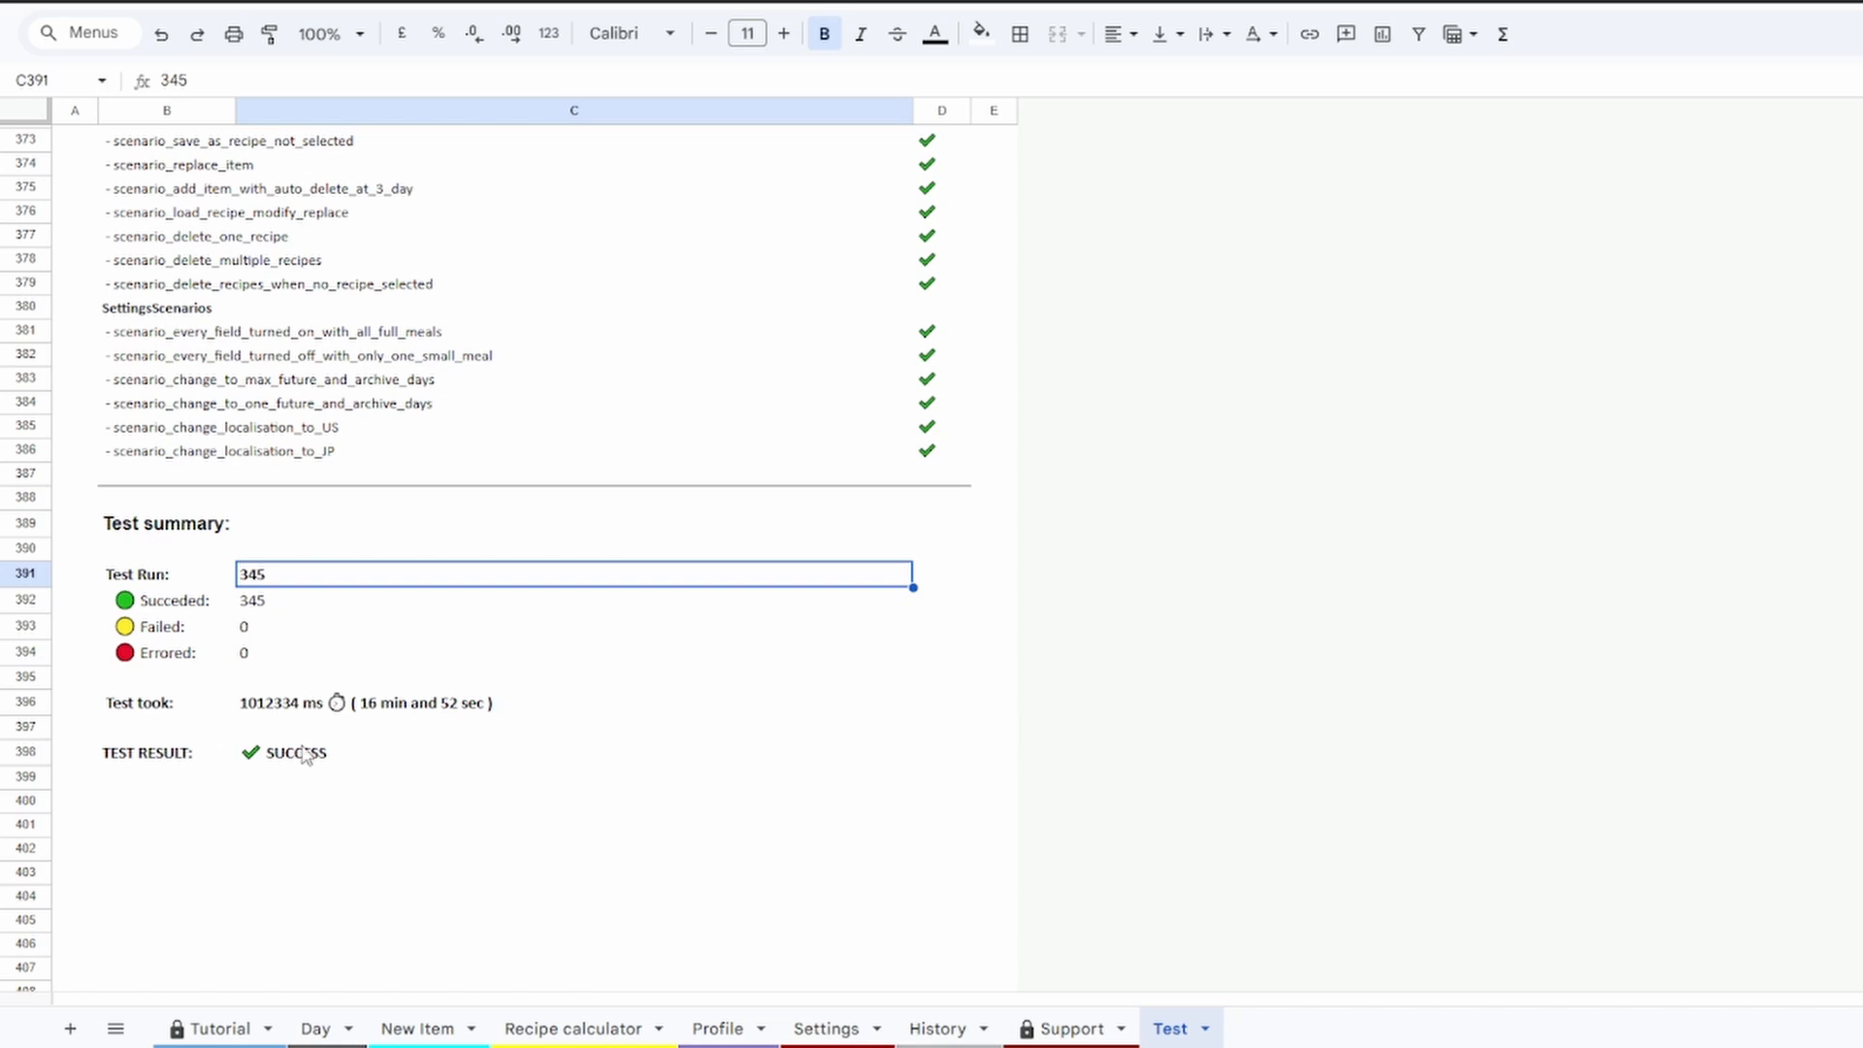
pyautogui.click(442, 704)
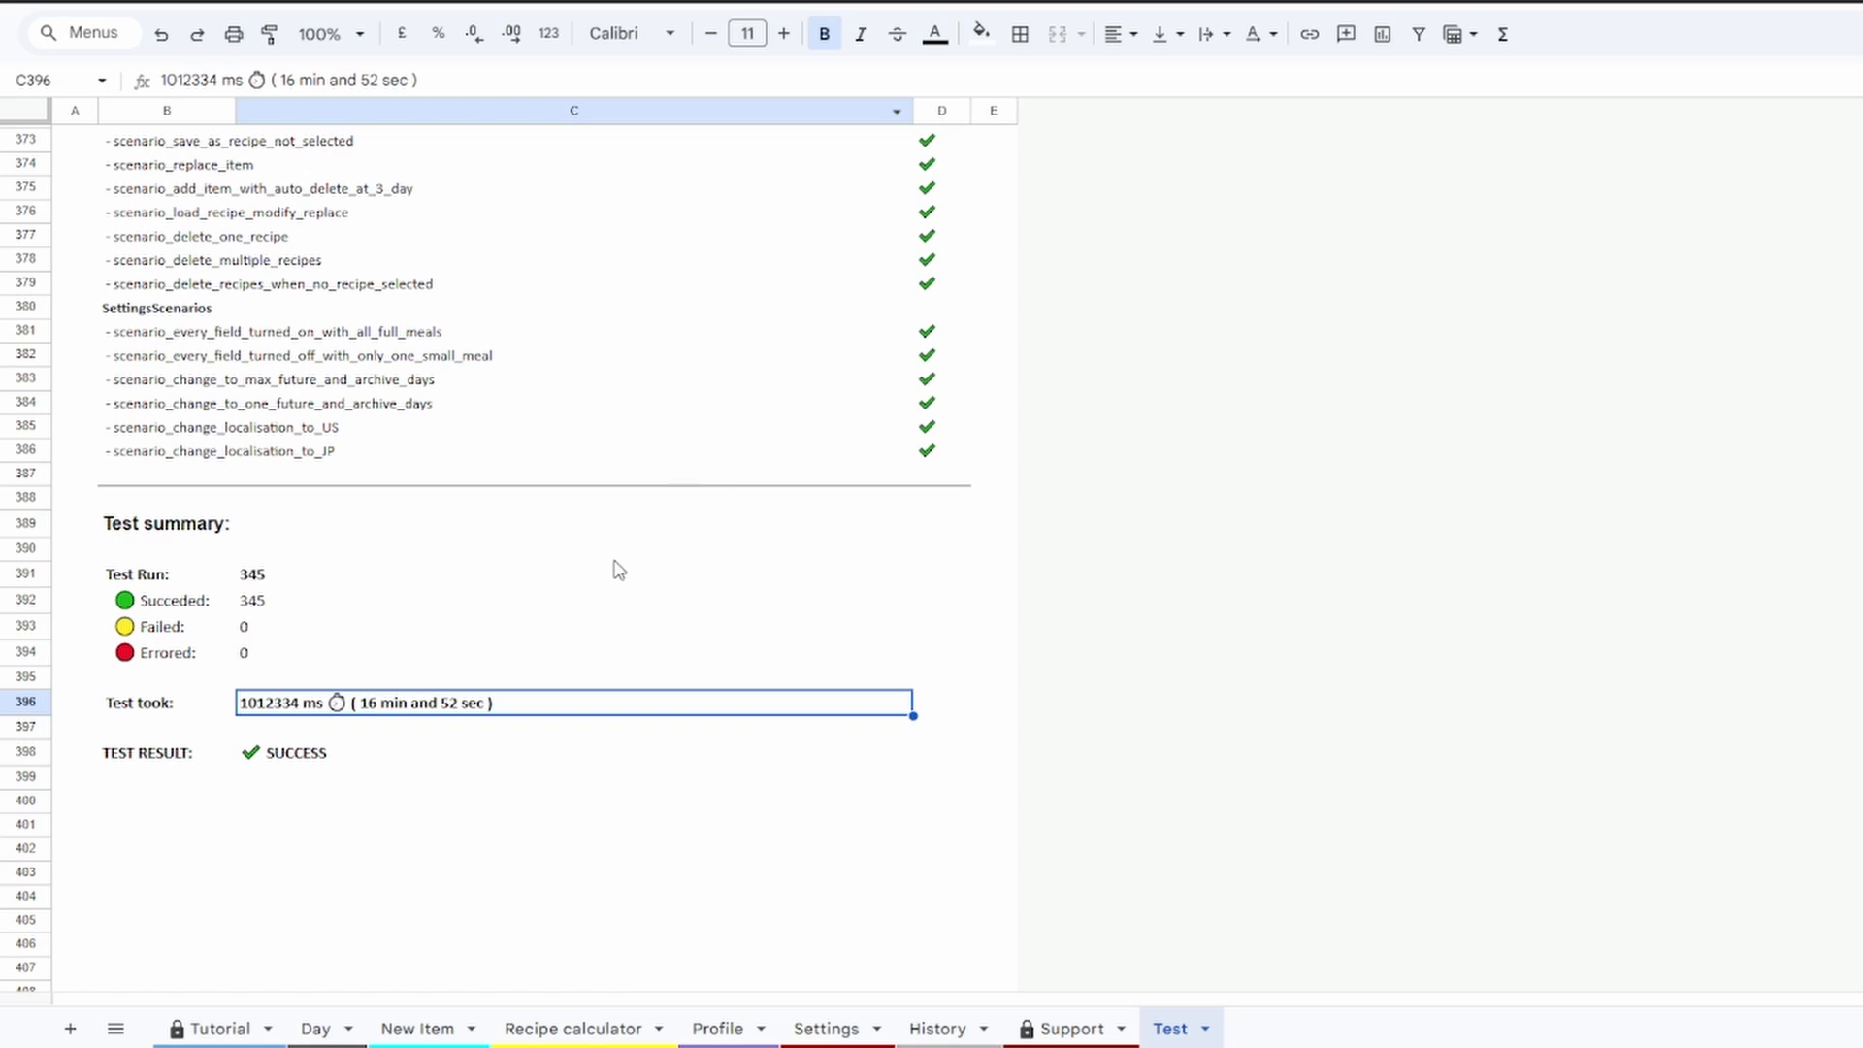
pyautogui.click(579, 574)
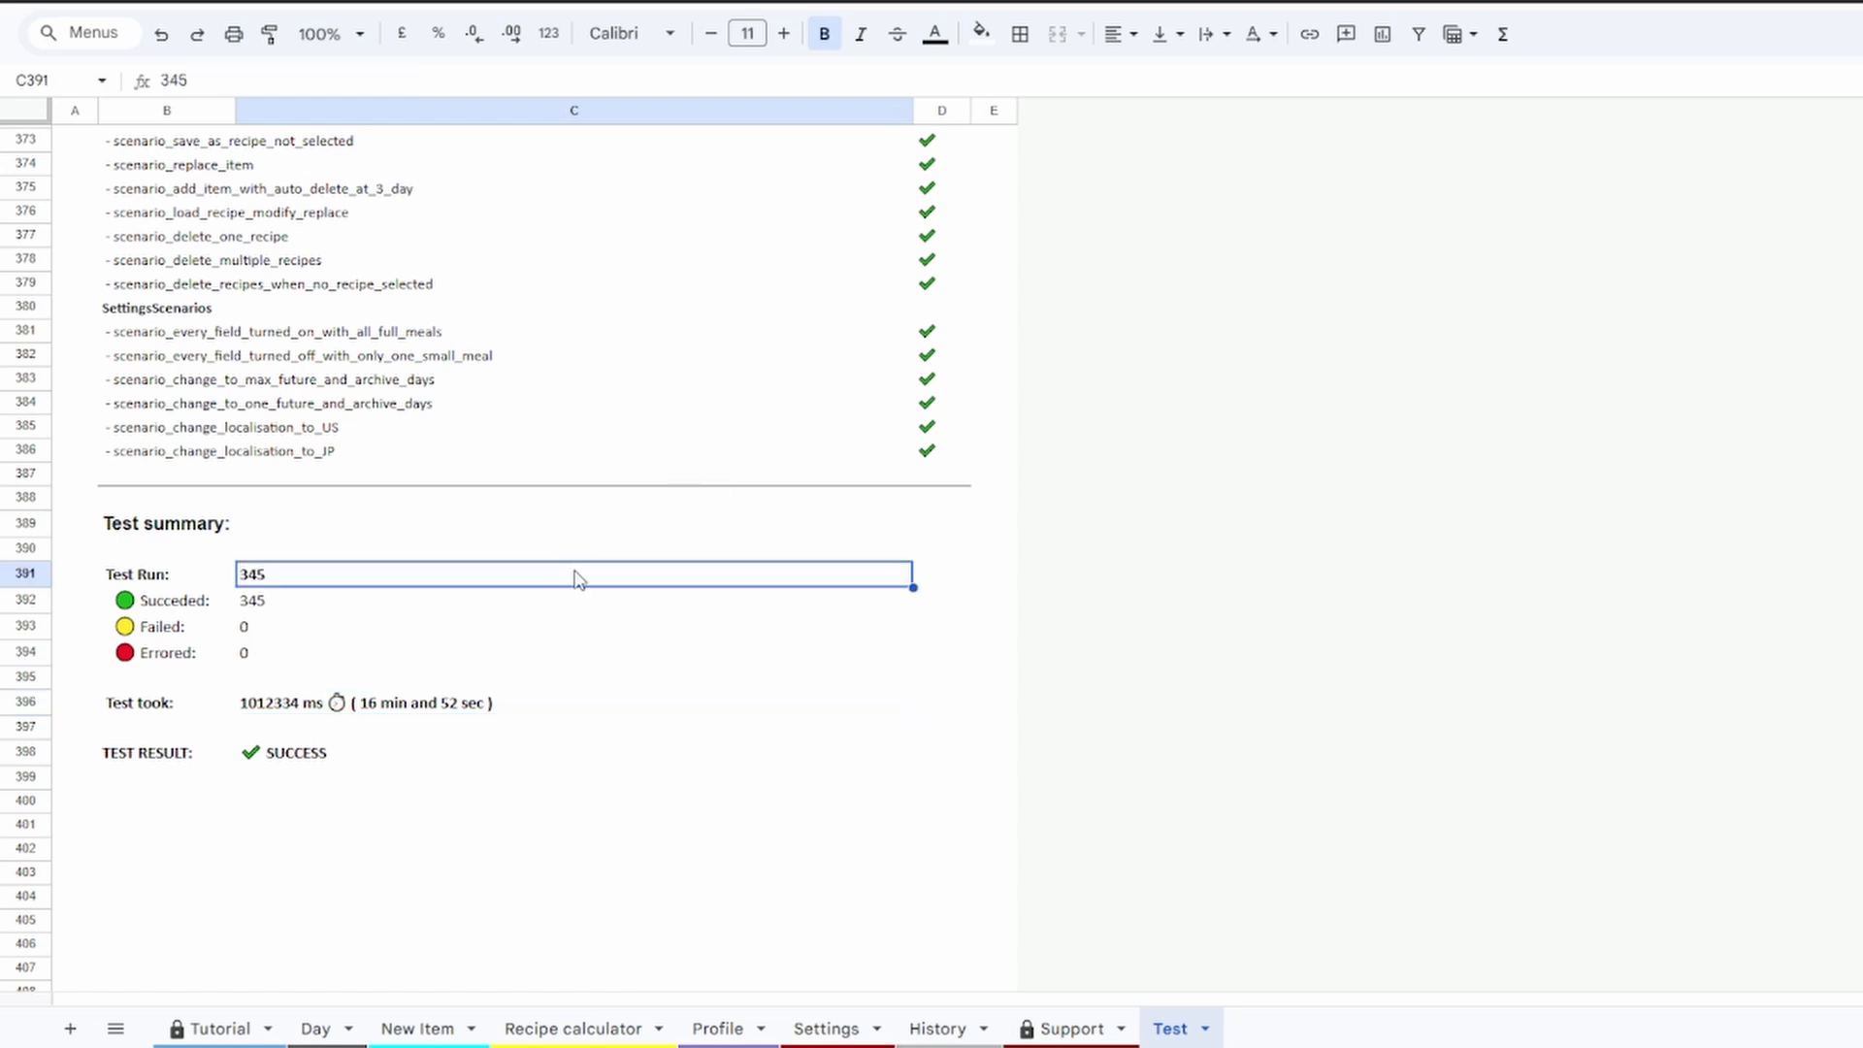
pyautogui.click(412, 548)
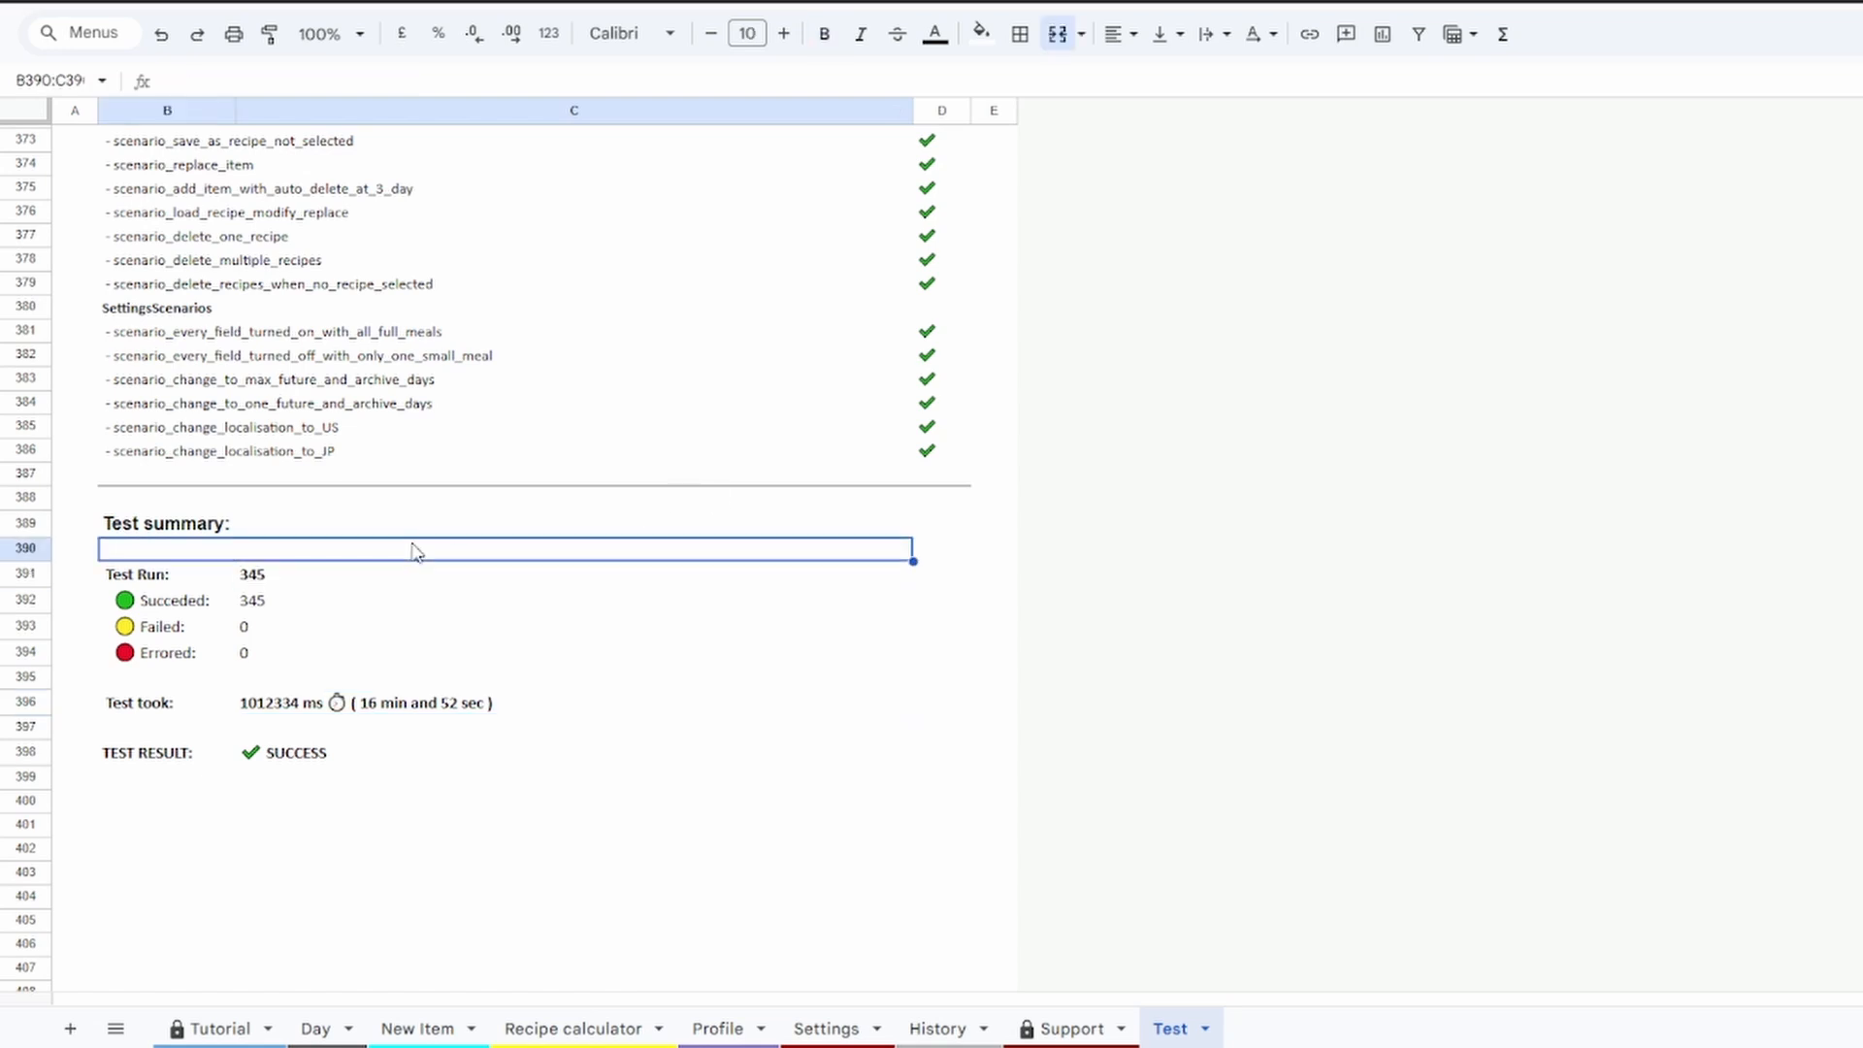
pyautogui.click(469, 533)
pyautogui.click(473, 498)
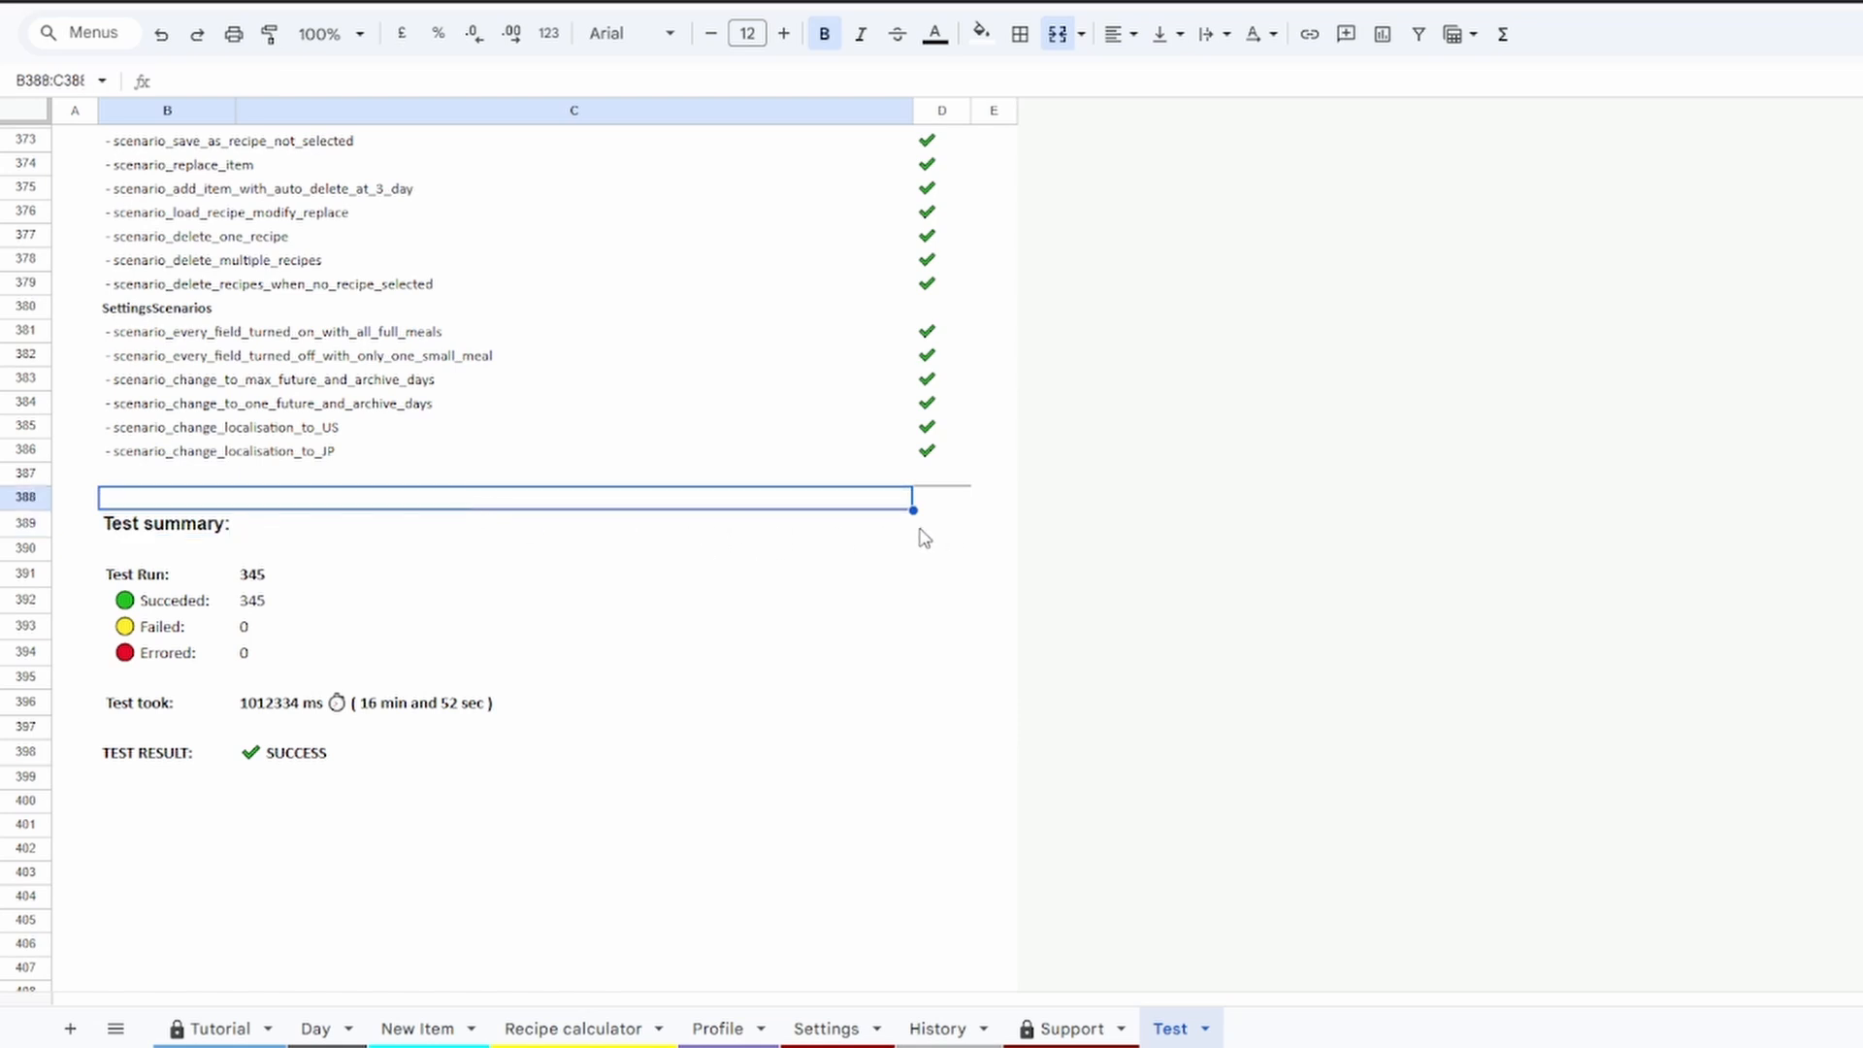
# View the languages offered on the Tutorial sheet without changing the selection, and return to the Day sheet
pyautogui.click(321, 1029)
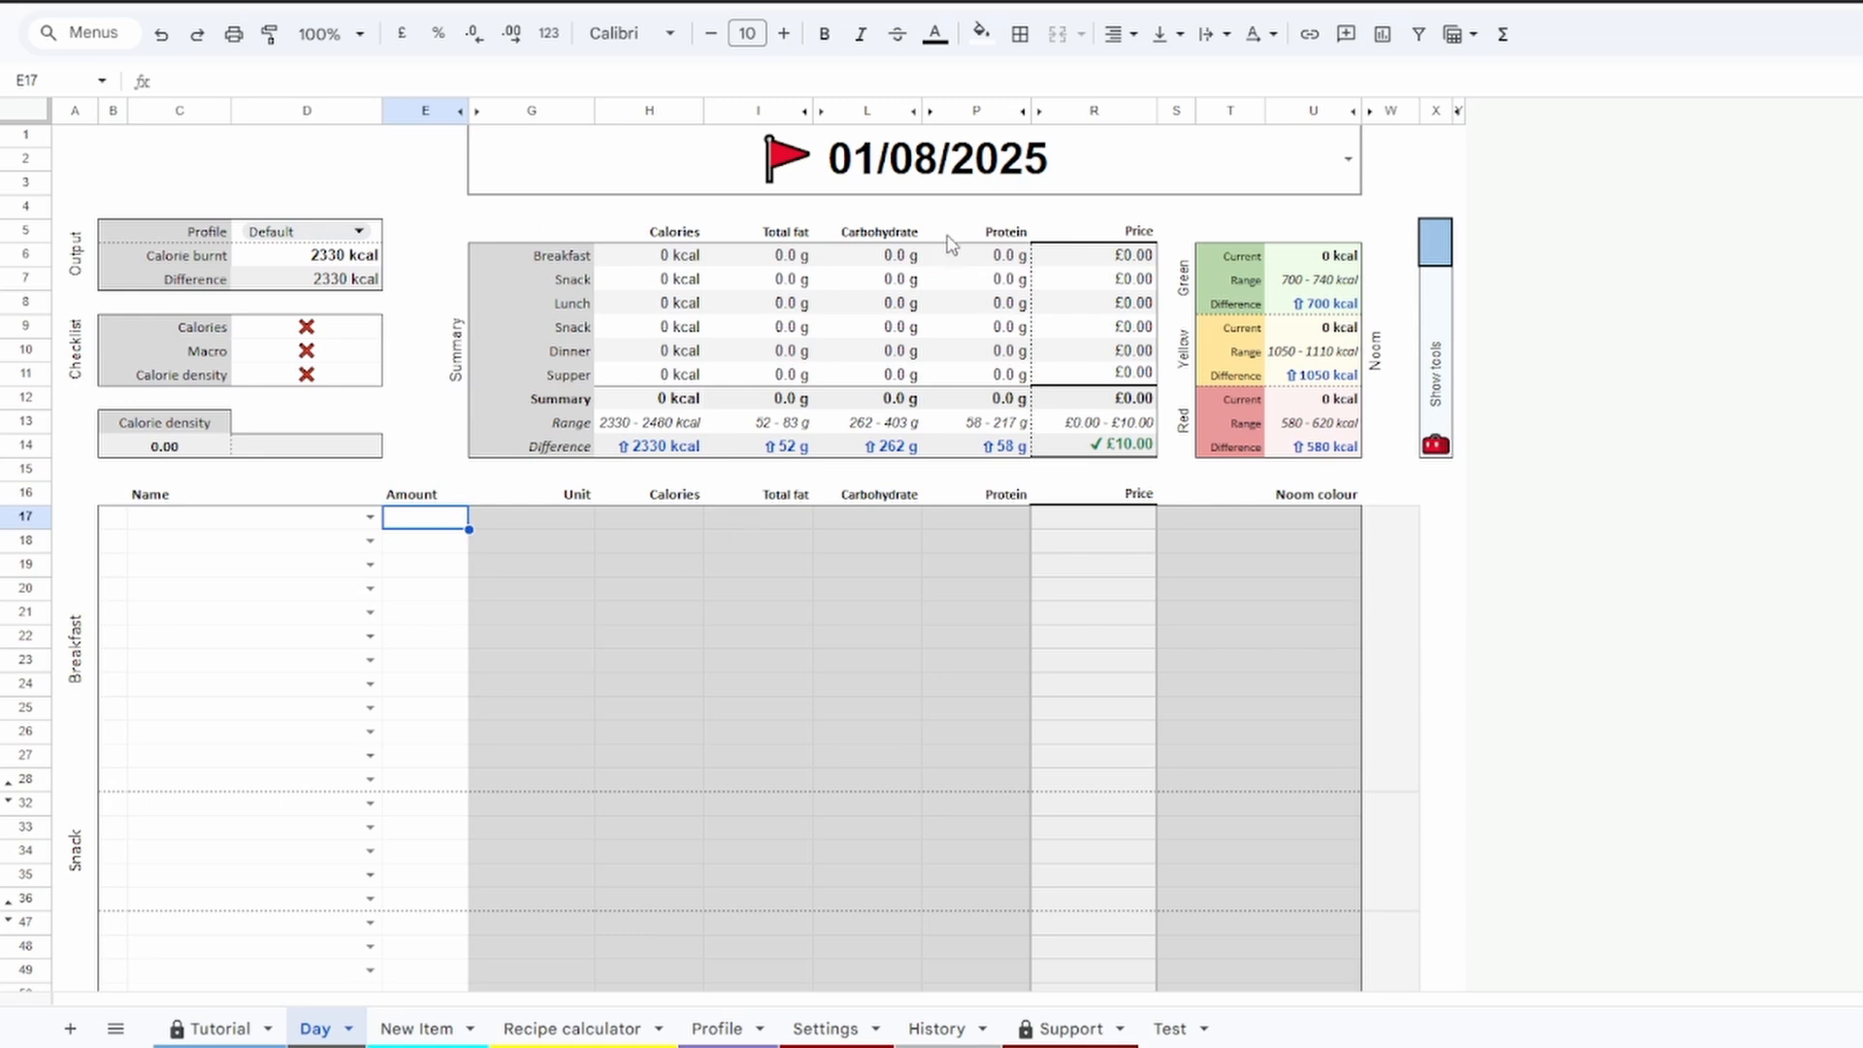
pyautogui.click(231, 1027)
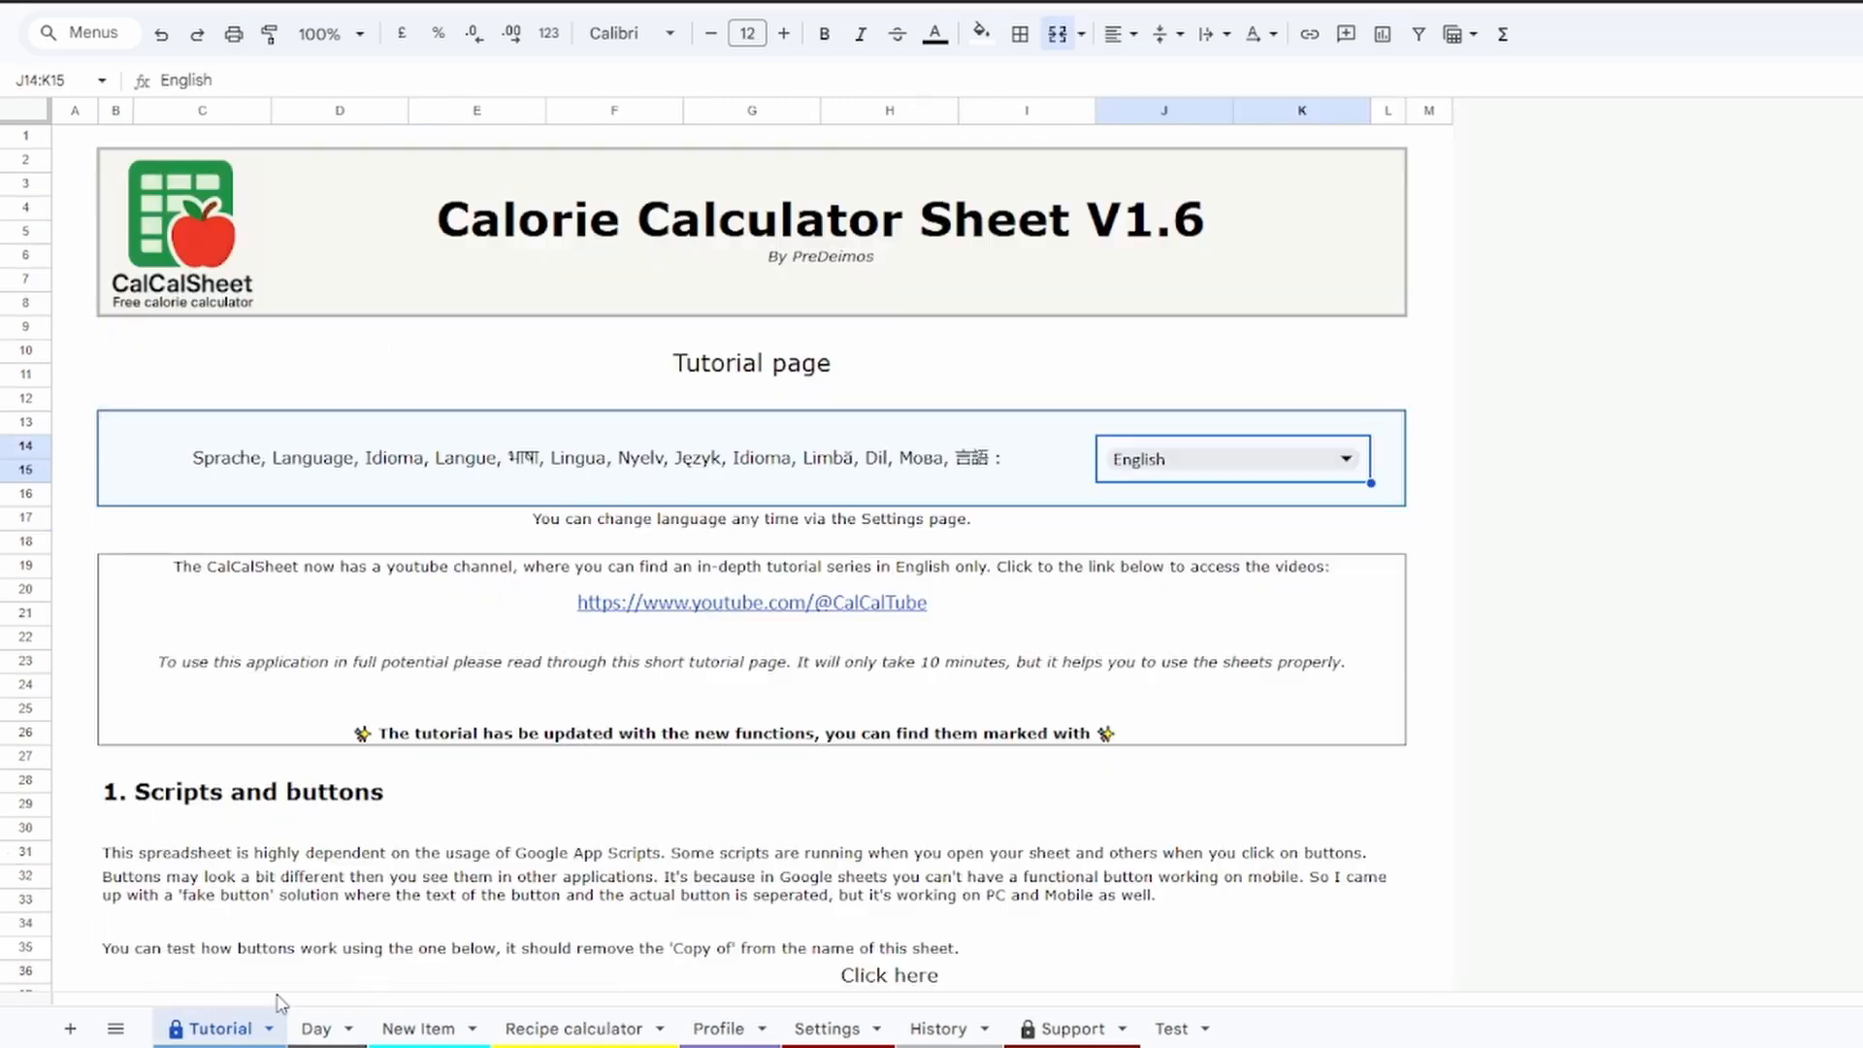
pyautogui.click(1285, 449)
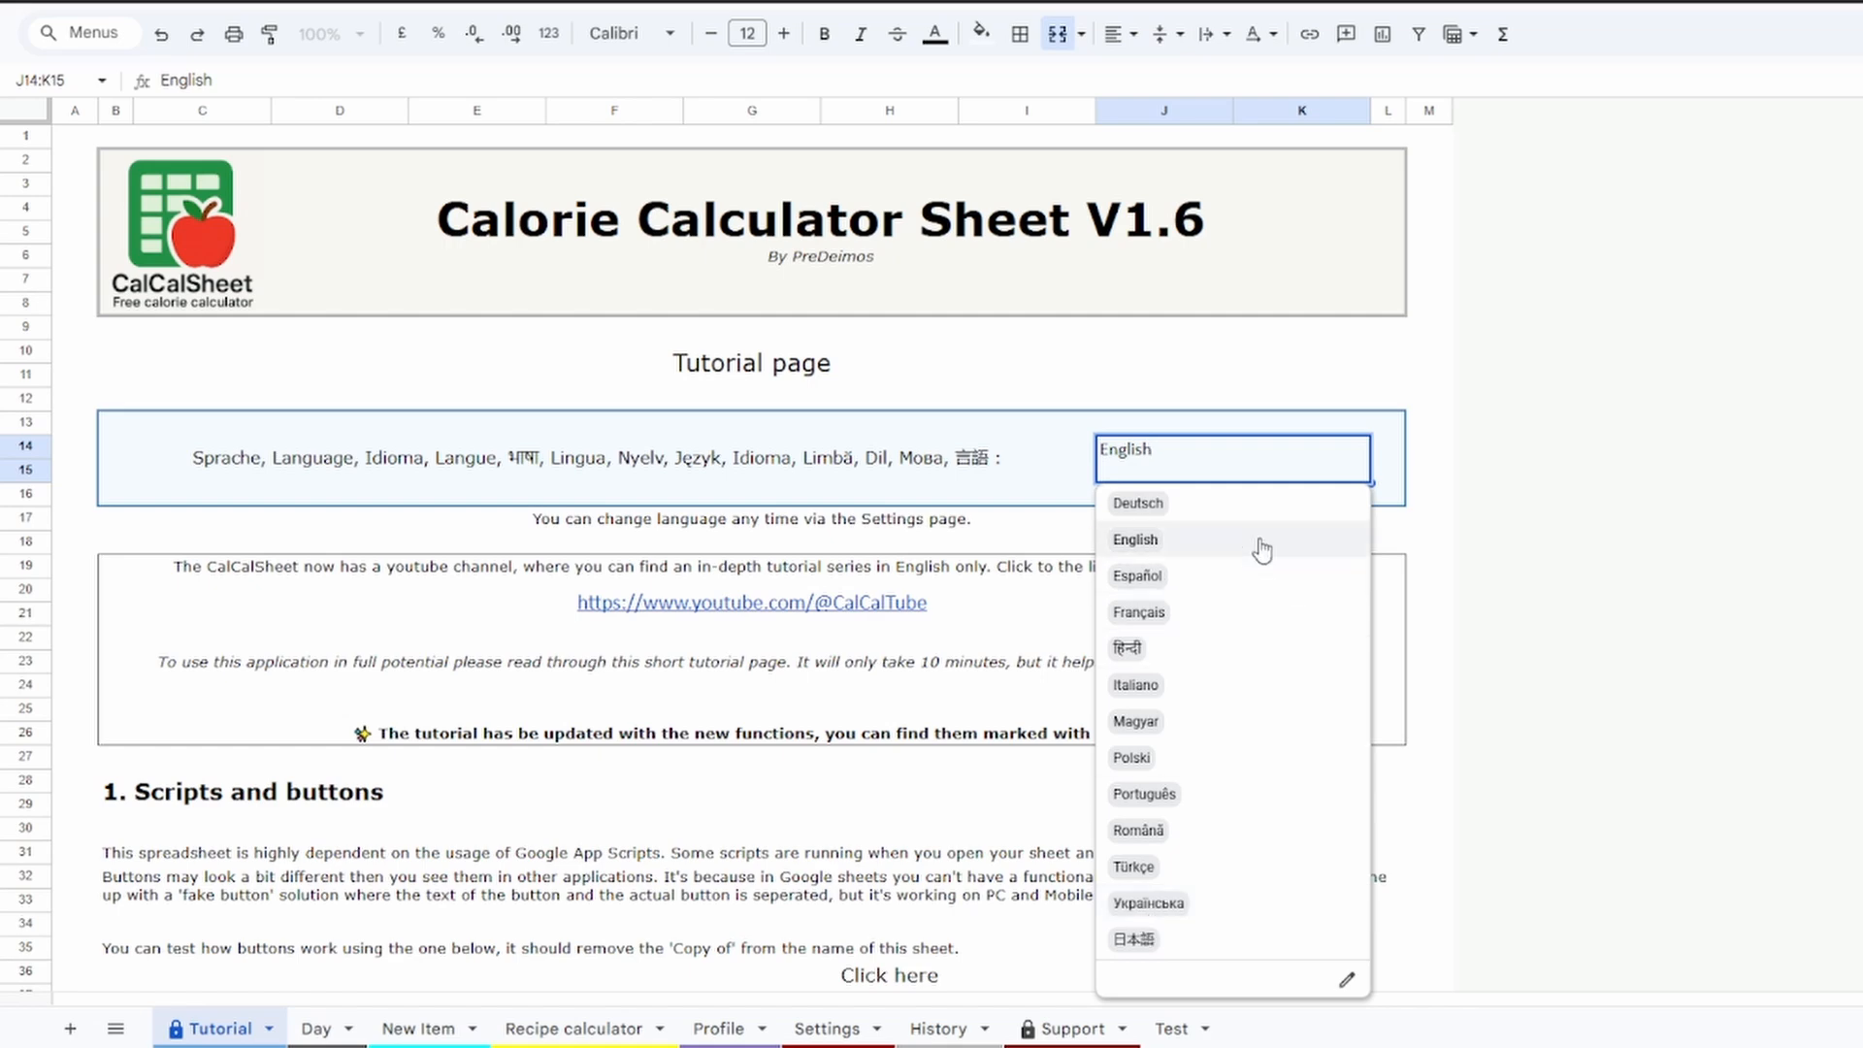
pyautogui.click(1510, 499)
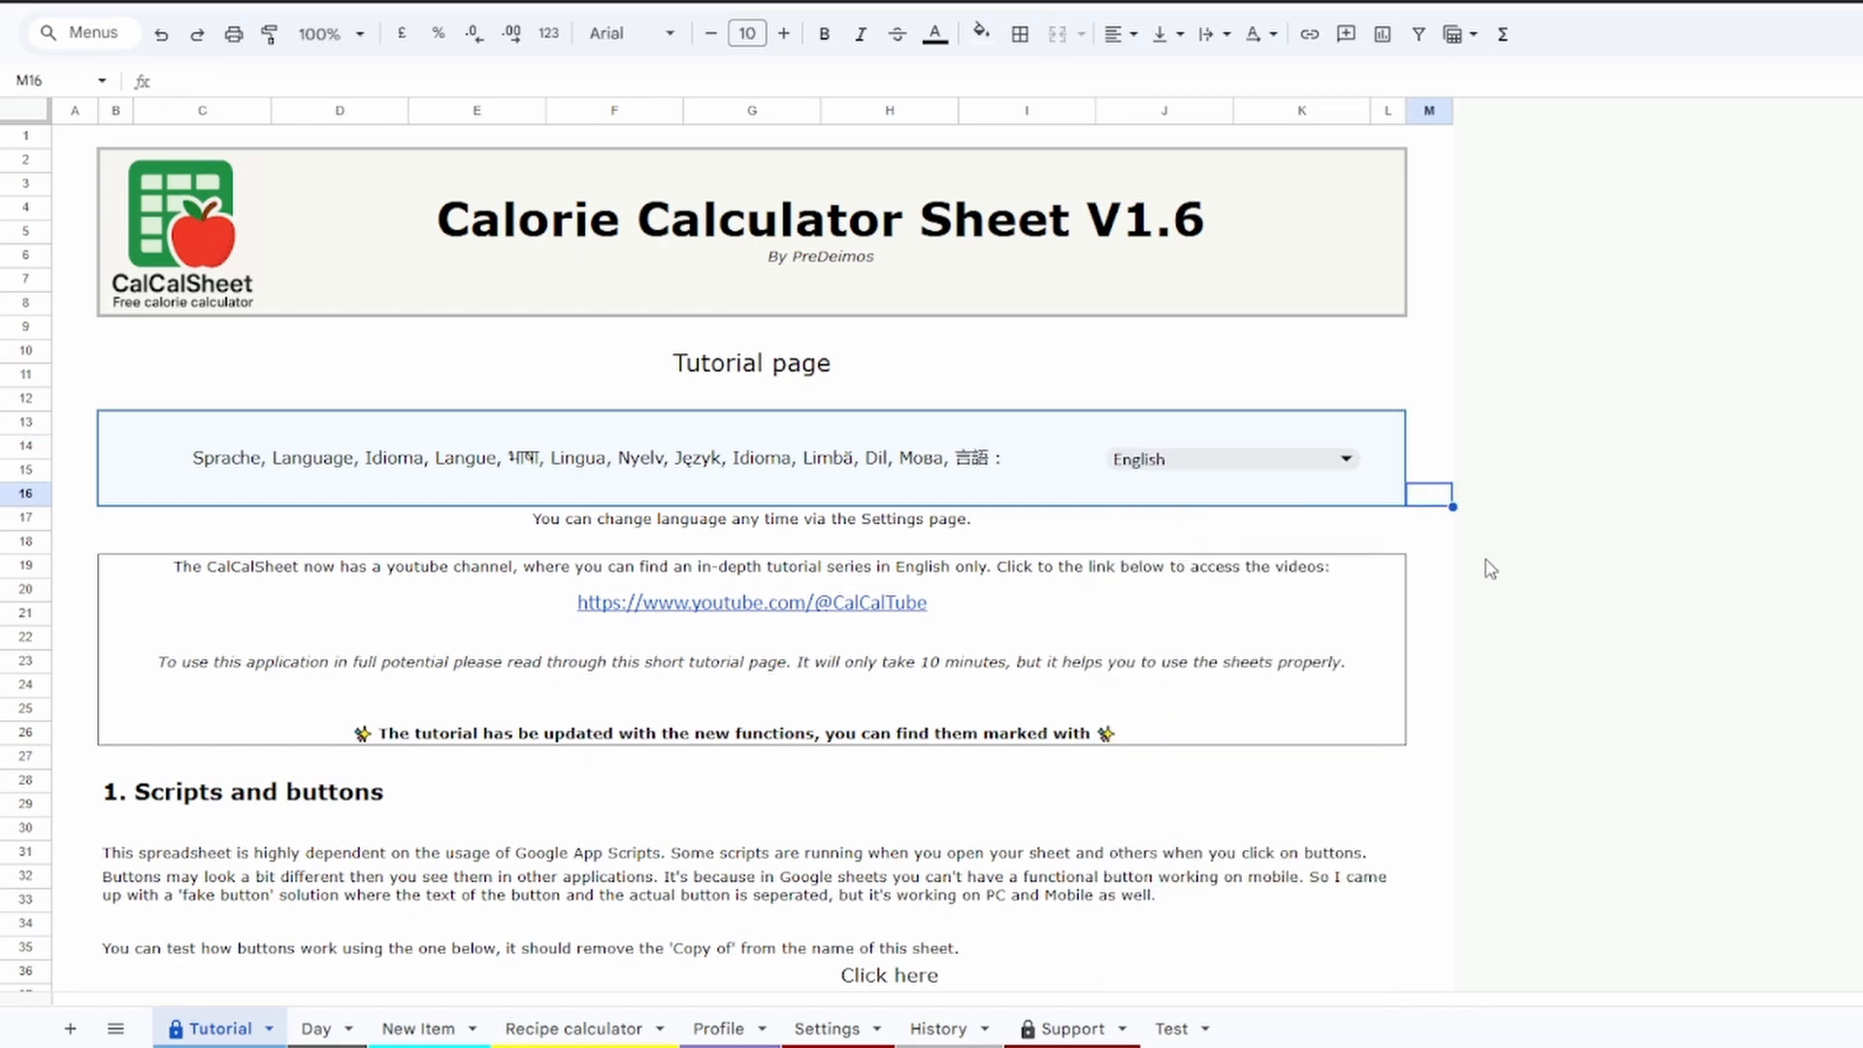
pyautogui.click(317, 1029)
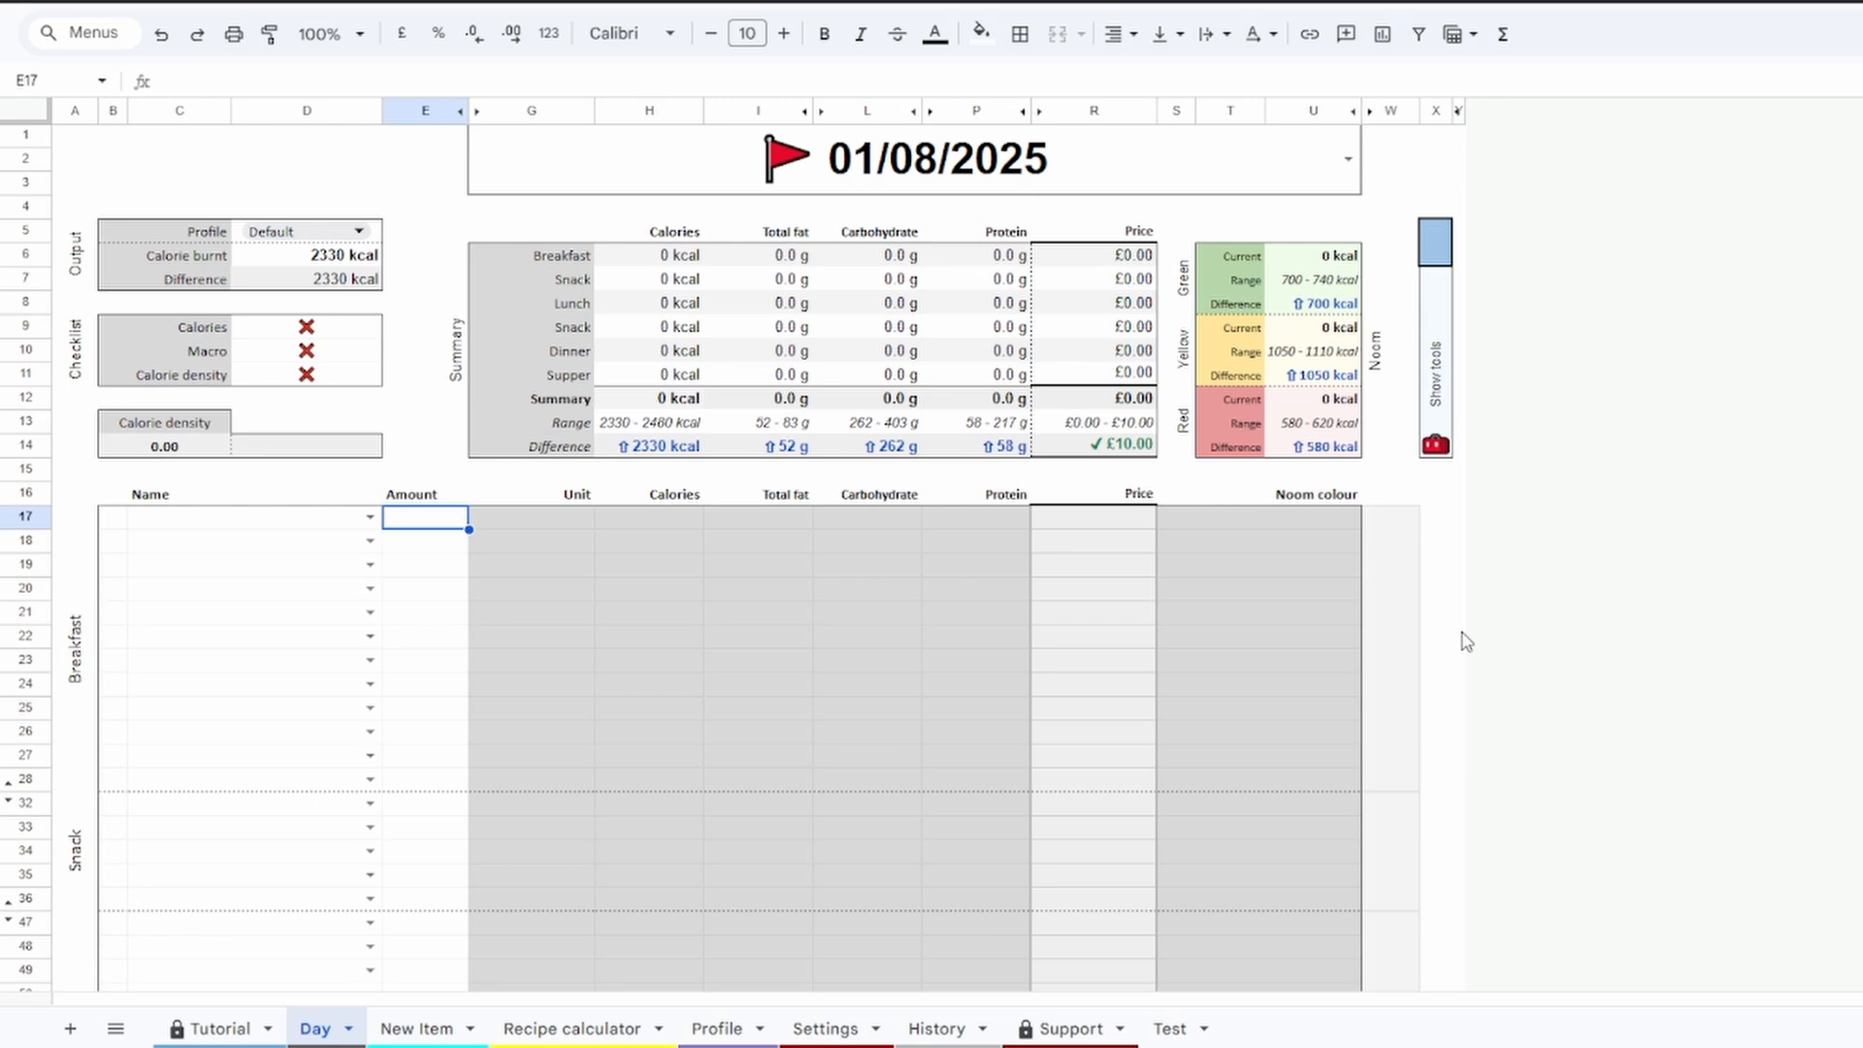